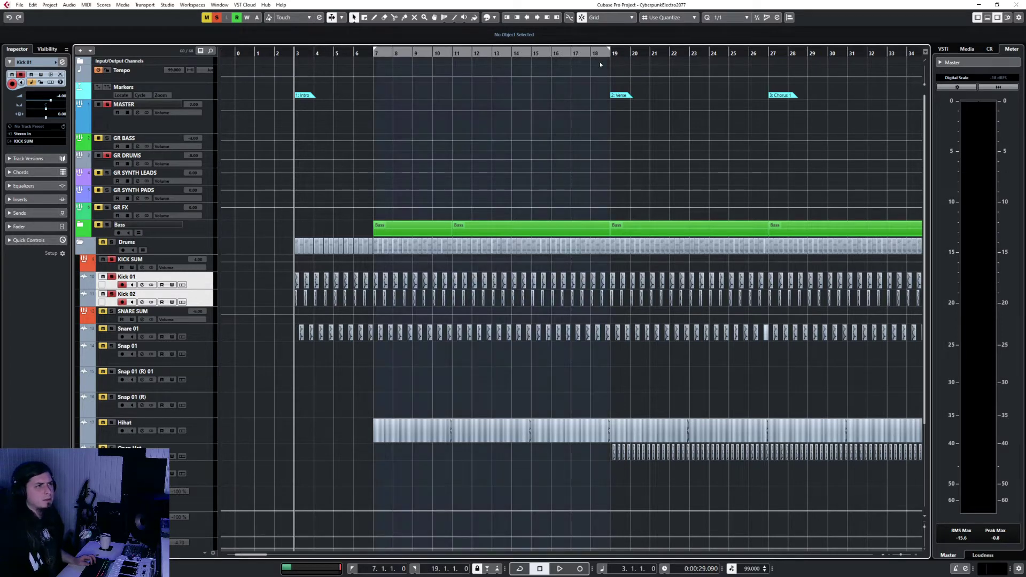
# Play the soloed kicks from bar 7 while checking the Kick 01 equalizer settings and the GR DRUMS group's inserts
pyautogui.click(369, 53)
pyautogui.press('space')
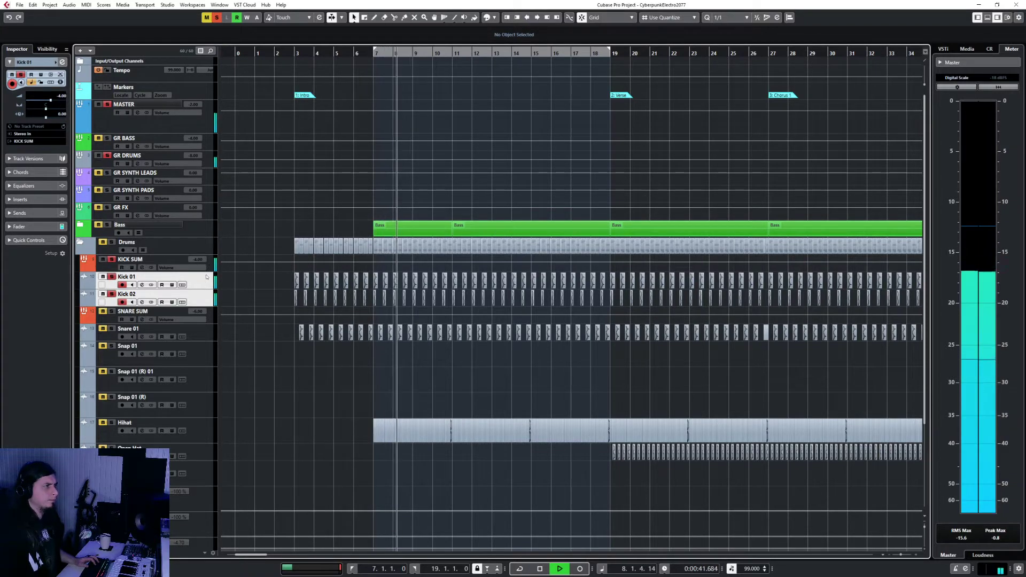
pyautogui.click(206, 277)
pyautogui.click(24, 186)
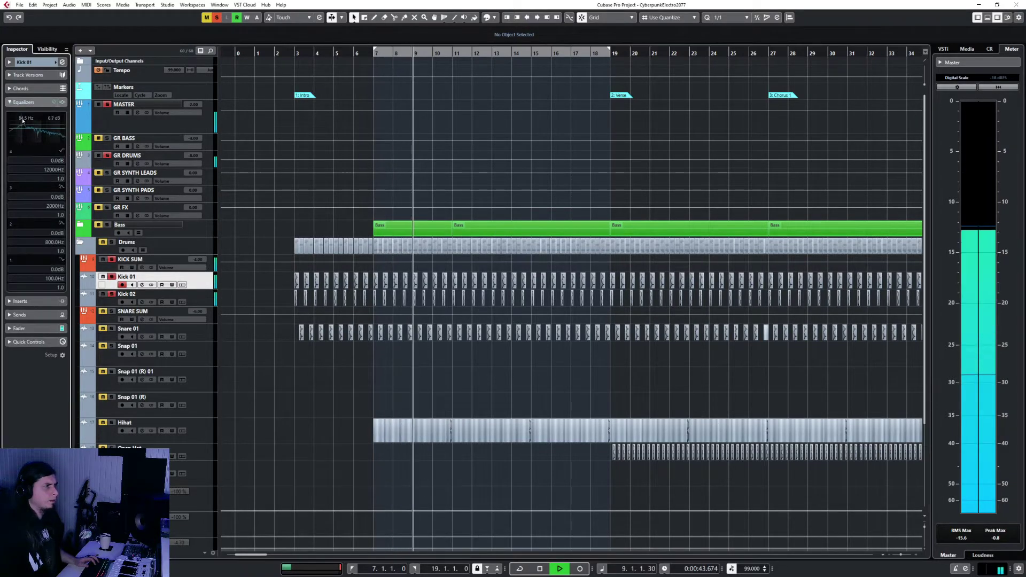
pyautogui.click(24, 102)
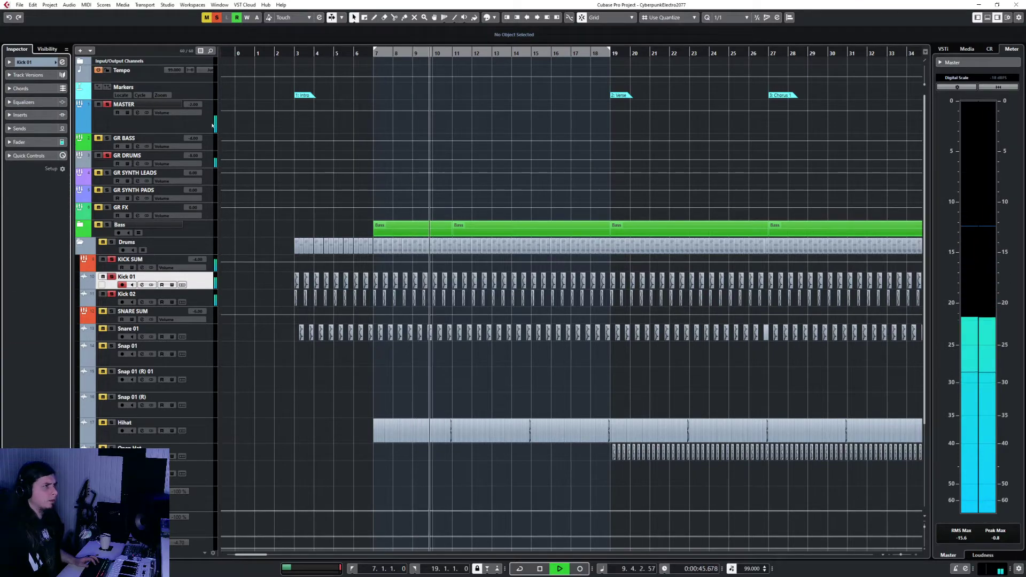
pyautogui.click(205, 159)
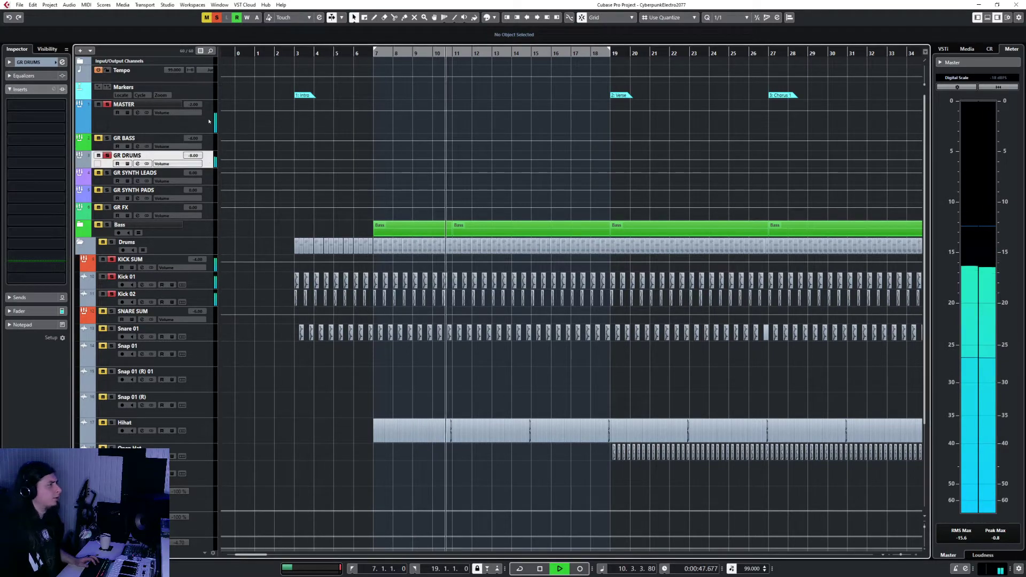
# Examine the drum channels in an enlarged MixConsole, close it, and stop playback with the Kick 02 track selected
pyautogui.press('F3')
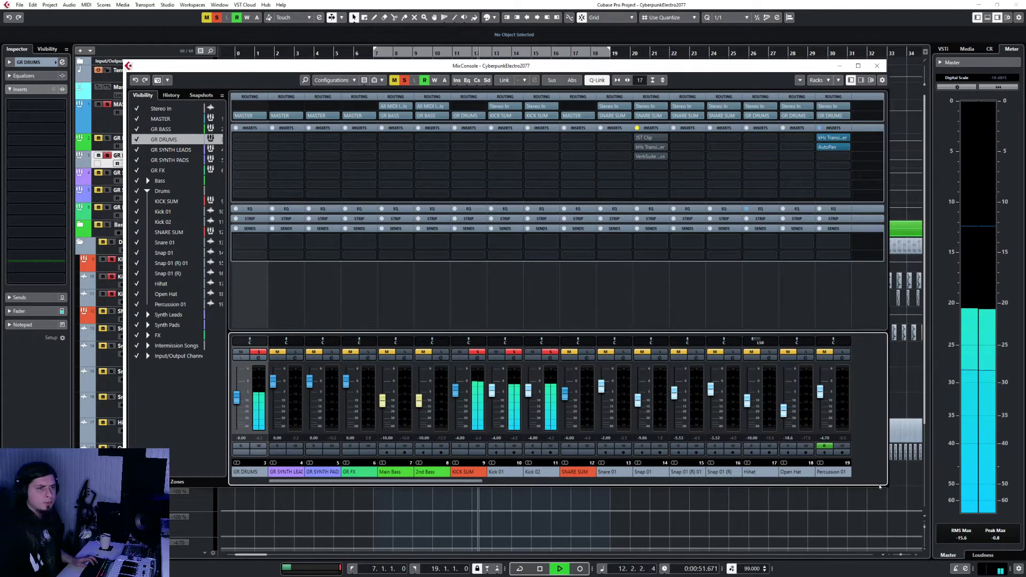
pyautogui.moveTo(879, 486); pyautogui.dragTo(915, 542)
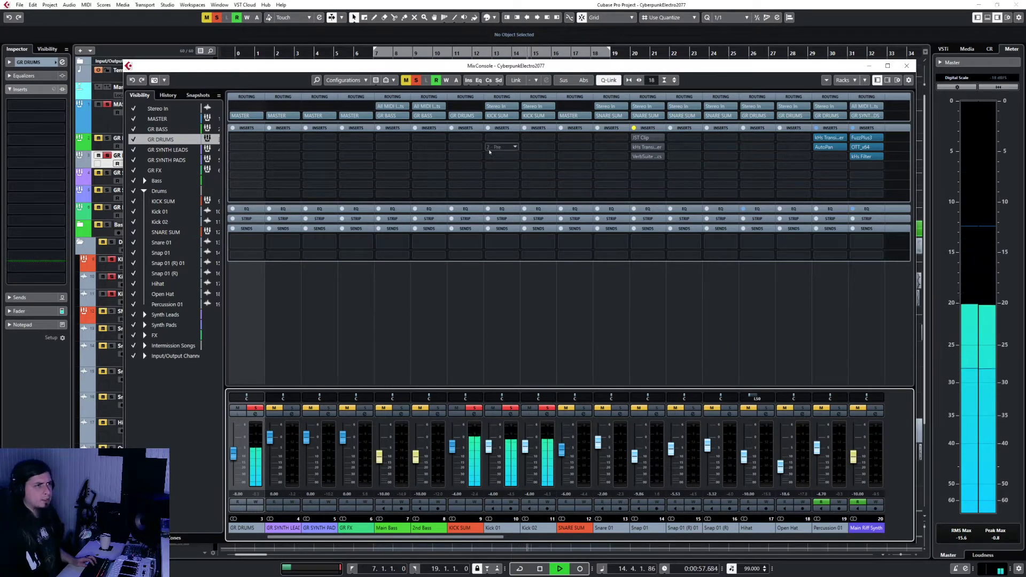
pyautogui.click(906, 65)
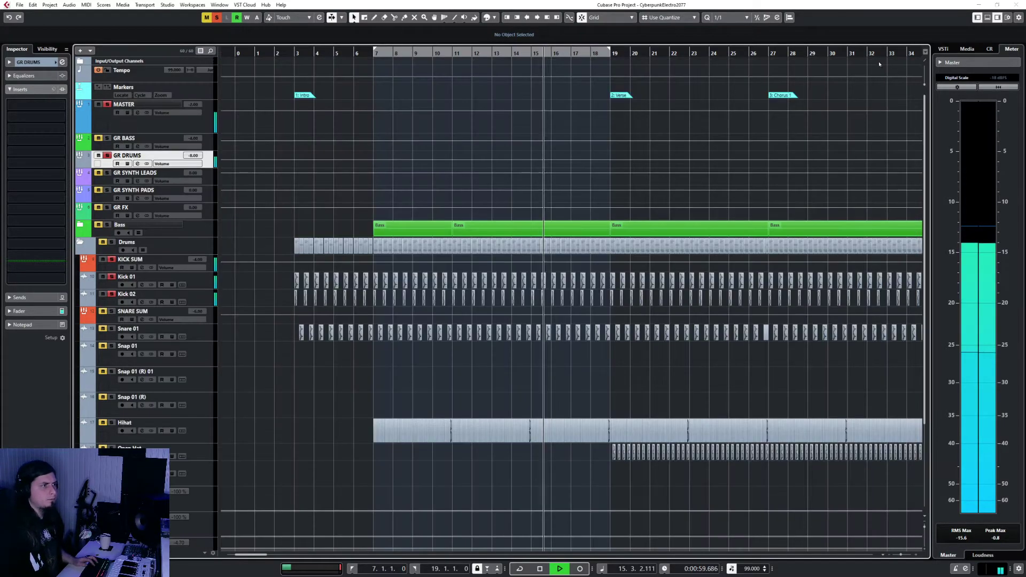
pyautogui.click(204, 301)
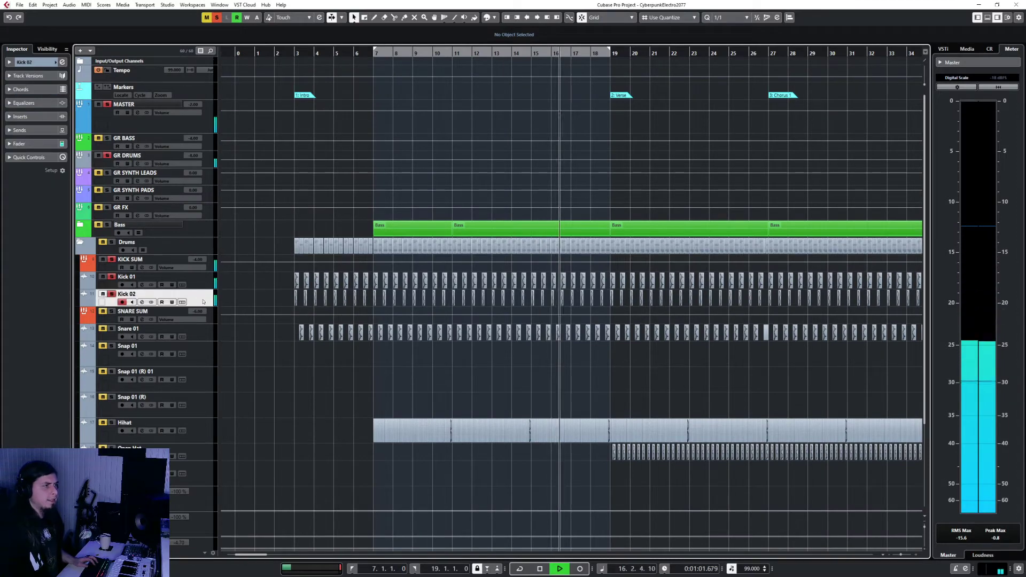
pyautogui.press('space')
pyautogui.rightClick(203, 301)
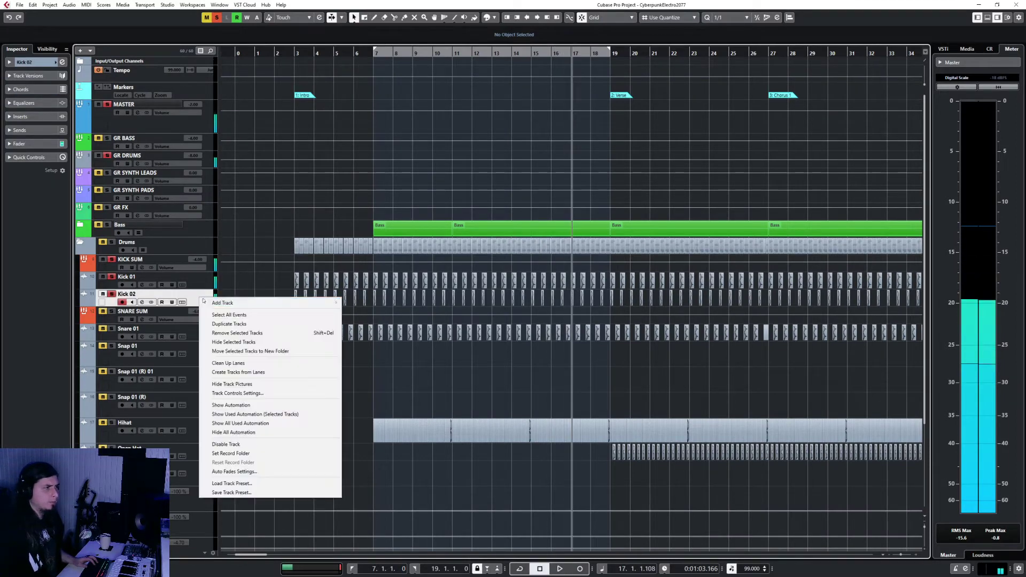
pyautogui.moveTo(220, 303)
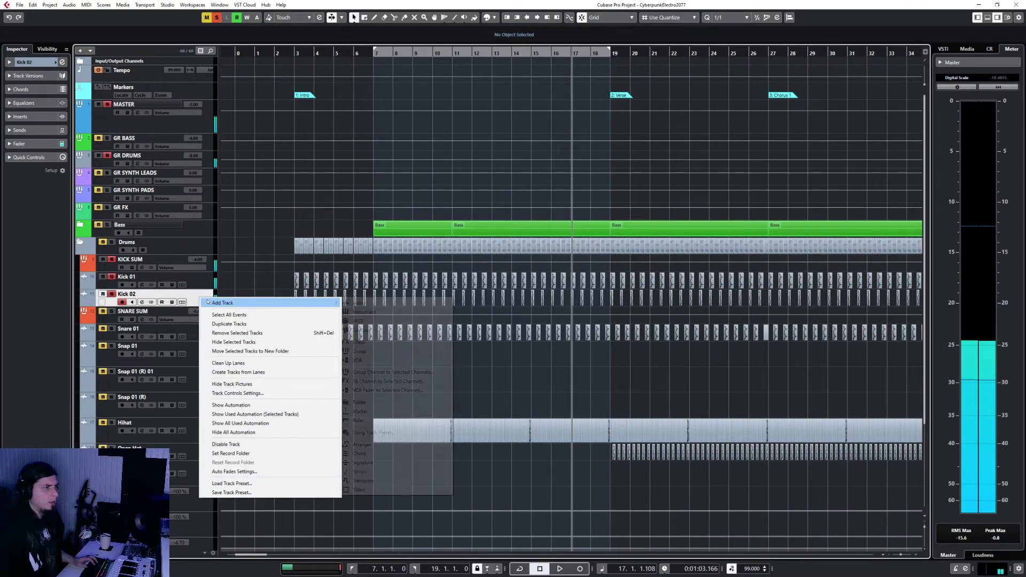
pyautogui.click(384, 302)
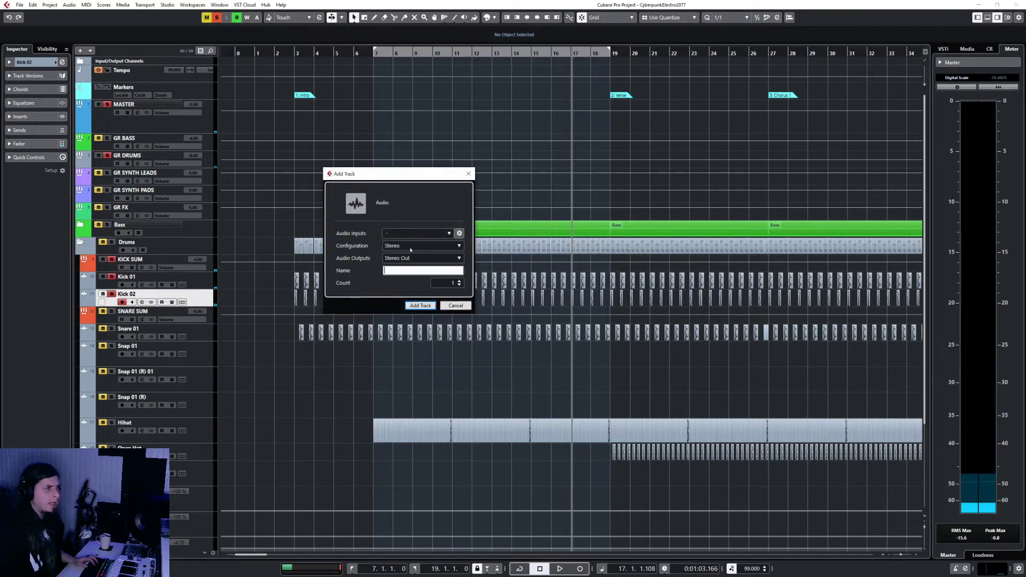
pyautogui.press('Escape')
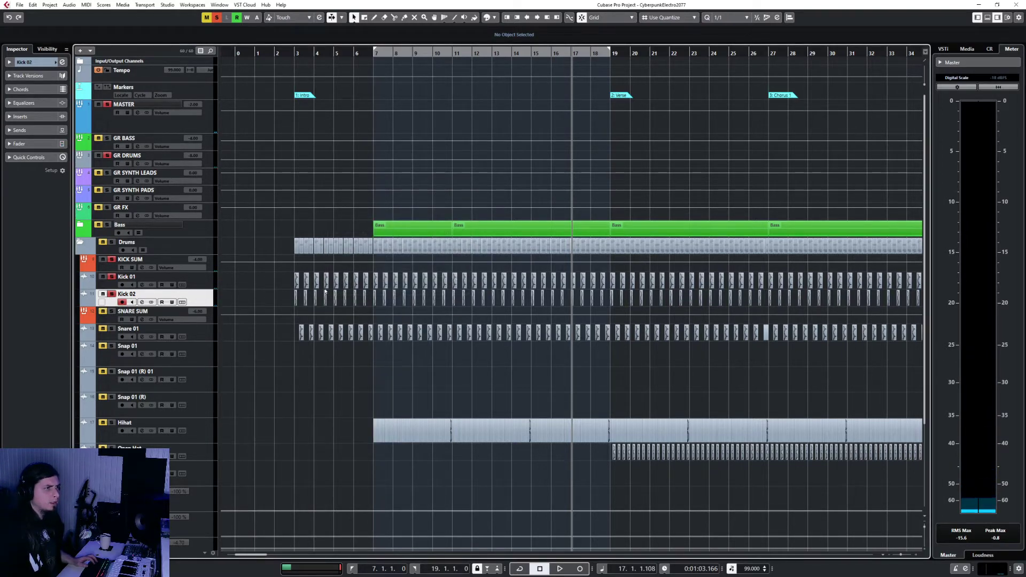
# Add a stereo audio track named "Kick 03" directly below Kick 02 and solo it
pyautogui.scroll(10, 325, 291)
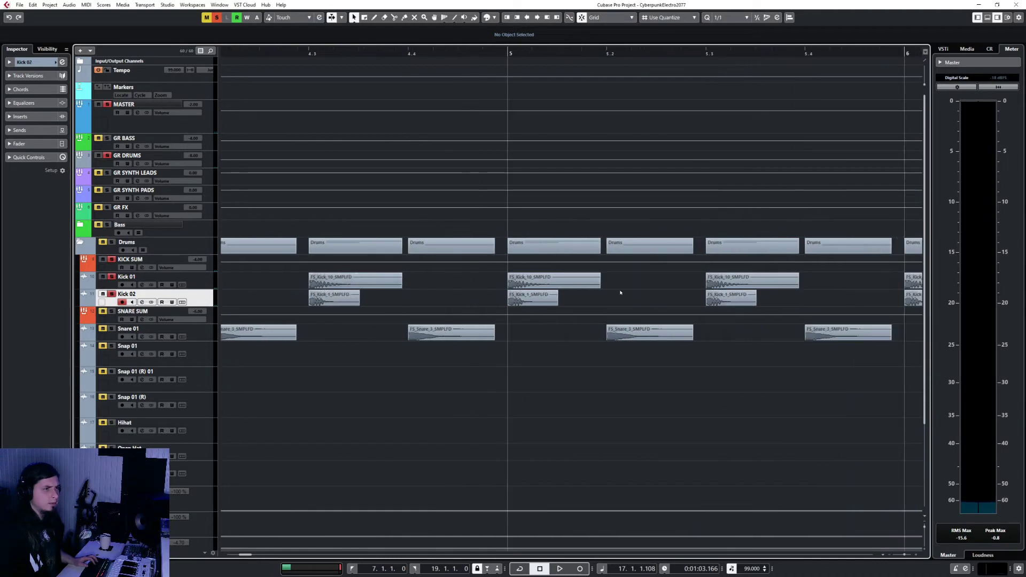
pyautogui.click(524, 301)
pyautogui.click(347, 304)
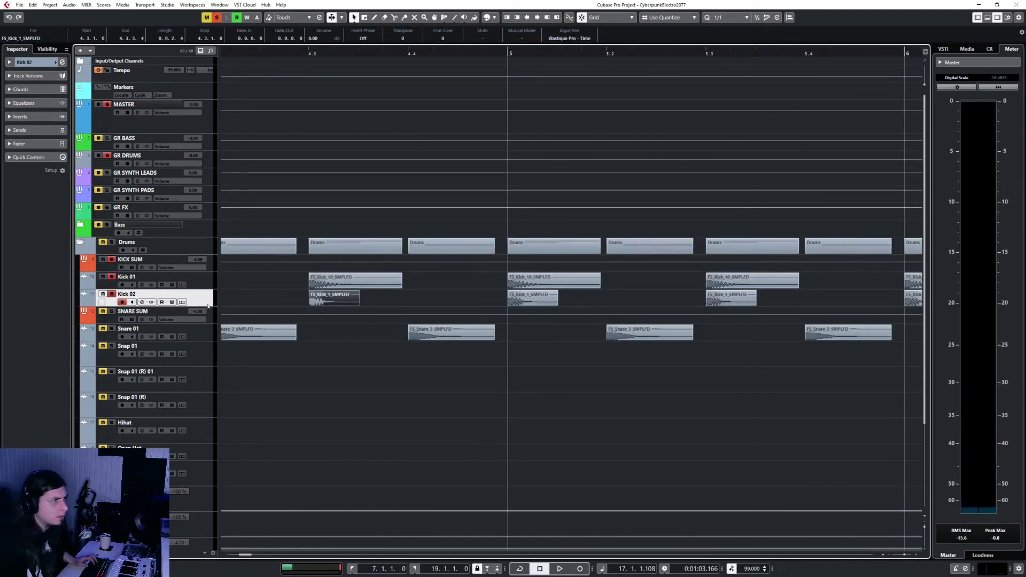
pyautogui.moveTo(203, 307)
pyautogui.mouseDown()
pyautogui.moveTo(211, 341)
pyautogui.moveTo(213, 310)
pyautogui.mouseUp()
pyautogui.rightClick(205, 303)
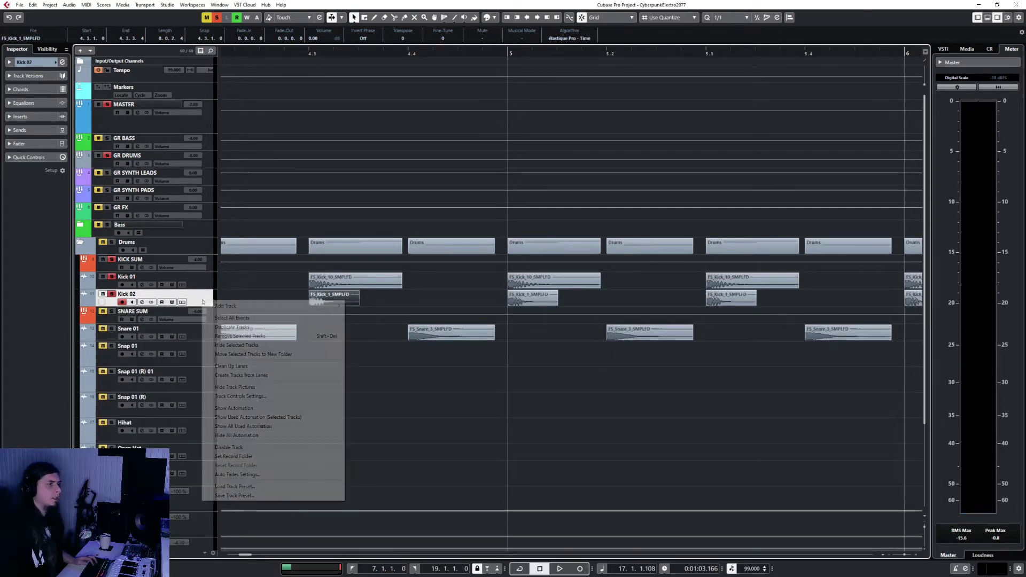
pyautogui.moveTo(230, 306)
pyautogui.click(361, 307)
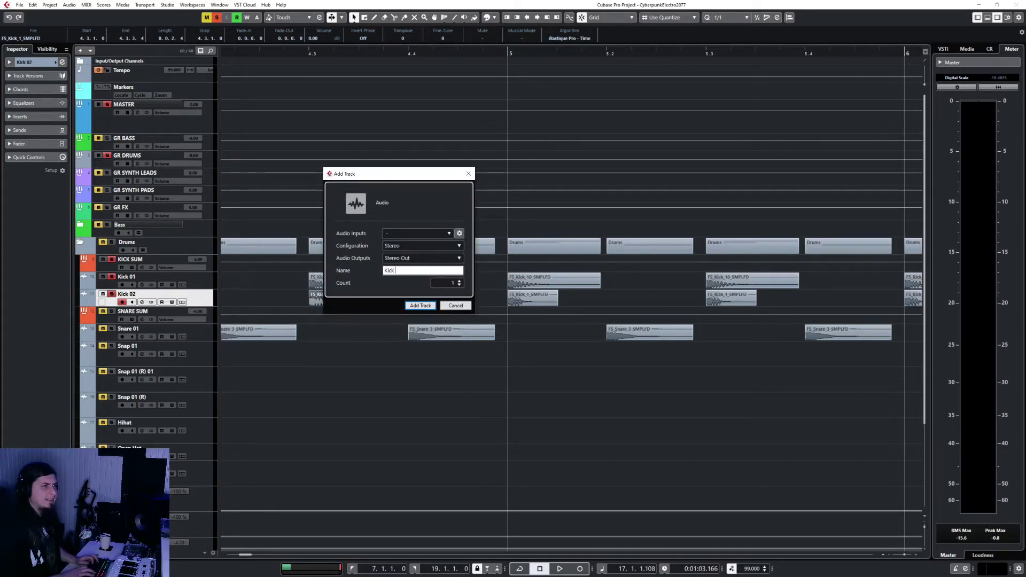
pyautogui.press('Return')
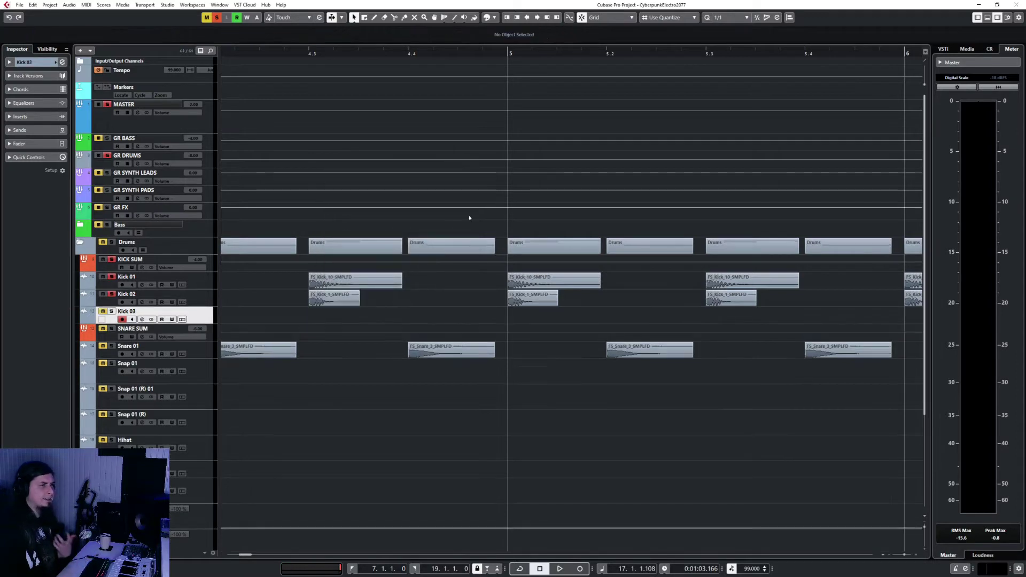
pyautogui.click(111, 311)
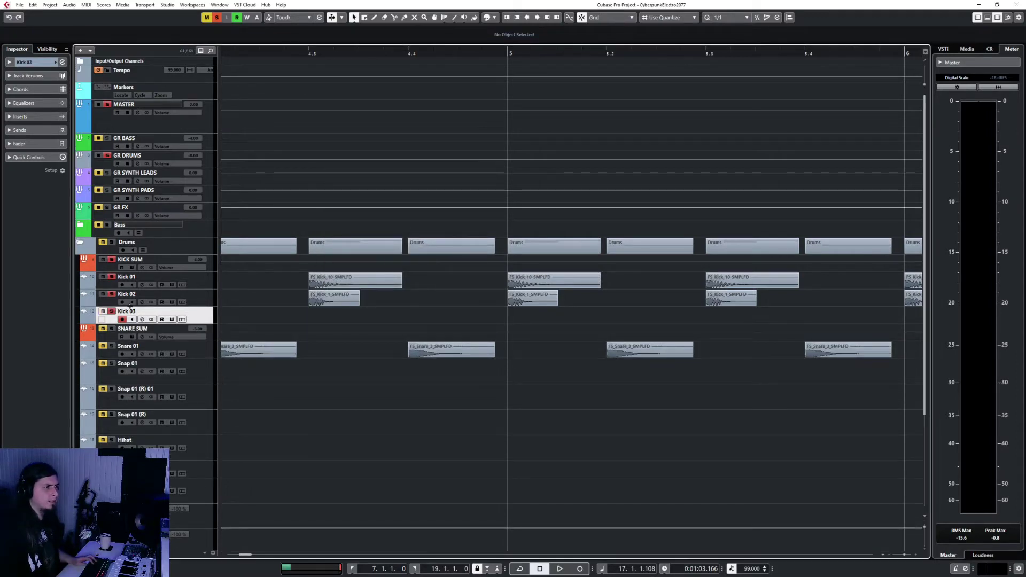
# Import the kick sample FS_Kick_2_SMPLFD as an audio file onto the Kick 03 track at bar 7
pyautogui.scroll(-5, 361, 278)
pyautogui.hscroll(-1, 376, 274)
pyautogui.hscroll(3, 463, 288)
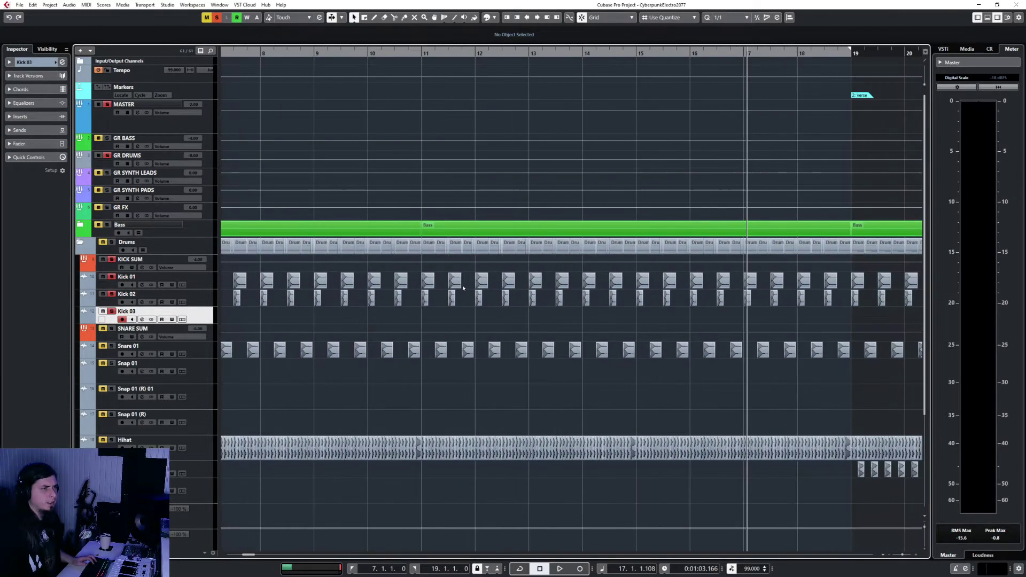
pyautogui.hscroll(-1, 454, 283)
pyautogui.click(352, 56)
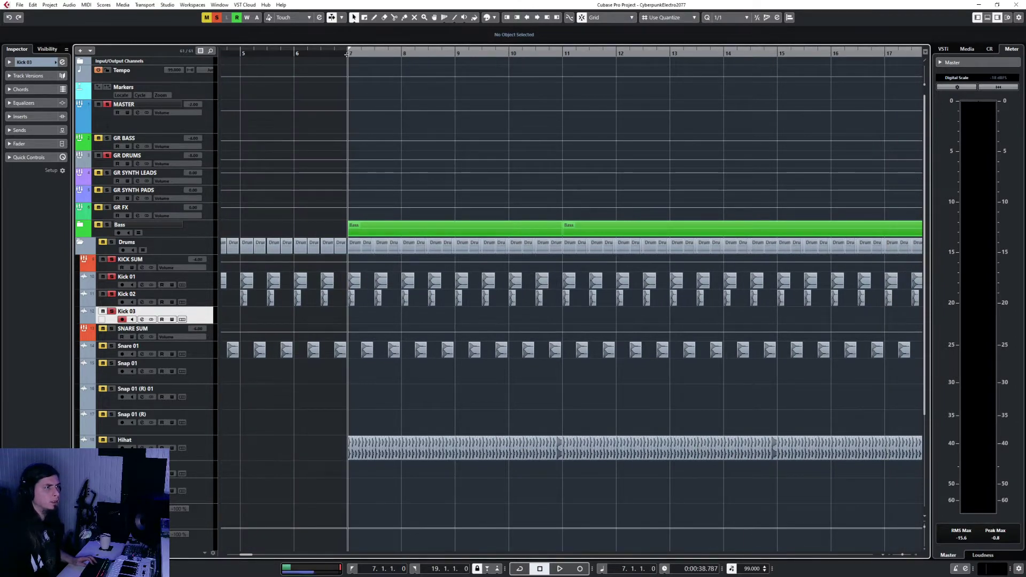
pyautogui.click(20, 5)
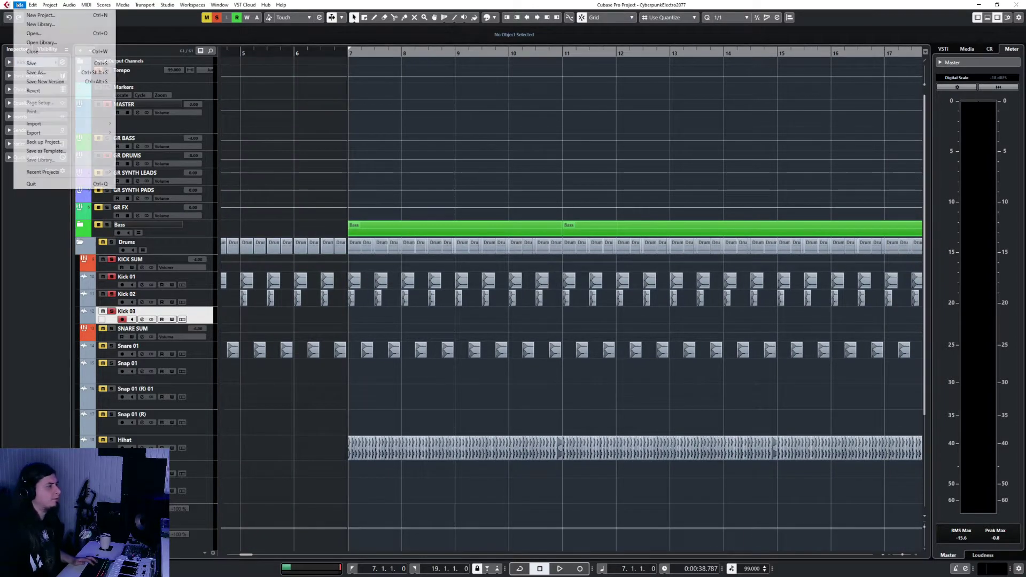
pyautogui.moveTo(60, 122)
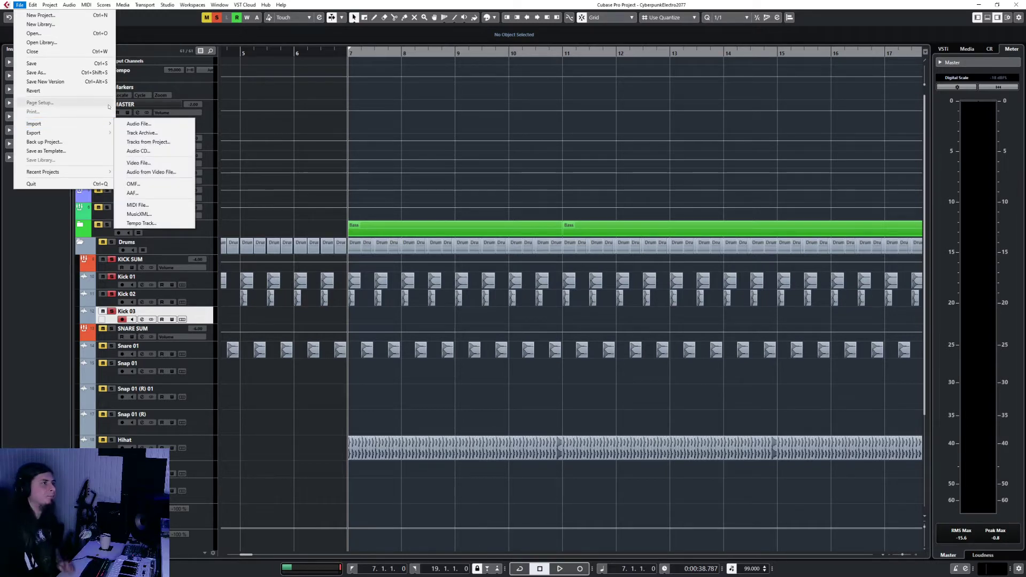
pyautogui.click(135, 124)
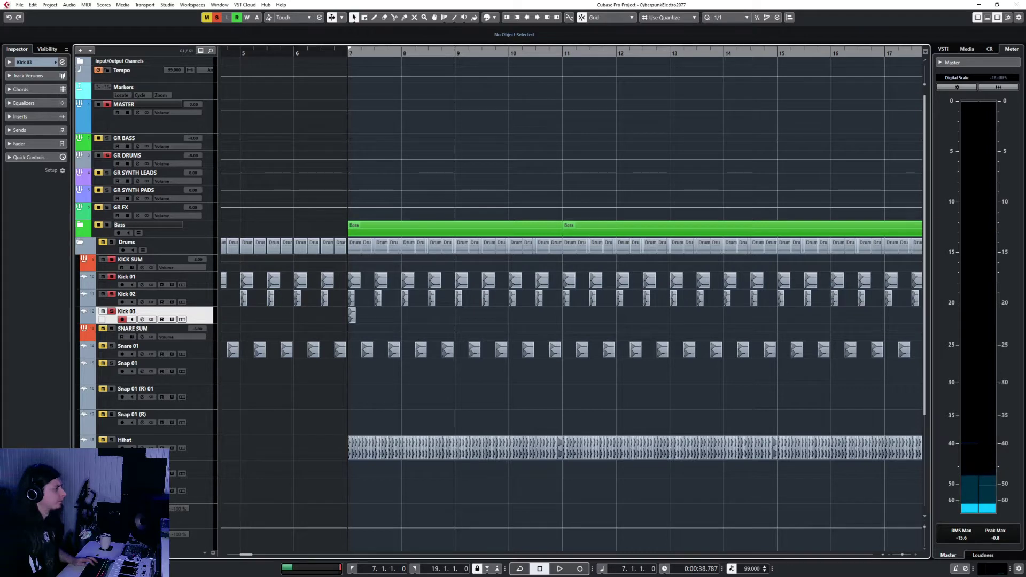
# Set the quantize grid to 1/4 and paste copies of the Kick 03 event on beat 3 of bar 7 and beats 1 and 3 of bar 8
pyautogui.click(353, 317)
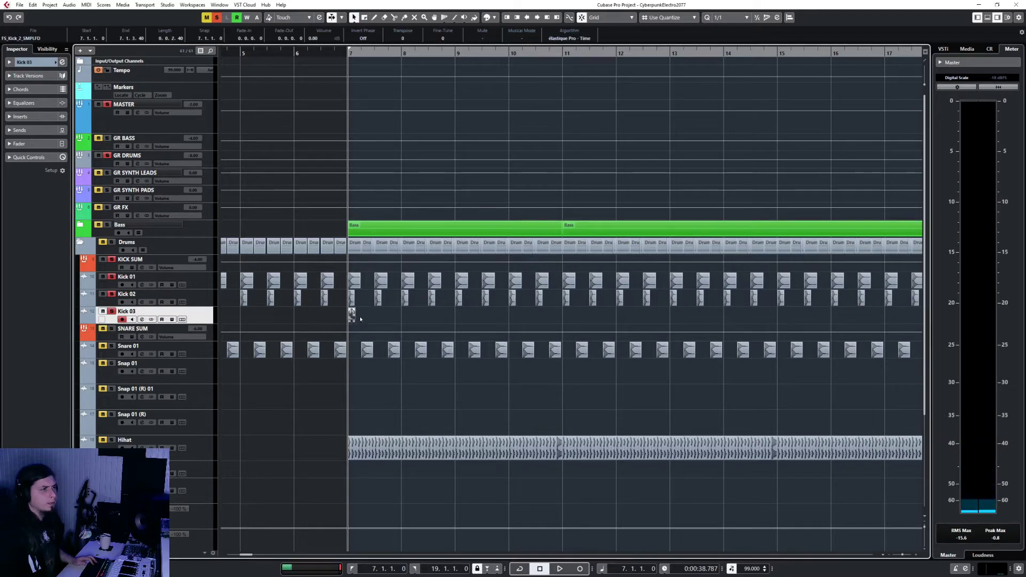
pyautogui.click(744, 18)
pyautogui.click(743, 47)
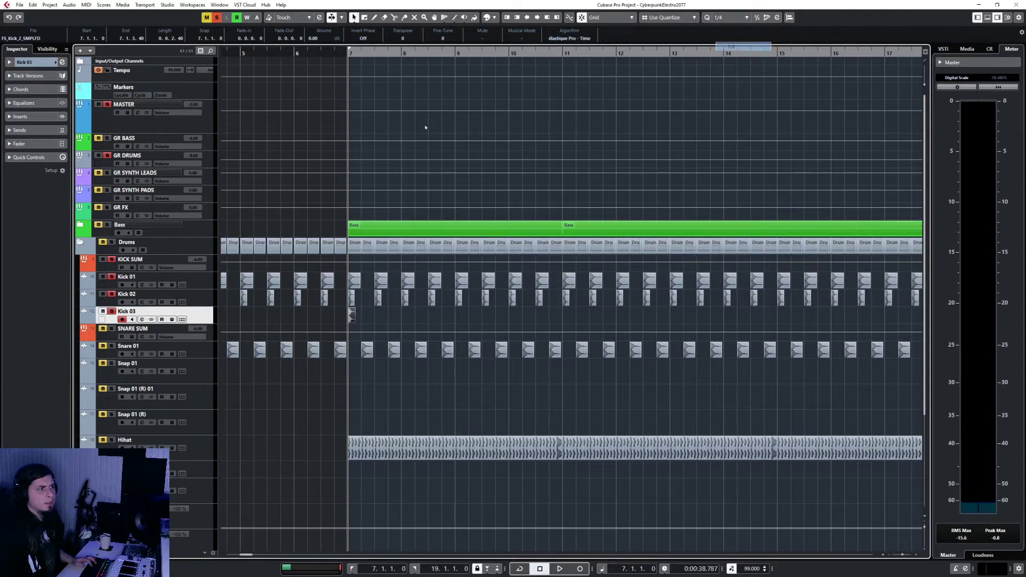
pyautogui.click(377, 53)
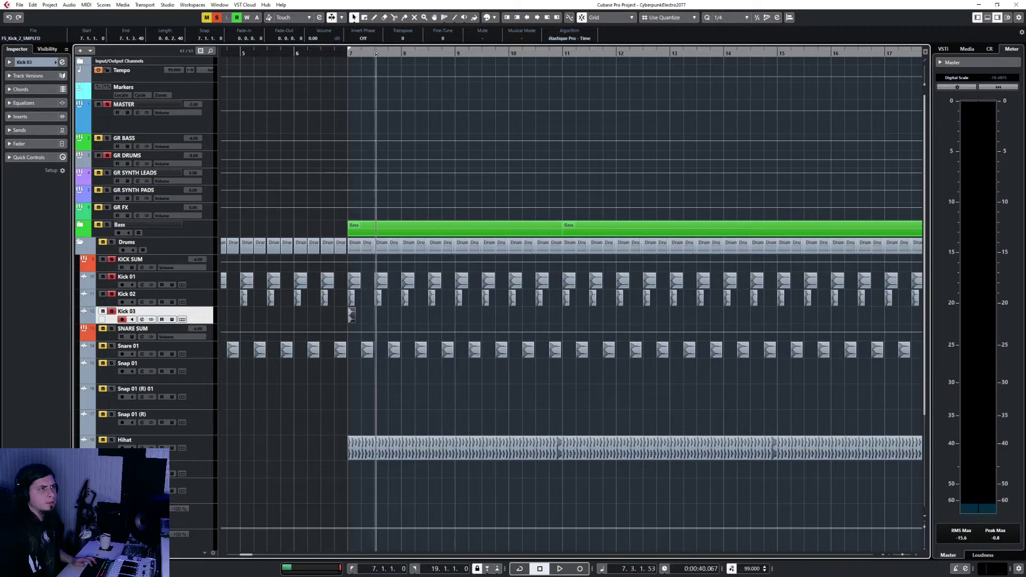
pyautogui.click(404, 53)
pyautogui.hotkey('ctrl', 'v')
pyautogui.click(430, 53)
pyautogui.hotkey('ctrl', 'v')
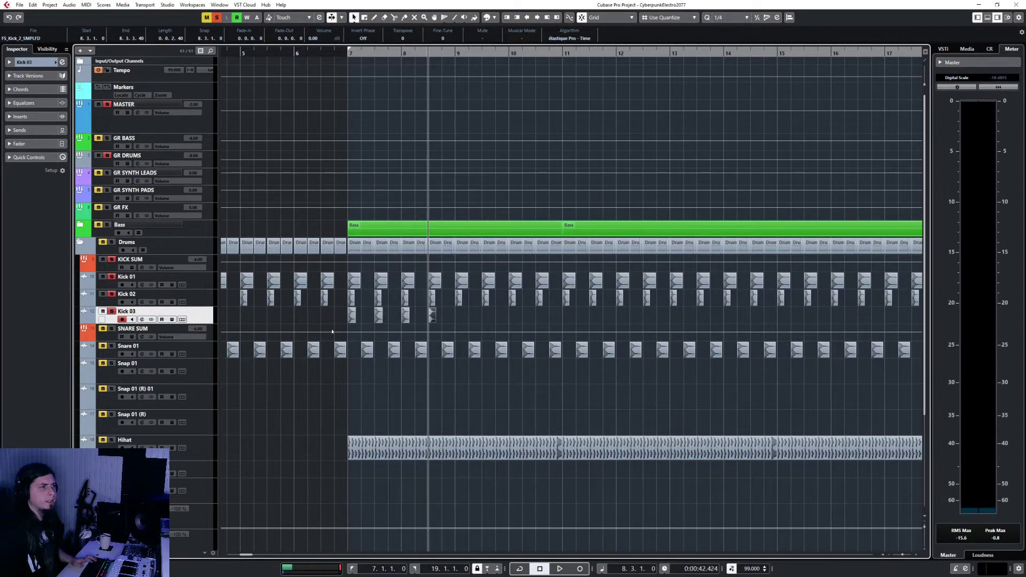
# Copy the four Kick 03 events of bars 7 and 8 and paste them at bars 9, 11 and 13
pyautogui.moveTo(332, 319); pyautogui.dragTo(412, 320)
pyautogui.hscroll(3, 472, 183)
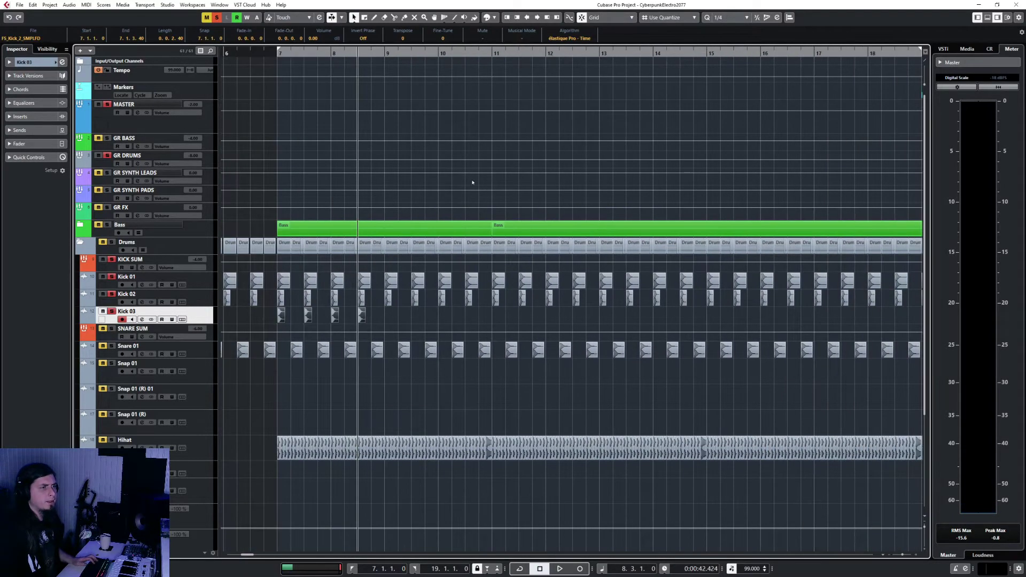
pyautogui.click(385, 53)
pyautogui.hotkey('ctrl', 'v')
pyautogui.click(492, 53)
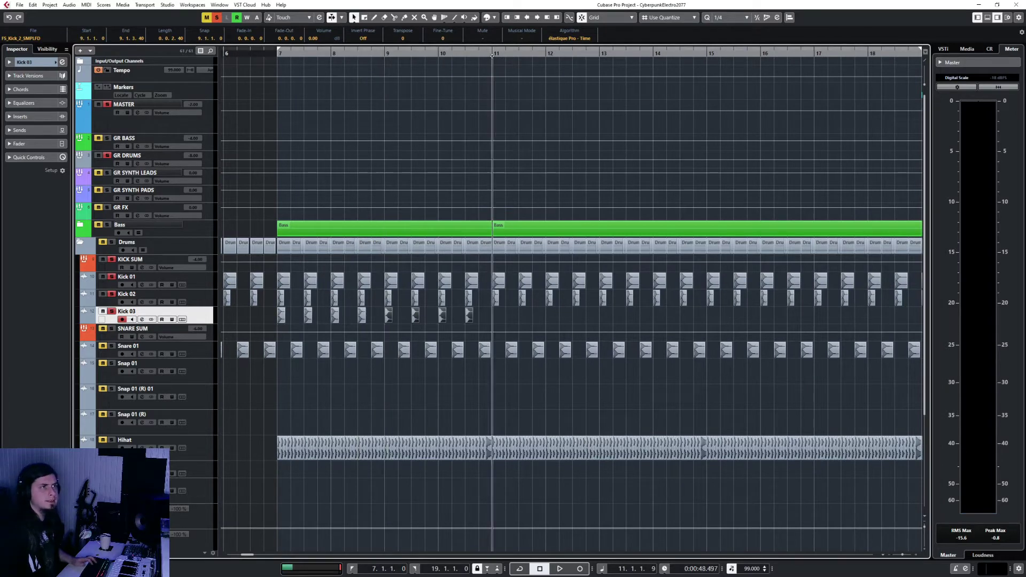
pyautogui.hotkey('ctrl', 'v')
pyautogui.click(604, 53)
pyautogui.hotkey('ctrl', 'v')
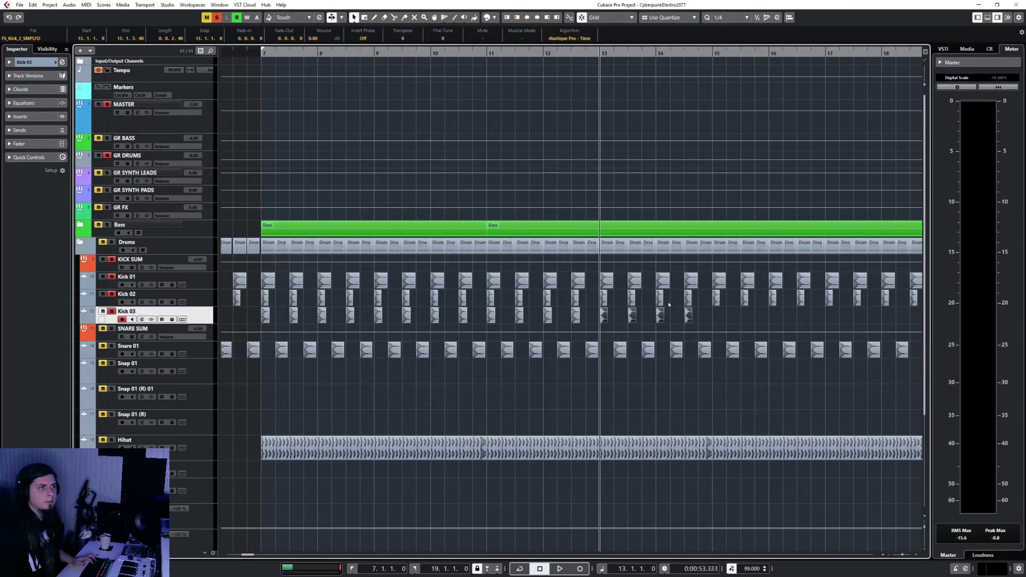
# Paste the four-event Kick 03 block again at bars 15 and 17 to fill the section before the Verse marker
pyautogui.hscroll(10, 435, 51)
pyautogui.click(434, 52)
pyautogui.hotkey('ctrl', 'v')
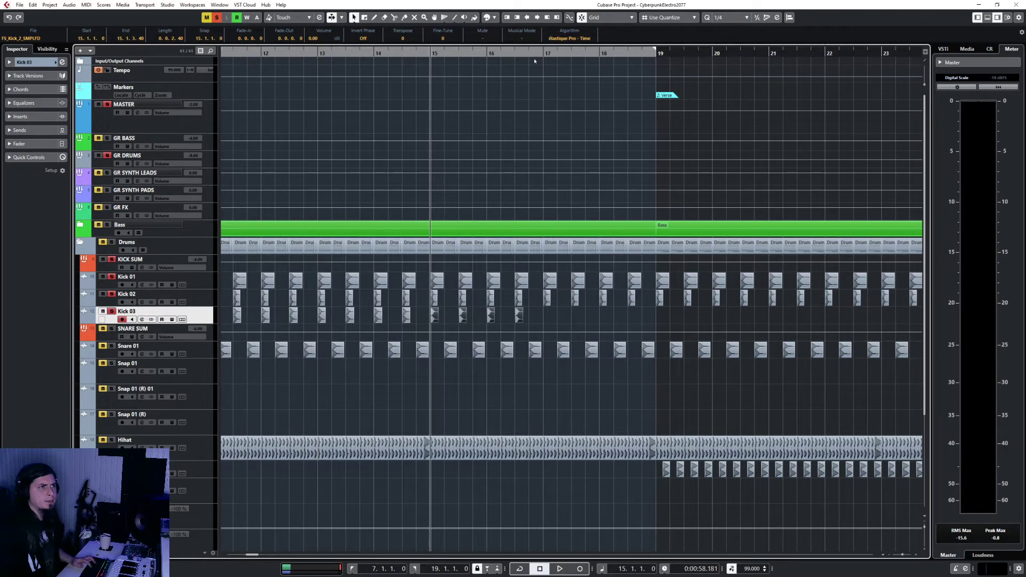
pyautogui.click(545, 52)
pyautogui.hotkey('ctrl', 'v')
# Play the section from bar 7 and lower the Kick 03 channel in the mixer to about -7.11 dB
pyautogui.hscroll(-14, 552, 271)
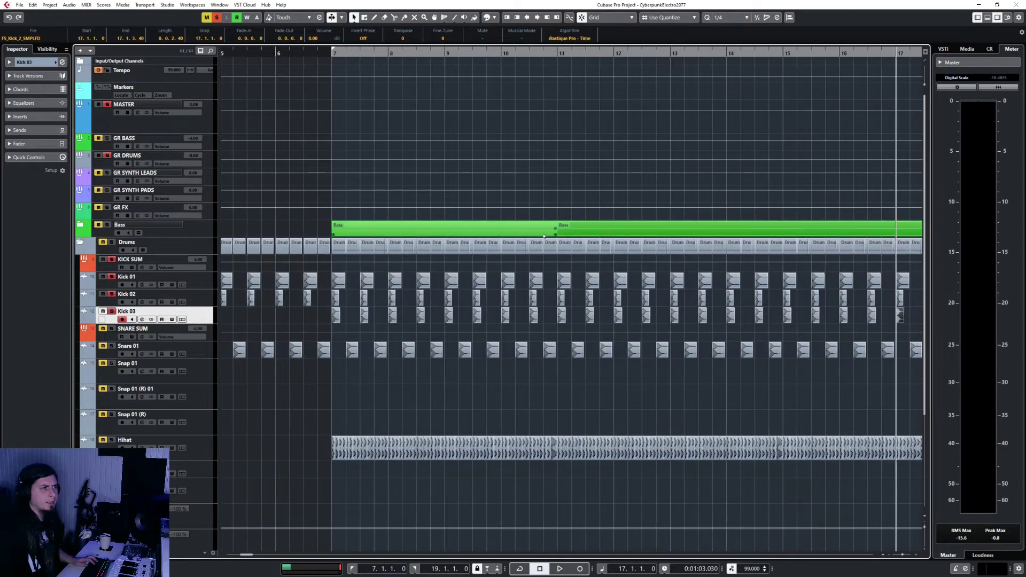
pyautogui.click(333, 53)
pyautogui.press('space')
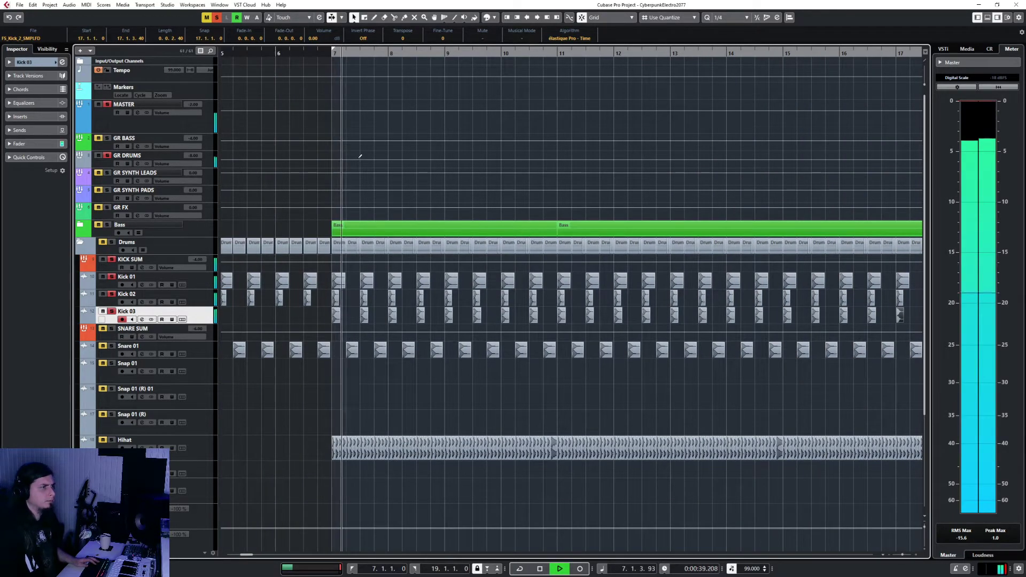
pyautogui.click(25, 62)
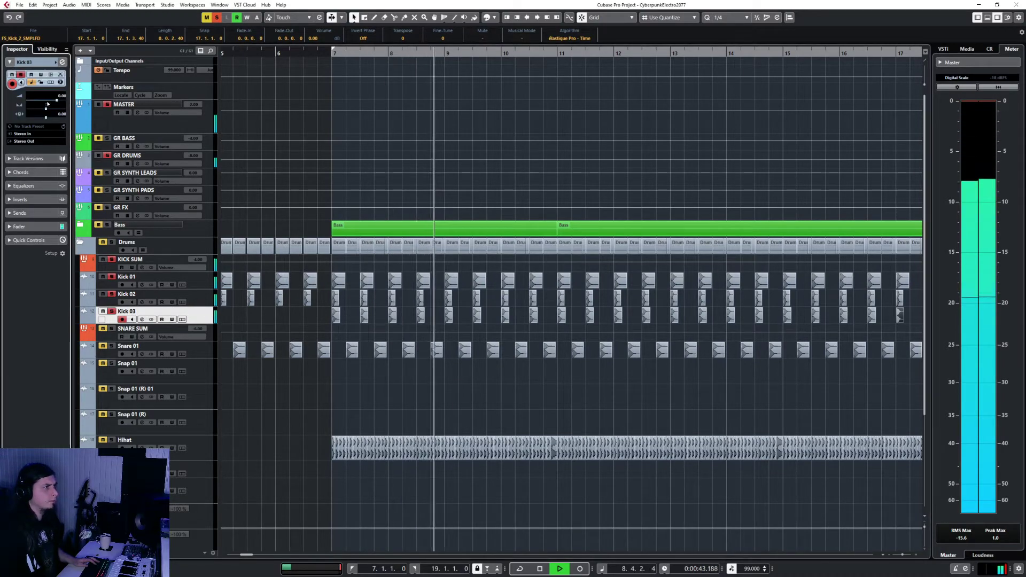
pyautogui.press('F3')
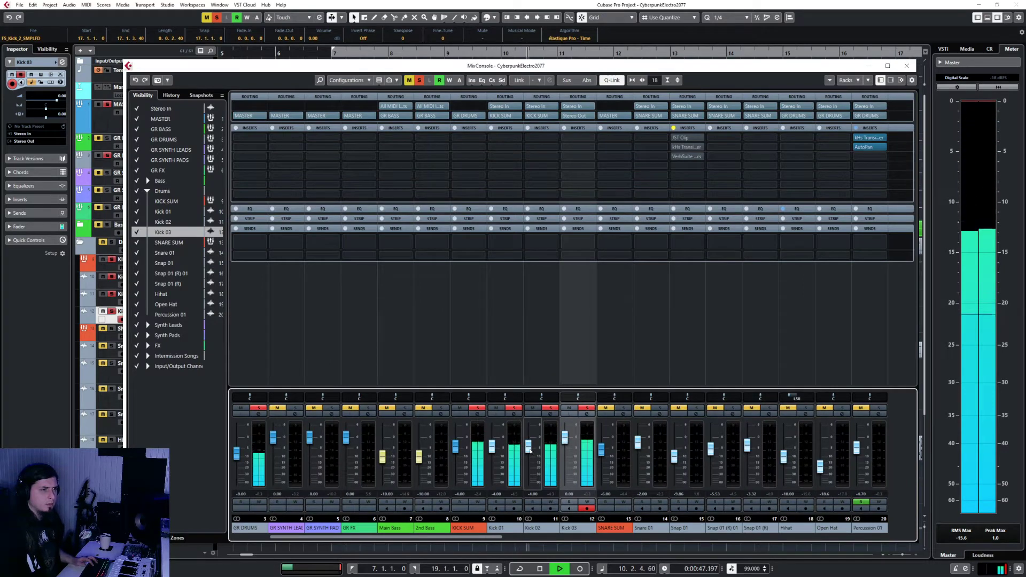
pyautogui.moveTo(565, 437); pyautogui.dragTo(567, 454)
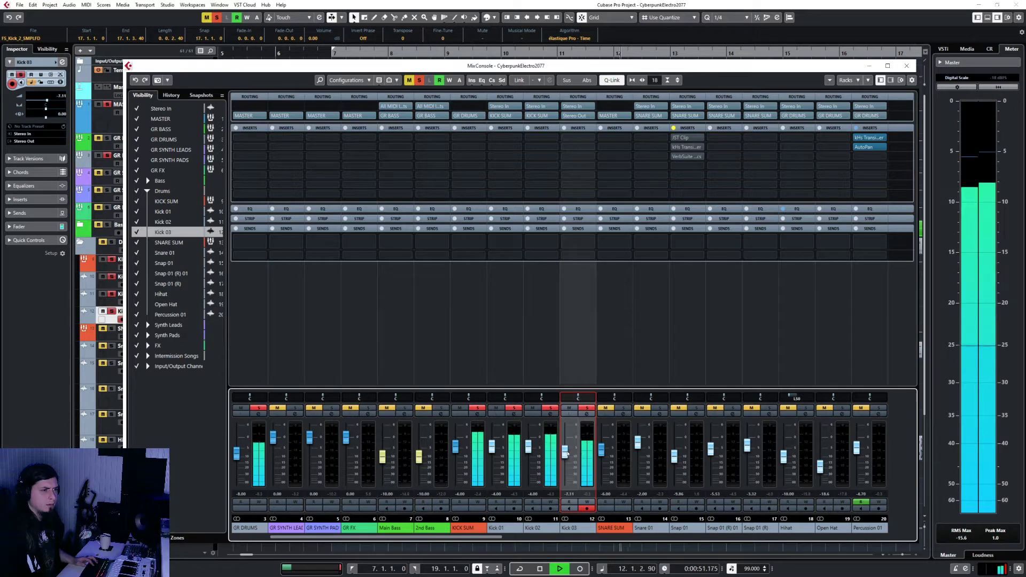
pyautogui.press('space')
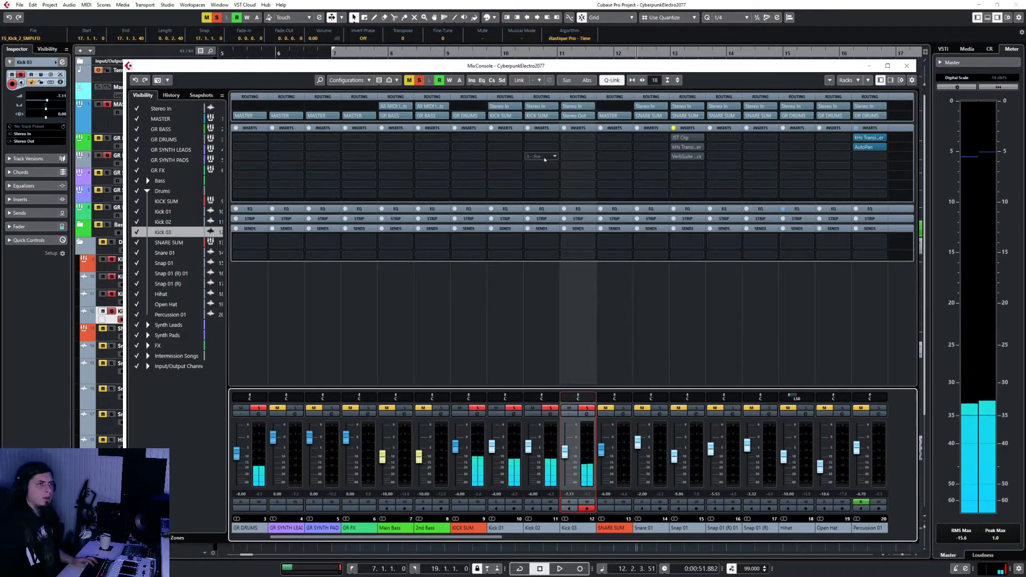
# Route the Kick 03 channel's output to the KICK SUM group and resume playback
pyautogui.click(582, 116)
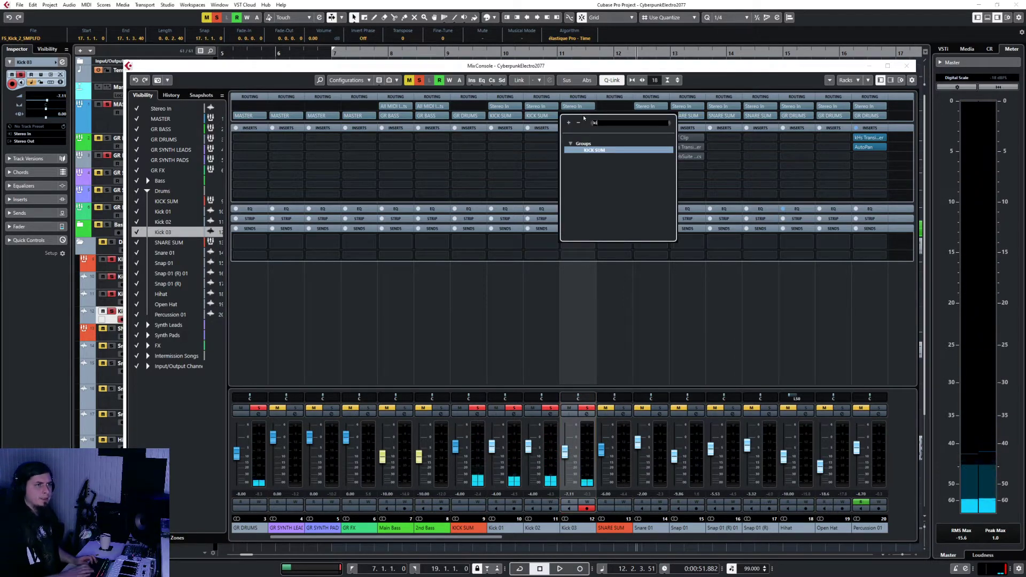
pyautogui.click(594, 216)
pyautogui.press('space')
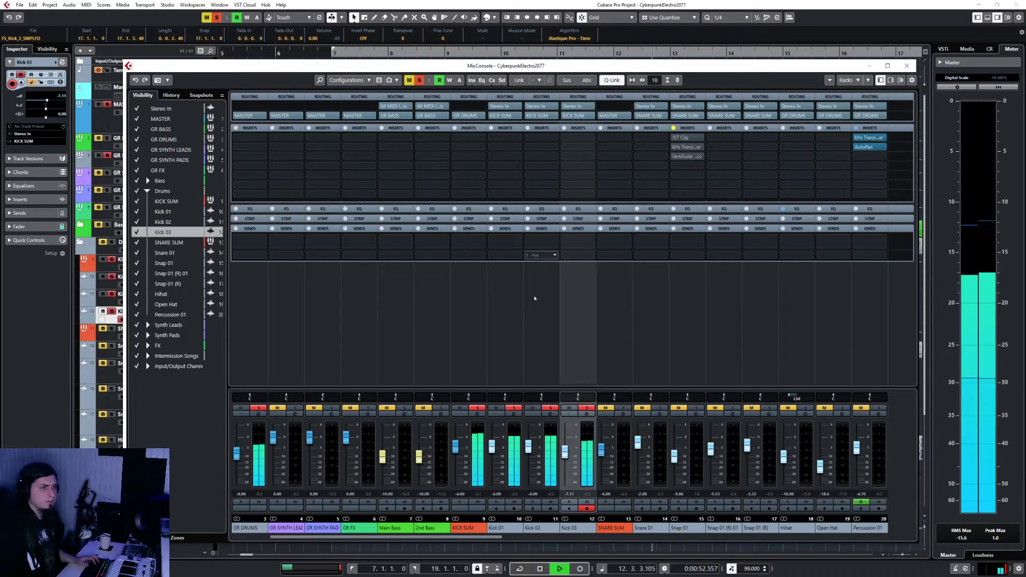
# Loop playback between the locators and set Kick 01 and Kick 02 to about -5.17 dB and Kick 03 to about -4.20 dB
pyautogui.press('F3')
pyautogui.press('KP_Divide')
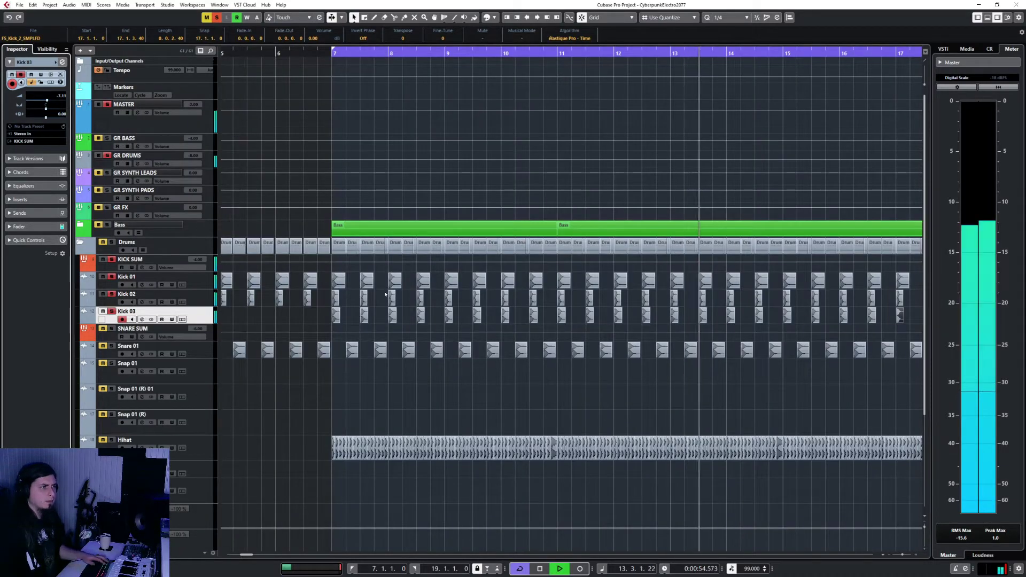
pyautogui.press('F3')
pyautogui.moveTo(528, 448); pyautogui.dragTo(491, 450)
pyautogui.click(492, 448)
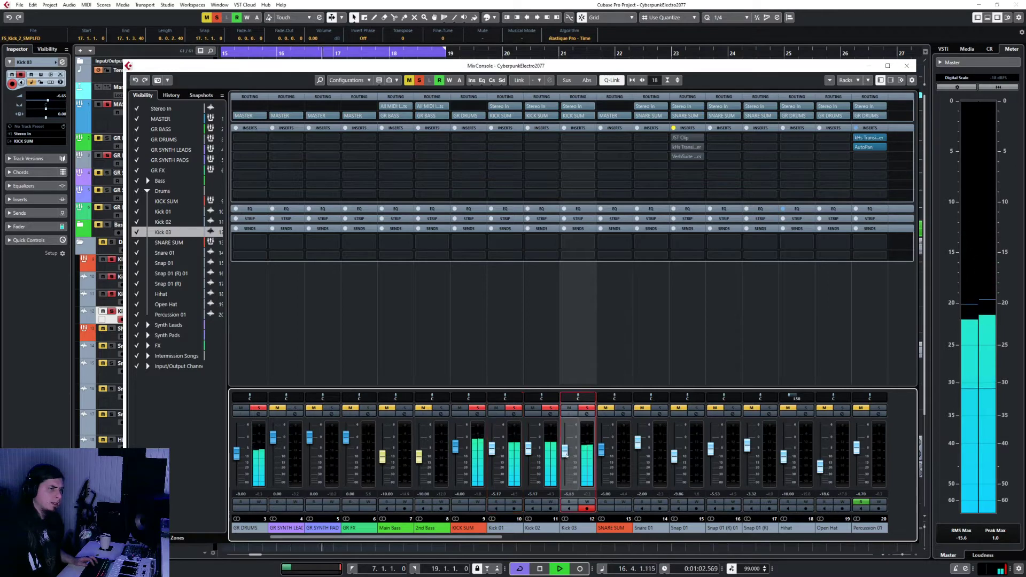
pyautogui.moveTo(565, 457); pyautogui.dragTo(569, 453)
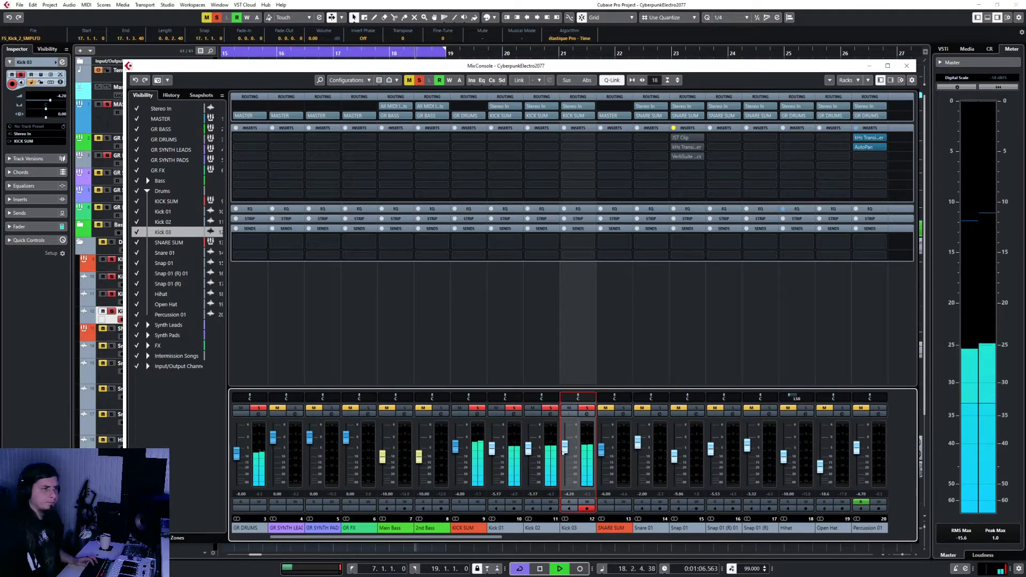
# Select the Kick 01, Kick 02 and Kick 03 channels and lower them together by about 5 dB, bringing Kick 01 to -10.1 dB
pyautogui.click(498, 528)
pyautogui.keyDown('shift'); pyautogui.click(554, 528); pyautogui.keyUp('shift')
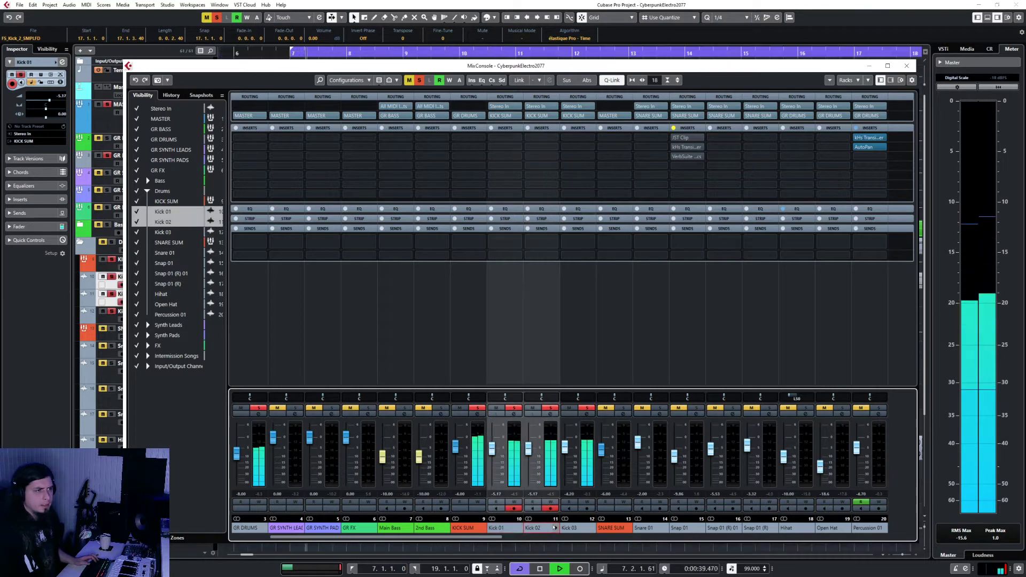
pyautogui.keyDown('shift'); pyautogui.click(566, 527); pyautogui.keyUp('shift')
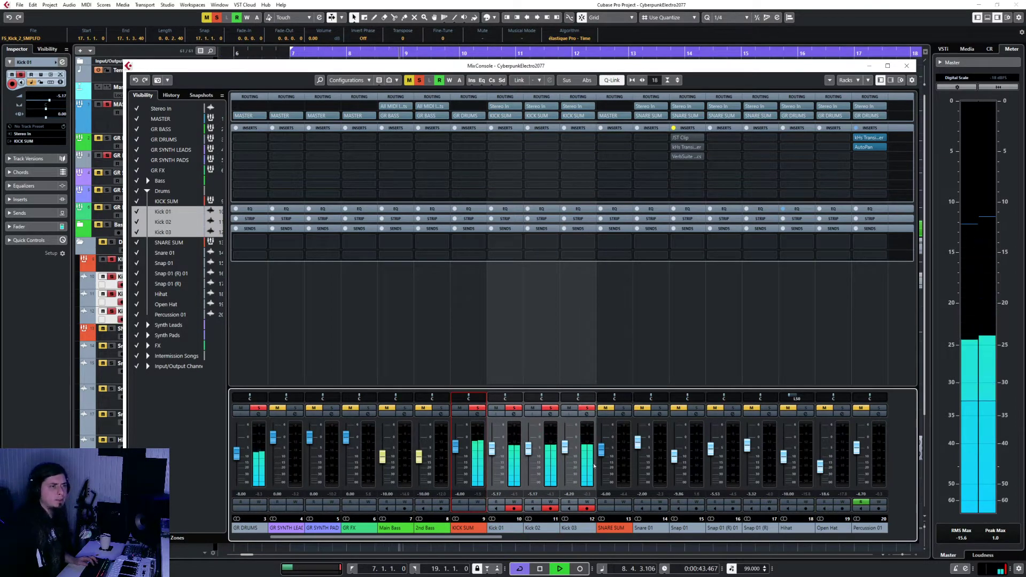
pyautogui.moveTo(492, 453); pyautogui.dragTo(490, 459)
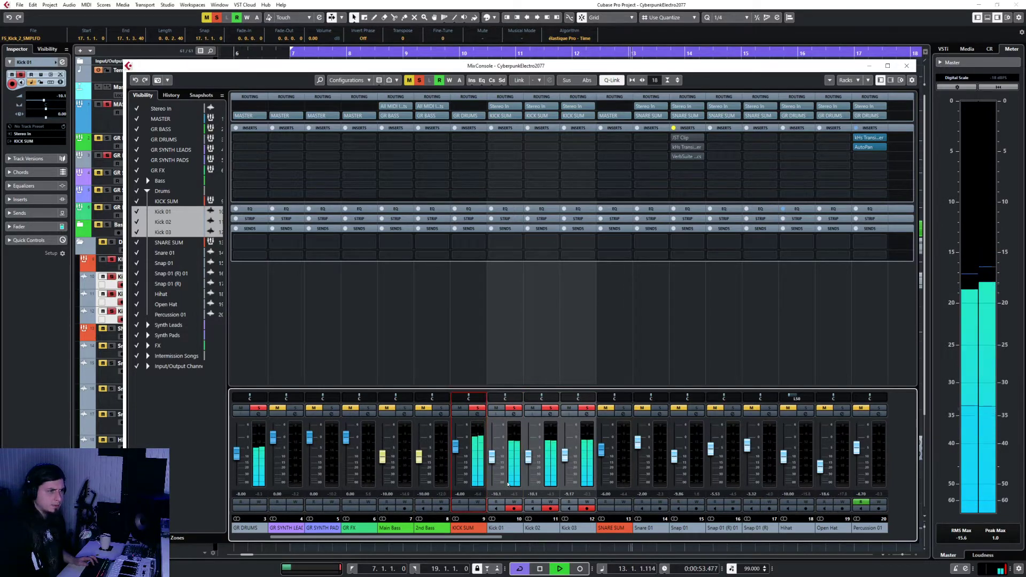
# Insert the Frequency equalizer in the first insert slot of the KICK SUM channel
pyautogui.click(468, 137)
pyautogui.write('fre')
pyautogui.press('Return')
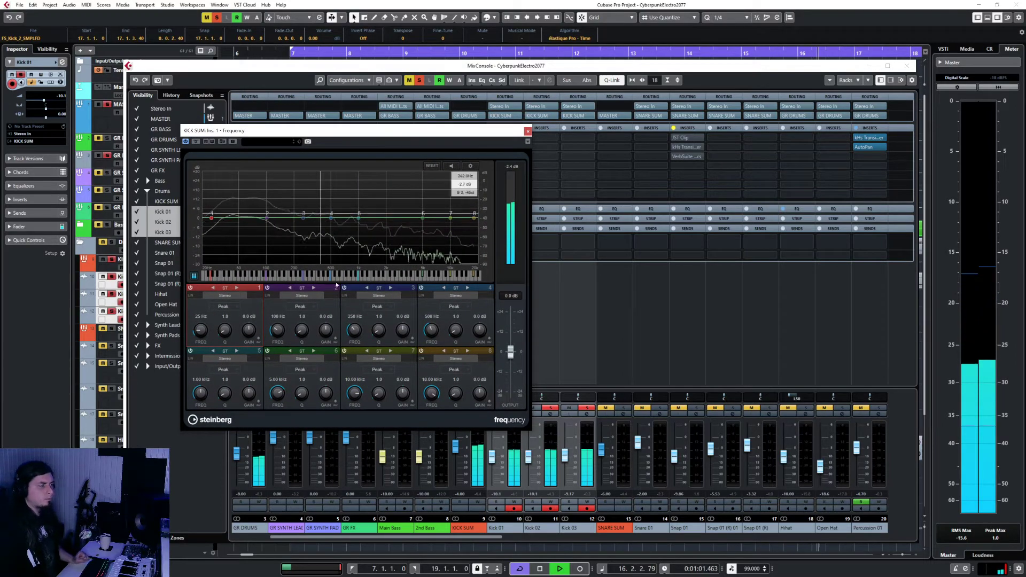
# Disable bands 2 through 8 of the KICK SUM equalizer, leaving only band 1 enabled
pyautogui.click(268, 288)
pyautogui.click(344, 288)
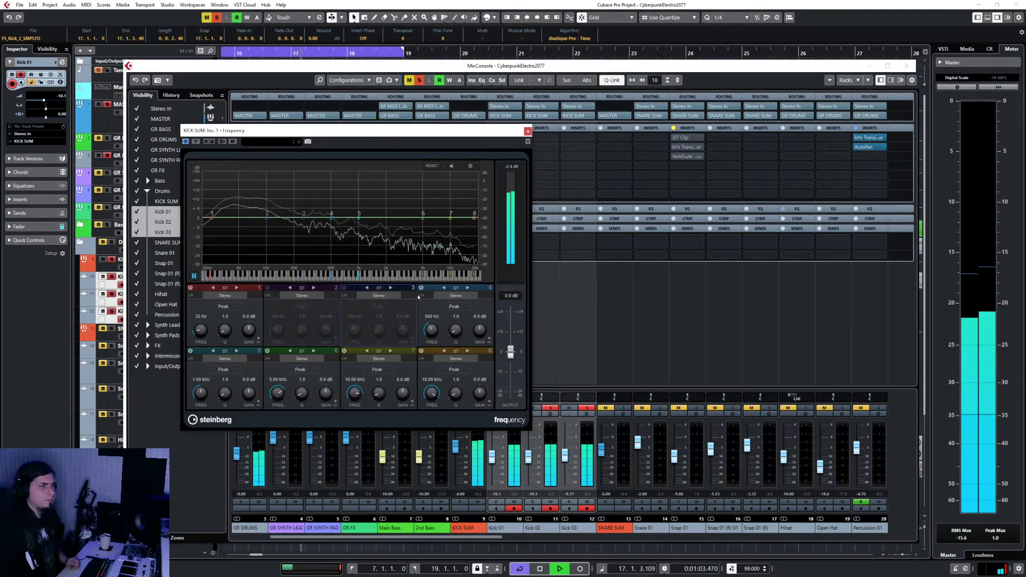
pyautogui.click(422, 288)
pyautogui.click(421, 351)
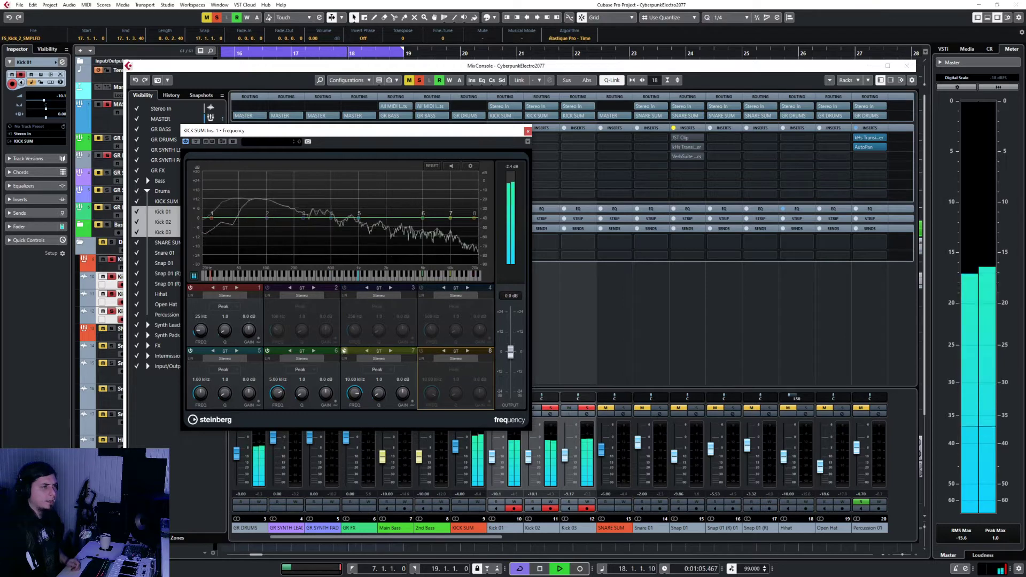
pyautogui.click(344, 351)
pyautogui.click(266, 351)
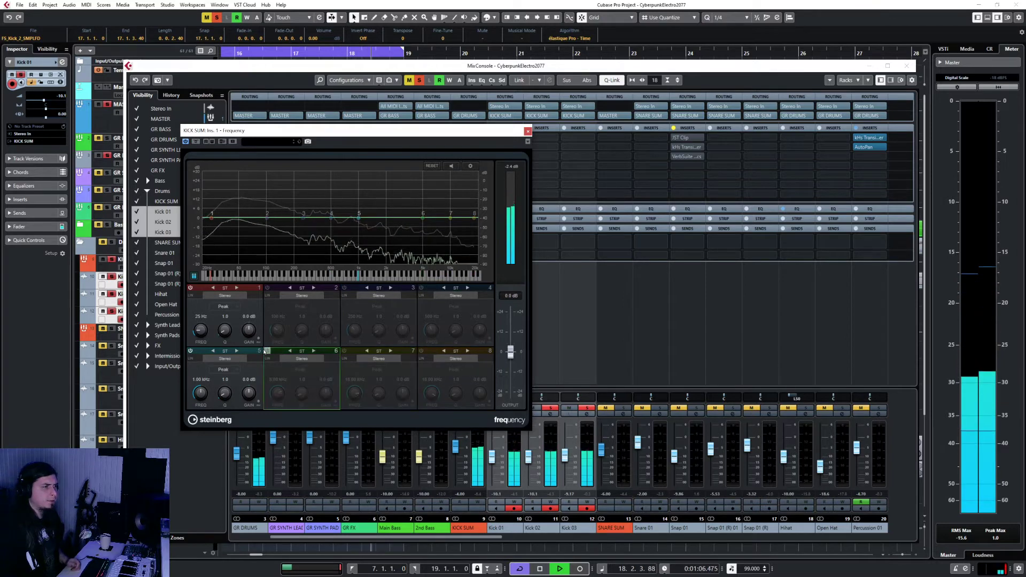
pyautogui.click(190, 351)
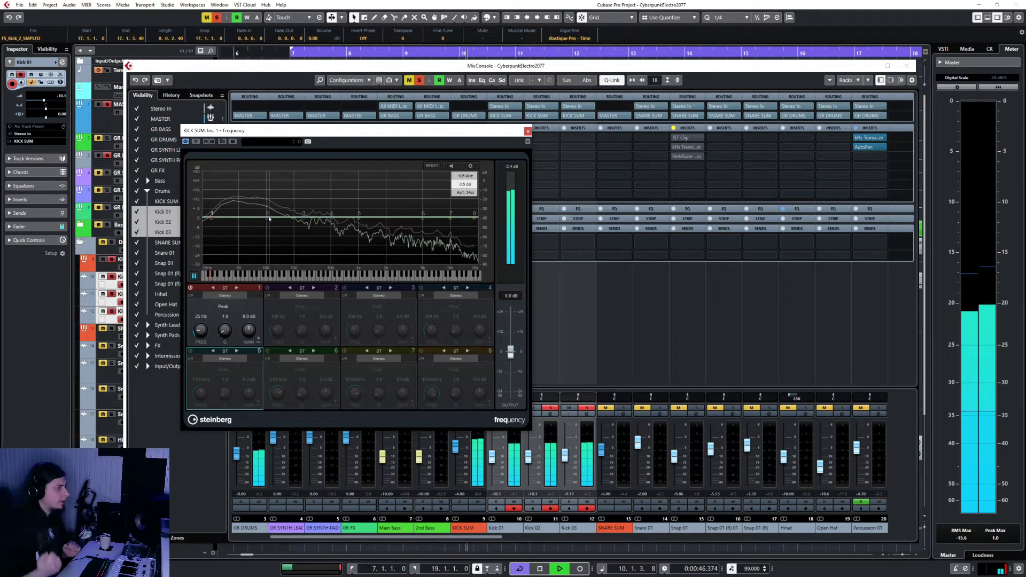
# Set band 1 to a Cut 24 filter at about 53 Hz and enable band 2 as a narrow cut of about 5 dB near 101 Hz
pyautogui.click(218, 310)
pyautogui.click(223, 332)
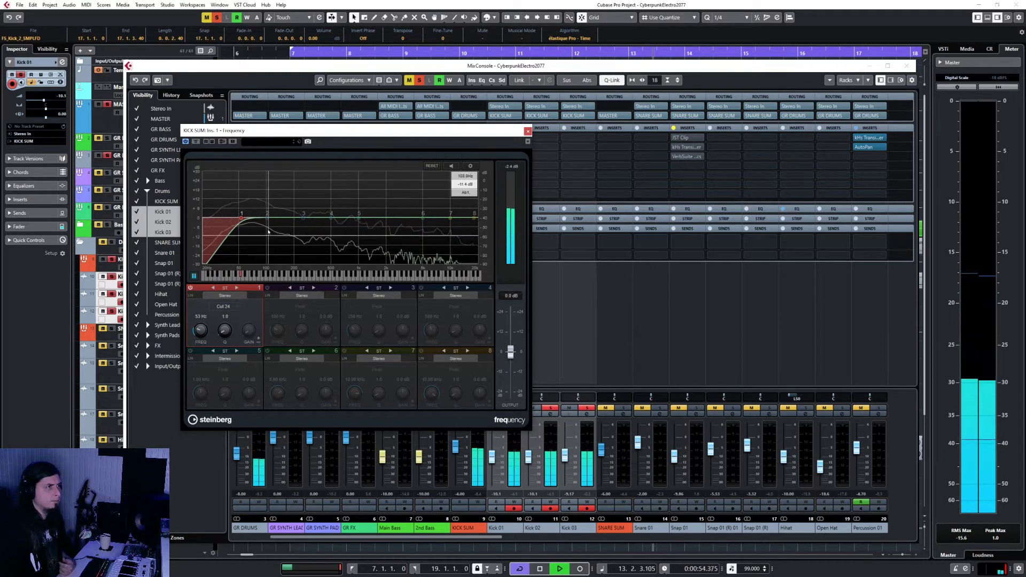
pyautogui.click(267, 287)
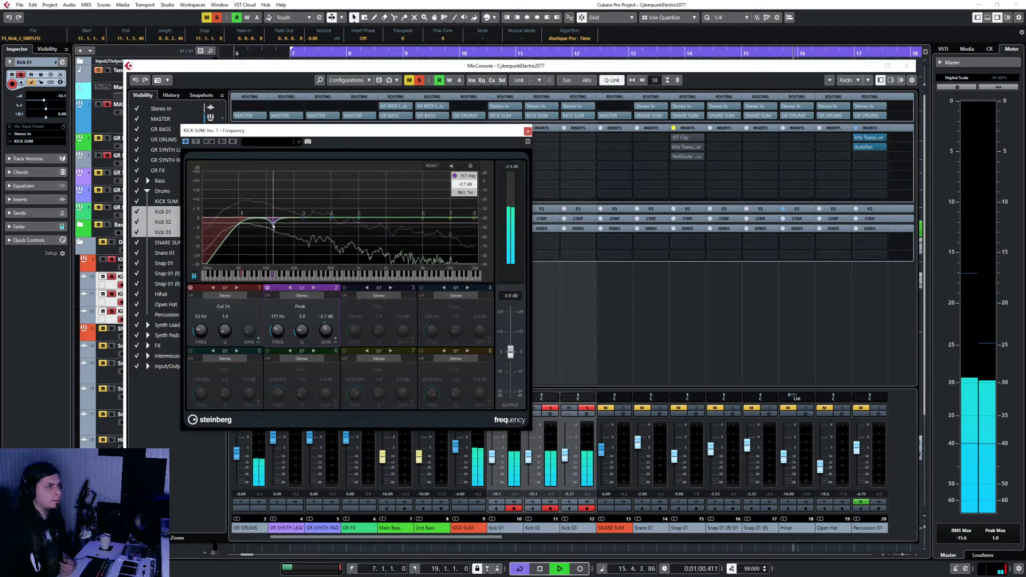
pyautogui.scroll(3, 268, 228)
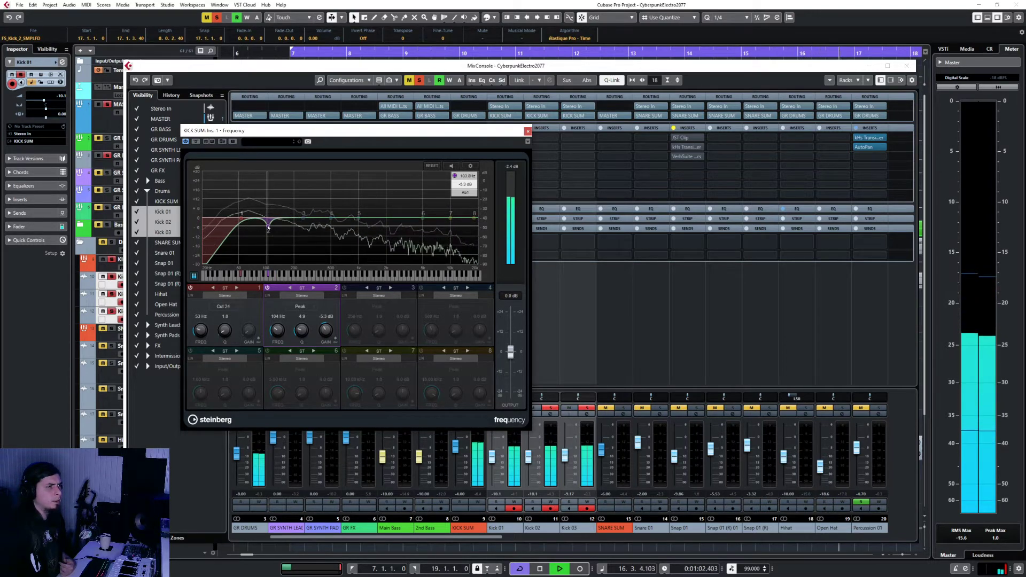
# Enable band 3 with a cut of about 8.5 dB near 168 Hz and band 4 with a narrower 13.3 dB cut at about 371 Hz
pyautogui.click(344, 288)
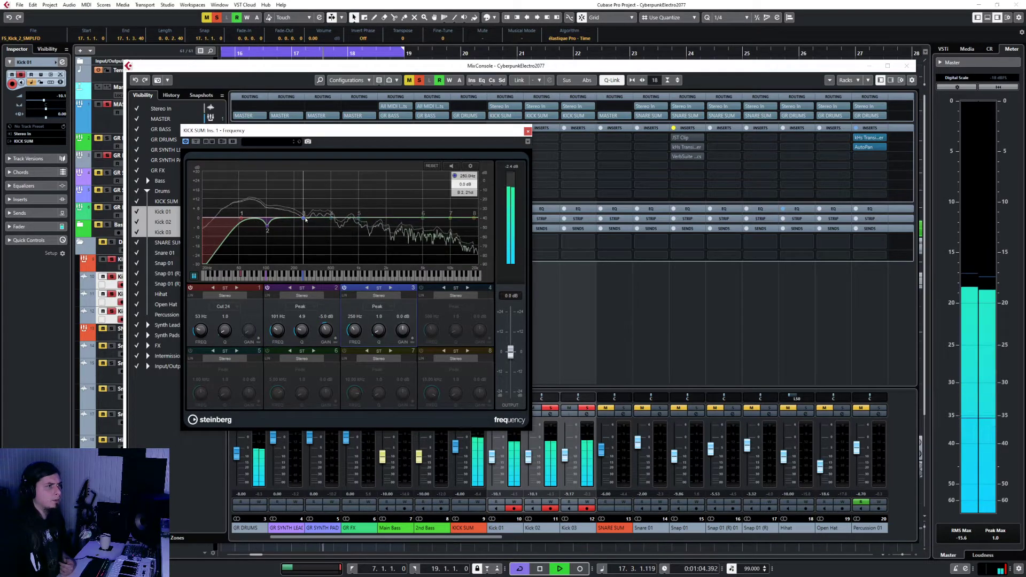
pyautogui.moveTo(304, 218); pyautogui.dragTo(284, 232)
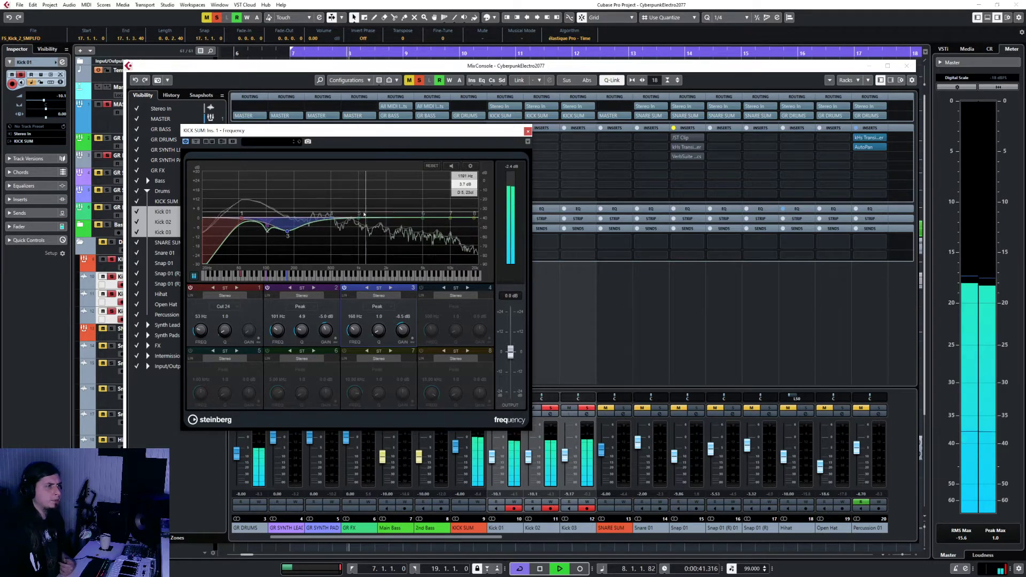
pyautogui.click(420, 288)
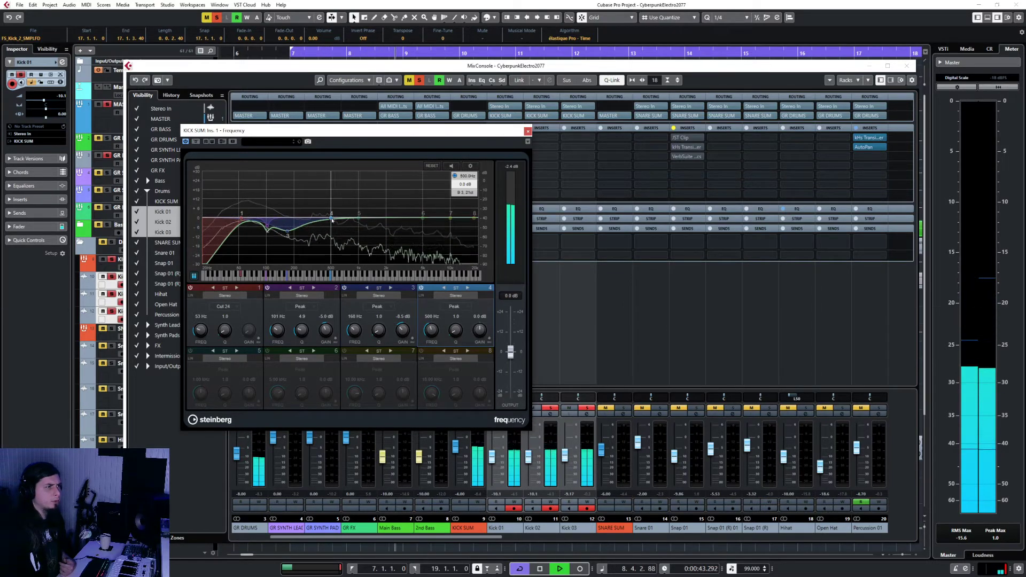
pyautogui.moveTo(331, 220)
pyautogui.mouseDown()
pyautogui.moveTo(323, 185)
pyautogui.moveTo(320, 234)
pyautogui.mouseUp()
pyautogui.scroll(5, 325, 195)
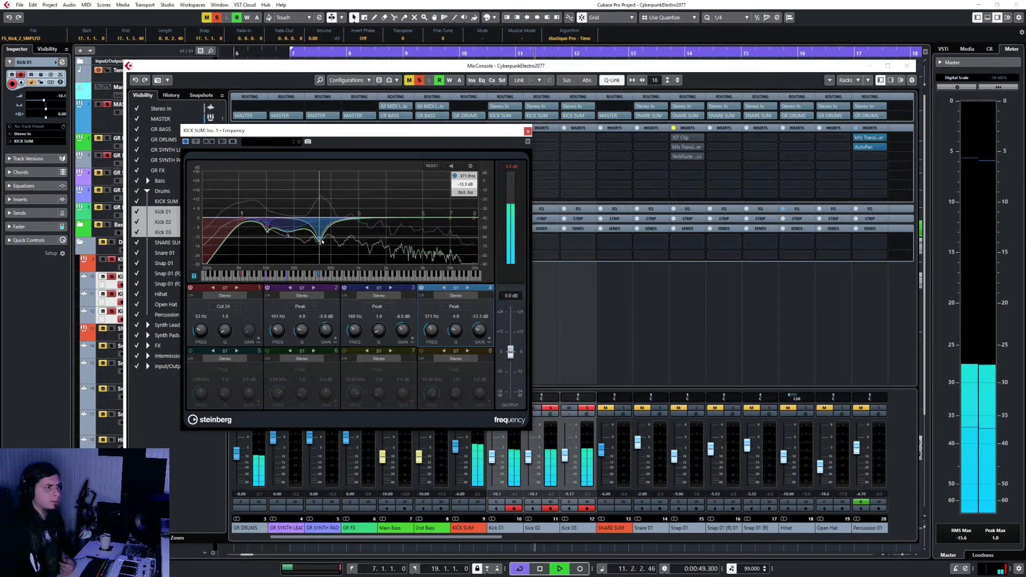
# Enable band 5 as a gentle peak cut of about 2.7 dB just below 1 kHz
pyautogui.moveTo(360, 218); pyautogui.dragTo(358, 224)
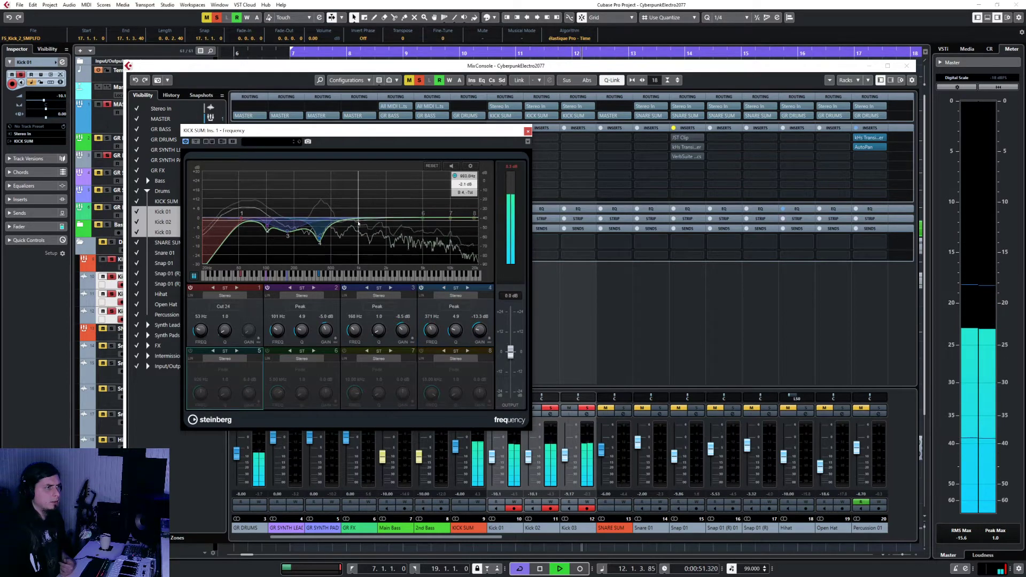
pyautogui.doubleClick(357, 230)
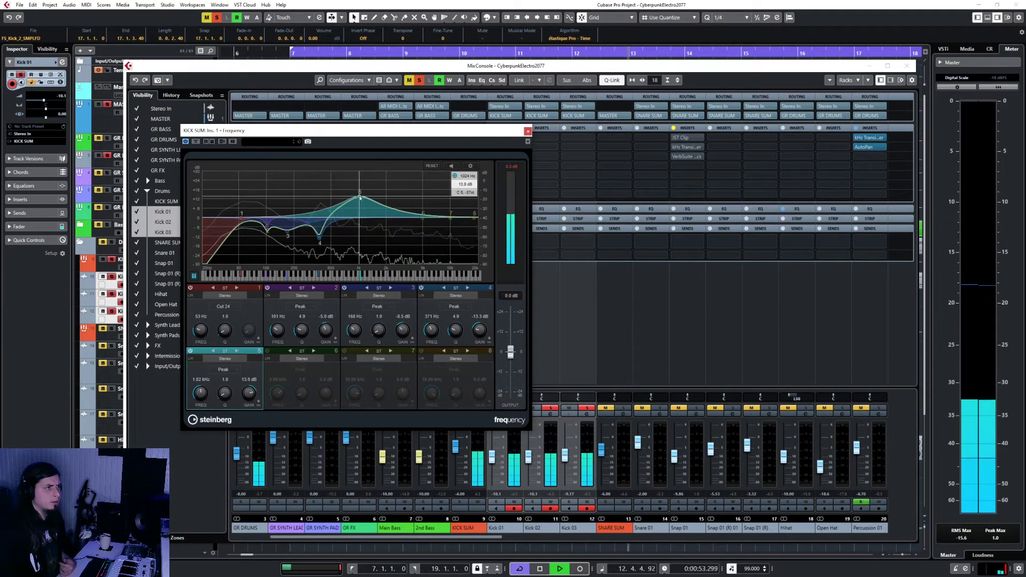
pyautogui.moveTo(360, 197); pyautogui.dragTo(356, 223)
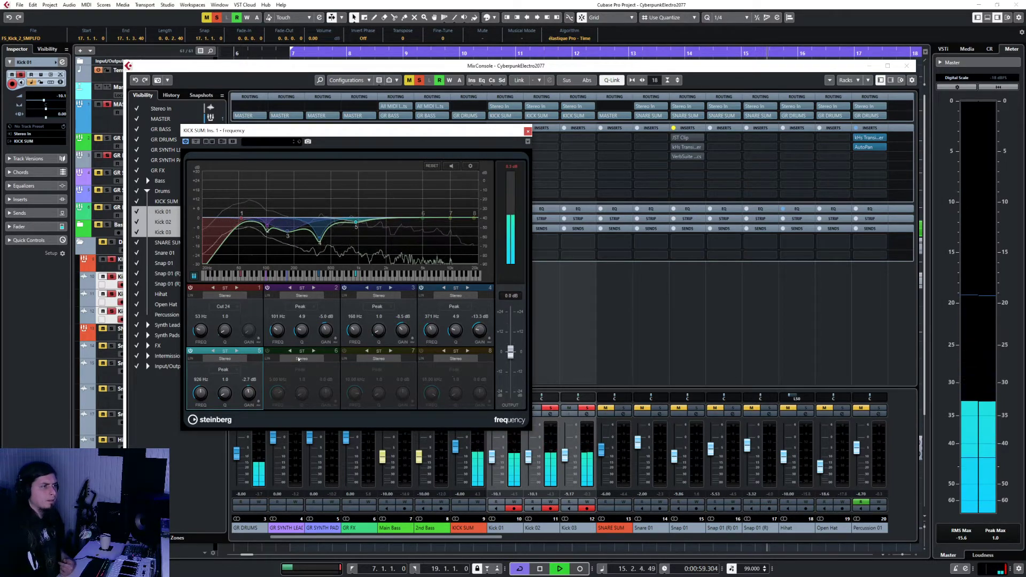
# Enable band 8 as a Cut 12 high-cut filter at about 8.72 kHz and close the equalizer
pyautogui.click(422, 350)
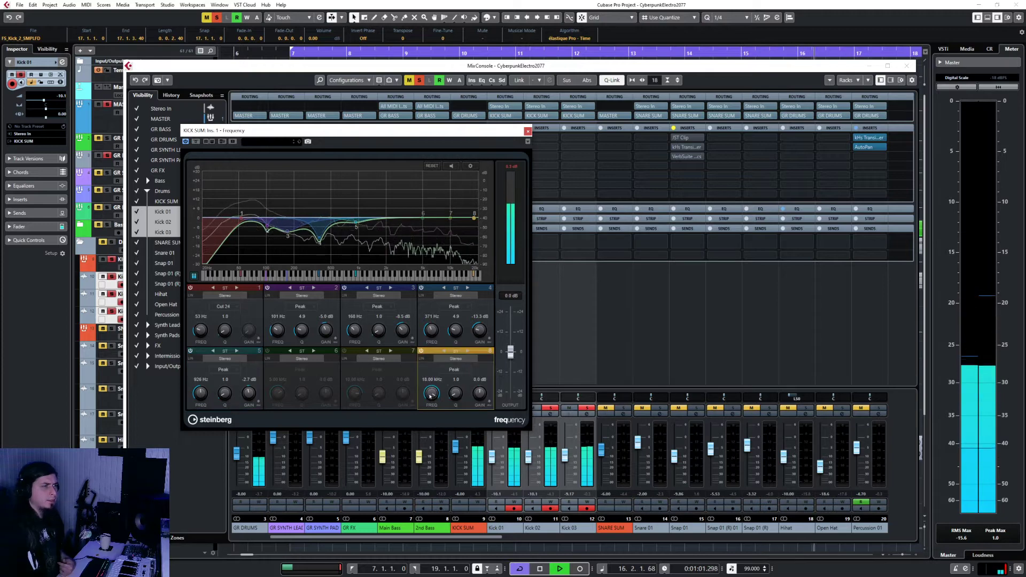
pyautogui.click(454, 370)
pyautogui.click(460, 388)
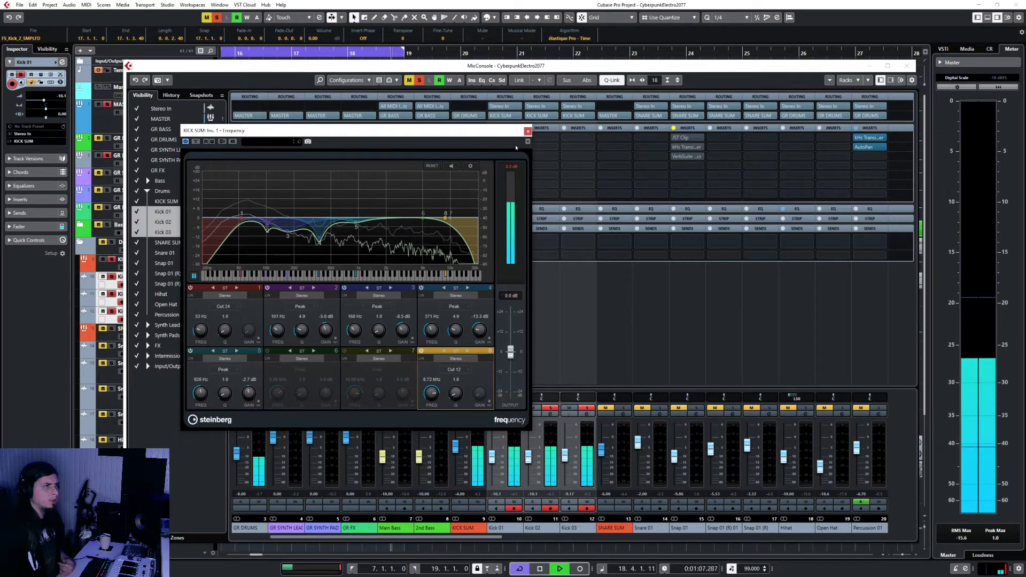
pyautogui.click(527, 131)
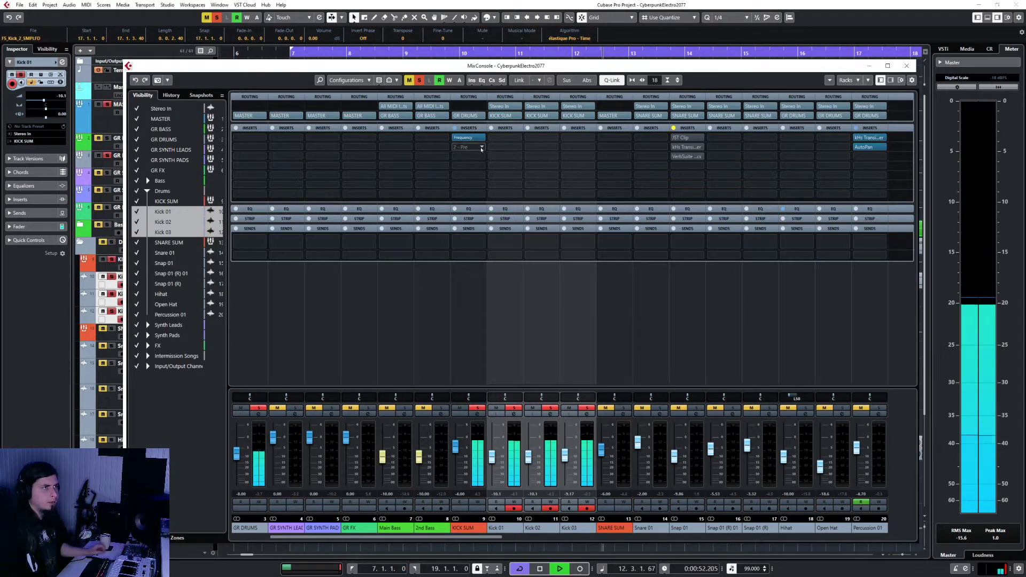
# Reopen the KICK SUM equalizer and add a narrow band 6 cut of about 5.6 dB near 3.8 kHz
pyautogui.click(469, 147)
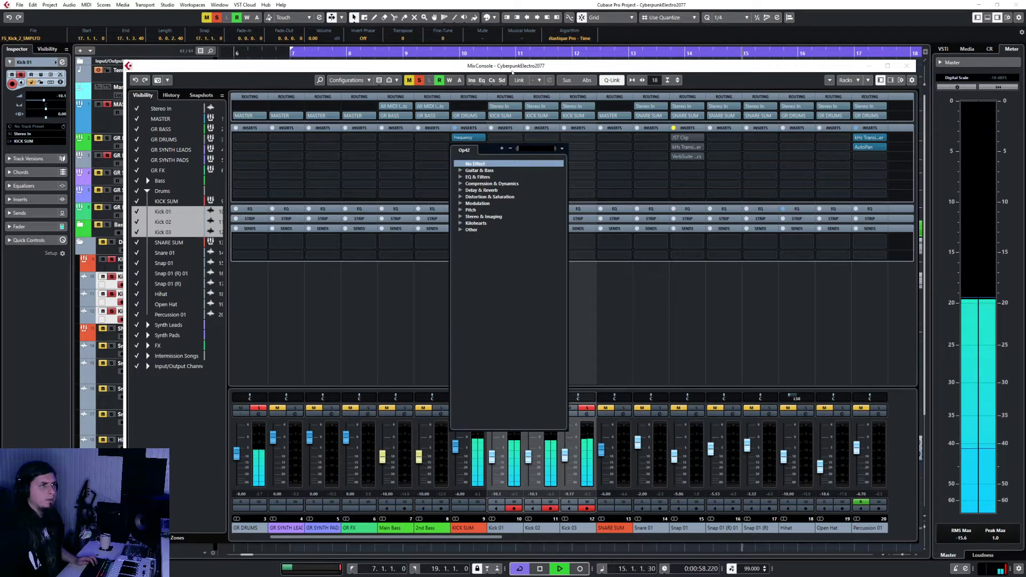
pyautogui.click(468, 145)
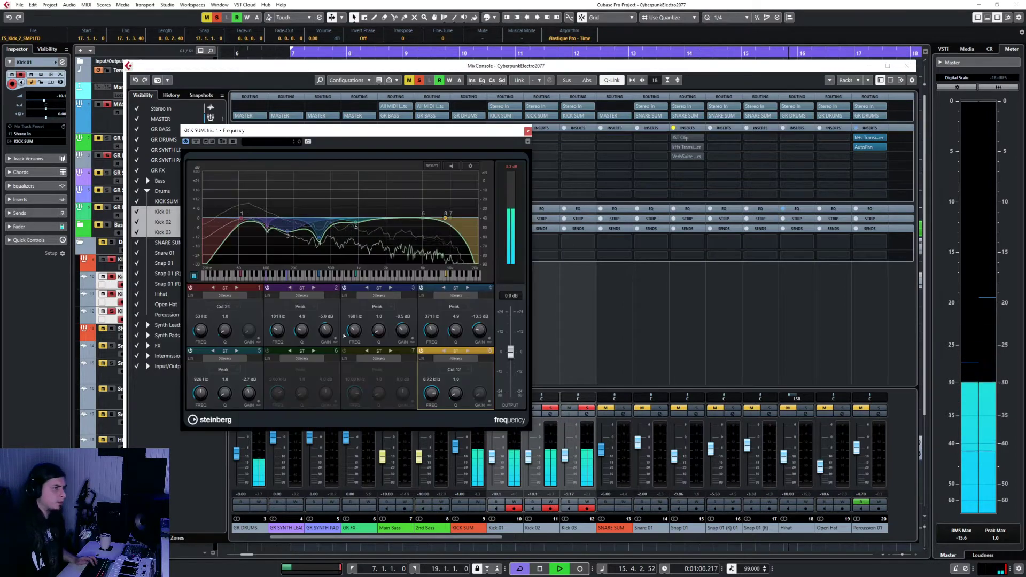
pyautogui.moveTo(423, 217)
pyautogui.mouseDown()
pyautogui.moveTo(414, 179)
pyautogui.moveTo(411, 226)
pyautogui.mouseUp()
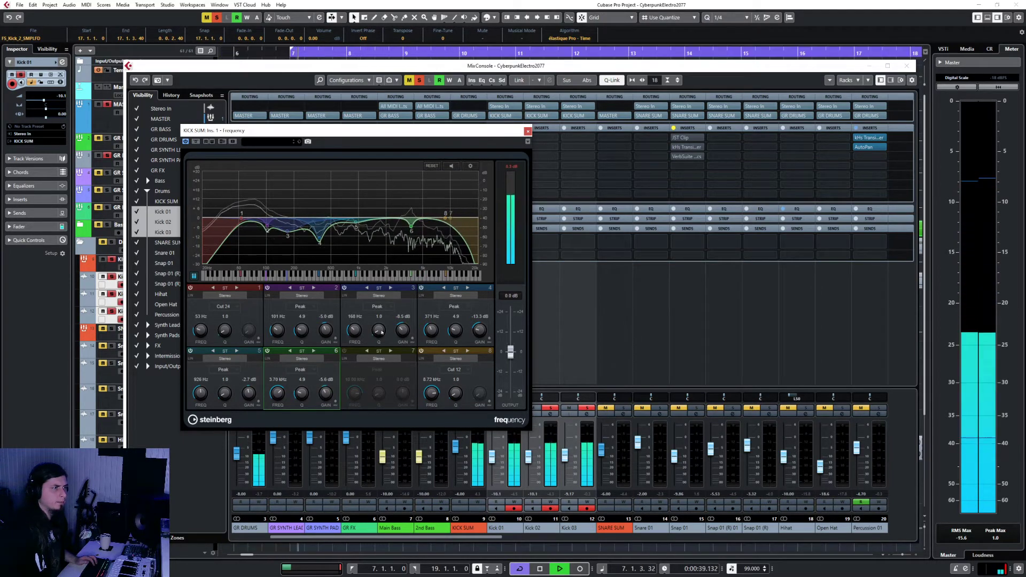
# Enable band 7 as a narrow cut of about 5.8 dB near 7.1 kHz and close the KICK SUM equalizer
pyautogui.click(344, 351)
pyautogui.moveTo(451, 217)
pyautogui.mouseDown()
pyautogui.moveTo(425, 193)
pyautogui.moveTo(430, 184)
pyautogui.moveTo(438, 228)
pyautogui.mouseUp()
pyautogui.scroll(5, 437, 191)
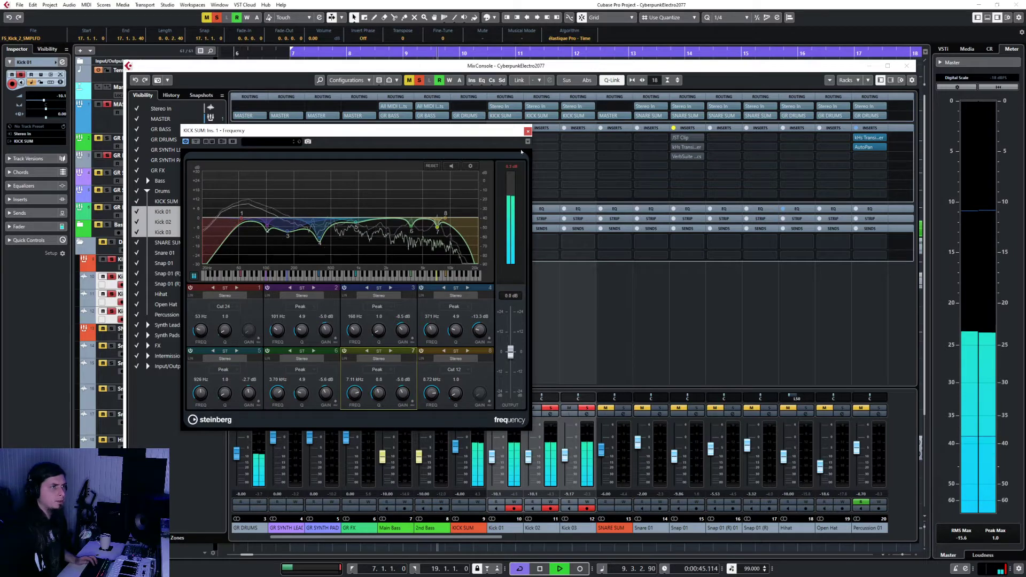
pyautogui.click(528, 130)
# Insert Virtual Mix Rack in the second KICK SUM insert slot, clear its modules and load FG-S in the first module slot
pyautogui.click(461, 152)
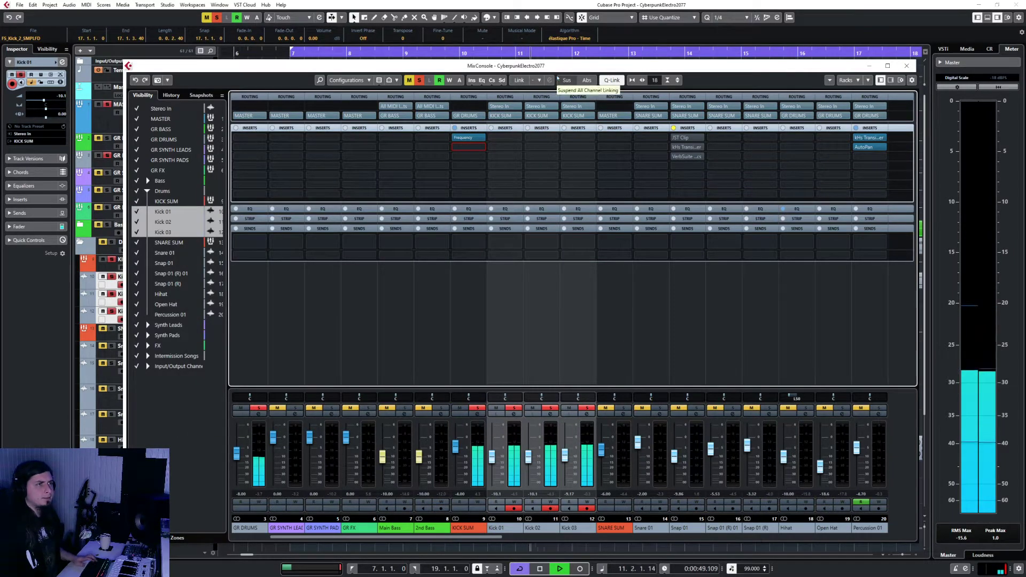
pyautogui.write('virtual')
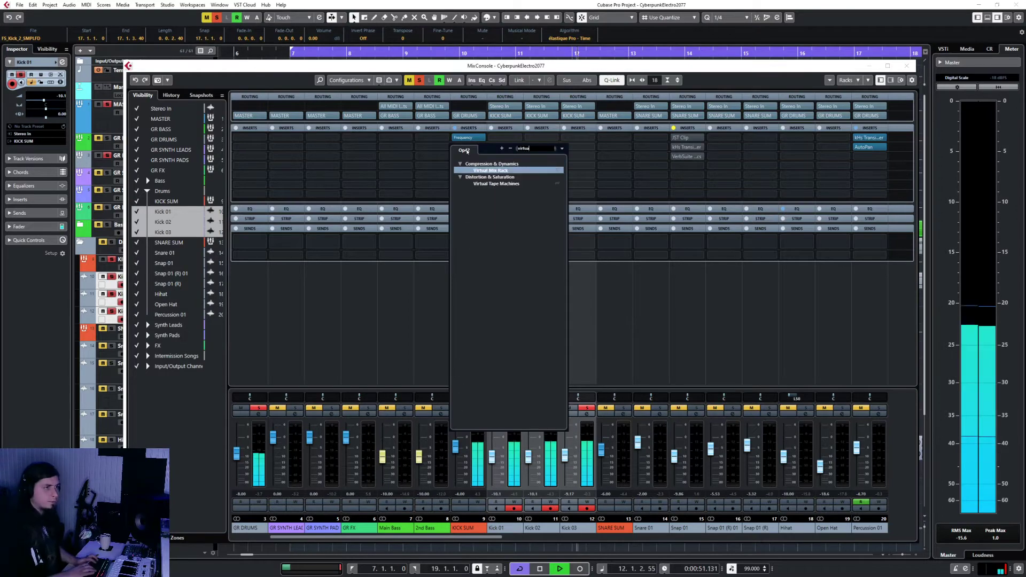
pyautogui.press('Return')
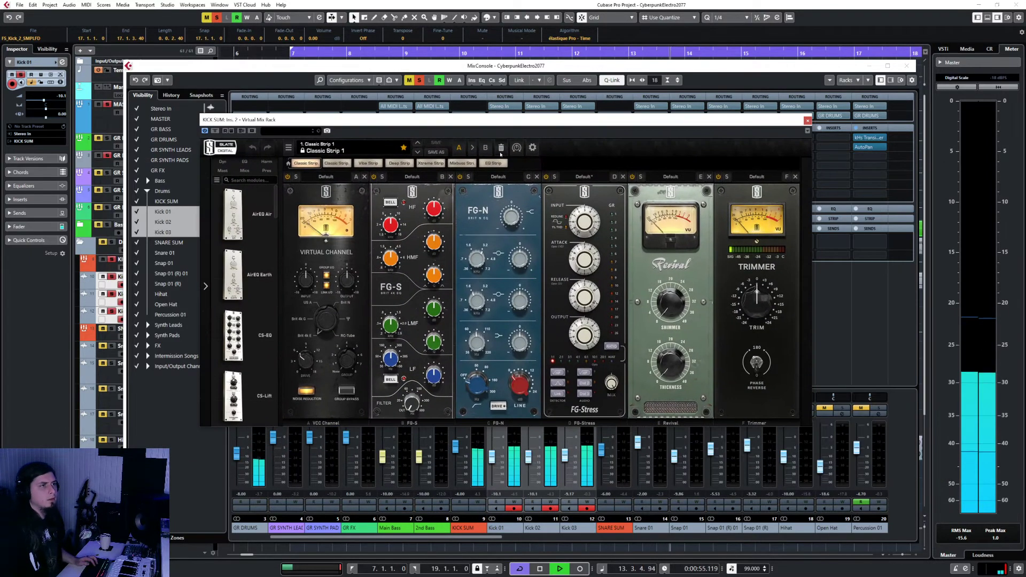
pyautogui.scroll(-6, 254, 367)
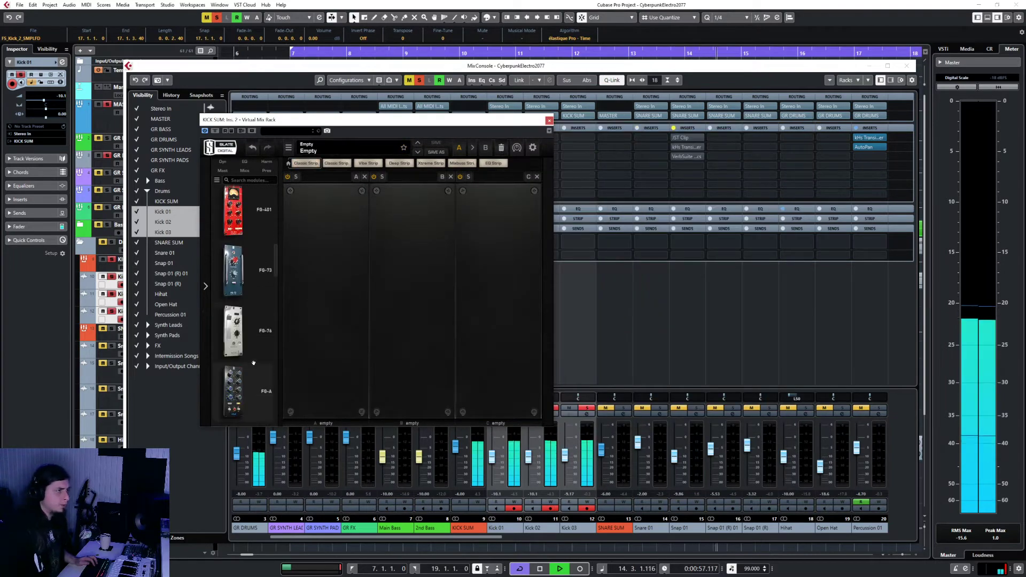
pyautogui.moveTo(252, 357); pyautogui.dragTo(326, 300)
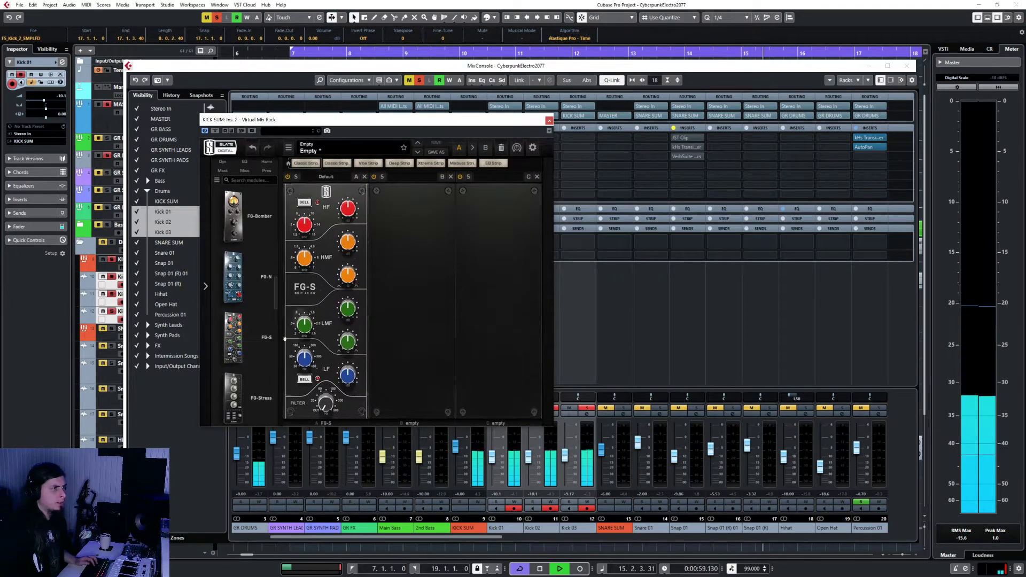
# Add the FG-116 Modern compressor to the second rack slot with the Kick Big 1 preset
pyautogui.scroll(-2, 247, 336)
pyautogui.scroll(6, 246, 335)
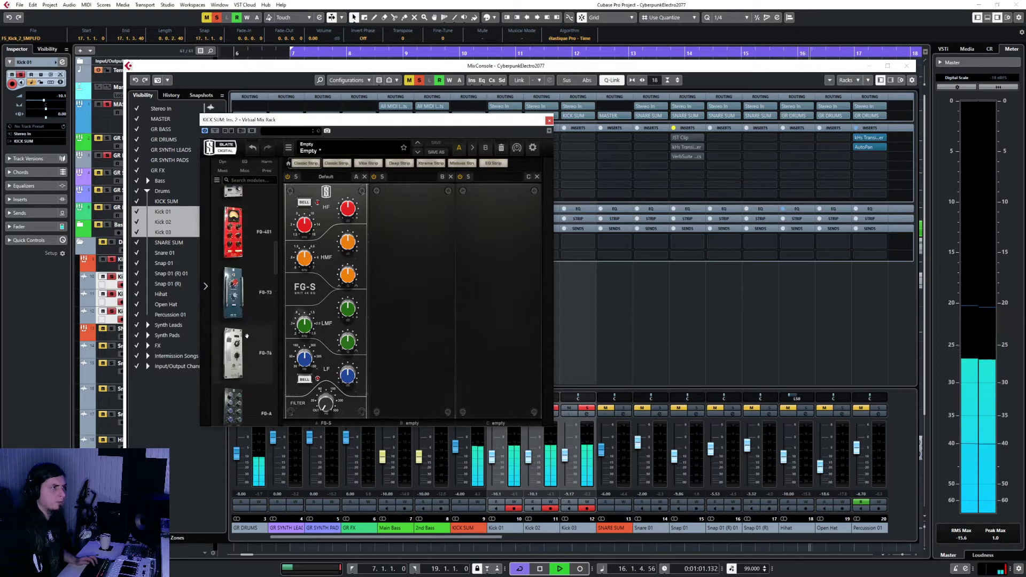
pyautogui.moveTo(246, 306); pyautogui.dragTo(414, 192)
pyautogui.click(412, 178)
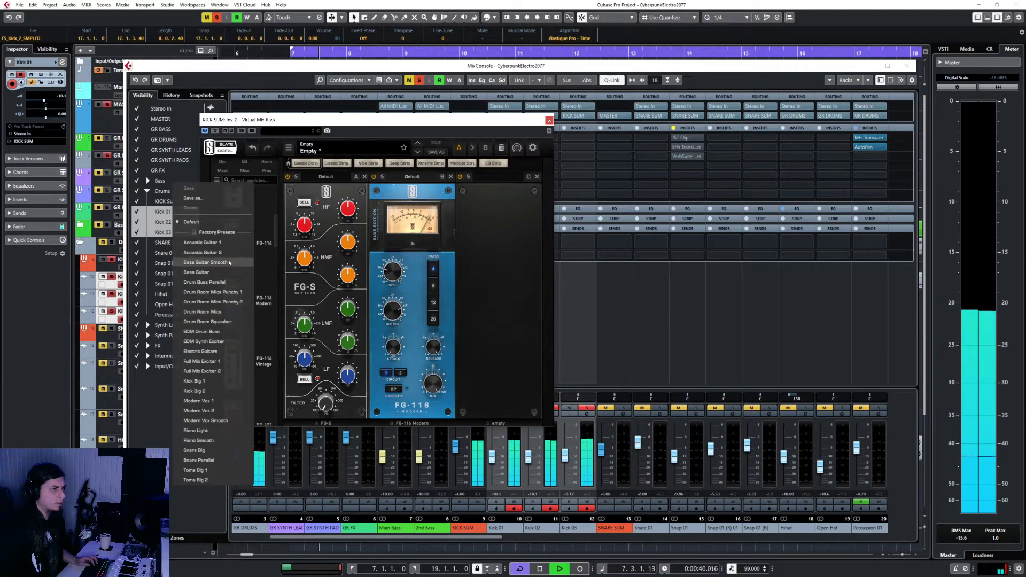
pyautogui.click(225, 381)
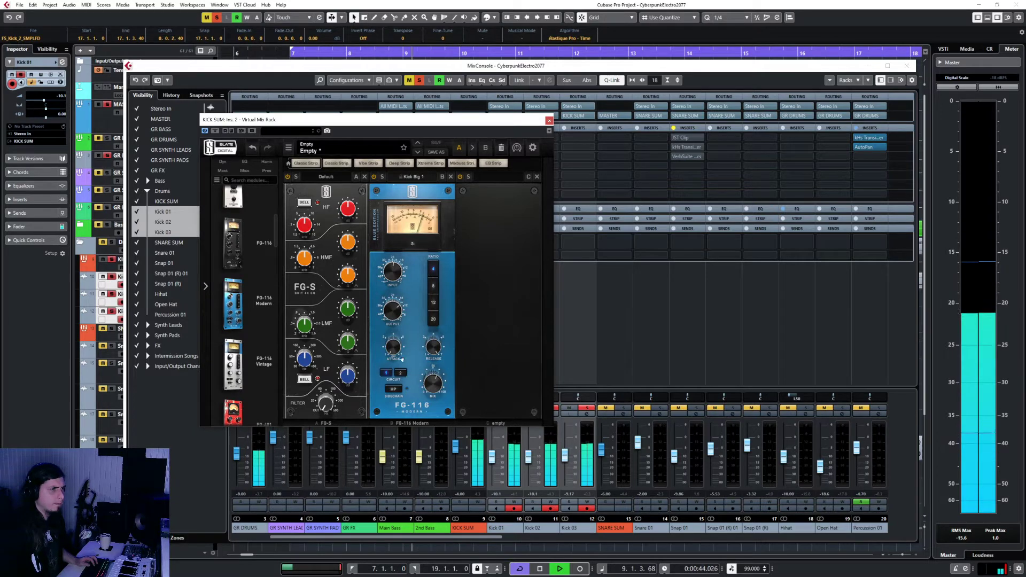
# Boost the FG-S high and low bands, switch the low band to bell, set the filter to about 51.3 Hz and close the rack
pyautogui.press('space')
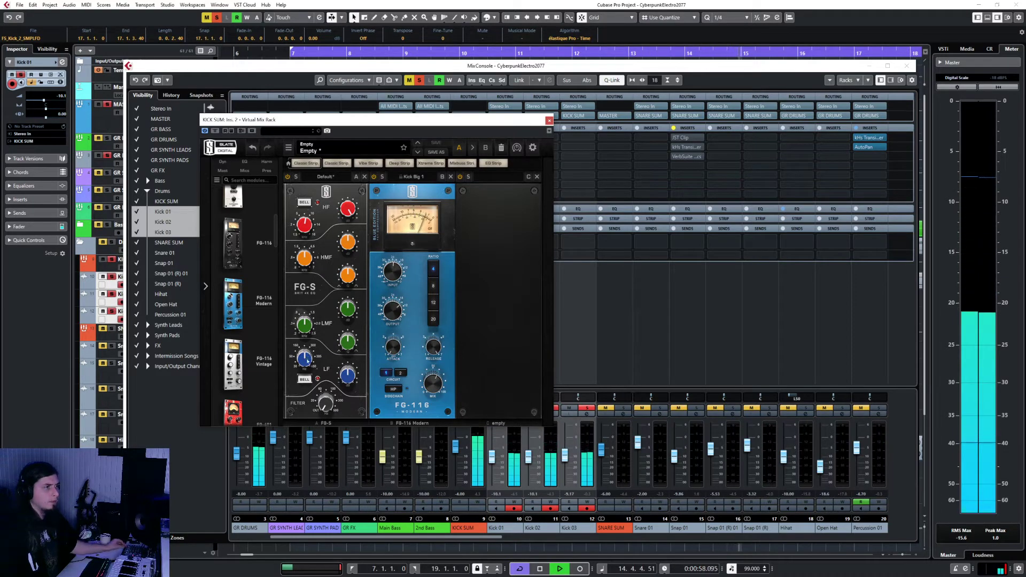
pyautogui.click(304, 379)
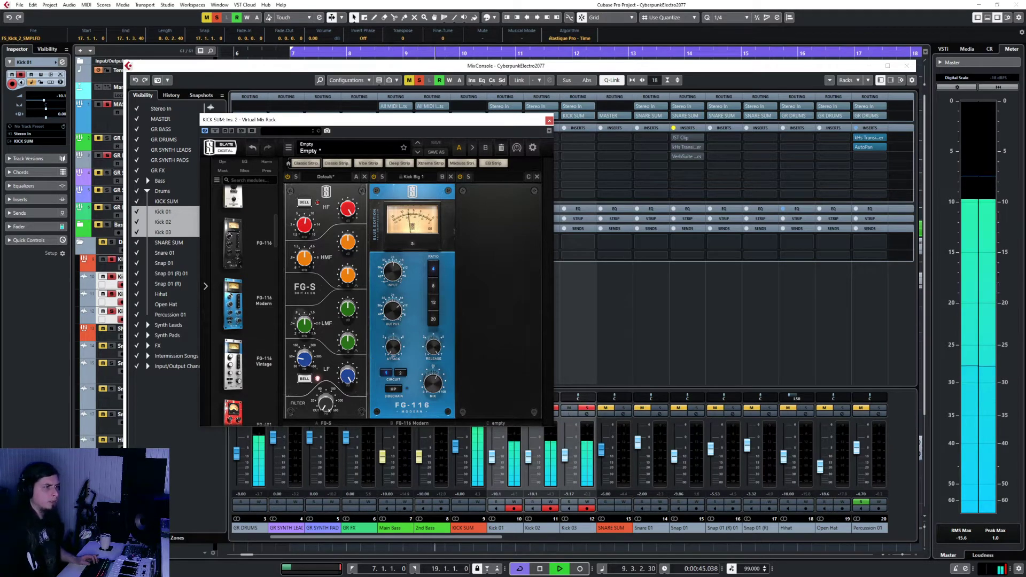
pyautogui.moveTo(325, 402); pyautogui.dragTo(334, 384)
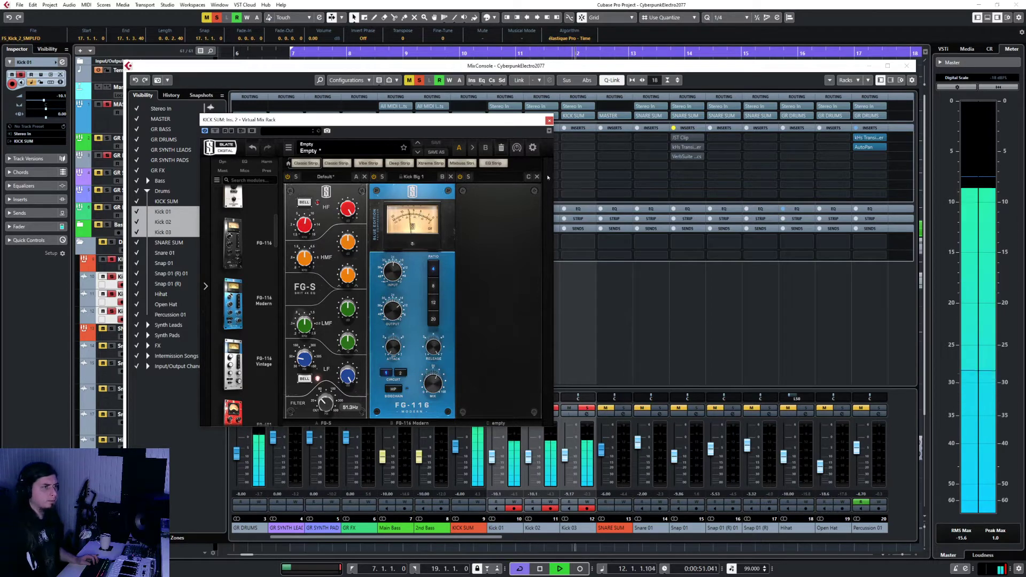
pyautogui.scroll(-3, 251, 347)
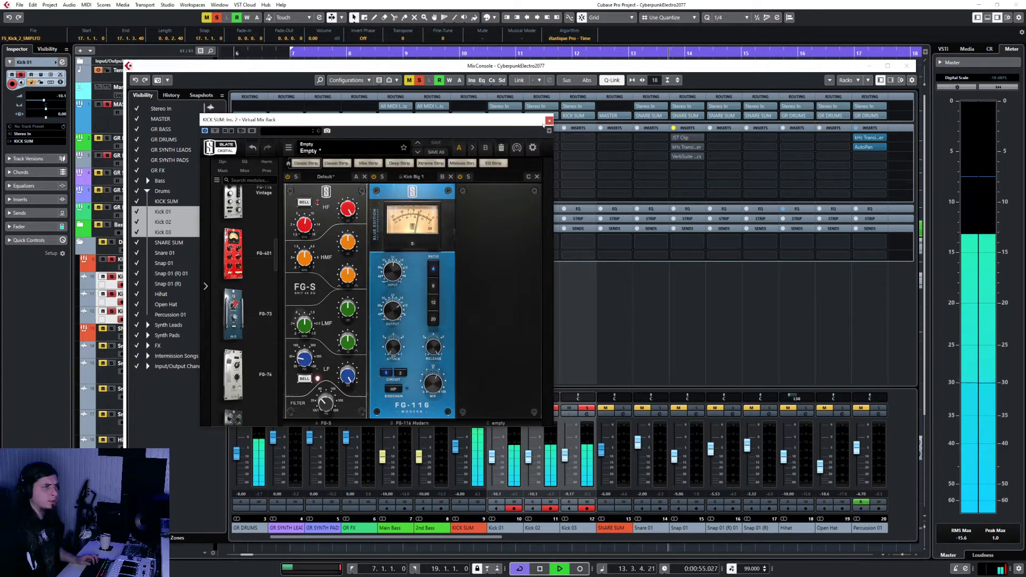
pyautogui.click(549, 119)
# Insert JST Clip in the third KICK SUM insert slot and raise its clipping amount slightly
pyautogui.click(468, 157)
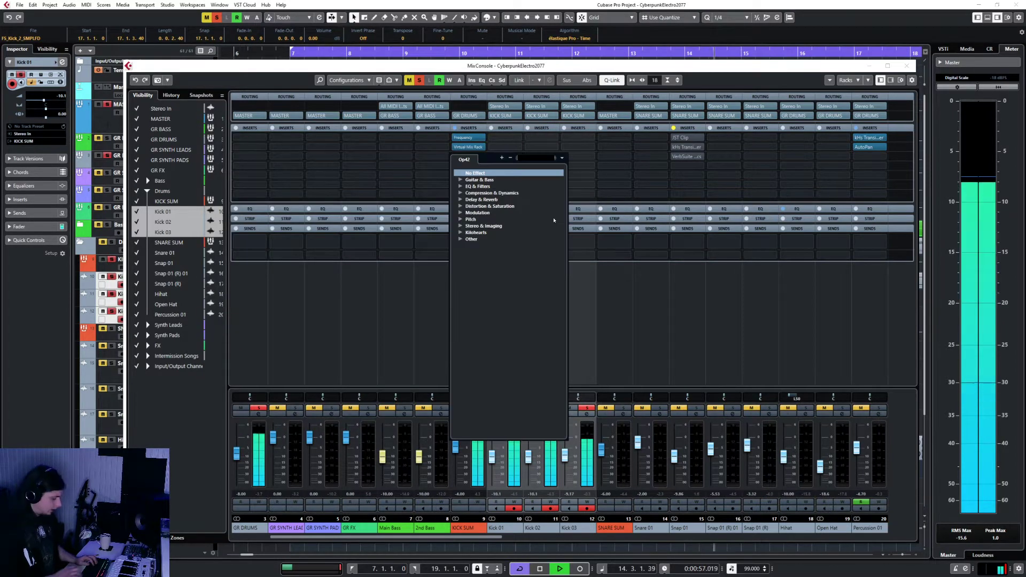
pyautogui.write('clip')
pyautogui.press('Return')
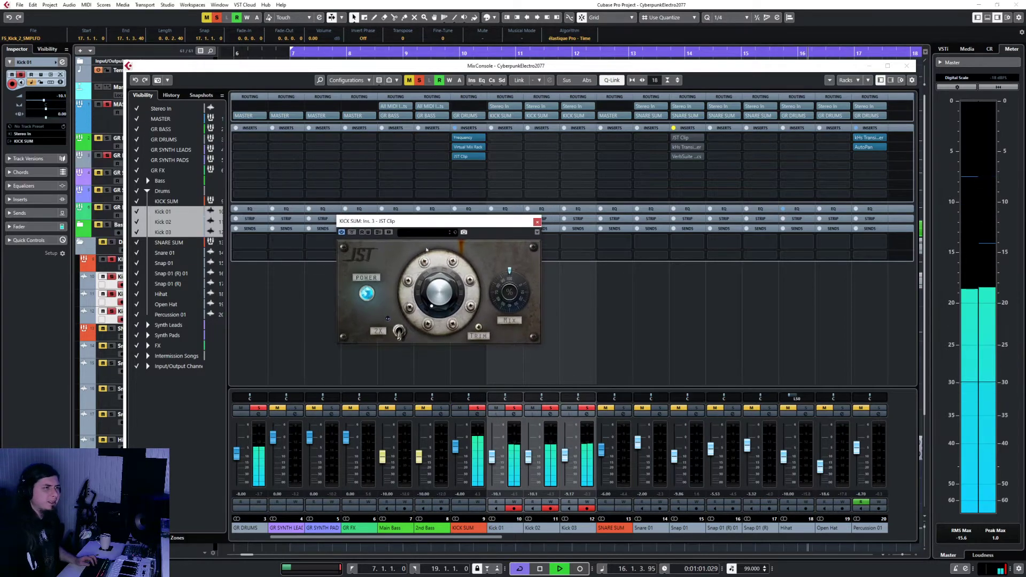
pyautogui.moveTo(433, 306); pyautogui.dragTo(437, 286)
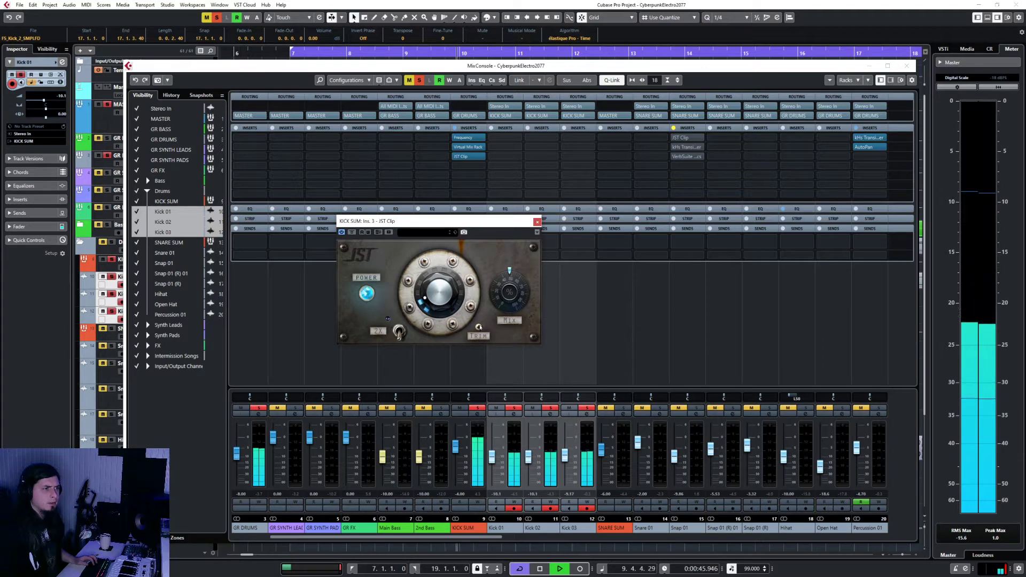
# Lower the JST Clip trim while resetting and rechecking the KICK SUM peak level, and close the clipper
pyautogui.click(480, 499)
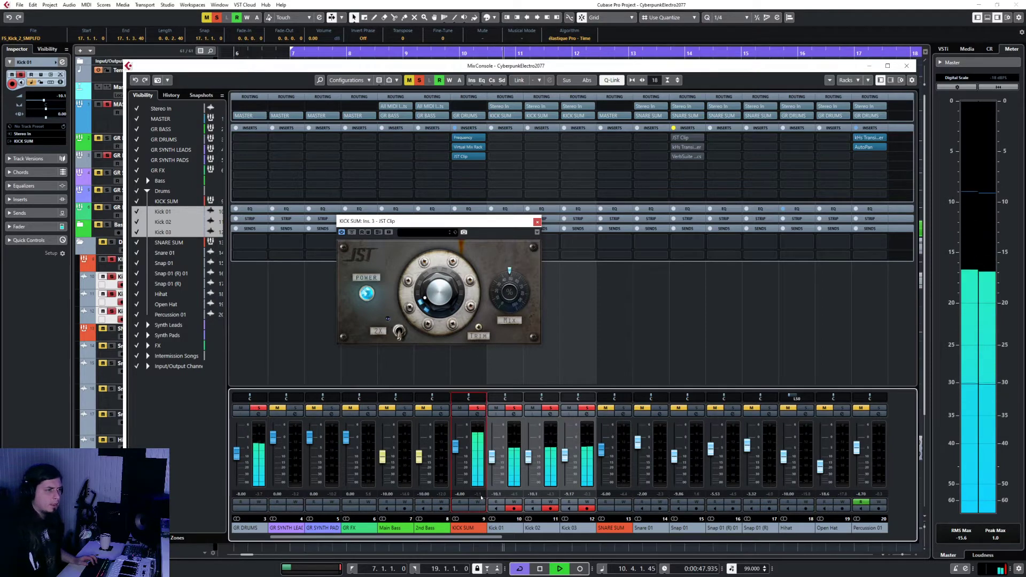
pyautogui.click(479, 328)
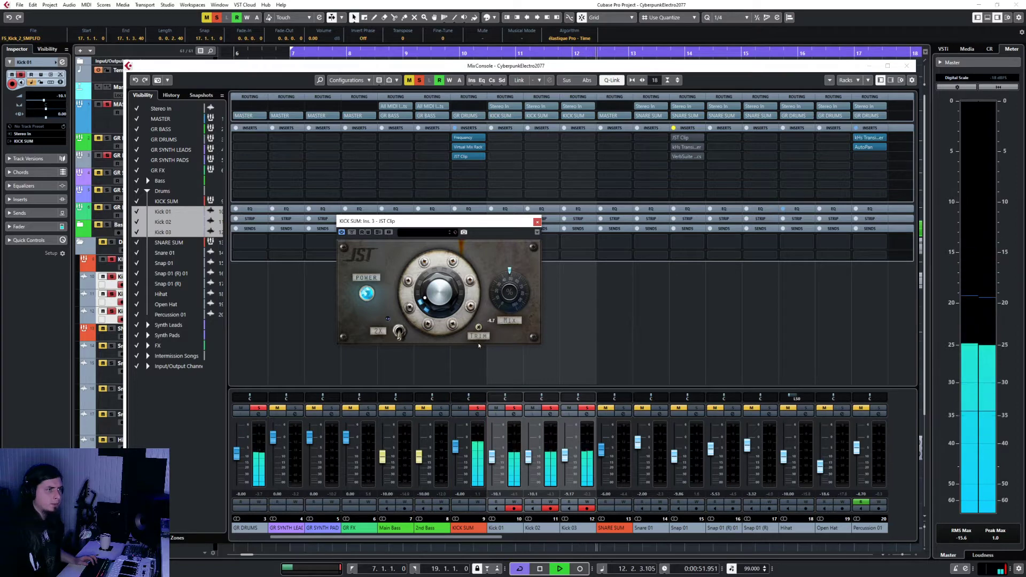
pyautogui.click(479, 496)
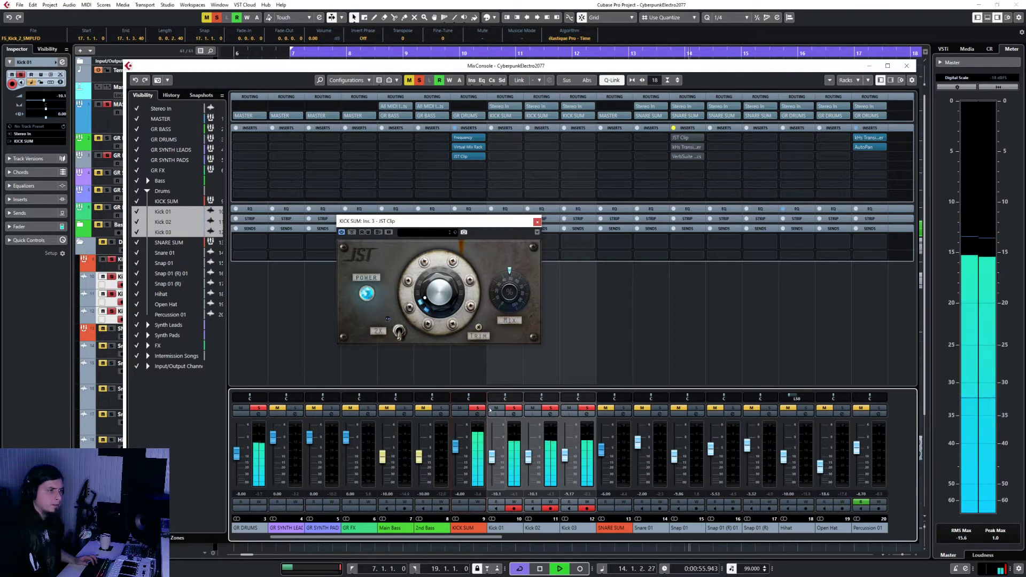
pyautogui.moveTo(484, 335); pyautogui.dragTo(480, 342)
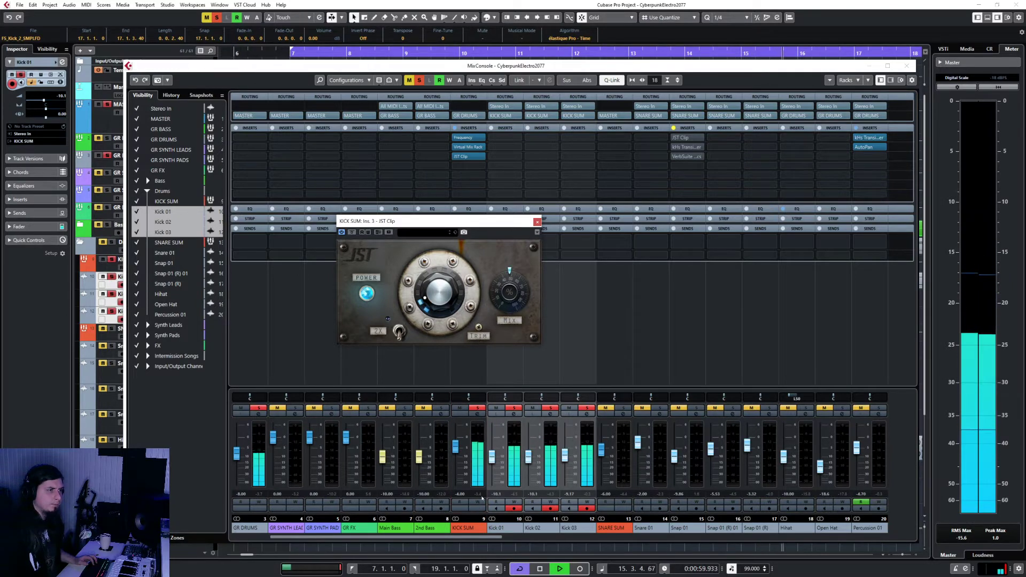
pyautogui.click(482, 499)
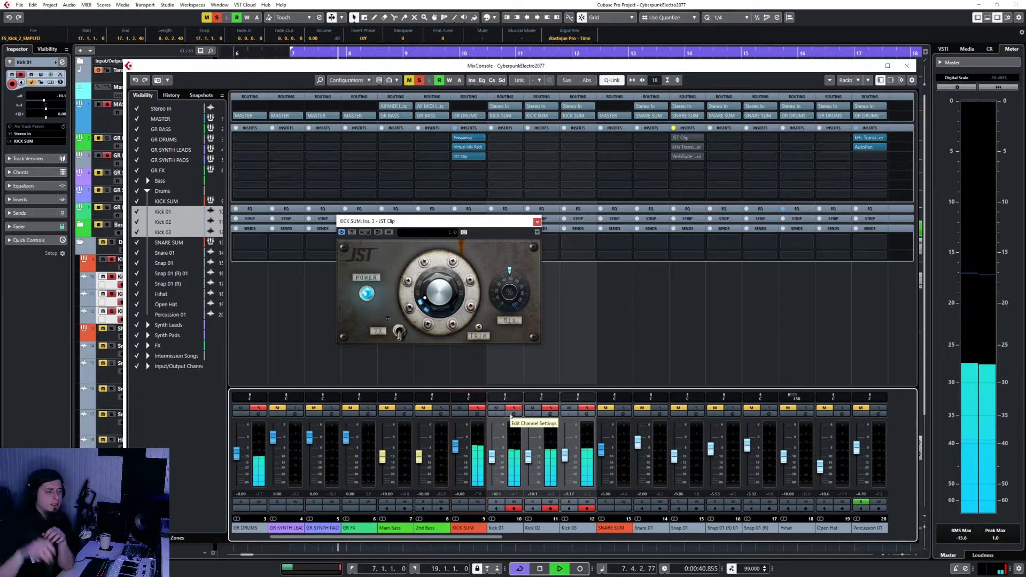
pyautogui.click(537, 222)
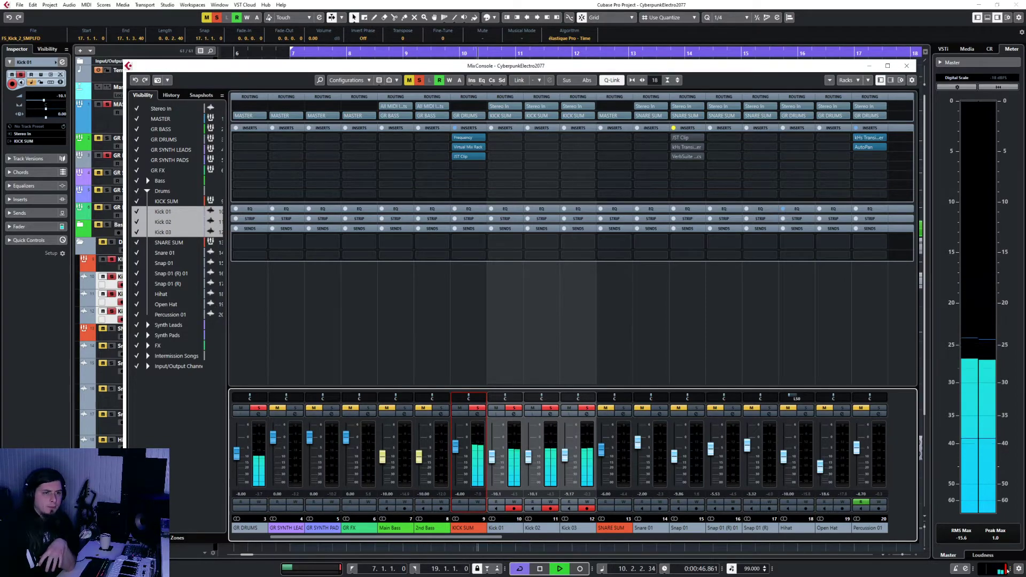
pyautogui.press('F3')
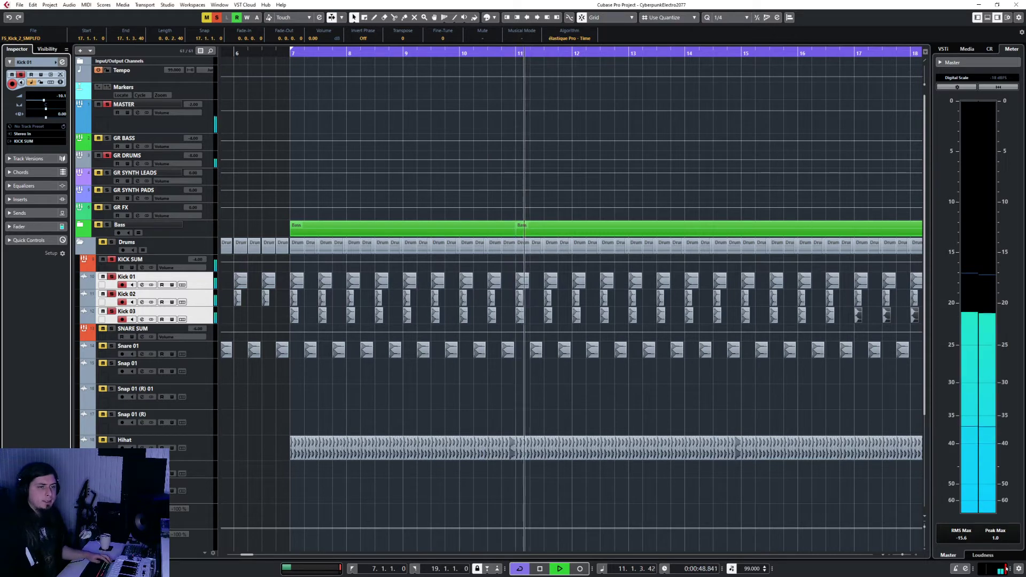
pyautogui.press('F3')
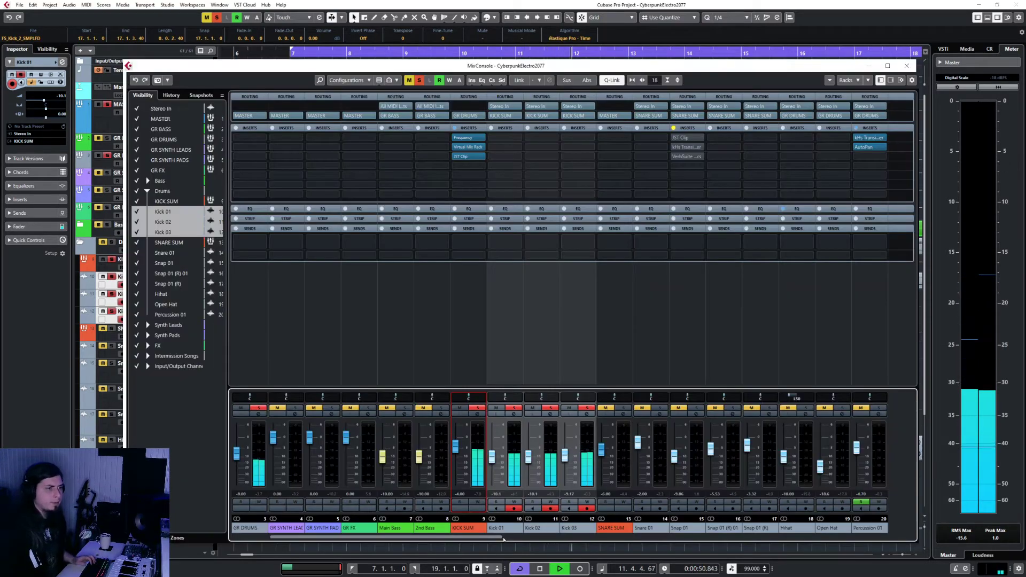
pyautogui.hscroll(-3, 504, 537)
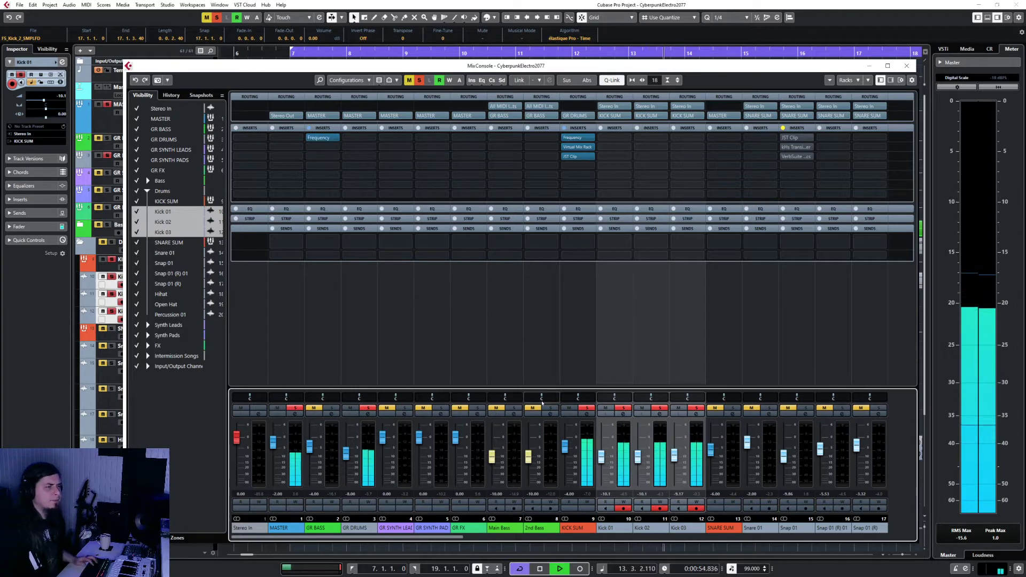
pyautogui.hscroll(5, 473, 530)
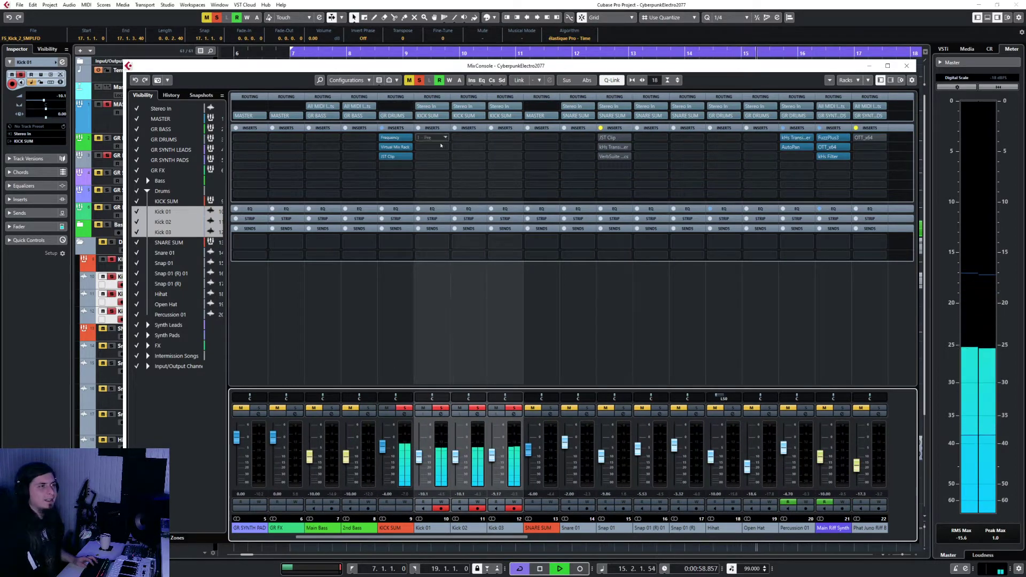
# Insert a second Frequency equalizer in the fourth KICK SUM insert slot
pyautogui.click(398, 165)
pyautogui.write('freq')
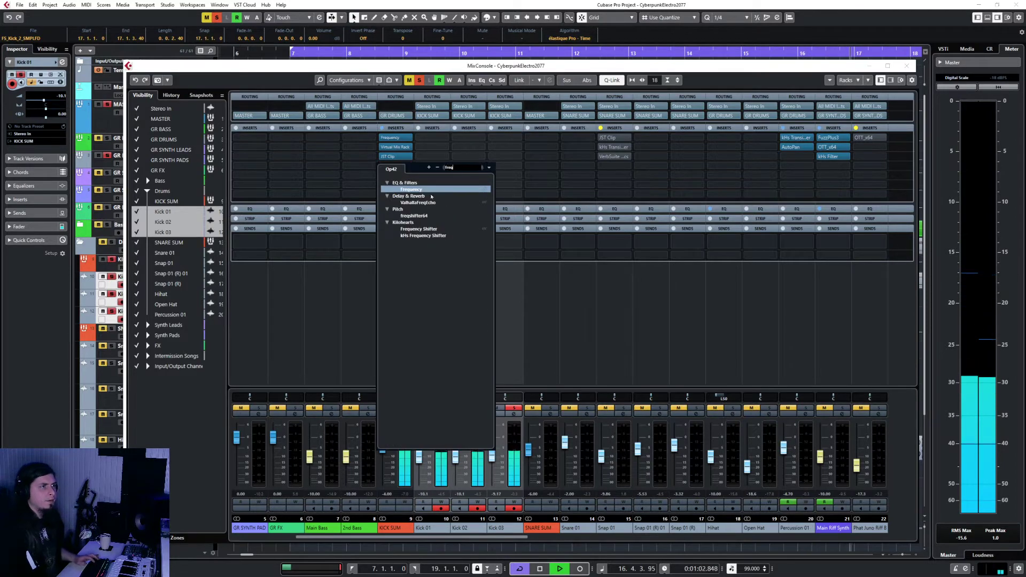
pyautogui.doubleClick(423, 191)
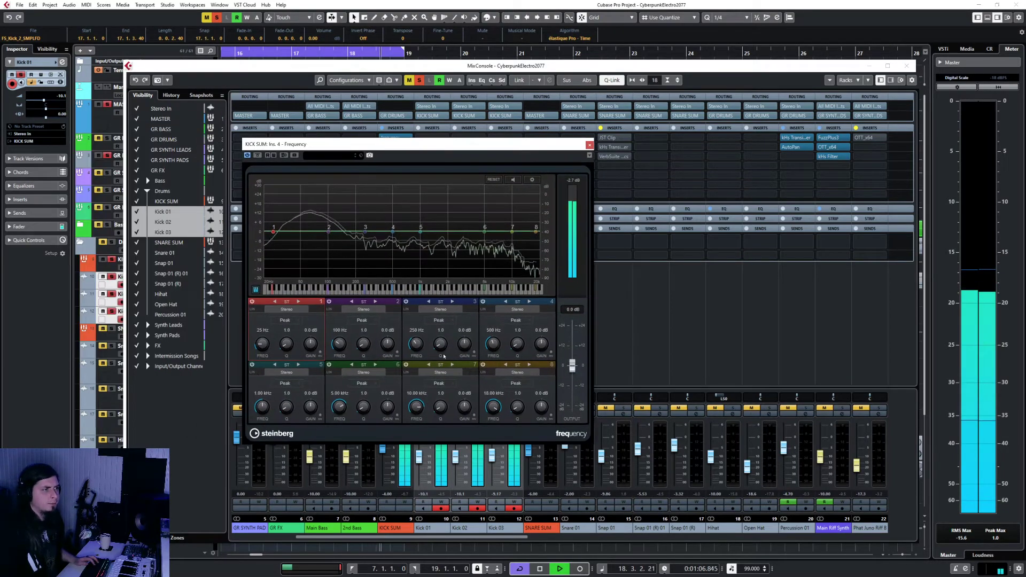
# Disable bands 2 through 8 of the new Frequency equalizer, leaving only band 1 active
pyautogui.click(477, 301)
pyautogui.click(476, 365)
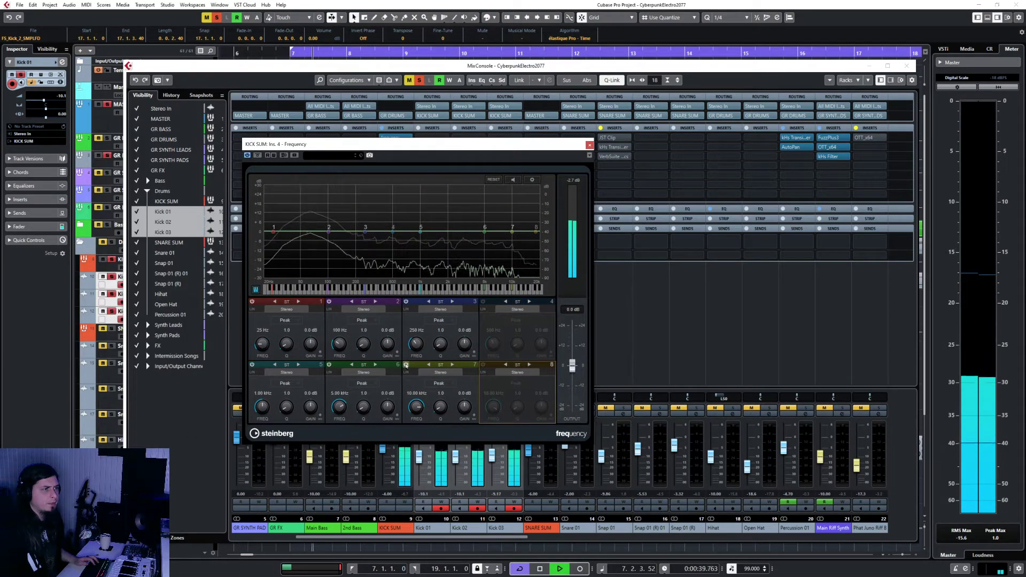
pyautogui.click(406, 365)
pyautogui.click(406, 302)
pyautogui.click(328, 301)
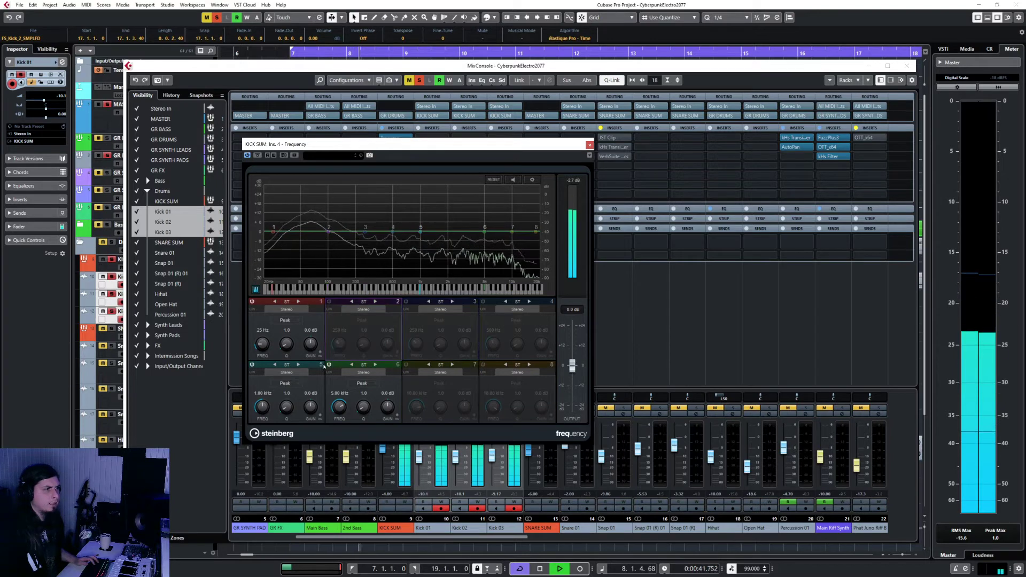
pyautogui.click(329, 365)
pyautogui.click(252, 365)
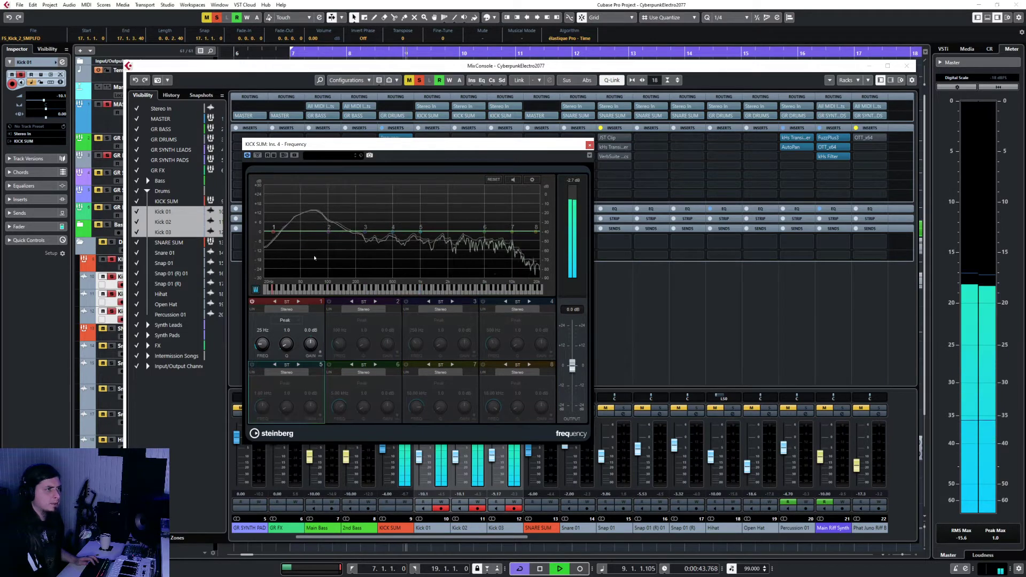
# Set band 1 to a Cut 24 low-cut at 44 Hz and enable band 3 with a cut of about 8.2 dB near 264 Hz
pyautogui.click(285, 320)
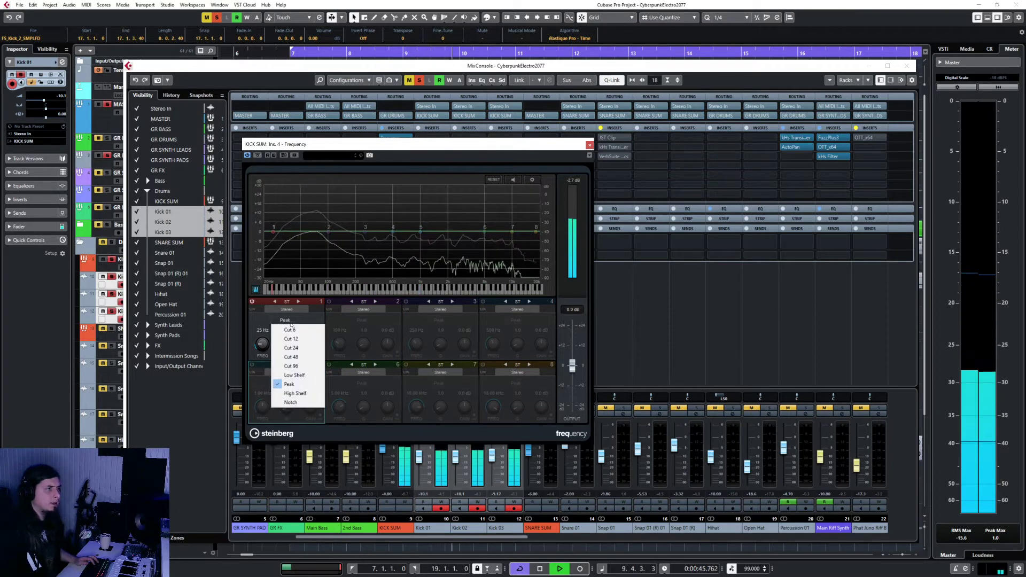
pyautogui.click(283, 333)
pyautogui.click(284, 320)
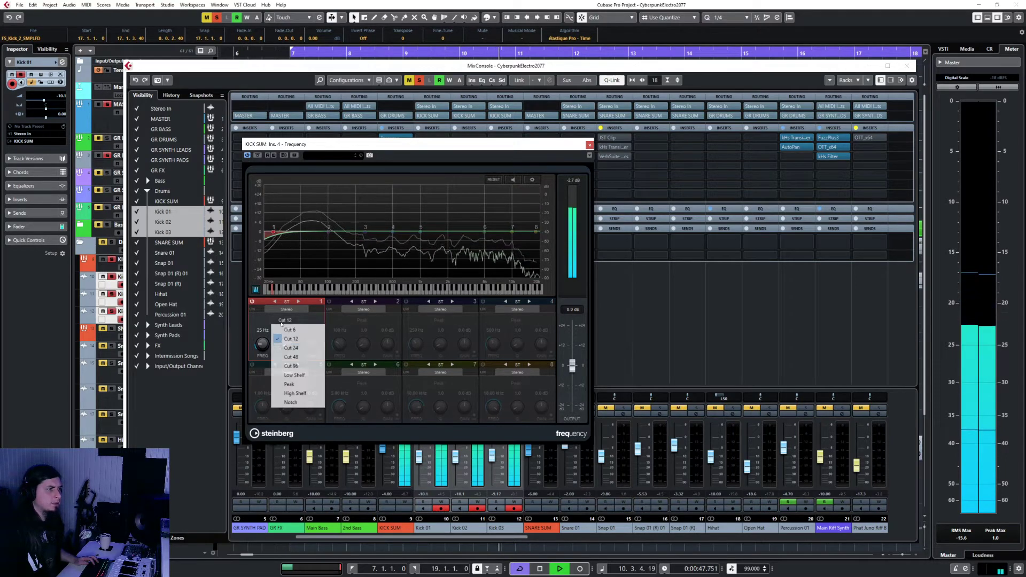
pyautogui.click(288, 348)
pyautogui.scroll(3, 261, 343)
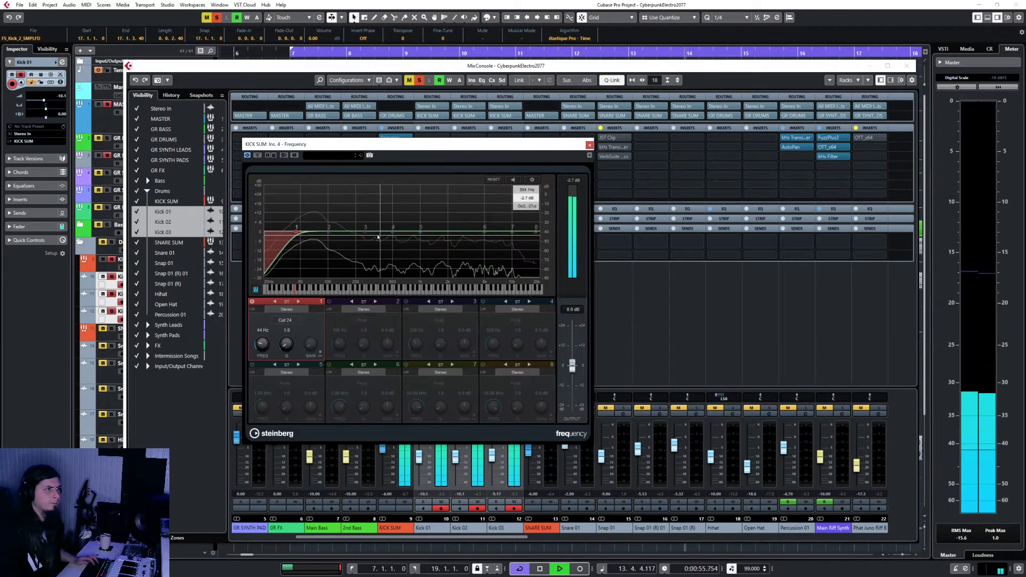
pyautogui.moveTo(365, 233); pyautogui.dragTo(367, 246)
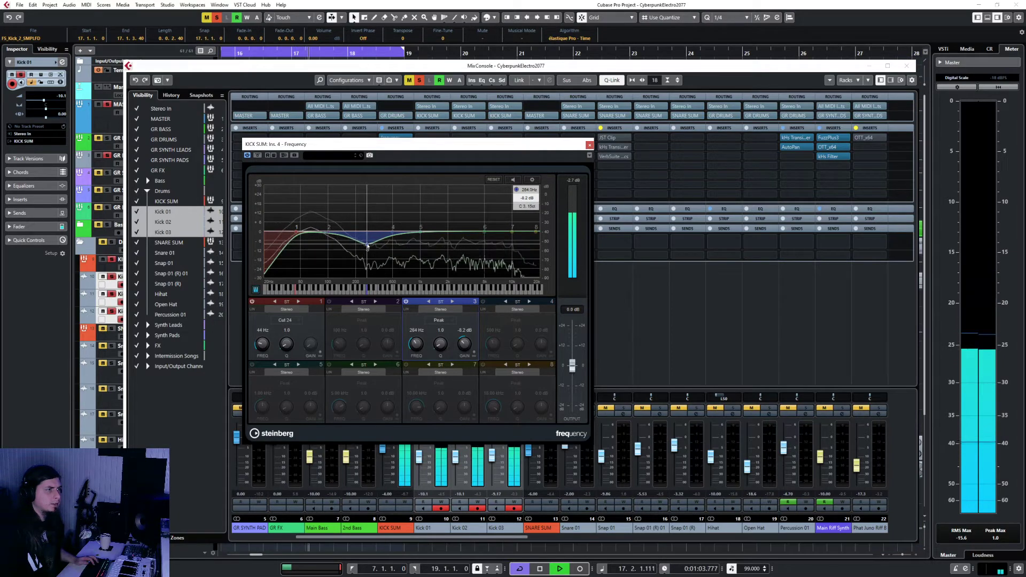
# Close the second equalizer, compare the kick sound with all KICK SUM inserts bypassed and re-enabled, and close the MixConsole
pyautogui.click(589, 145)
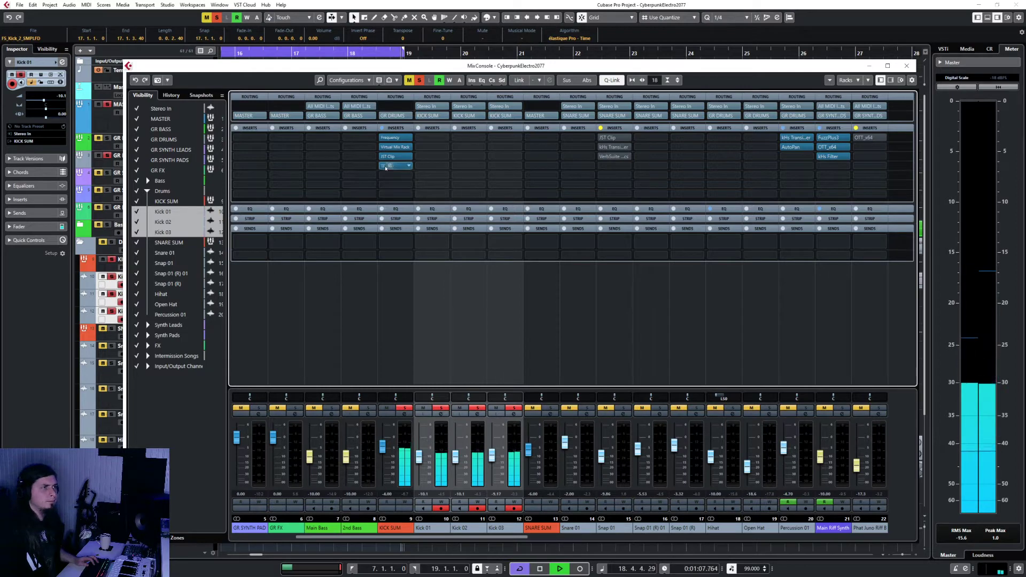
pyautogui.moveTo(380, 172); pyautogui.dragTo(383, 137)
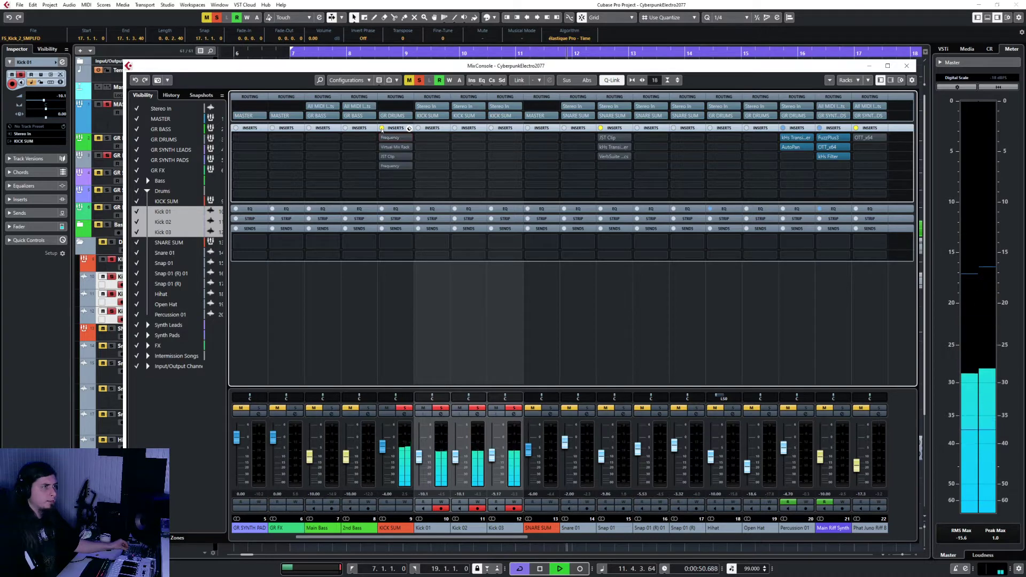
pyautogui.click(382, 128)
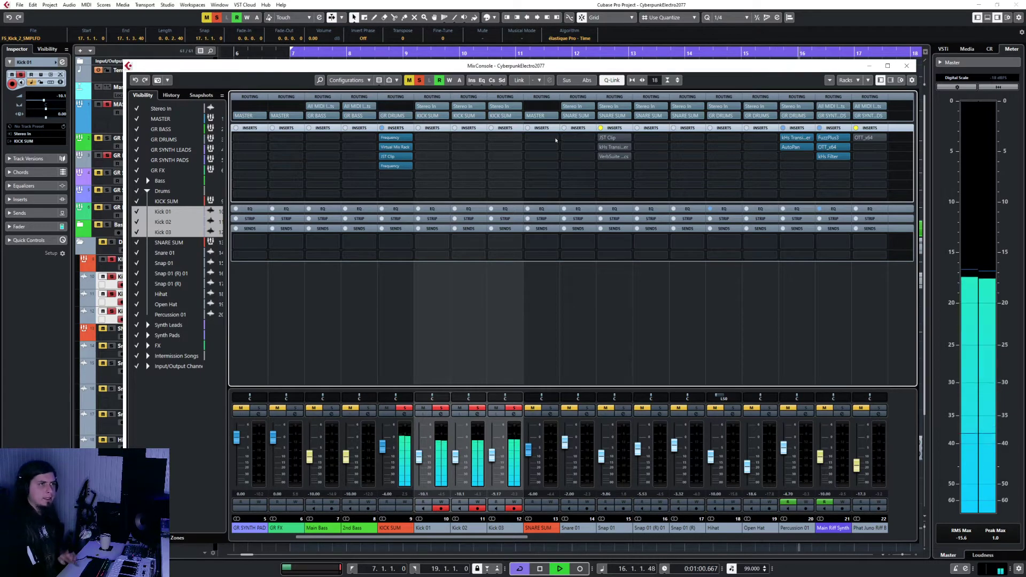
pyautogui.click(907, 65)
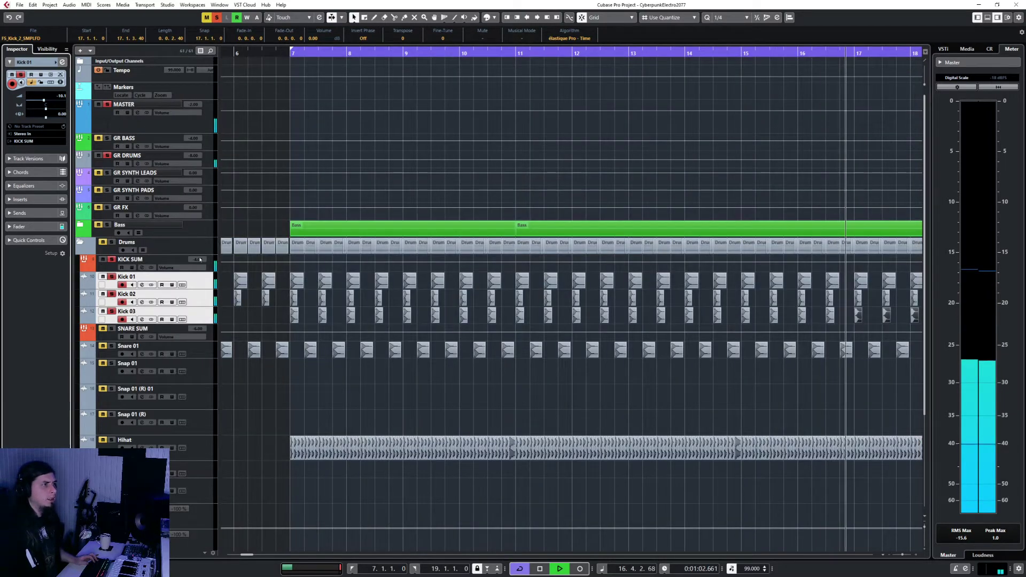
# Unsolo the kick channels to hear the processed kick in the full mix, and stop playback
pyautogui.press('s')
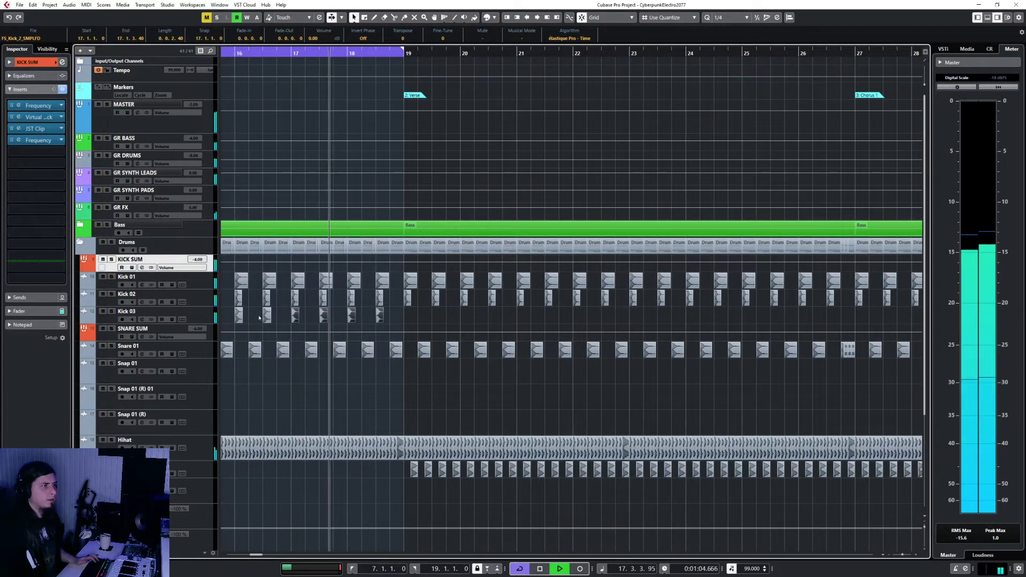
pyautogui.hscroll(-5, 313, 390)
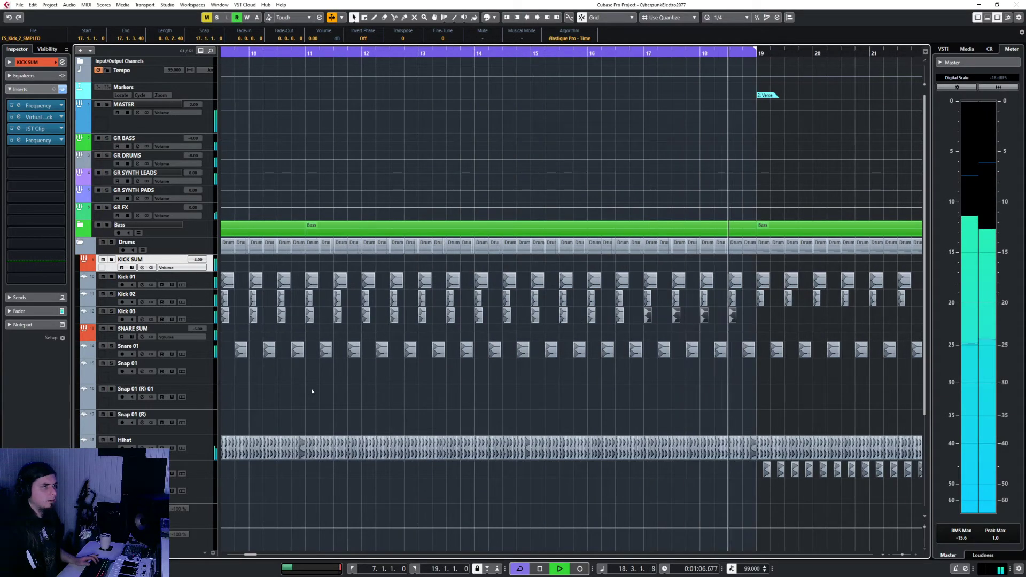
pyautogui.press('space')
pyautogui.scroll(-2, 313, 392)
pyautogui.scroll(-1, 313, 391)
pyautogui.scroll(3, 313, 391)
pyautogui.hscroll(-10, 313, 391)
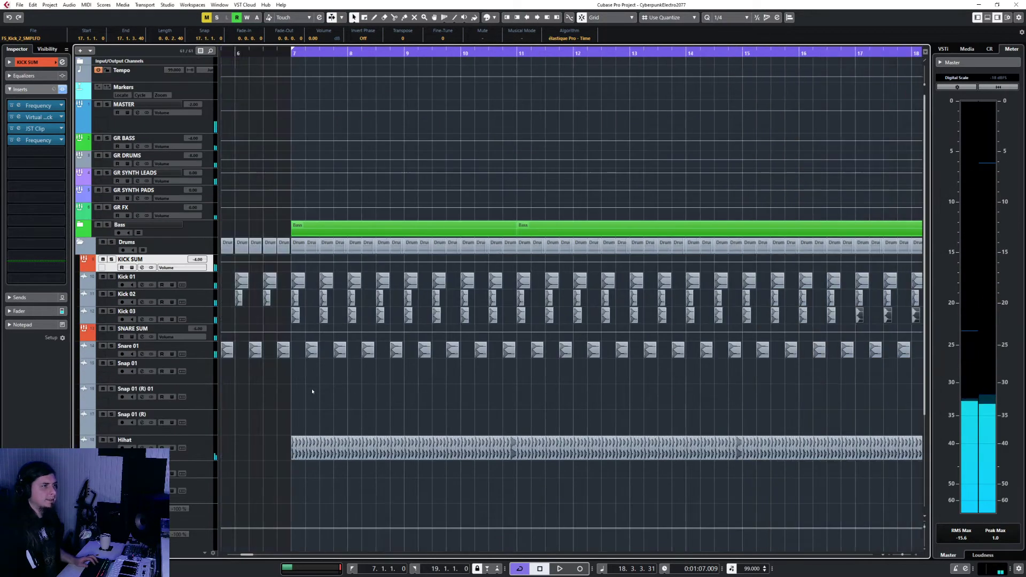
pyautogui.hscroll(4, 313, 391)
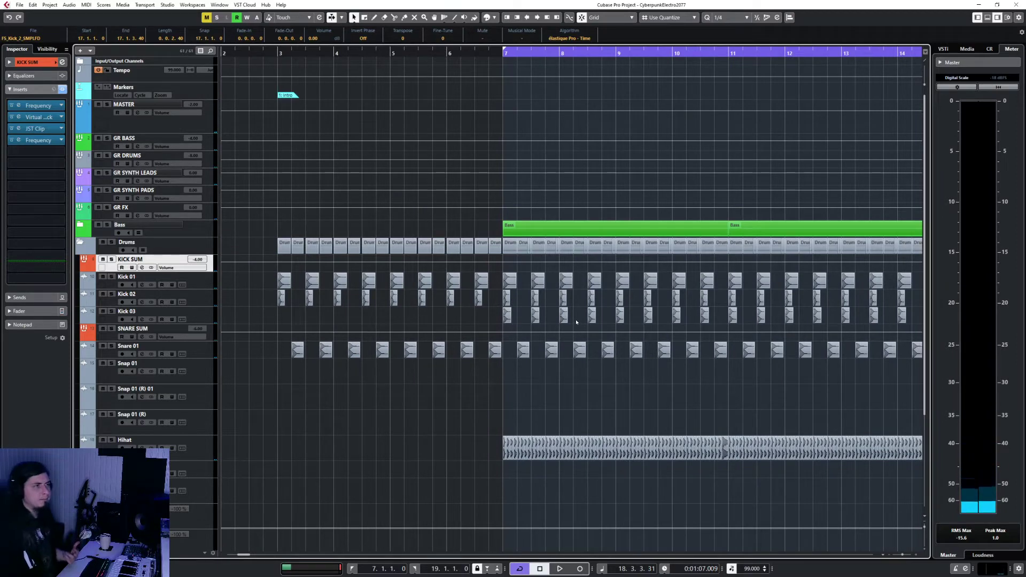
# Solo the SNARE SUM group, select the Snare 01 track and place the playhead at 3.3 in the intro
pyautogui.click(209, 280)
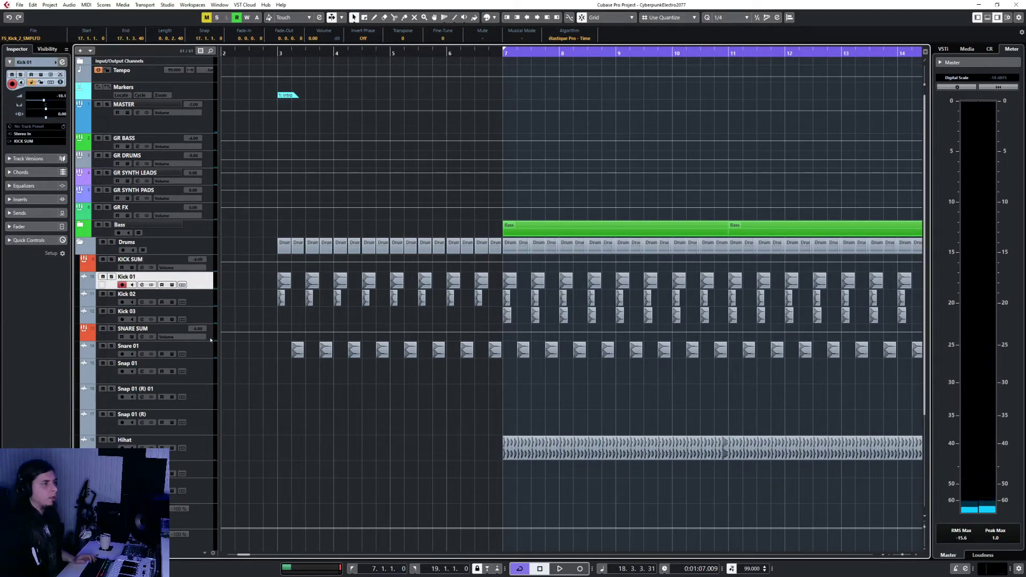
pyautogui.click(211, 337)
pyautogui.press('s')
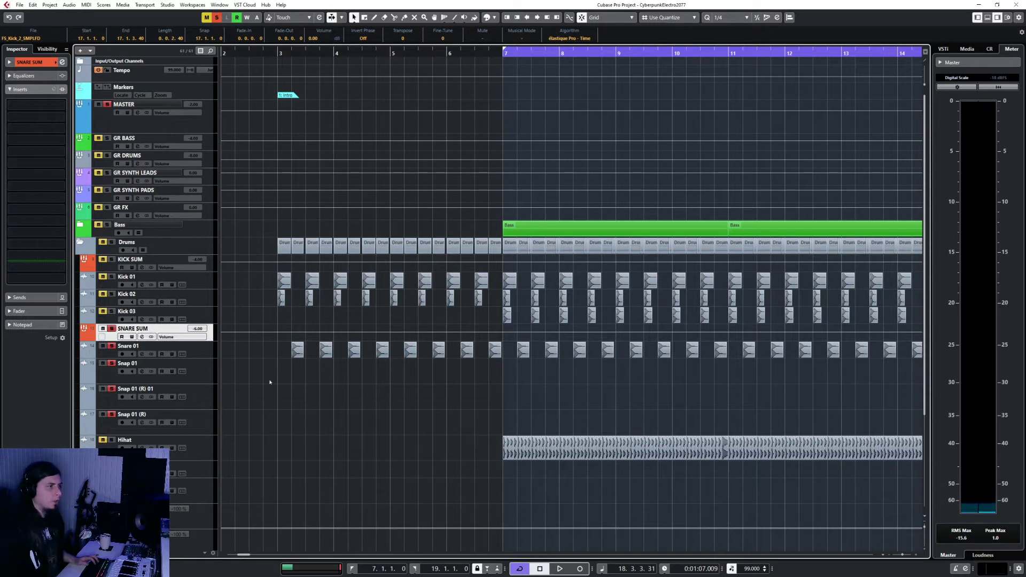
pyautogui.click(193, 349)
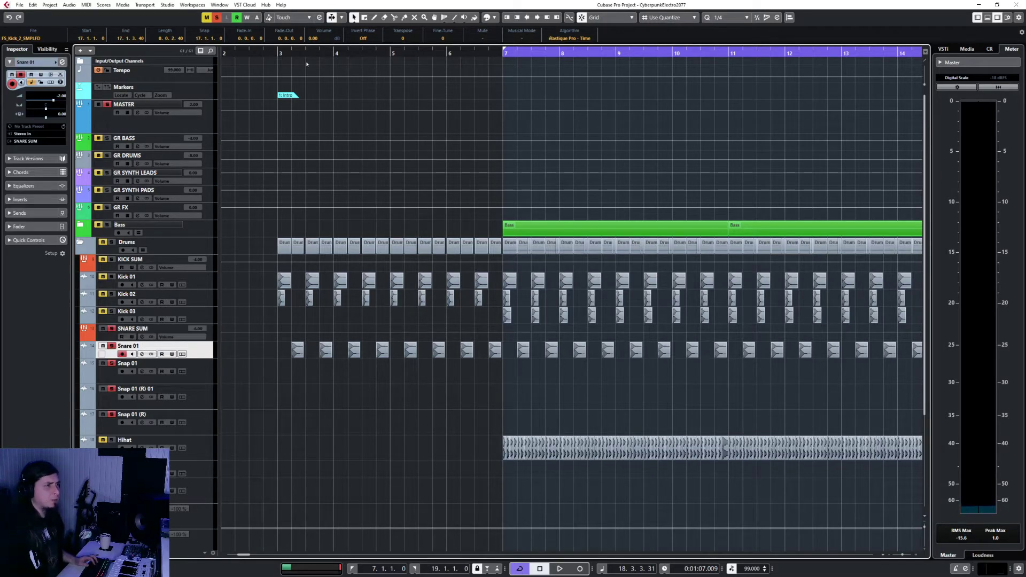
pyautogui.moveTo(300, 53); pyautogui.dragTo(286, 353)
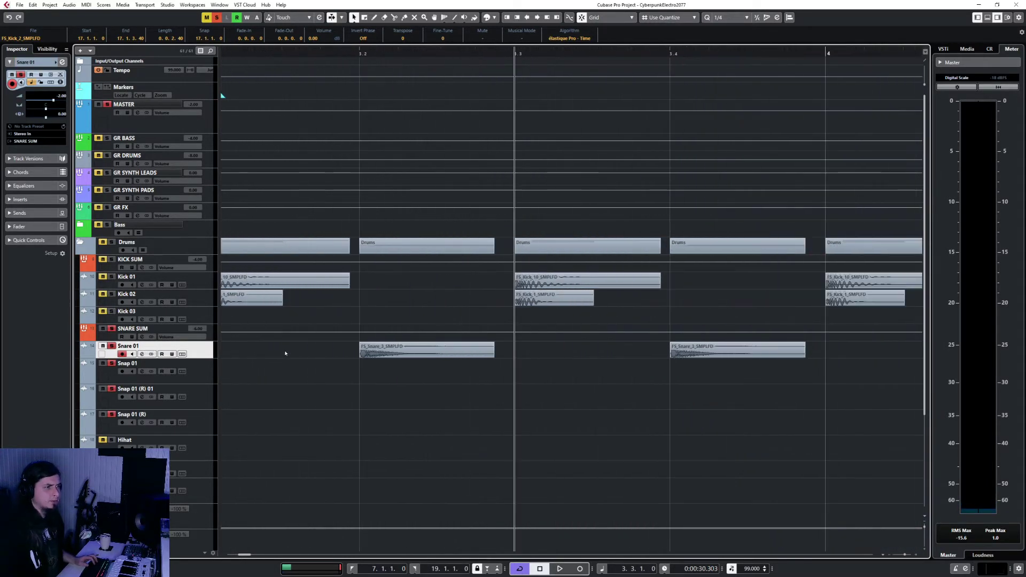
pyautogui.scroll(-9, 286, 353)
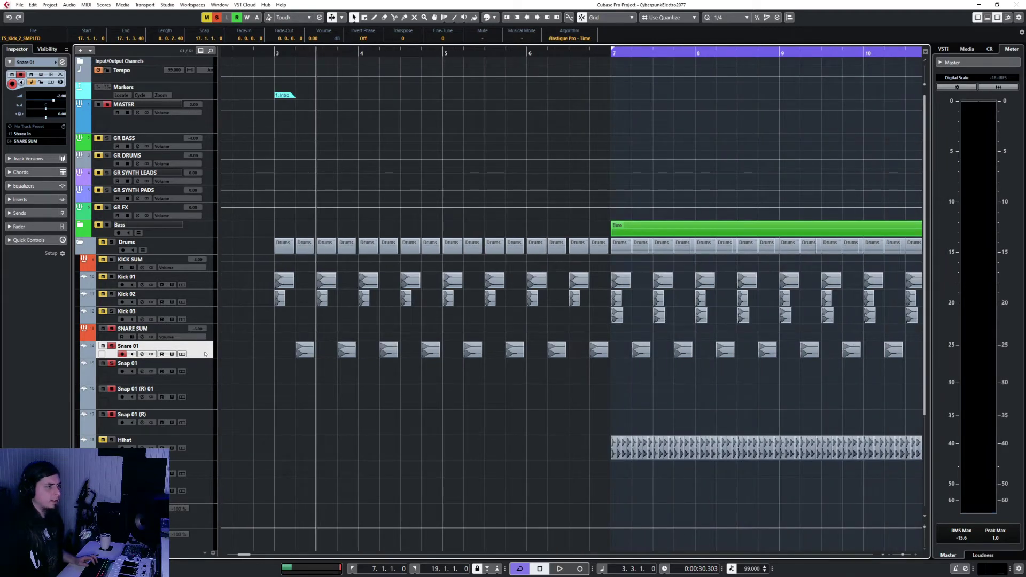
# Add two stereo audio tracks below Snare 01, naming them from Snare 02 onward
pyautogui.rightClick(204, 353)
pyautogui.moveTo(214, 358)
pyautogui.click(459, 358)
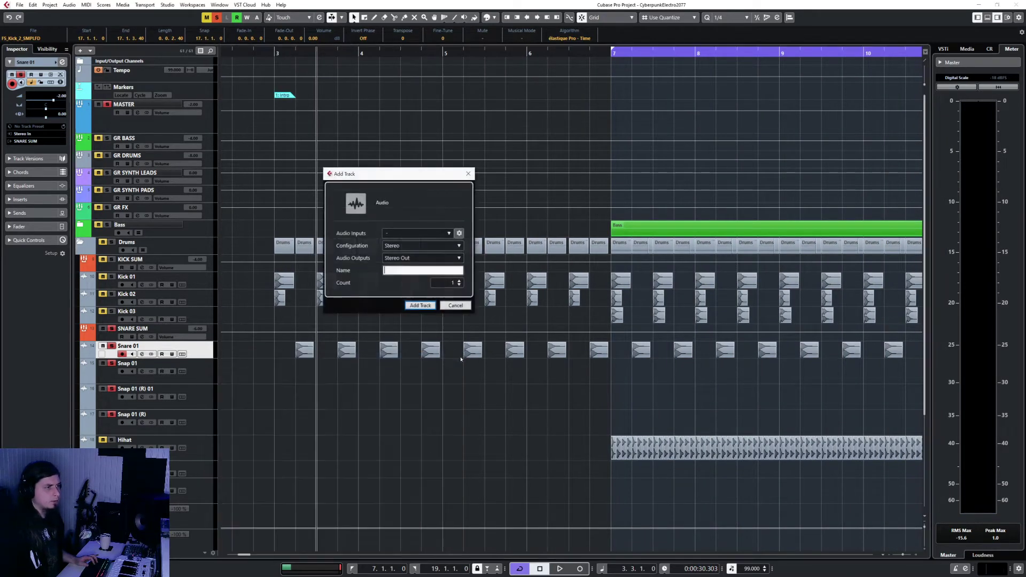
pyautogui.click(460, 281)
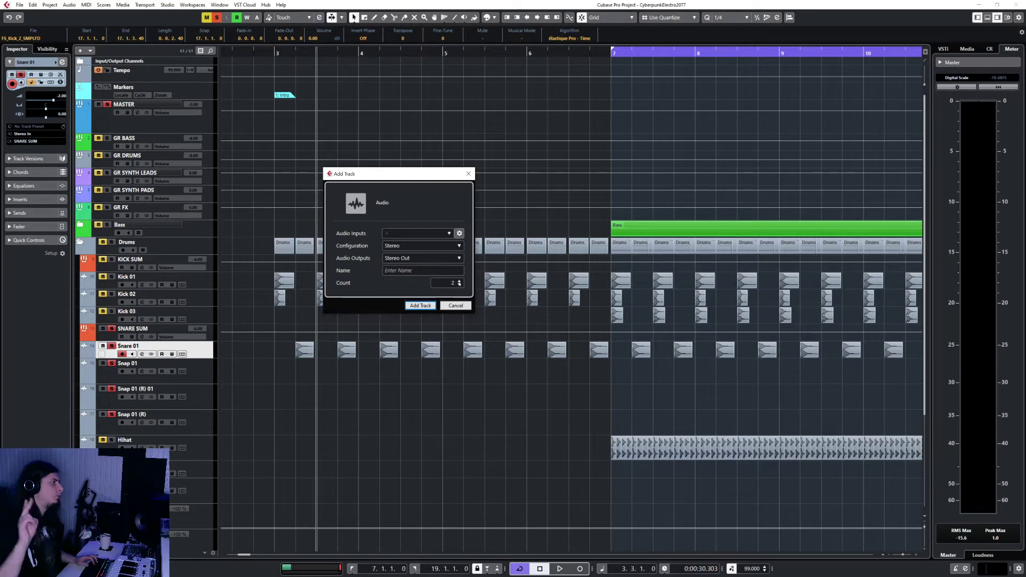
pyautogui.click(431, 270)
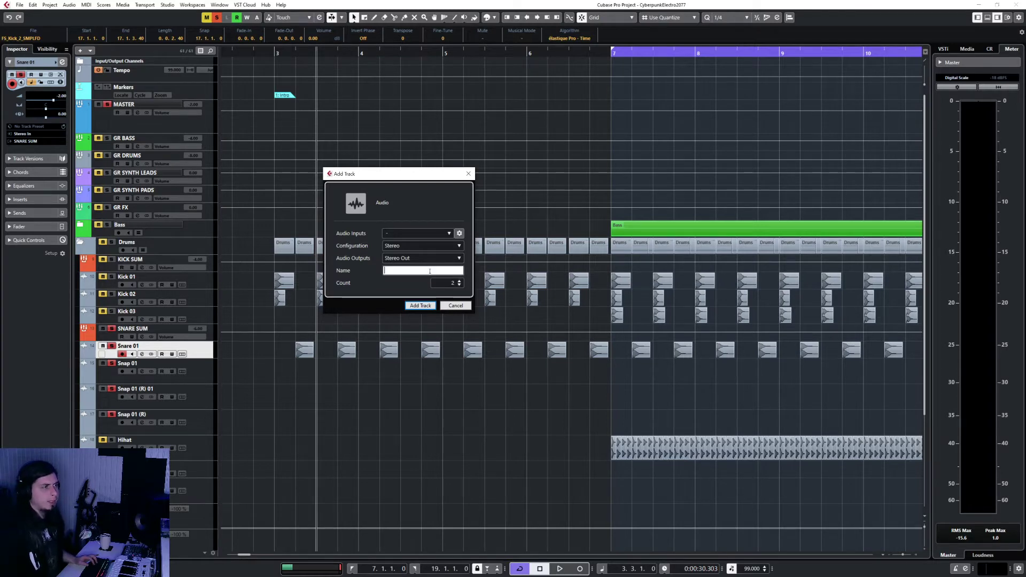
pyautogui.write('Snare 02')
pyautogui.press('Return')
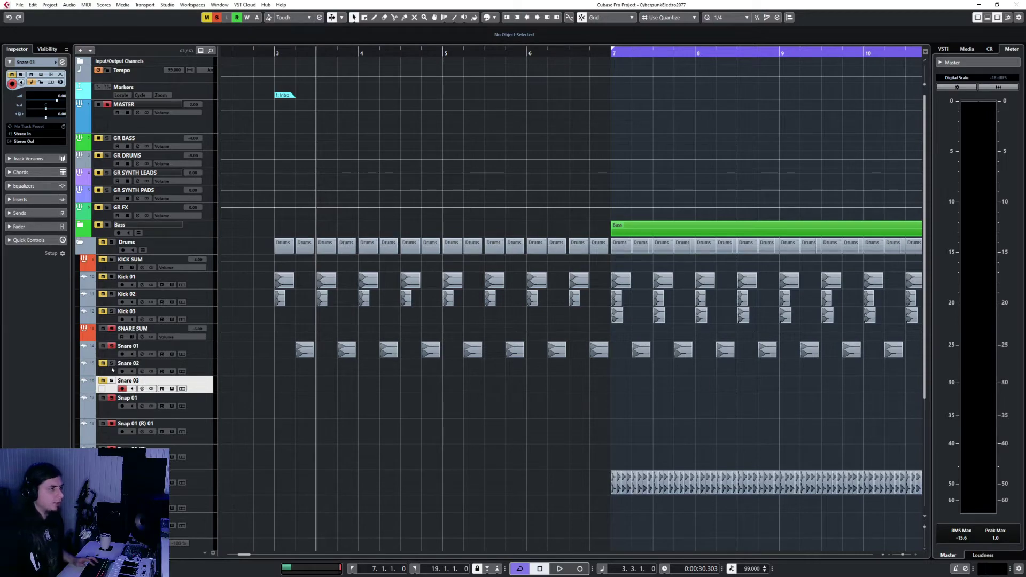
# Route the outputs of Snare 02 and Snare 03 to the SNARE SUM group and close the MixConsole
pyautogui.click(213, 368)
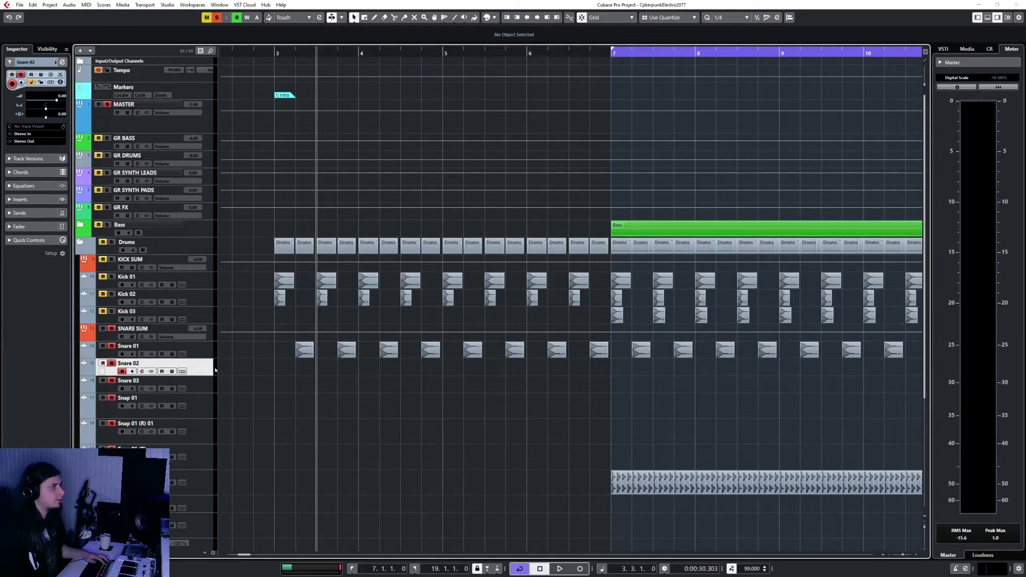
pyautogui.press('F3')
pyautogui.click(623, 117)
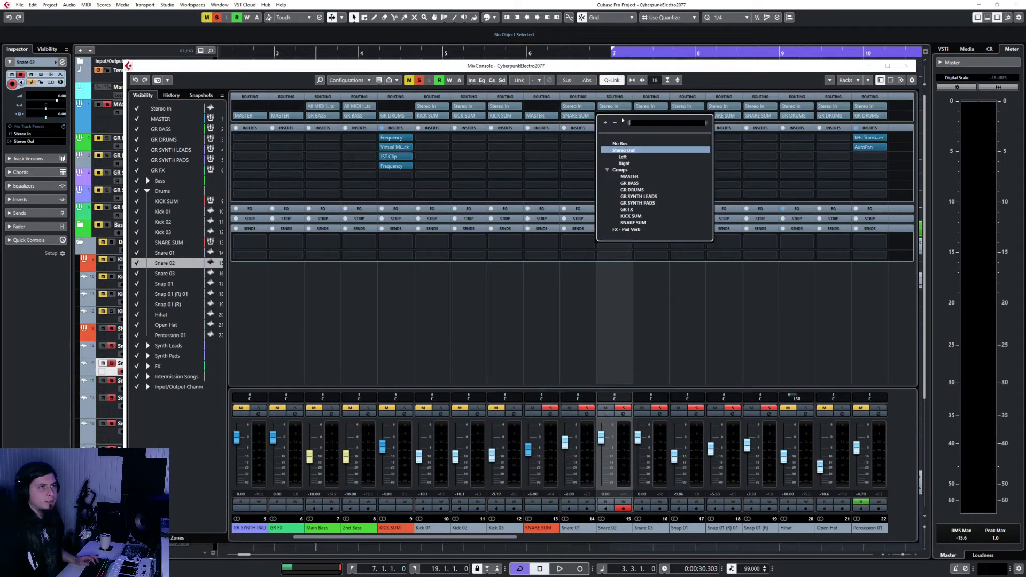
pyautogui.click(634, 223)
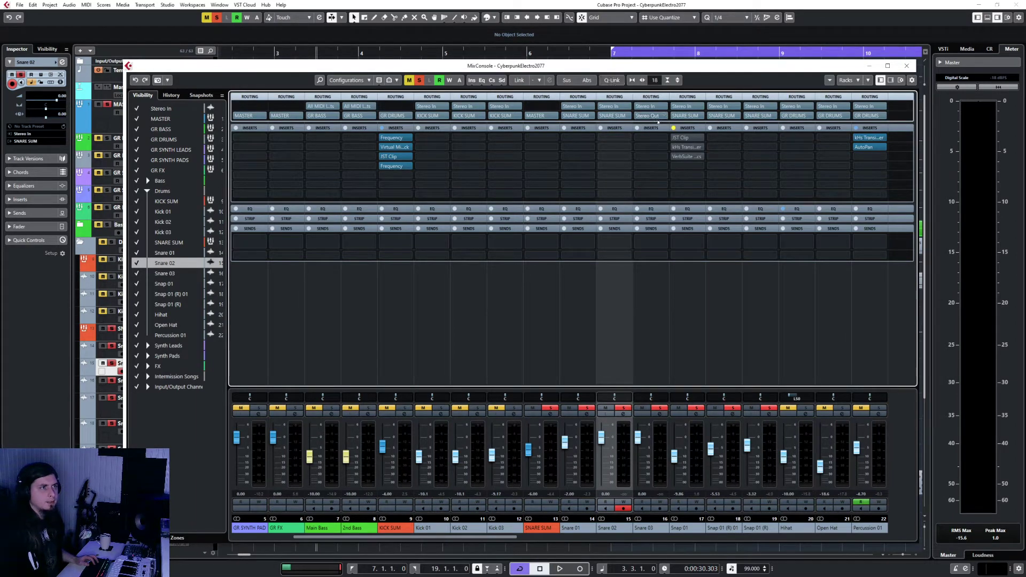
pyautogui.click(651, 116)
pyautogui.click(667, 224)
pyautogui.click(907, 66)
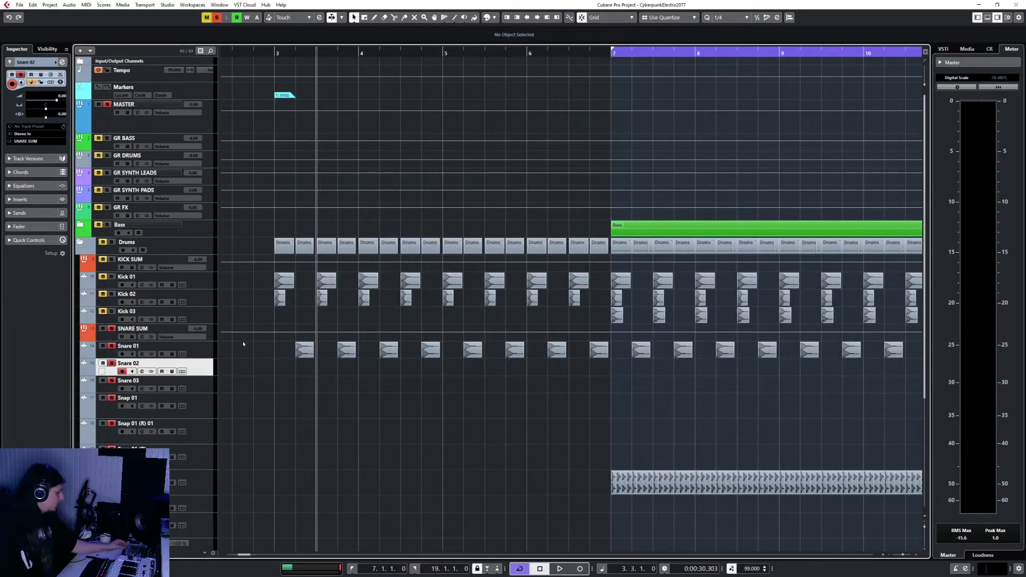
# Route the SNARE SUM group's output to GR DRUMS and close the MixConsole
pyautogui.click(209, 334)
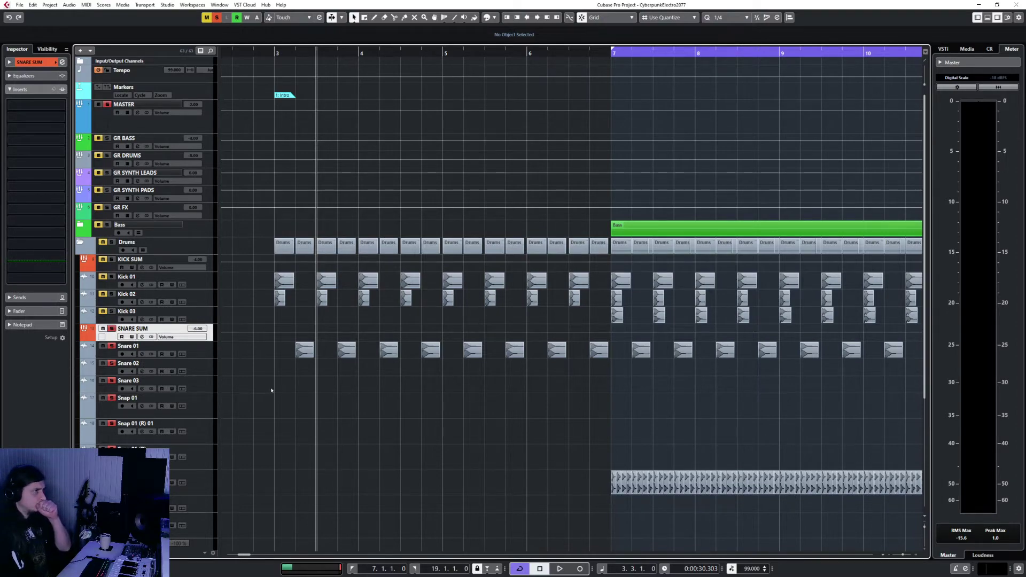
pyautogui.press('F3')
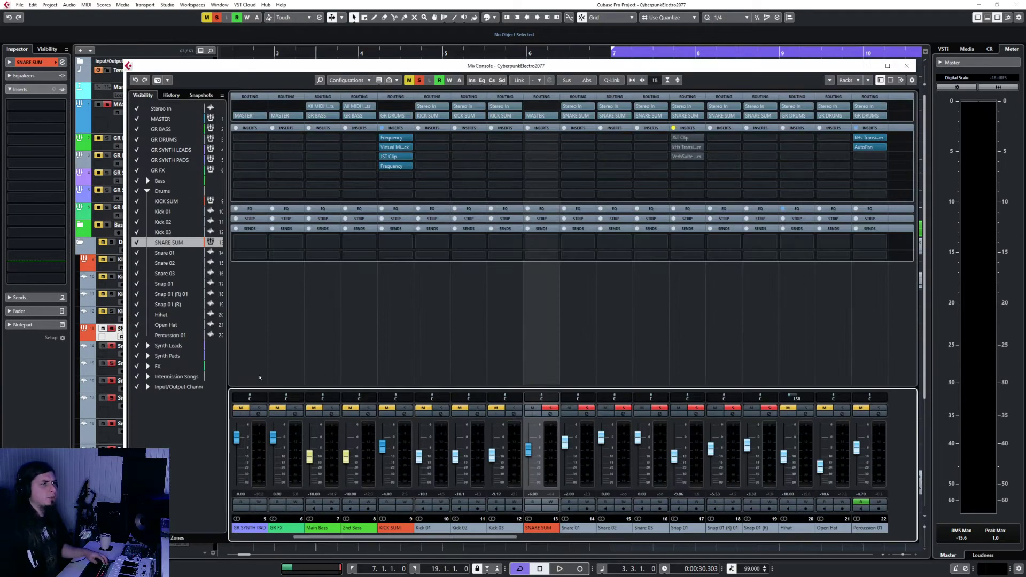
pyautogui.click(541, 116)
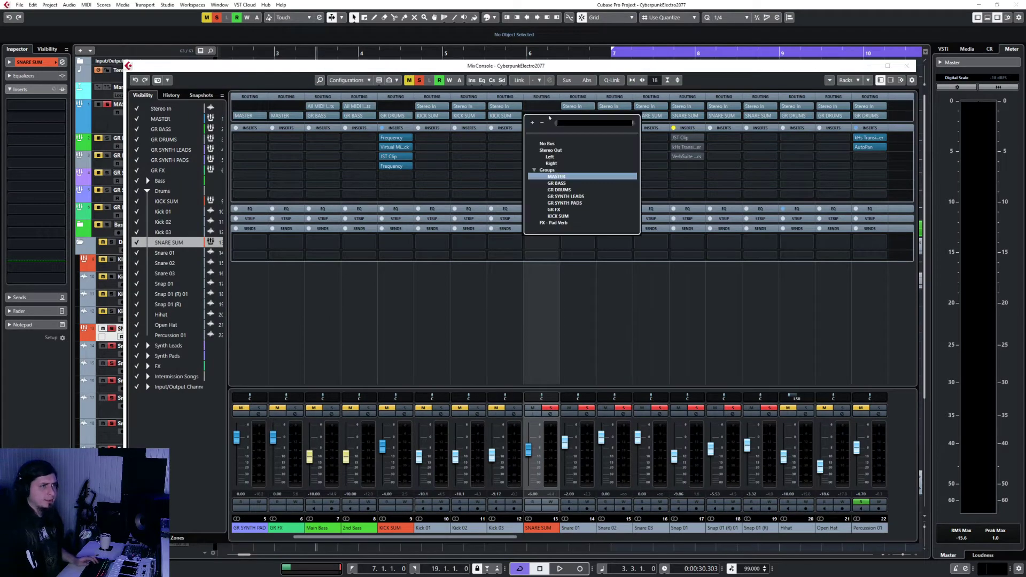
pyautogui.write('dr')
pyautogui.click(561, 152)
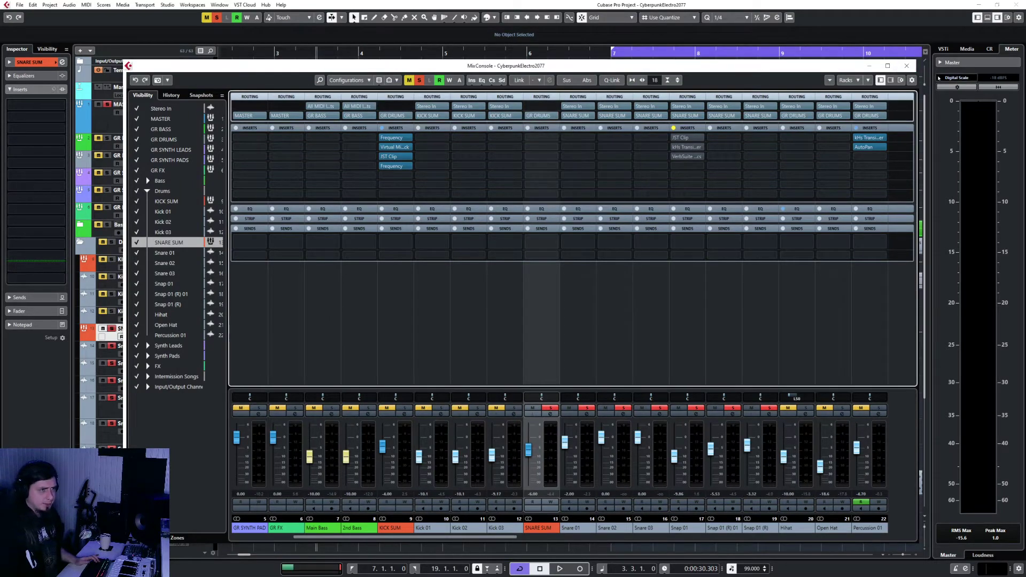
pyautogui.click(907, 66)
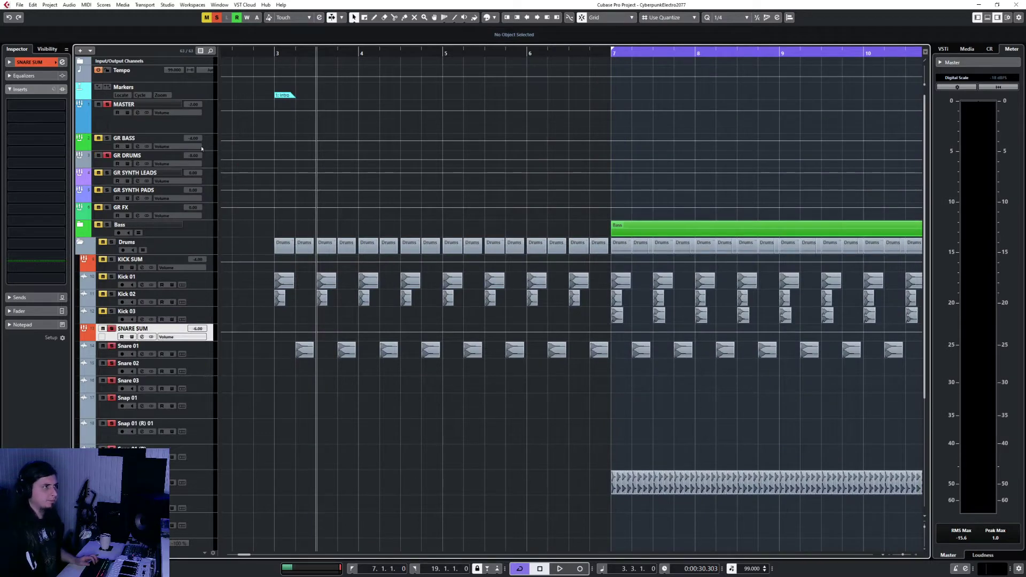
# Select the GR DRUMS group and play the soloed snare from the intro to check its signal
pyautogui.click(211, 165)
pyautogui.press('space')
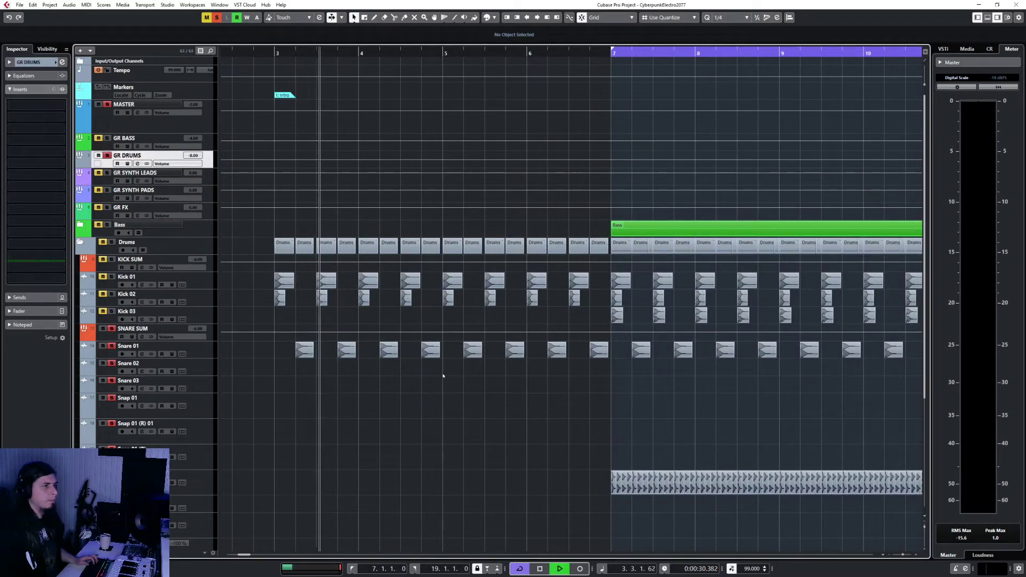
pyautogui.scroll(-2, 504, 407)
pyautogui.hscroll(3, 504, 407)
pyautogui.hscroll(2, 503, 407)
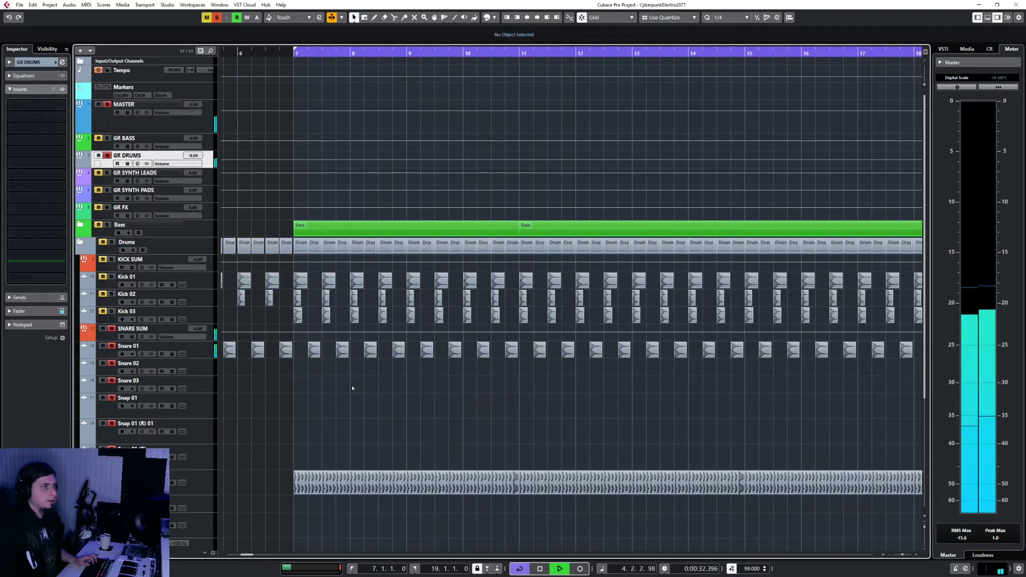
pyautogui.click(348, 361)
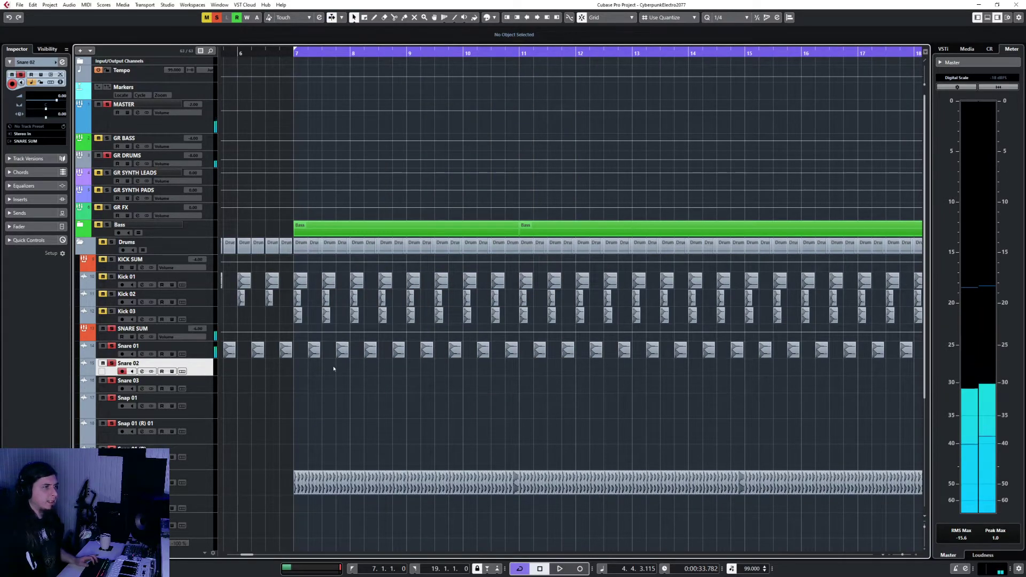
# Copy the first four Kick 03 events from bars 7 and 8 and paste them on Kick 03 at bars 3 and 5
pyautogui.hscroll(-6, 332, 367)
pyautogui.moveTo(439, 316); pyautogui.dragTo(602, 321)
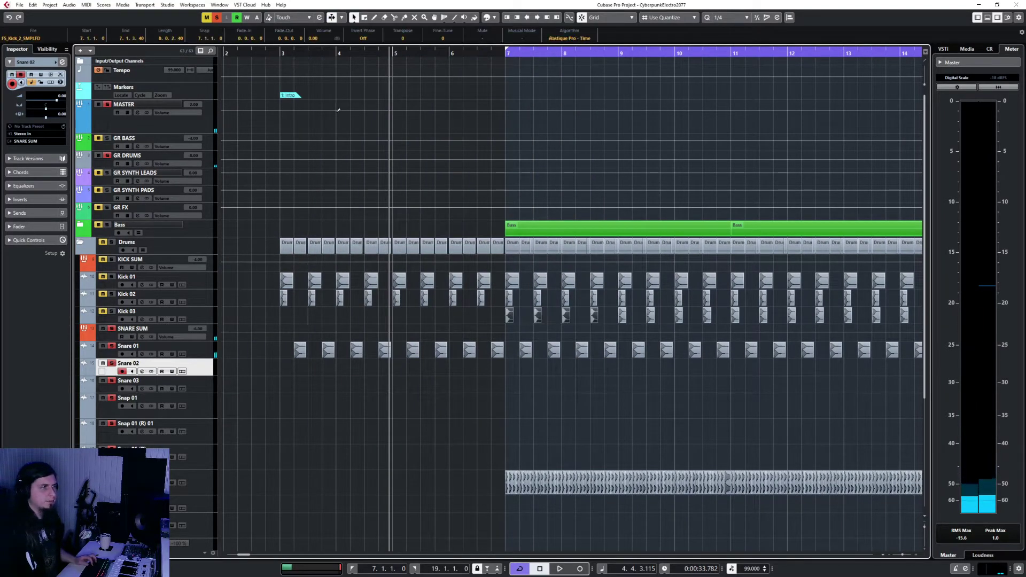
pyautogui.press('space')
pyautogui.click(204, 321)
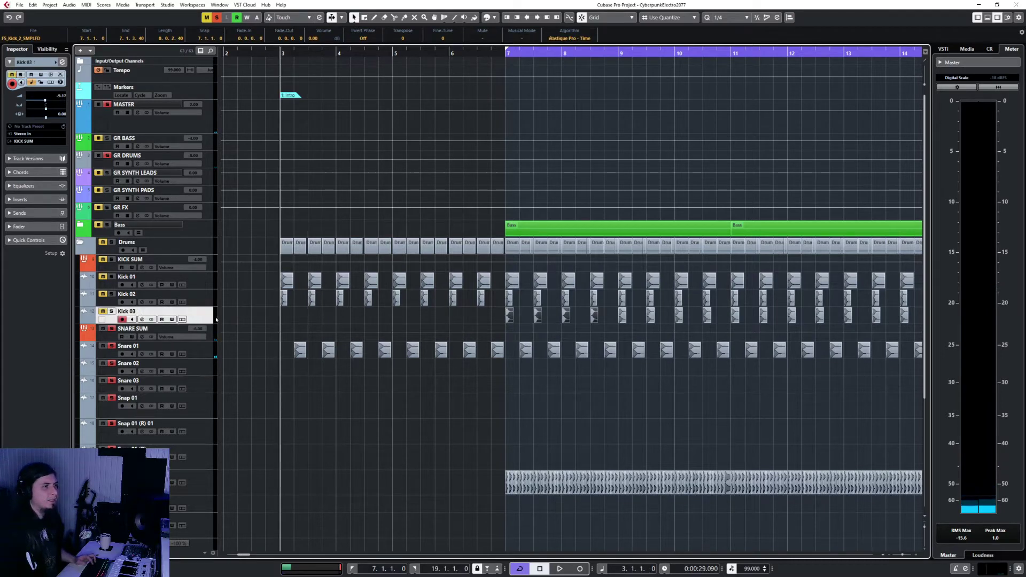
pyautogui.hotkey('ctrl', 'v')
pyautogui.click(394, 54)
pyautogui.hotkey('ctrl', 'v')
pyautogui.click(484, 444)
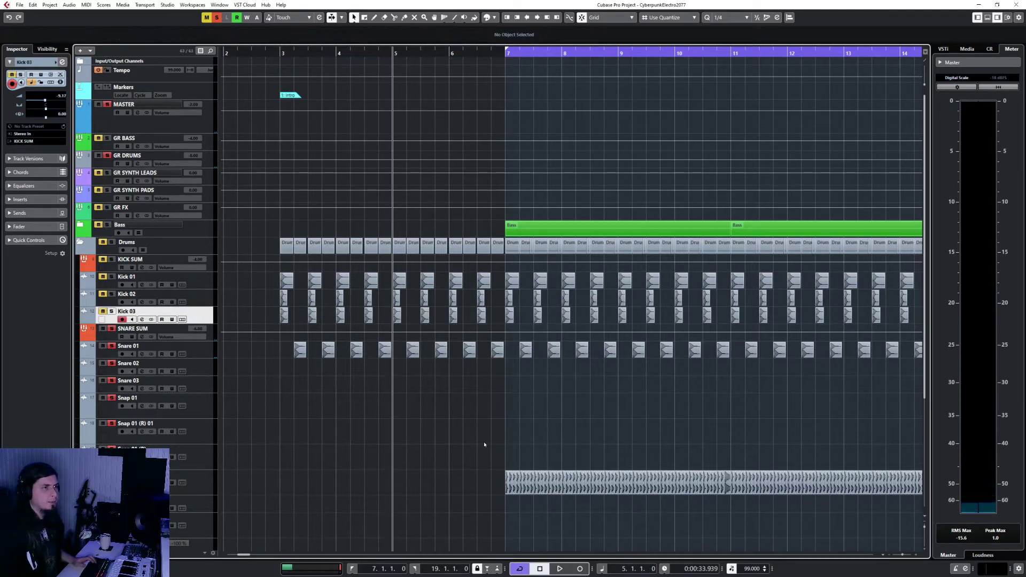
# Import the SD_Hopper_Snare and SD_Hopper_Snare_(Wet) samples at 7.2, placing them on Snare 02 and Snare 03
pyautogui.click(204, 374)
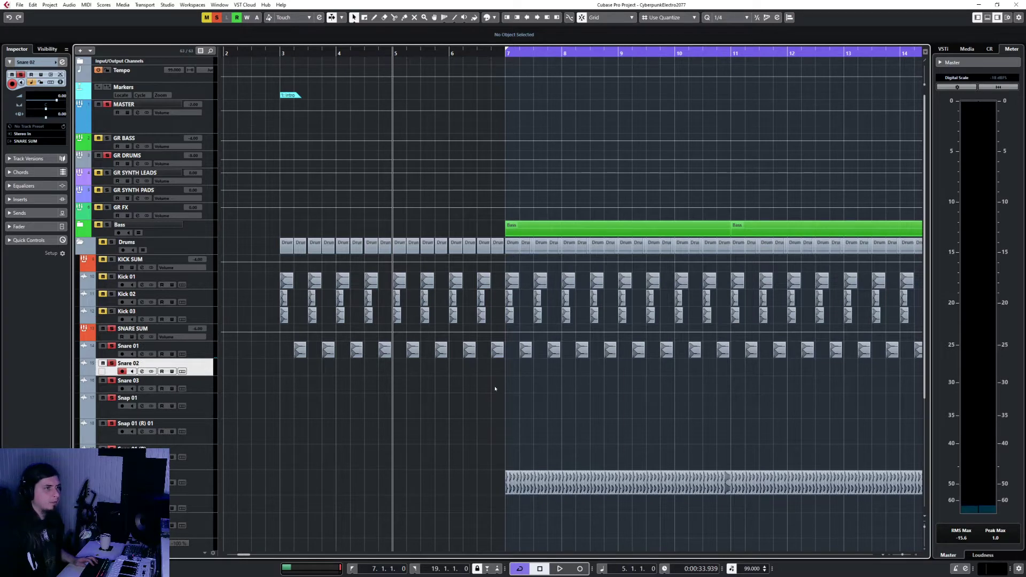
pyautogui.hscroll(5, 481, 379)
pyautogui.hscroll(-6, 462, 363)
pyautogui.hscroll(3, 406, 332)
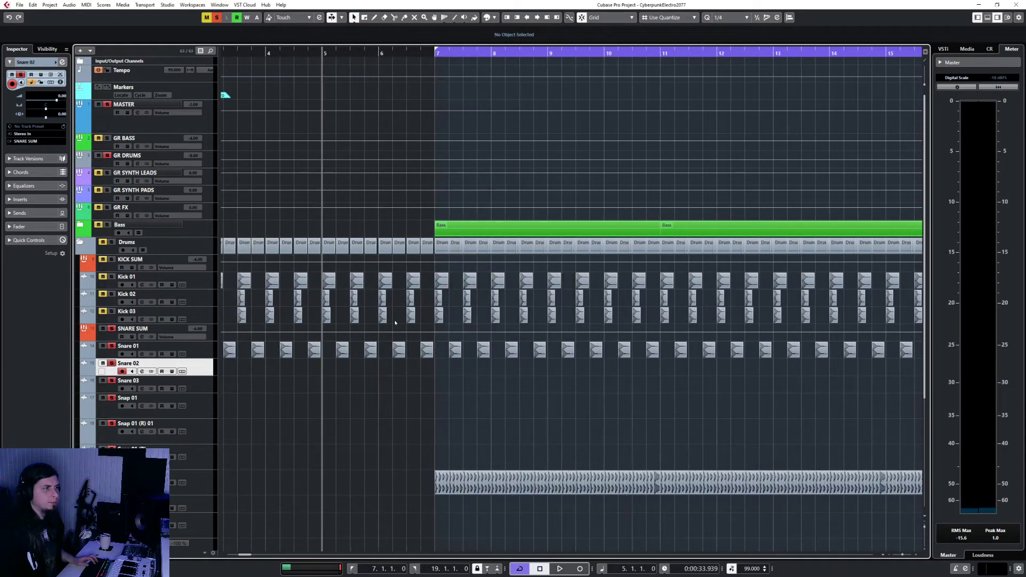
pyautogui.click(450, 51)
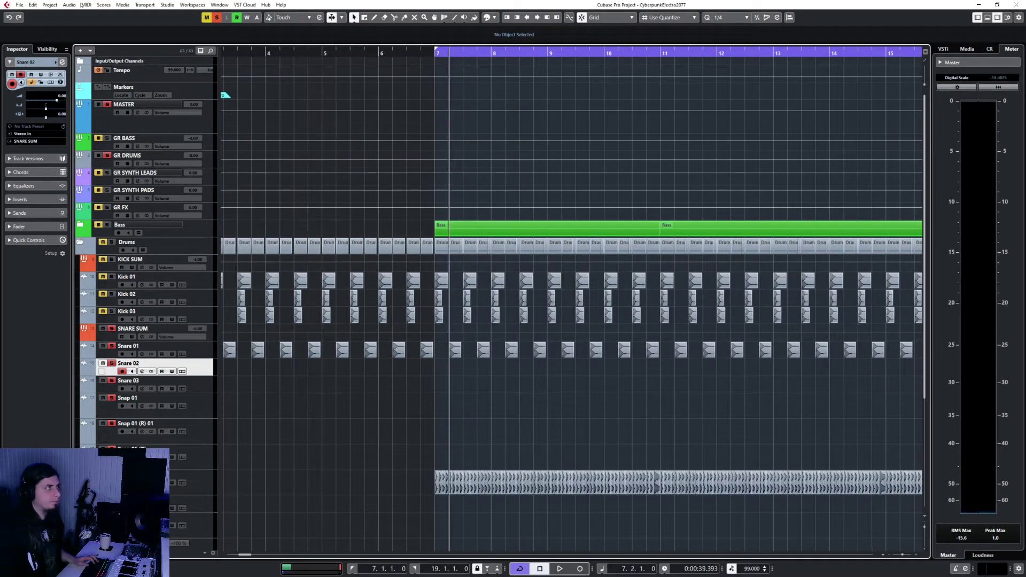
pyautogui.click(20, 5)
pyautogui.moveTo(81, 124)
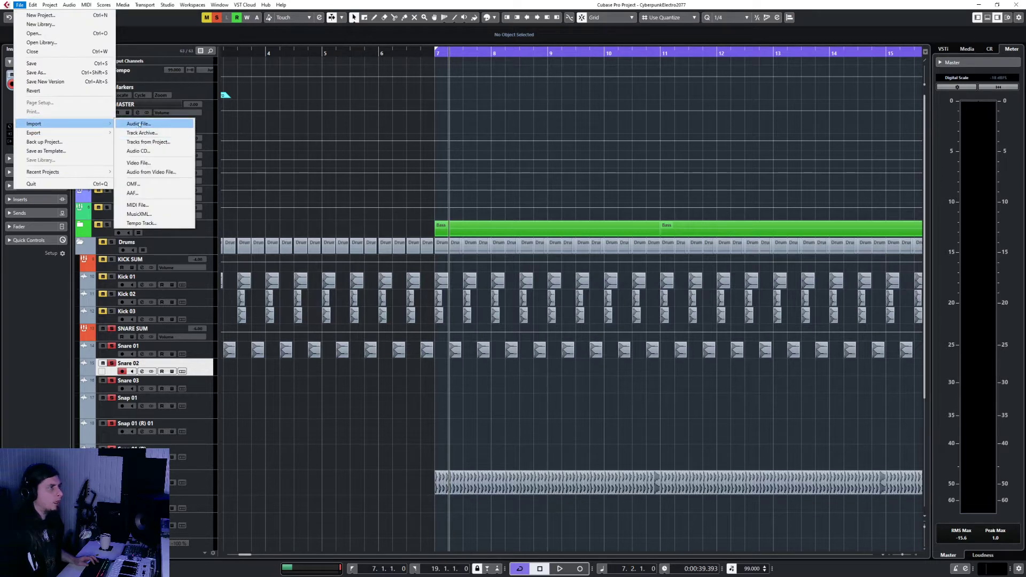
pyautogui.click(140, 124)
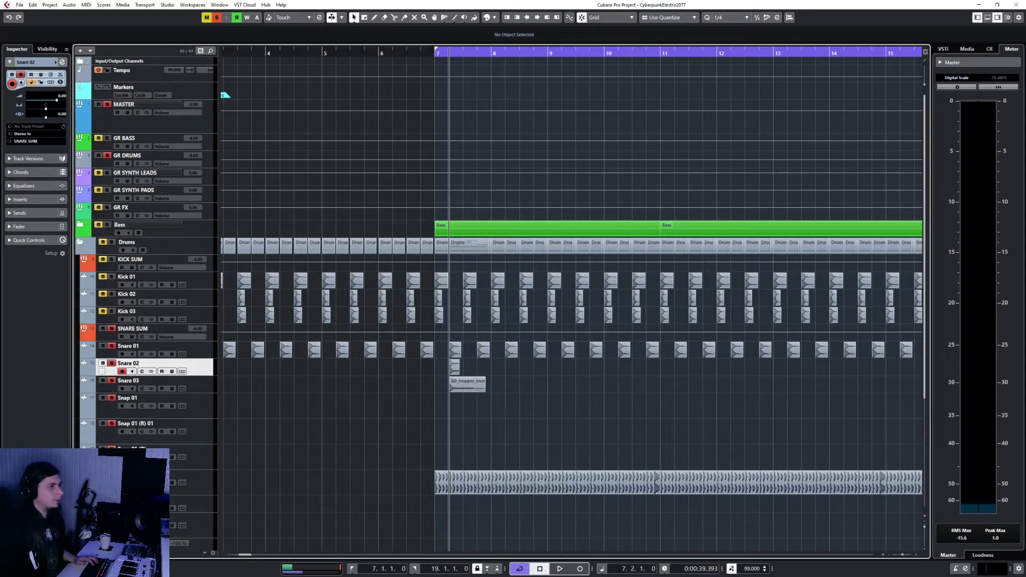
# Rename the Snare 03 track as Snare 02 (Wet), and trim its sample to end at 7.4 with a fade-out
pyautogui.doubleClick(128, 380)
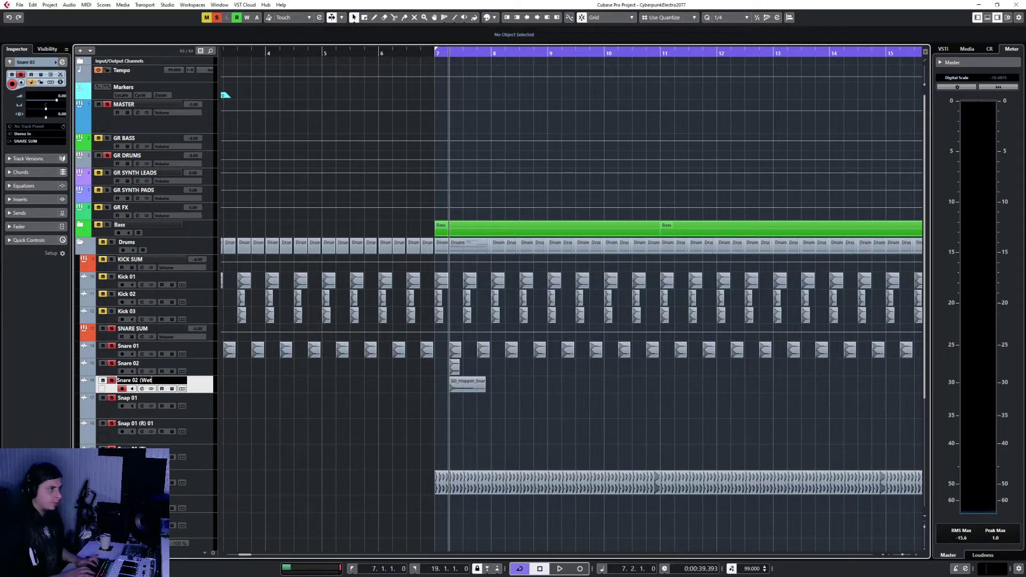
pyautogui.press('Escape')
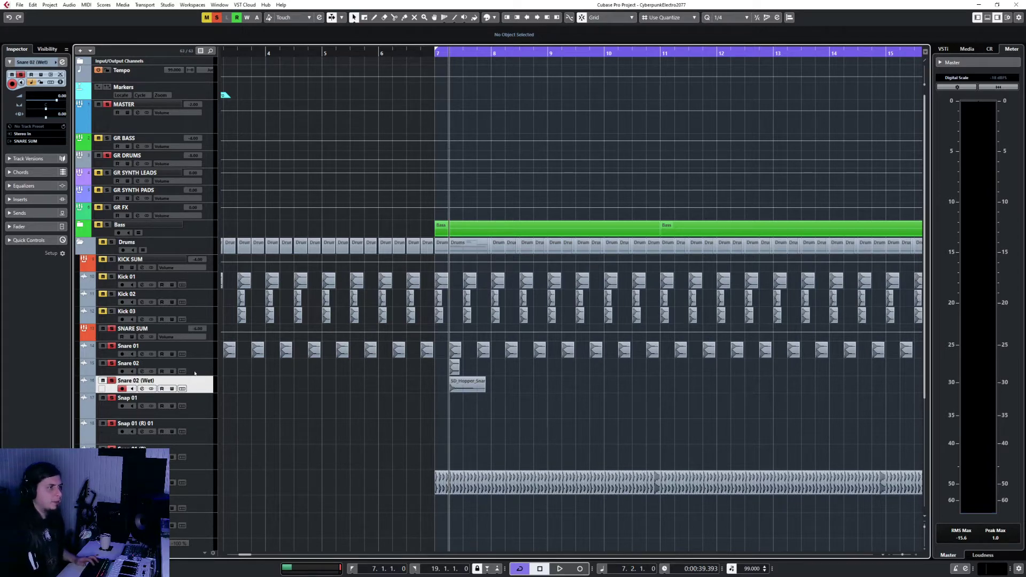
pyautogui.click(195, 373)
pyautogui.click(470, 384)
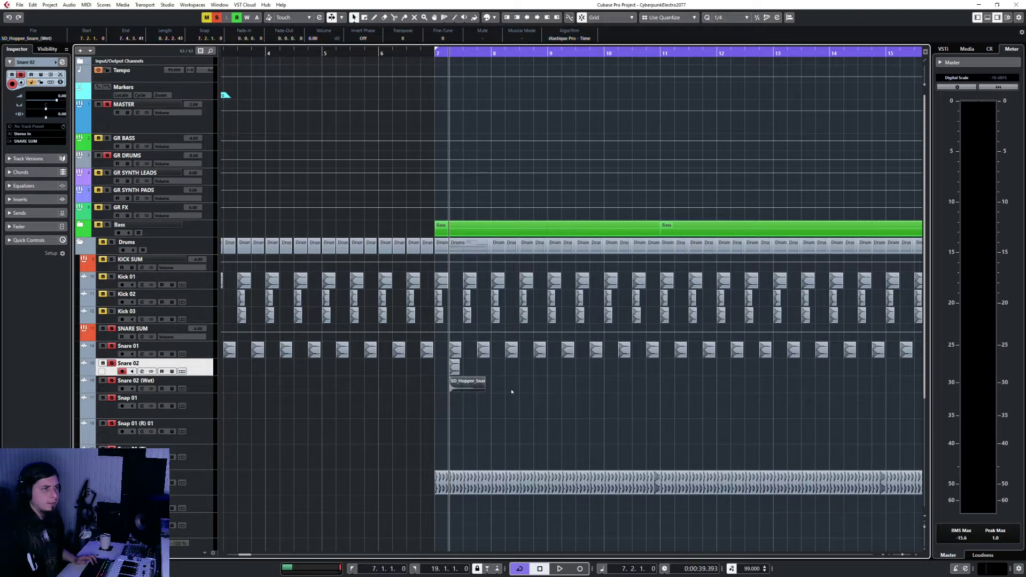
pyautogui.moveTo(484, 388); pyautogui.dragTo(460, 380)
# Copy the dry and wet Hopper snare pair from 7.2 and paste it at 7.4, 8.2, 8.4, 9.2 and 9.4
pyautogui.moveTo(447, 362); pyautogui.dragTo(469, 385)
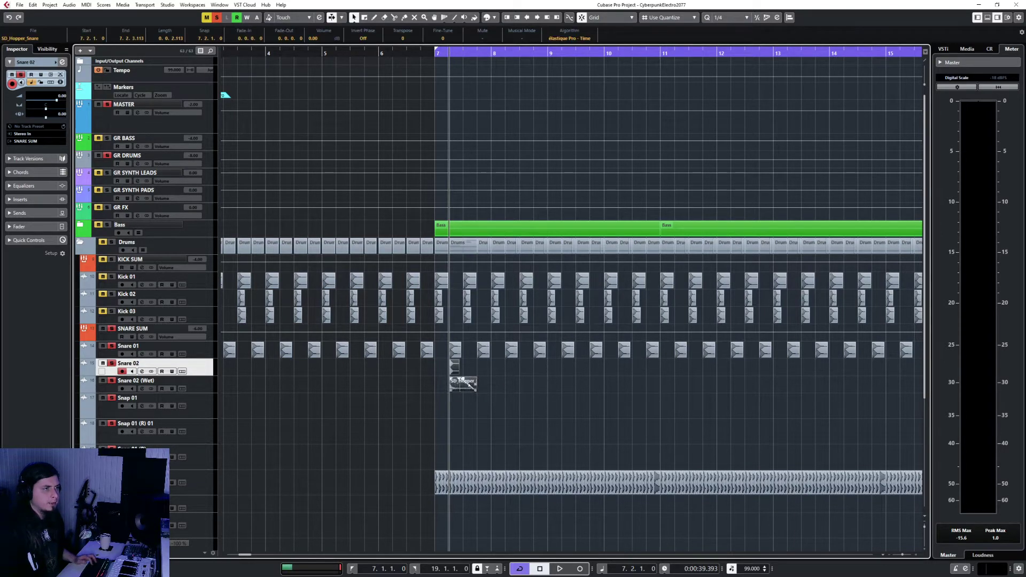
pyautogui.click(473, 54)
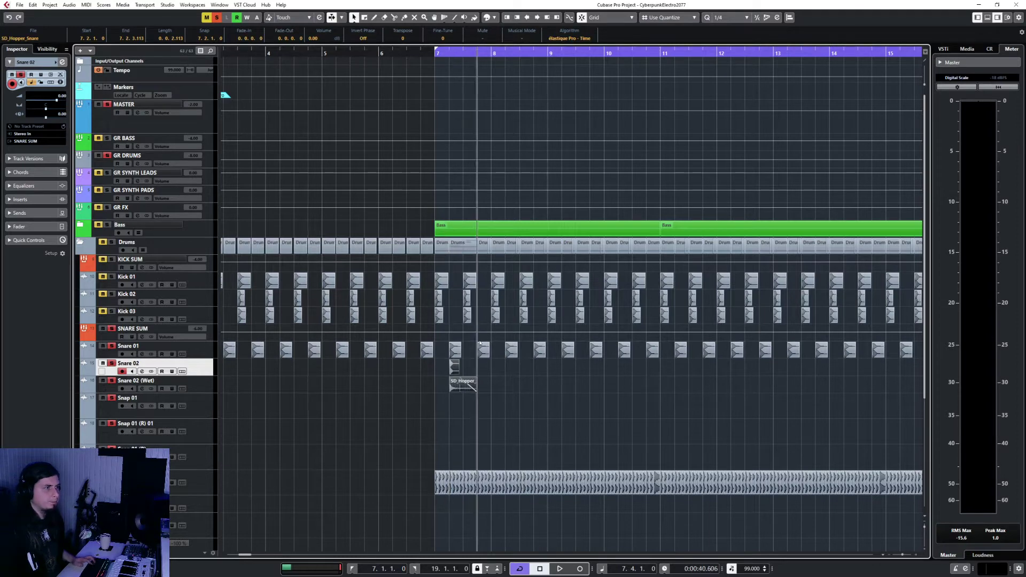
pyautogui.hotkey('ctrl', 'v')
pyautogui.click(506, 53)
pyautogui.hotkey('ctrl', 'v')
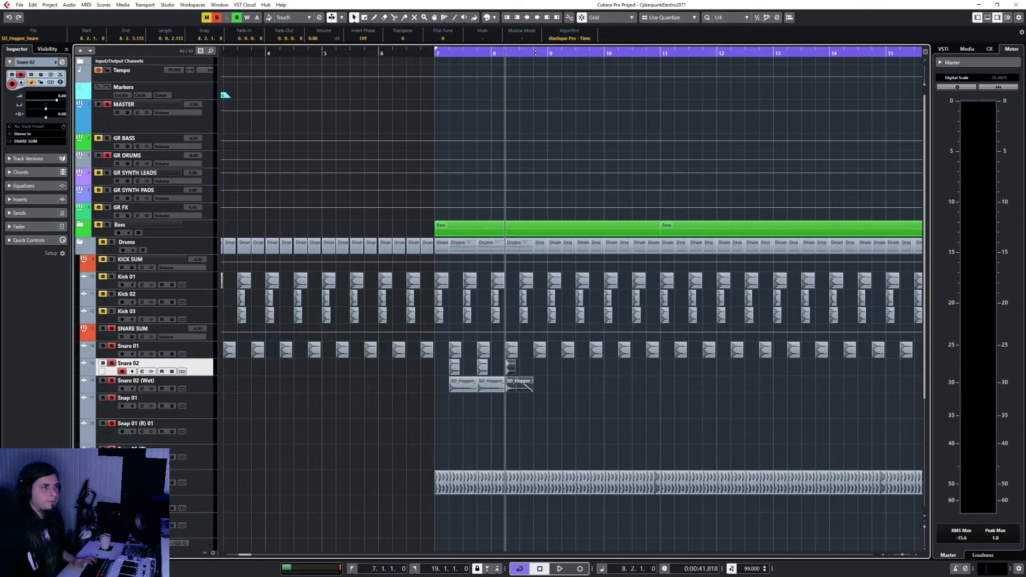
pyautogui.click(535, 53)
pyautogui.hotkey('ctrl', 'v')
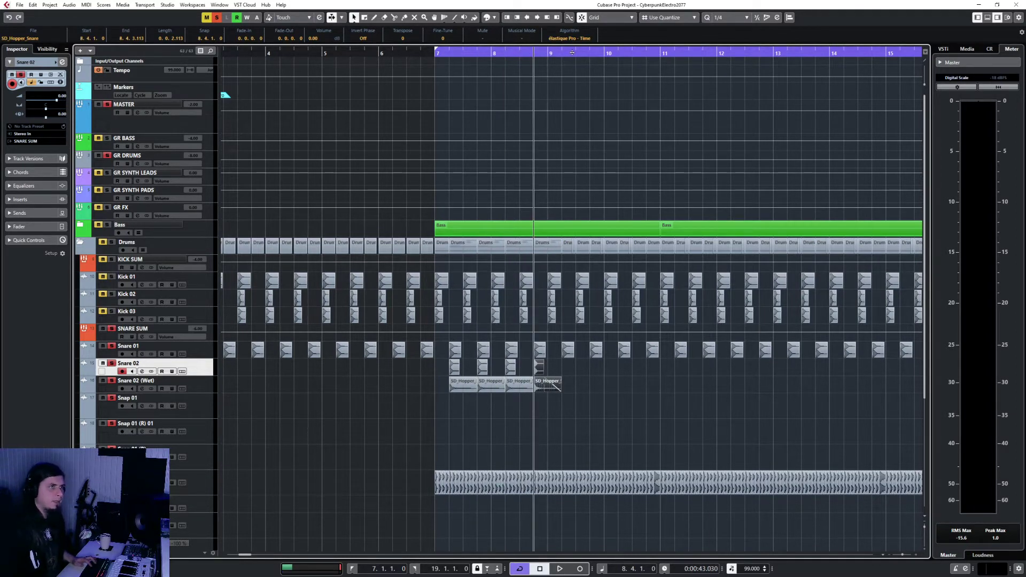
pyautogui.click(566, 53)
pyautogui.hotkey('ctrl', 'v')
pyautogui.click(587, 53)
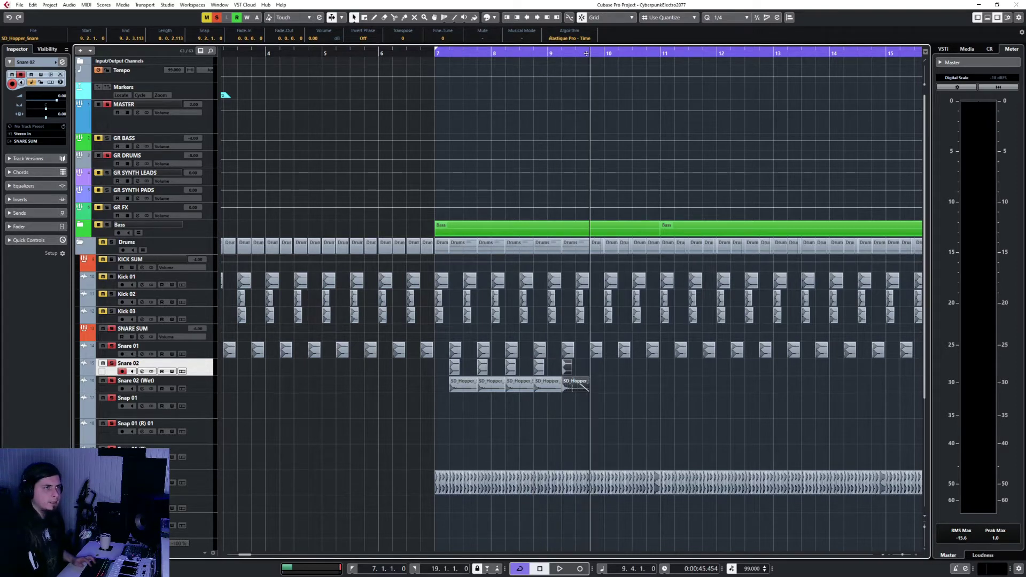
pyautogui.hotkey('ctrl', 'v')
# Copy all six dry and wet snare pairs and paste the block at 10.2, 13.2 and 16.2
pyautogui.moveTo(442, 367); pyautogui.dragTo(664, 406)
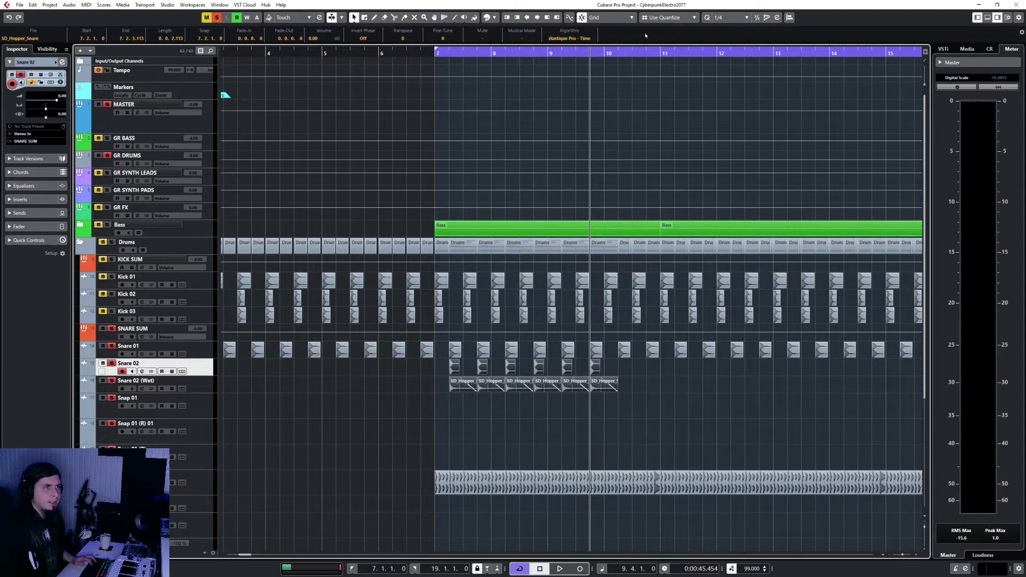
pyautogui.click(620, 53)
pyautogui.hotkey('ctrl', 'v')
pyautogui.hscroll(5, 704, 371)
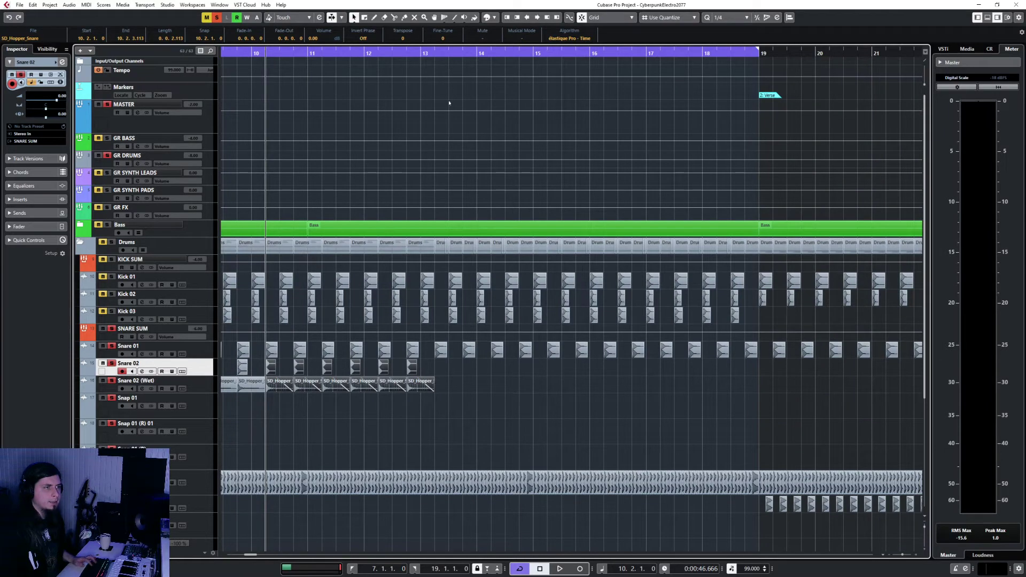
pyautogui.click(435, 53)
pyautogui.hotkey('ctrl', 'v')
pyautogui.hscroll(3, 477, 128)
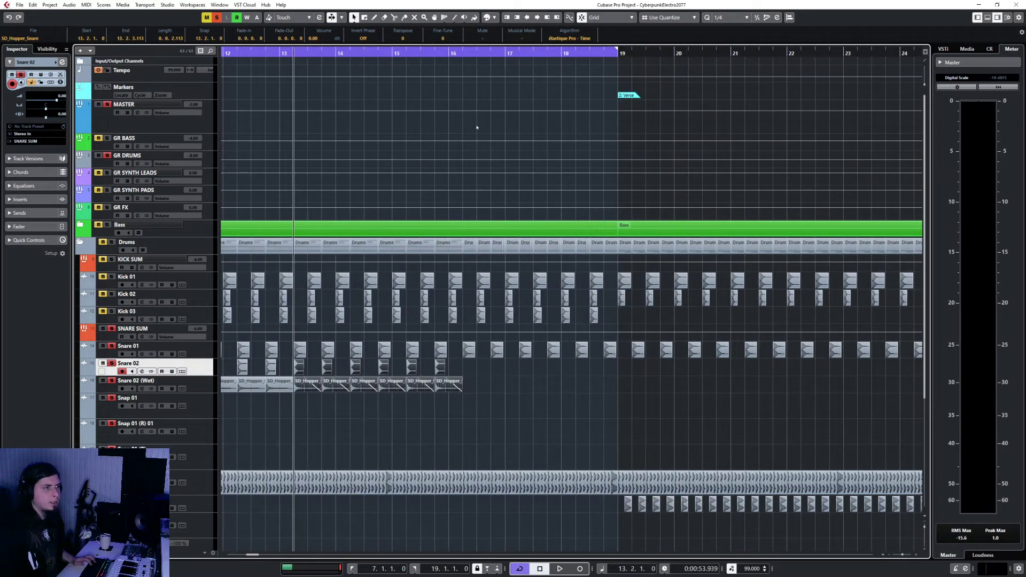
pyautogui.click(463, 53)
pyautogui.hotkey('ctrl', 'v')
pyautogui.click(662, 408)
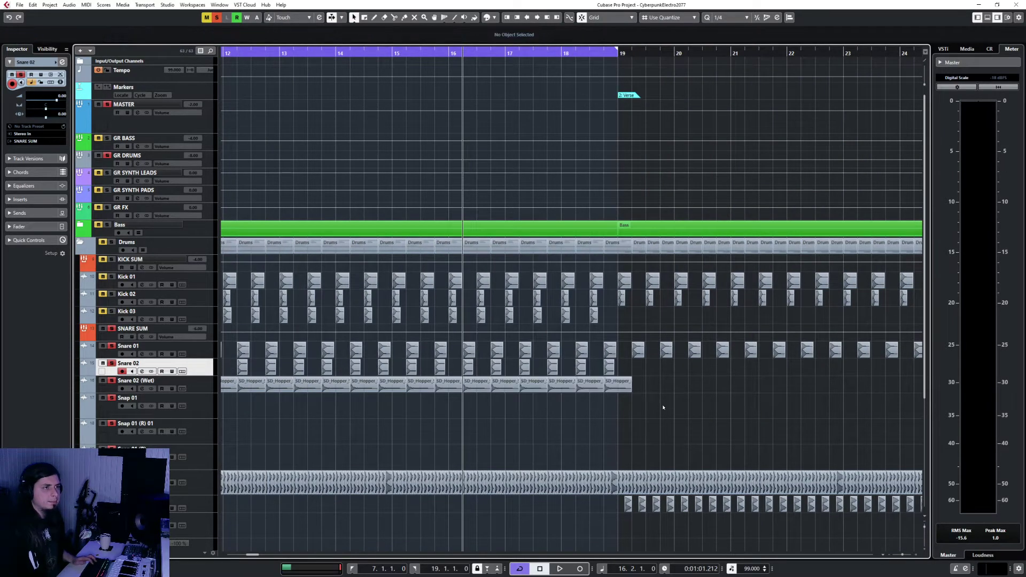
# Play the layered snares from bar 7 and lower Snare 02 to about -3.53 dB and Snare 02 (Wet) to about -5.98 dB
pyautogui.hscroll(-5, 629, 393)
pyautogui.click(365, 53)
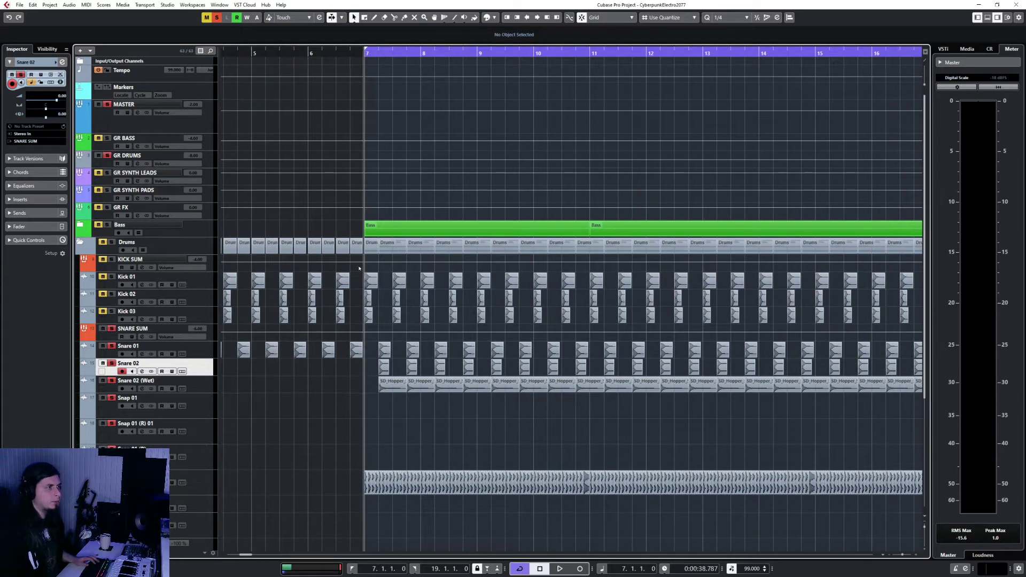
pyautogui.click(207, 389)
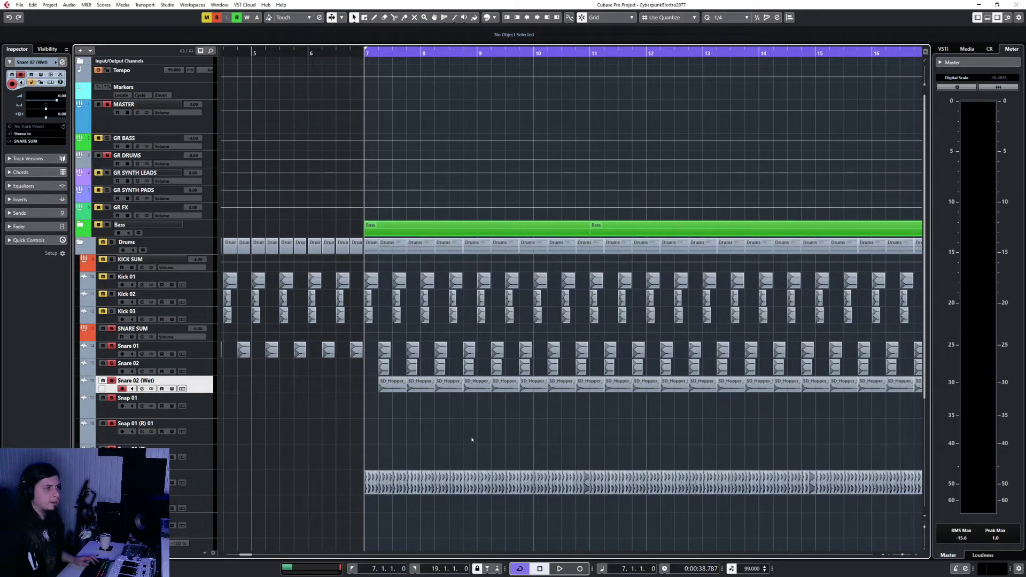
pyautogui.press('space')
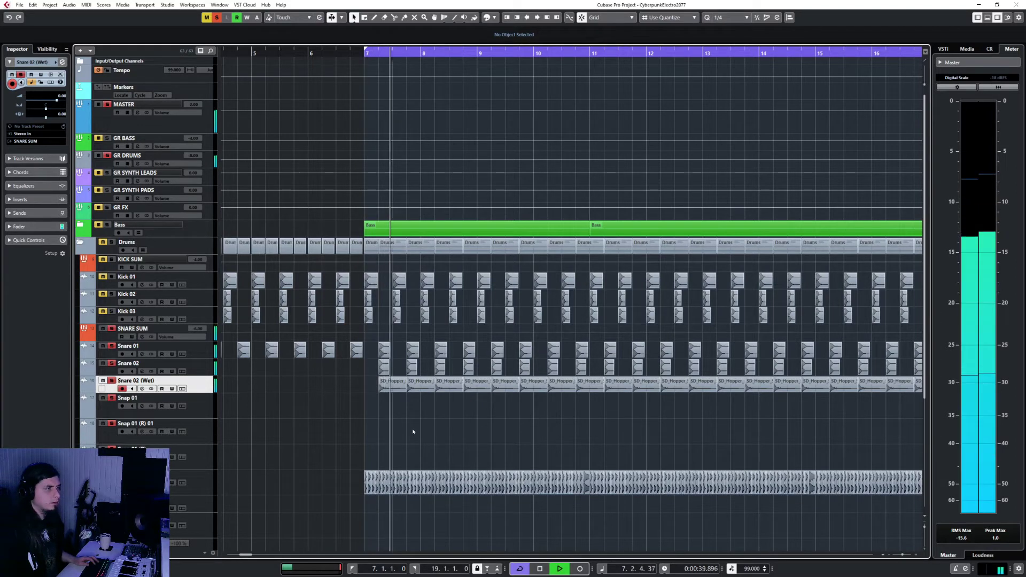
pyautogui.click(213, 370)
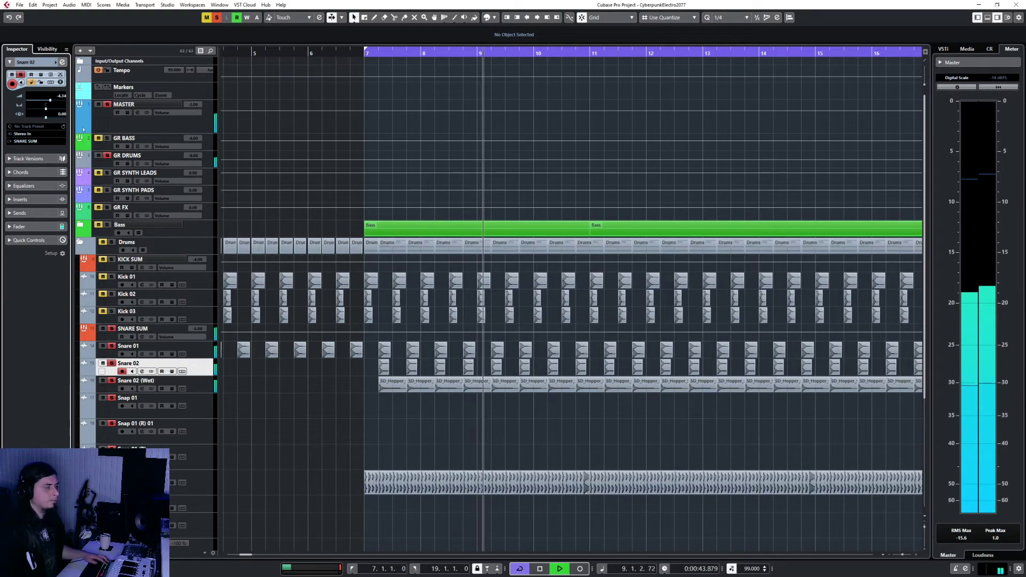
pyautogui.press('F3')
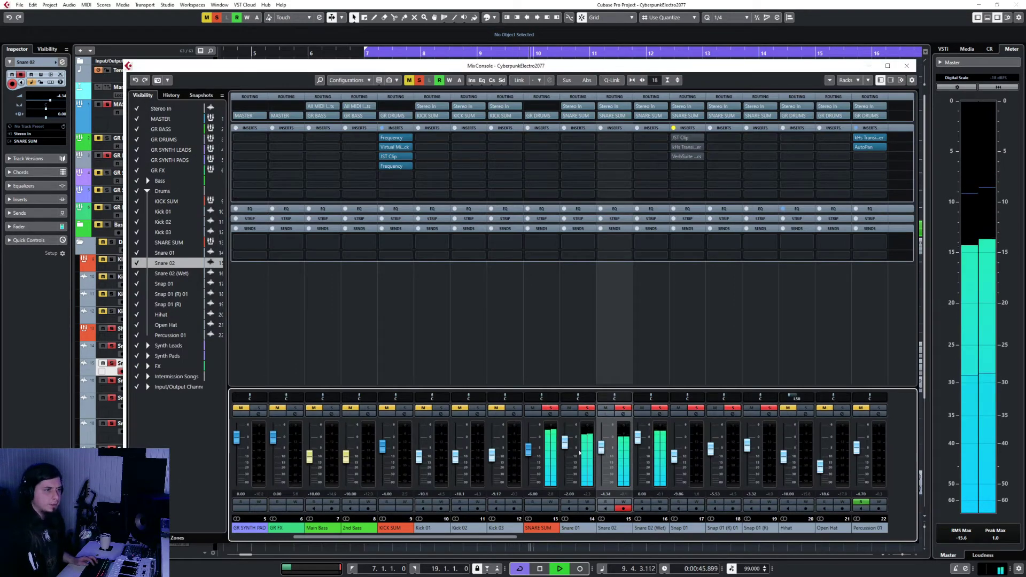
pyautogui.moveTo(564, 448); pyautogui.dragTo(637, 451)
pyautogui.click(908, 66)
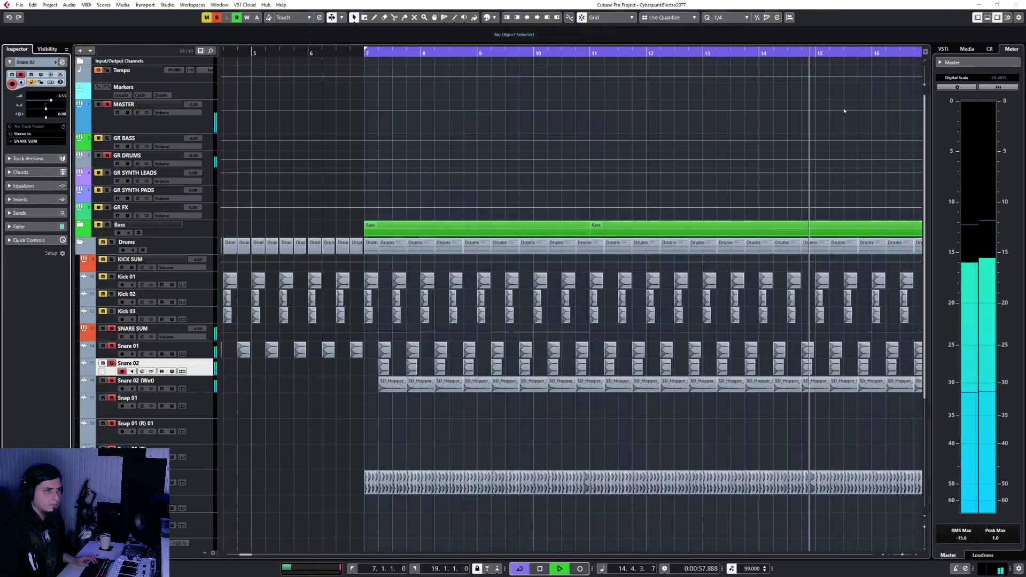
# Select all the Snare 02 (Wet) events and set the quantize grid to 1/16
pyautogui.press('g')
pyautogui.press('g')
pyautogui.press('g')
pyautogui.press('g')
pyautogui.moveTo(677, 409); pyautogui.dragTo(463, 378)
pyautogui.scroll(5, 368, 398)
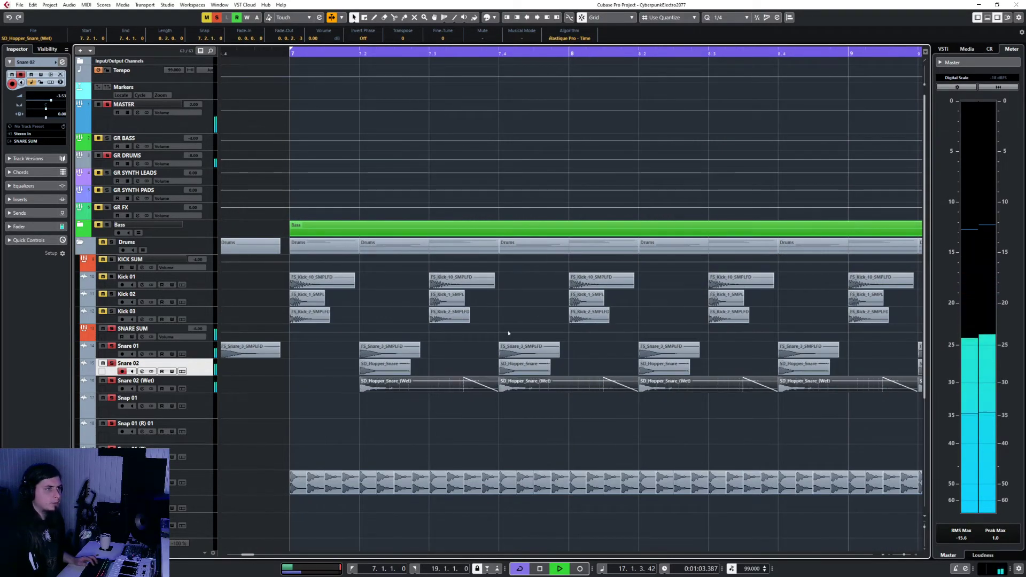
pyautogui.click(729, 17)
pyautogui.click(740, 65)
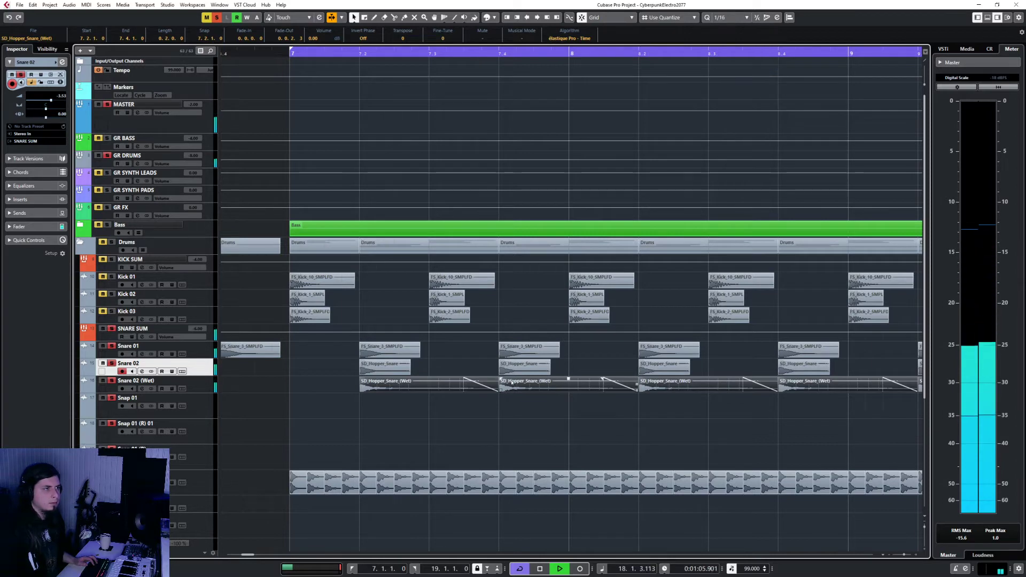
# Shorten the selected Snare 02 (Wet) events to three sixteenths, with the first ending at 7.2.4, and lengthen their fade-outs
pyautogui.moveTo(495, 394); pyautogui.dragTo(444, 395)
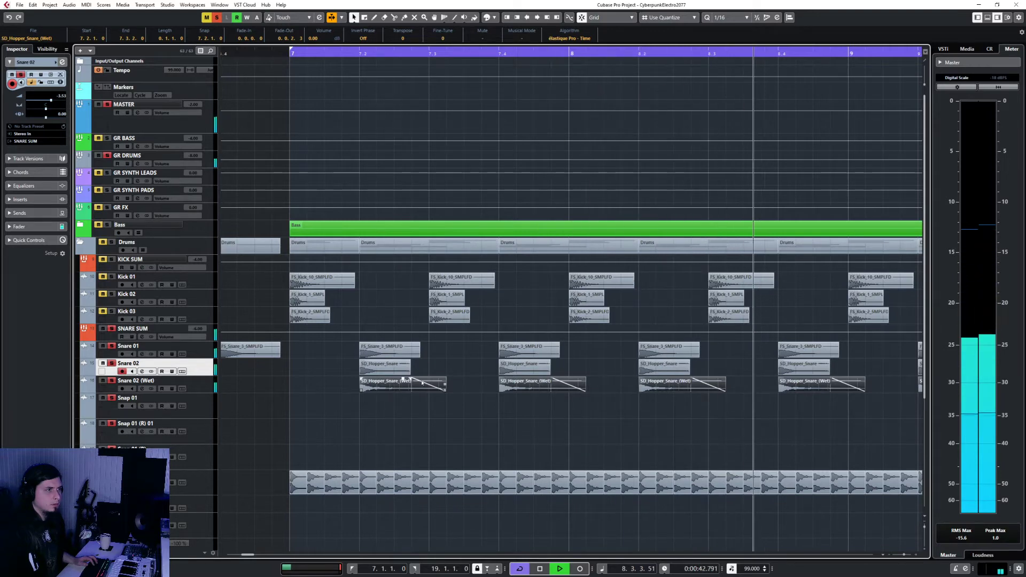
pyautogui.moveTo(412, 381)
pyautogui.mouseDown()
pyautogui.moveTo(431, 381)
pyautogui.moveTo(430, 392)
pyautogui.mouseUp()
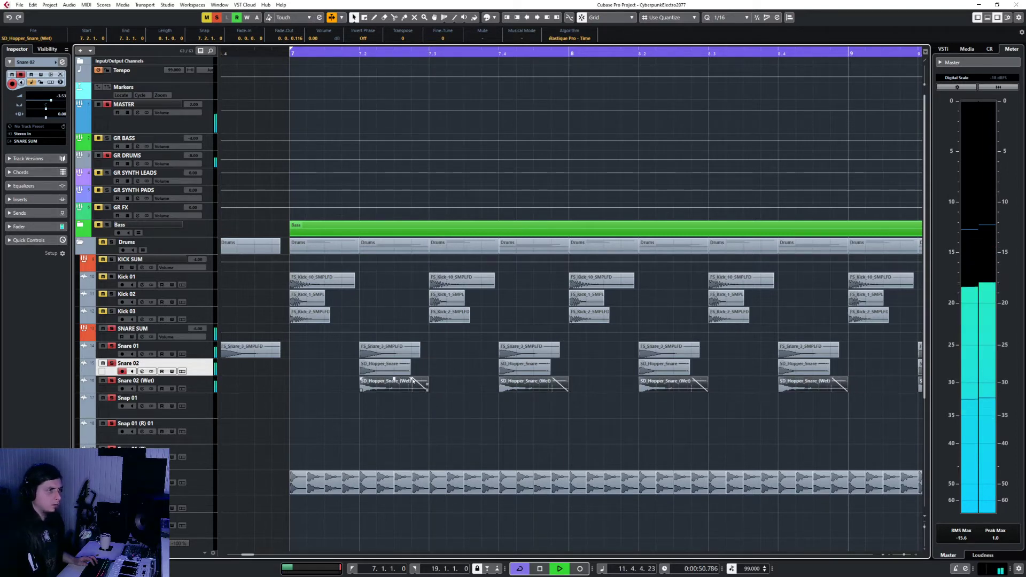
pyautogui.moveTo(413, 381)
pyautogui.mouseDown()
pyautogui.moveTo(430, 390)
pyautogui.moveTo(412, 391)
pyautogui.mouseUp()
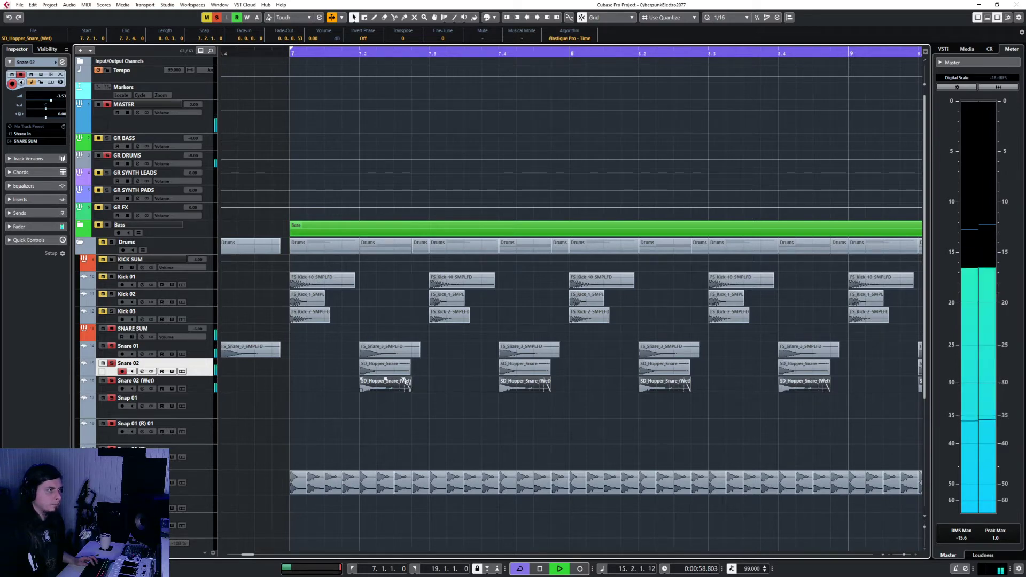
pyautogui.moveTo(402, 381); pyautogui.dragTo(394, 380)
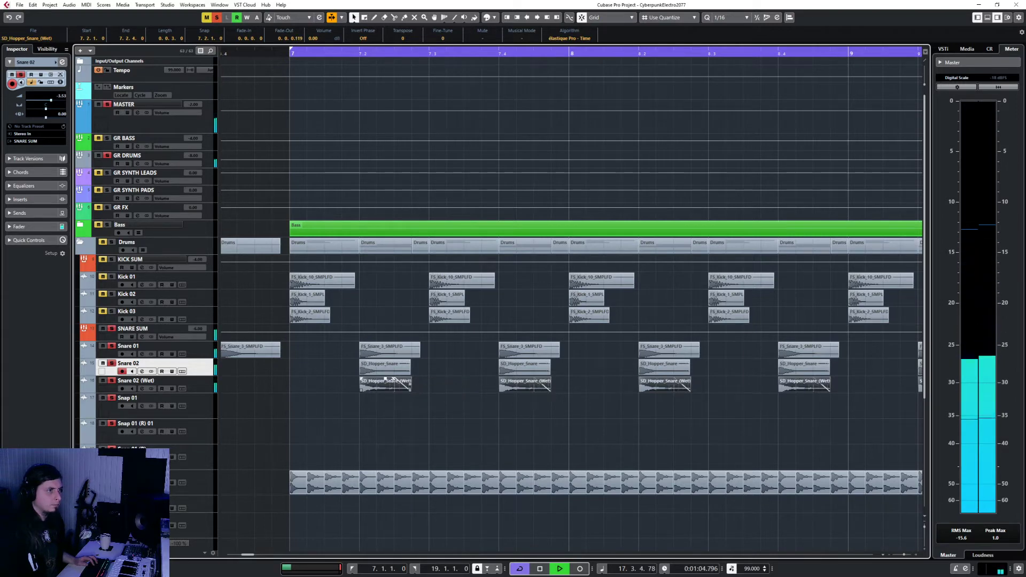
pyautogui.click(412, 413)
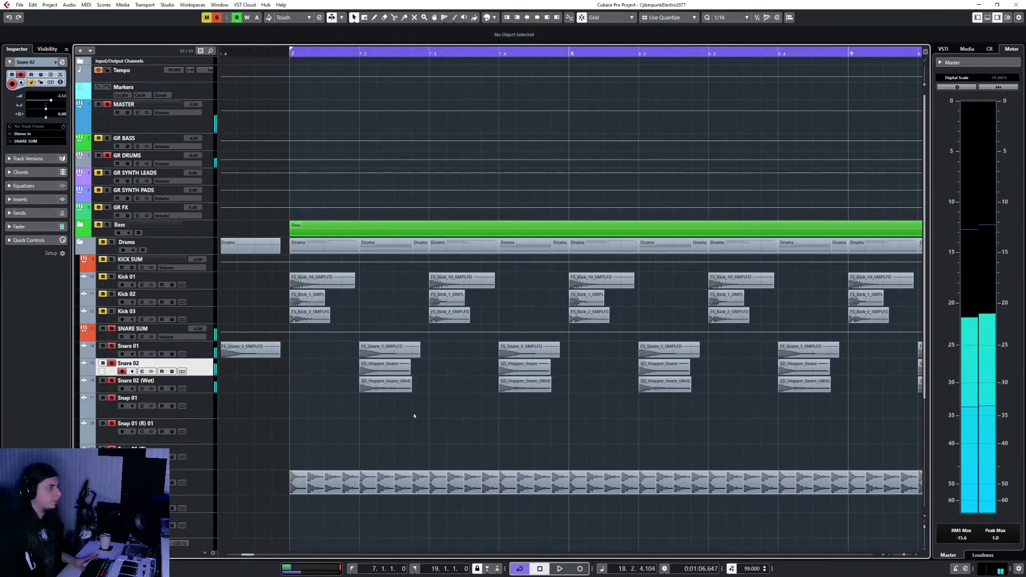
# Add one stereo audio track named Snare 03 directly below Snare 02 (Wet), with its output set to Stereo Out
pyautogui.click(215, 388)
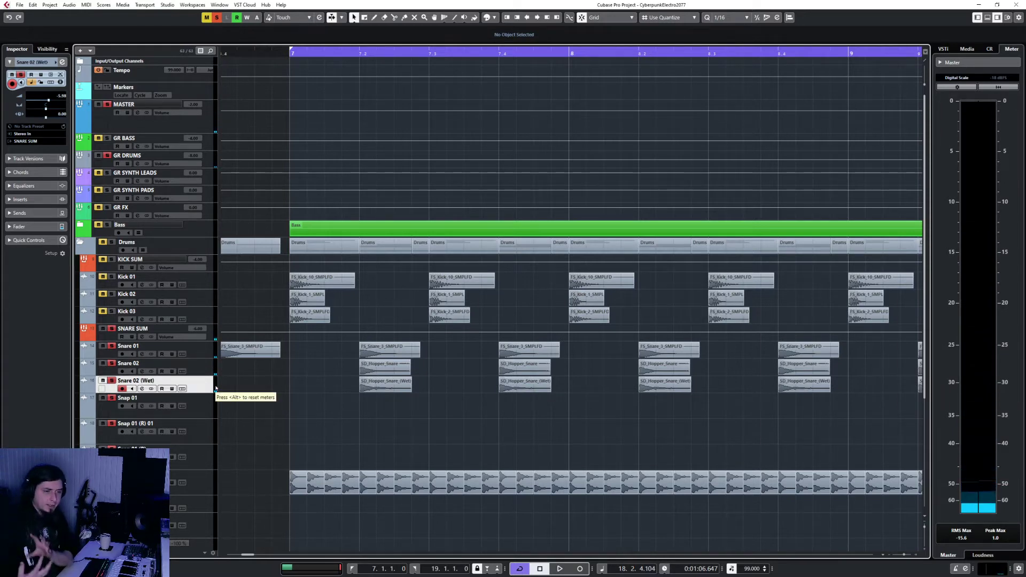
pyautogui.rightClick(209, 389)
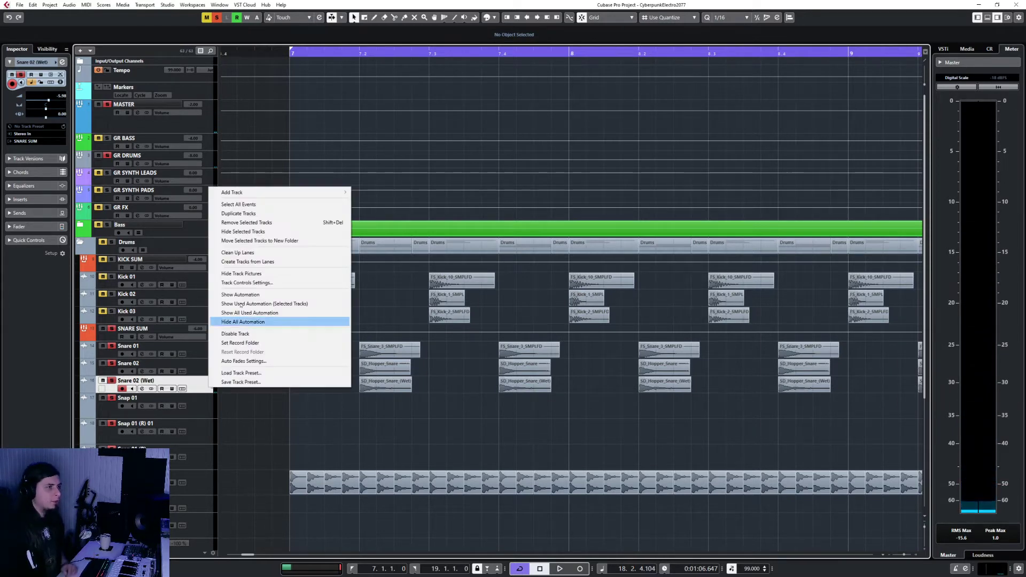
pyautogui.moveTo(331, 192)
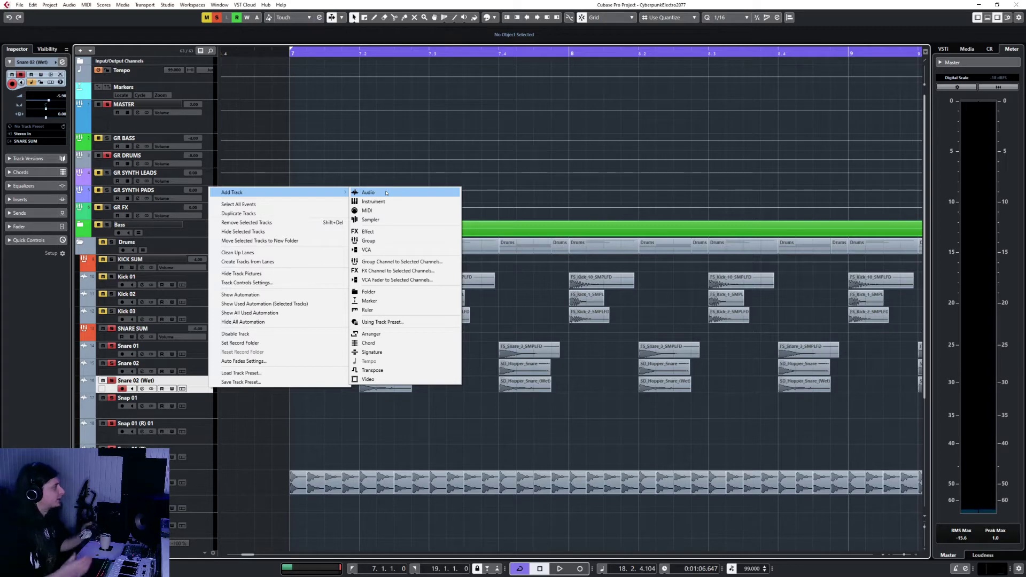
pyautogui.click(386, 192)
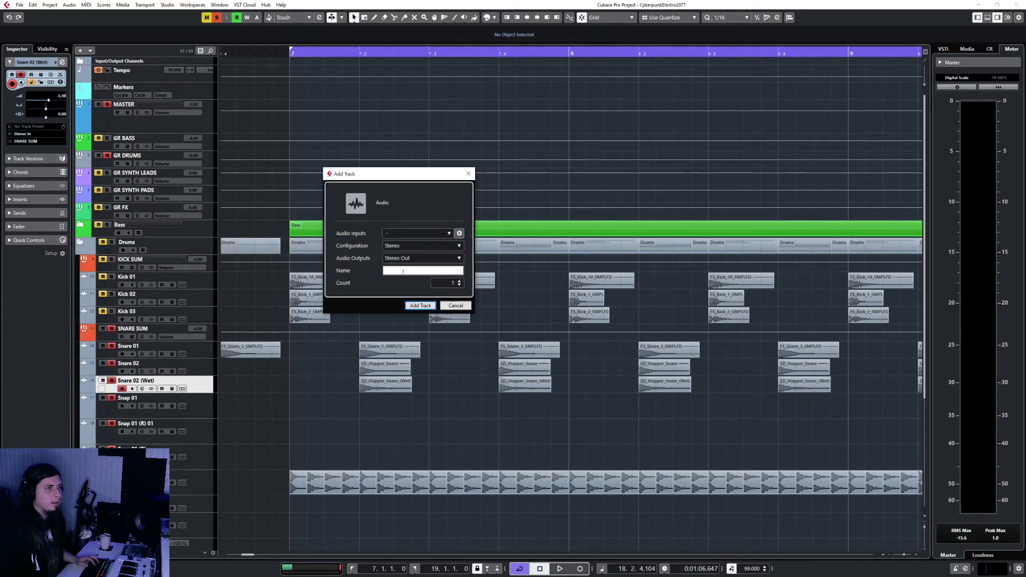
pyautogui.write('Snare 03')
pyautogui.press('Return')
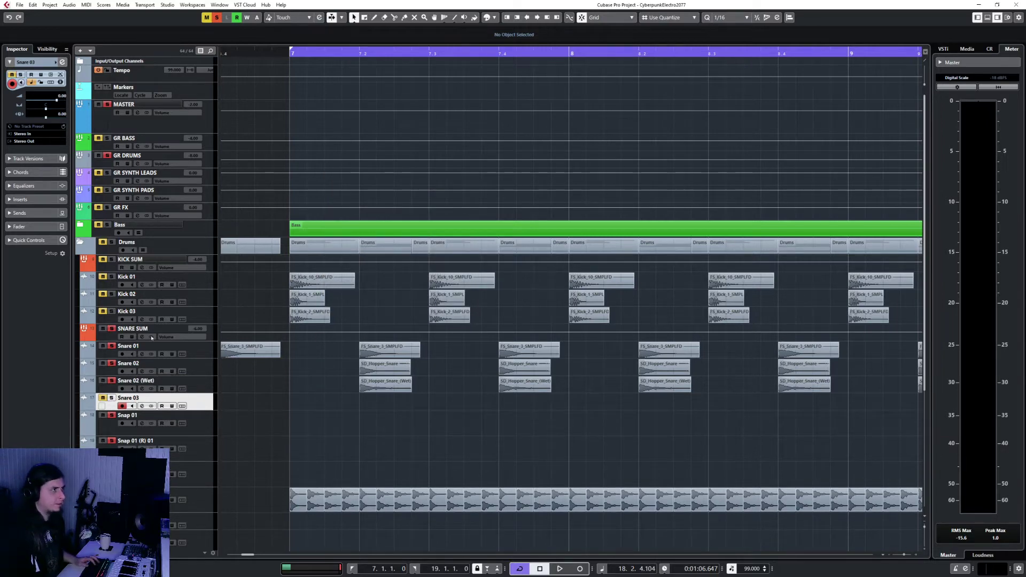
# Route the Snare 03 track's output to the SNARE SUM group
pyautogui.click(42, 142)
pyautogui.write('su')
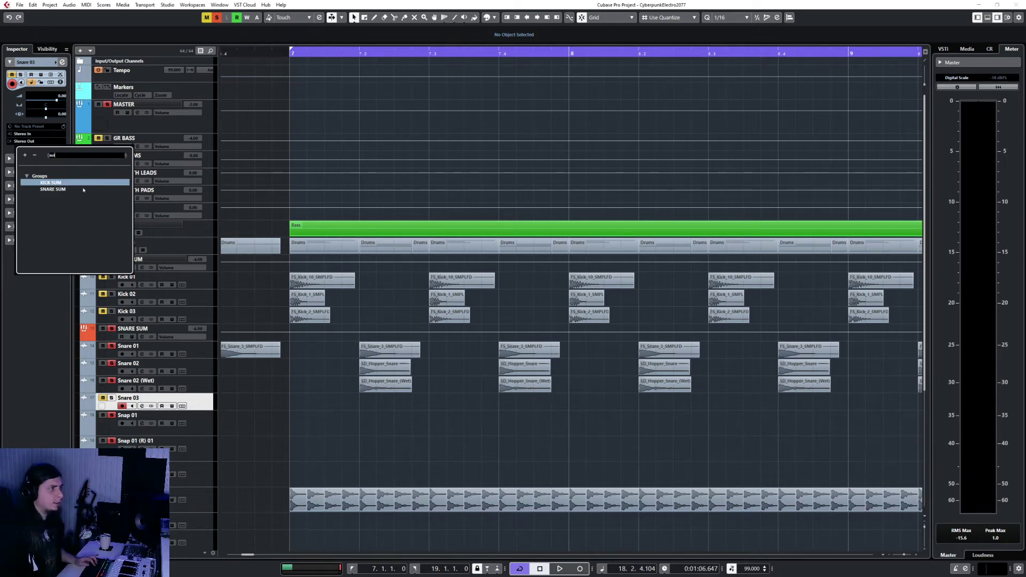
pyautogui.click(54, 189)
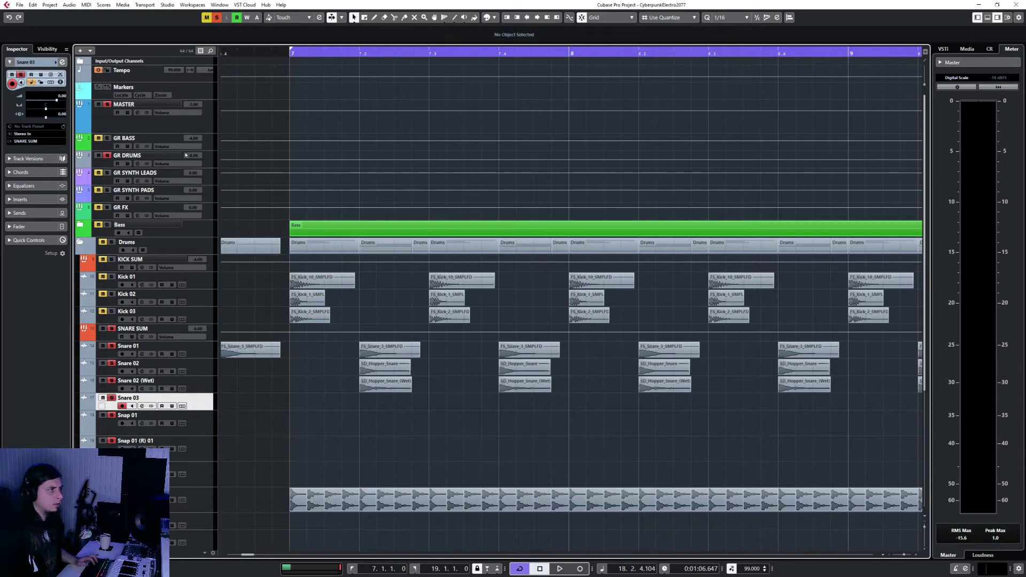
# Clear all active solos and solo the SNARE SUM group instead
pyautogui.click(208, 164)
pyautogui.click(217, 18)
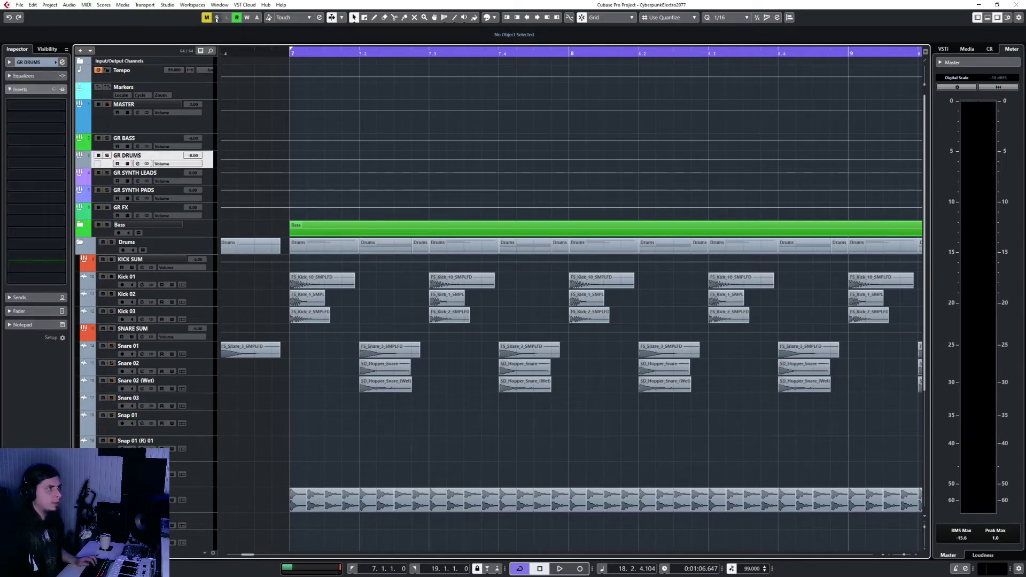
pyautogui.click(211, 333)
pyautogui.press('s')
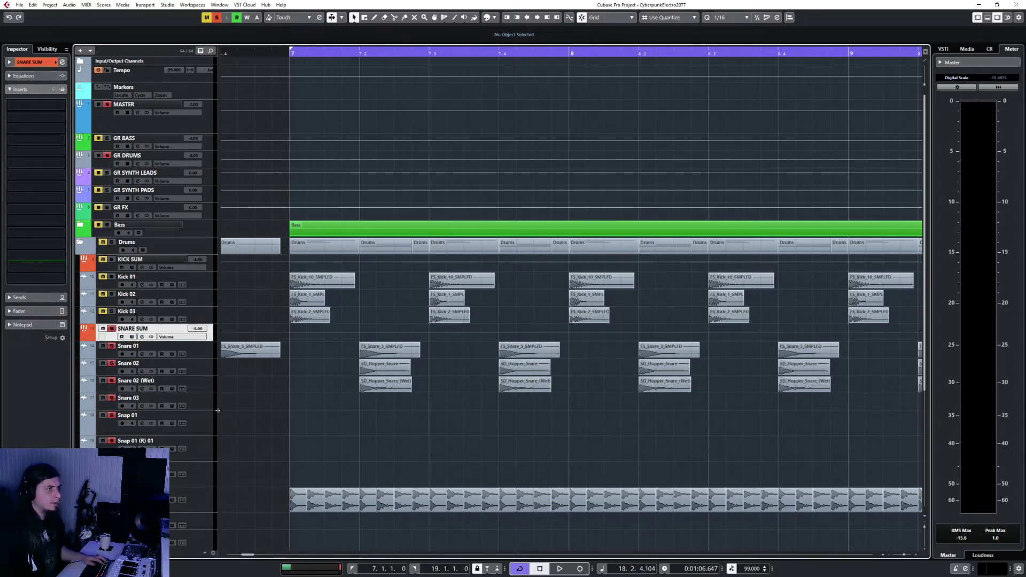
# Import the AWKN - Layered Snare 1 sample onto Snare 03 at 7.2.1, ending at 7.2.4 with a fade-out
pyautogui.click(207, 424)
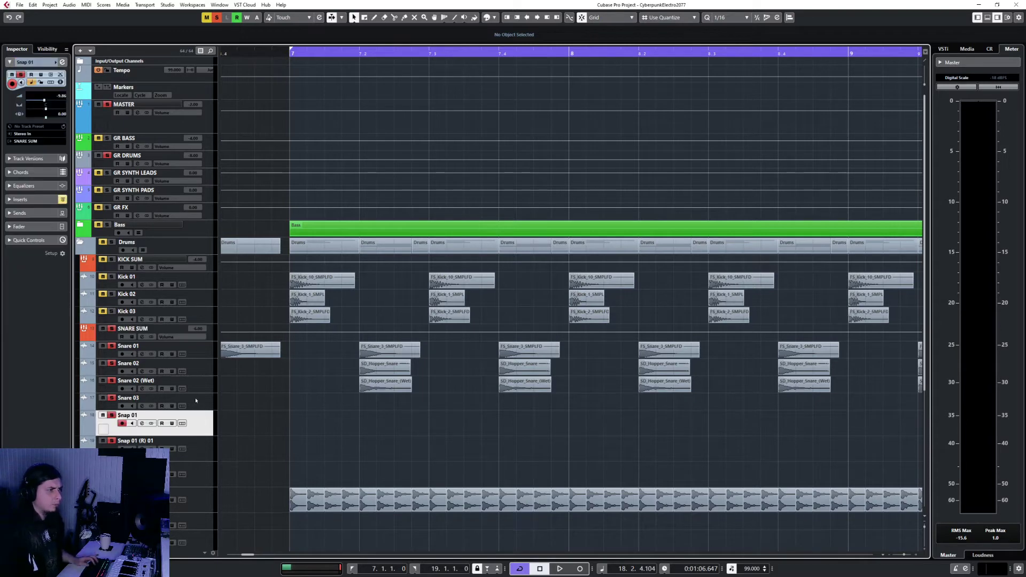
pyautogui.click(196, 401)
pyautogui.click(289, 53)
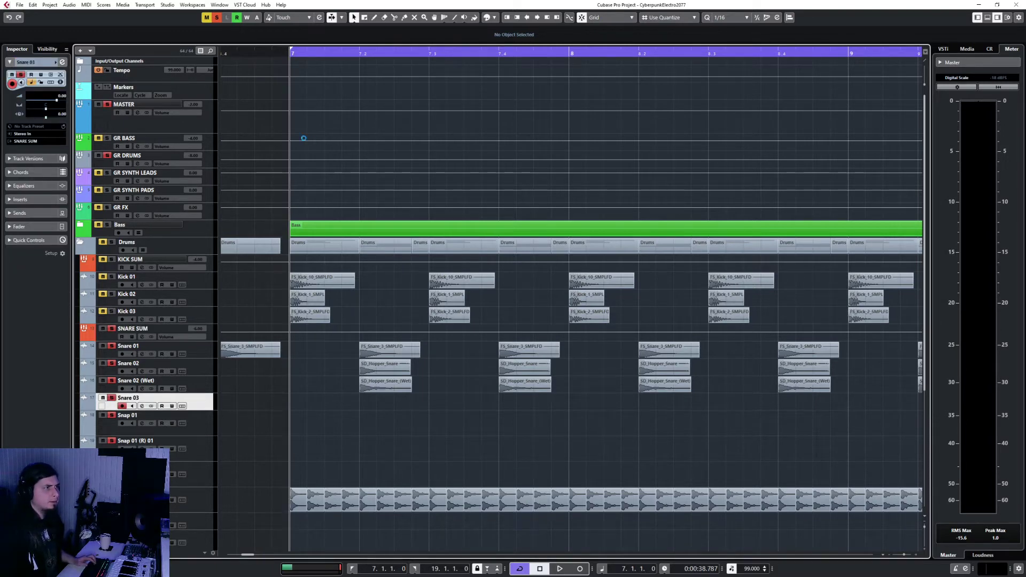
pyautogui.click(20, 5)
pyautogui.moveTo(64, 123)
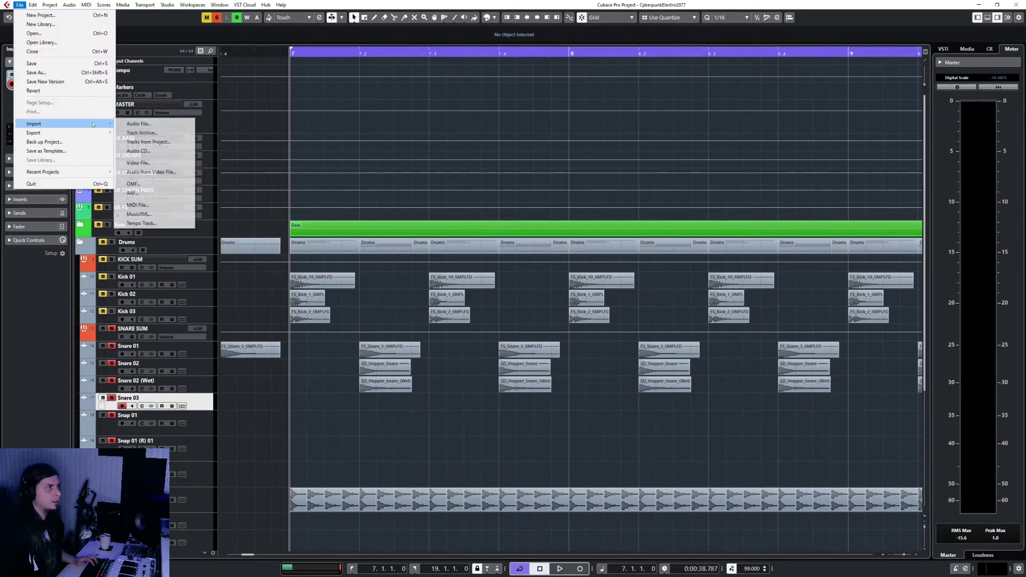
pyautogui.click(129, 124)
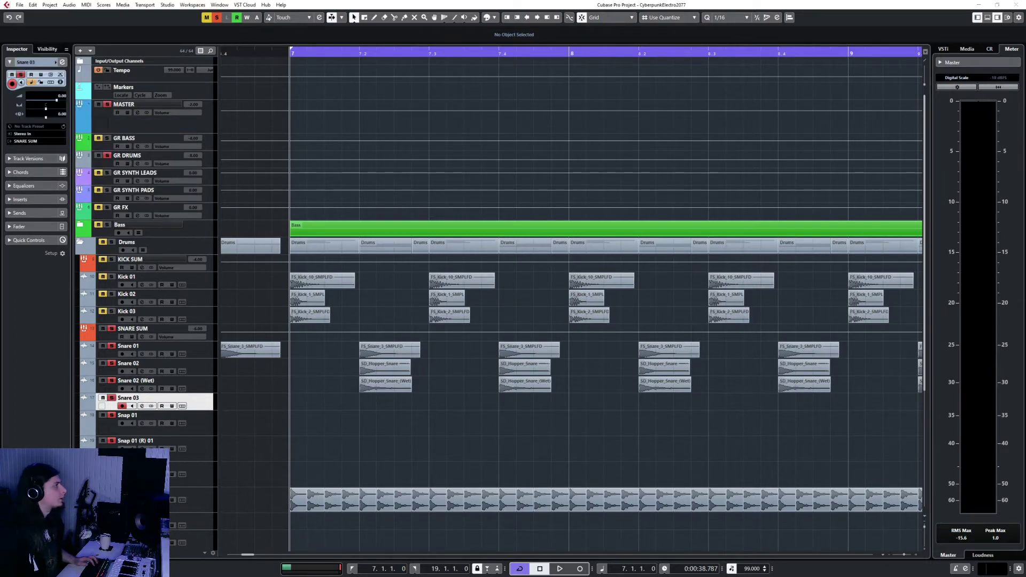
pyautogui.moveTo(0, 94); pyautogui.dragTo(0, 175)
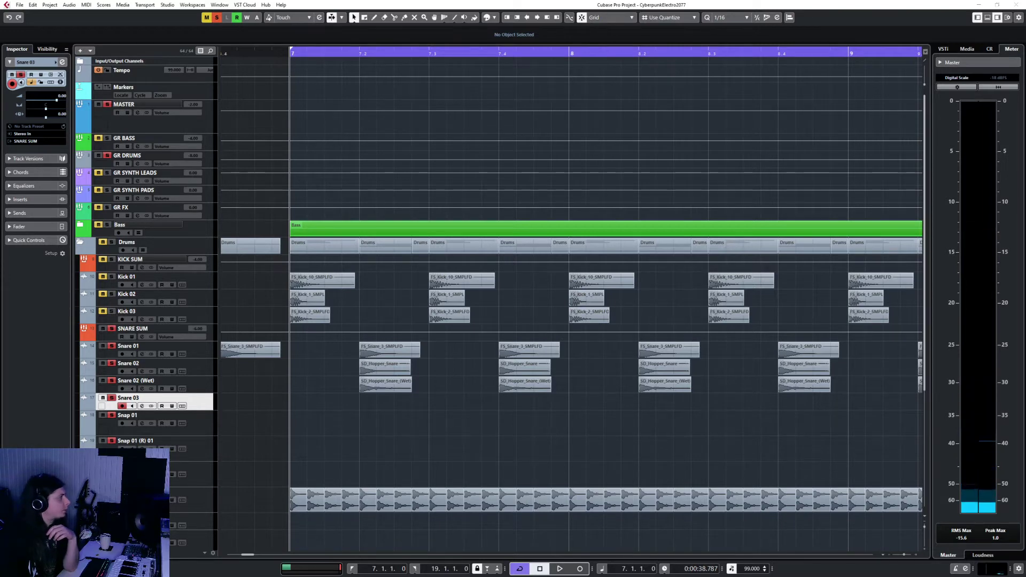
pyautogui.hotkey('ctrl', 'v')
pyautogui.moveTo(381, 405)
pyautogui.mouseDown()
pyautogui.moveTo(474, 399)
pyautogui.moveTo(390, 397)
pyautogui.mouseUp()
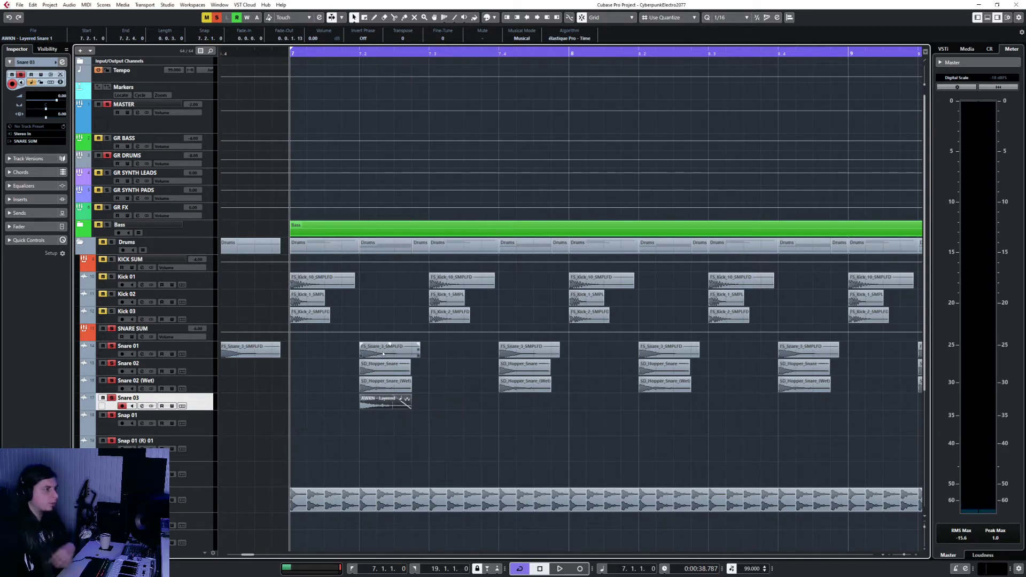
# Paste copies of the Snare 03 event at 7.4.1, 8.2.1 and 8.4.1
pyautogui.click(490, 51)
pyautogui.hotkey('ctrl', 'v')
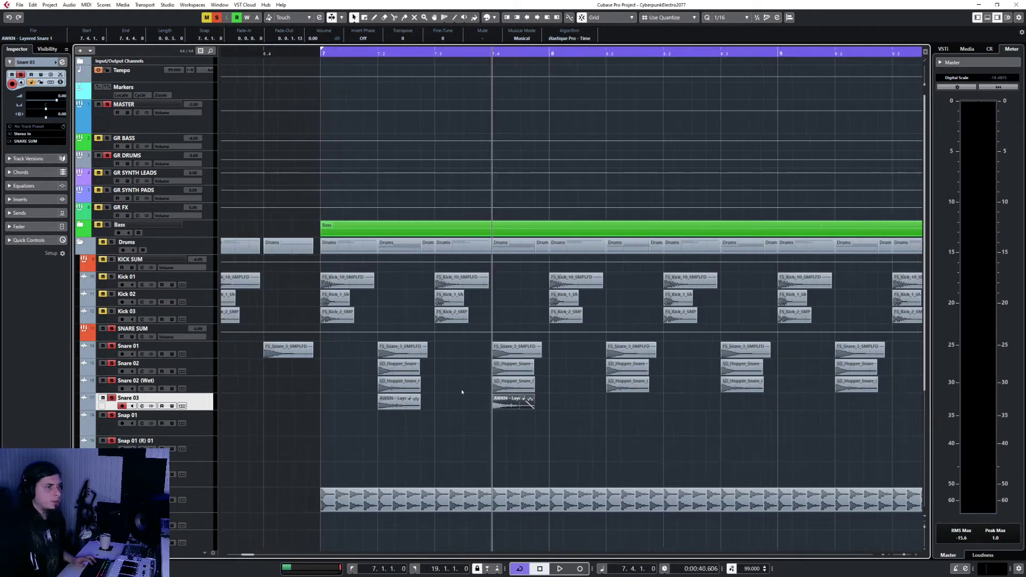
pyautogui.press('g')
pyautogui.press('g')
pyautogui.press('g')
pyautogui.click(321, 52)
pyautogui.hotkey('ctrl', 'v')
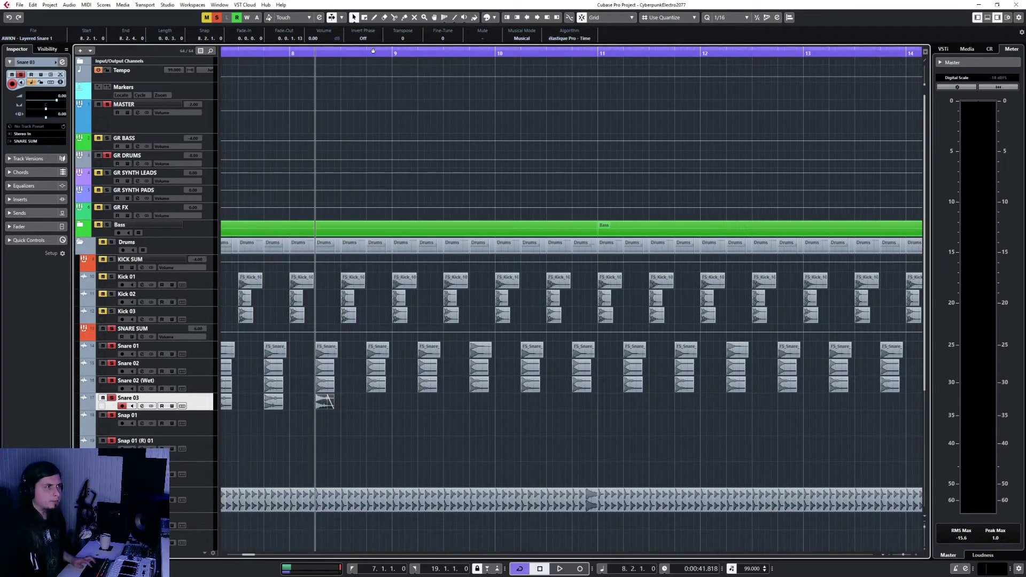
pyautogui.click(371, 52)
pyautogui.hotkey('ctrl', 'v')
pyautogui.press('g')
pyautogui.press('g')
# Duplicate the four Snare 03 events of bars 7 and 8 at 9.2.1, 11.2.1 and 13.2.1
pyautogui.moveTo(293, 423); pyautogui.dragTo(389, 396)
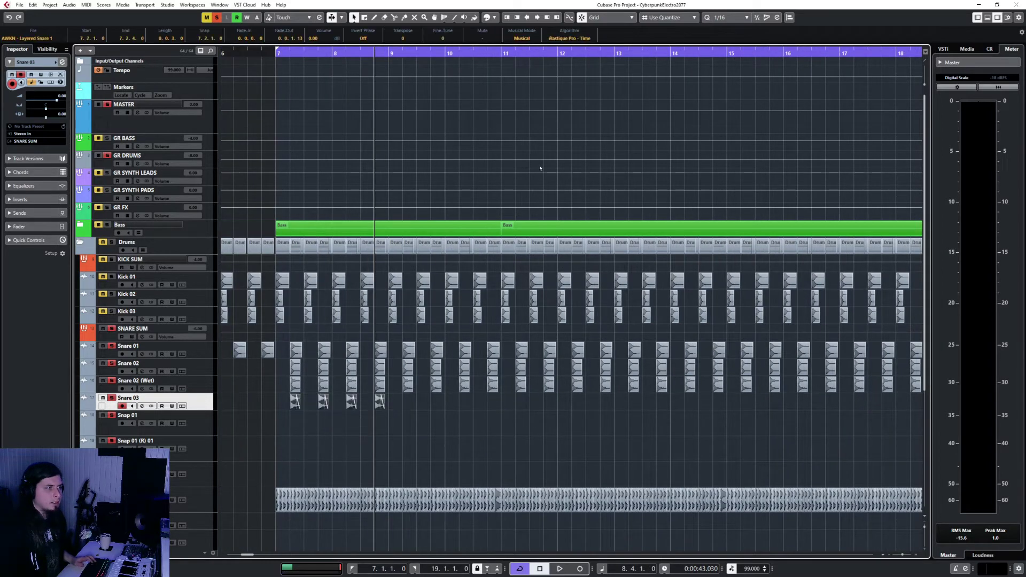
pyautogui.click(402, 52)
pyautogui.hotkey('ctrl', 'v')
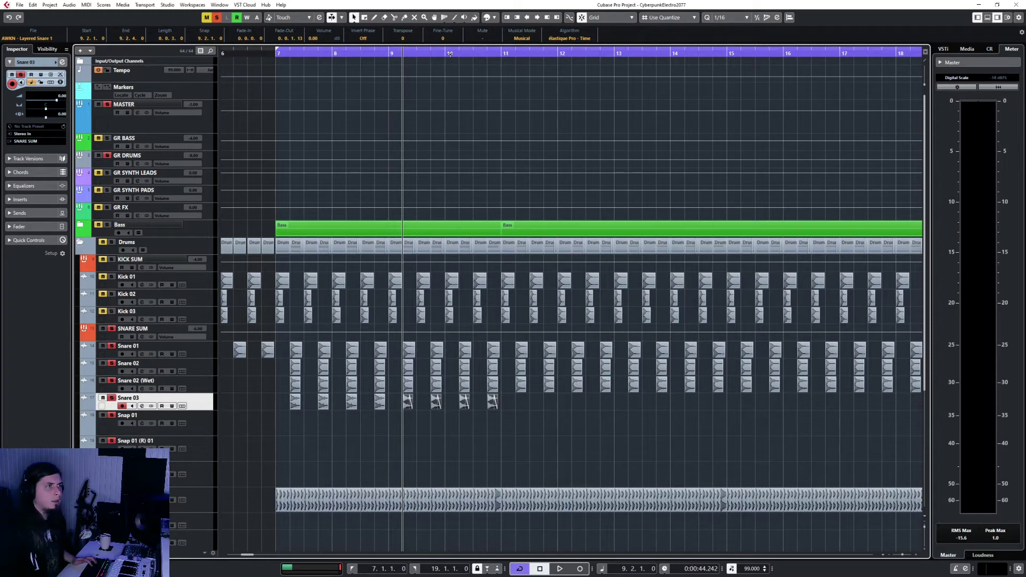
pyautogui.click(515, 51)
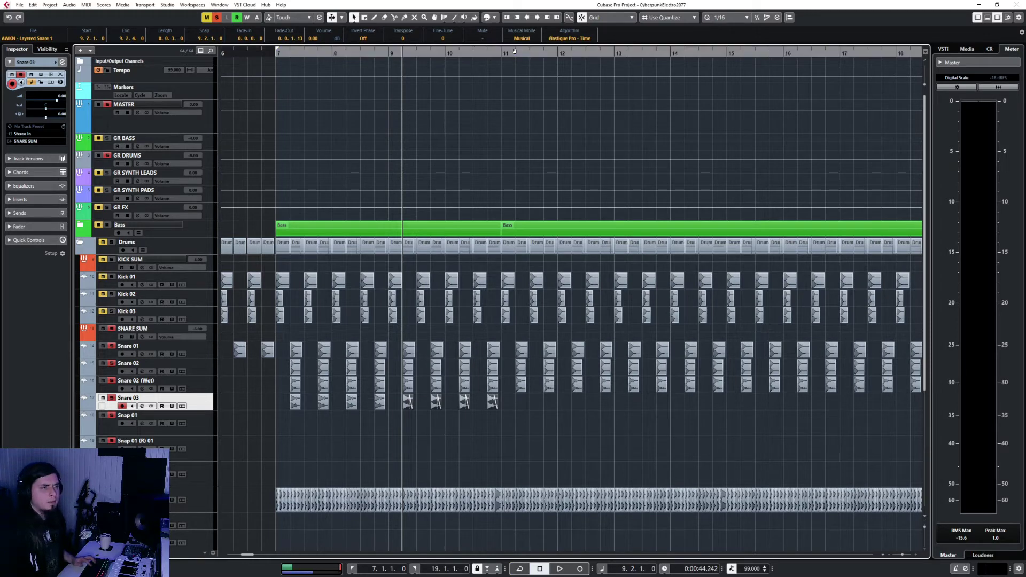
pyautogui.click(513, 51)
pyautogui.click(515, 54)
pyautogui.hotkey('ctrl', 'v')
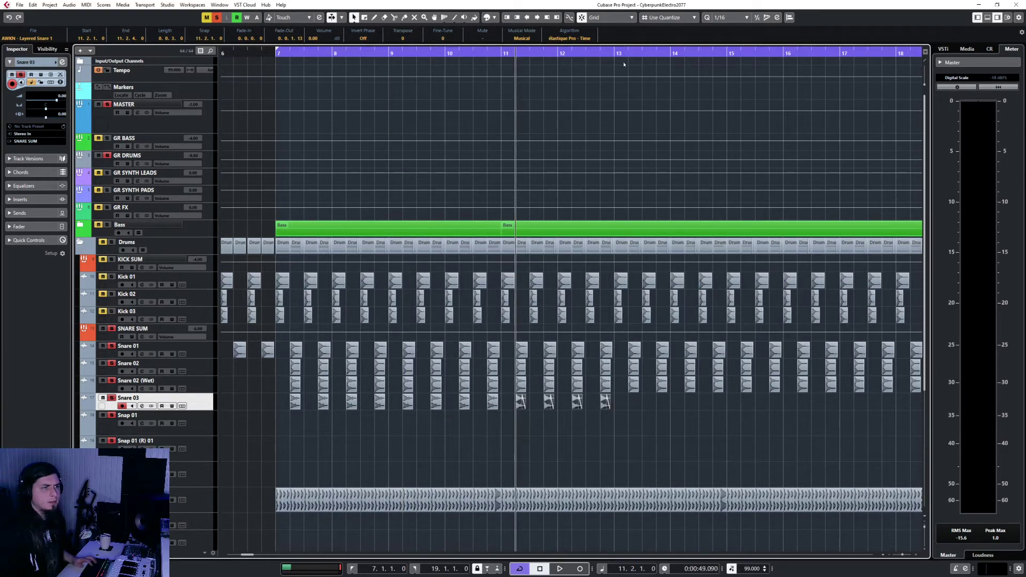
pyautogui.click(628, 55)
pyautogui.hotkey('ctrl', 'v')
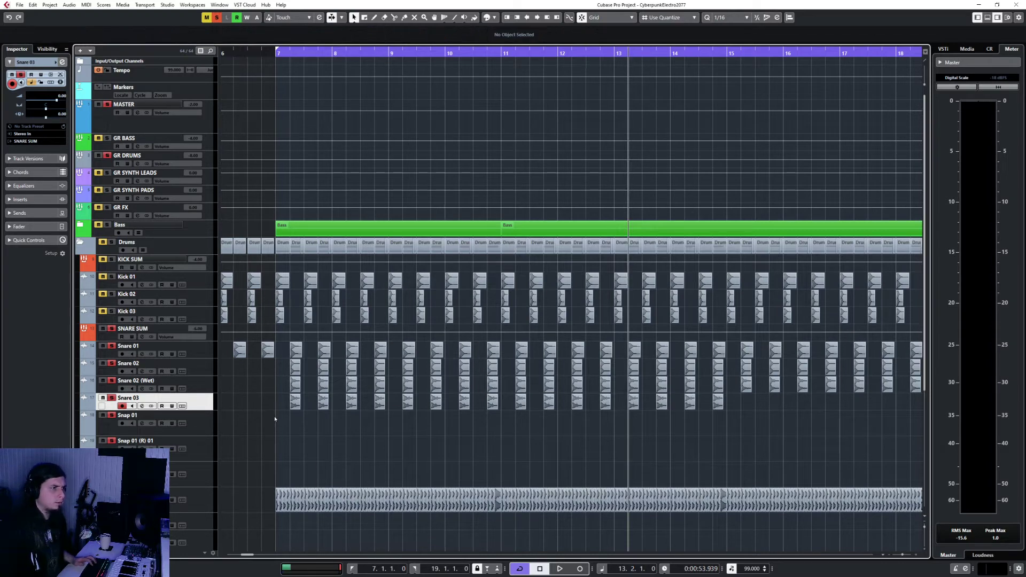
# Duplicate all Snare 03 events at 15.2.1 and delete the surplus copies from bar 19 onward
pyautogui.moveTo(273, 416); pyautogui.dragTo(794, 397)
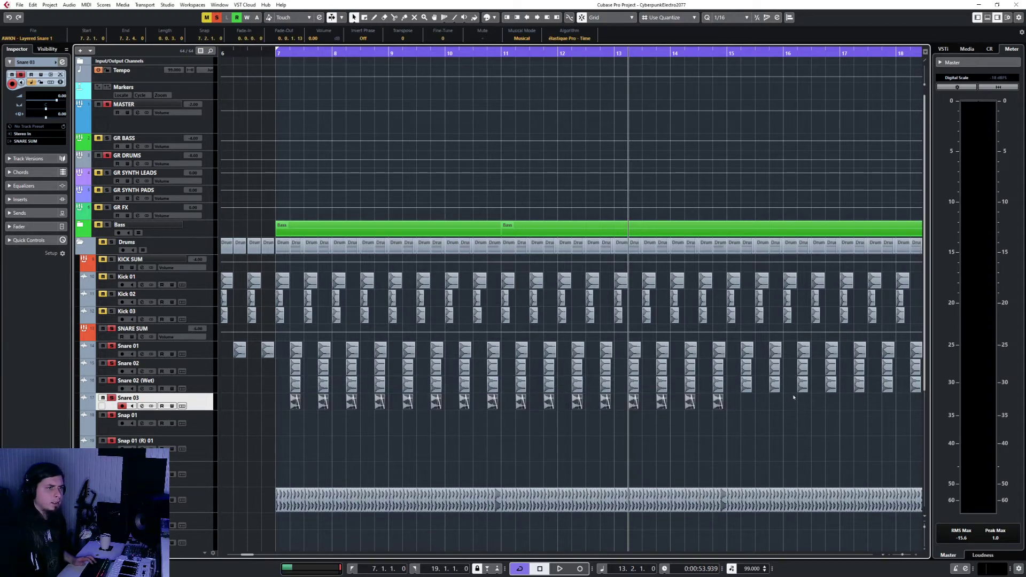
pyautogui.click(741, 53)
pyautogui.hotkey('ctrl', 'v')
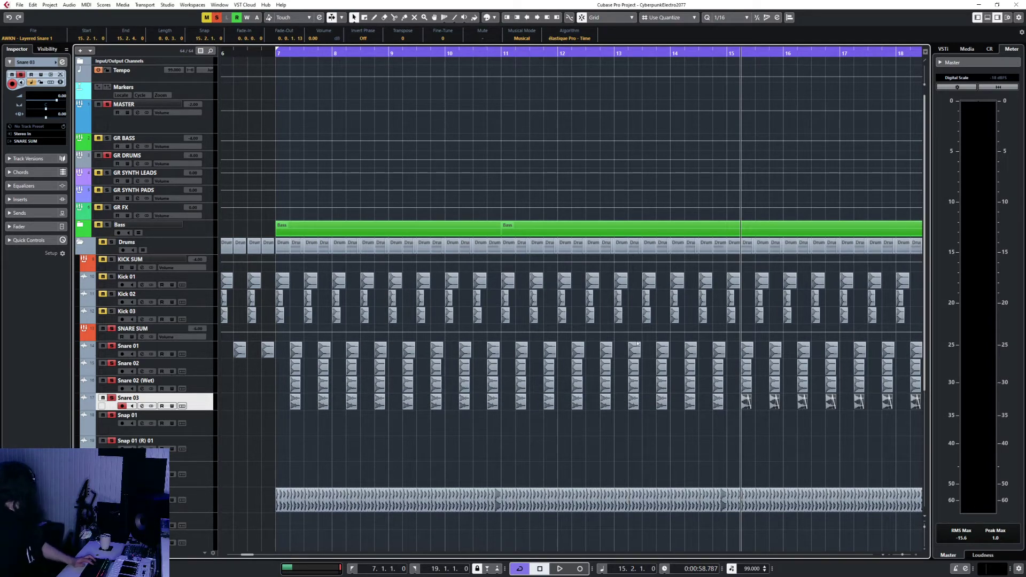
pyautogui.hscroll(8, 613, 409)
pyautogui.hscroll(-8, 614, 407)
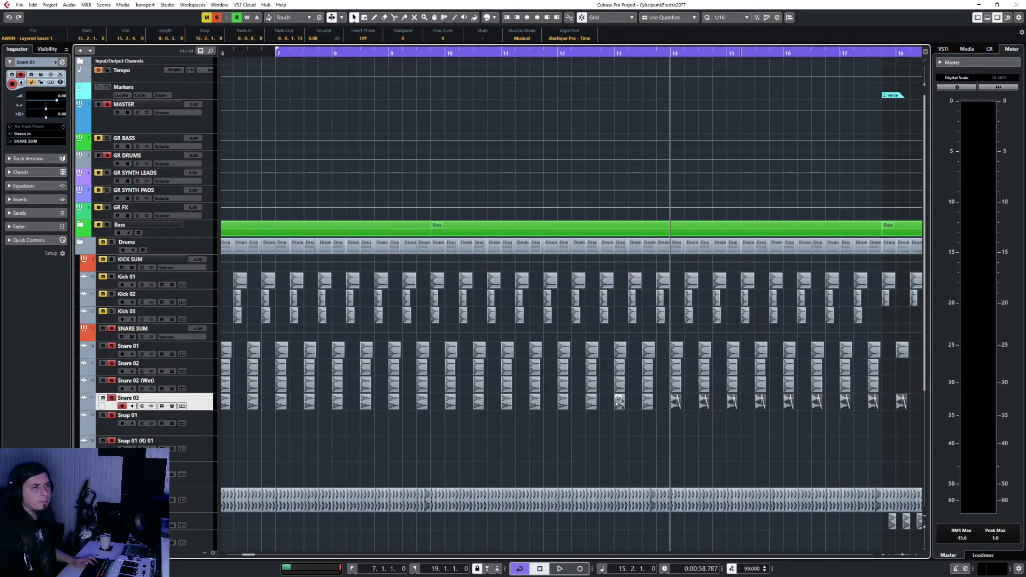
pyautogui.hscroll(8, 618, 404)
pyautogui.moveTo(720, 386); pyautogui.dragTo(465, 414)
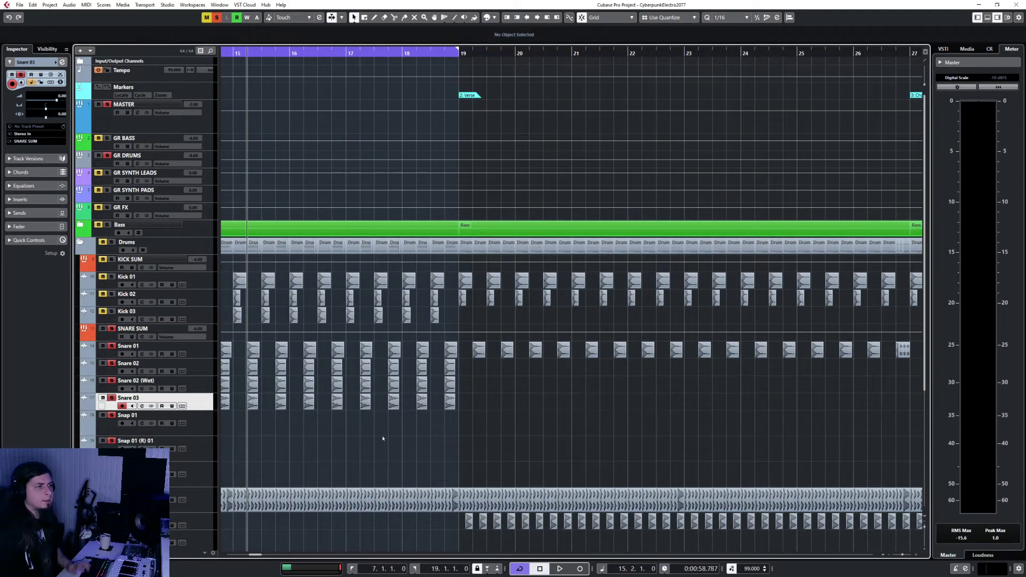
# Play the layered snares from bar 7 and lower Snare 03 to about -14.5 dB in the mixer
pyautogui.hscroll(-14, 381, 428)
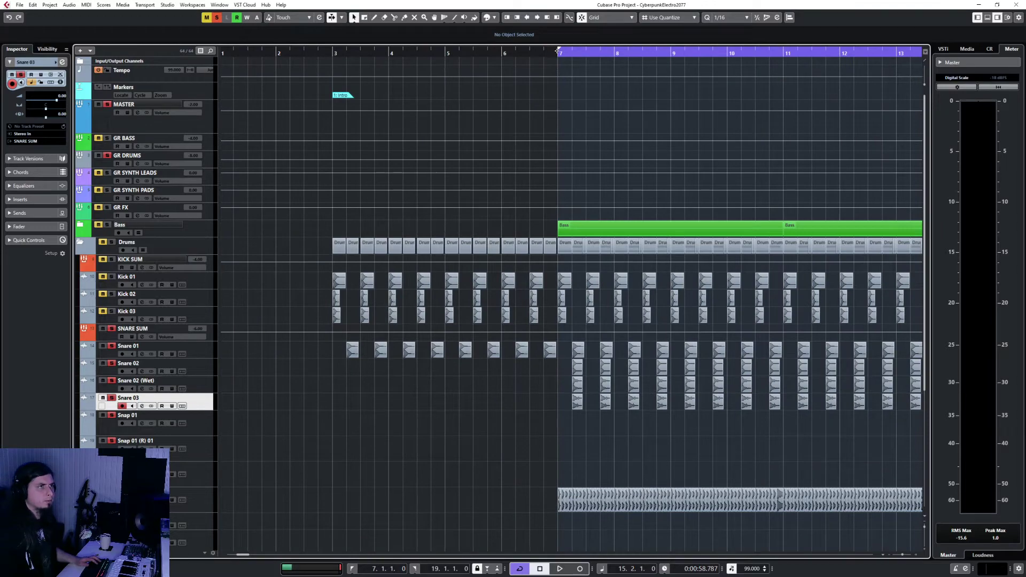
pyautogui.click(558, 50)
pyautogui.press('space')
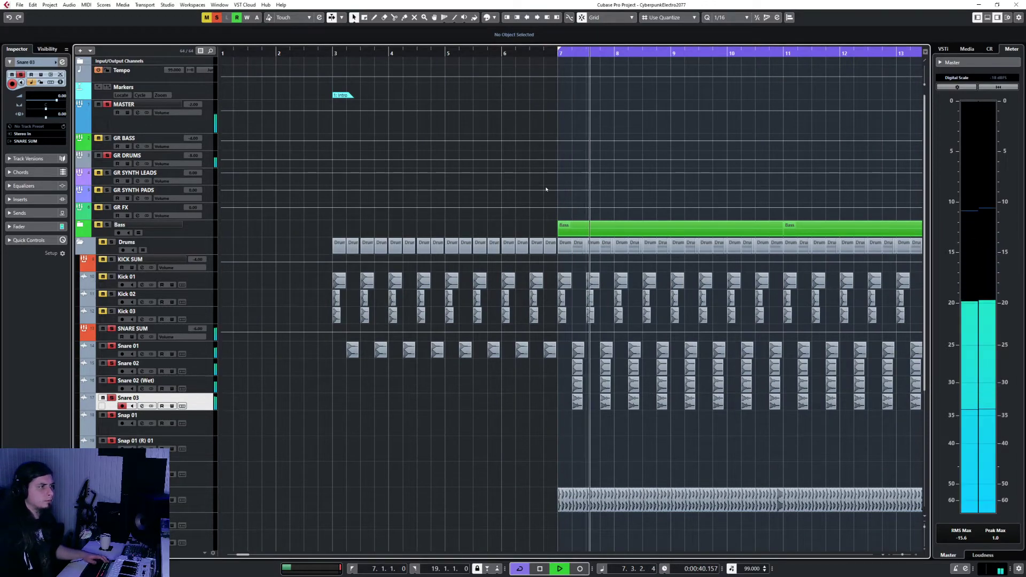
pyautogui.press('F3')
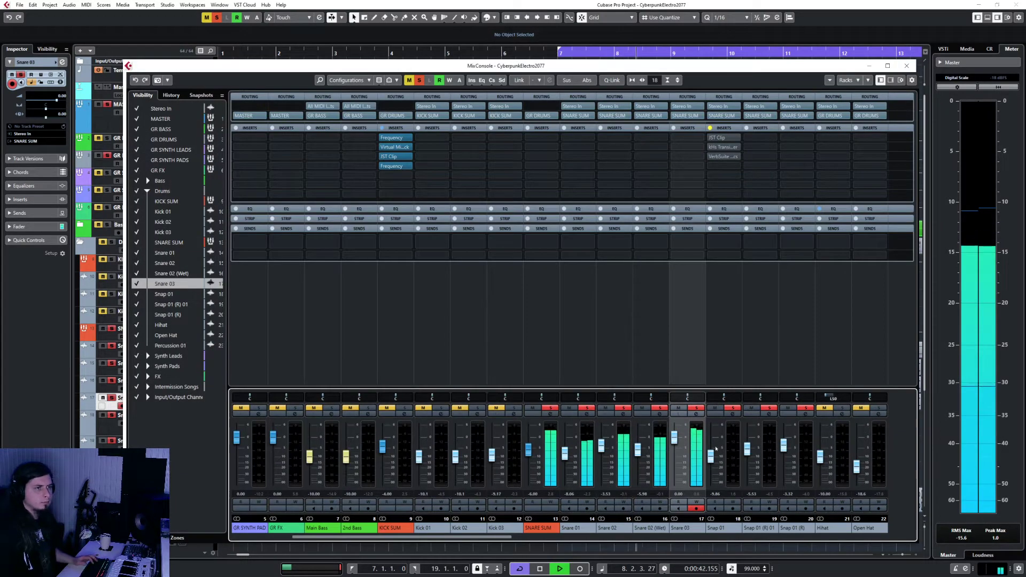
pyautogui.moveTo(675, 437); pyautogui.dragTo(681, 459)
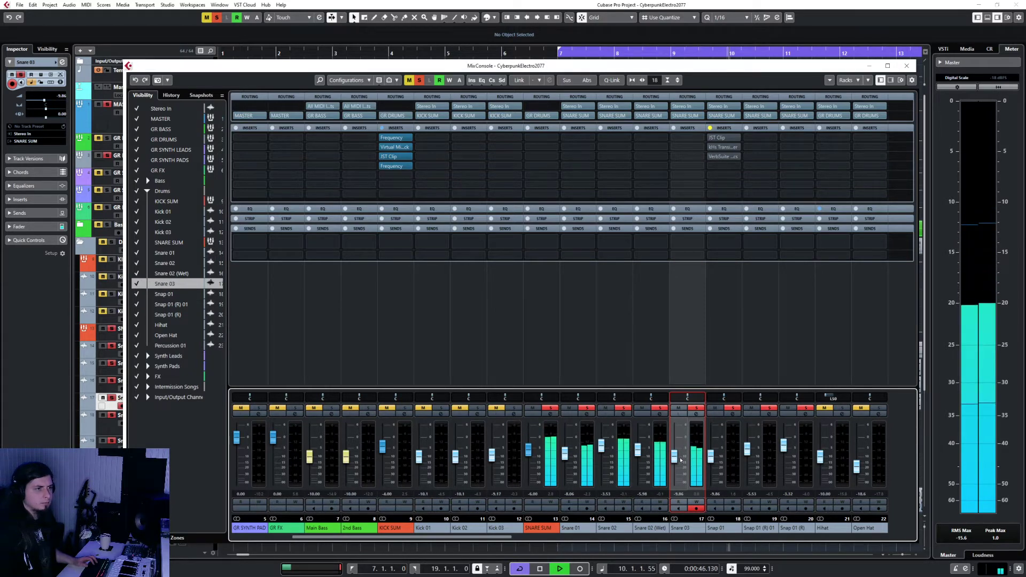
pyautogui.moveTo(681, 460); pyautogui.dragTo(681, 467)
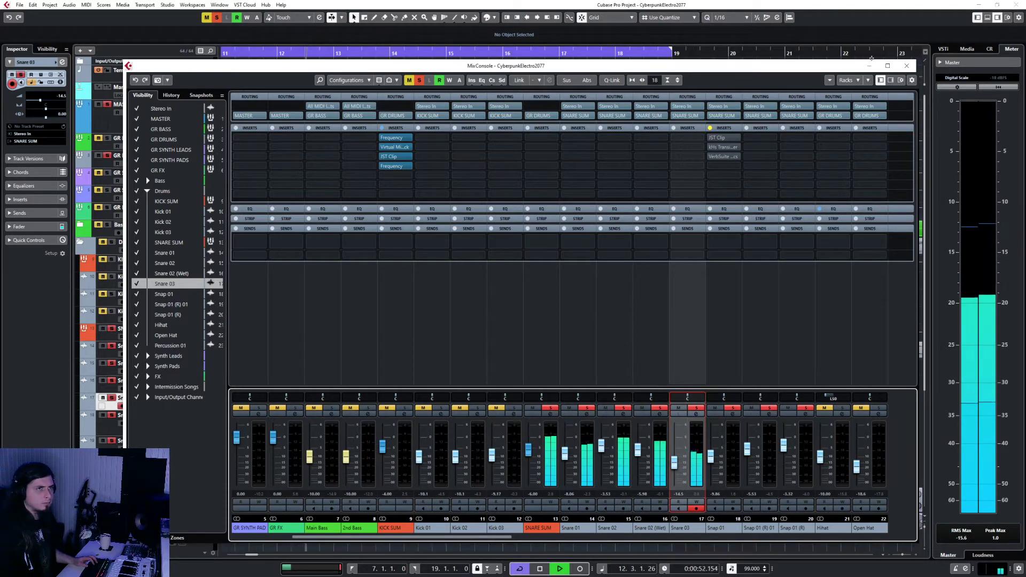
pyautogui.click(907, 65)
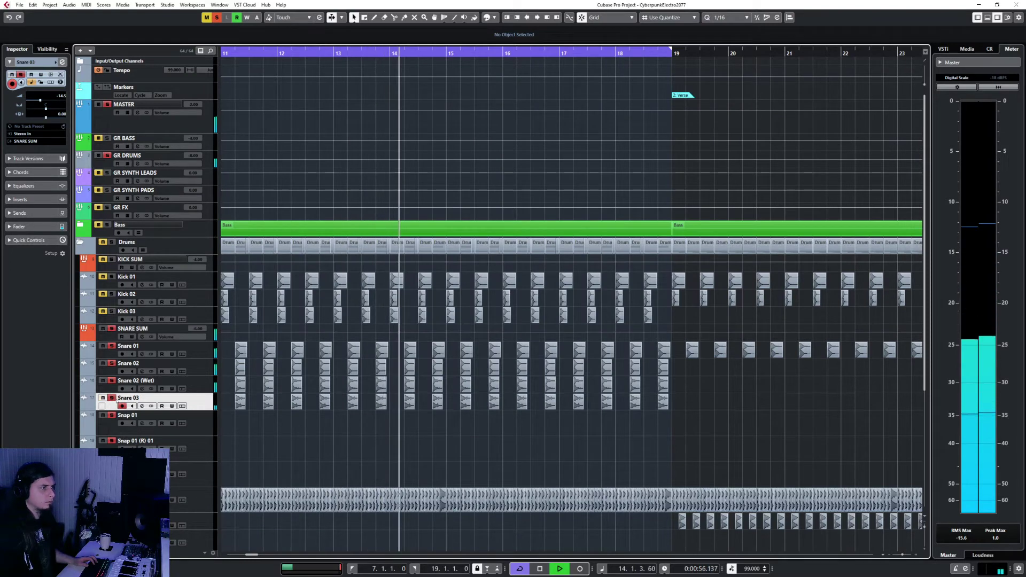
pyautogui.press('space')
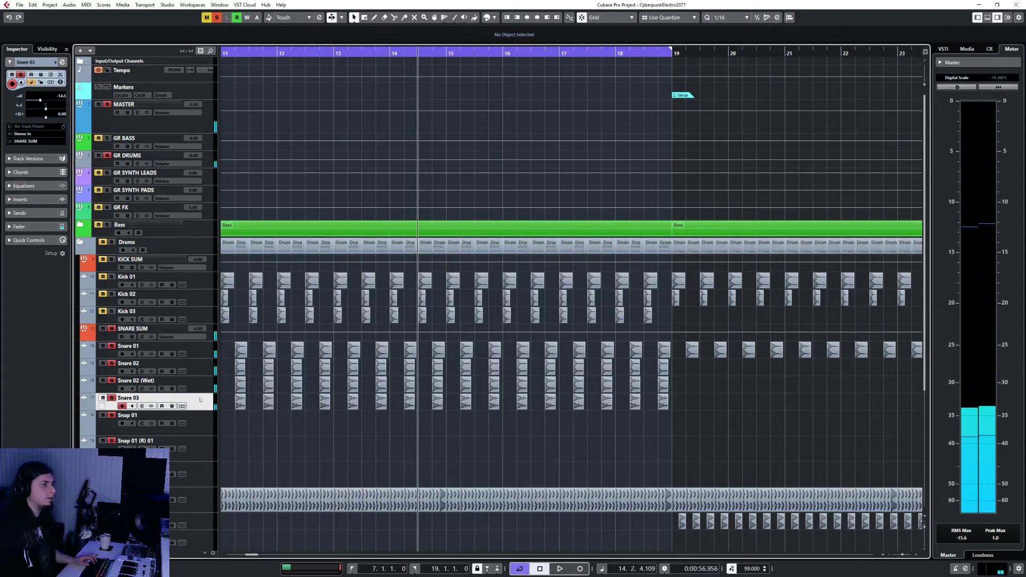
# Add one stereo audio track named Snare 04 directly below Snare 03, with its output set to Stereo Out
pyautogui.scroll(-3, 240, 368)
pyautogui.hscroll(-5, 288, 341)
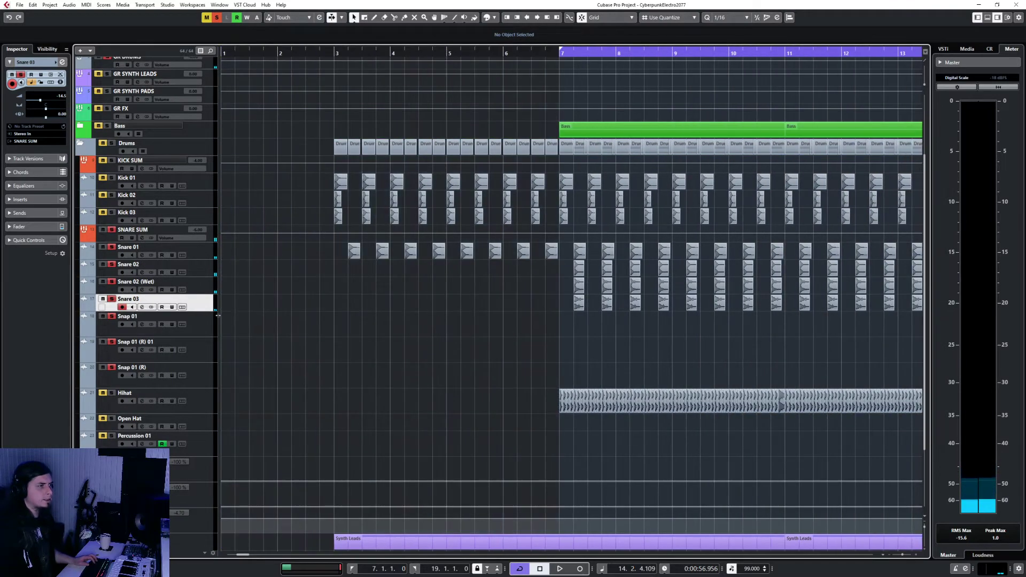
pyautogui.rightClick(209, 308)
pyautogui.moveTo(213, 308)
pyautogui.click(369, 309)
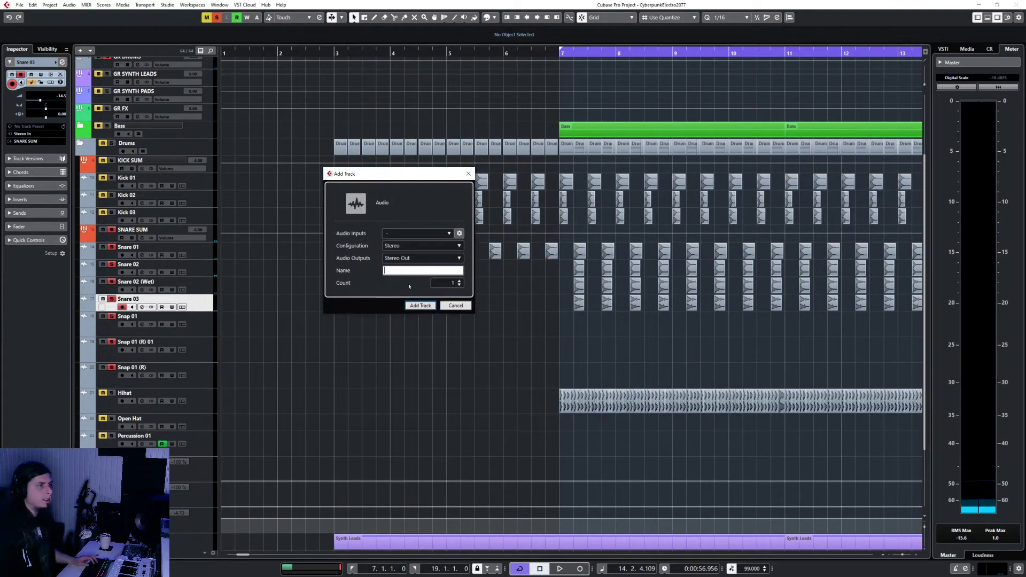
pyautogui.write('Snare 0')
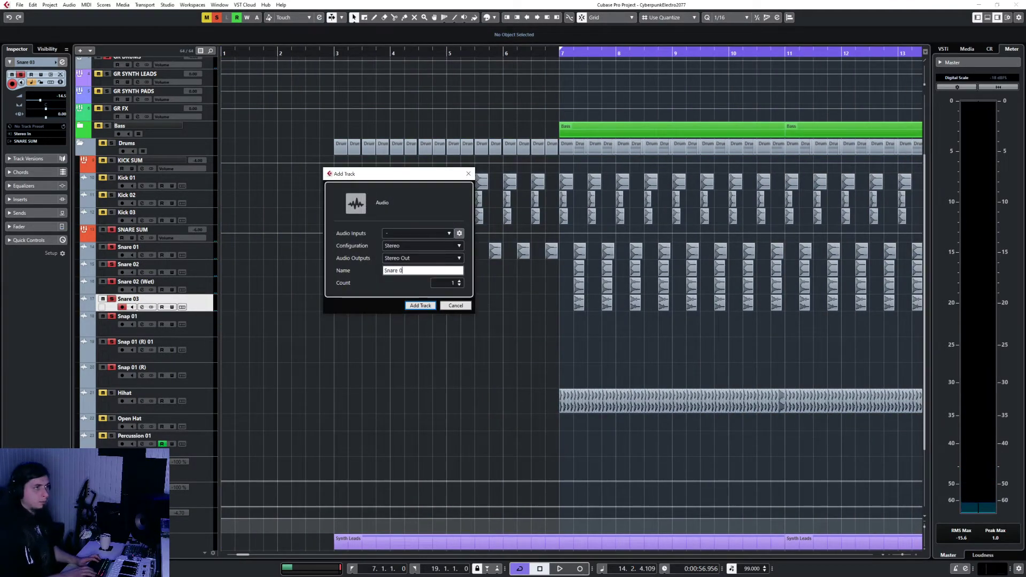
pyautogui.write('4')
pyautogui.press('Return')
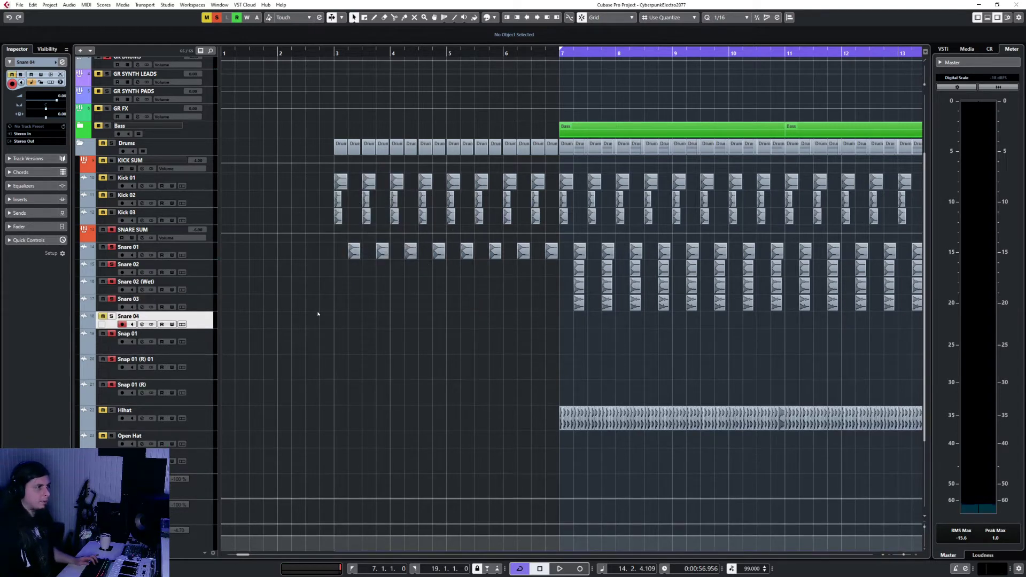
# Route Snare 04's output to the SNARE SUM group and solo the track
pyautogui.click(24, 142)
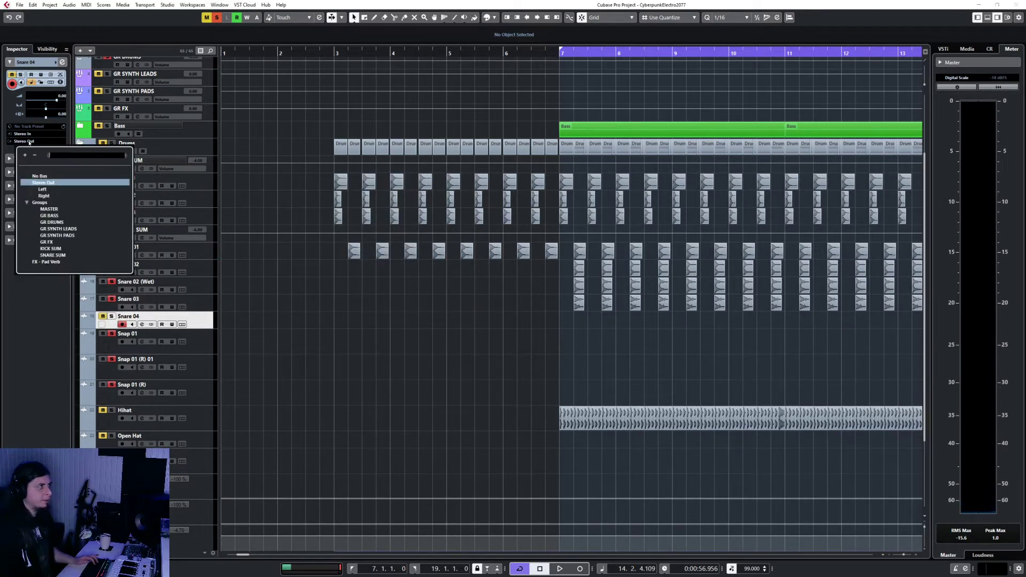
pyautogui.write('snare')
pyautogui.press('Return')
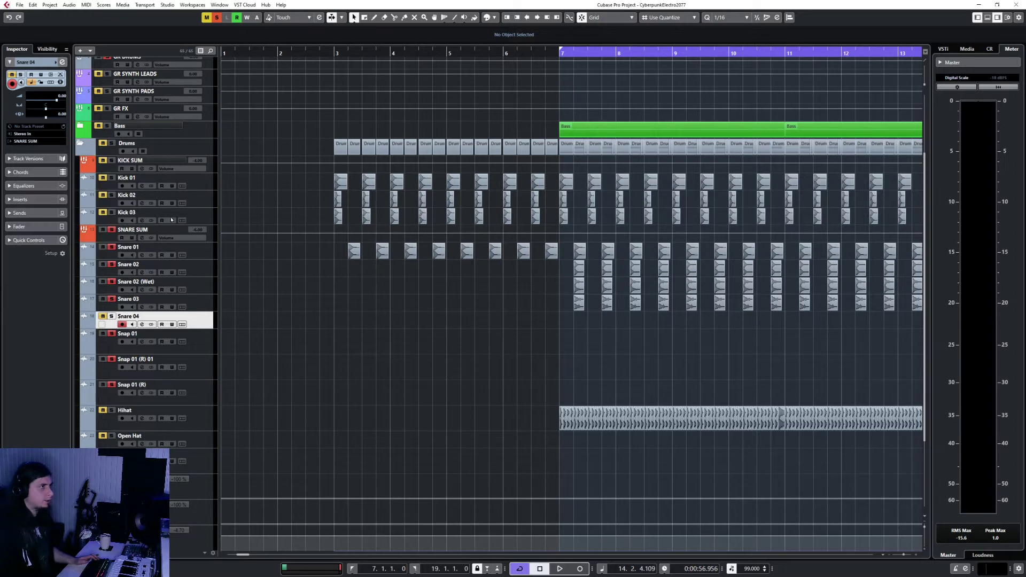
pyautogui.click(111, 317)
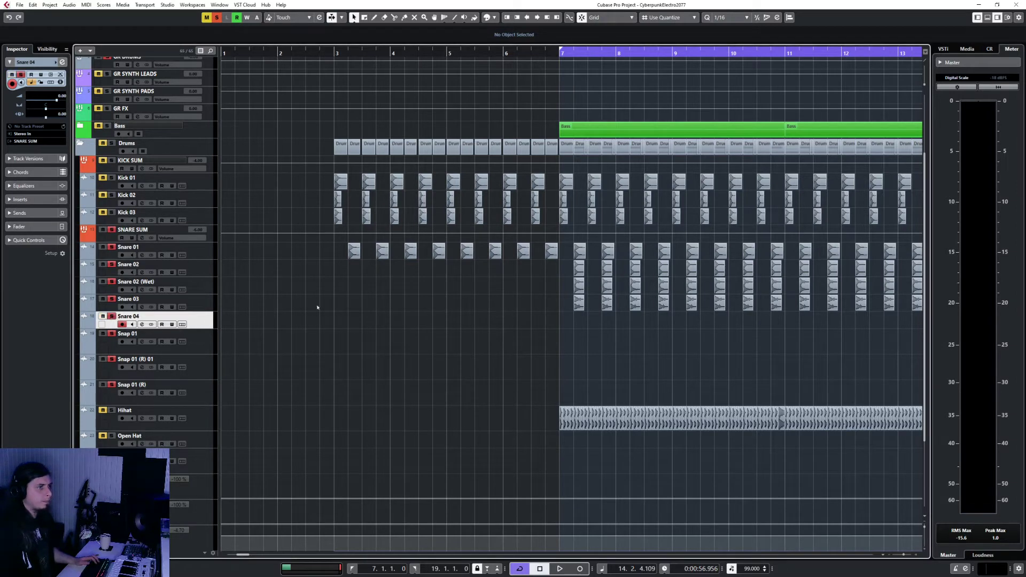
# Set the quantize grid to 1/4 and place the project cursor at 7.2.1
pyautogui.click(561, 51)
pyautogui.click(571, 53)
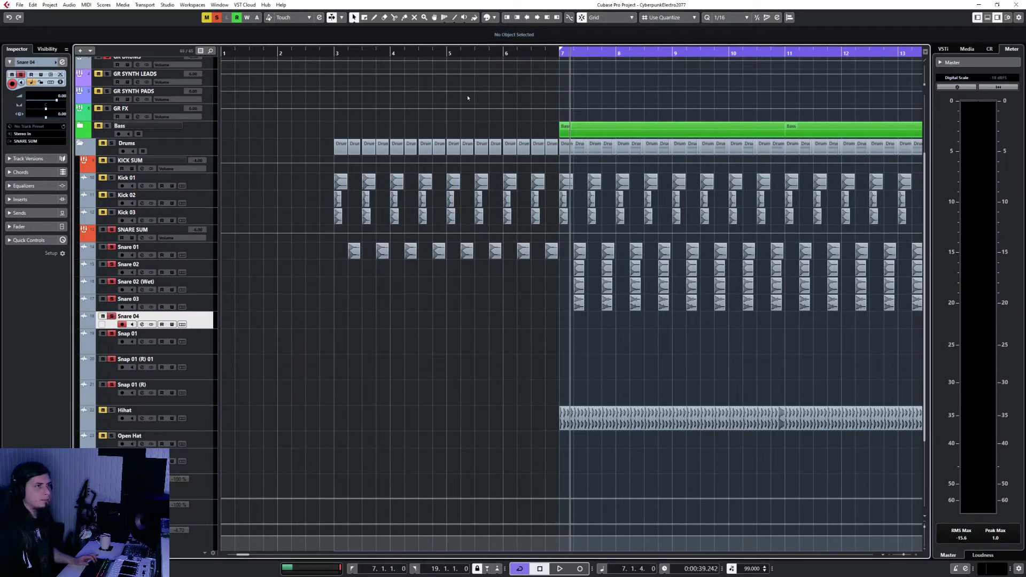
pyautogui.click(732, 19)
pyautogui.click(733, 46)
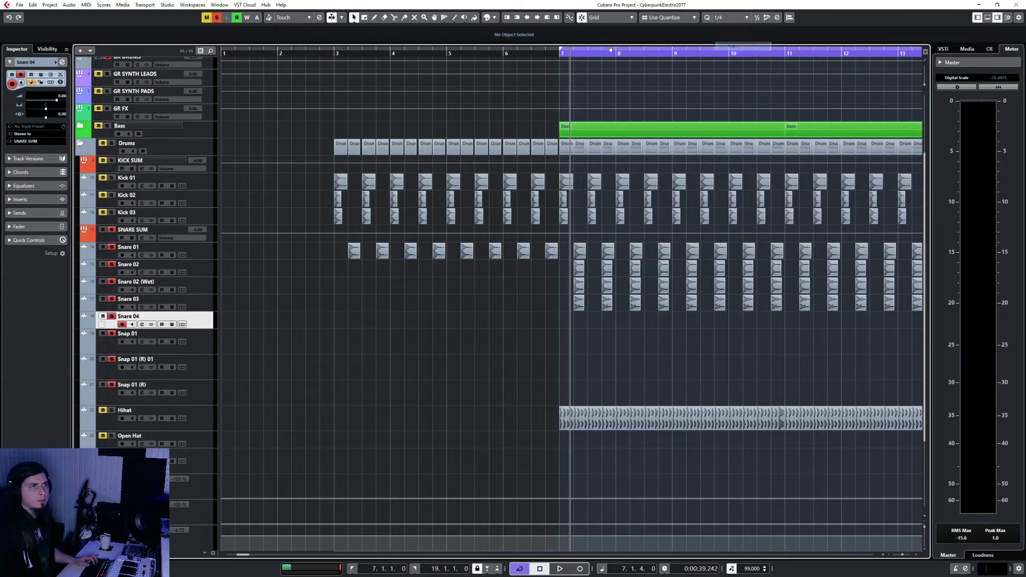
pyautogui.click(572, 53)
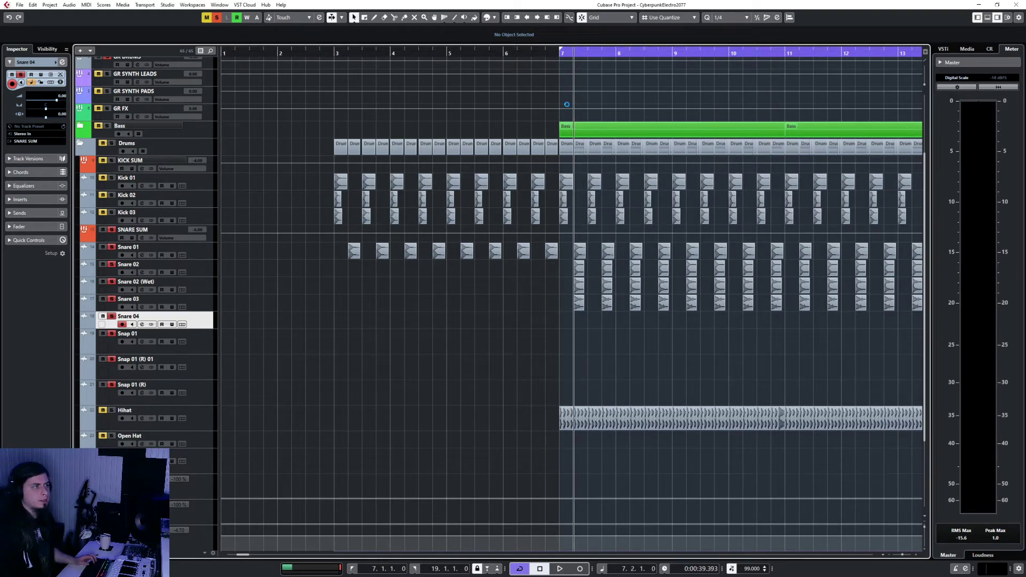
# Import the SPATS - Snare 20 audio sample onto the Snare 04 track at 7.2.1
pyautogui.click(19, 5)
pyautogui.moveTo(80, 122)
pyautogui.click(139, 124)
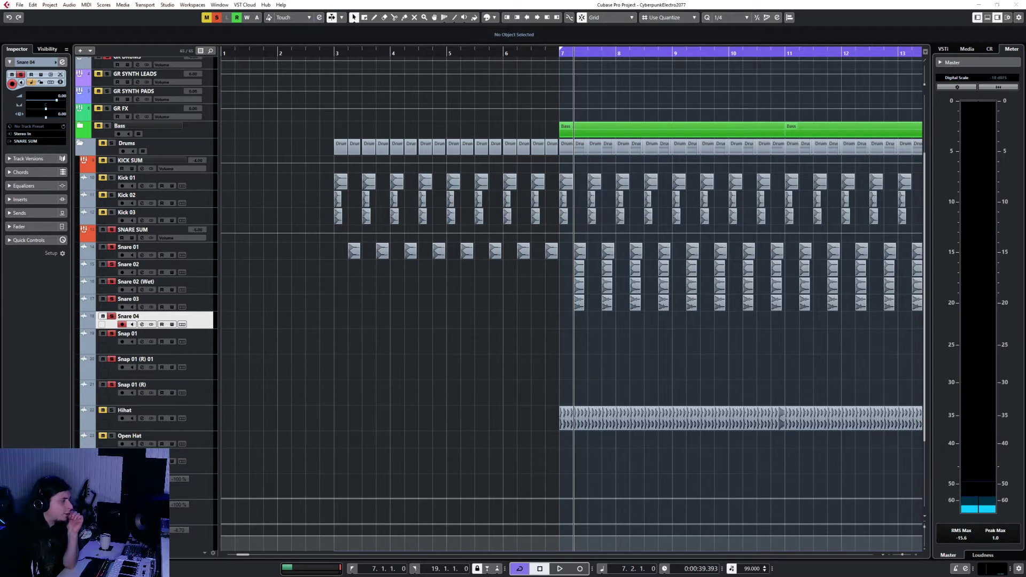
pyautogui.hotkey('ctrl', 'v')
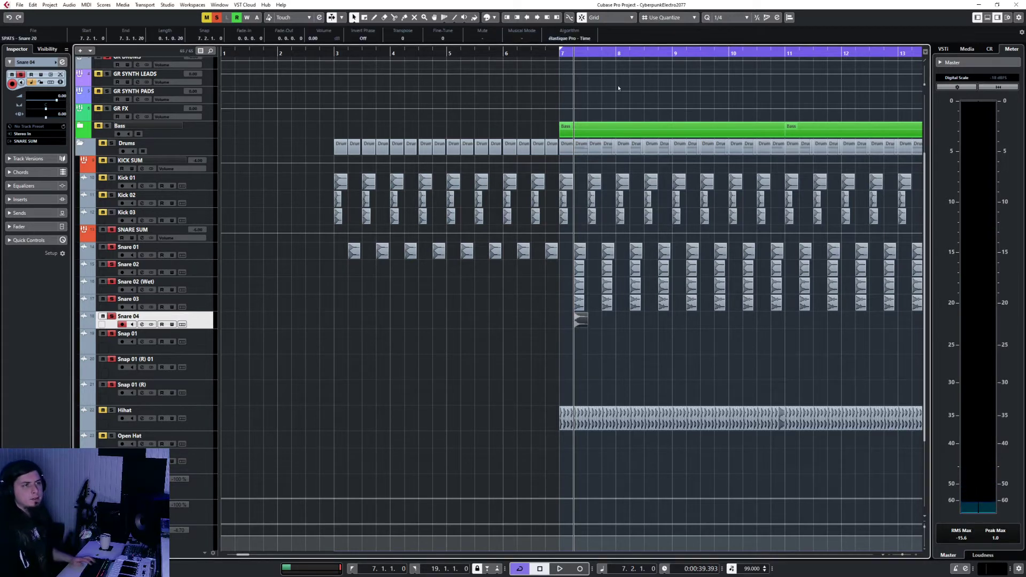
# Paste copies of the Snare 20 event on Snare 04 at beats 2 and 4 of each bar, from 7.4.1 to 10.4.1
pyautogui.click(601, 55)
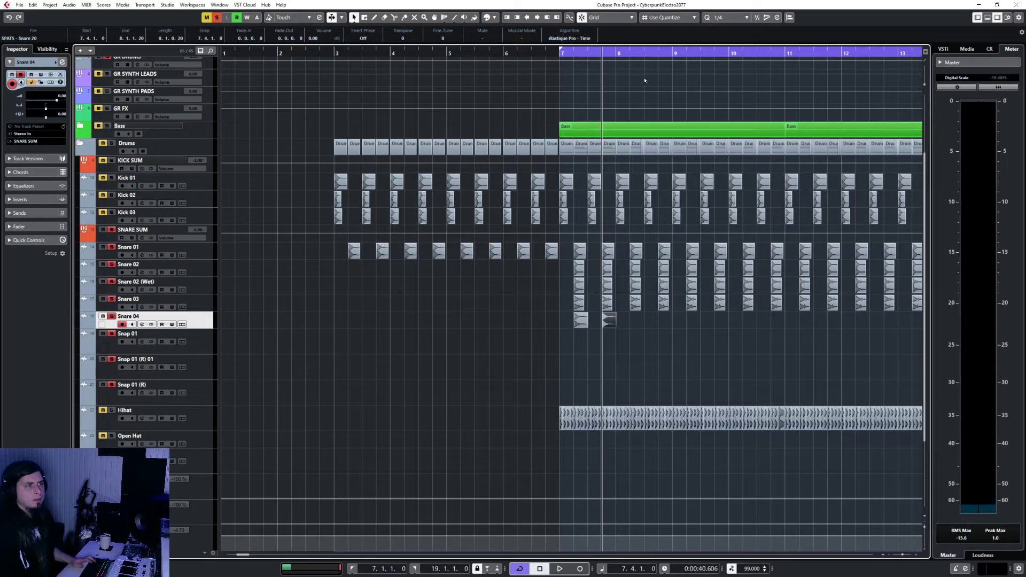
pyautogui.click(630, 53)
pyautogui.hotkey('ctrl', 'v')
pyautogui.click(658, 53)
pyautogui.hotkey('ctrl', 'v')
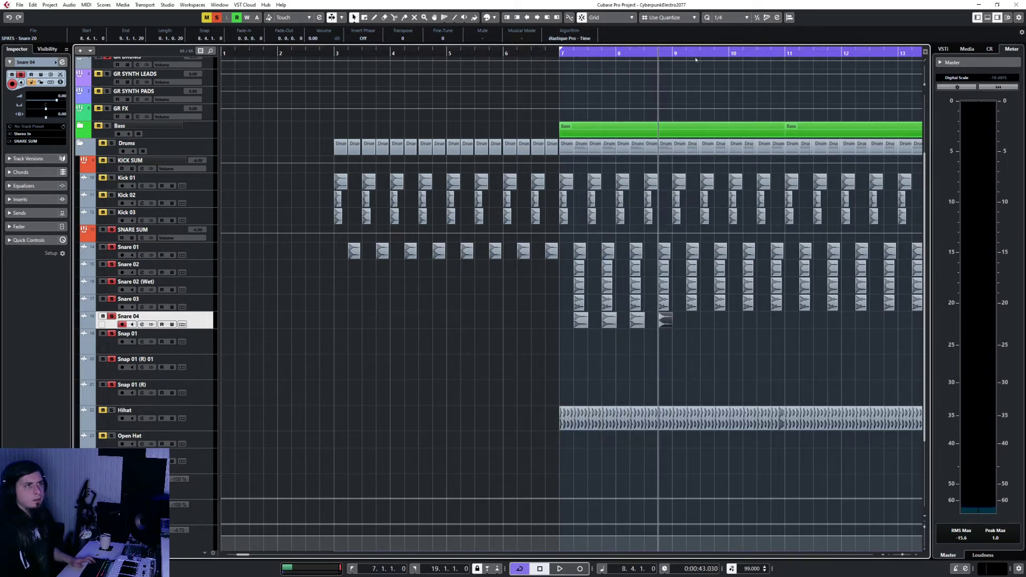
pyautogui.click(686, 55)
pyautogui.hotkey('ctrl', 'v')
pyautogui.click(716, 53)
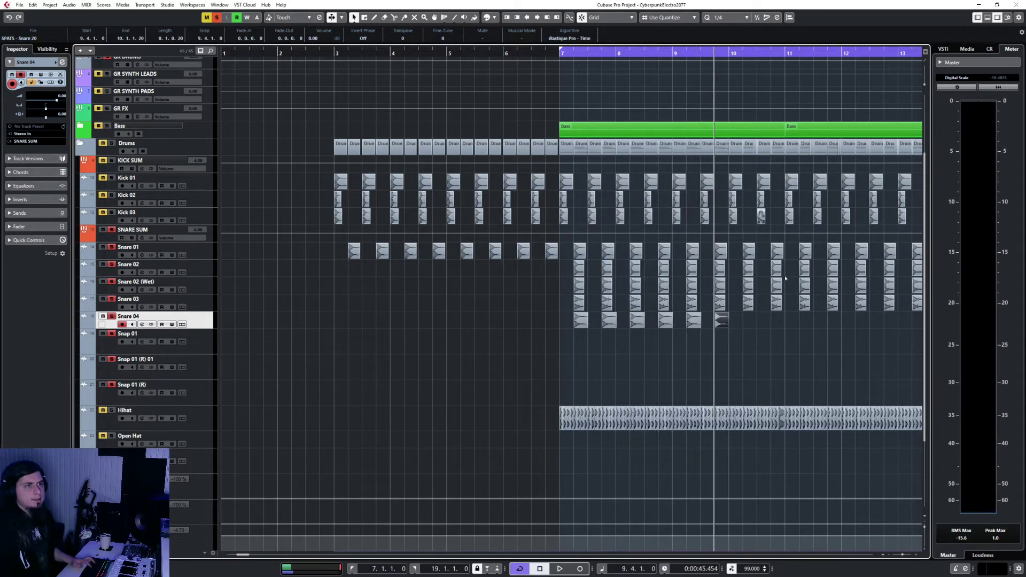
pyautogui.hotkey('ctrl', 'v')
pyautogui.hscroll(5, 699, 274)
pyautogui.click(464, 50)
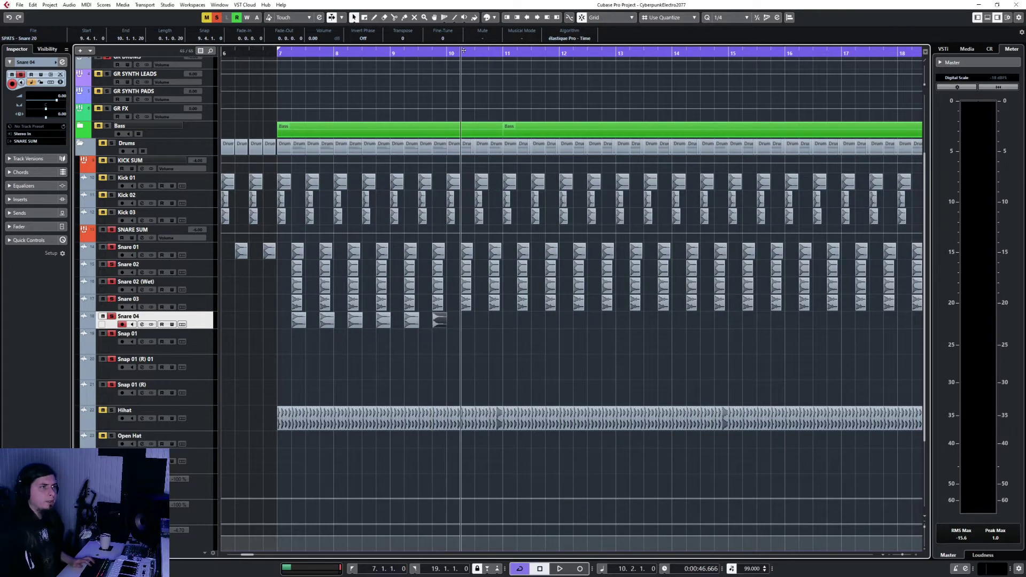
pyautogui.click(489, 50)
pyautogui.hotkey('ctrl', 'v')
# Copy the Snare 04 events in bars 7 to 10 and paste the group at 11.2.1 and 15.2.1
pyautogui.moveTo(266, 330); pyautogui.dragTo(526, 322)
pyautogui.hotkey('ctrl', 'c')
pyautogui.click(517, 52)
pyautogui.hotkey('ctrl', 'v')
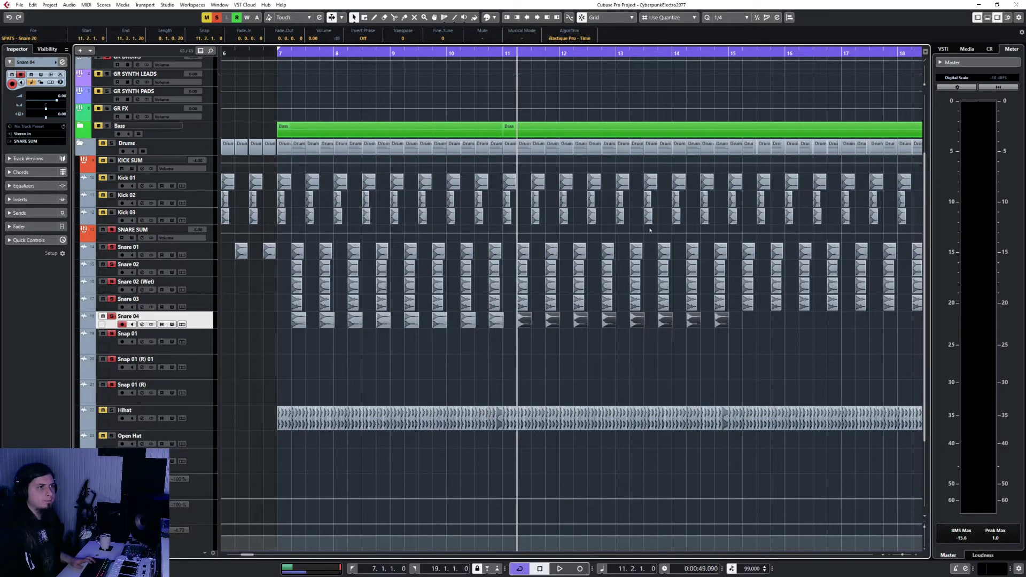
pyautogui.hscroll(5, 578, 261)
pyautogui.click(460, 50)
pyautogui.hotkey('ctrl', 'v')
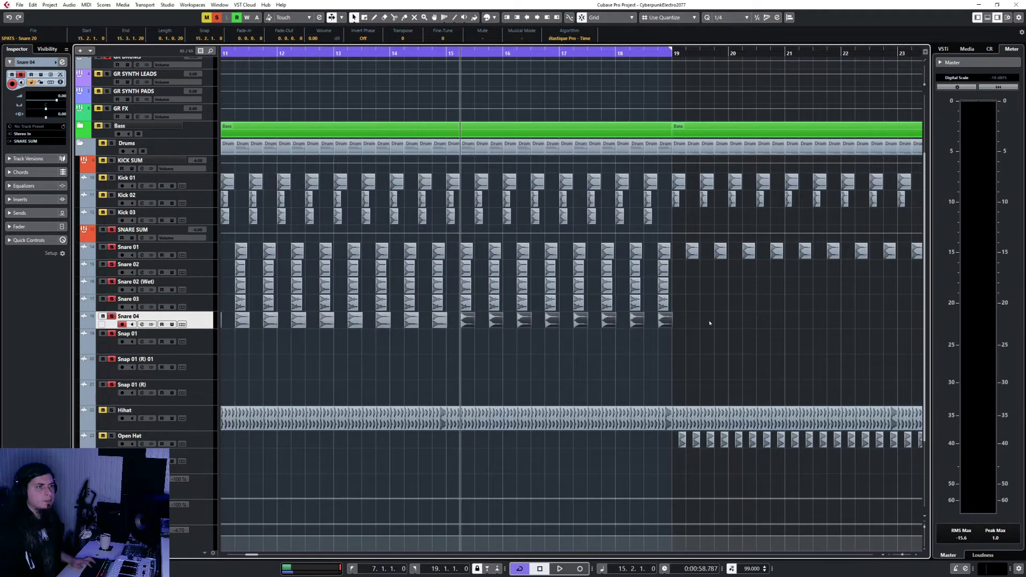
# Play the layered snares from bar 7 and lower Snare 04 to about -7.11 dB in the mixer
pyautogui.hscroll(-6, 690, 342)
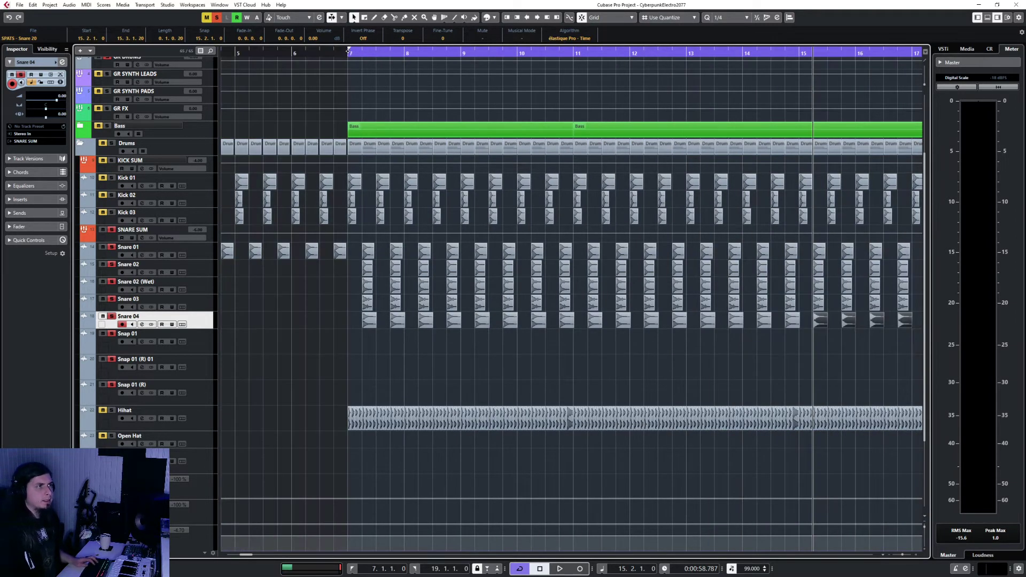
pyautogui.click(348, 51)
pyautogui.press('space')
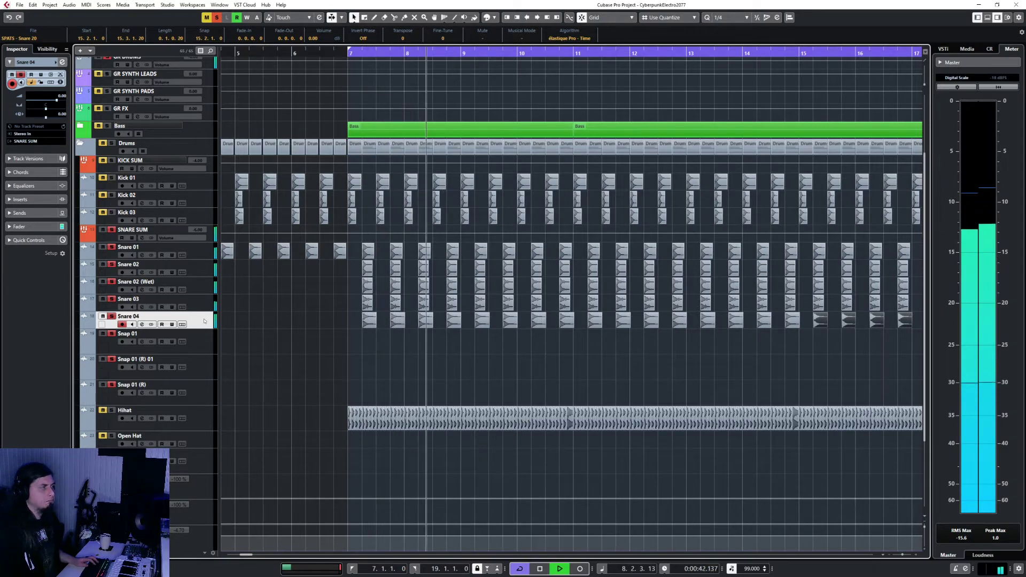
pyautogui.press('F3')
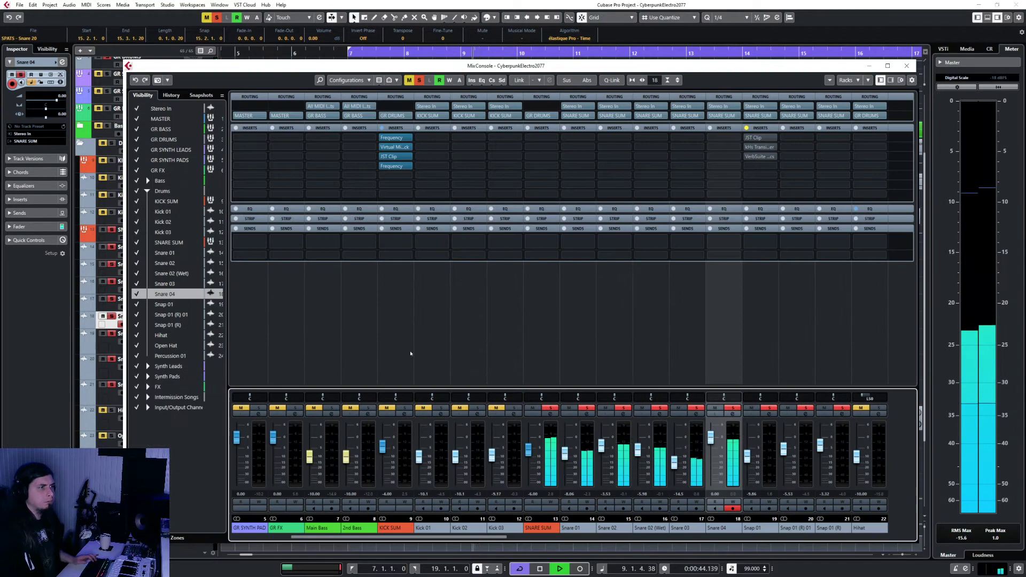
pyautogui.moveTo(711, 438); pyautogui.dragTo(711, 454)
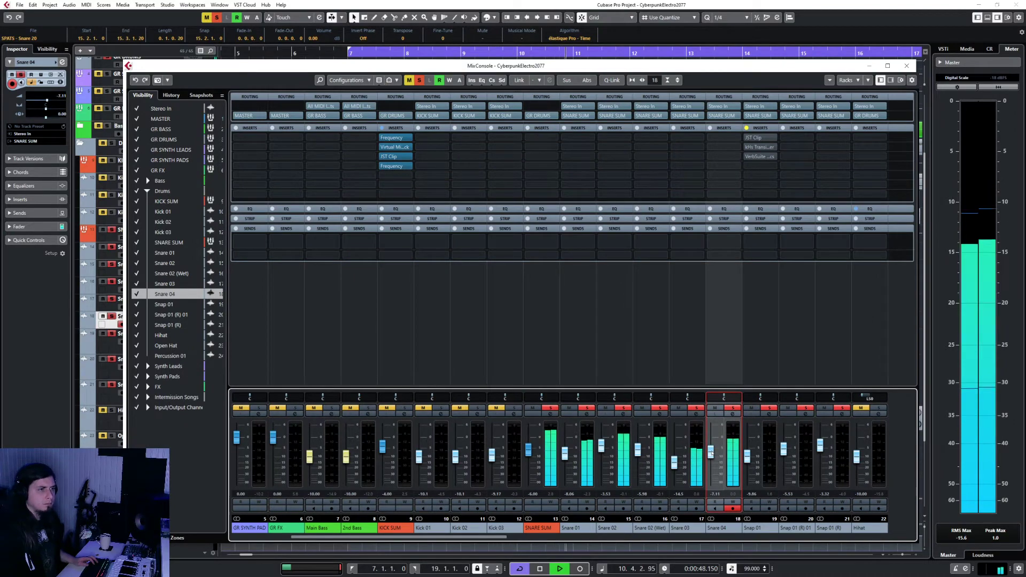
pyautogui.press('F3')
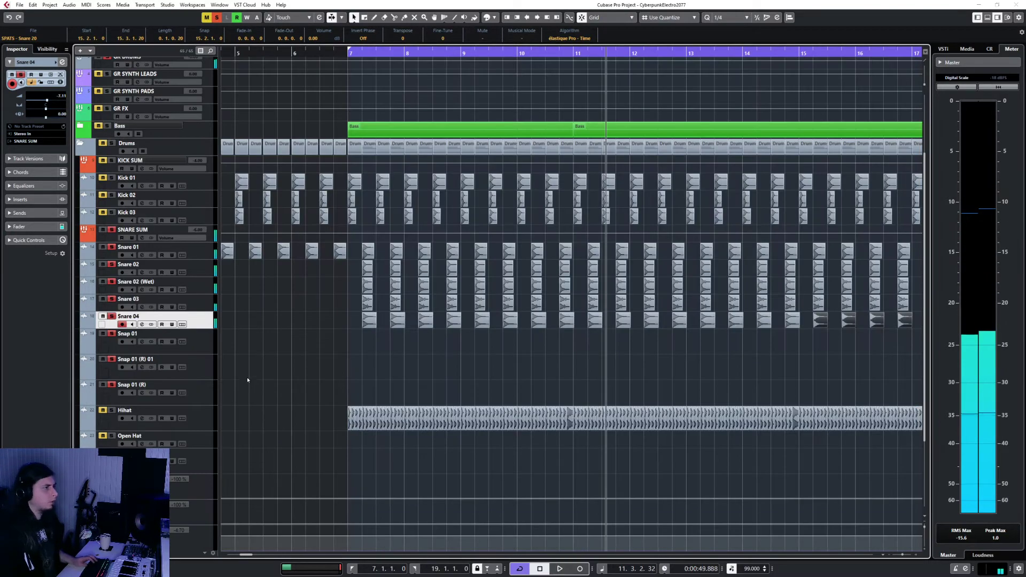
# Set up a new stereo effect track below Snare 04, created outside the folder, with its output routed to SNARE SUM
pyautogui.rightClick(204, 319)
pyautogui.moveTo(299, 323)
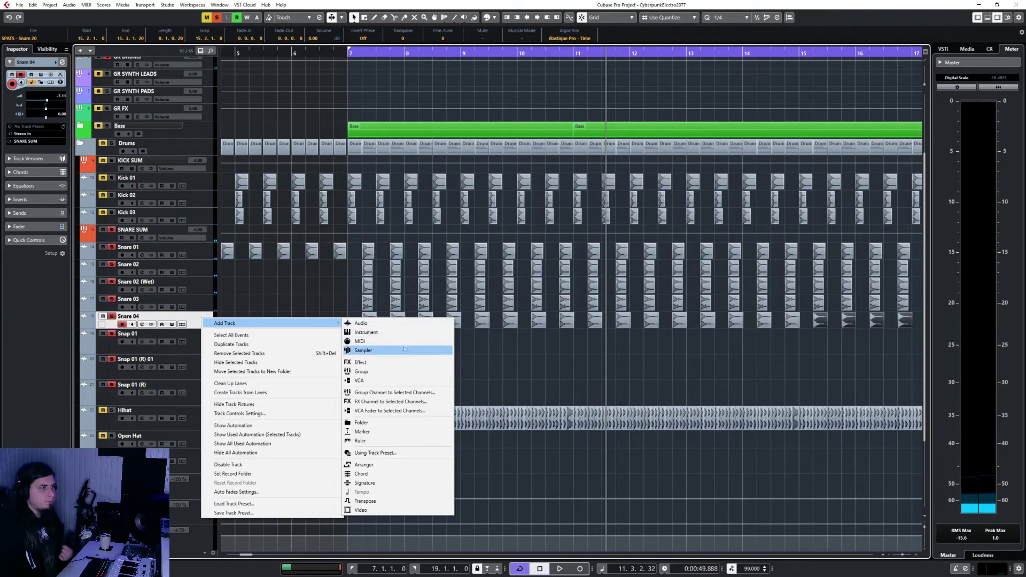
pyautogui.click(422, 362)
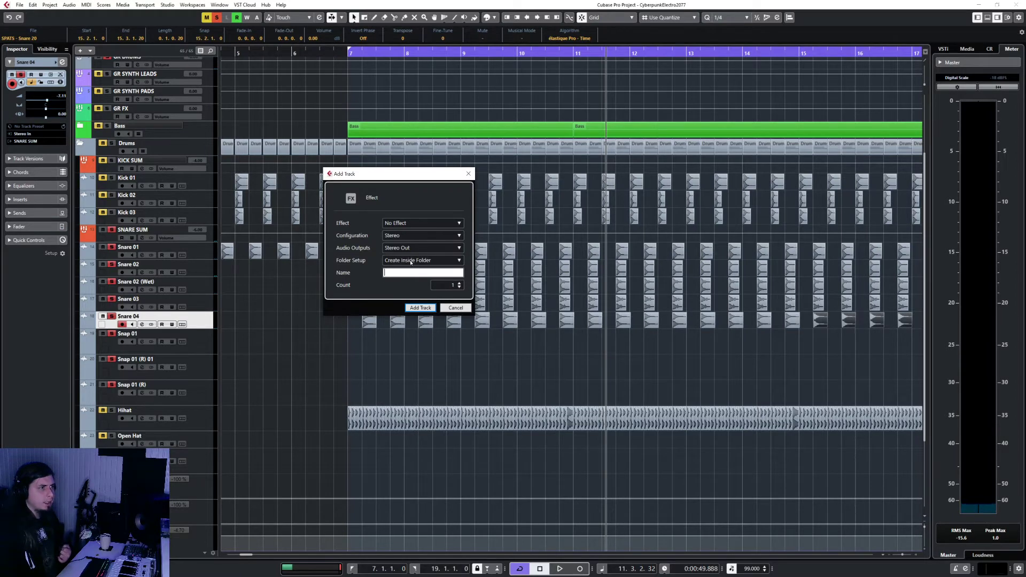
pyautogui.click(410, 260)
pyautogui.click(420, 278)
pyautogui.click(409, 248)
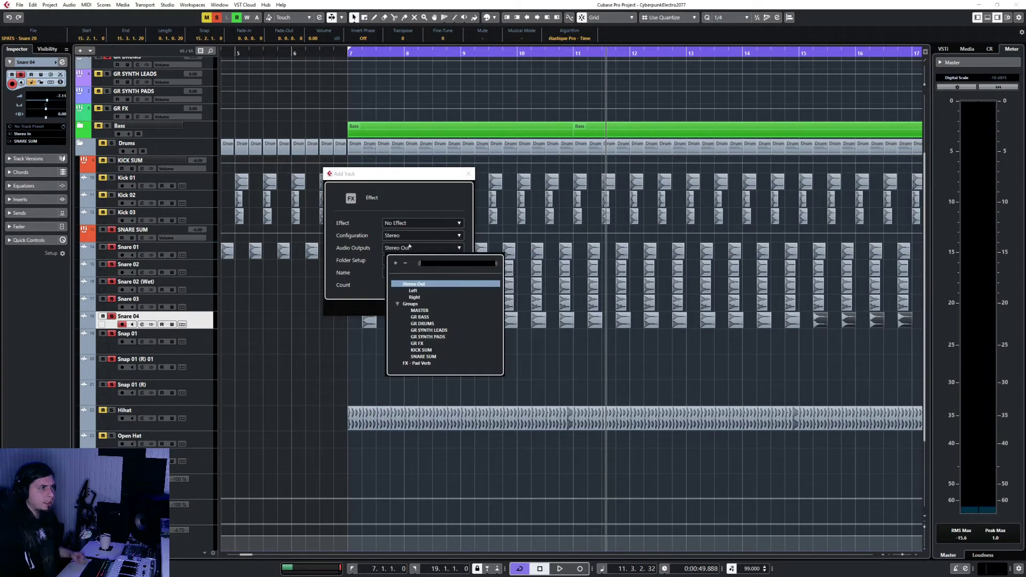
pyautogui.write('snare')
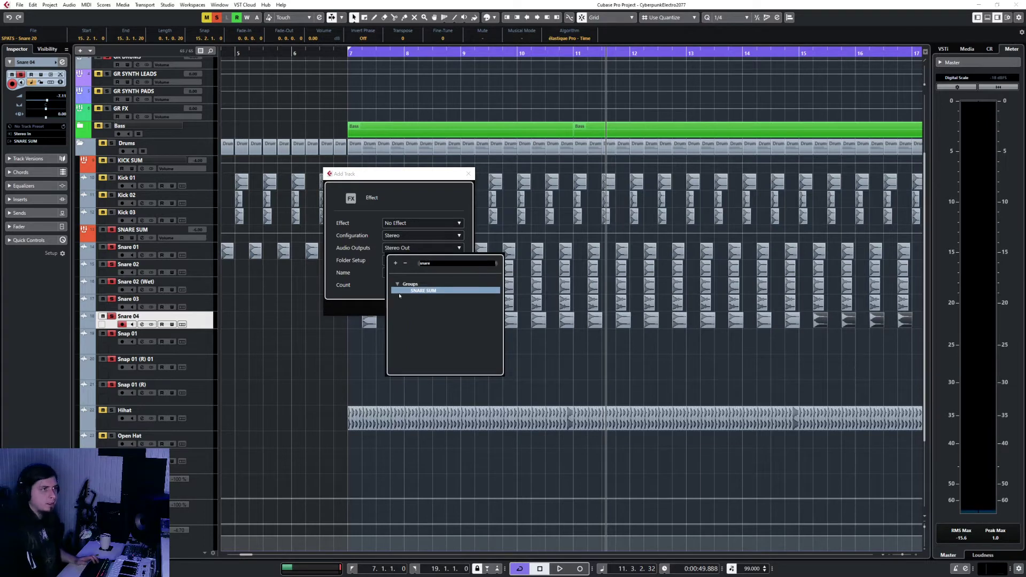
pyautogui.click(399, 293)
pyautogui.click(401, 291)
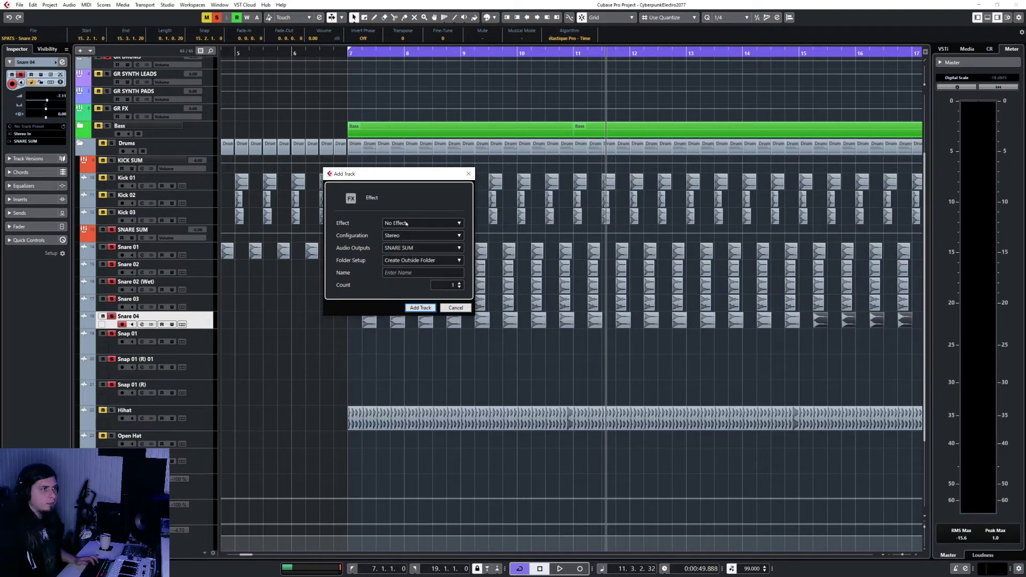
# Choose Lustrous Plates as the effect, name the track Snare Verb and add it
pyautogui.click(406, 224)
pyautogui.write('ver')
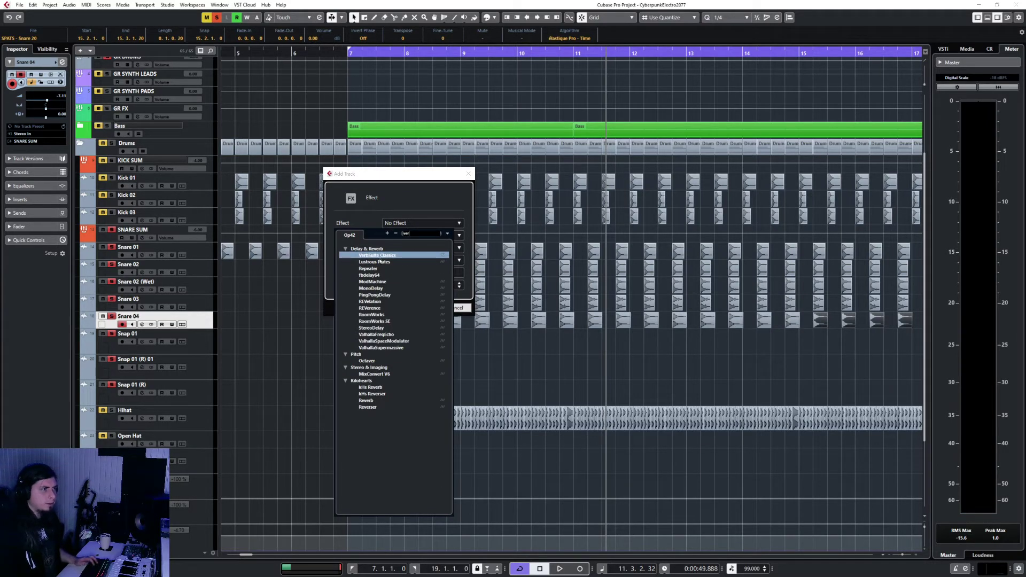
pyautogui.click(379, 262)
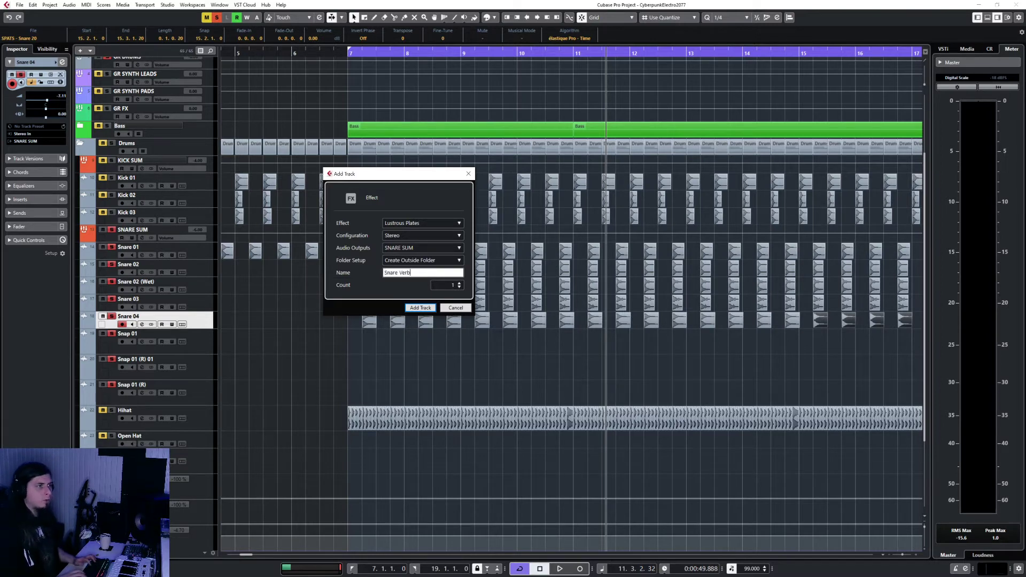
pyautogui.press('Return')
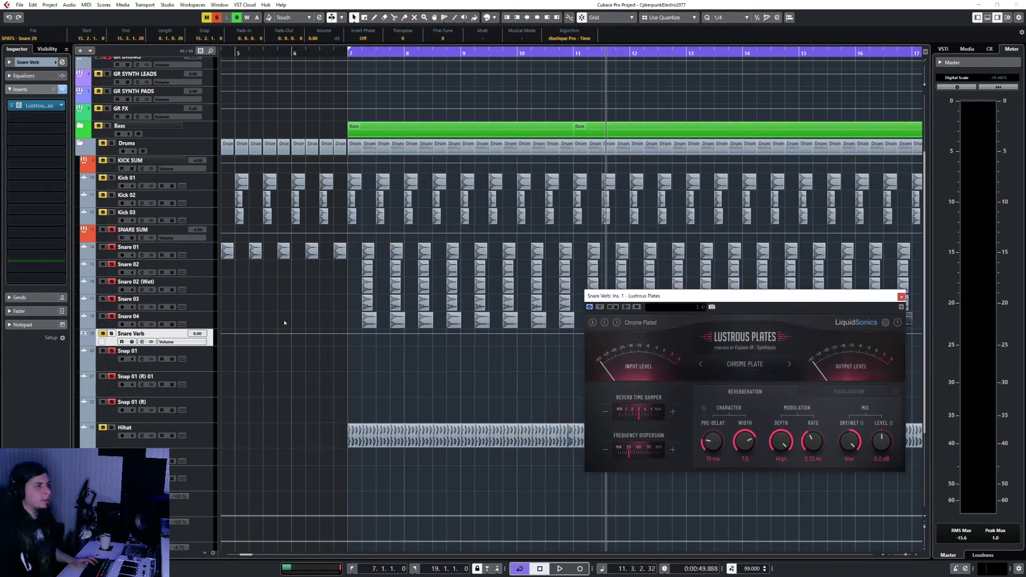
# Load the Snare Verb preset from the Drums factory presets into Lustrous Plates on the Snare Verb channel, then close the plug-in
pyautogui.click(205, 225)
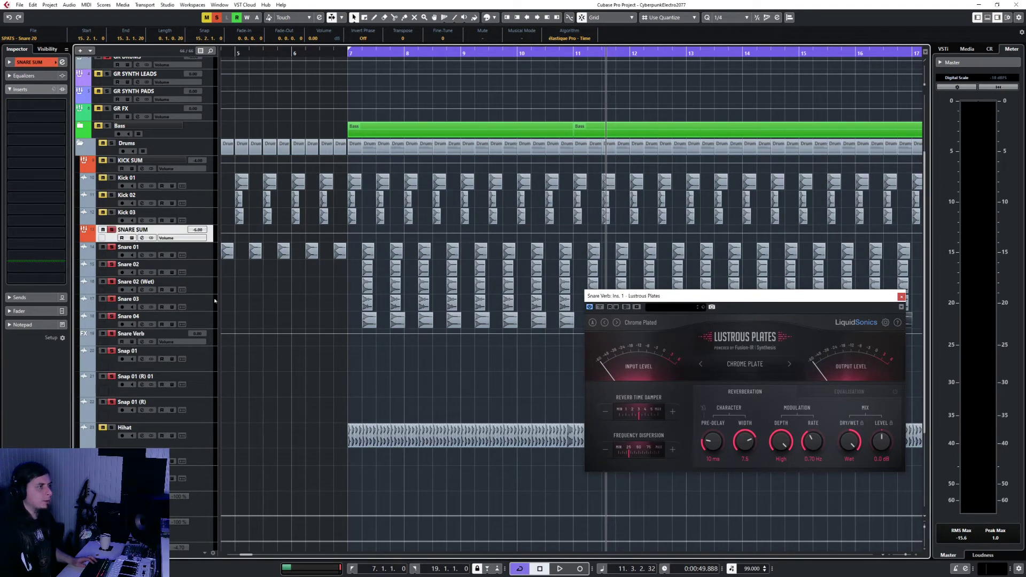
pyautogui.click(211, 345)
pyautogui.press('F3')
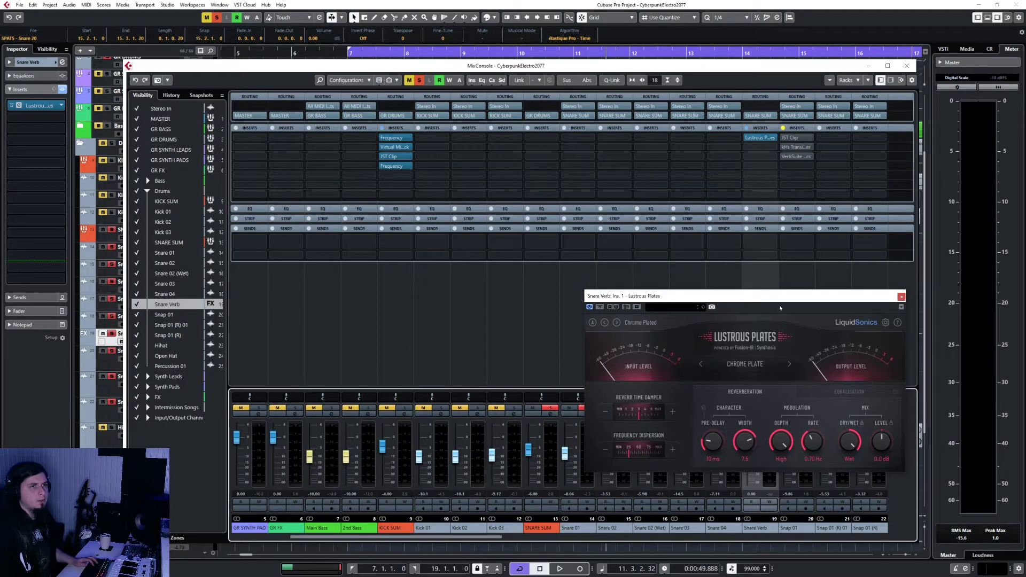
pyautogui.moveTo(780, 302); pyautogui.dragTo(487, 199)
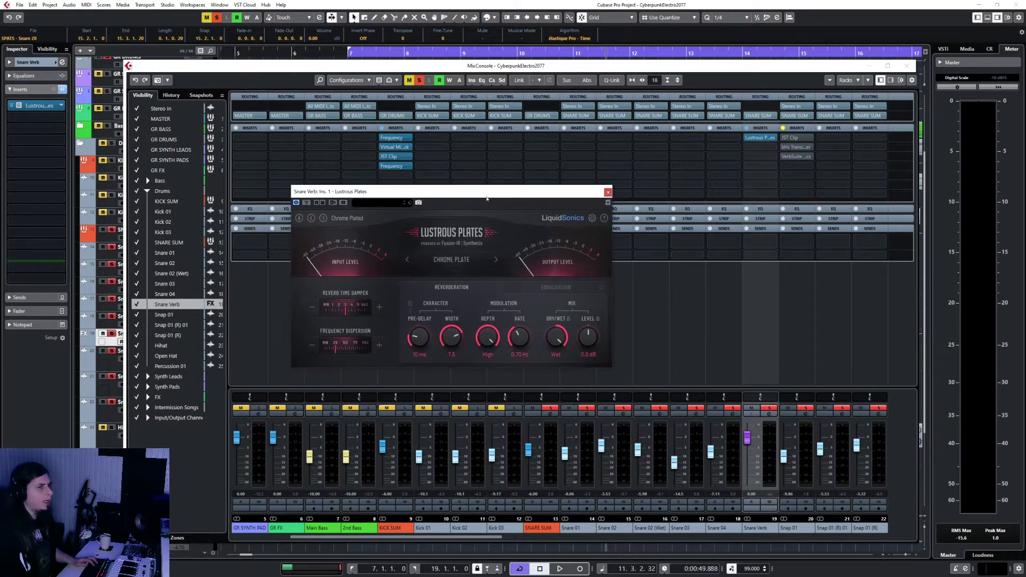
pyautogui.click(347, 219)
pyautogui.moveTo(369, 249)
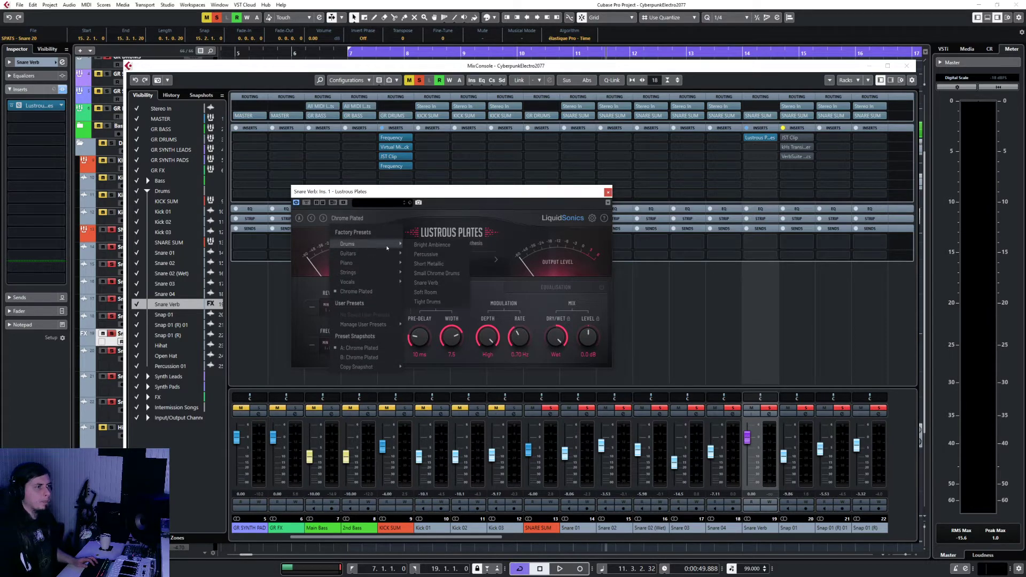
pyautogui.click(440, 283)
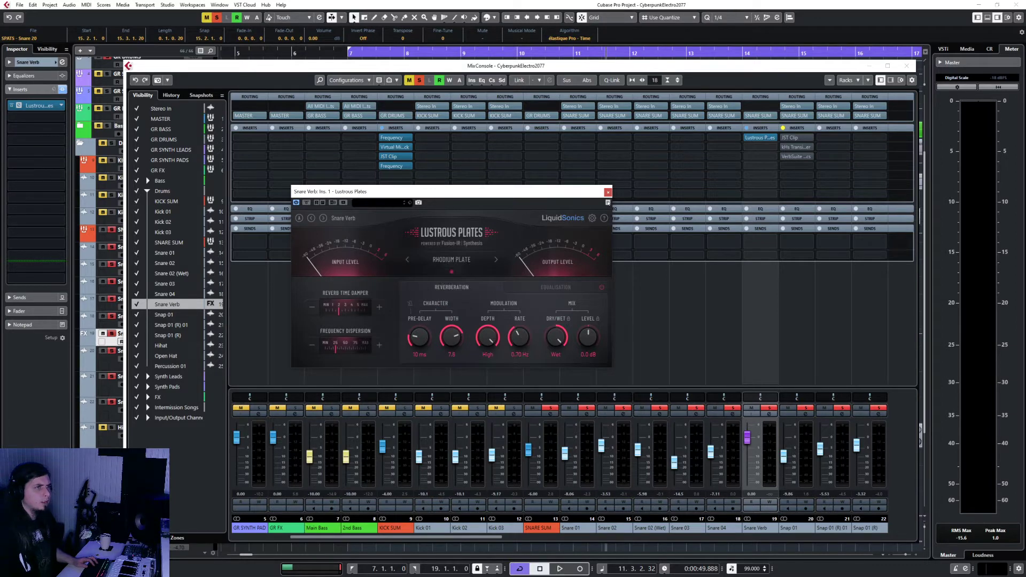
pyautogui.click(608, 192)
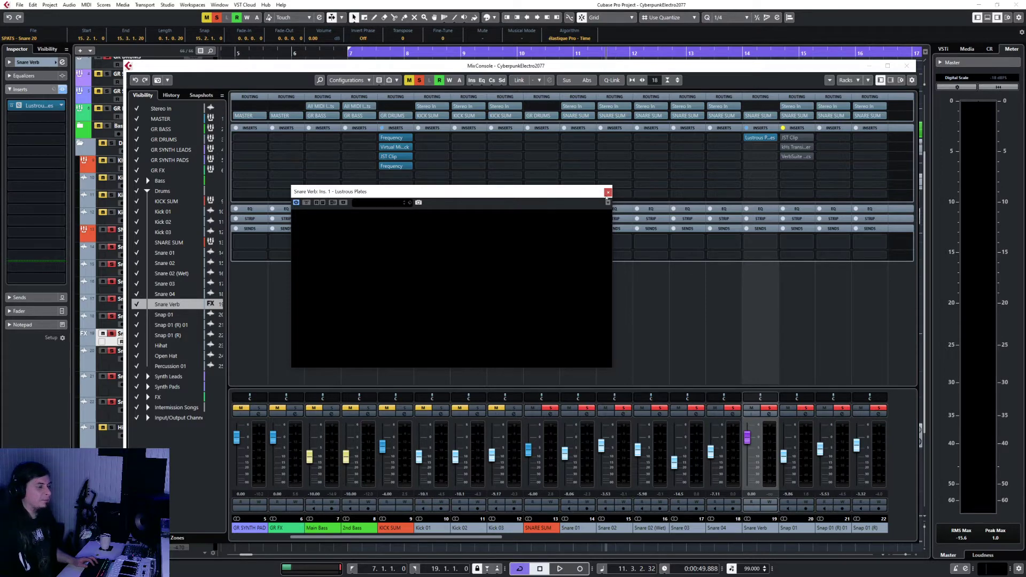
# Color the Snare Verb track pinkish red and check its channel in the mixer
pyautogui.click(567, 3)
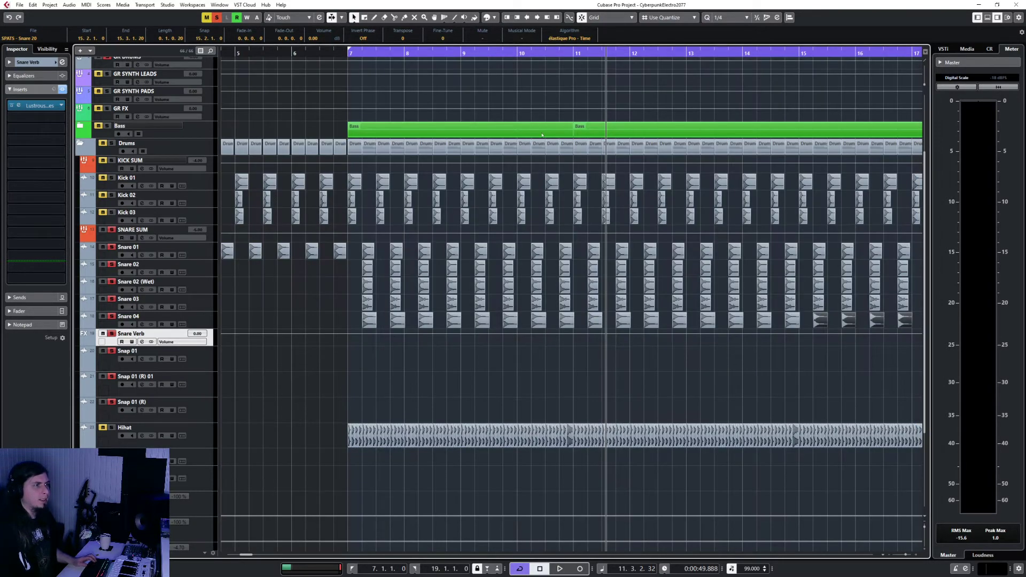
pyautogui.click(91, 344)
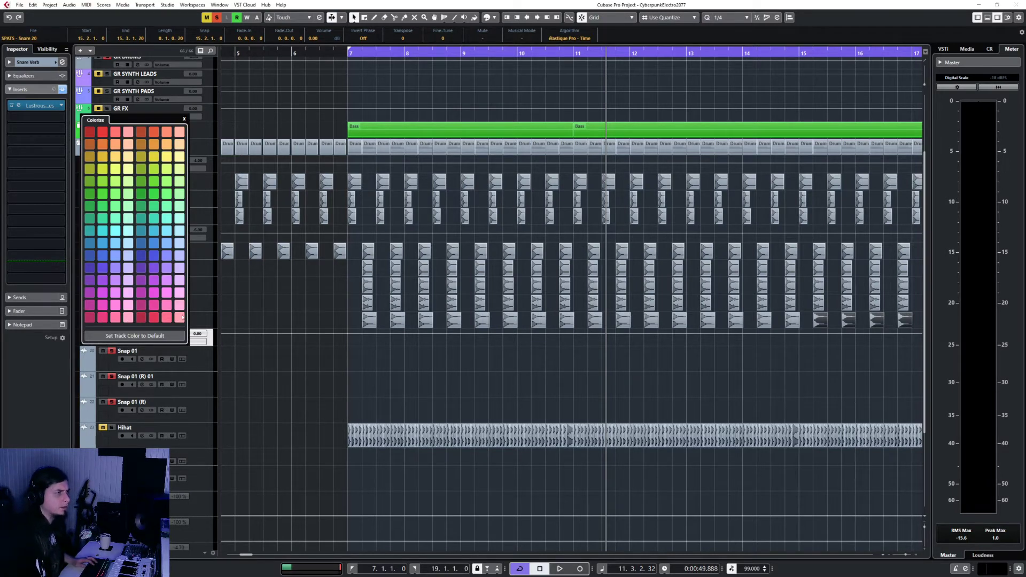
pyautogui.click(102, 318)
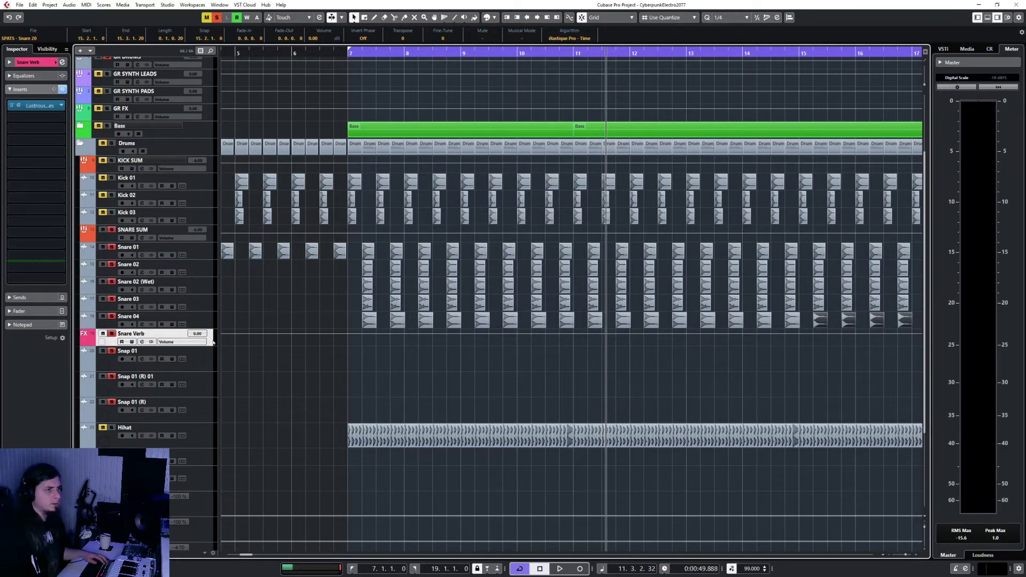
pyautogui.press('F3')
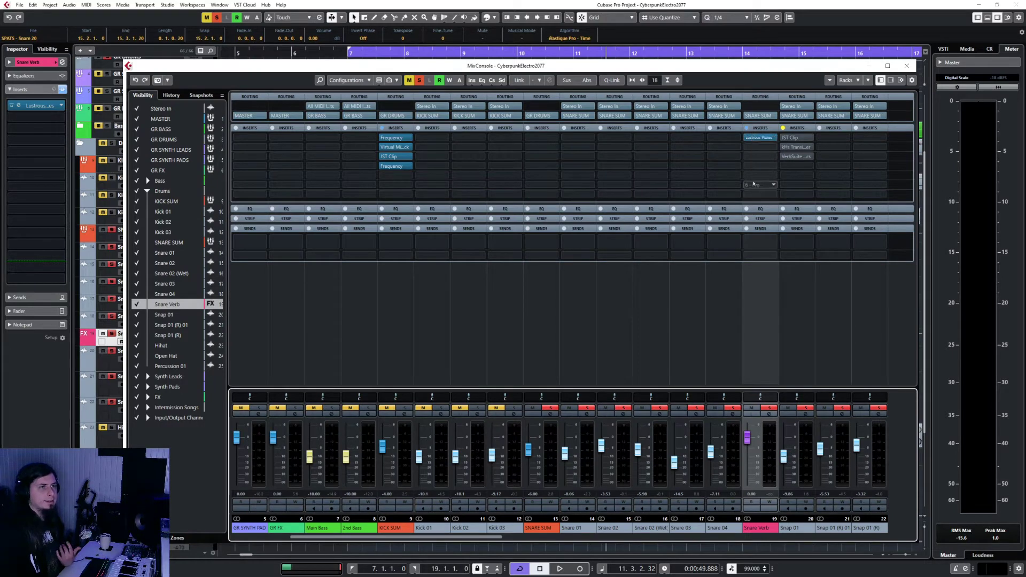
pyautogui.click(907, 66)
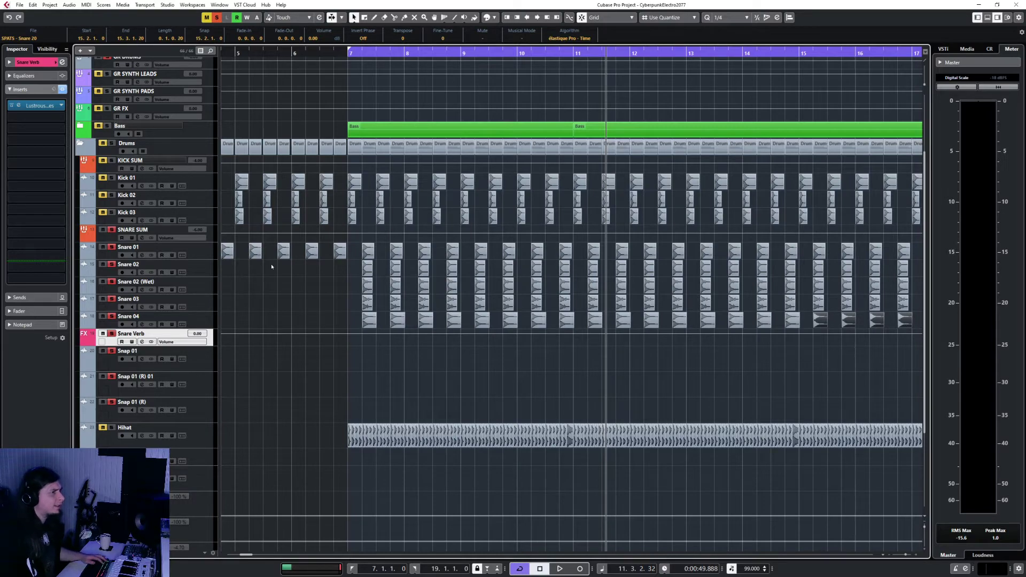
# Add a send to Snare Verb on each of Snare 01, Snare 02, Snare 02 (Wet), Snare 03 and Snare 04 in the mixer
pyautogui.press('F3')
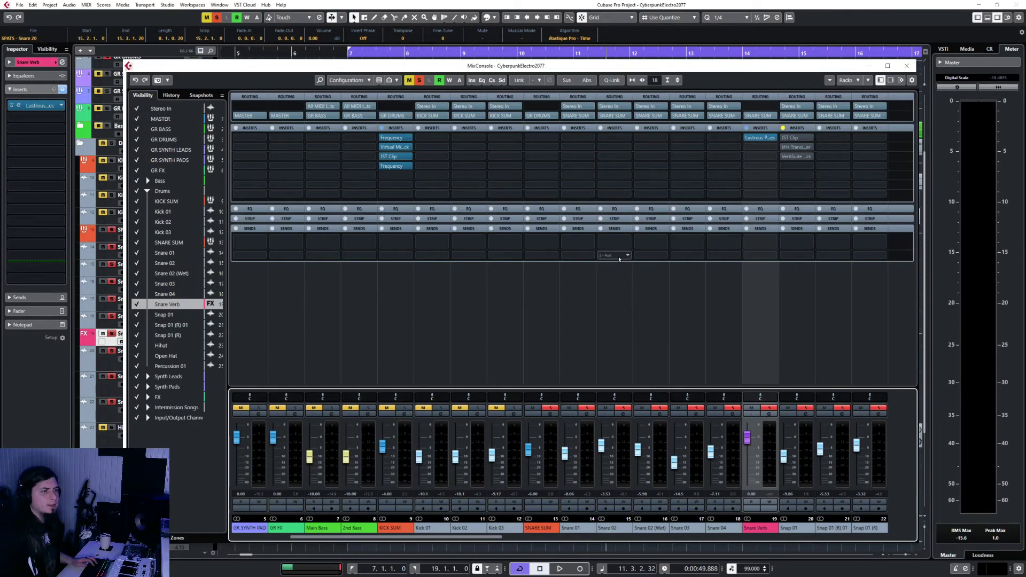
pyautogui.click(590, 242)
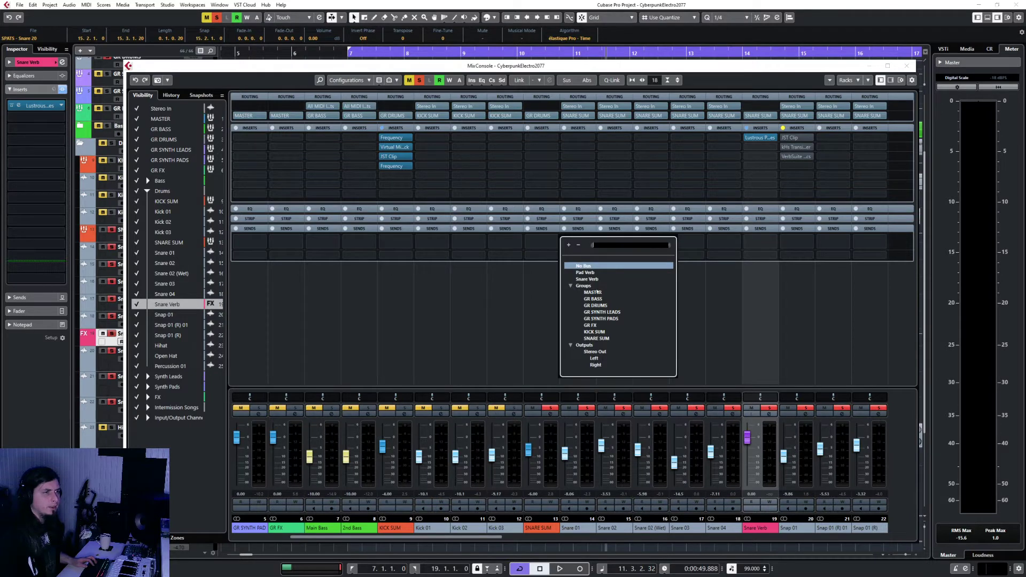
pyautogui.click(591, 280)
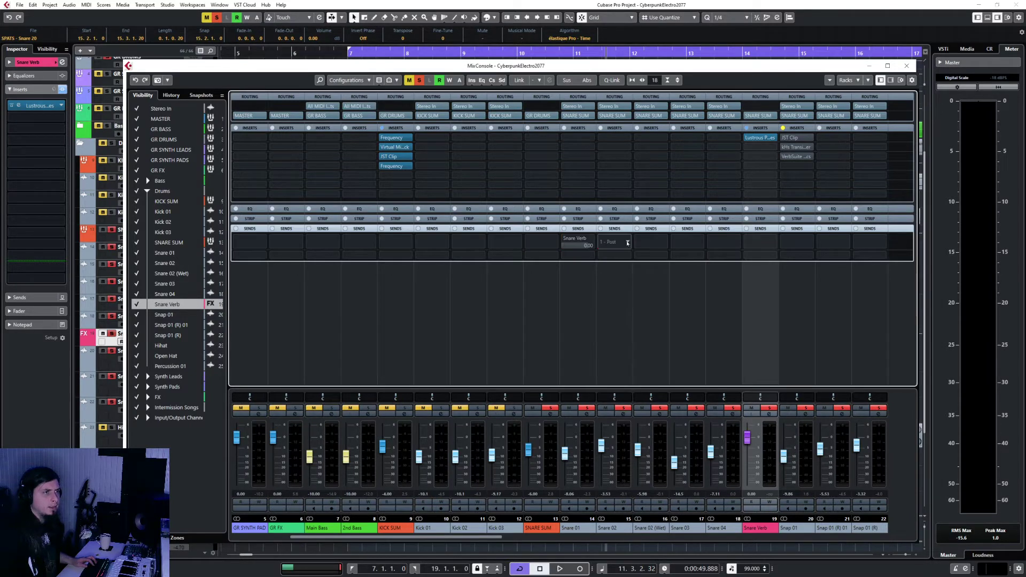
pyautogui.click(626, 248)
pyautogui.click(628, 279)
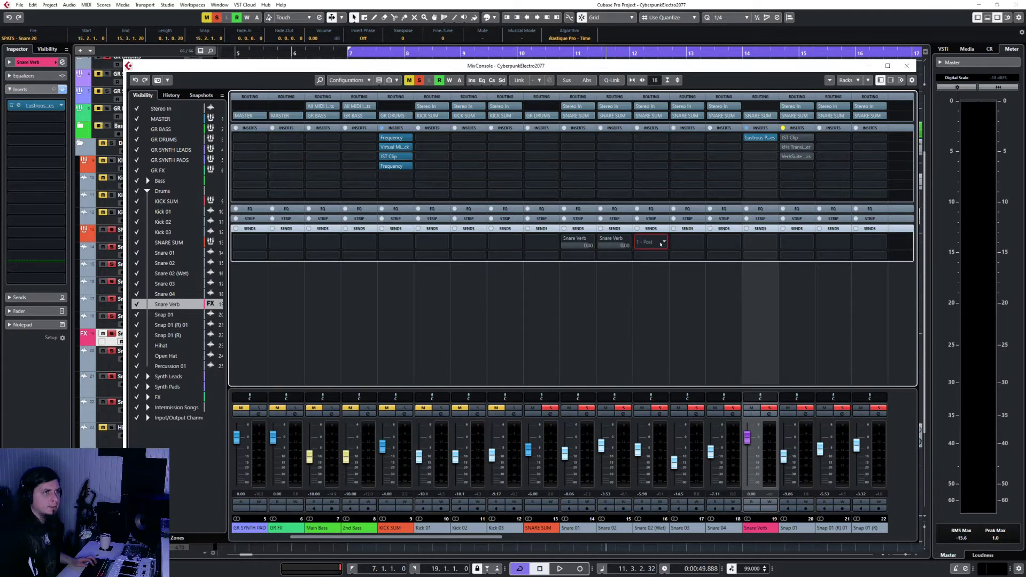
pyautogui.click(630, 242)
pyautogui.click(671, 279)
pyautogui.click(667, 241)
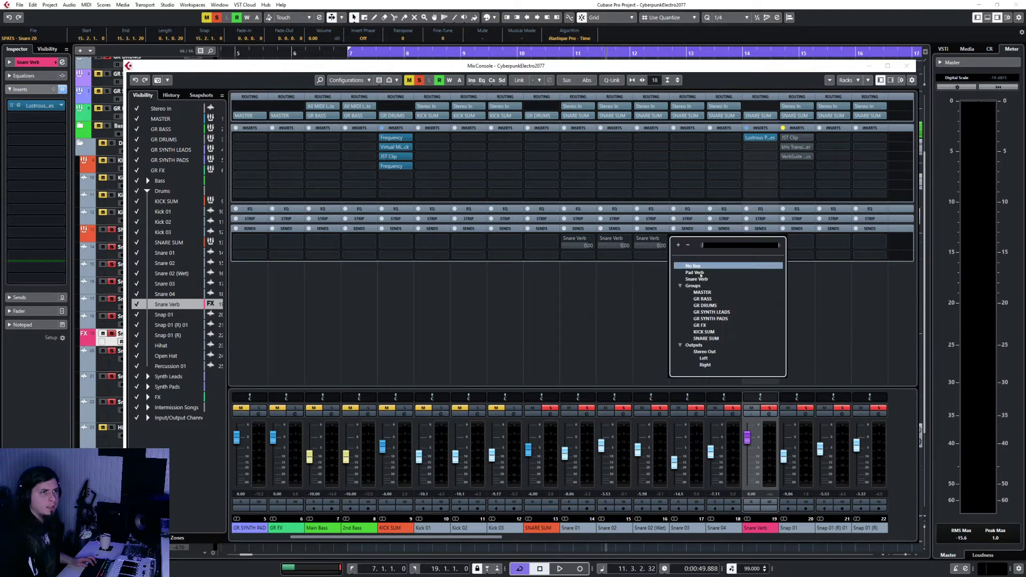
pyautogui.click(700, 280)
pyautogui.click(704, 242)
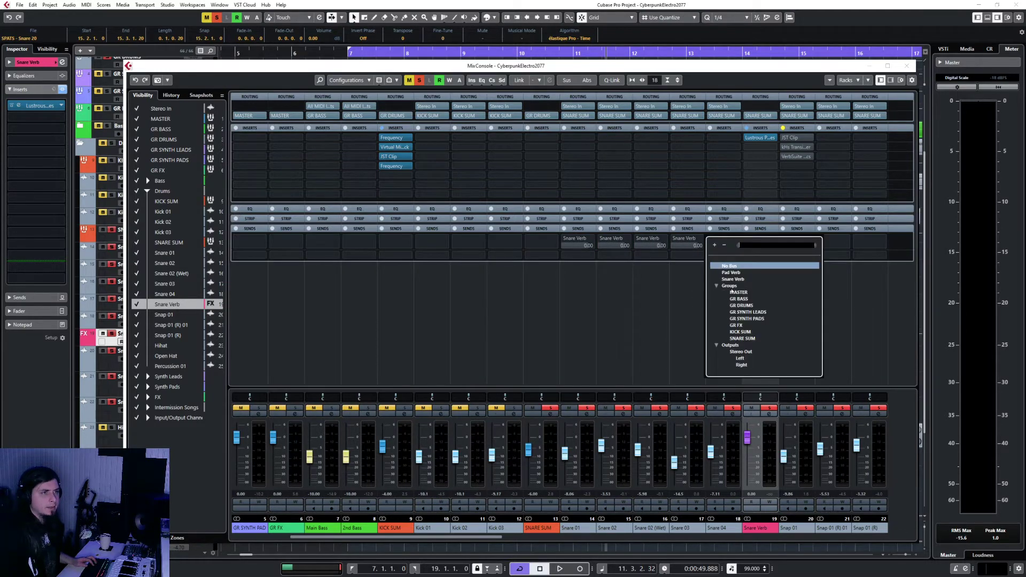
pyautogui.click(733, 280)
# Activate the Snare Verb sends on all five snare channels, from Snare 04 back to Snare 01
pyautogui.click(710, 239)
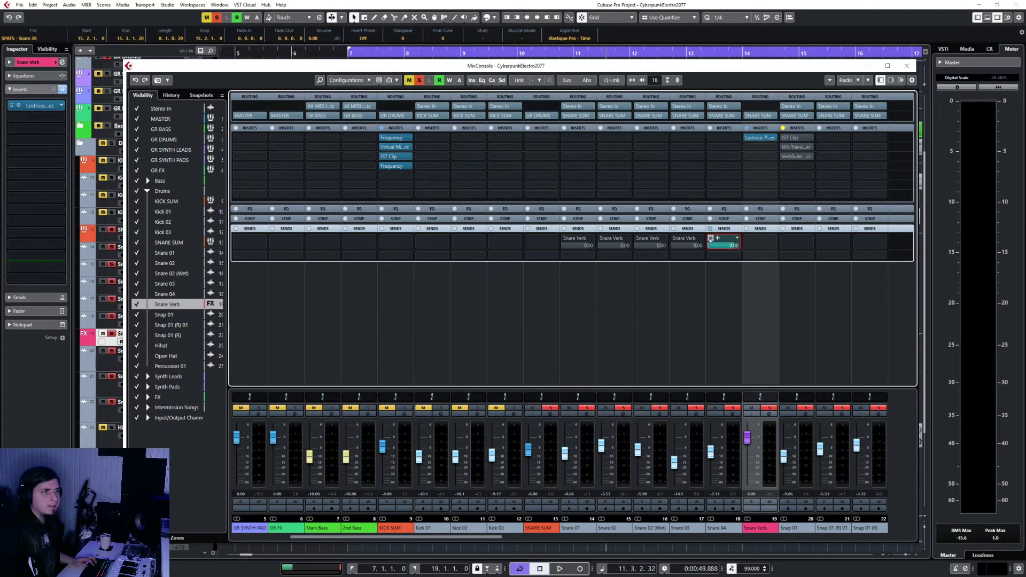
pyautogui.click(674, 238)
pyautogui.click(637, 238)
pyautogui.click(601, 238)
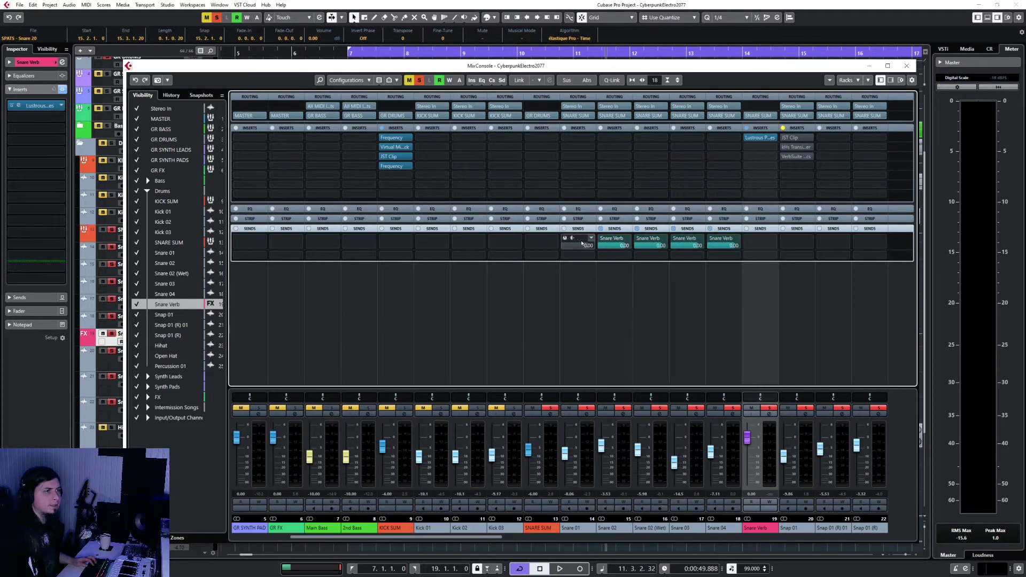
pyautogui.click(569, 241)
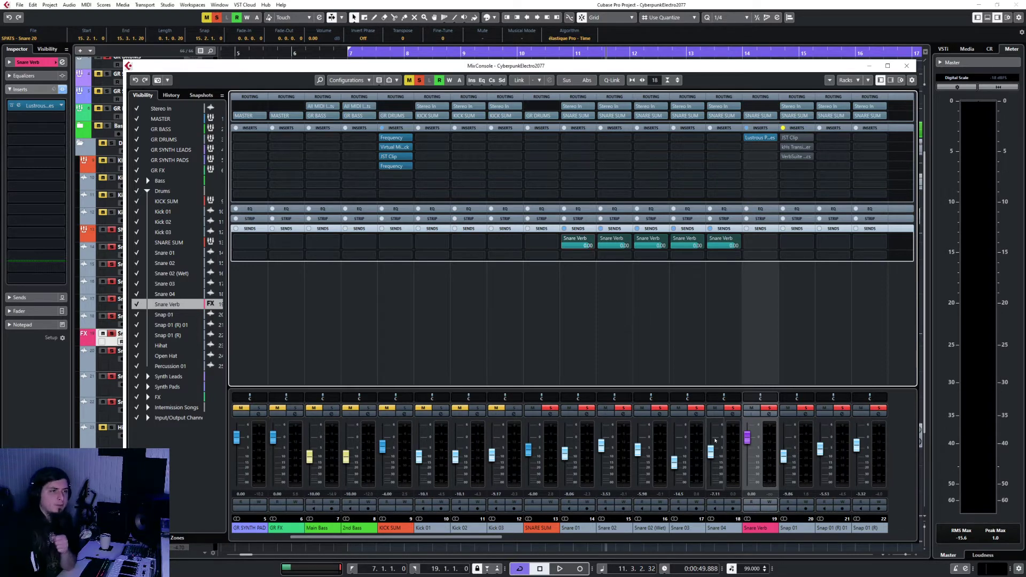
# Lower the Snare Verb channel's volume to about -5.7 dB and hide the mixer
pyautogui.moveTo(748, 438); pyautogui.dragTo(750, 454)
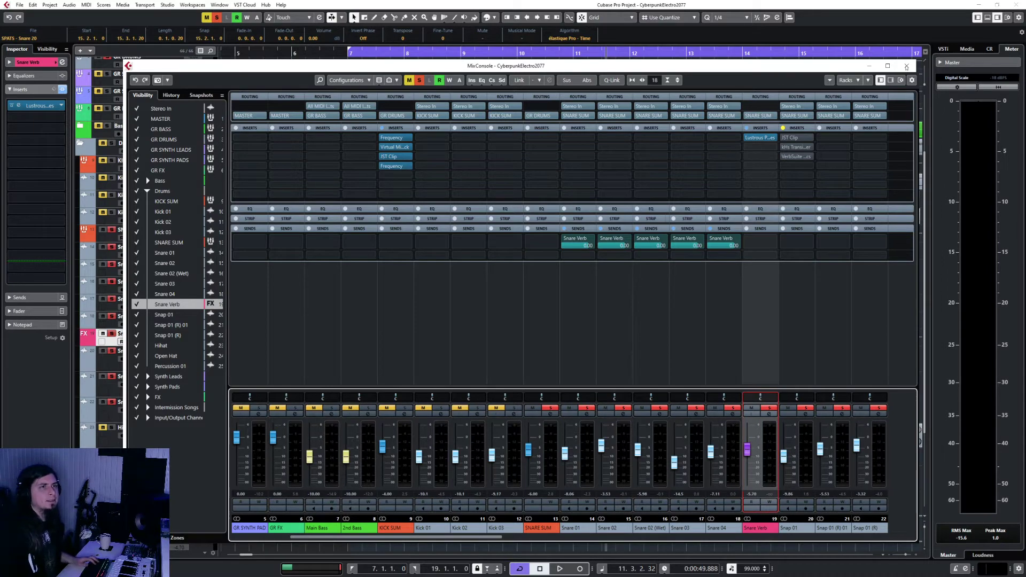
pyautogui.moveTo(763, 66); pyautogui.dragTo(760, 338)
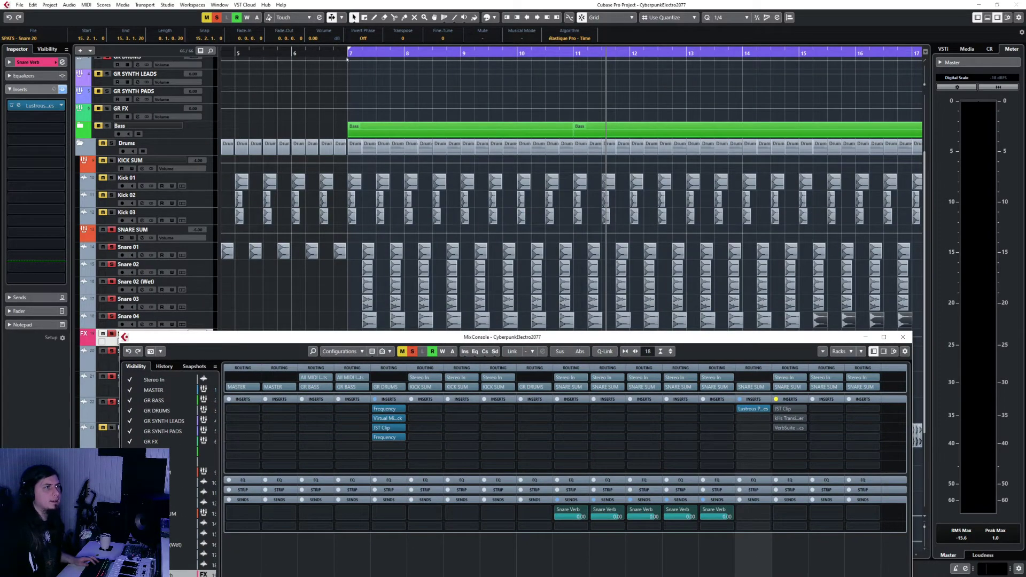
pyautogui.press('F3')
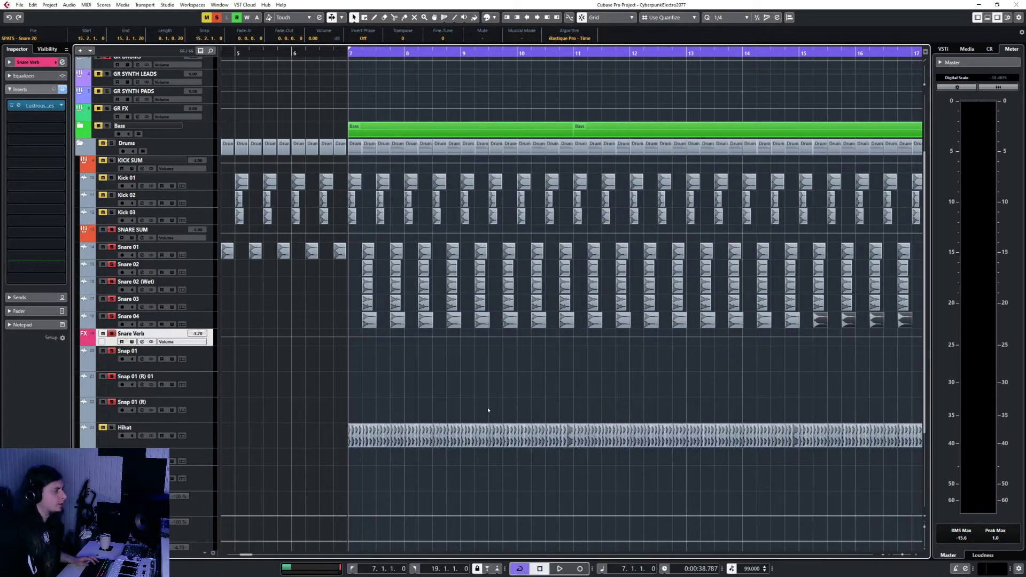
# During playback, set the Lustrous Plates pre-delay on Snare Verb to 0.0 ms, then close the plug-in
pyautogui.press('space')
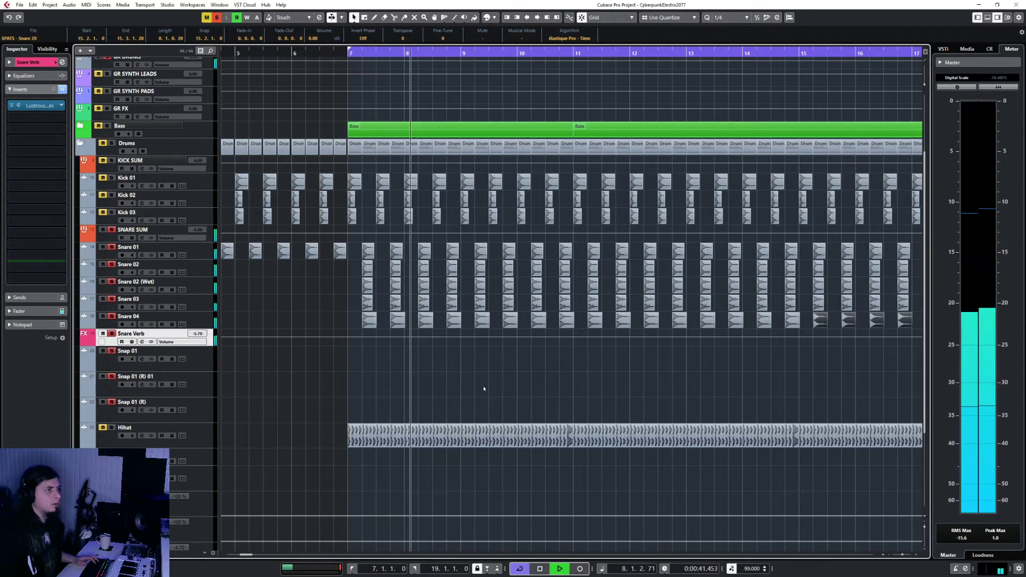
pyautogui.press('F3')
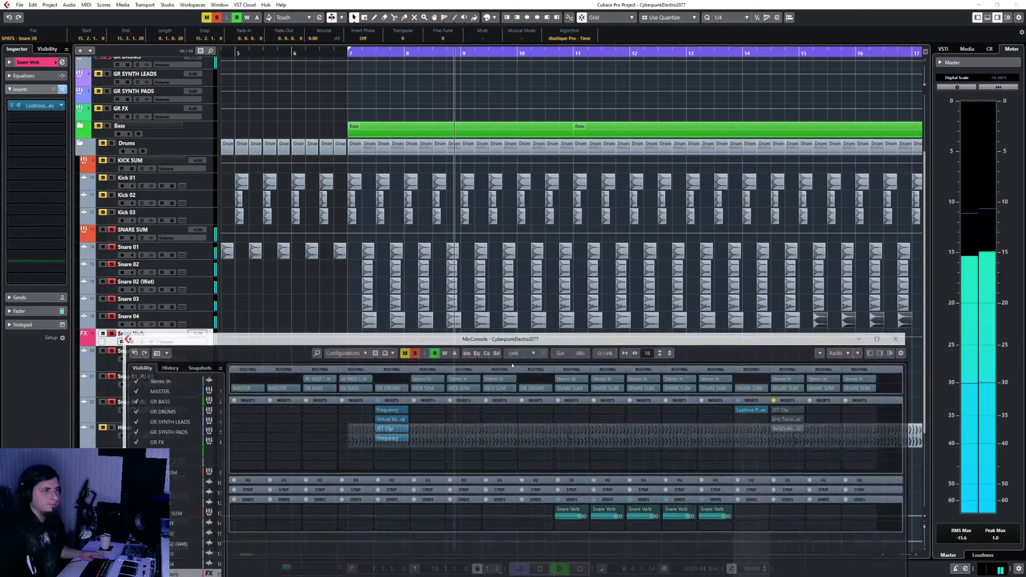
pyautogui.moveTo(503, 340); pyautogui.dragTo(502, 109)
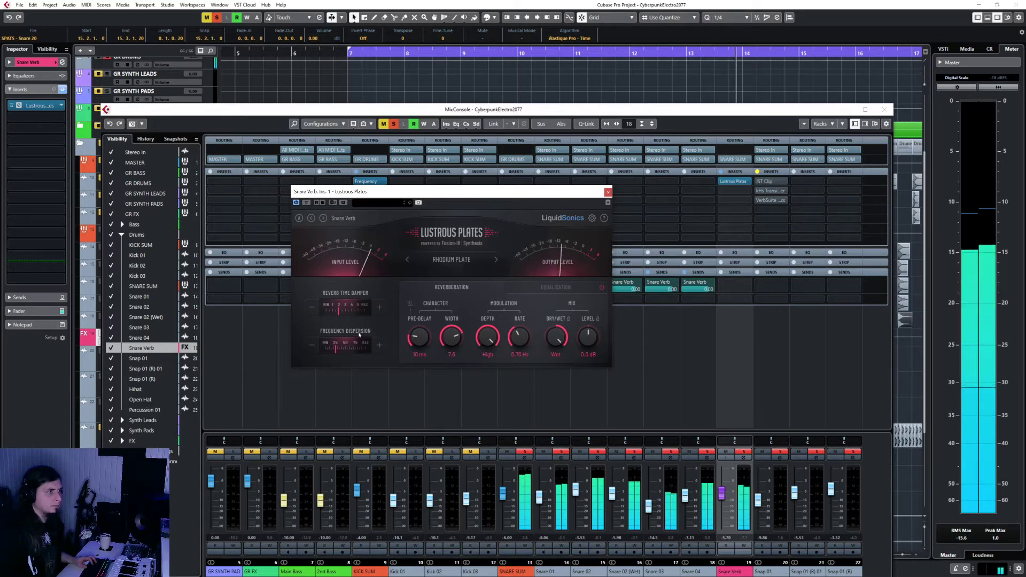
pyautogui.moveTo(420, 338); pyautogui.dragTo(447, 440)
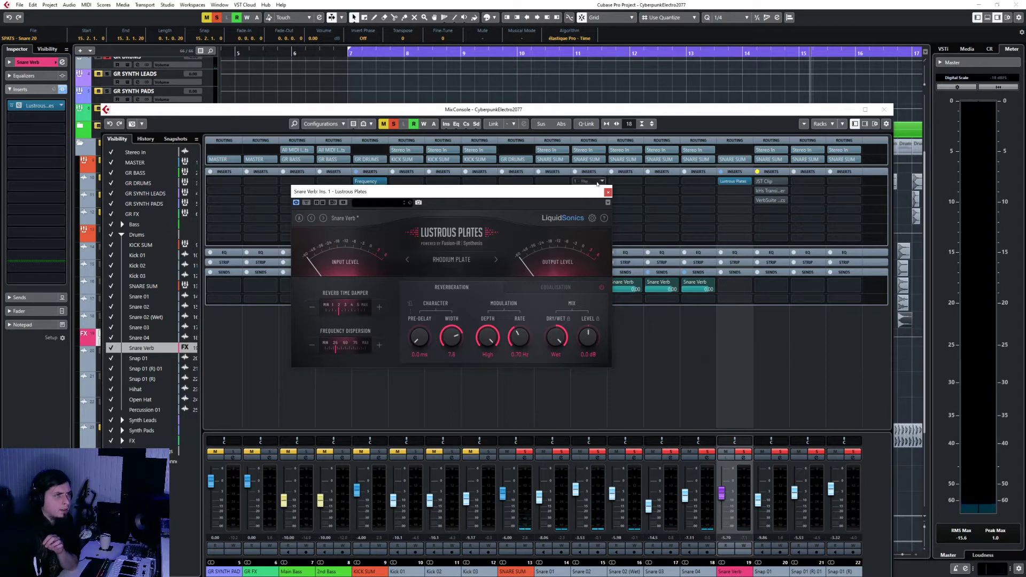
pyautogui.click(608, 192)
# Insert a Gate after Lustrous Plates on the Snare Verb channel and set its attack to 41.0 ms
pyautogui.click(738, 191)
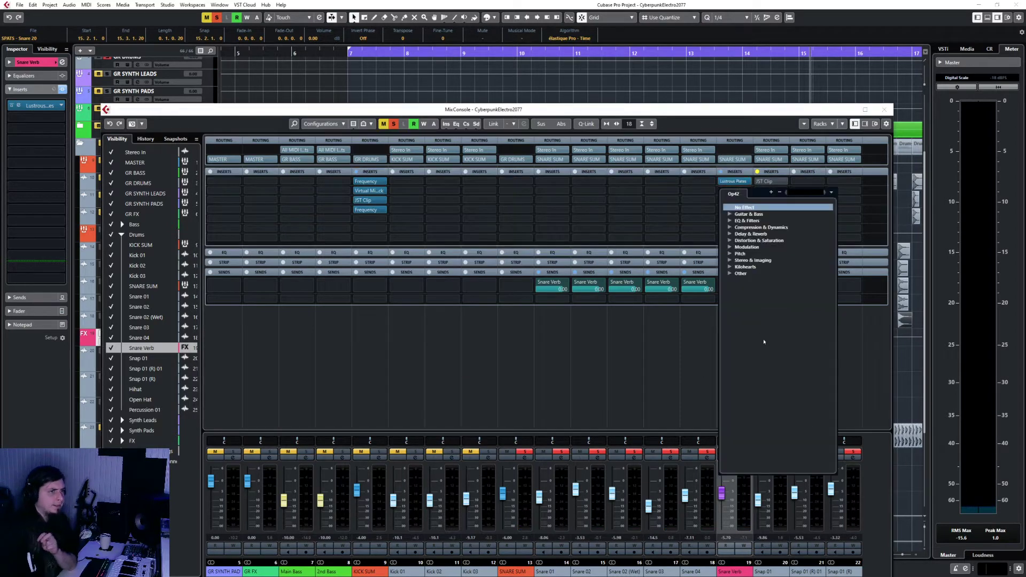
pyautogui.write('gate')
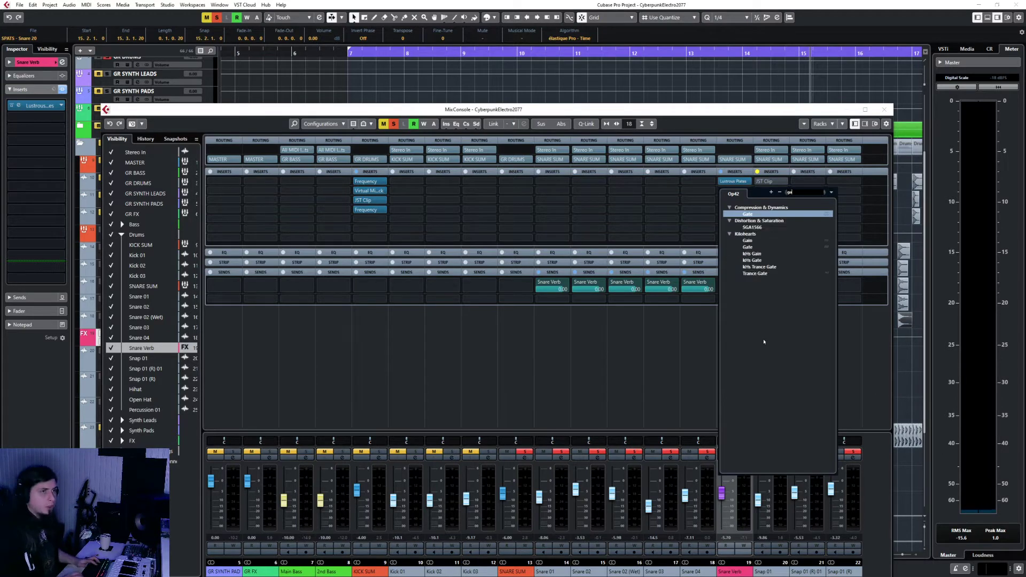
pyautogui.click(751, 215)
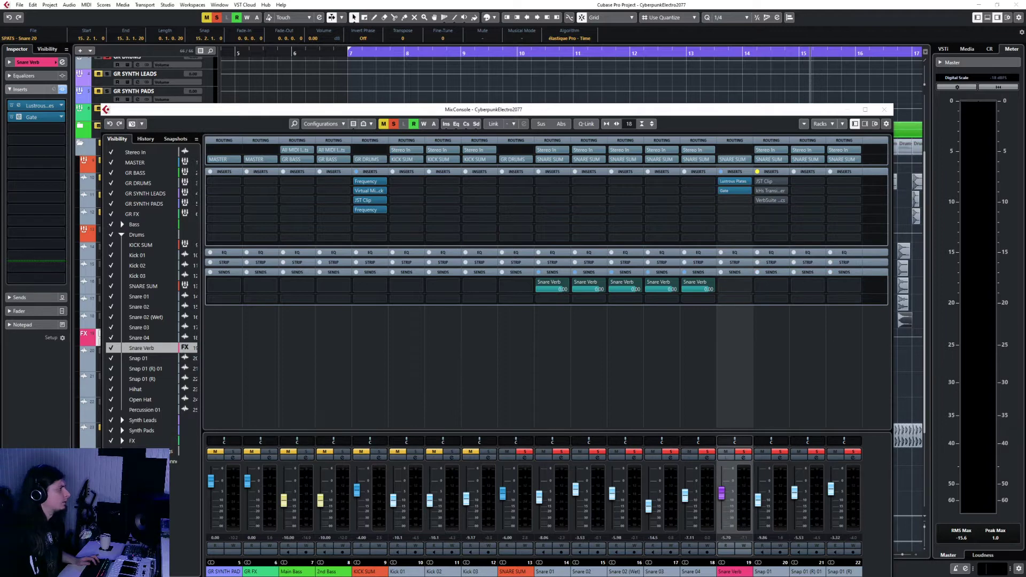
pyautogui.moveTo(398, 280); pyautogui.dragTo(401, 278)
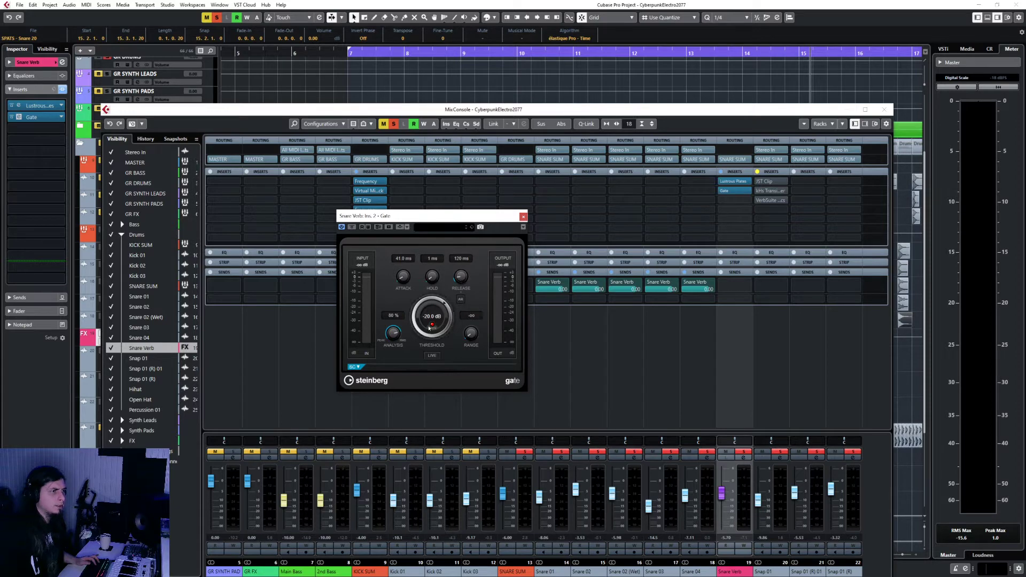
# Close the mixer, play the snares from bar 7.2, and set the Gate's attack to 21.0 ms and threshold to -19.1 dB
pyautogui.click(884, 110)
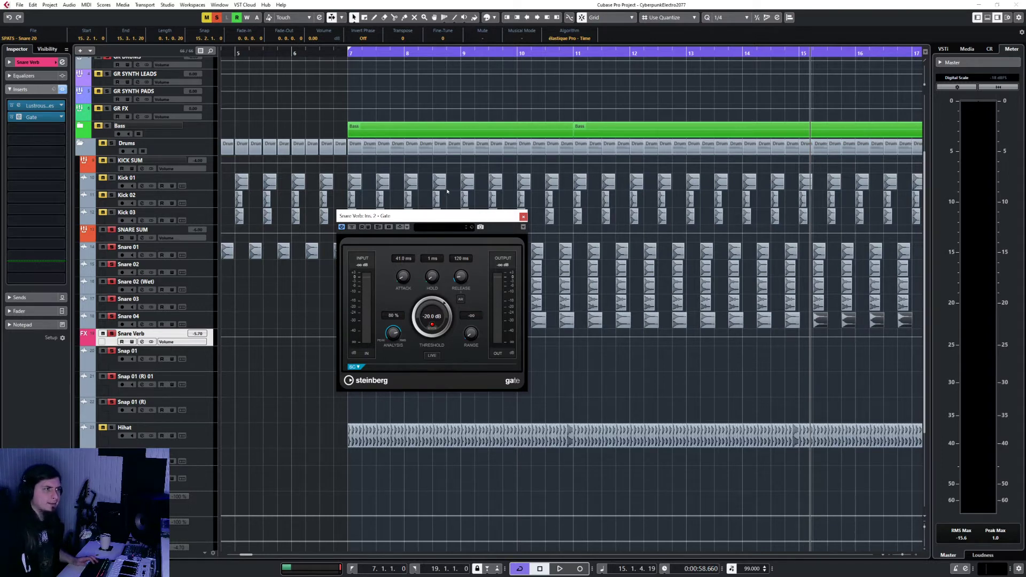
pyautogui.moveTo(417, 216); pyautogui.dragTo(661, 256)
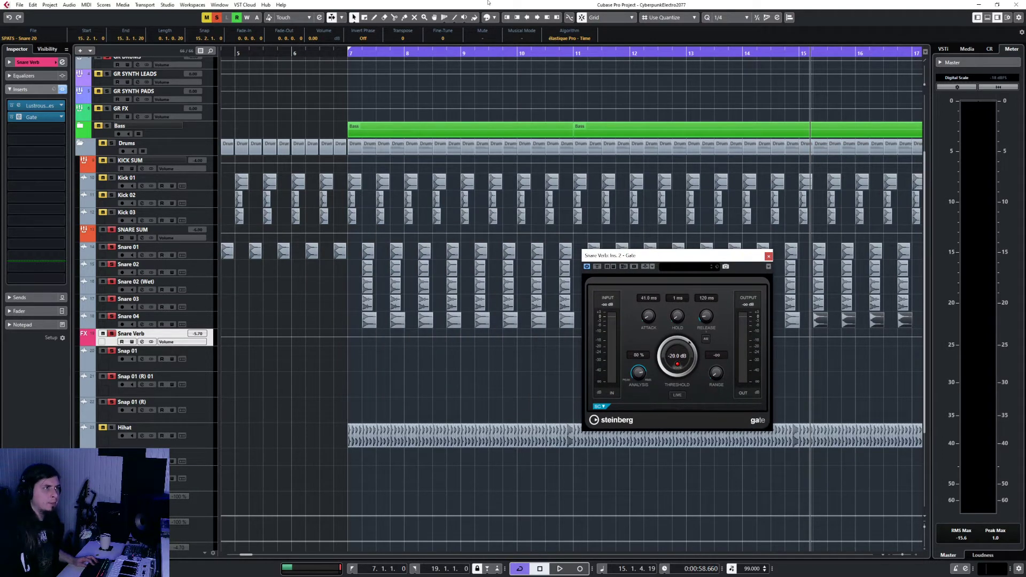
pyautogui.scroll(6, 375, 353)
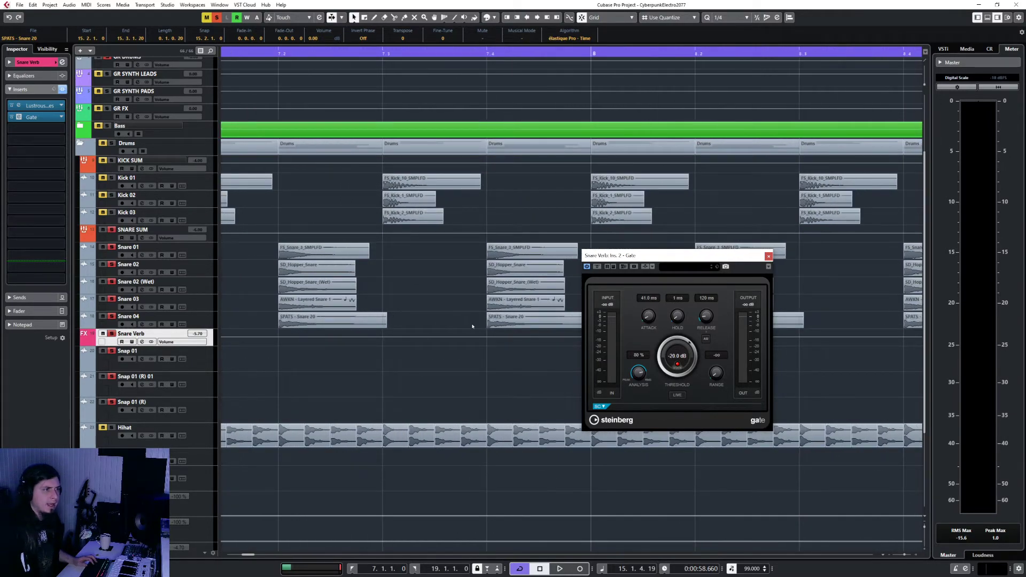
pyautogui.click(259, 54)
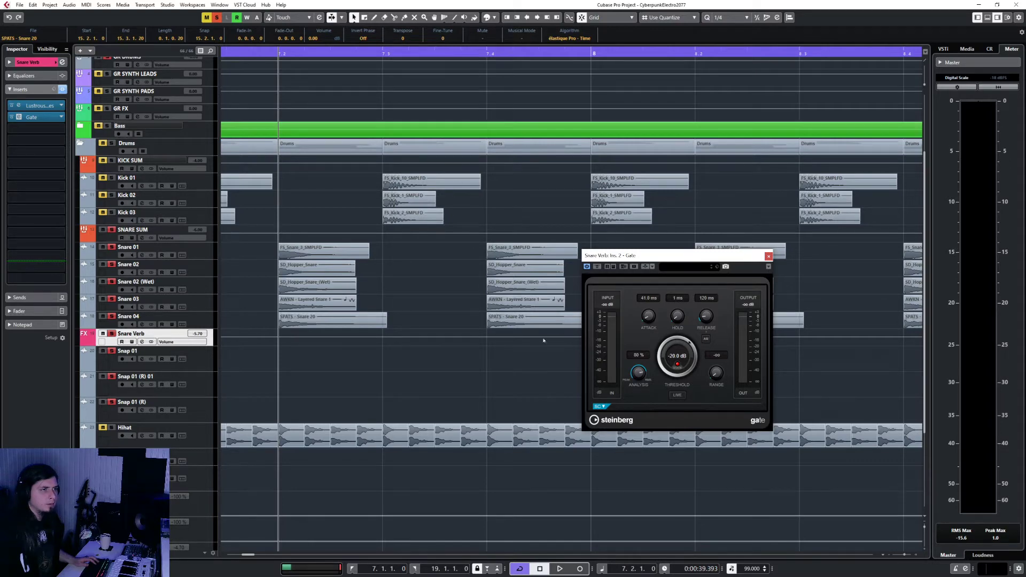
pyautogui.press('space')
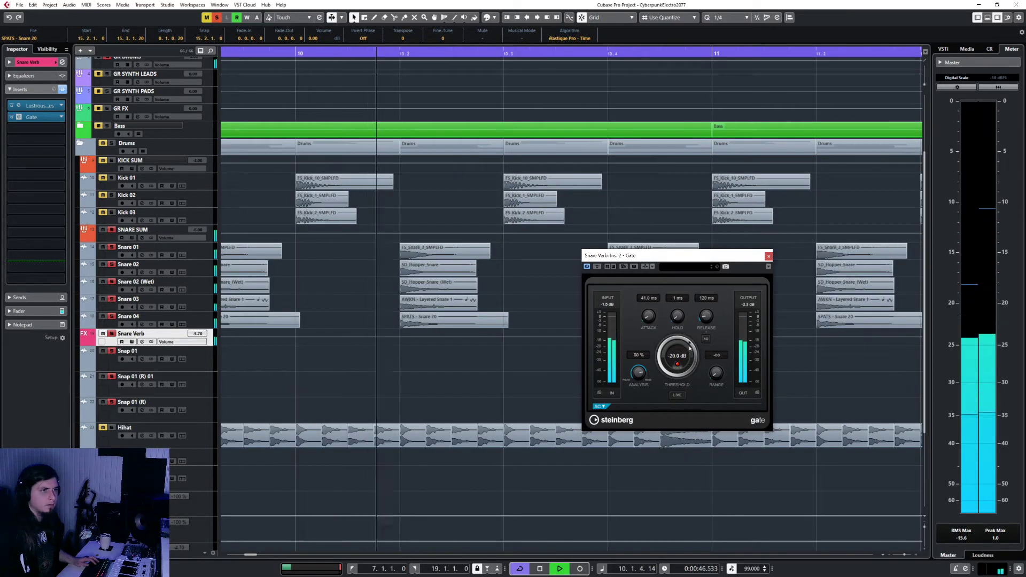
pyautogui.moveTo(693, 345); pyautogui.dragTo(691, 344)
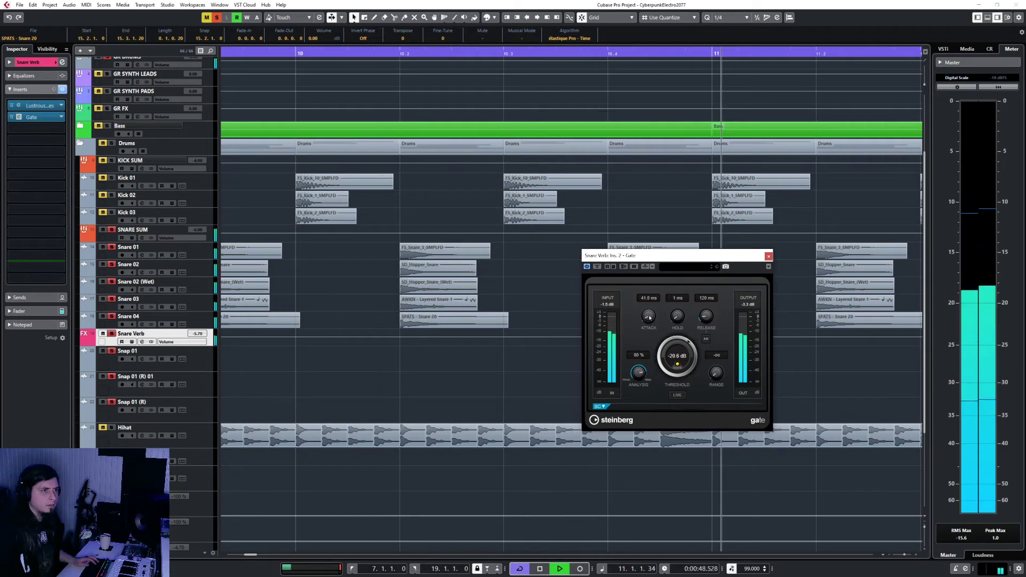
pyautogui.moveTo(649, 317); pyautogui.dragTo(650, 320)
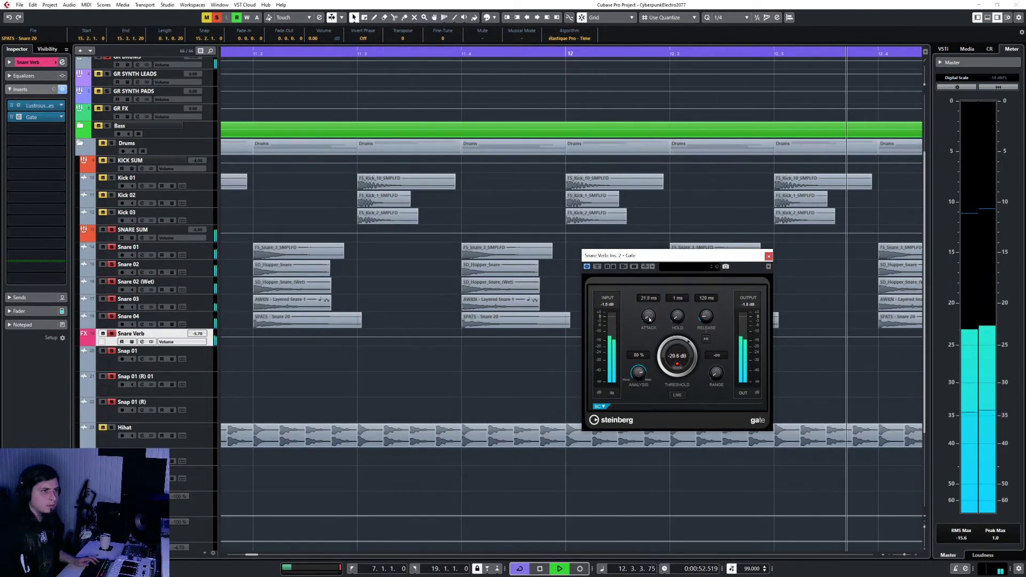
pyautogui.moveTo(683, 337)
pyautogui.mouseDown()
pyautogui.moveTo(696, 353)
pyautogui.moveTo(693, 343)
pyautogui.mouseUp()
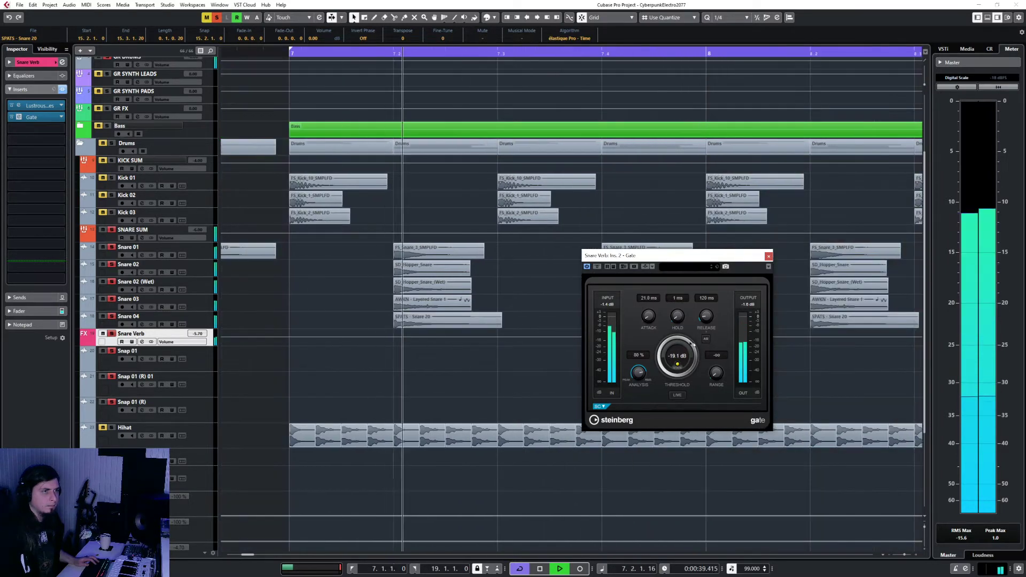
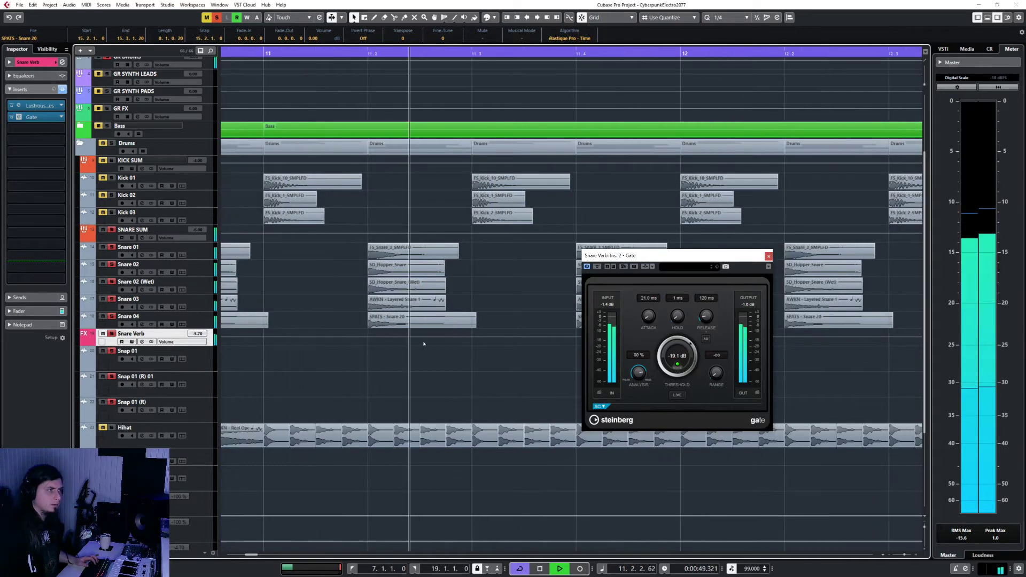
# Set the Snare Verb track's volume to -4.97 dB, stop playback and close the Gate
pyautogui.moveTo(203, 336); pyautogui.dragTo(205, 329)
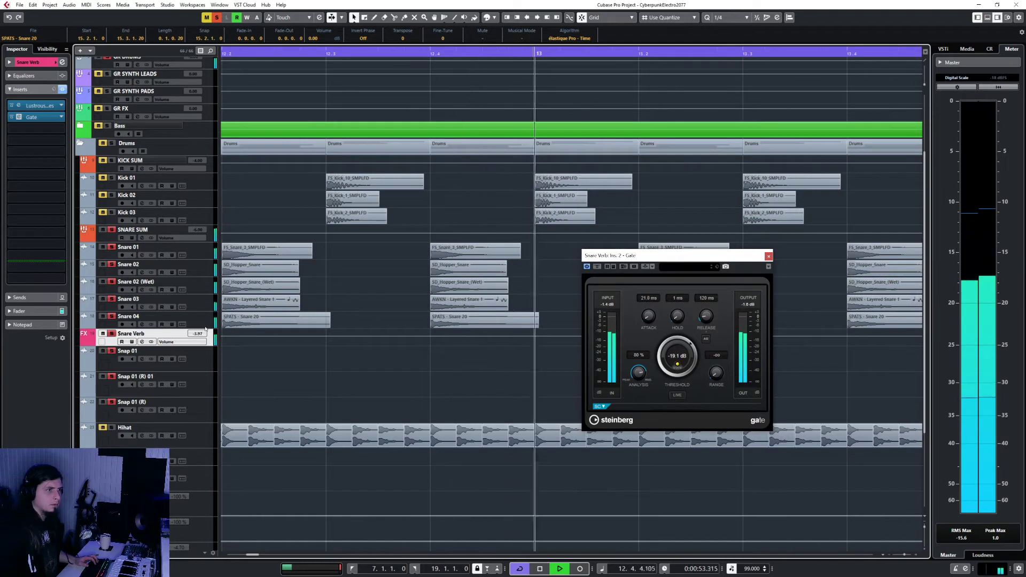
pyautogui.moveTo(206, 329); pyautogui.dragTo(205, 334)
pyautogui.press('space')
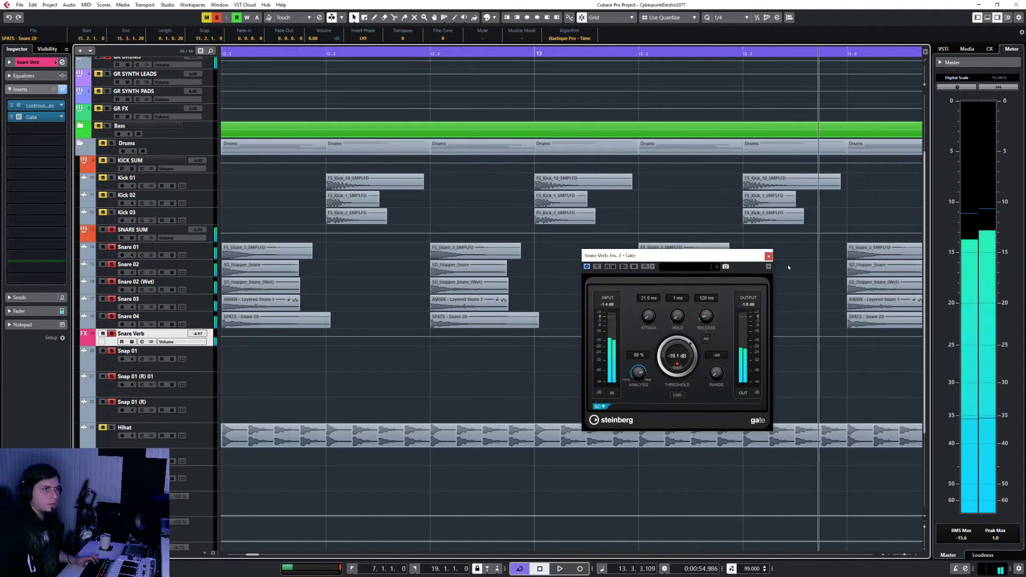
pyautogui.click(768, 257)
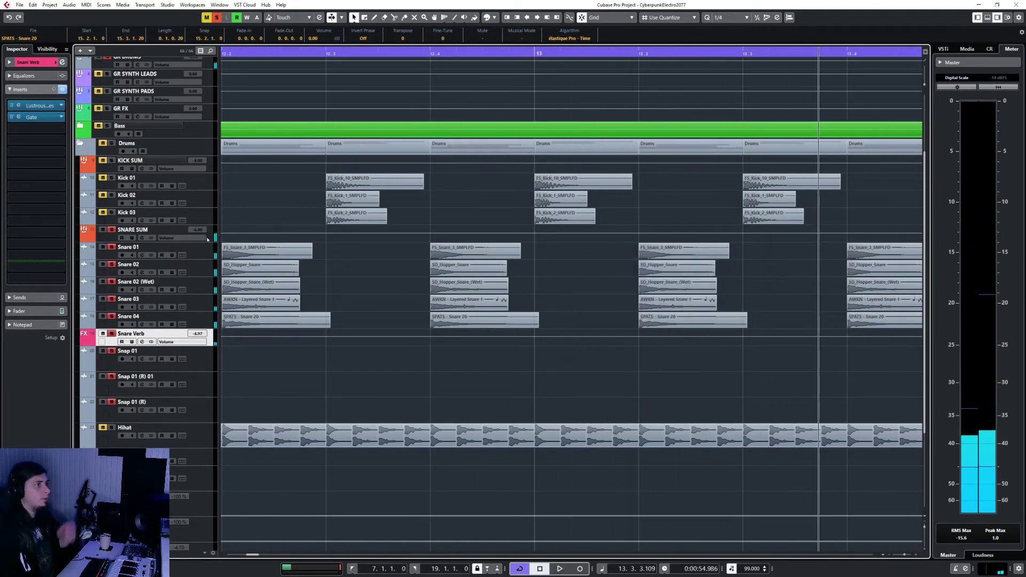
# Insert the Frequency equalizer in the first insert slot of the SNARE SUM channel
pyautogui.click(170, 230)
pyautogui.press('F3')
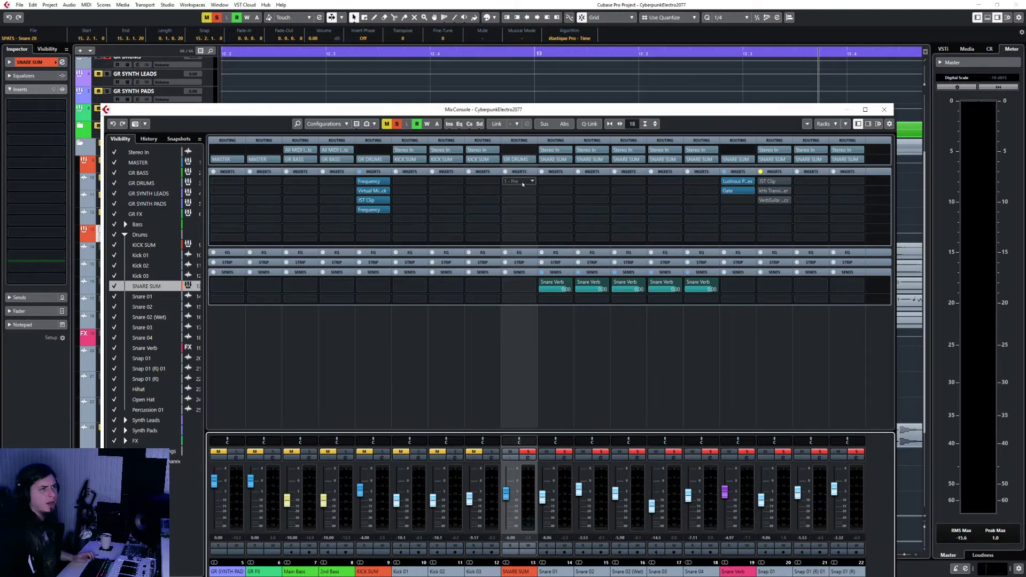
pyautogui.click(511, 181)
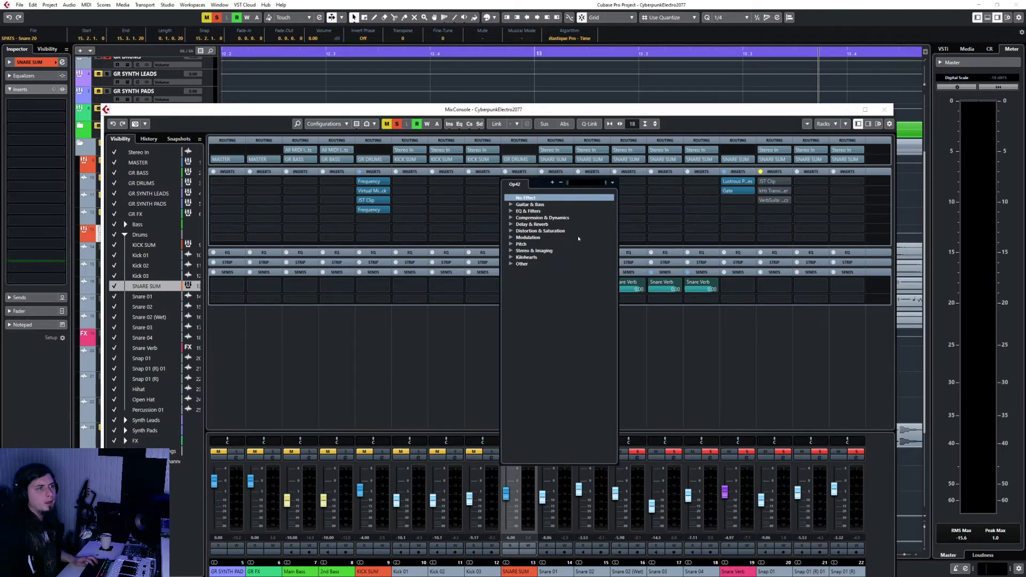
pyautogui.write('freq')
pyautogui.press('Return')
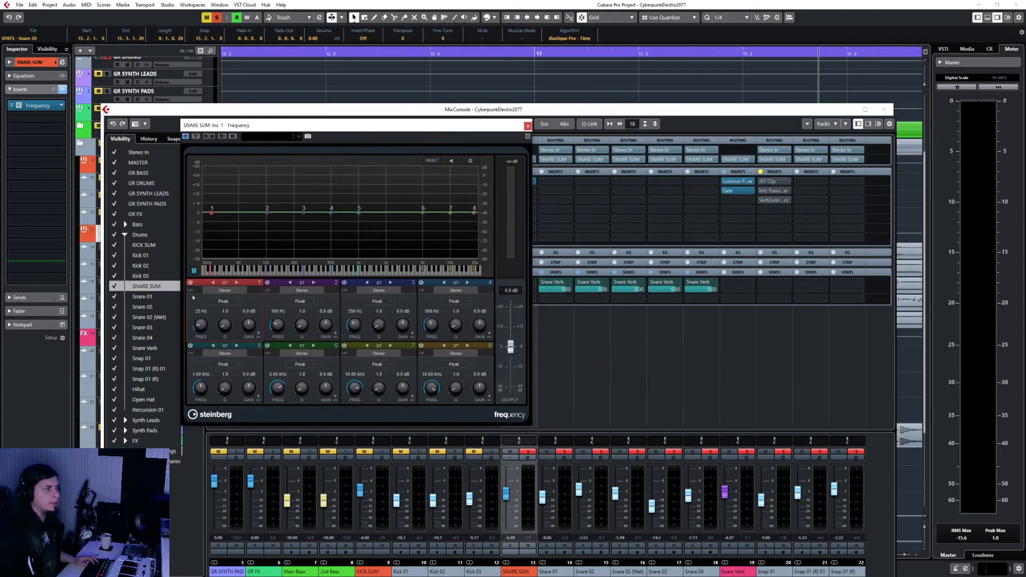
# Switch off bands 2 to 8 of the SNARE SUM Frequency equalizer
pyautogui.click(267, 282)
pyautogui.click(344, 283)
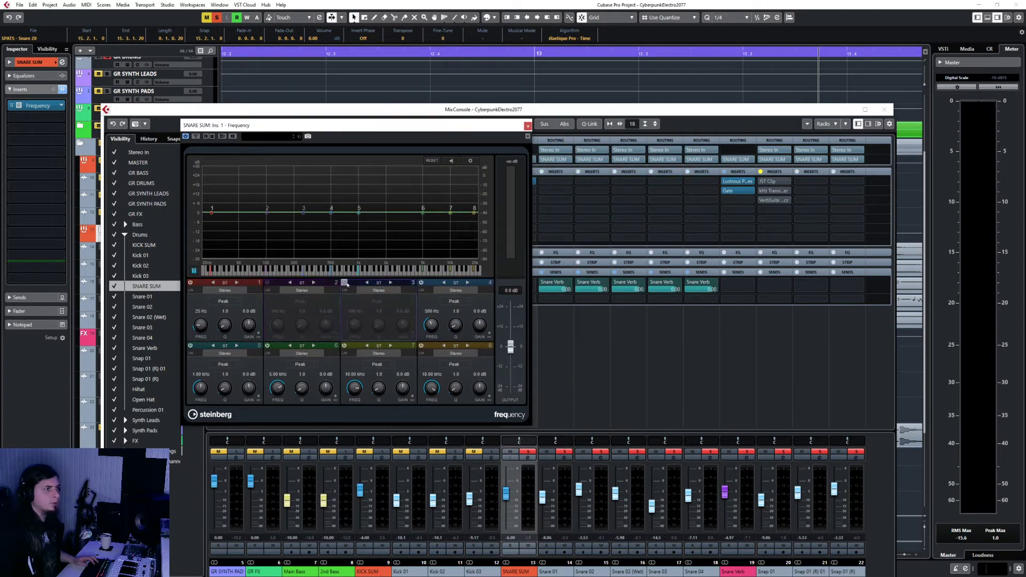
pyautogui.click(421, 283)
pyautogui.click(345, 345)
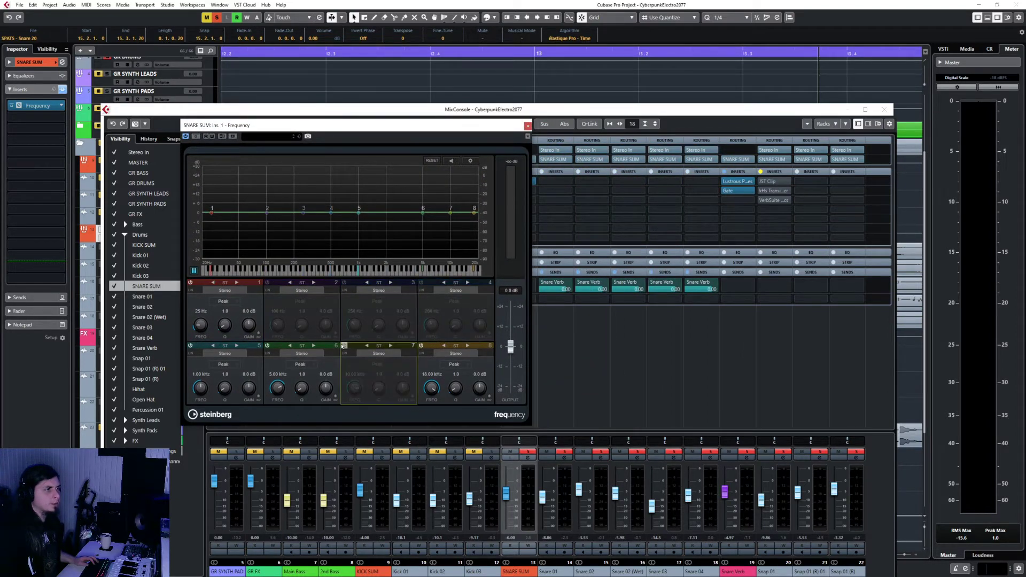
pyautogui.click(267, 346)
pyautogui.click(190, 346)
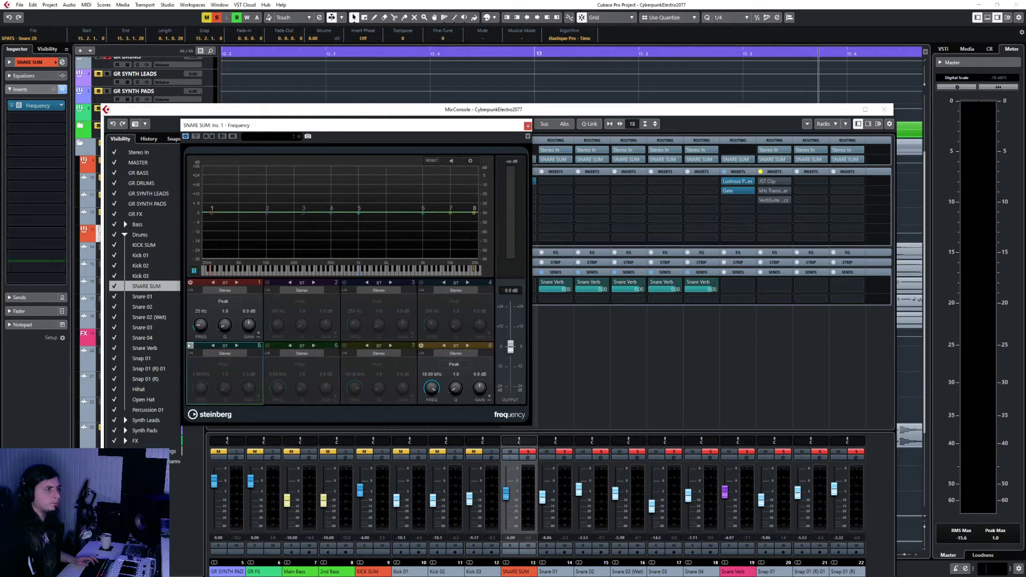
pyautogui.click(421, 346)
# Set band 1 of the SNARE SUM Frequency to Cut 24 at 124 Hz while playing the snares, and close the equalizer
pyautogui.click(224, 301)
pyautogui.click(237, 332)
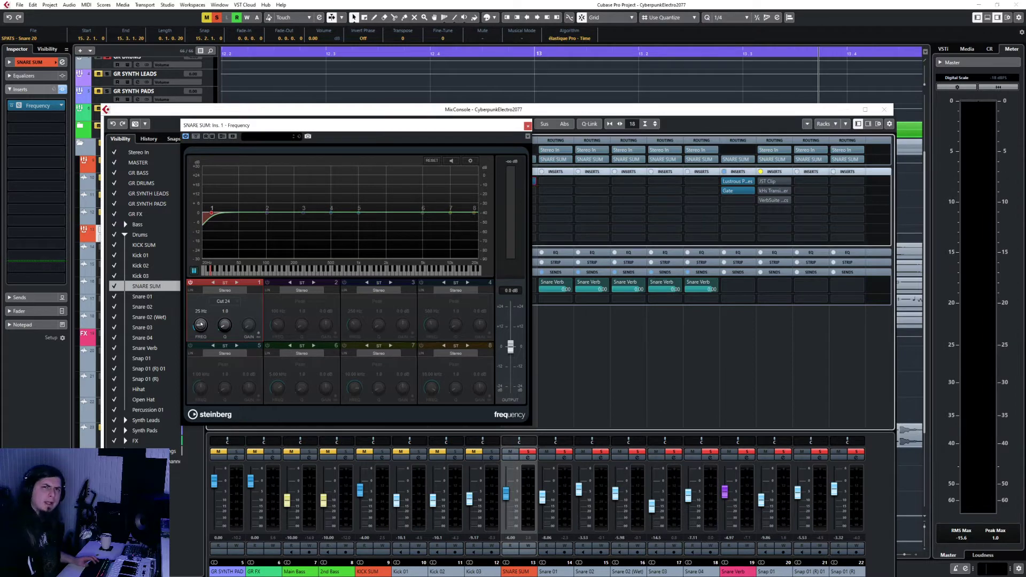
pyautogui.press('space')
pyautogui.moveTo(200, 325); pyautogui.dragTo(206, 318)
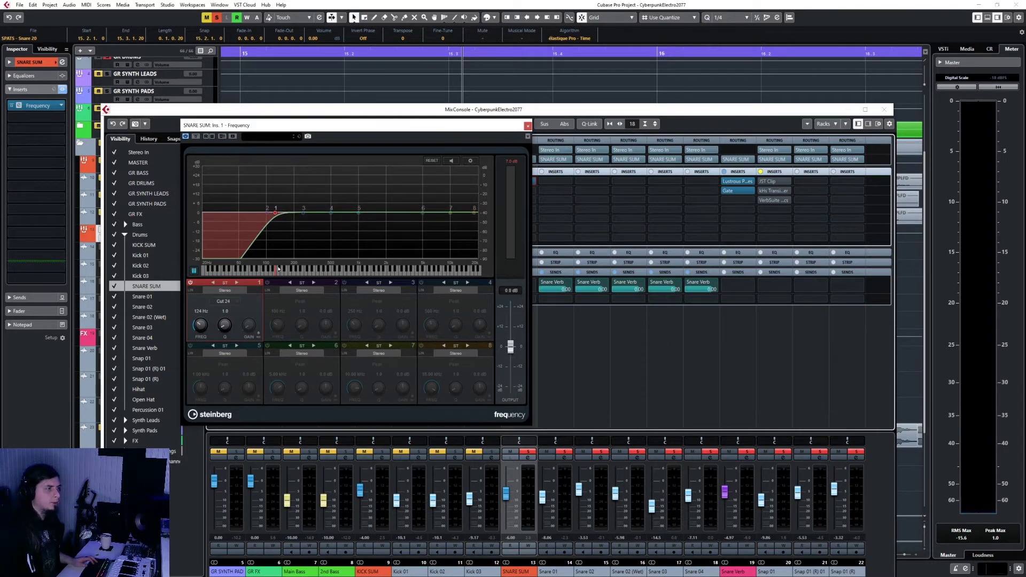
pyautogui.press('space')
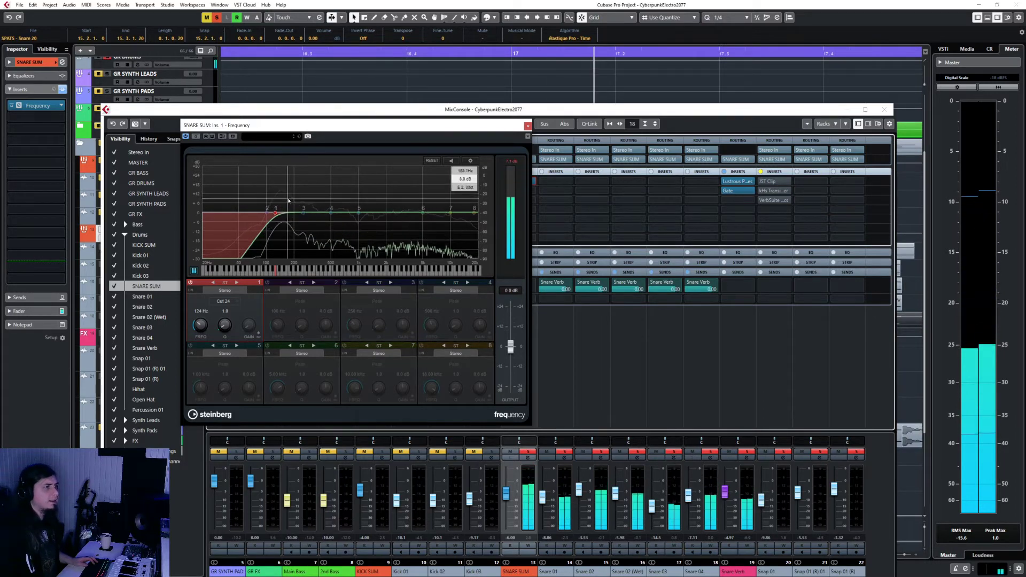
pyautogui.click(527, 125)
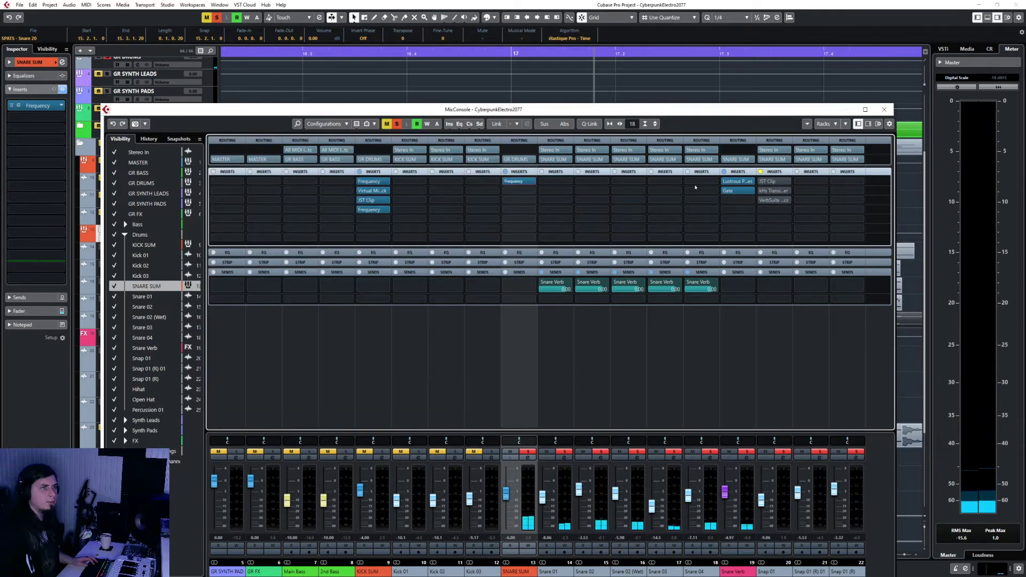
# Bypass the SNARE SUM Frequency, insert another Frequency on Snare 04 and move it to the Snare Verb channel after the Gate
pyautogui.click(506, 182)
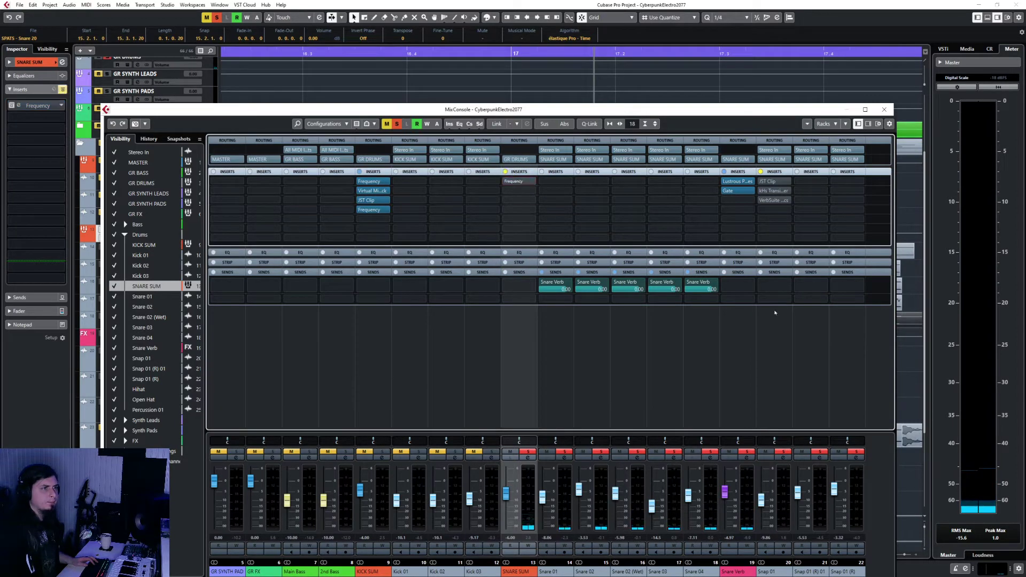
pyautogui.click(692, 180)
pyautogui.write('freq')
pyautogui.click(714, 204)
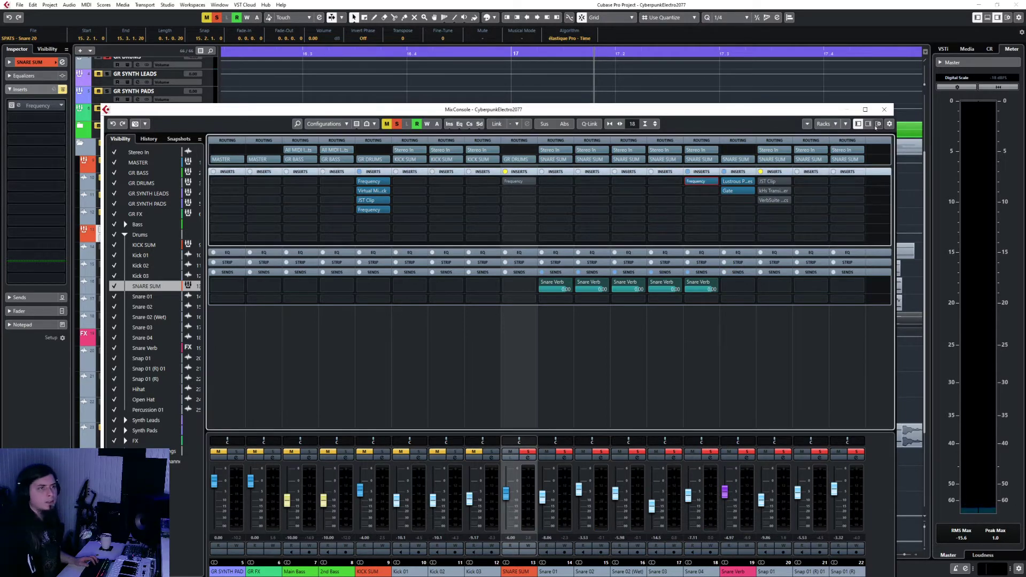
pyautogui.moveTo(711, 181); pyautogui.dragTo(740, 201)
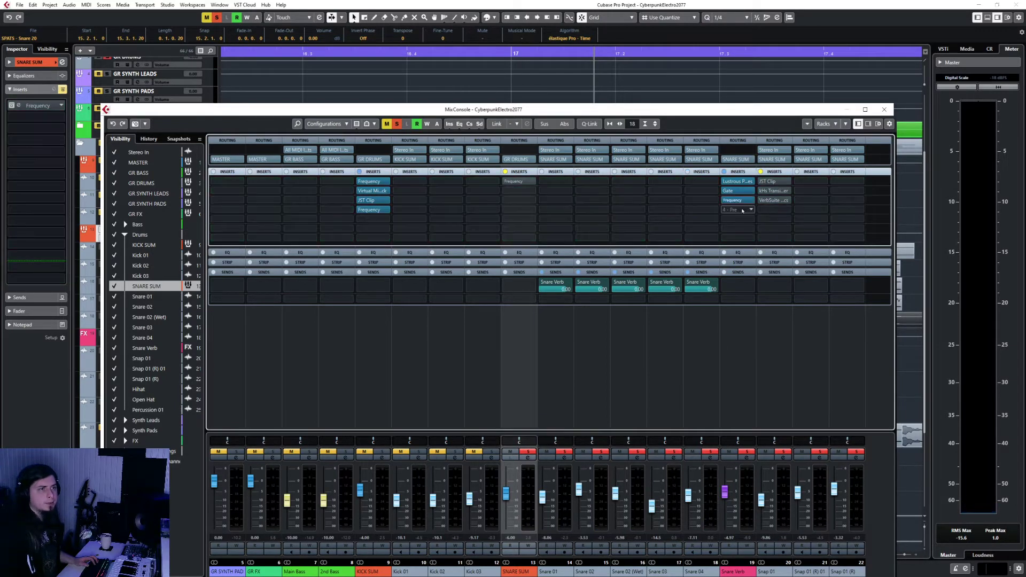
# Open the Snare Verb channel's Frequency equalizer and switch off its bands 2 to 8
pyautogui.click(733, 202)
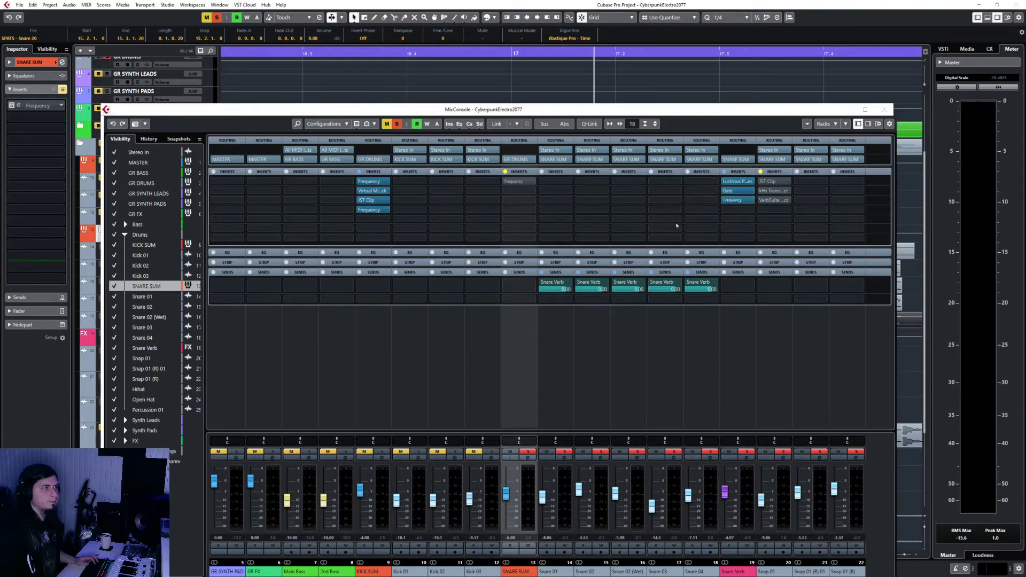
pyautogui.press('space')
pyautogui.moveTo(0, 113); pyautogui.dragTo(561, 163)
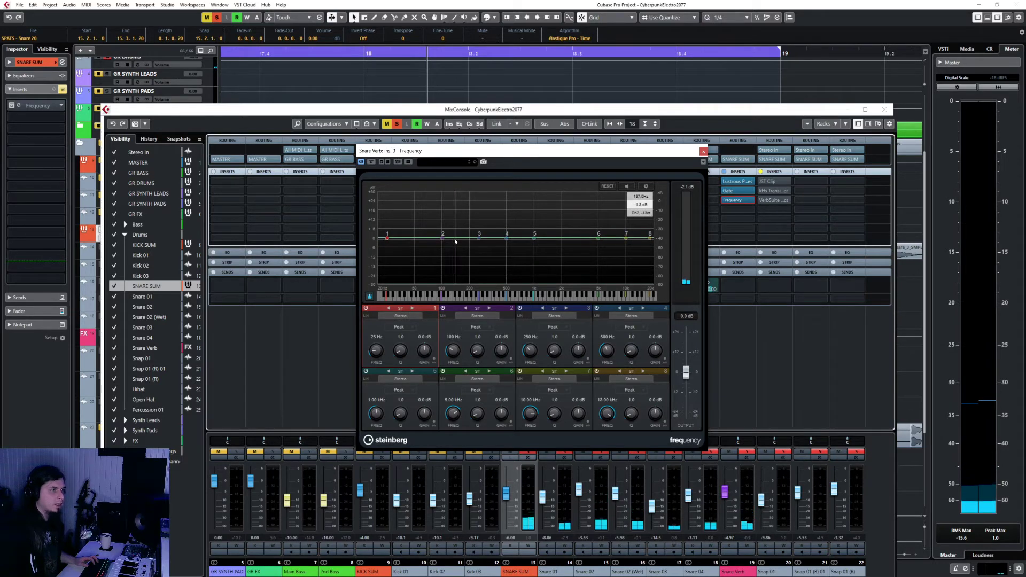
pyautogui.click(443, 308)
pyautogui.click(520, 308)
pyautogui.click(597, 309)
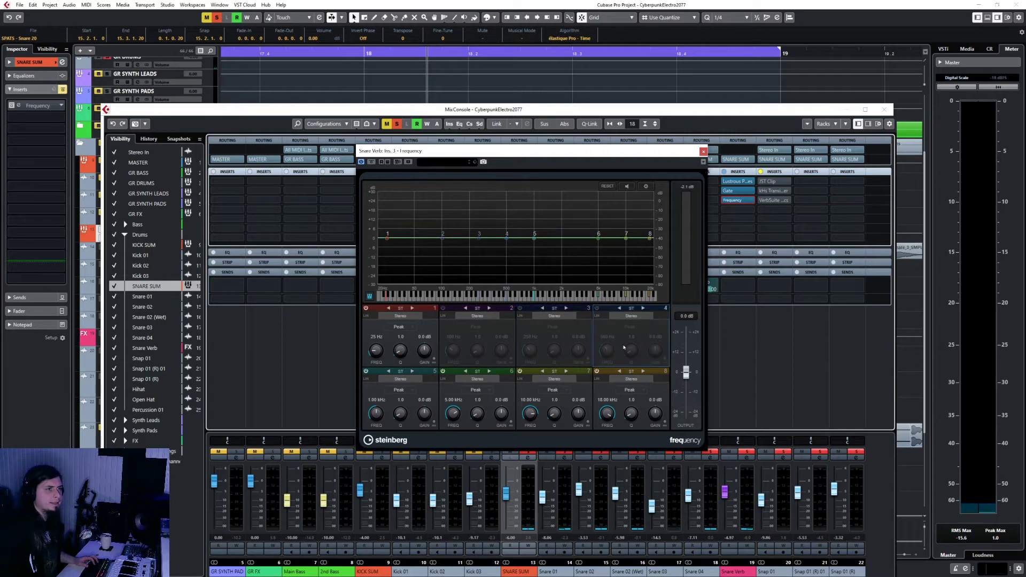
pyautogui.click(597, 372)
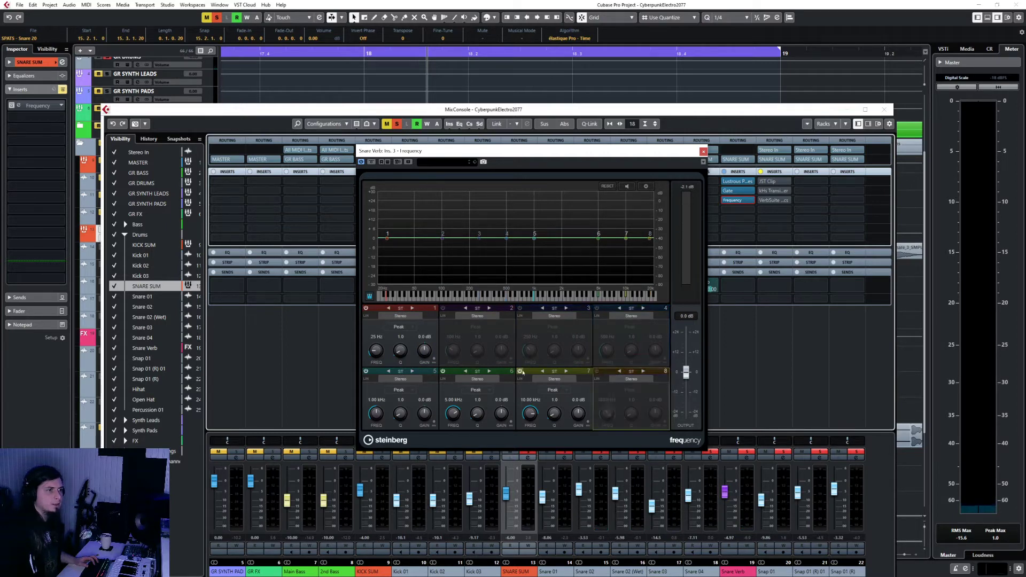
pyautogui.click(520, 372)
pyautogui.click(442, 372)
pyautogui.click(366, 371)
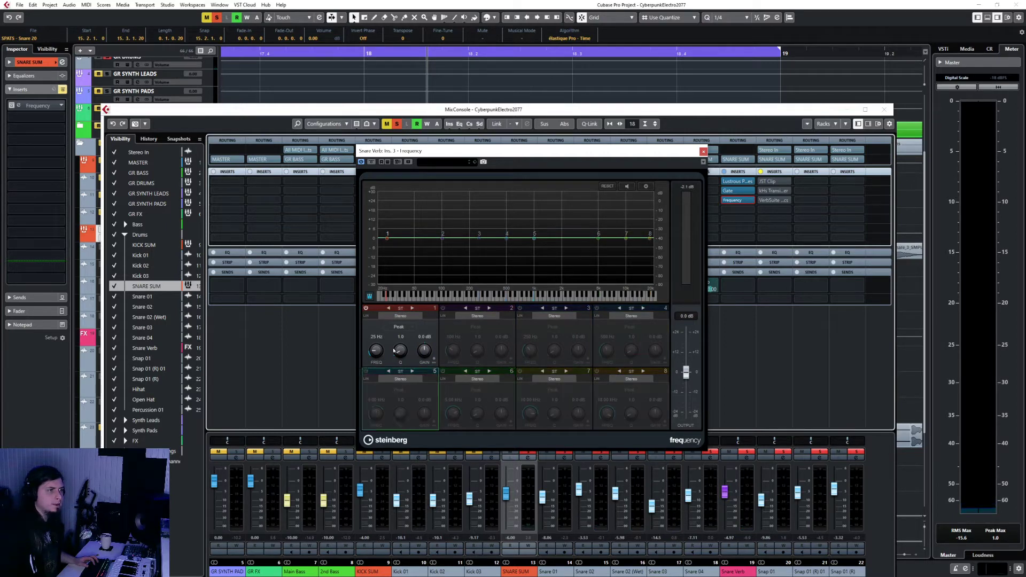
# Set band 1 of the Snare Verb Frequency to Cut 24 at 158 Hz while playing the snares, and close the equalizer
pyautogui.click(399, 326)
pyautogui.click(405, 345)
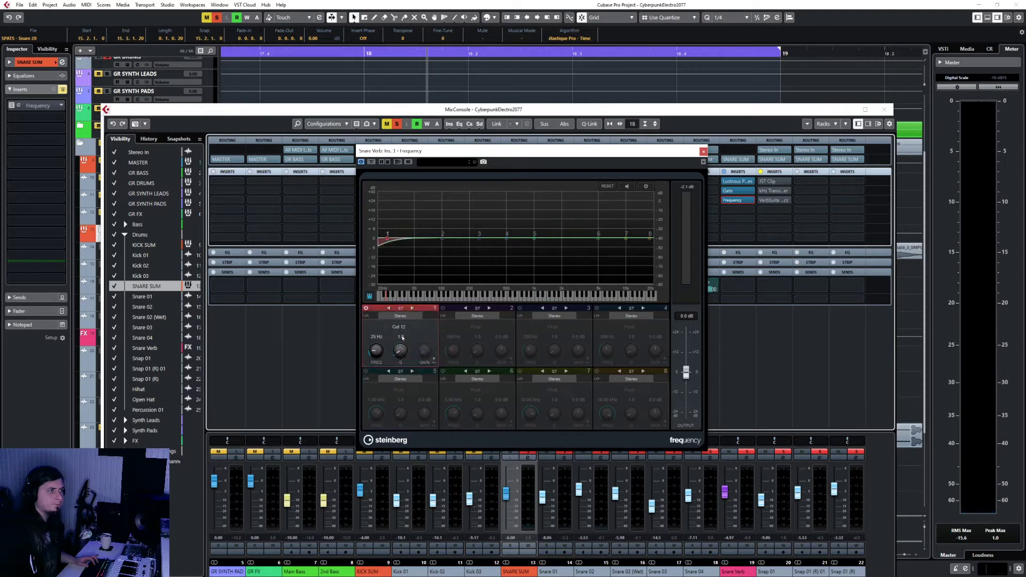
pyautogui.click(399, 326)
pyautogui.click(366, 352)
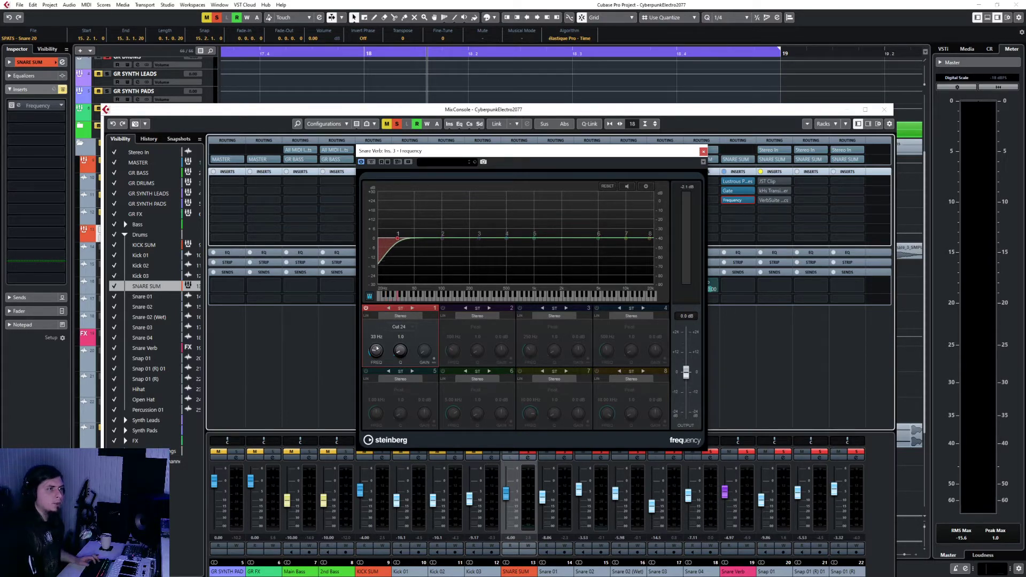
pyautogui.press('space')
pyautogui.moveTo(377, 349); pyautogui.dragTo(379, 337)
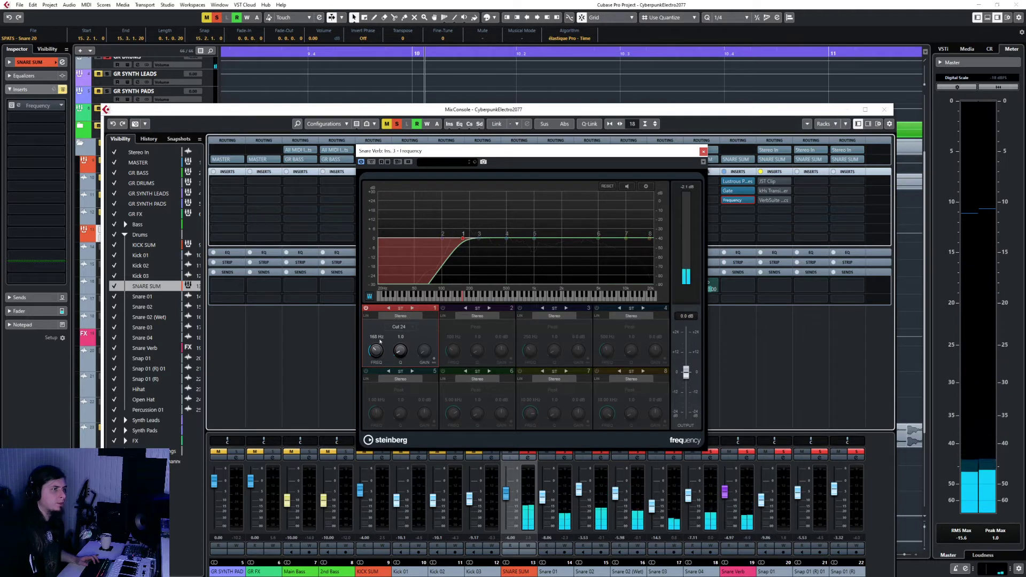
pyautogui.moveTo(377, 351); pyautogui.dragTo(377, 351)
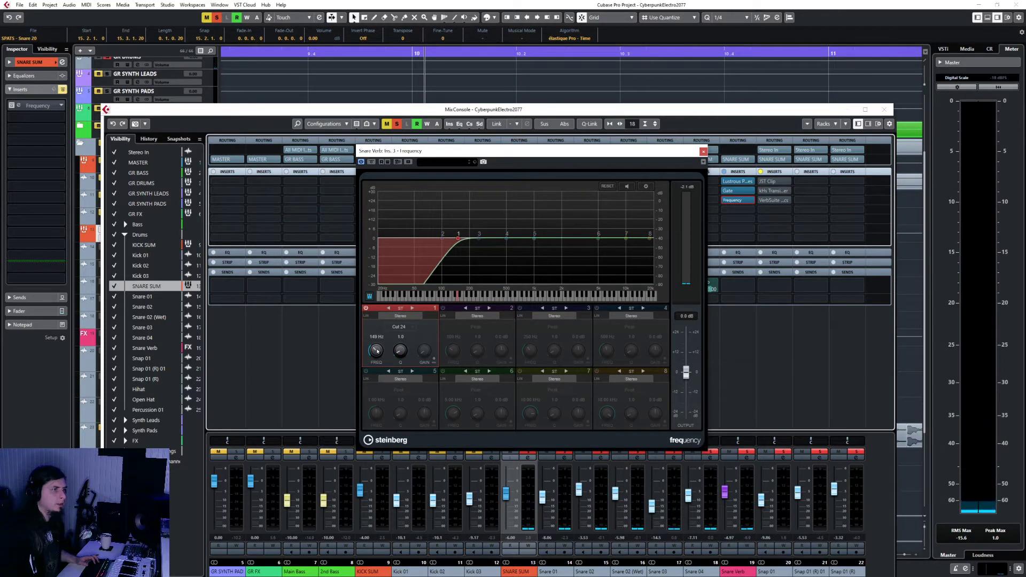
pyautogui.press('space')
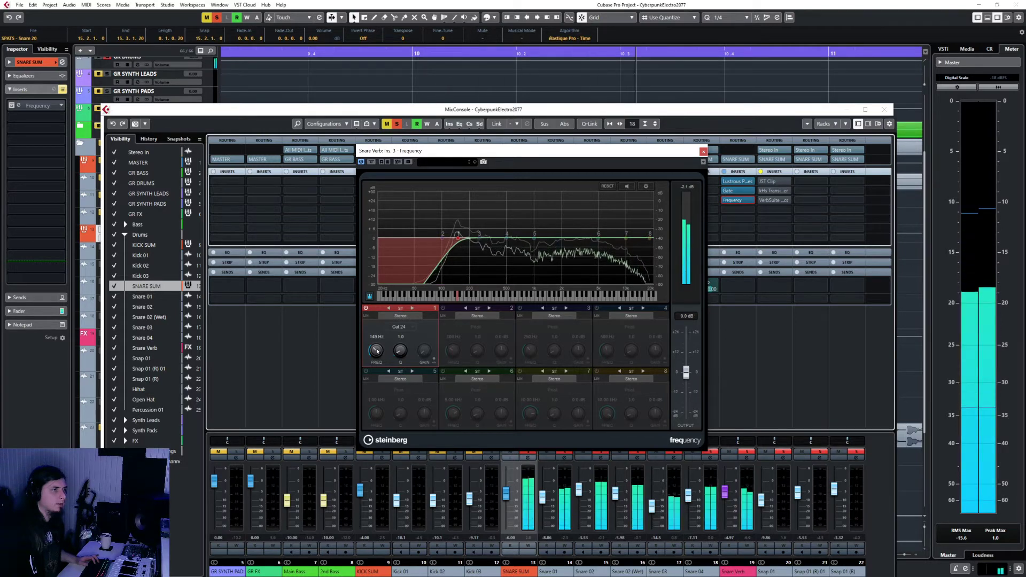
pyautogui.scroll(1, 377, 351)
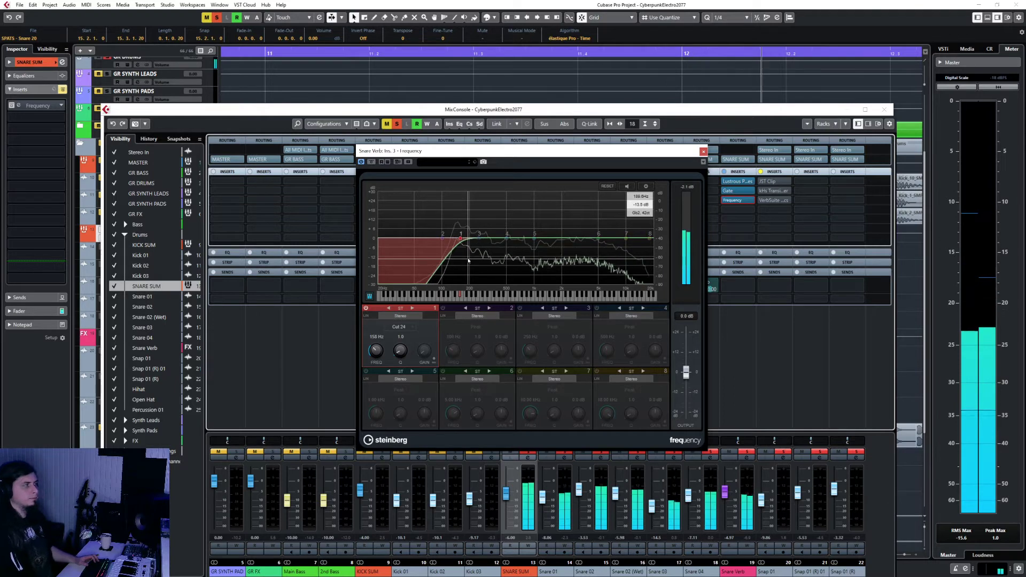
pyautogui.press('space')
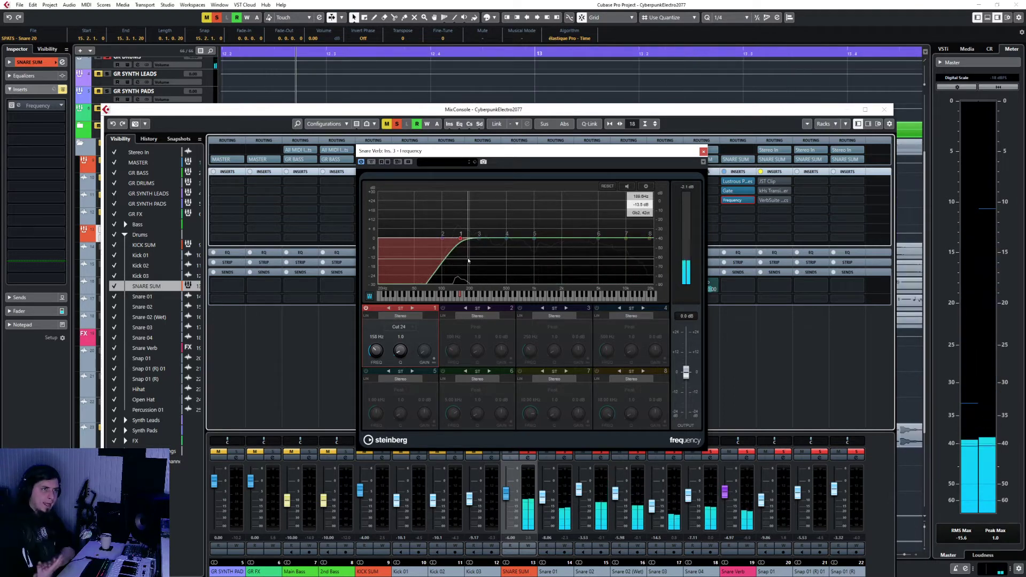
pyautogui.click(704, 152)
# Reactivate the SNARE SUM Frequency and set its band 2 to a peak at 146 Hz with Q 4.9 and -2.4 dB gain
pyautogui.click(518, 181)
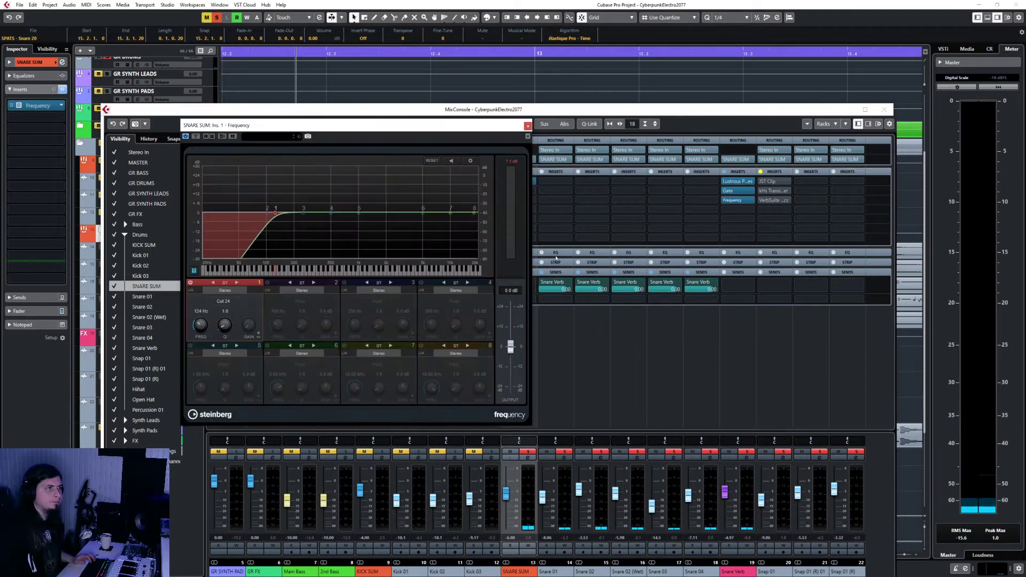
pyautogui.press('space')
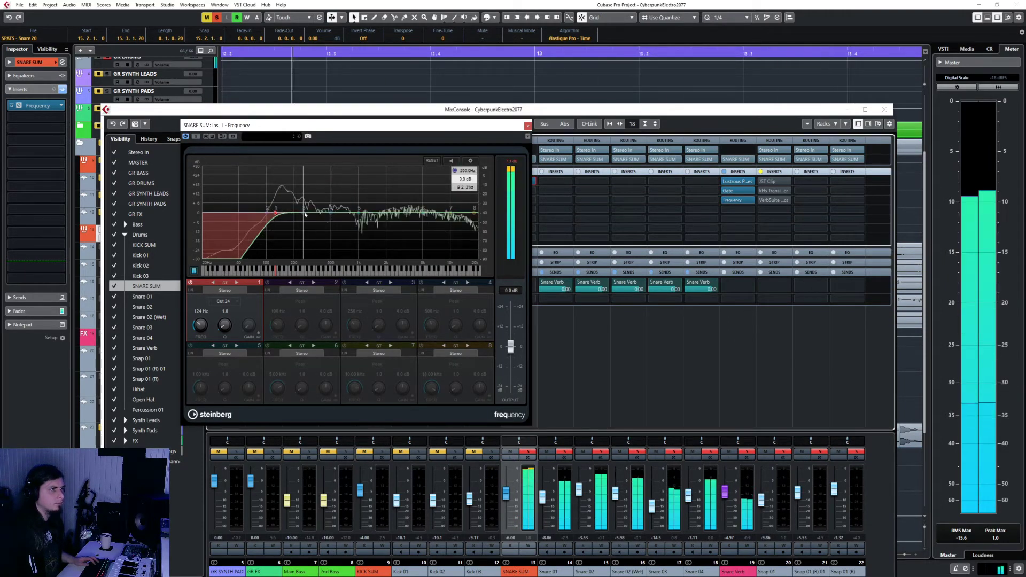
pyautogui.moveTo(305, 213); pyautogui.dragTo(282, 216)
pyautogui.doubleClick(284, 213)
pyautogui.scroll(4, 284, 220)
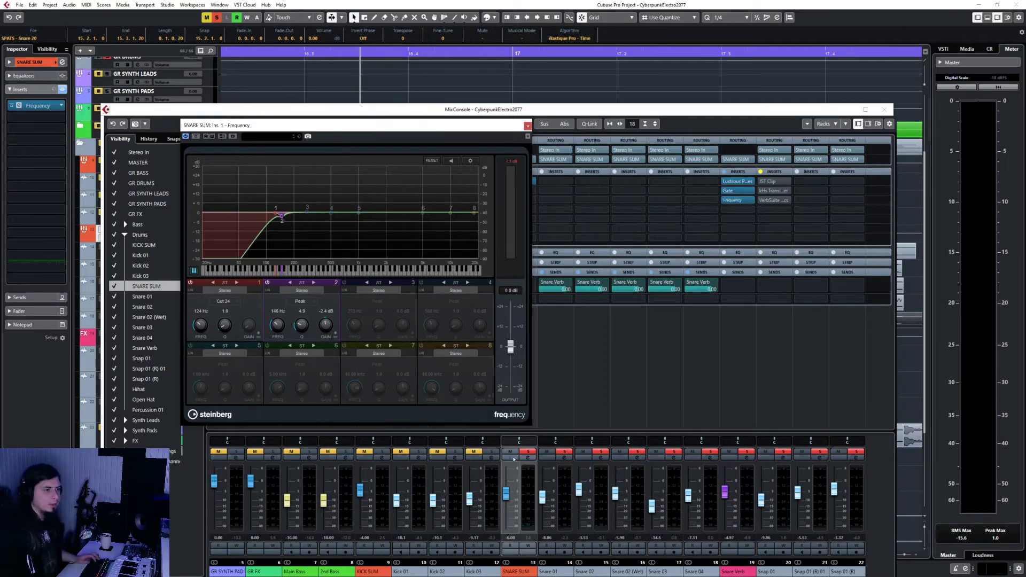
# Play the equalized snares and reset the SNARE SUM channel's peak meter to check its level
pyautogui.press('space')
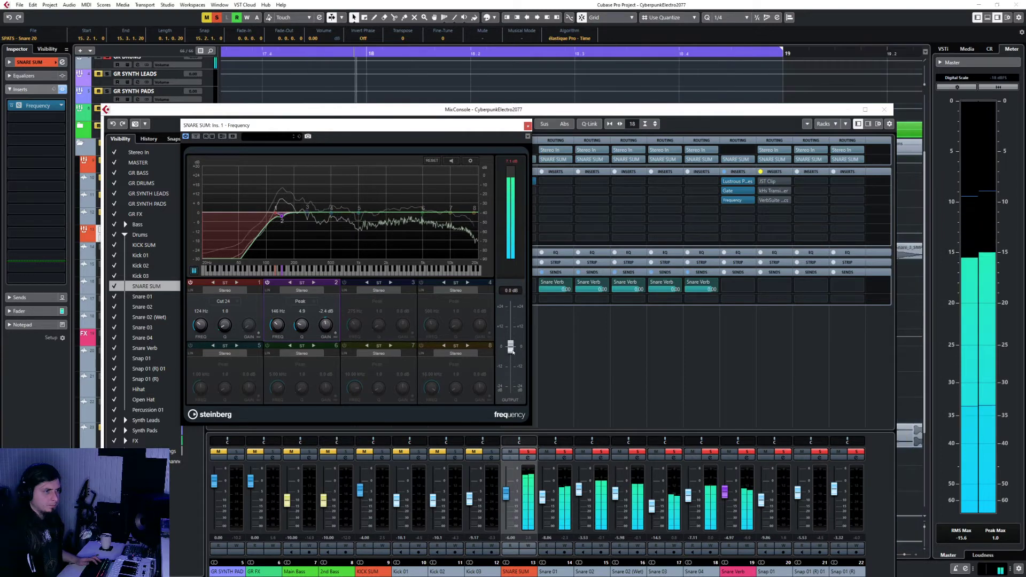
pyautogui.click(528, 538)
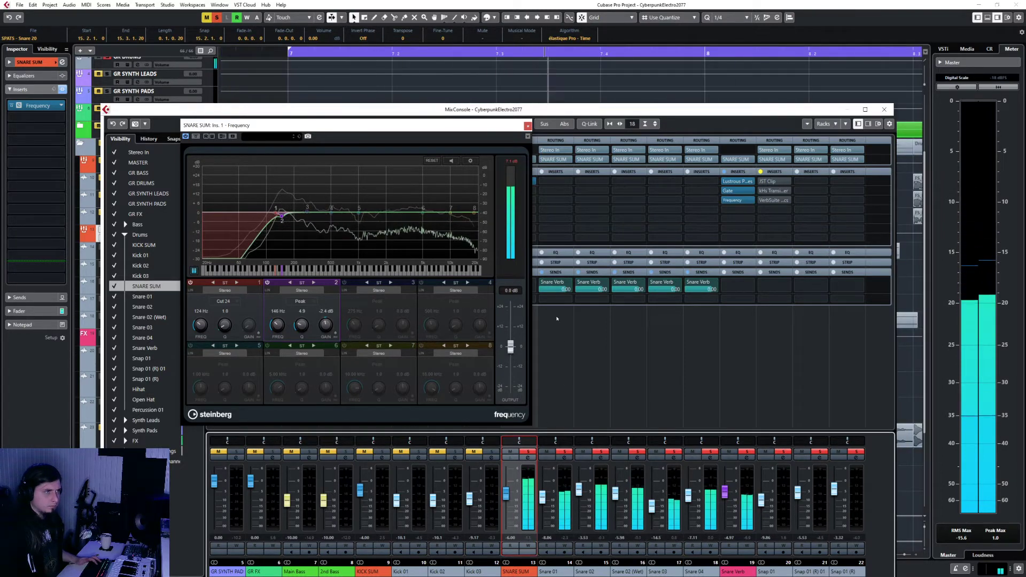
pyautogui.click(523, 183)
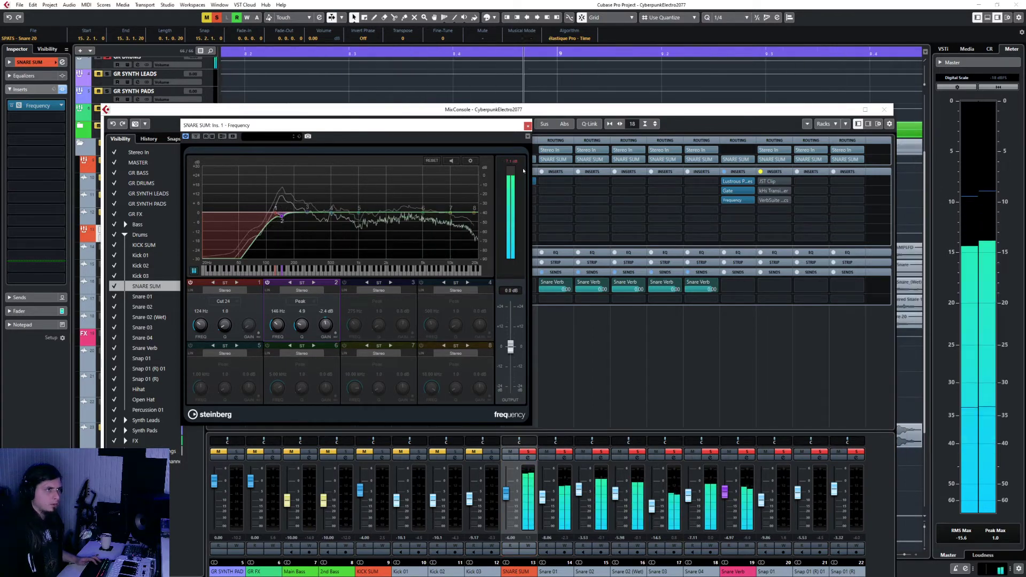
# Select the Snare 01 and Snare 02 channels together in the mixer
pyautogui.click(542, 498)
pyautogui.keyDown('ctrl'); pyautogui.click(592, 572); pyautogui.keyUp('ctrl')
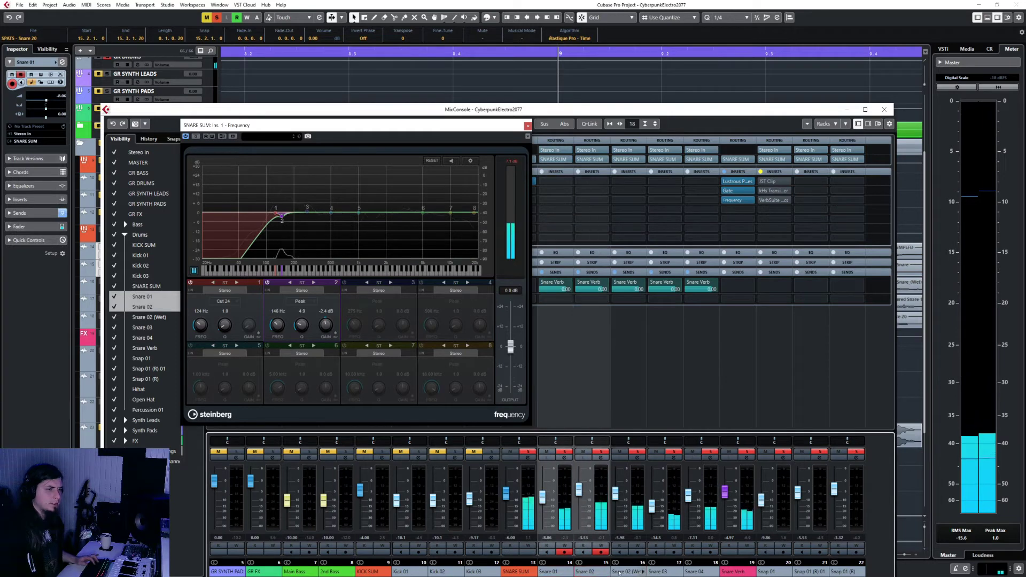
# Extend the selection to Snare 02 (Wet), Snare 03, Snare 04 and Snare Verb, and lower the linked snare faders together, with Snare 02 at about -8.2 dB
pyautogui.keyDown('ctrl'); pyautogui.click(628, 572); pyautogui.keyUp('ctrl')
pyautogui.keyDown('ctrl'); pyautogui.click(665, 572); pyautogui.keyUp('ctrl')
pyautogui.keyDown('ctrl'); pyautogui.click(701, 572); pyautogui.keyUp('ctrl')
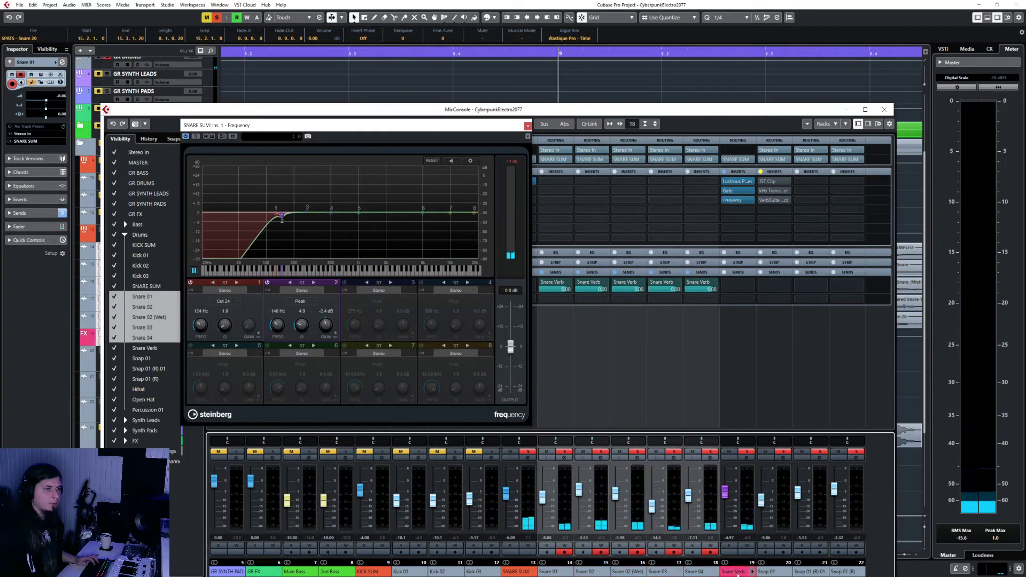
pyautogui.keyDown('ctrl'); pyautogui.click(738, 571); pyautogui.keyUp('ctrl')
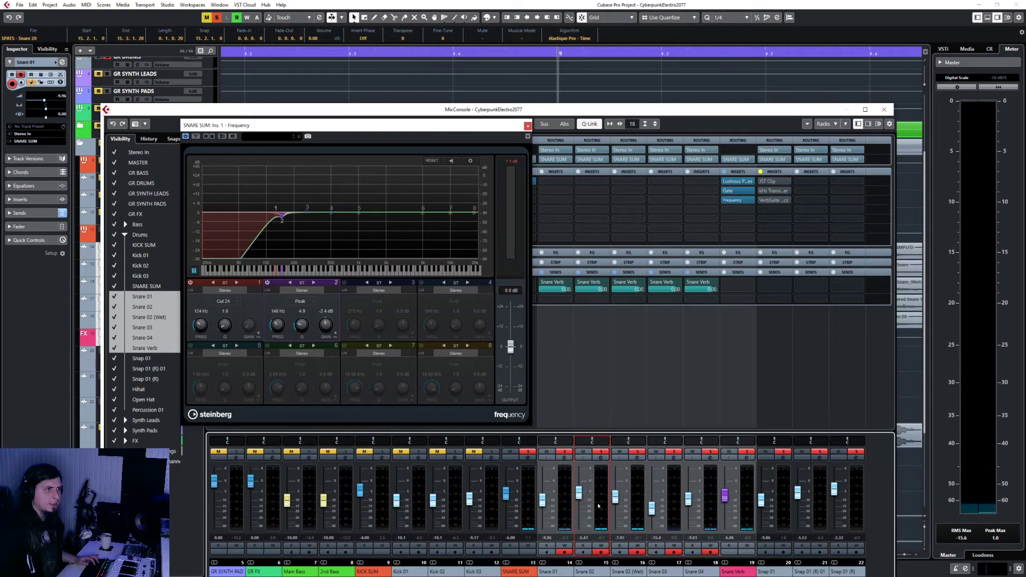
pyautogui.click(513, 165)
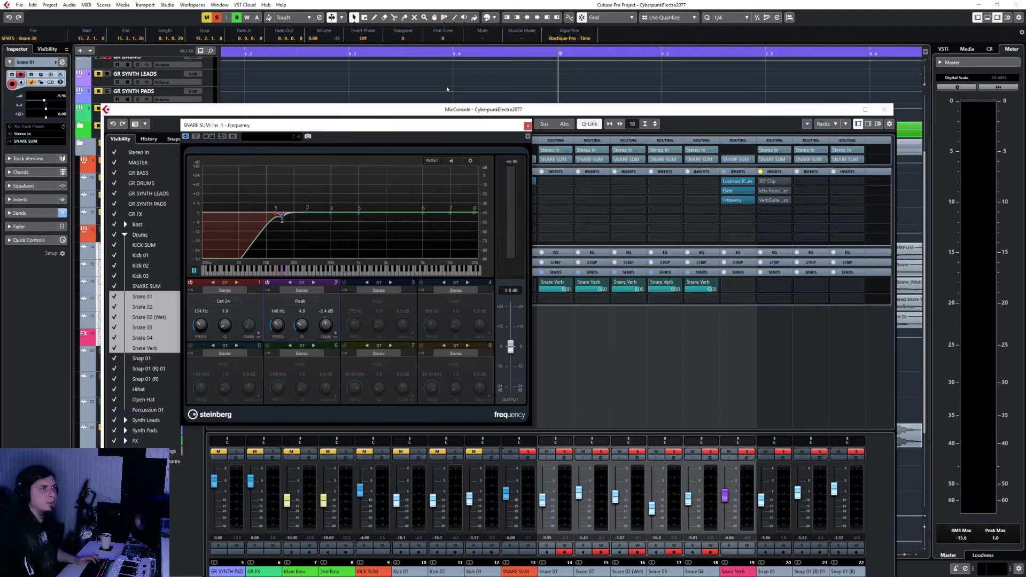
pyautogui.press('space')
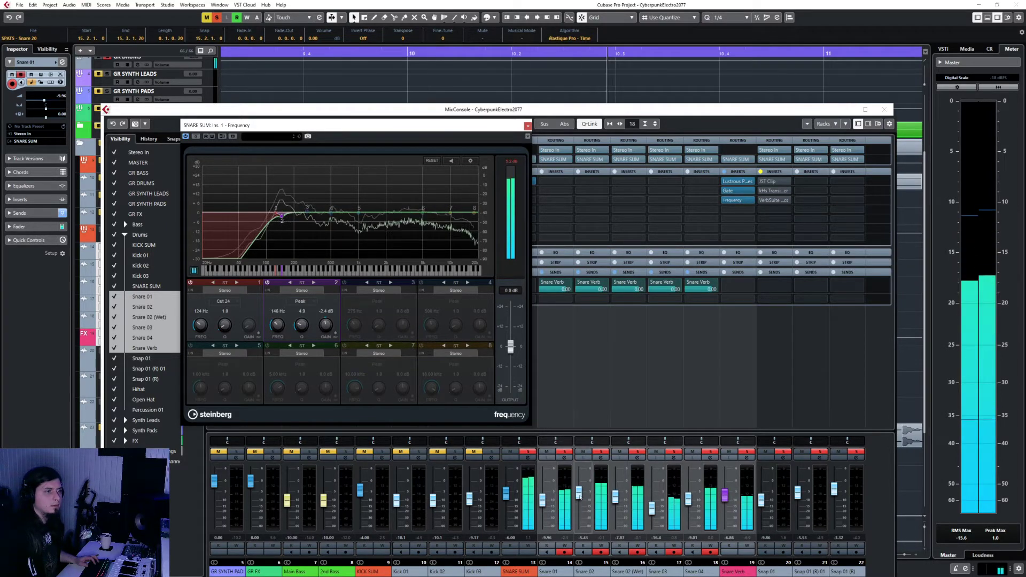
pyautogui.moveTo(579, 492); pyautogui.dragTo(580, 501)
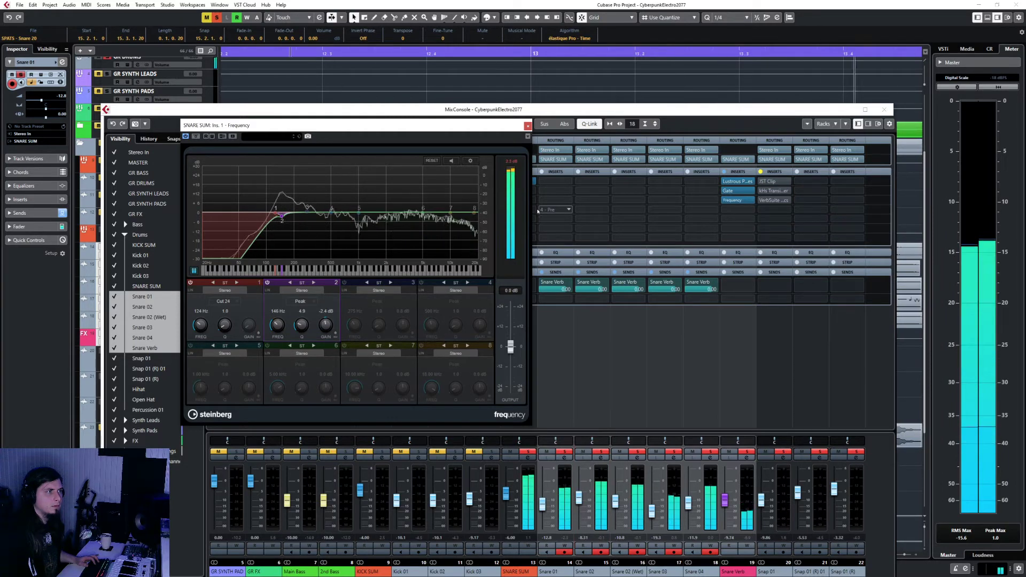
pyautogui.click(529, 128)
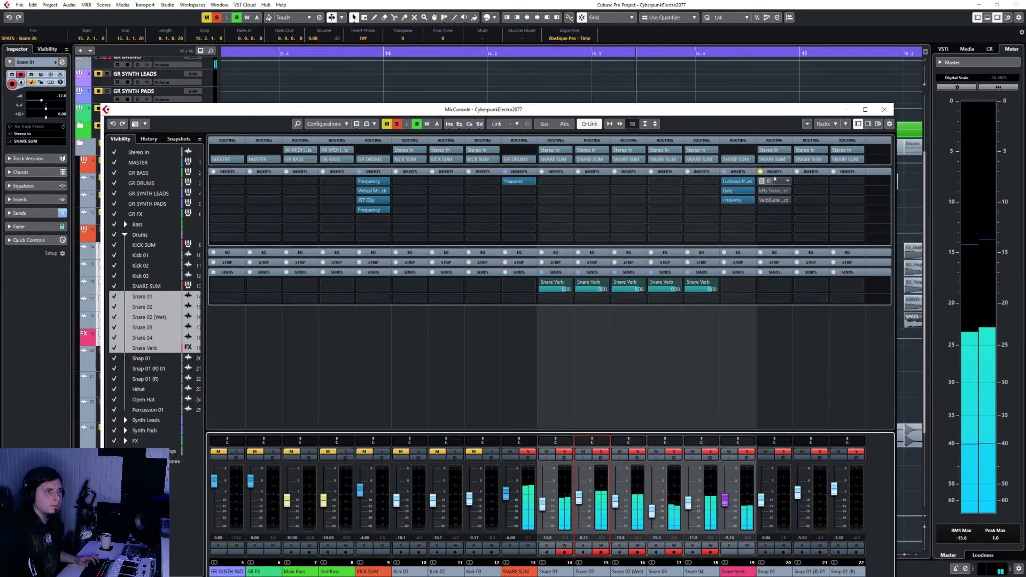
# Check the Gate insert on the Snare Verb channel, and raise only the Snare Verb fader to about -7.2 dB
pyautogui.click(732, 192)
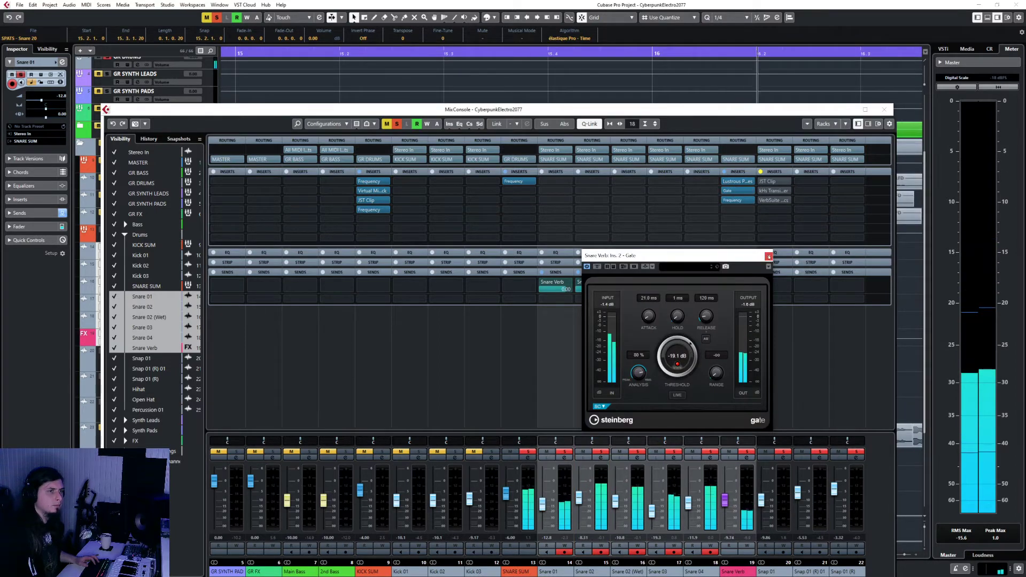
pyautogui.click(768, 256)
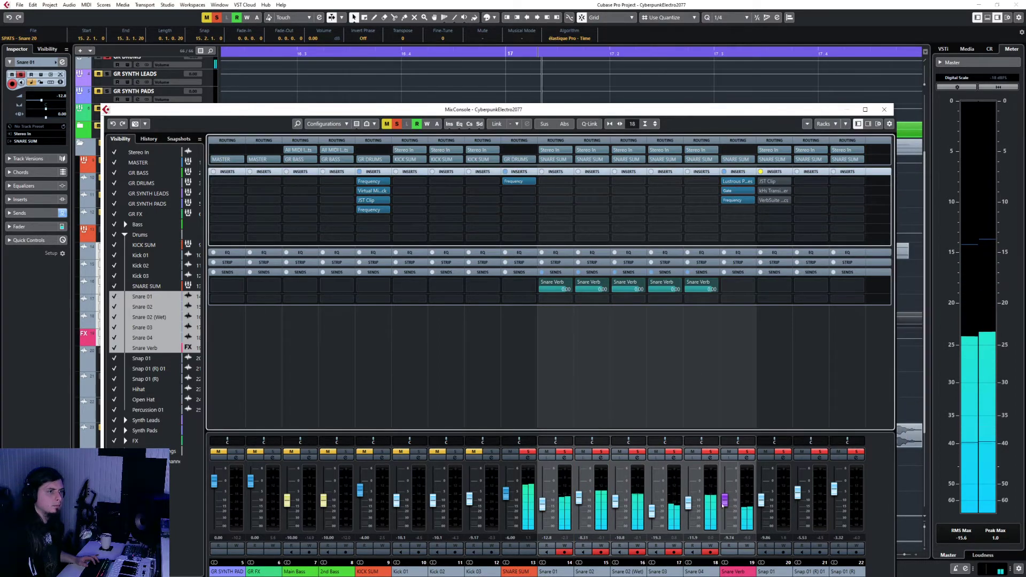
pyautogui.moveTo(725, 502); pyautogui.dragTo(727, 499)
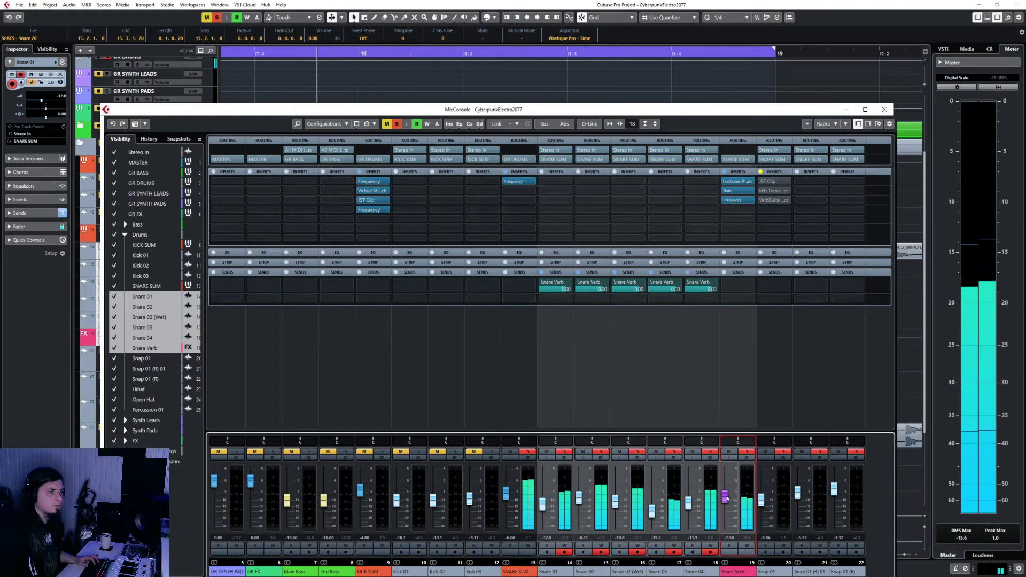
# Reopen the SNARE SUM Frequency EQ and add a band 3 peak cut of about -8 dB at 307 Hz with Q 4.9
pyautogui.click(532, 192)
pyautogui.click(518, 184)
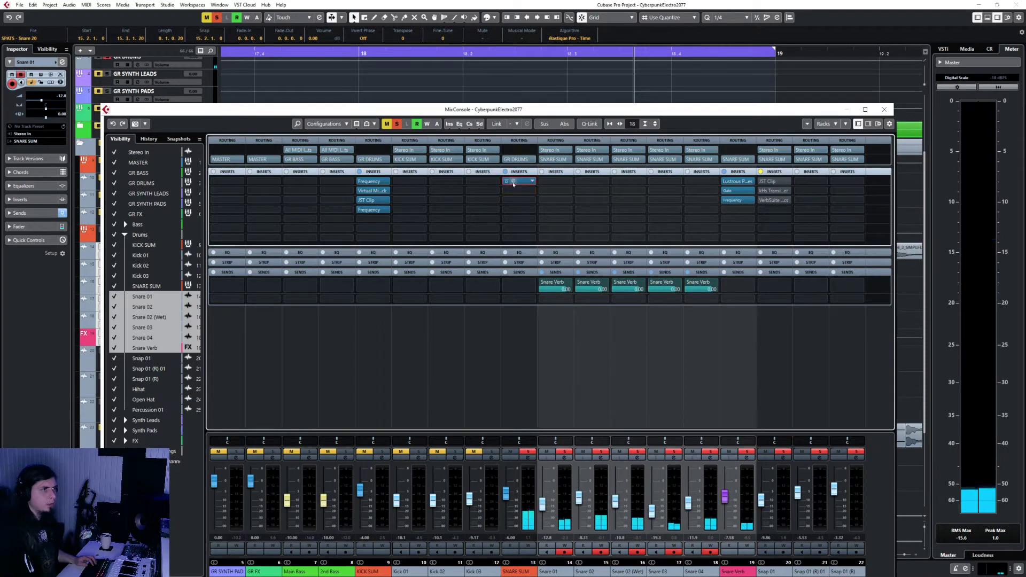
pyautogui.click(513, 183)
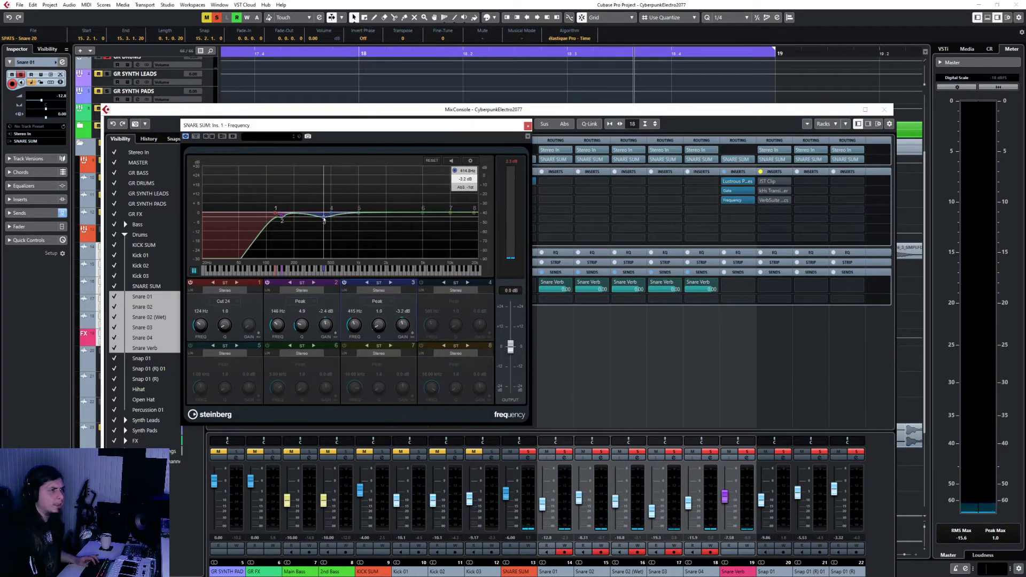
pyautogui.moveTo(324, 219)
pyautogui.mouseDown()
pyautogui.moveTo(312, 174)
pyautogui.moveTo(313, 230)
pyautogui.mouseUp()
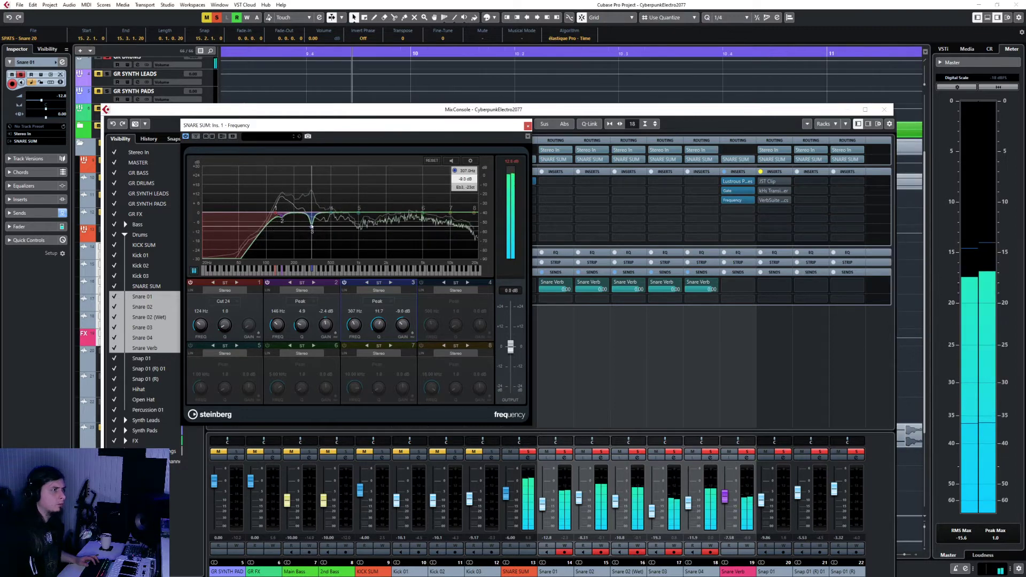
pyautogui.scroll(-5, 312, 227)
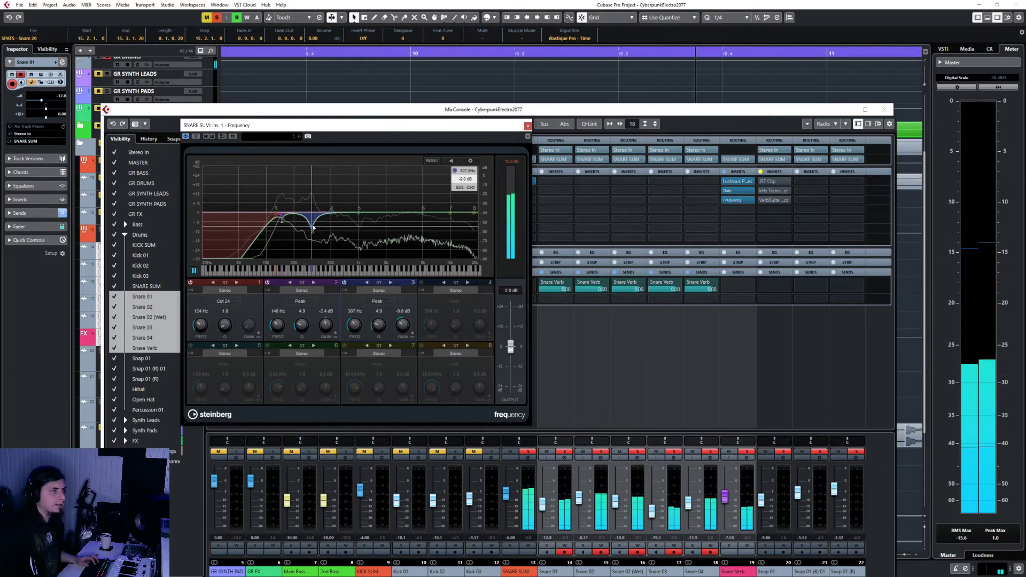
# Add two SNARE SUM EQ cuts with Q 4.9: band 4 at about 601 Hz, -4.8 dB, and band 5 at about 2.79 kHz, -6.1 dB
pyautogui.moveTo(334, 214); pyautogui.dragTo(339, 193)
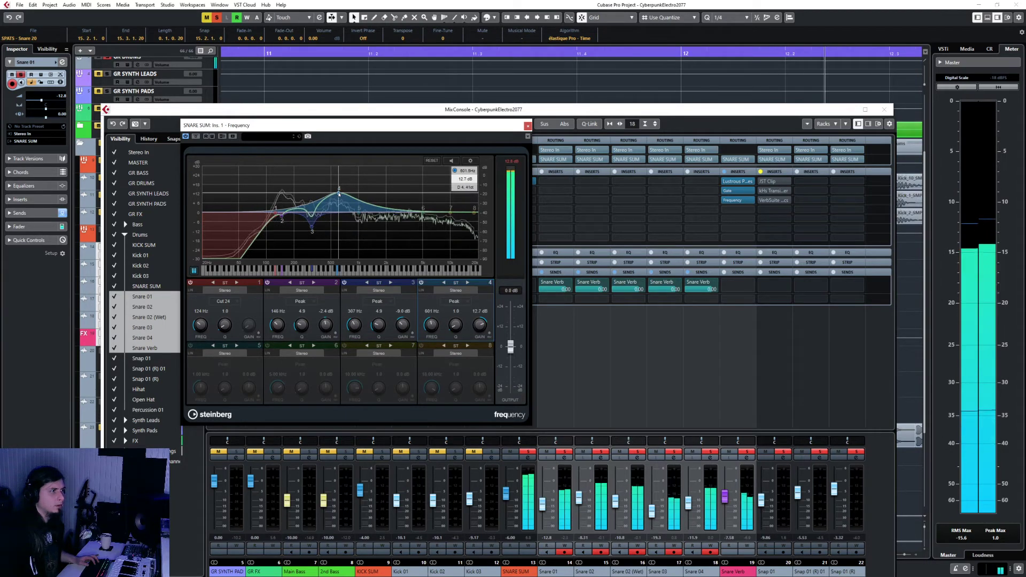
pyautogui.scroll(6, 338, 194)
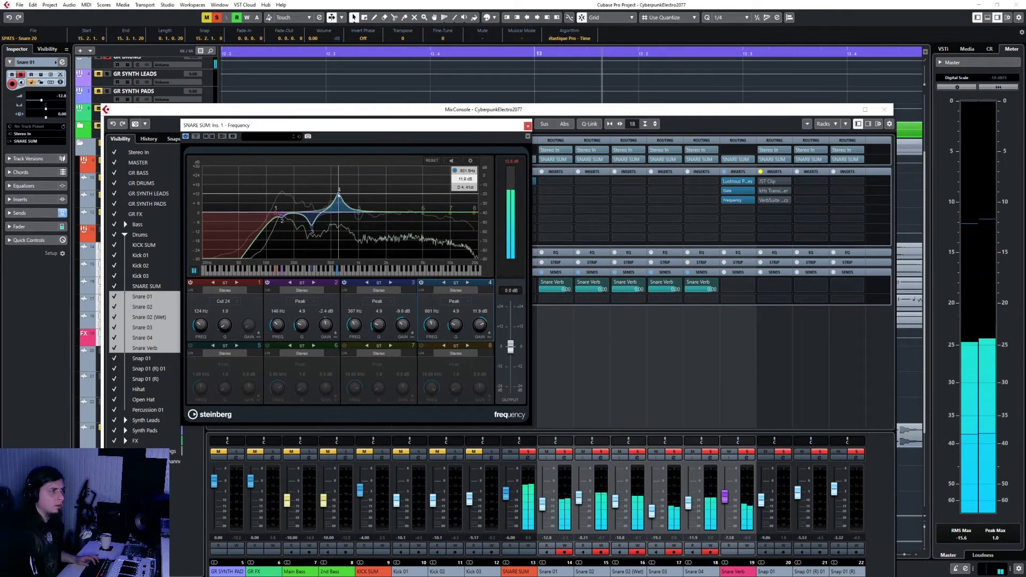
pyautogui.moveTo(338, 190); pyautogui.dragTo(339, 221)
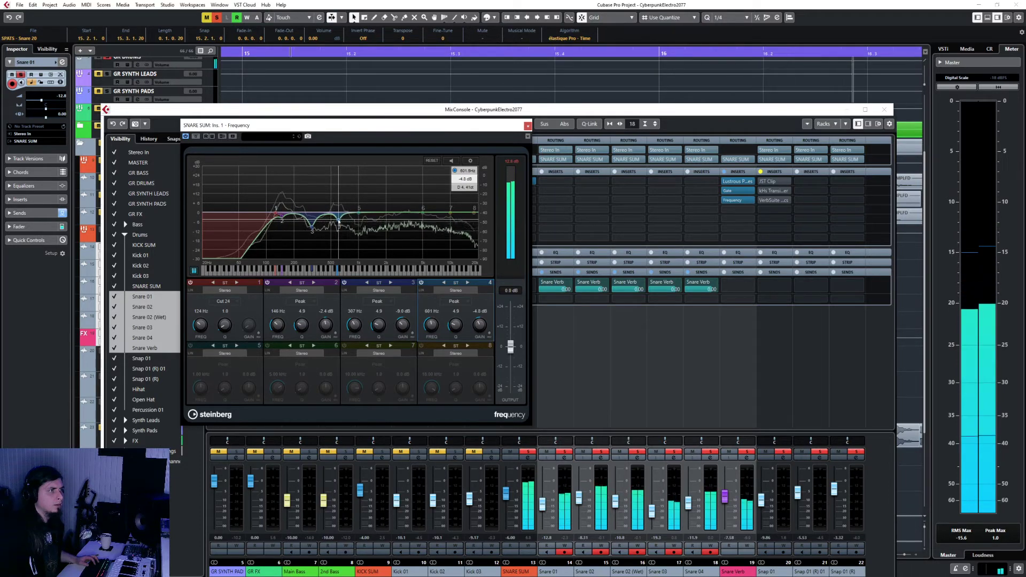
pyautogui.click(380, 205)
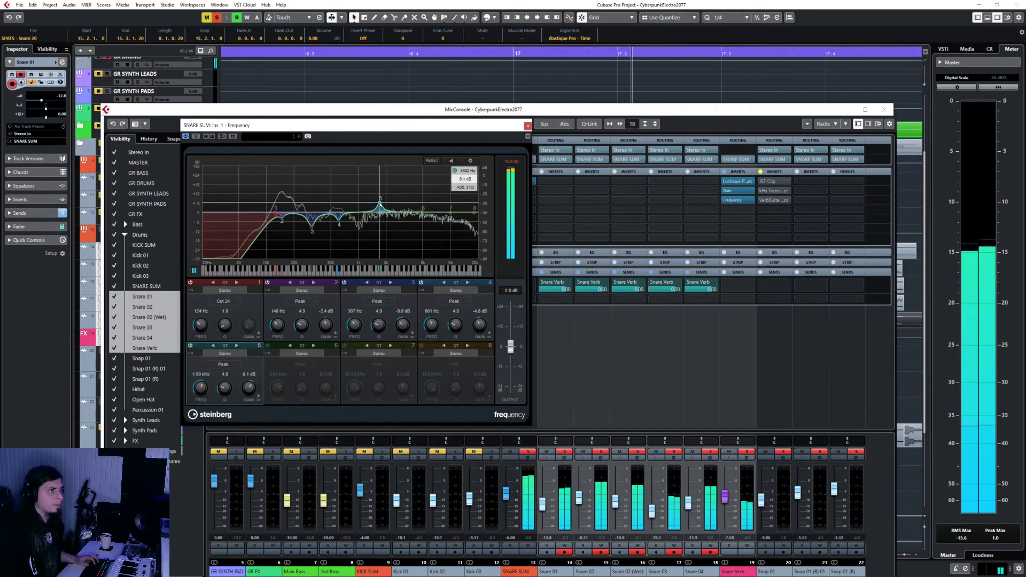
pyautogui.moveTo(377, 197); pyautogui.dragTo(400, 223)
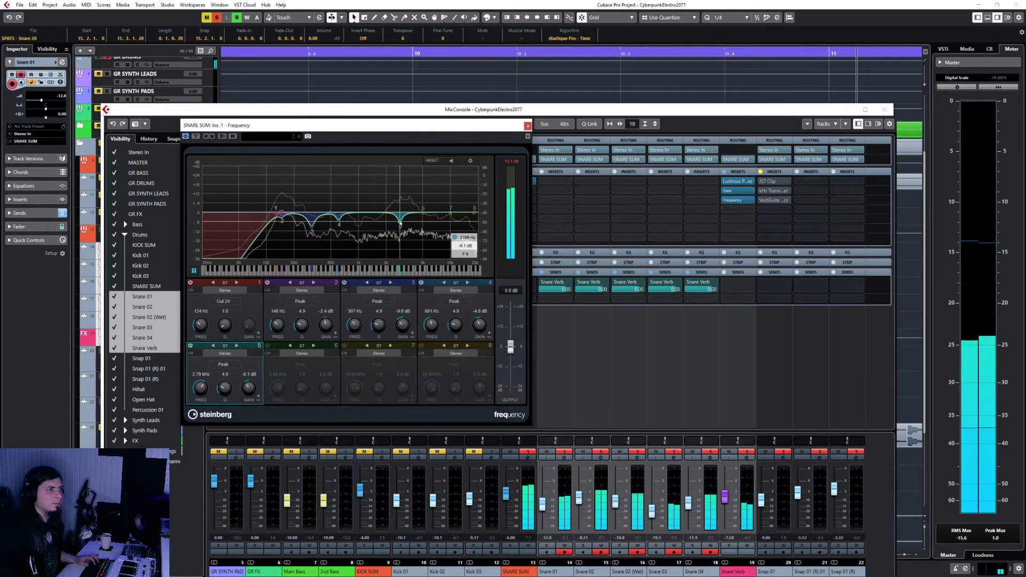
# Enable band 8 of the SNARE SUM EQ as a Cut 12 high-frequency filter at about 14 kHz, and close the EQ
pyautogui.click(421, 346)
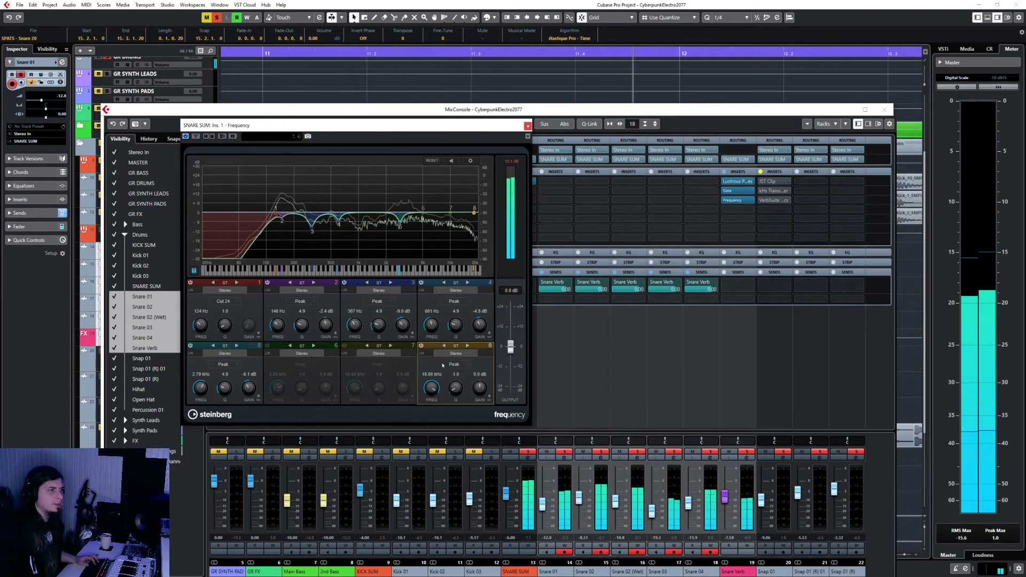
pyautogui.click(444, 365)
pyautogui.click(435, 388)
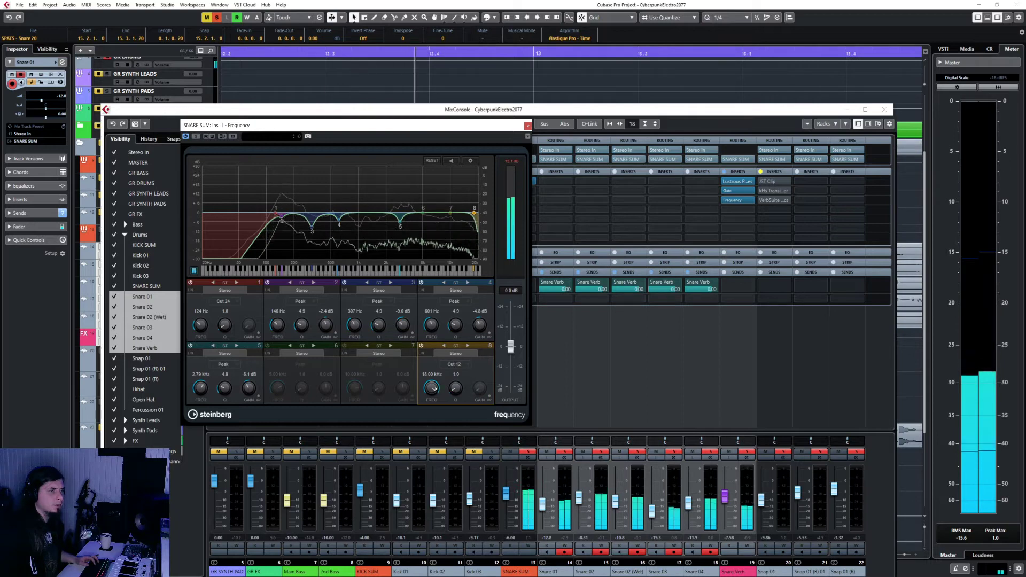
pyautogui.moveTo(435, 389); pyautogui.dragTo(434, 392)
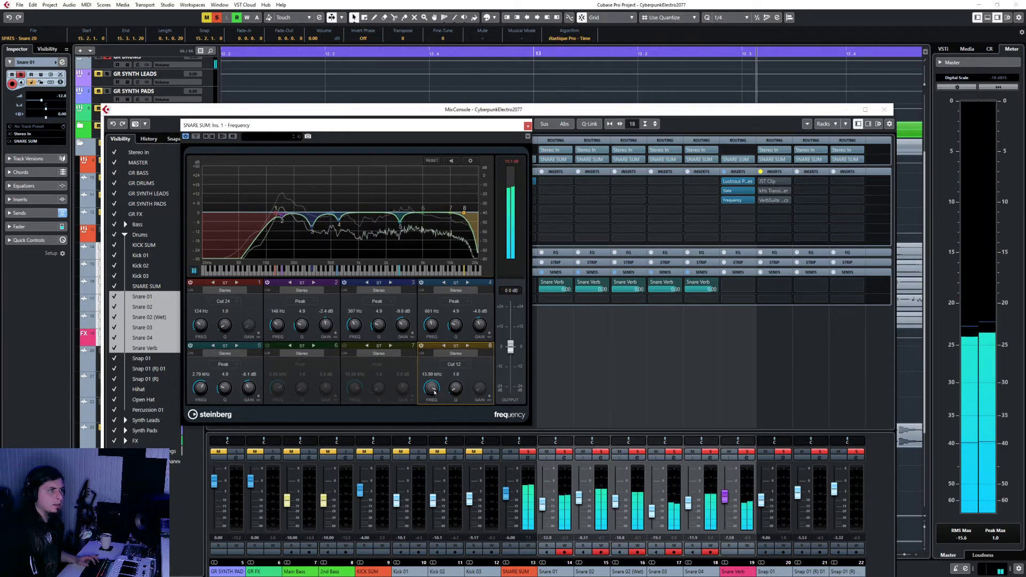
pyautogui.click(528, 126)
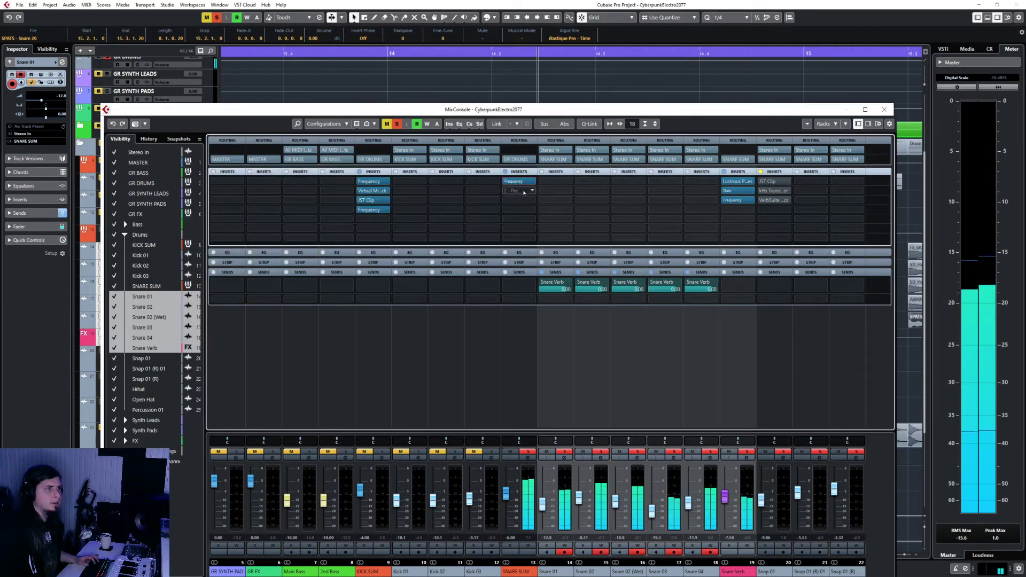
# Insert Virtual Mix Rack in the second insert slot of the SNARE SUM channel
pyautogui.click(523, 193)
pyautogui.write('virtual')
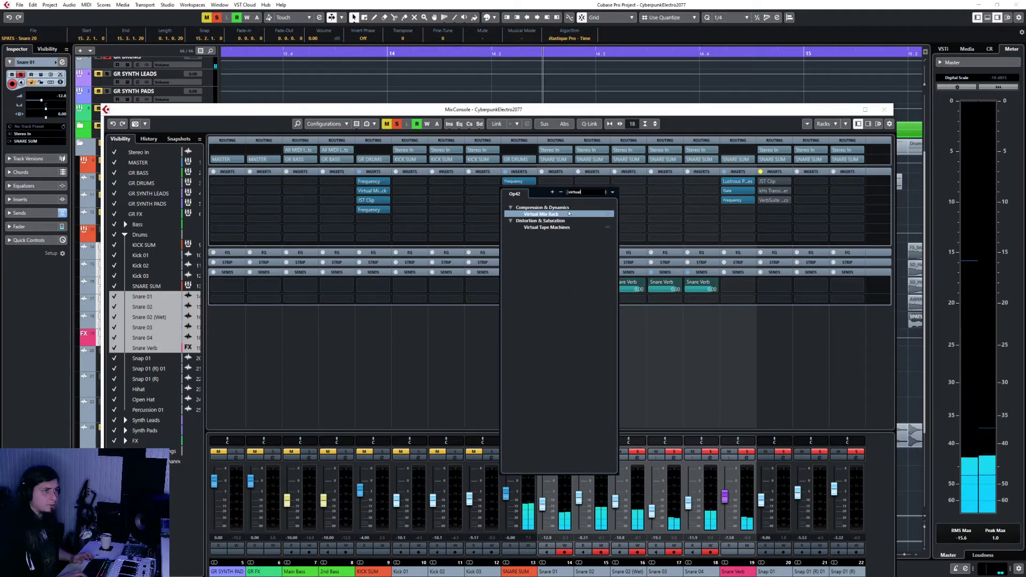
pyautogui.click(569, 213)
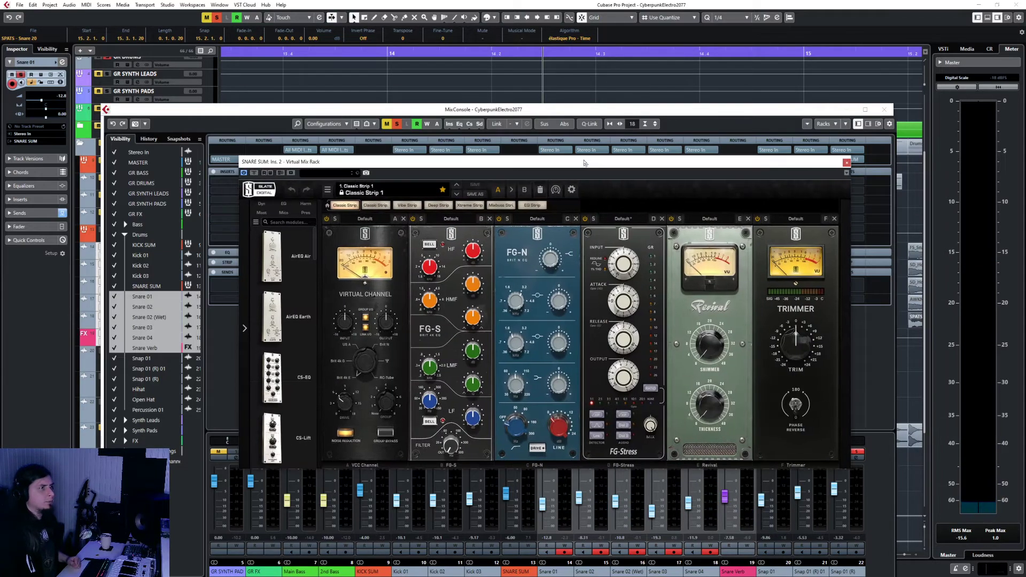
# Clear the Virtual Mix Rack to an empty chain and load the FG-S equalizer and the FG-116 Modern compressor
pyautogui.scroll(-10, 265, 374)
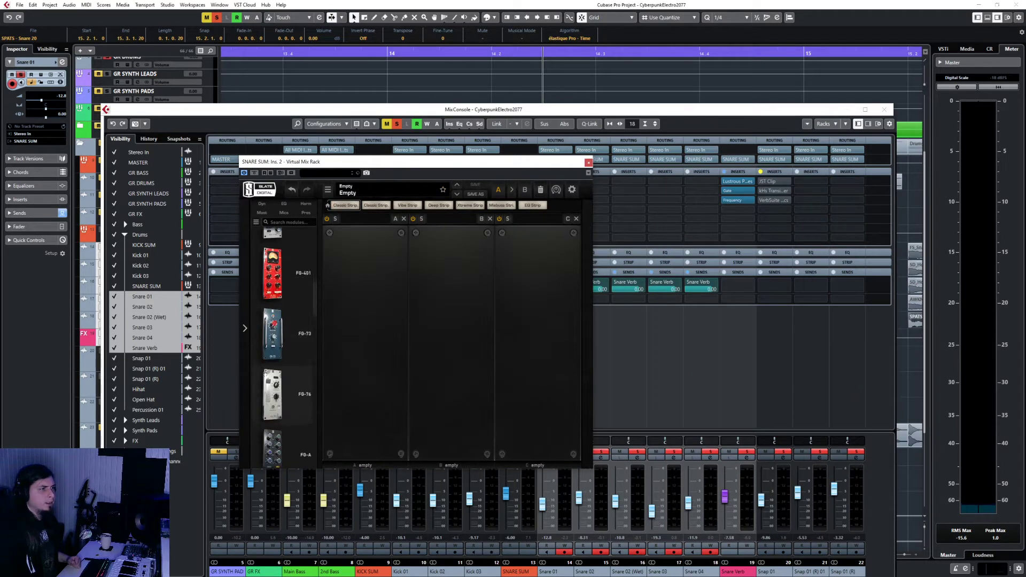
pyautogui.scroll(2, 272, 355)
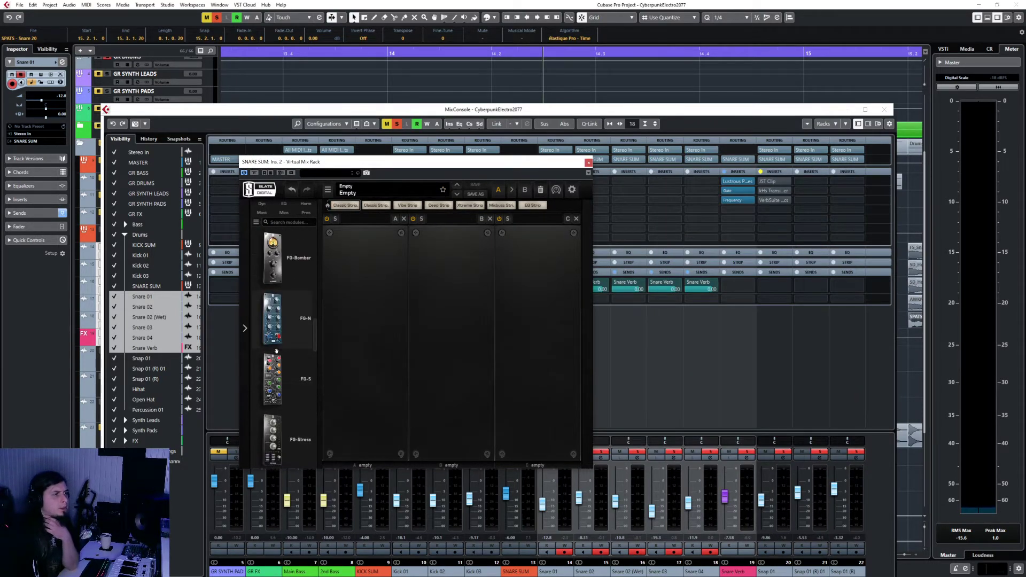
pyautogui.doubleClick(274, 360)
pyautogui.scroll(4, 282, 357)
pyautogui.scroll(3, 284, 356)
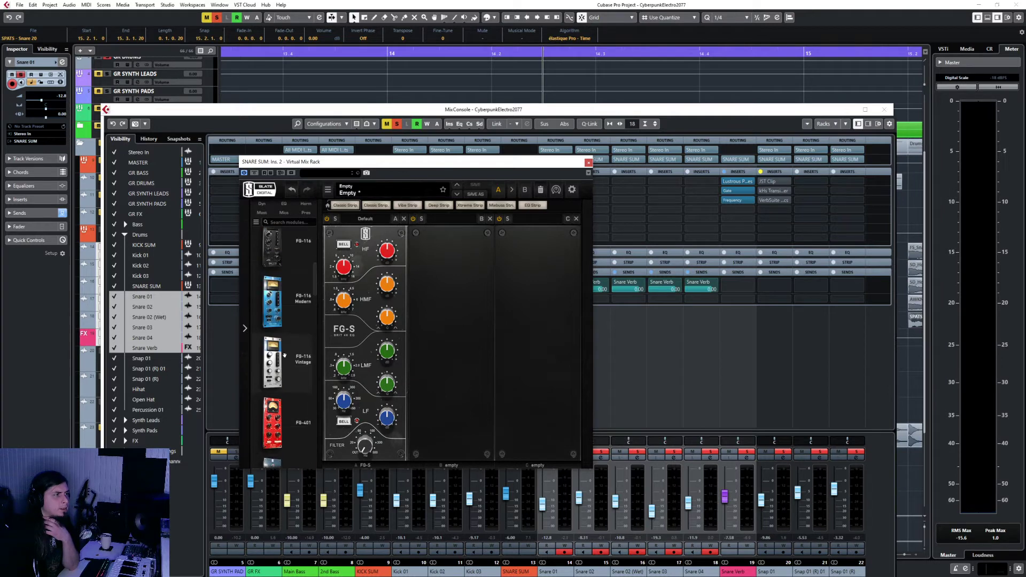
pyautogui.moveTo(479, 370); pyautogui.dragTo(470, 374)
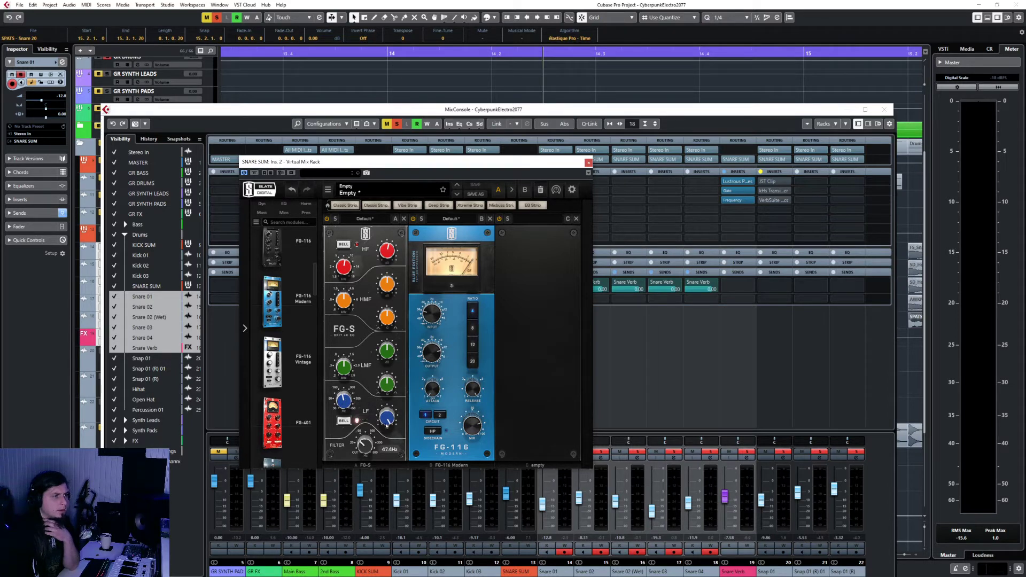
# Play the snares and boost the FG-S low band about 4 dB, and adjust the FG-116 Modern input to about -25.3 dB
pyautogui.press('space')
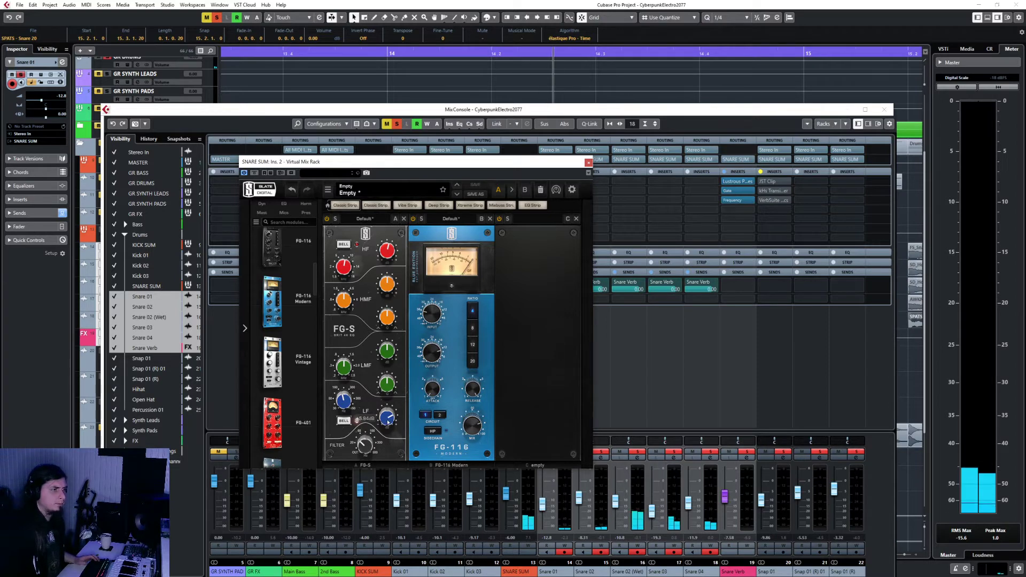
pyautogui.moveTo(388, 422); pyautogui.dragTo(387, 426)
pyautogui.moveTo(440, 314); pyautogui.dragTo(441, 294)
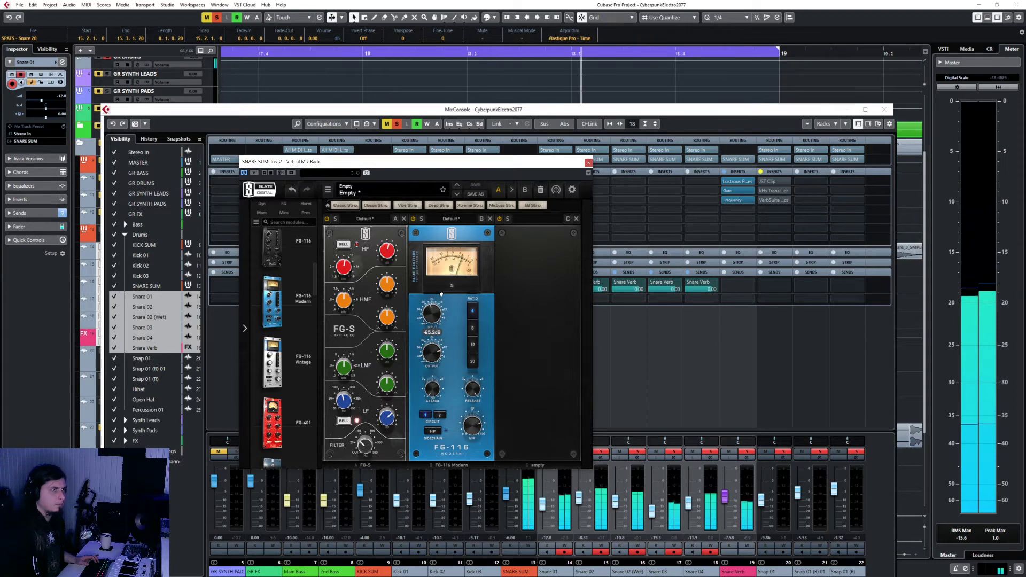
# Refine the FG-S equalizer by readjusting the LF gain, raising the filter frequency and boosting the HF gain, and close the rack
pyautogui.moveTo(391, 422)
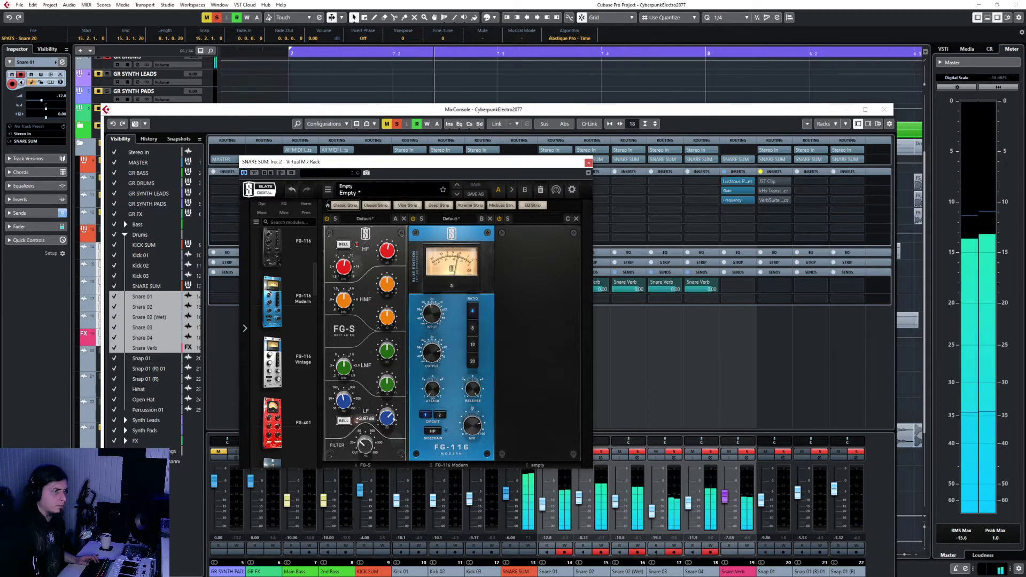
pyautogui.moveTo(391, 422); pyautogui.dragTo(398, 383)
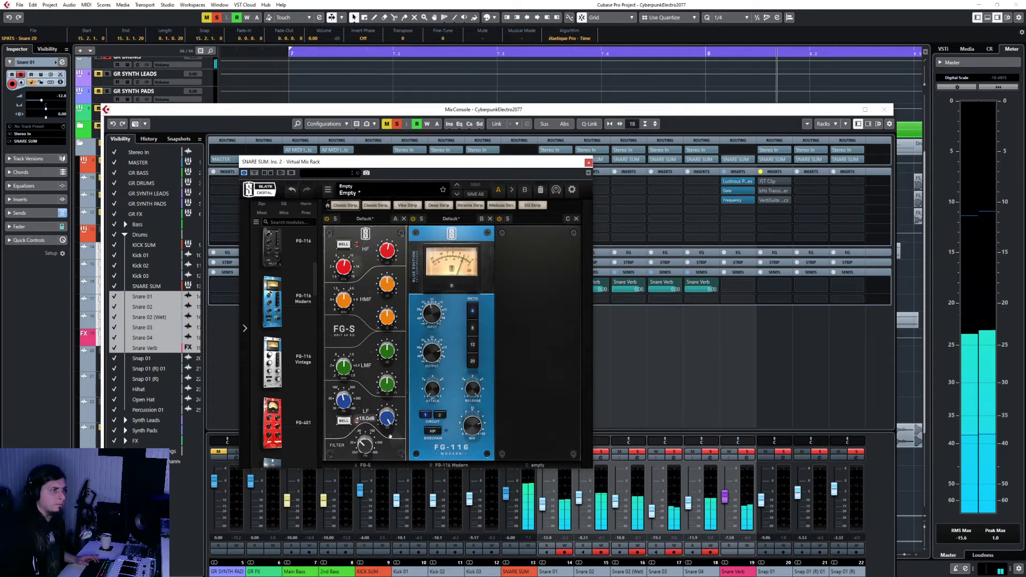
pyautogui.moveTo(388, 420); pyautogui.dragTo(369, 442)
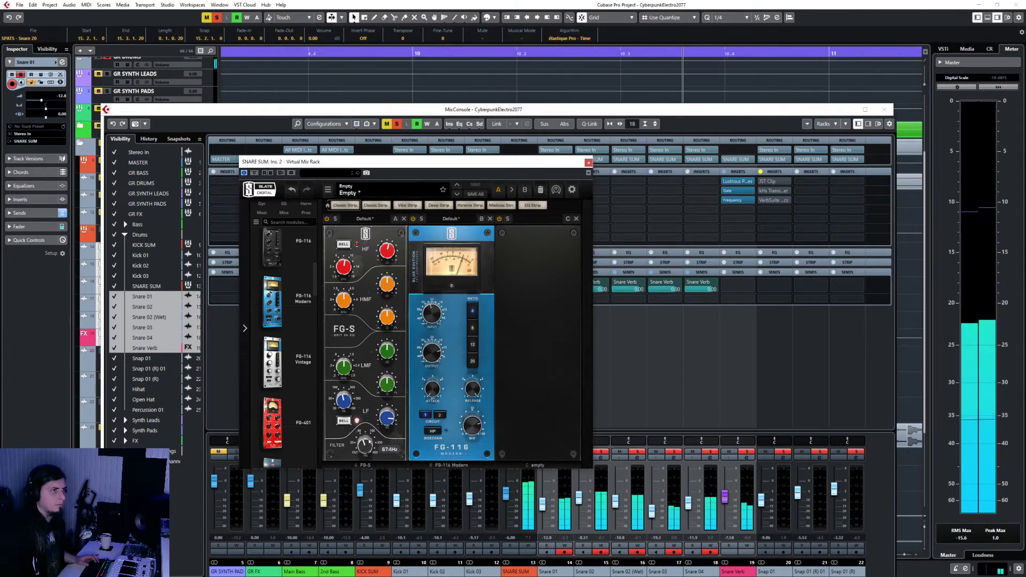
pyautogui.moveTo(386, 261); pyautogui.dragTo(387, 291)
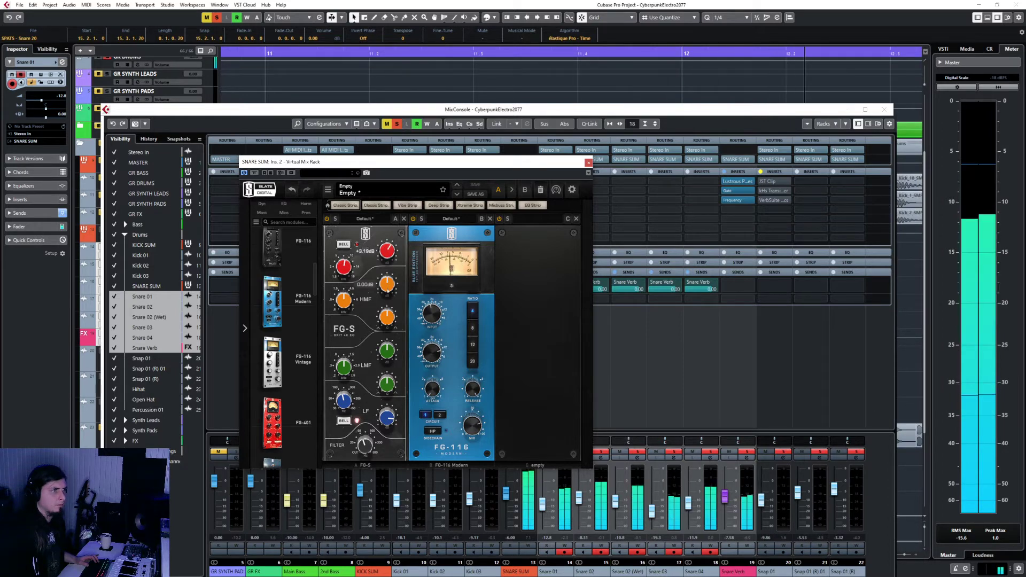
pyautogui.click(588, 163)
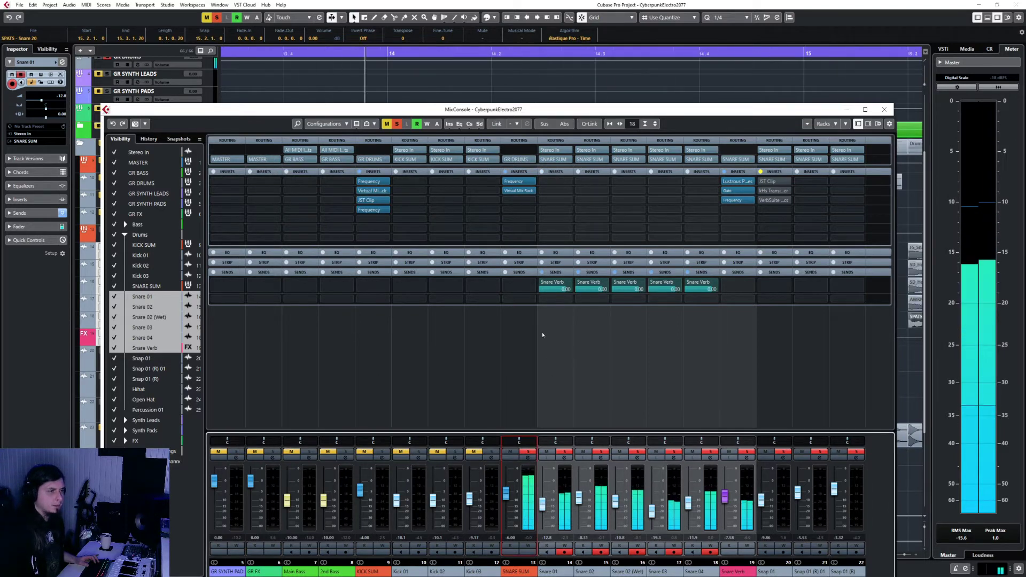
# Add the CS-Lift module to the third slot of the SNARE SUM Virtual Mix Rack, adjust its High Lift and play the snares
pyautogui.click(511, 200)
pyautogui.click(545, 186)
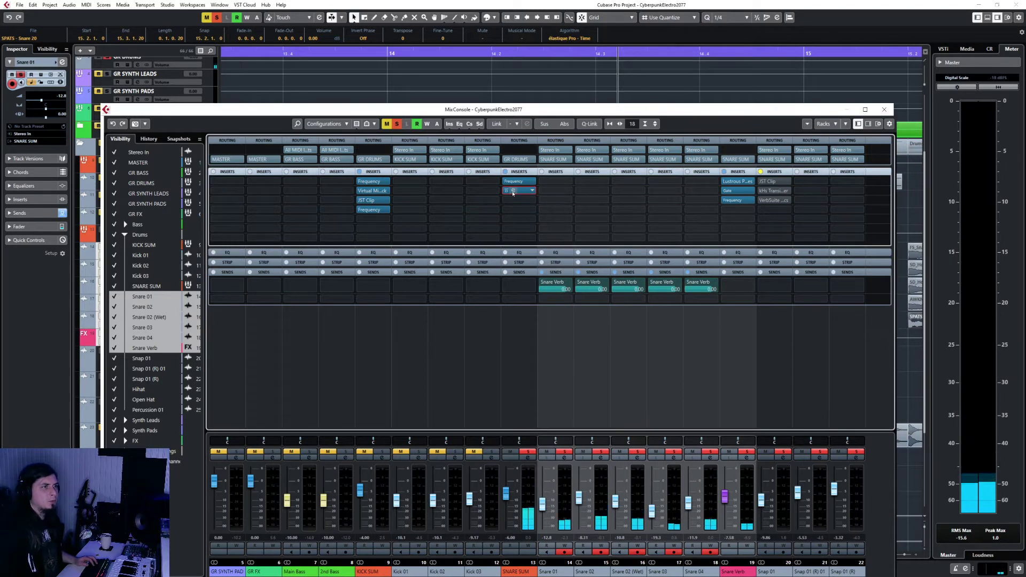
pyautogui.click(512, 191)
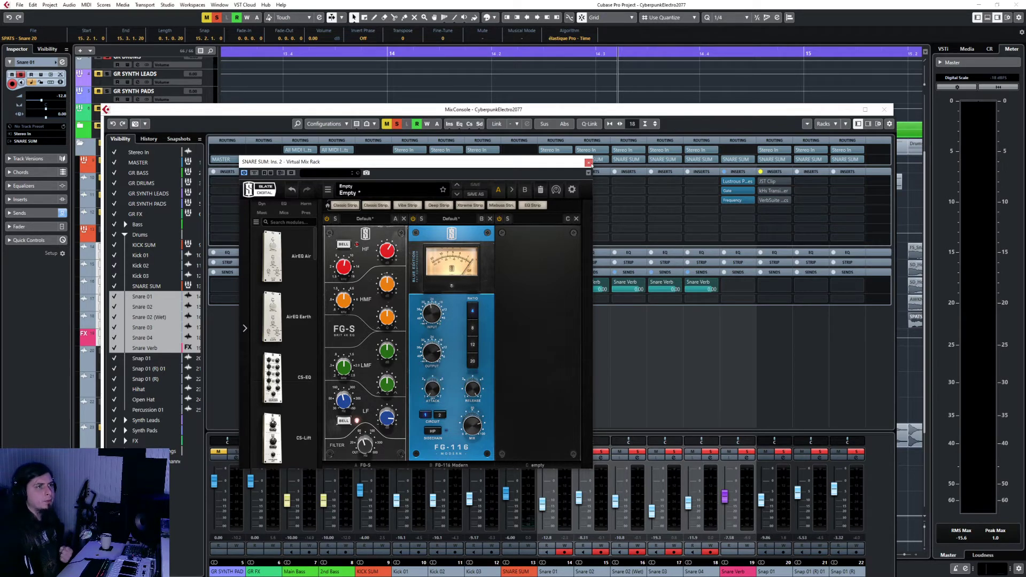
pyautogui.moveTo(299, 434); pyautogui.dragTo(545, 352)
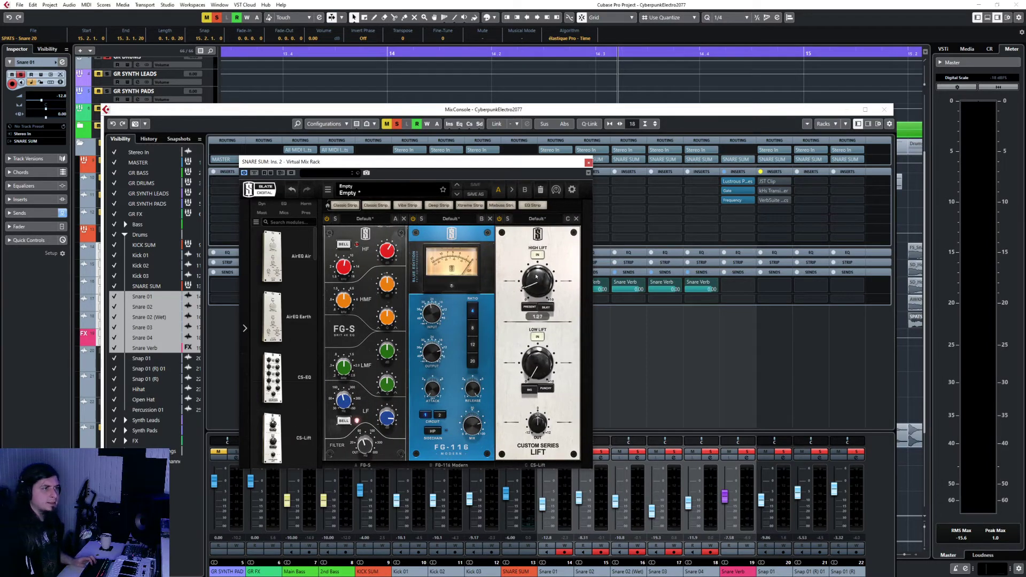
pyautogui.press('space')
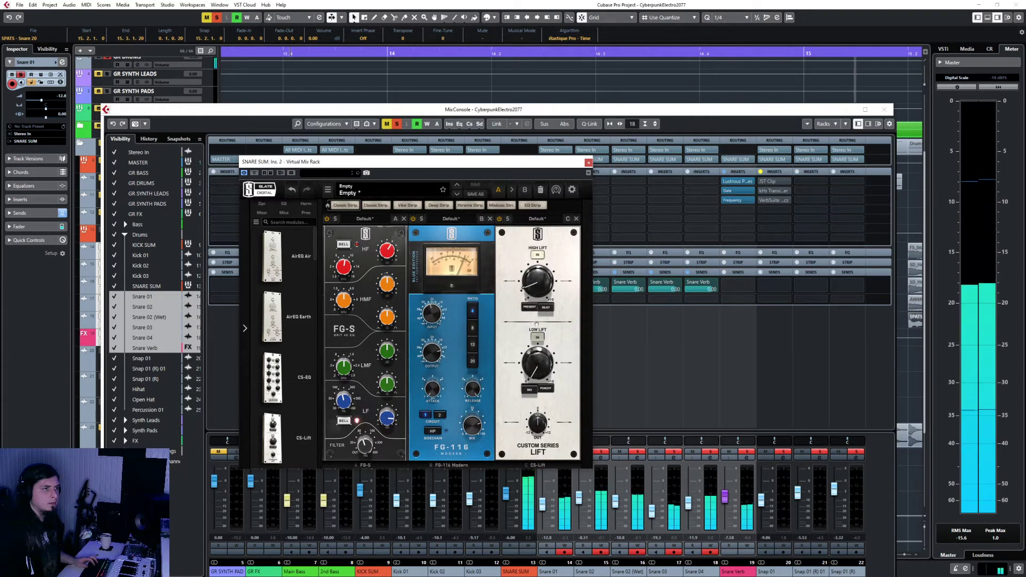
# Move CS-Lift ahead of the FG-116 Modern compressor, readjust its High Lift amount and close the rack
pyautogui.moveTo(537, 285)
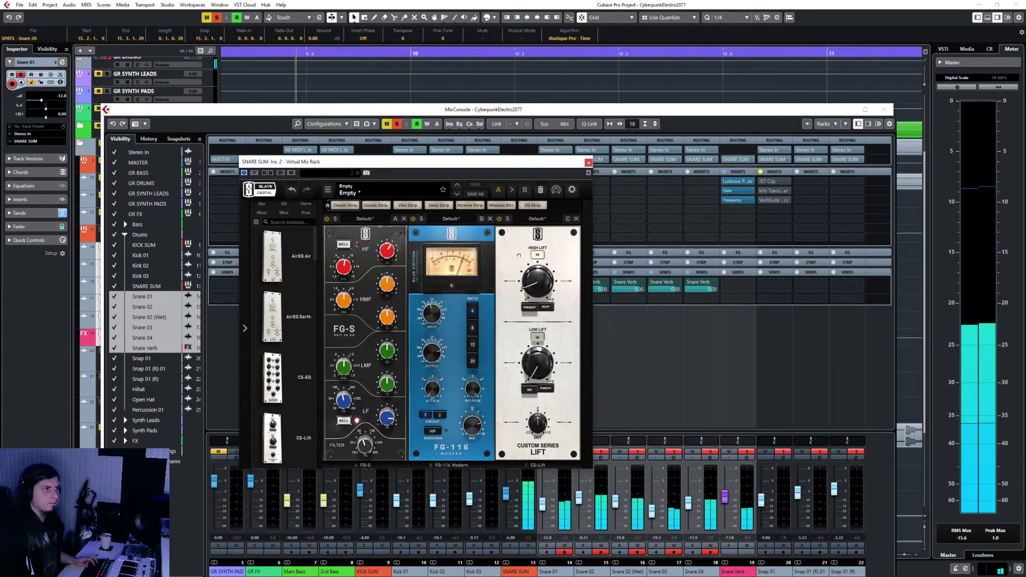
pyautogui.moveTo(514, 247); pyautogui.dragTo(415, 247)
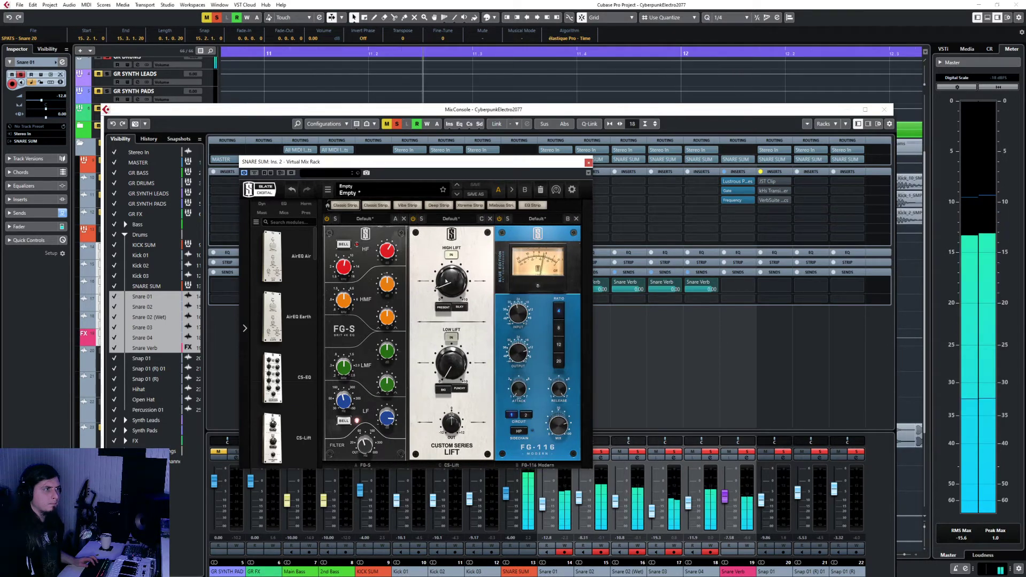
pyautogui.moveTo(446, 282); pyautogui.dragTo(445, 285)
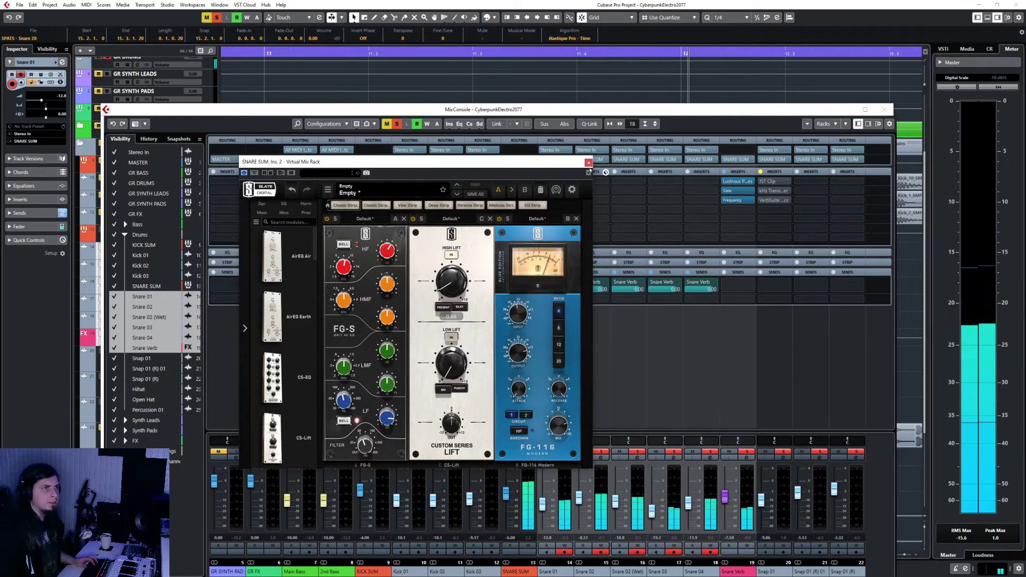
pyautogui.click(609, 198)
pyautogui.click(531, 200)
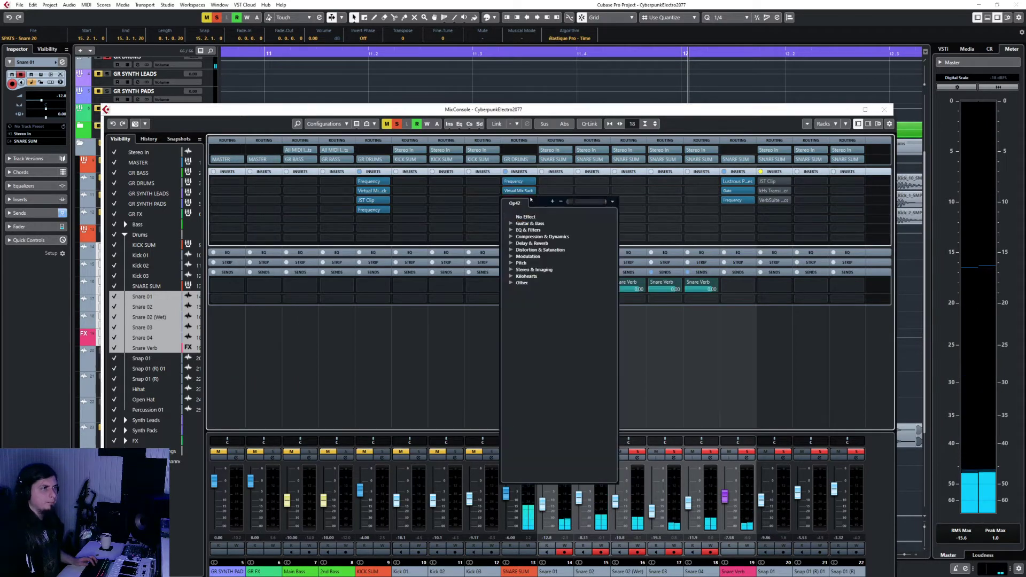
pyautogui.press('Return')
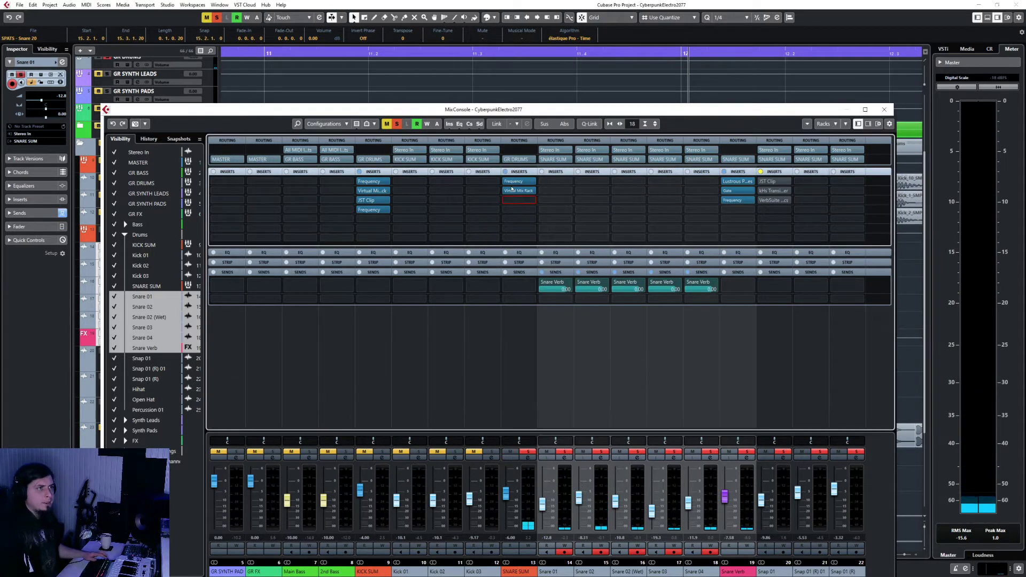
pyautogui.click(512, 190)
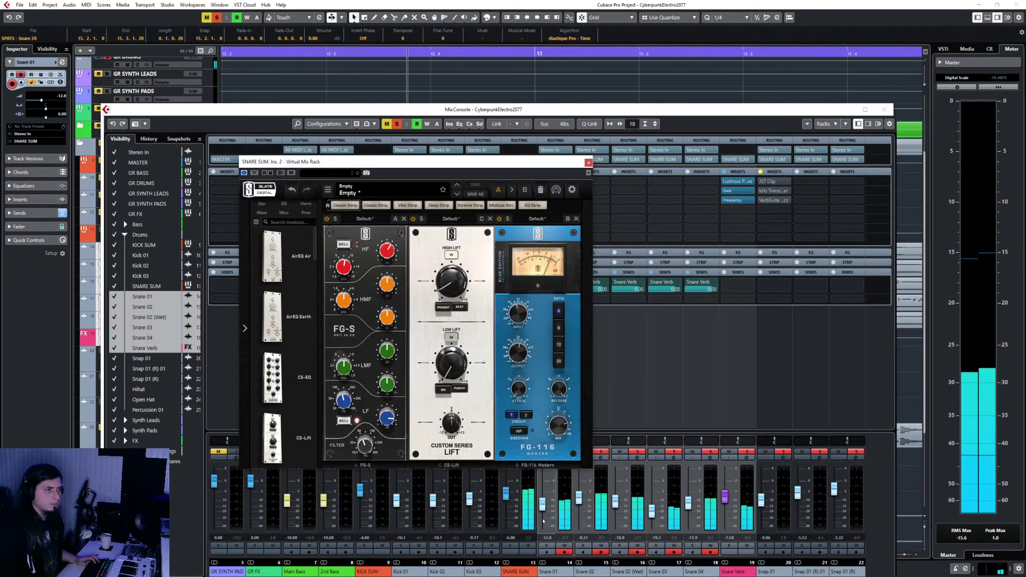
pyautogui.click(526, 552)
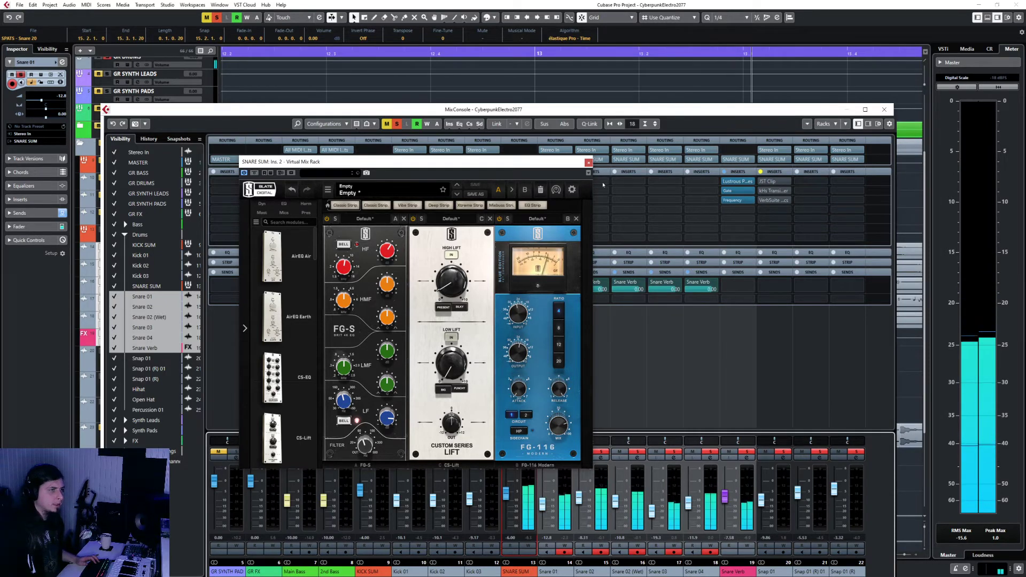
pyautogui.click(589, 163)
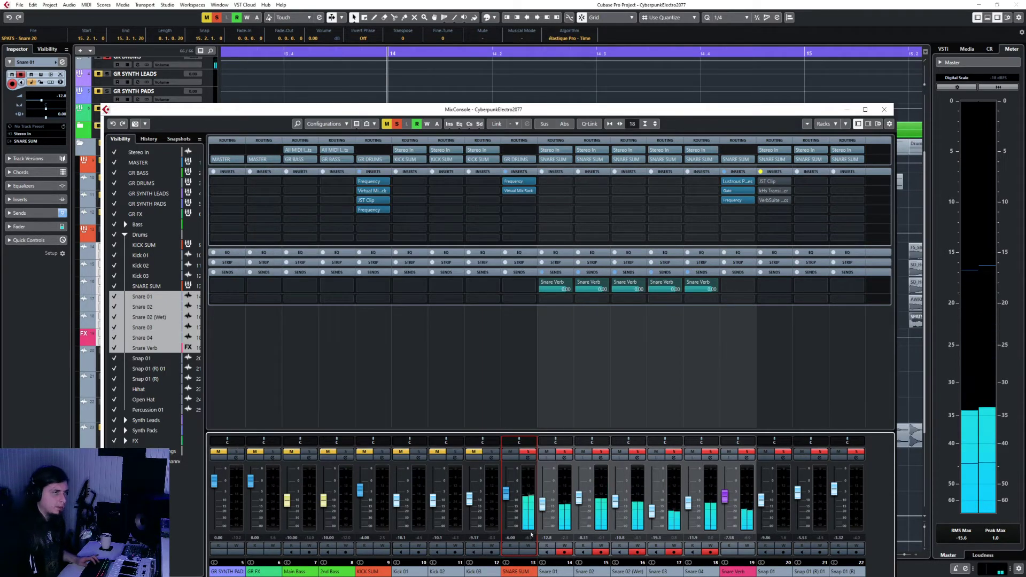
# Insert JST Clip in the third insert slot of the SNARE SUM channel and raise its clipping amount
pyautogui.click(528, 201)
pyautogui.write('js')
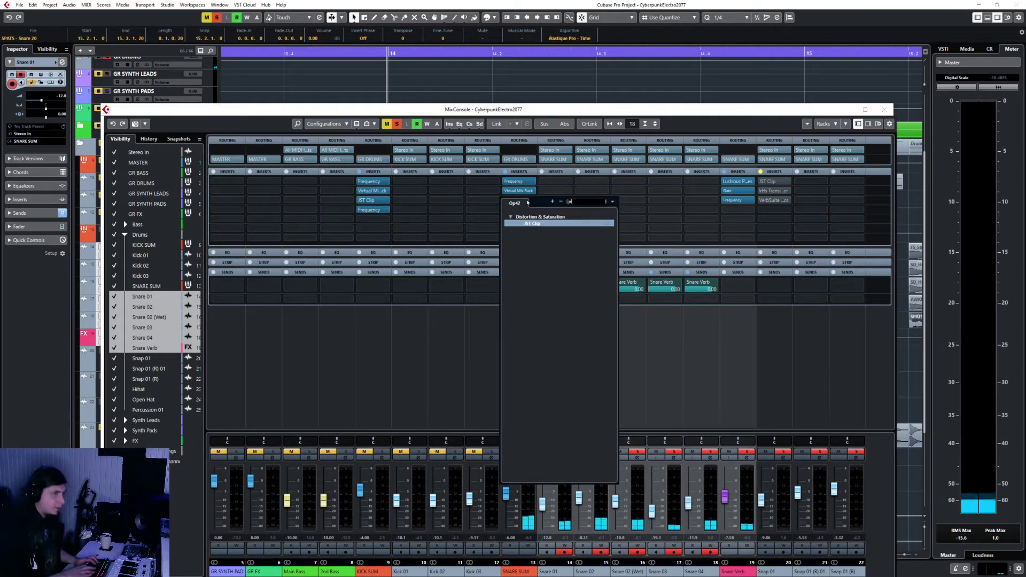
pyautogui.press('Return')
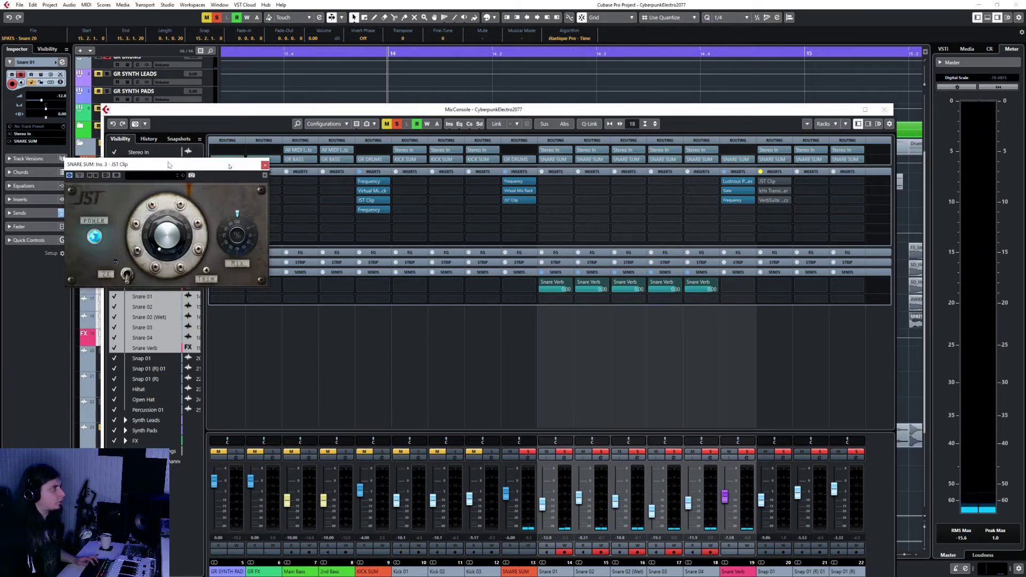
pyautogui.moveTo(165, 159); pyautogui.dragTo(368, 213)
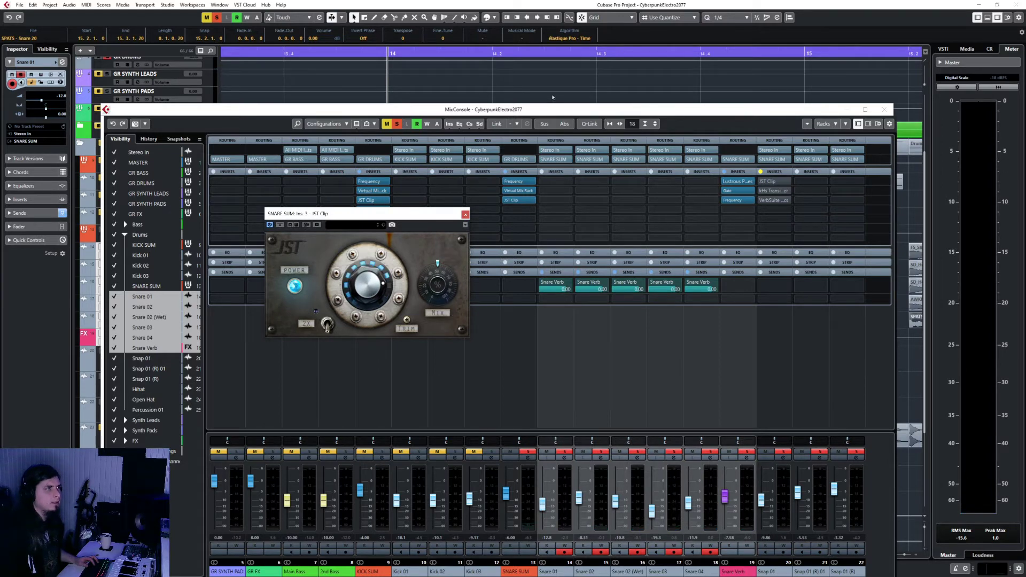
# Play the snares in the project window and review the JST Clip insert on the SNARE SUM track
pyautogui.press('F3')
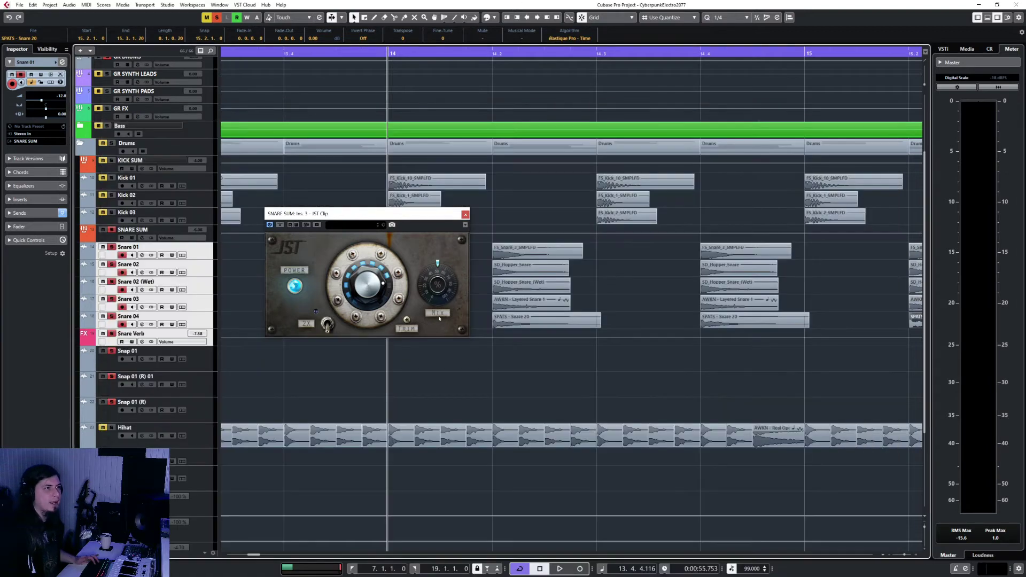
pyautogui.press('space')
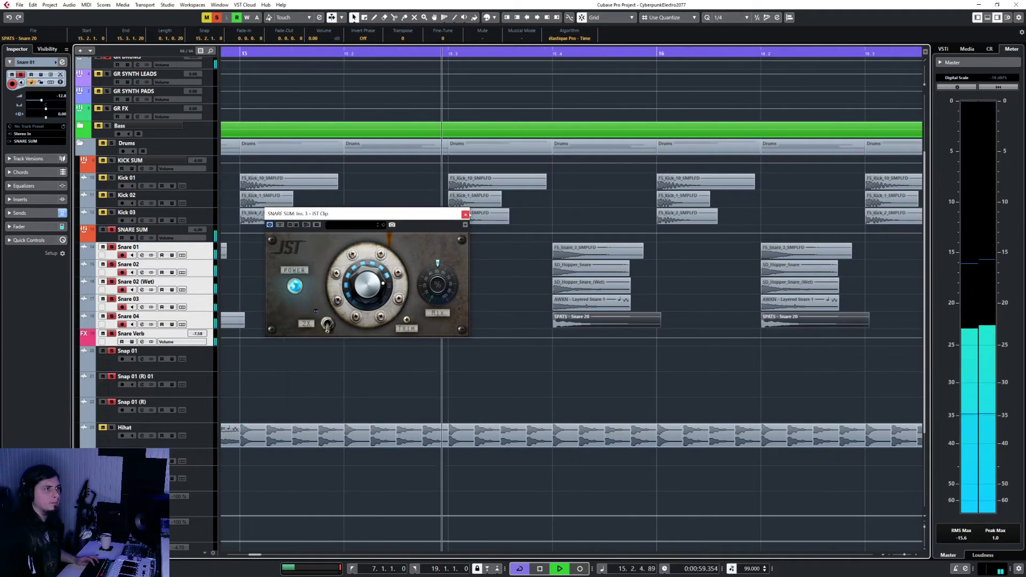
pyautogui.click(466, 214)
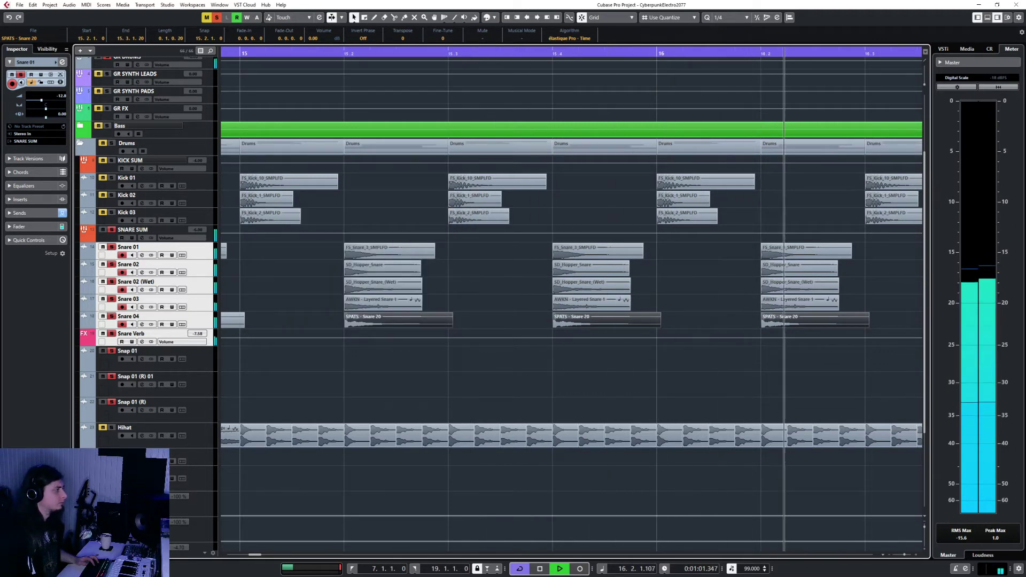
pyautogui.click(207, 244)
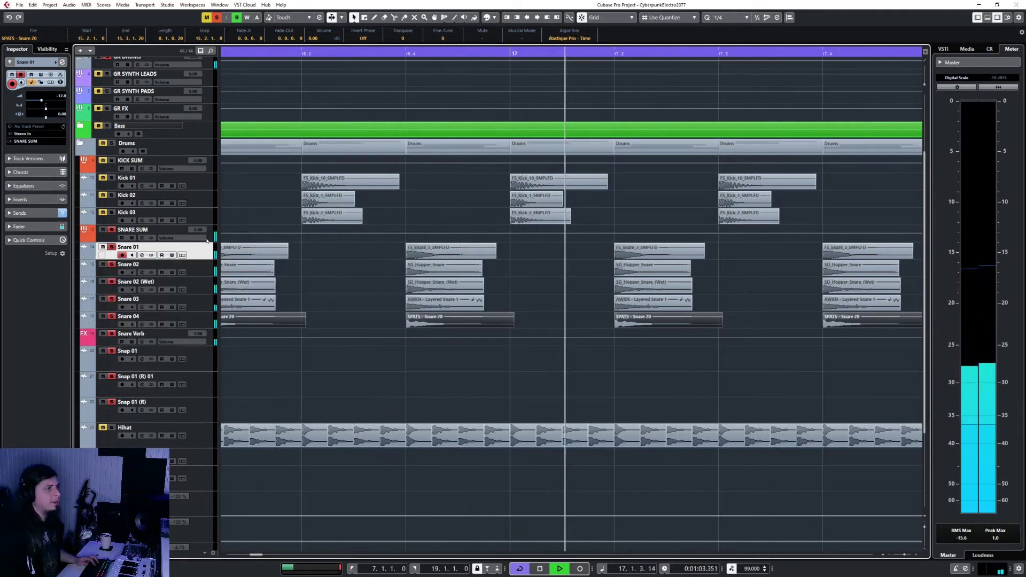
pyautogui.click(207, 238)
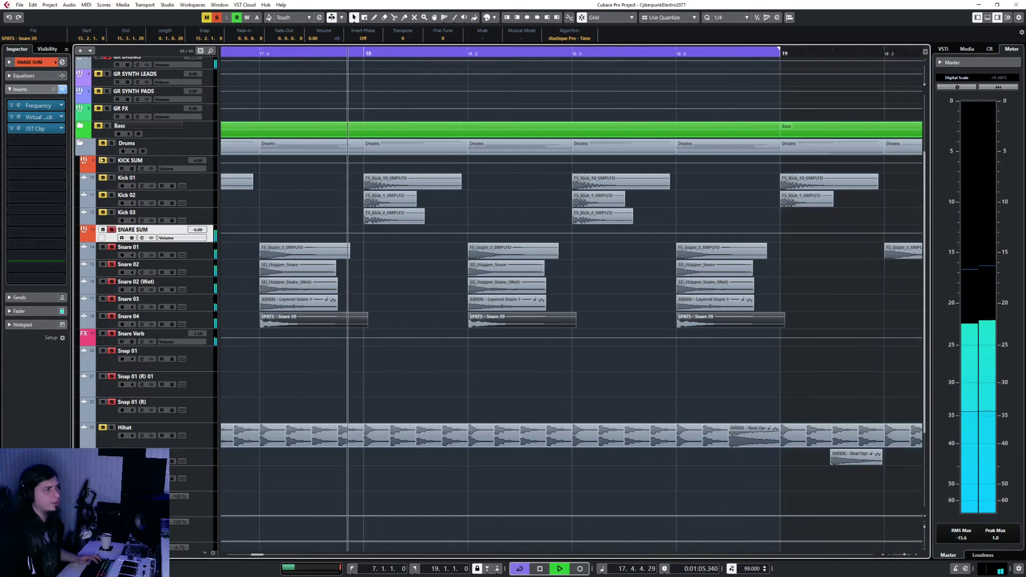
pyautogui.click(19, 128)
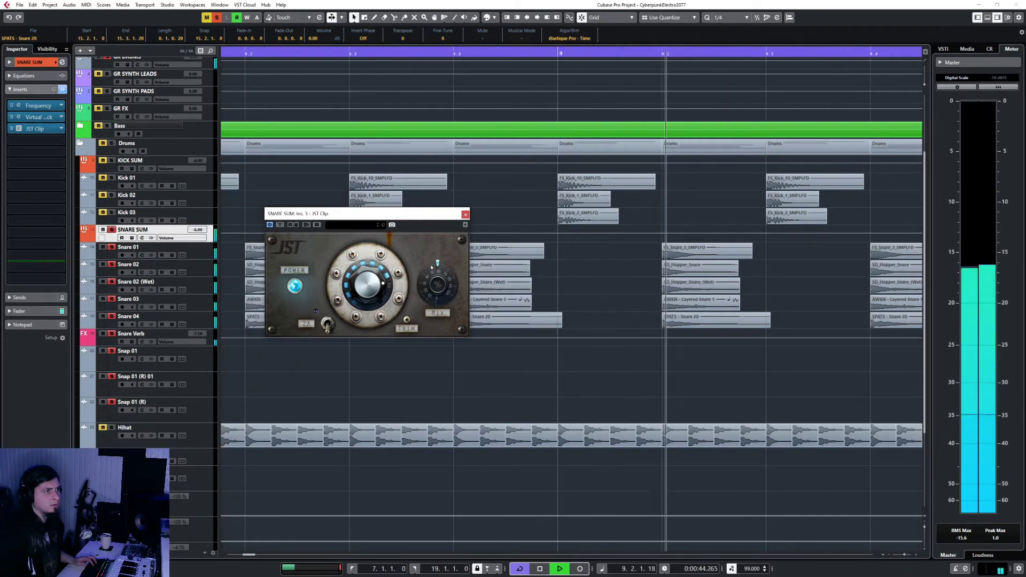
pyautogui.click(465, 215)
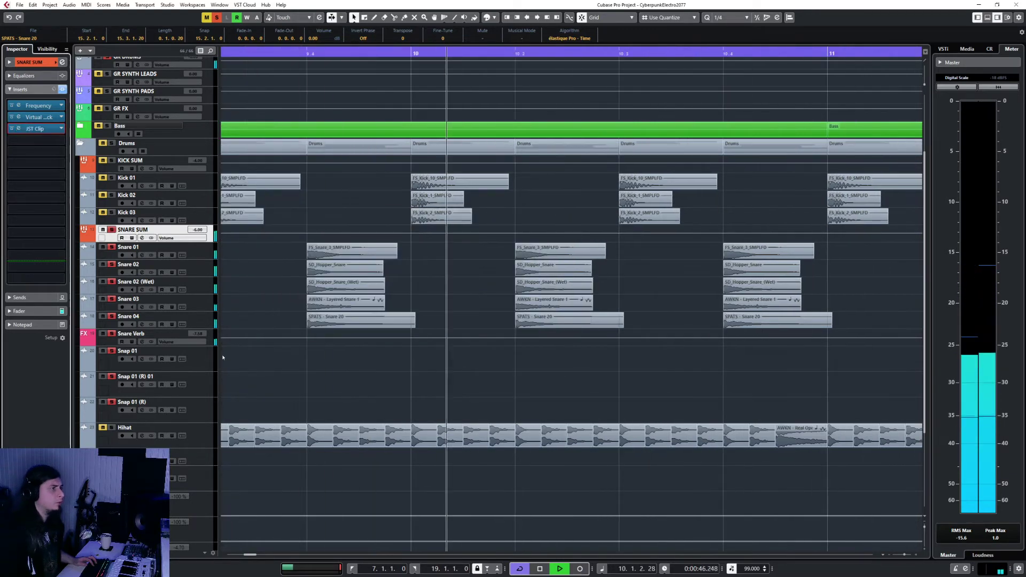
# Adjust the Snare Verb track volume and solo KICK SUM to hear the kicks together with the snares
pyautogui.click(210, 338)
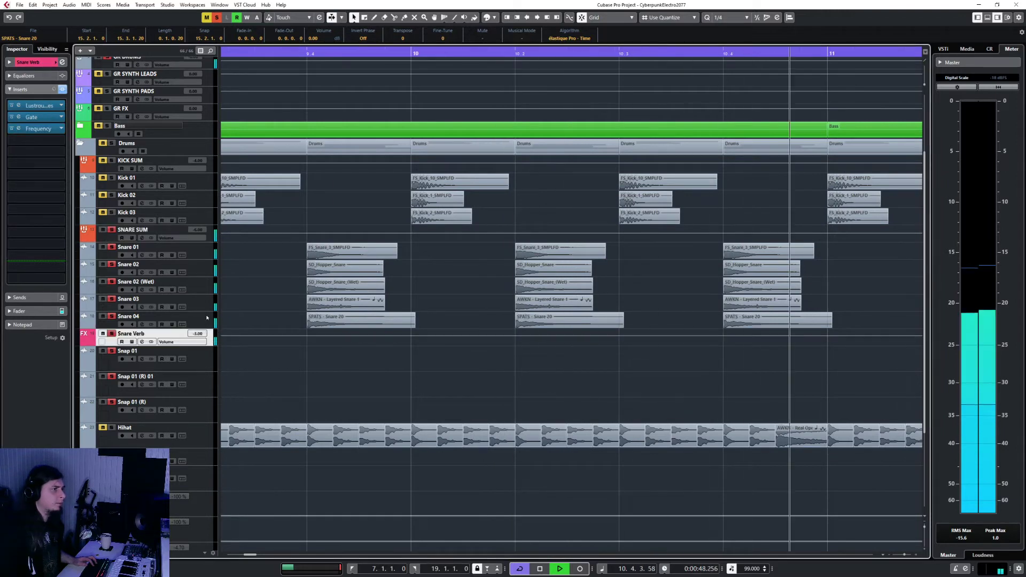
pyautogui.scroll(1, 201, 336)
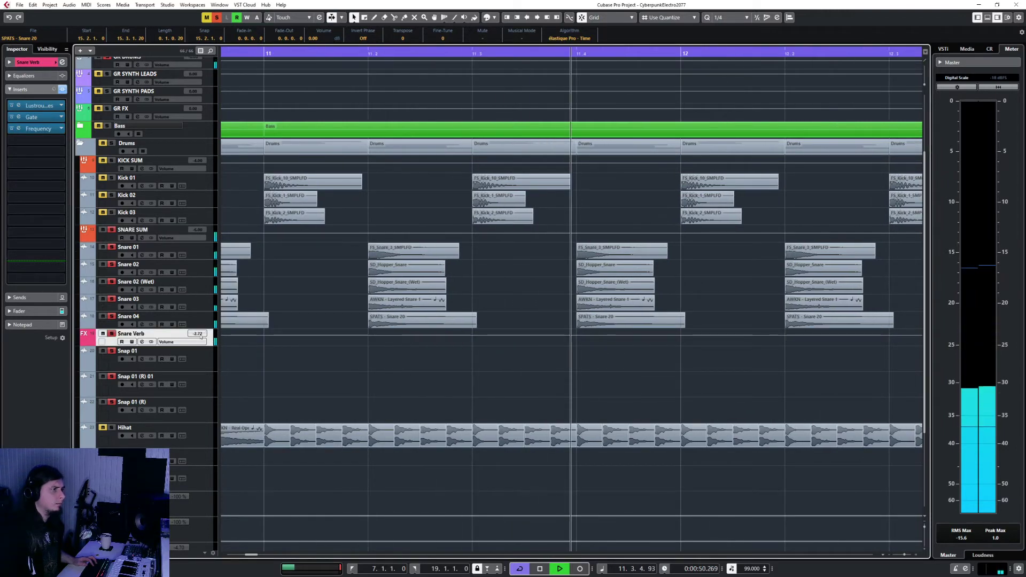
pyautogui.click(212, 168)
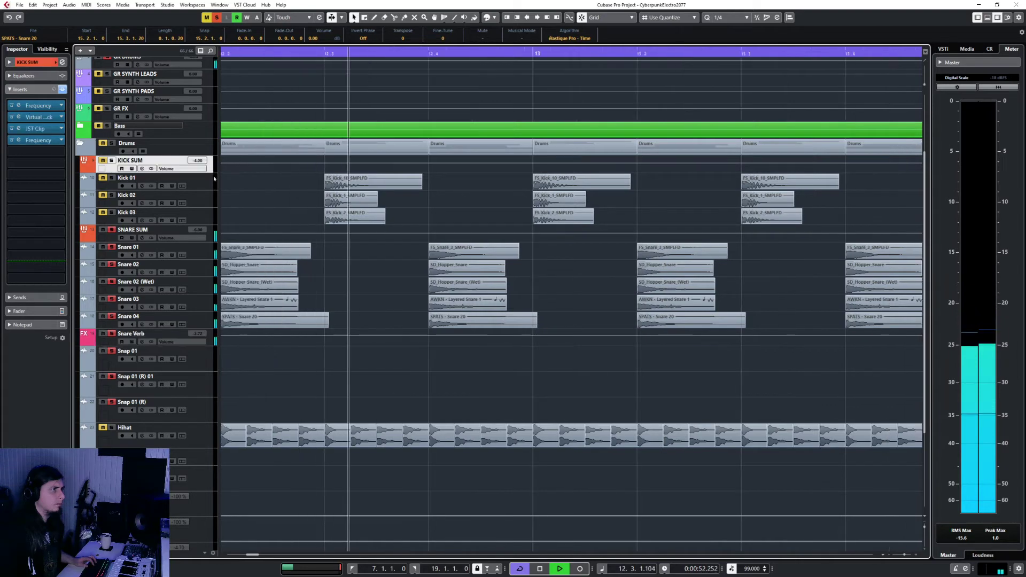
pyautogui.press('s')
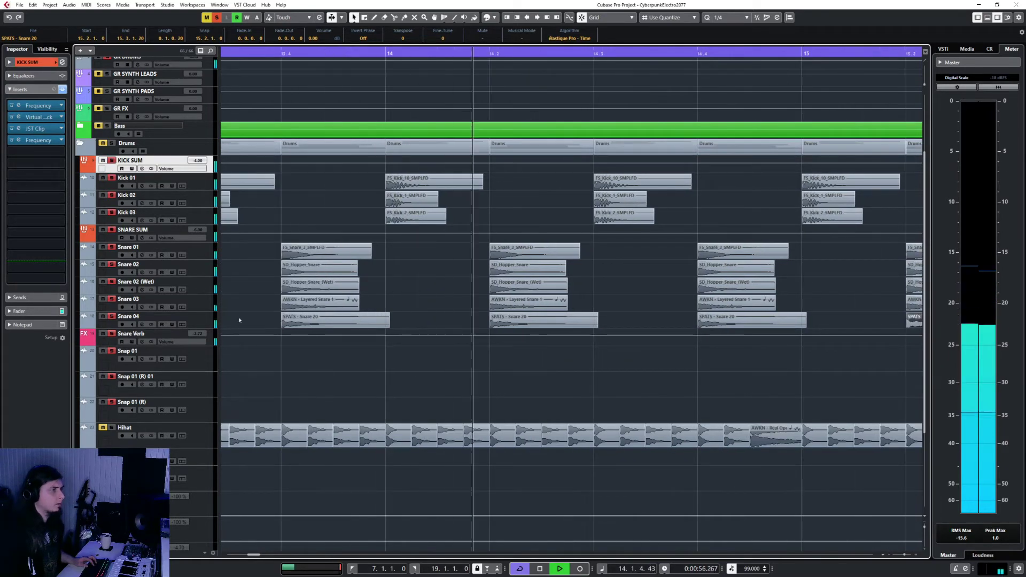
pyautogui.press('space')
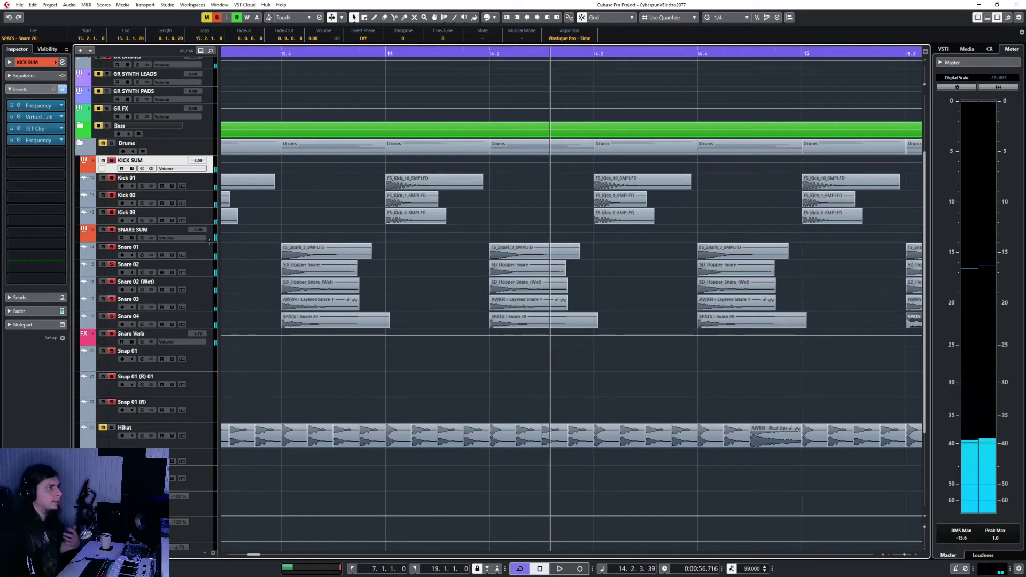
# Insert the Frequency equalizer in the fourth insert slot of the SNARE SUM track
pyautogui.click(155, 231)
pyautogui.click(31, 142)
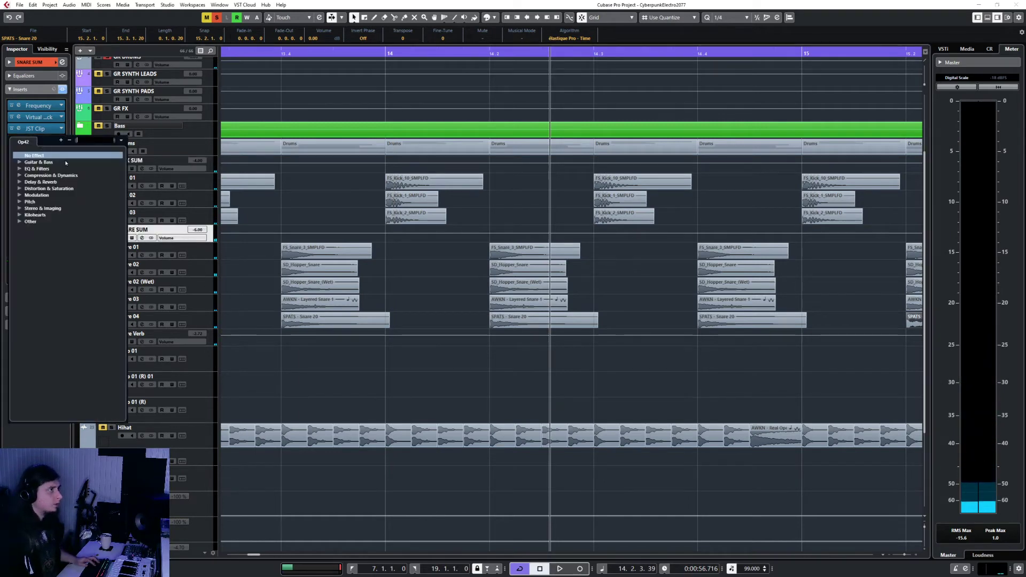
pyautogui.write('freq')
pyautogui.press('Return')
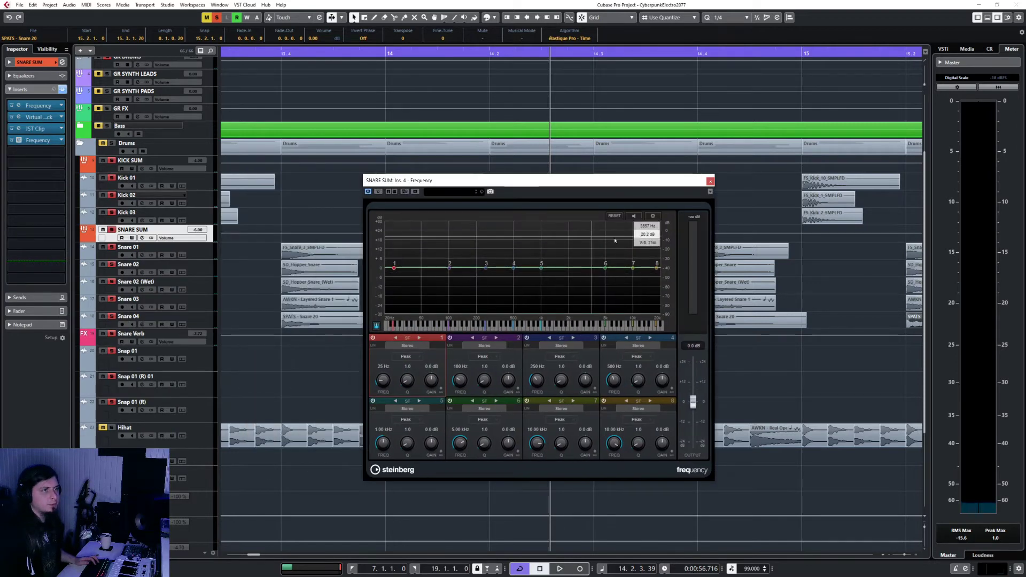
# Switch off bands 2 through 8 of the new Frequency equalizer, leaving only band 1 active
pyautogui.click(451, 337)
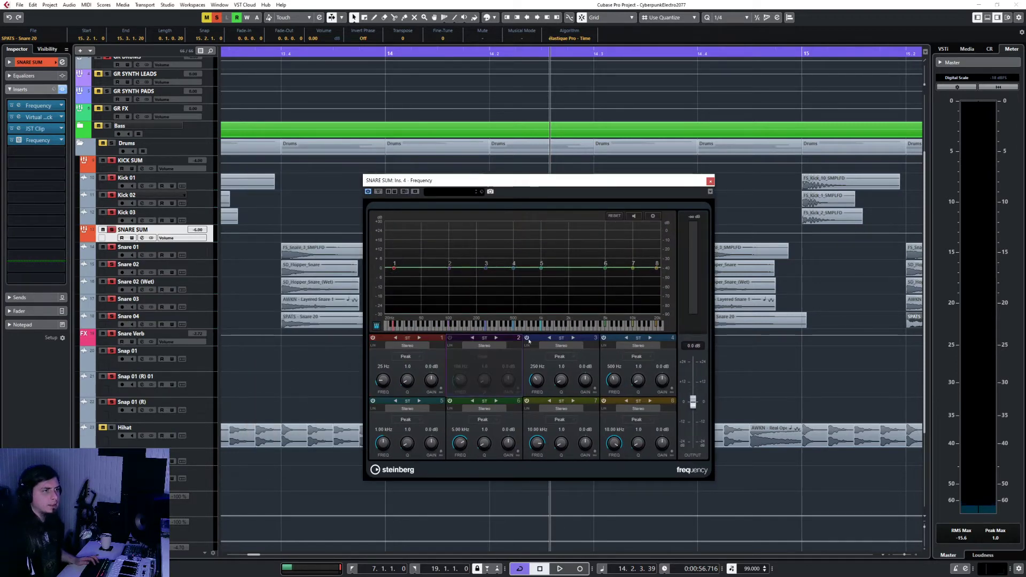
pyautogui.click(528, 338)
pyautogui.click(604, 339)
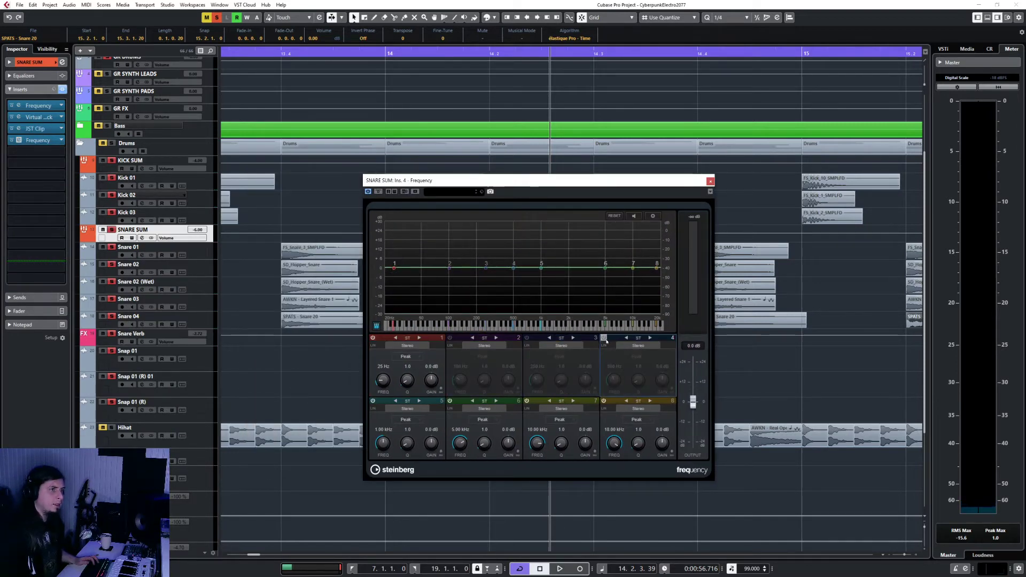
pyautogui.click(605, 402)
pyautogui.click(528, 401)
pyautogui.click(450, 401)
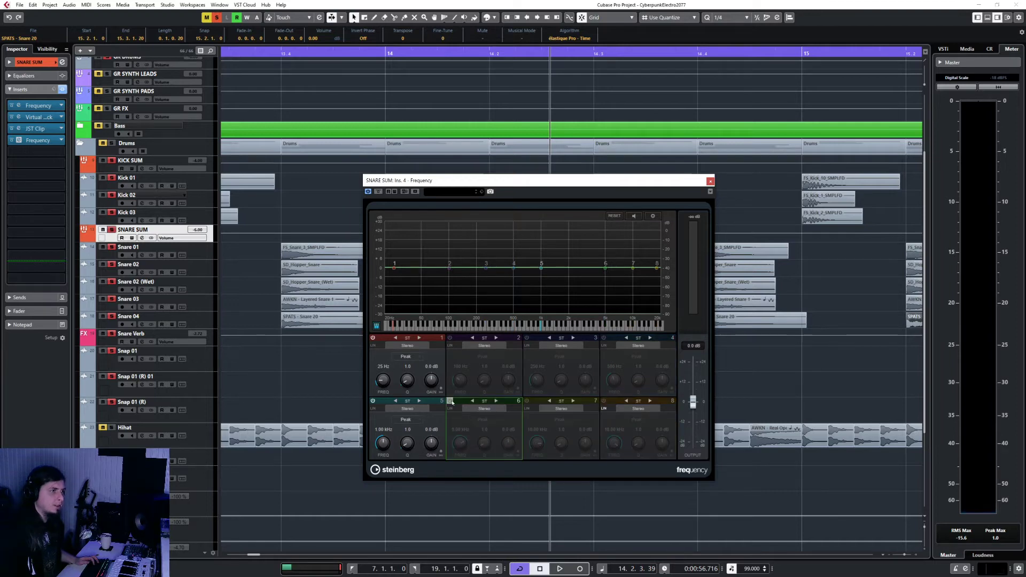
pyautogui.click(373, 401)
# Set band 1 to a Cut 24 low cut at about 59 Hz while playing the kicks and snares
pyautogui.click(405, 357)
pyautogui.click(389, 380)
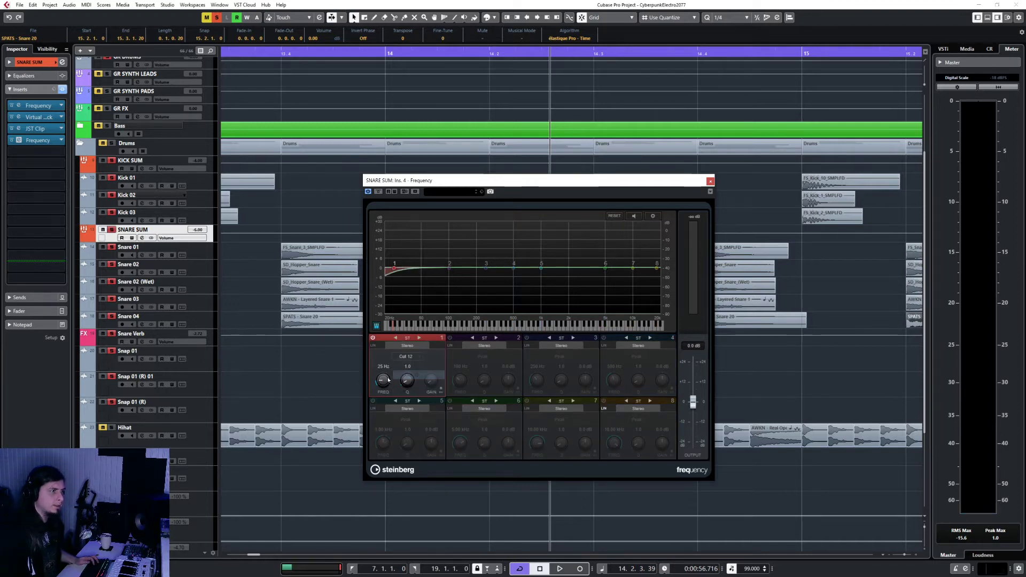
pyautogui.click(406, 356)
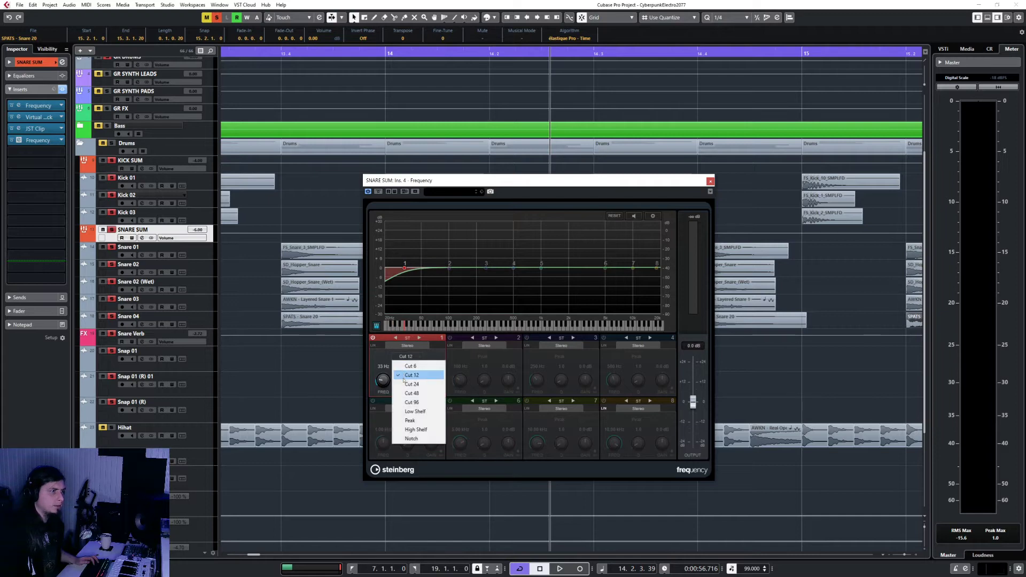
pyautogui.click(388, 380)
pyautogui.press('space')
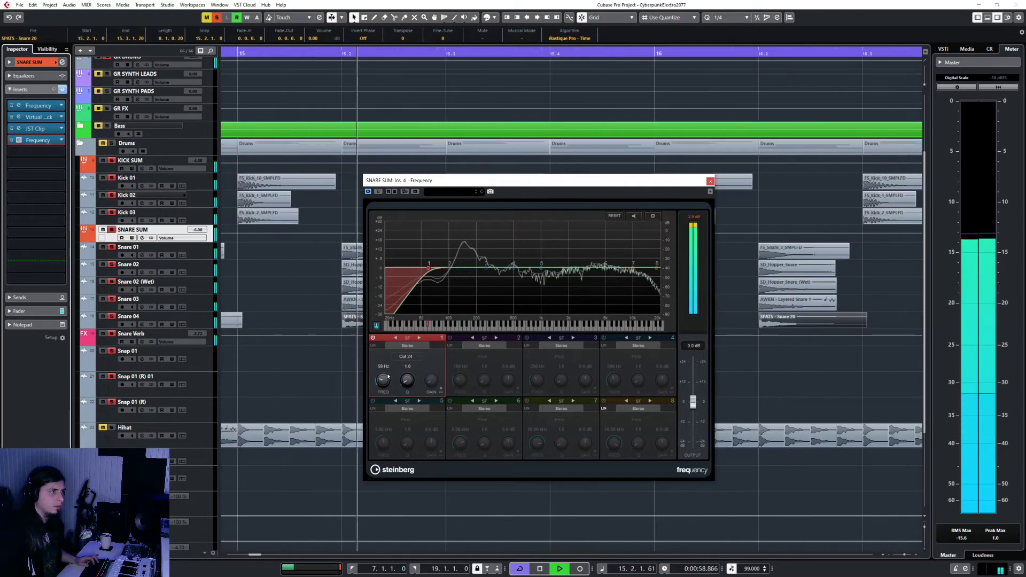
# Raise the band 1 low cut on the SNARE SUM Frequency equalizer to 87 Hz and close the plug-in window
pyautogui.scroll(5, 388, 377)
pyautogui.scroll(2, 388, 376)
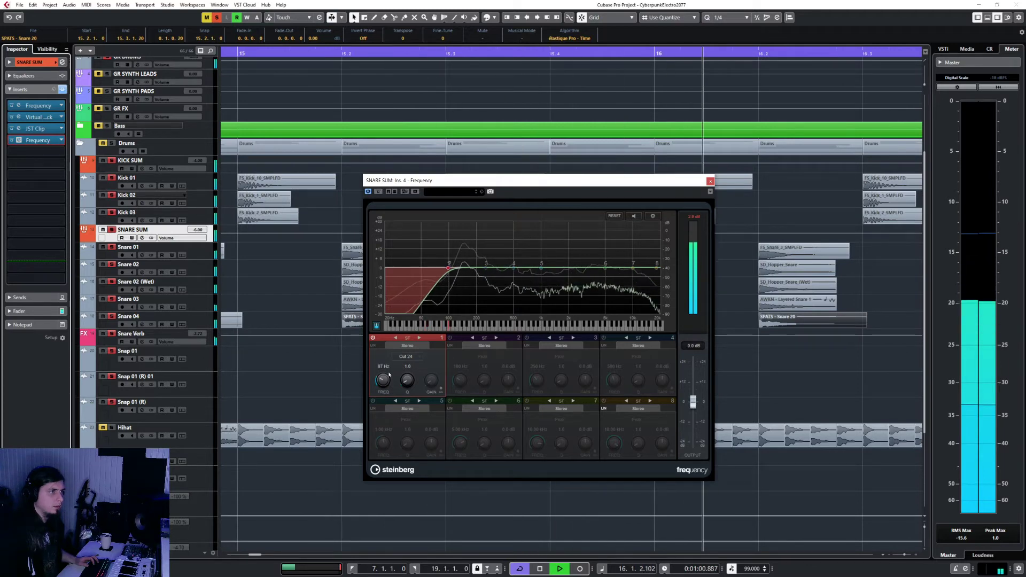
pyautogui.press('space')
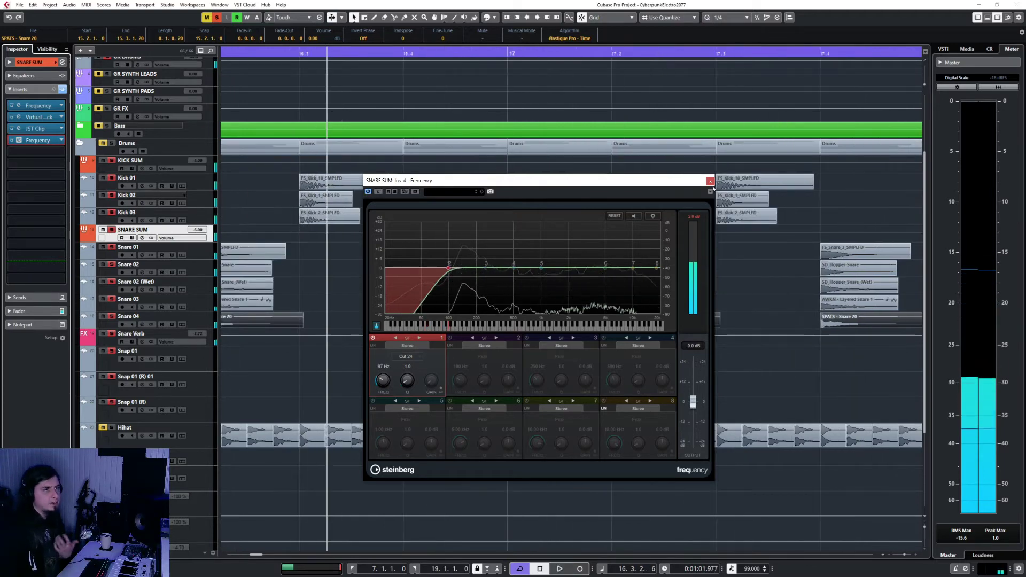
pyautogui.click(710, 181)
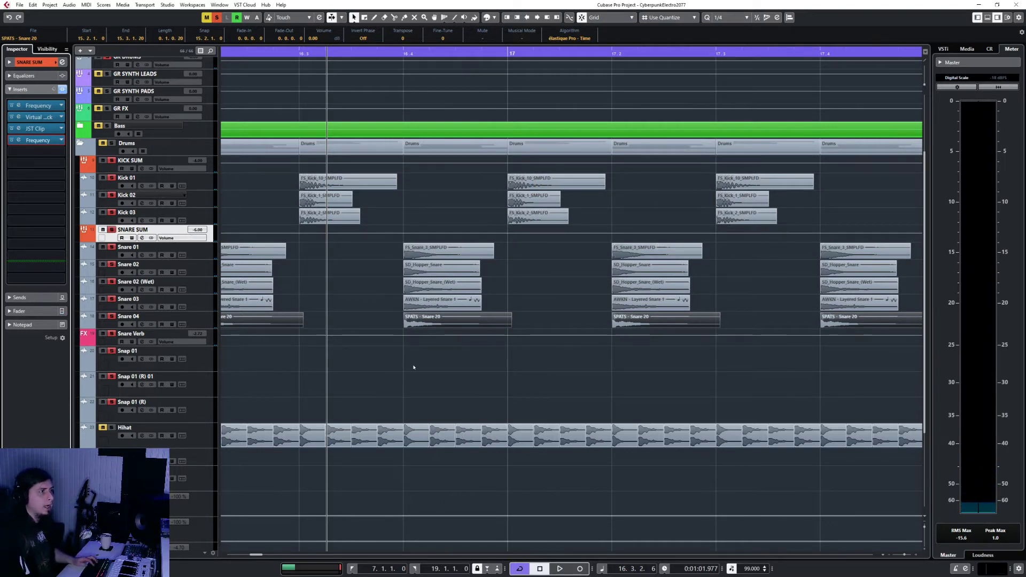
# Lower the SNARE SUM fader to -7.11 dB in the MixConsole while playing the kicks and snares
pyautogui.press('g')
pyautogui.press('g')
pyautogui.press('g')
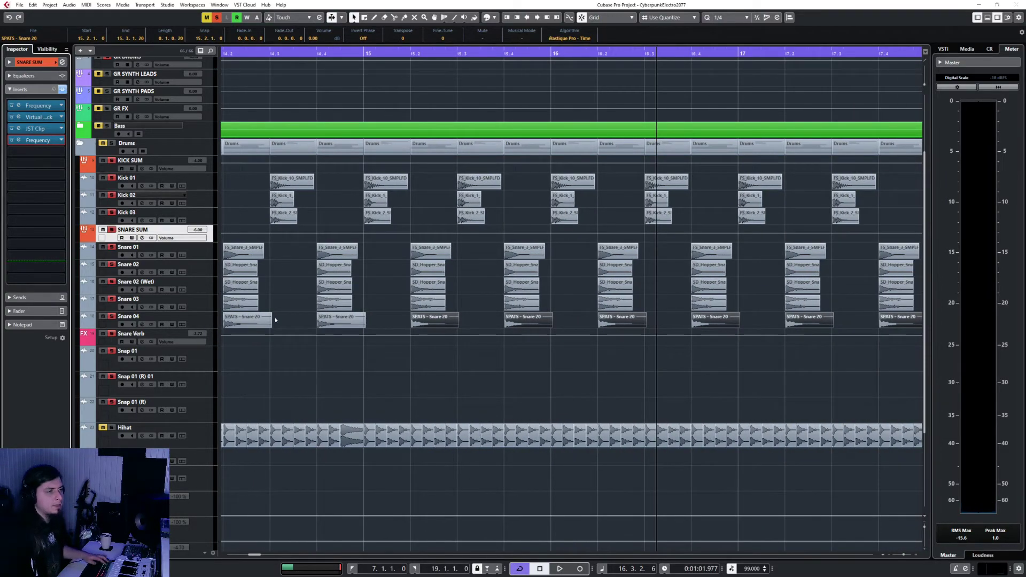
pyautogui.press('F3')
pyautogui.moveTo(535, 114); pyautogui.dragTo(539, 92)
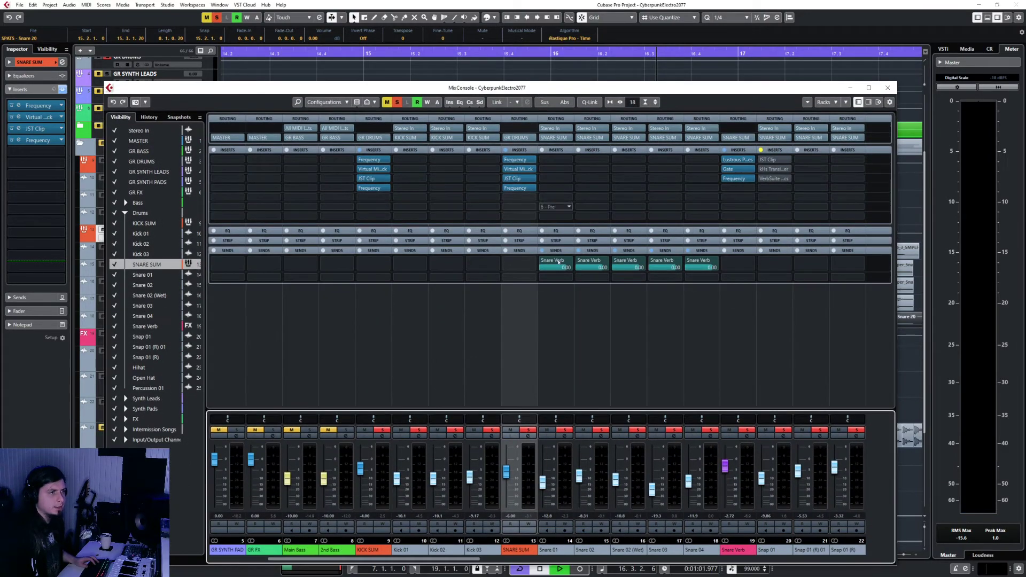
pyautogui.press('space')
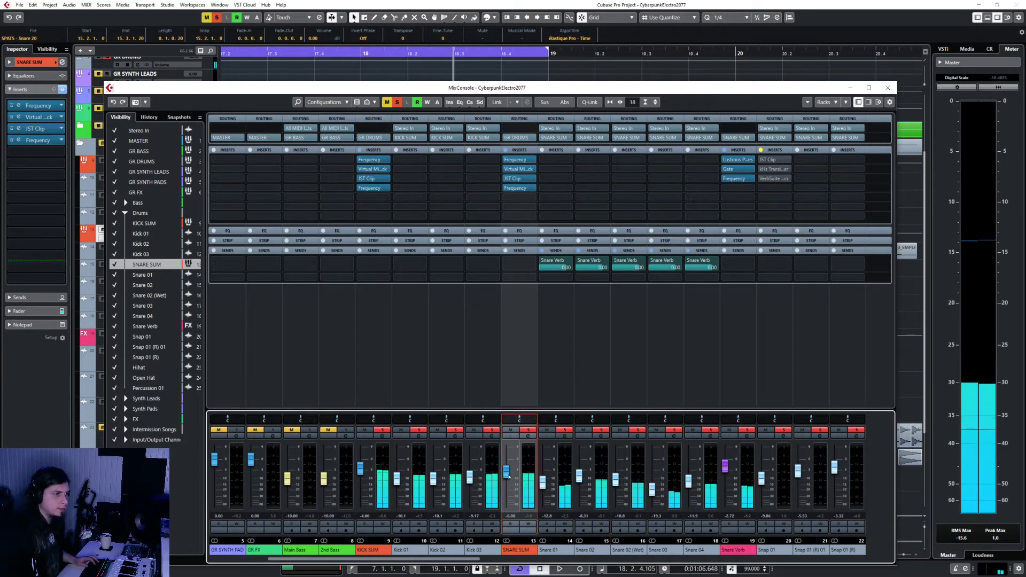
pyautogui.moveTo(507, 472); pyautogui.dragTo(508, 478)
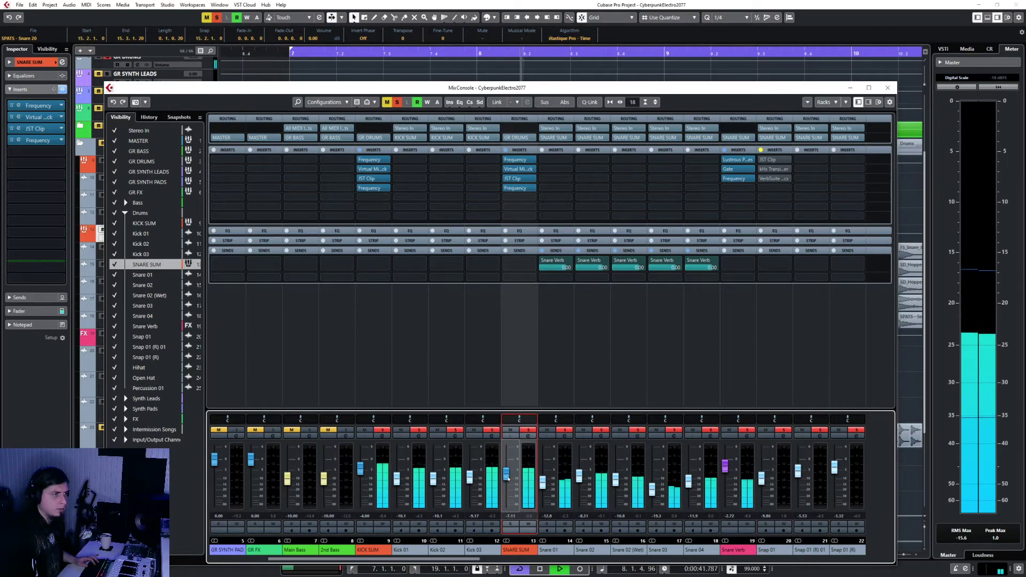
pyautogui.click(888, 87)
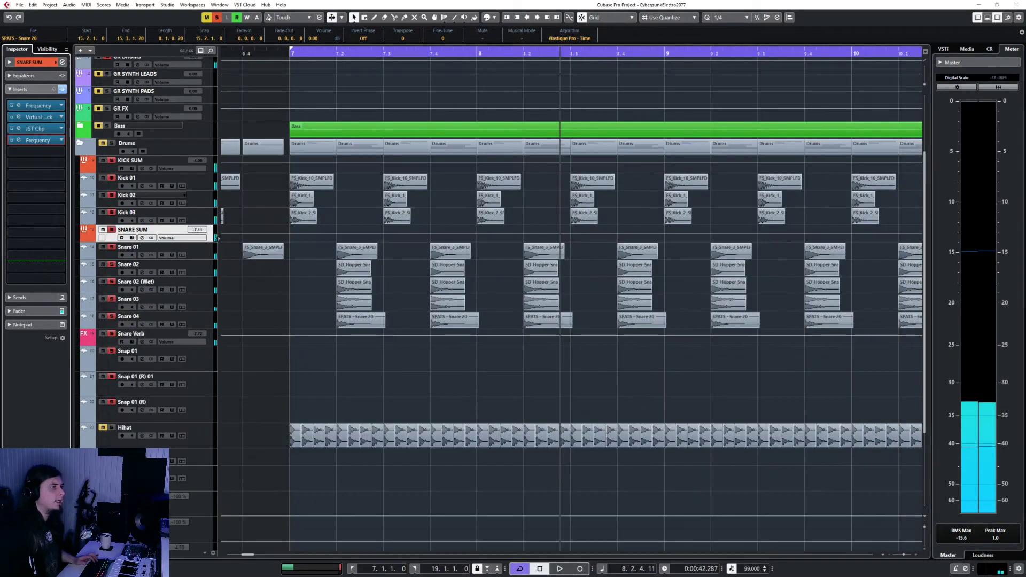
# Clear the active solos, solo the GR DRUMS group and play from bar 7
pyautogui.click(214, 168)
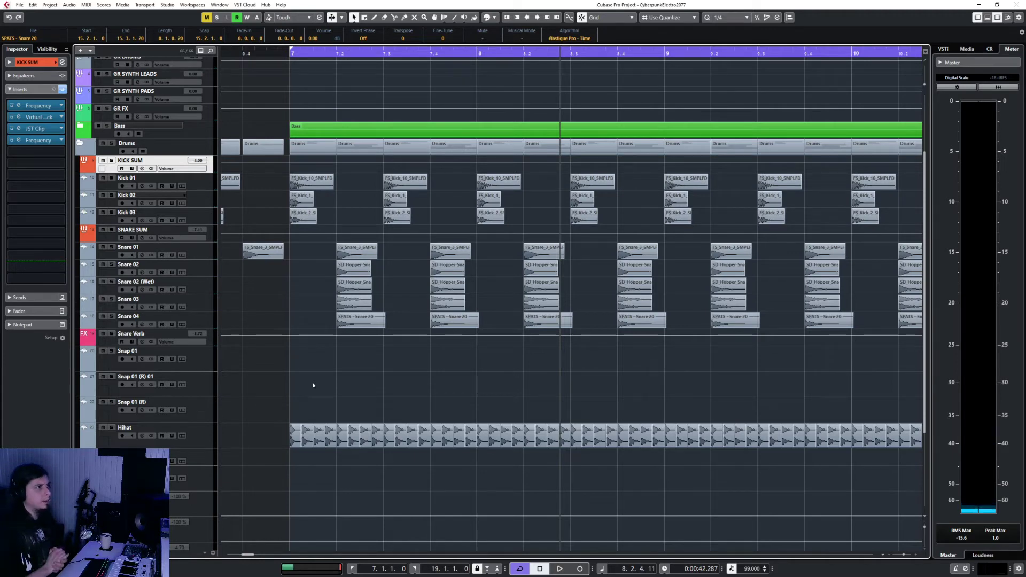
pyautogui.scroll(5, 233, 309)
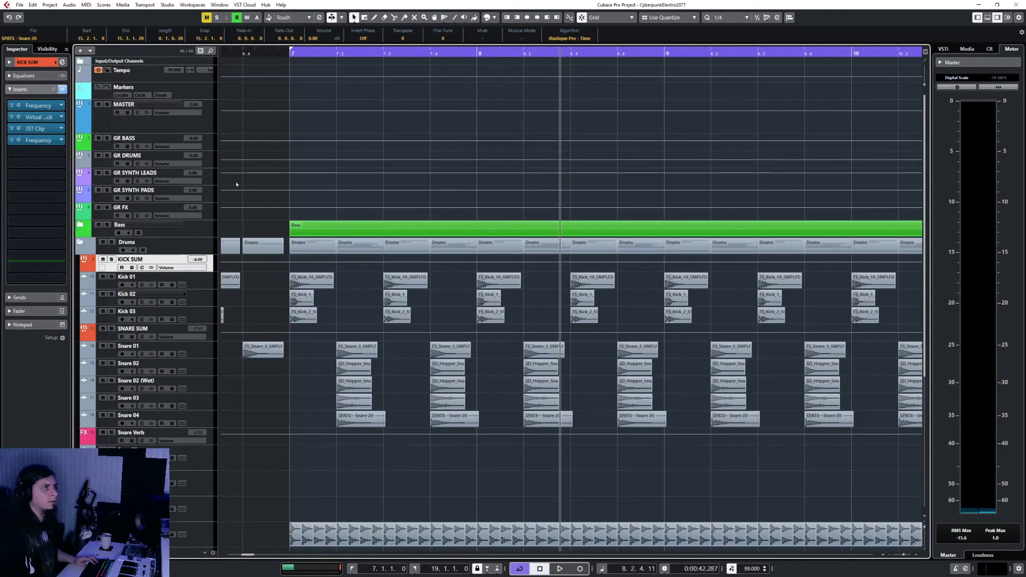
pyautogui.click(211, 163)
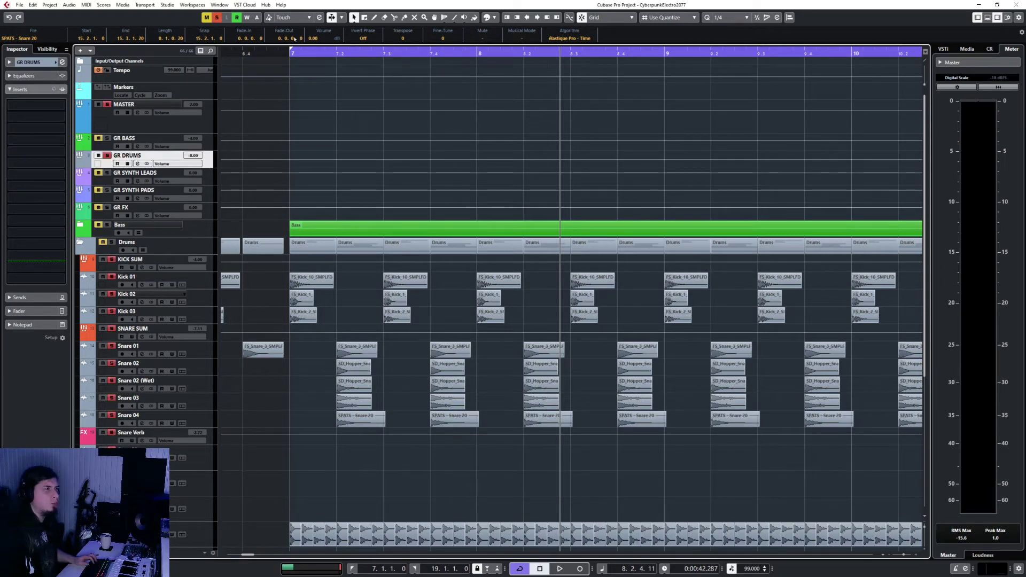
pyautogui.click(289, 54)
pyautogui.press('space')
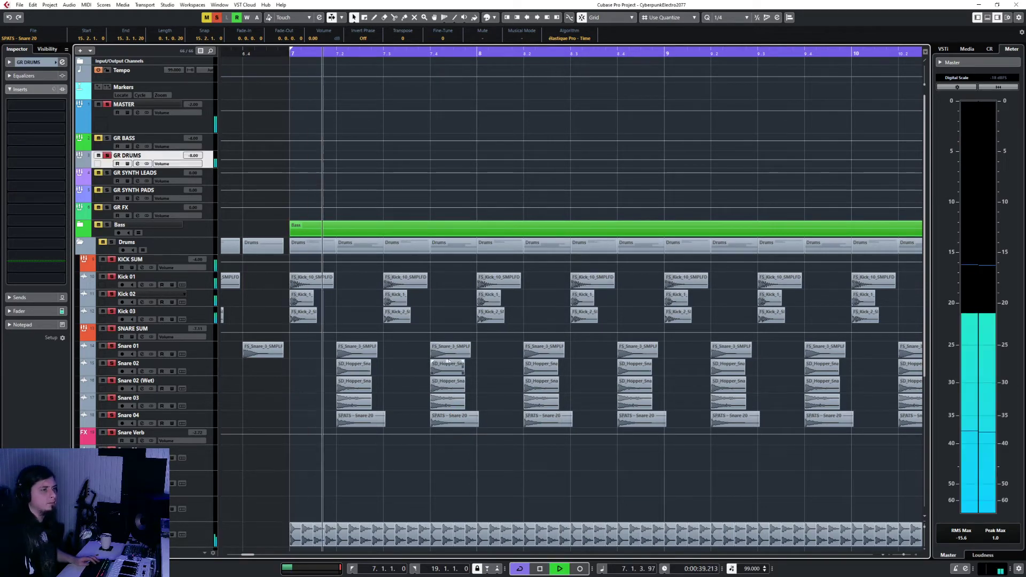
# Listen to the whole drum group and examine the Hihat track's settings and its clips across the arrangement
pyautogui.scroll(-10, 348, 390)
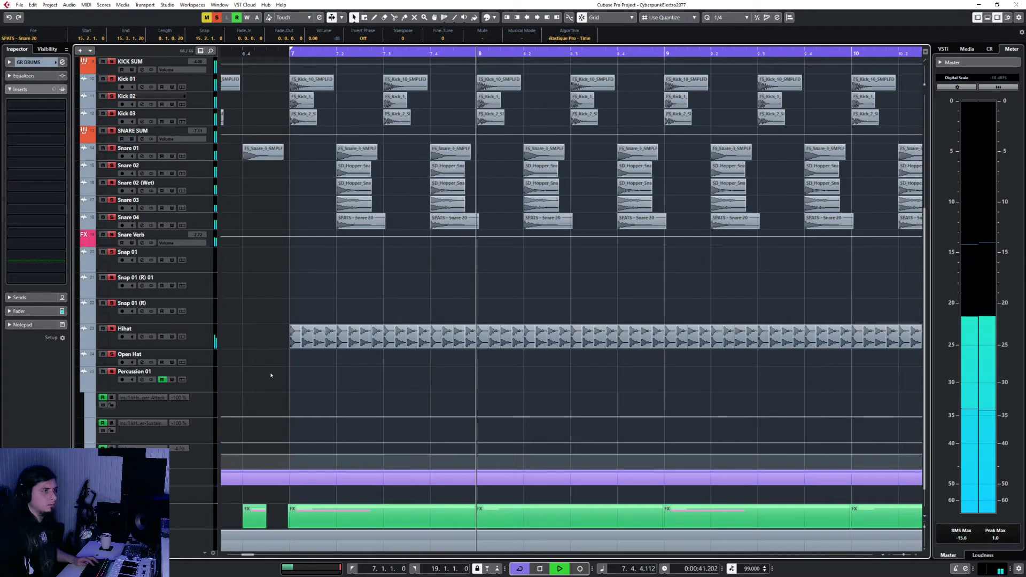
pyautogui.click(202, 338)
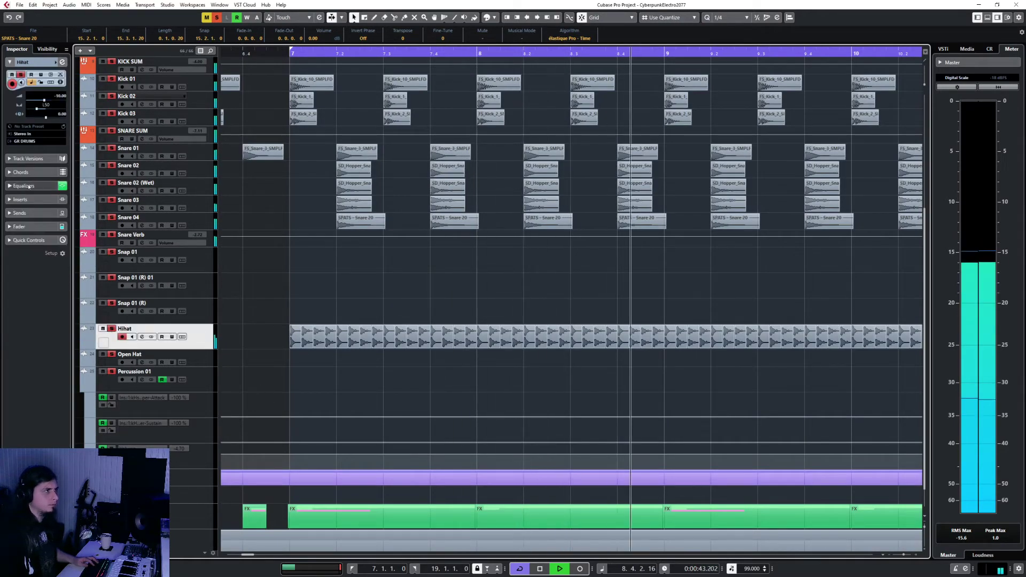
pyautogui.click(24, 102)
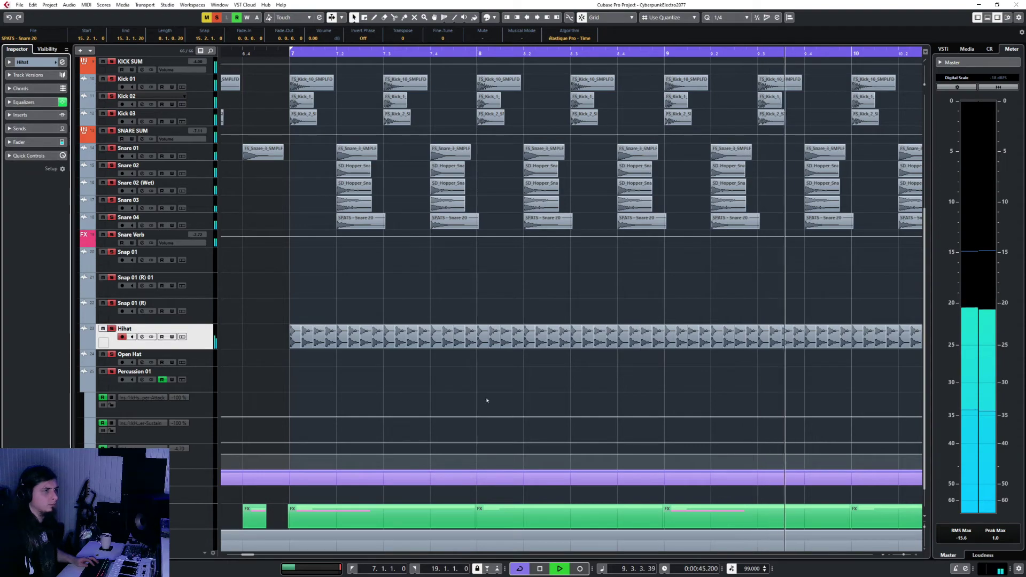
pyautogui.scroll(-5, 461, 377)
pyautogui.hscroll(4, 459, 376)
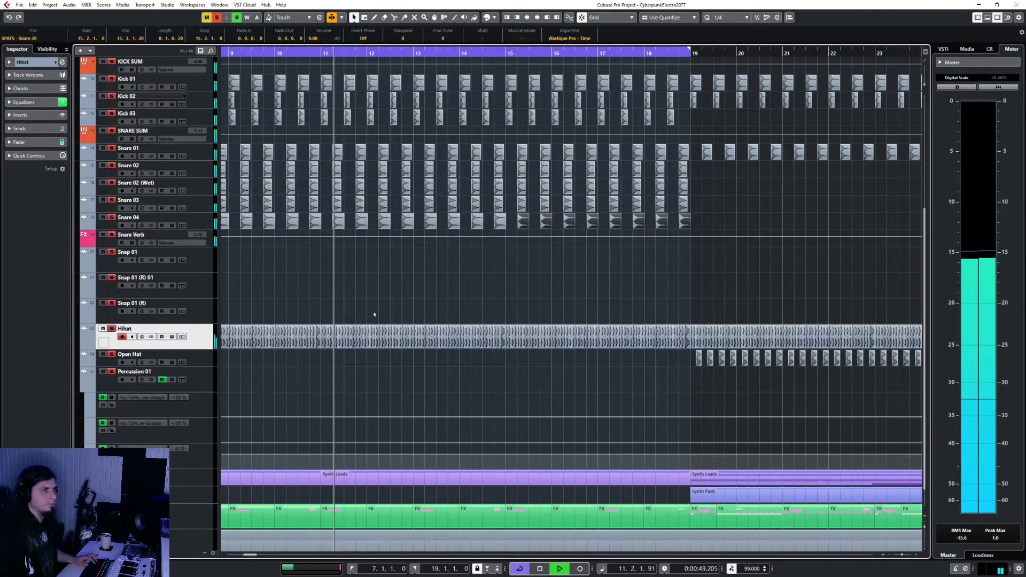
pyautogui.scroll(-3, 374, 315)
pyautogui.scroll(4, 374, 314)
pyautogui.scroll(-3, 374, 314)
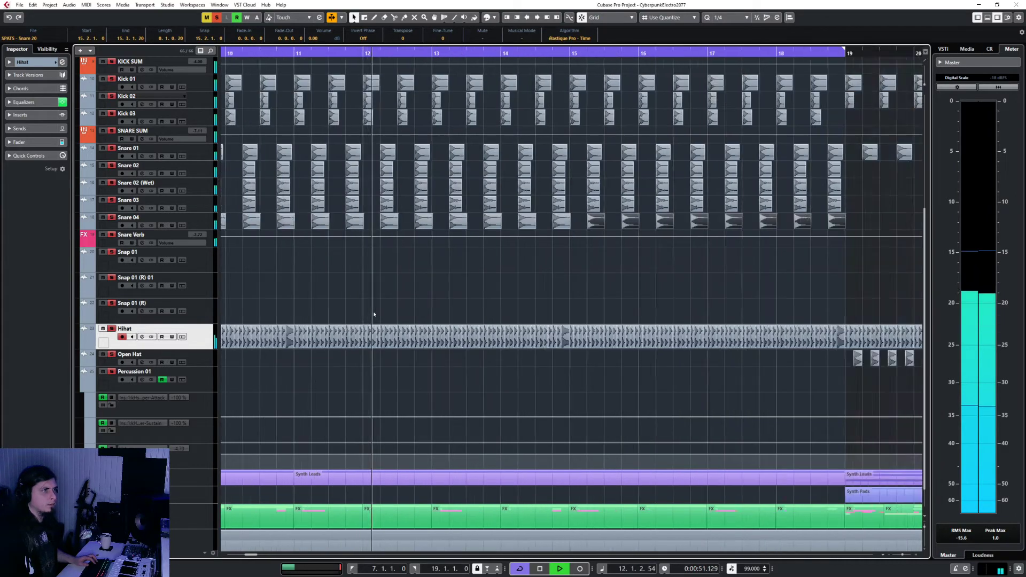
pyautogui.hscroll(-5, 374, 315)
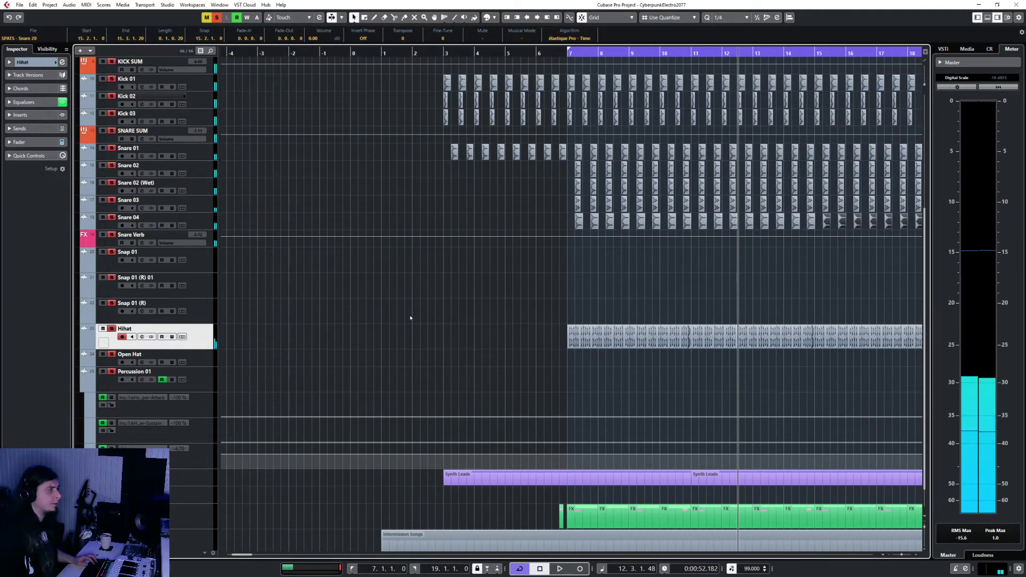
pyautogui.scroll(5, 410, 318)
pyautogui.scroll(3, 411, 318)
pyautogui.hscroll(5, 459, 342)
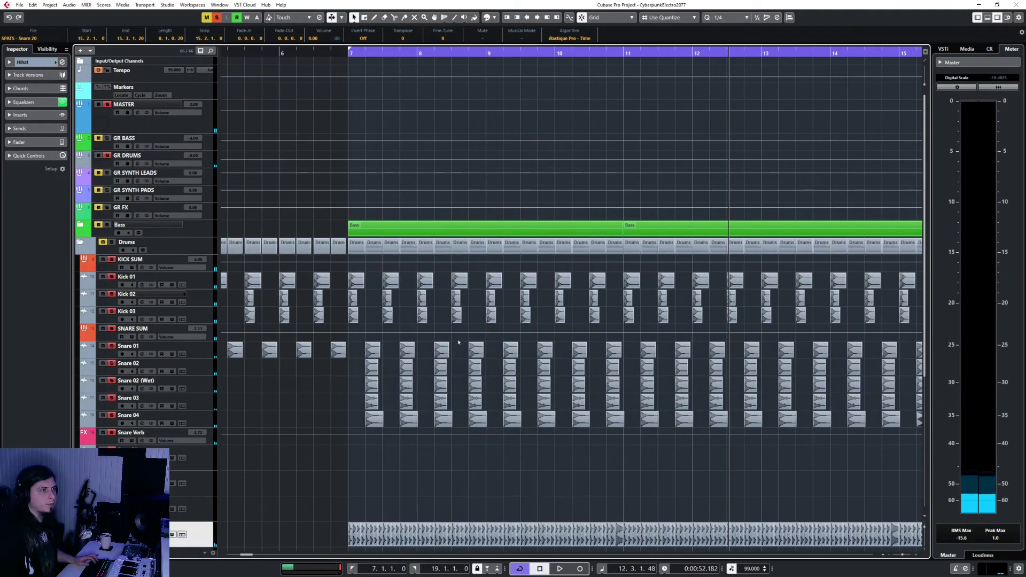
# Reset the master meter's peak readings and raise the GR DRUMS fader to -4.67 dB in the MixConsole during playback
pyautogui.click(210, 270)
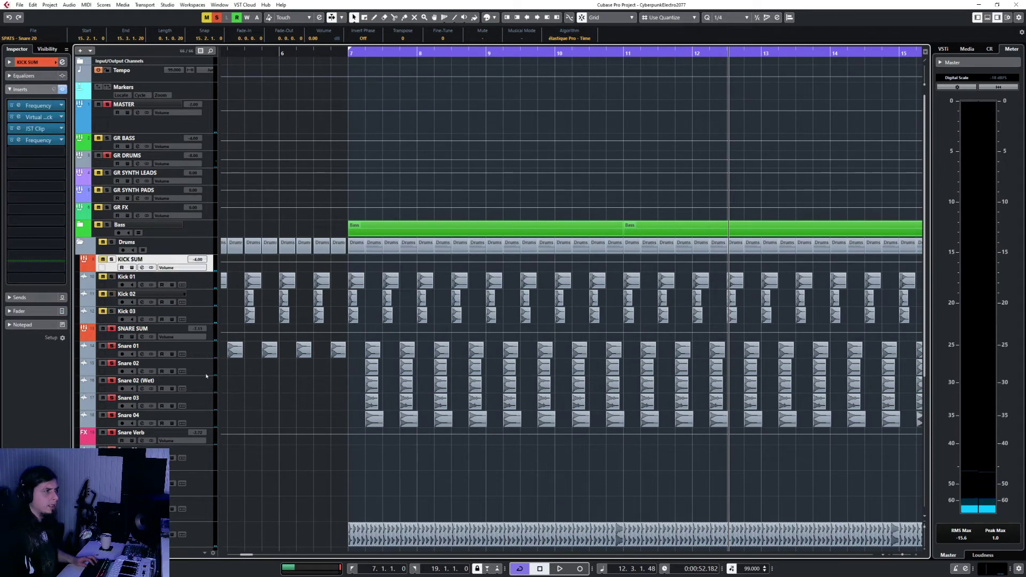
pyautogui.click(211, 335)
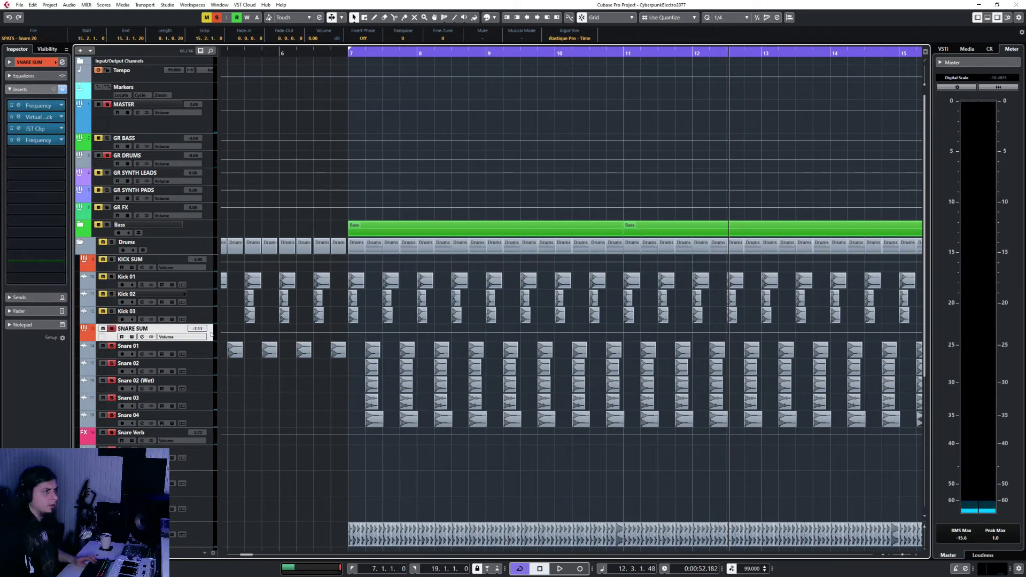
pyautogui.click(960, 538)
pyautogui.click(208, 159)
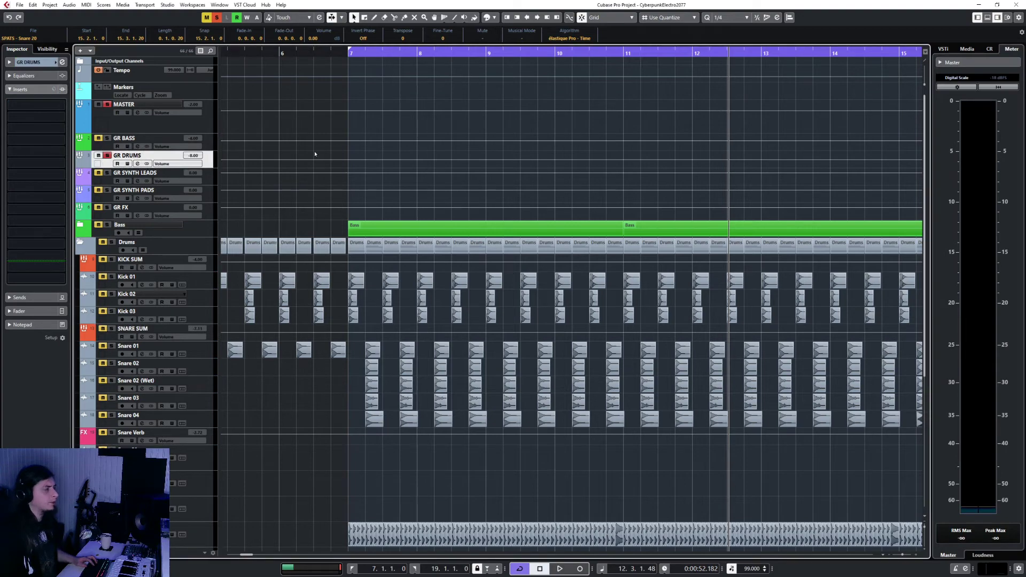
pyautogui.press('F3')
pyautogui.press('space')
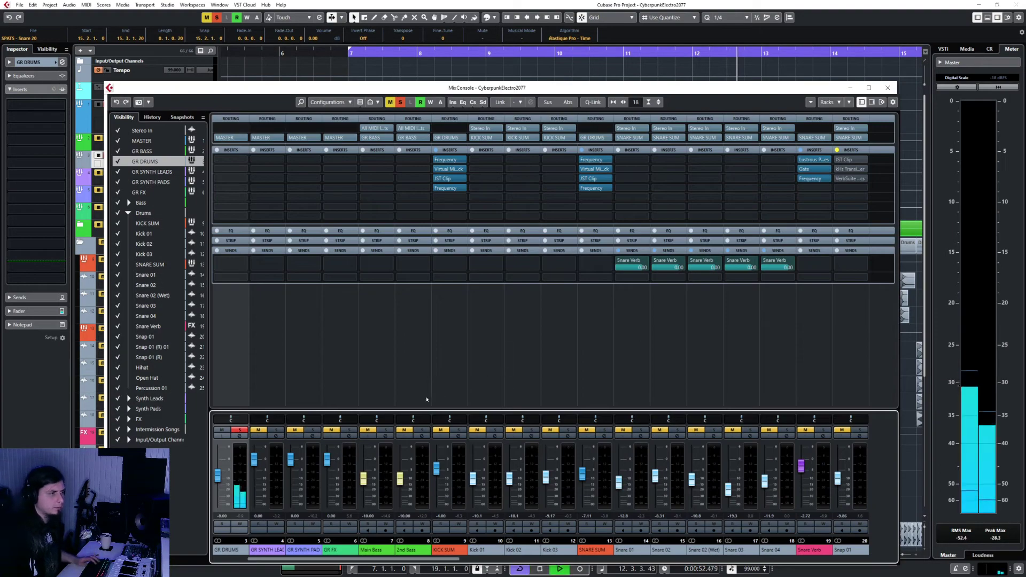
pyautogui.moveTo(277, 88); pyautogui.dragTo(363, 88)
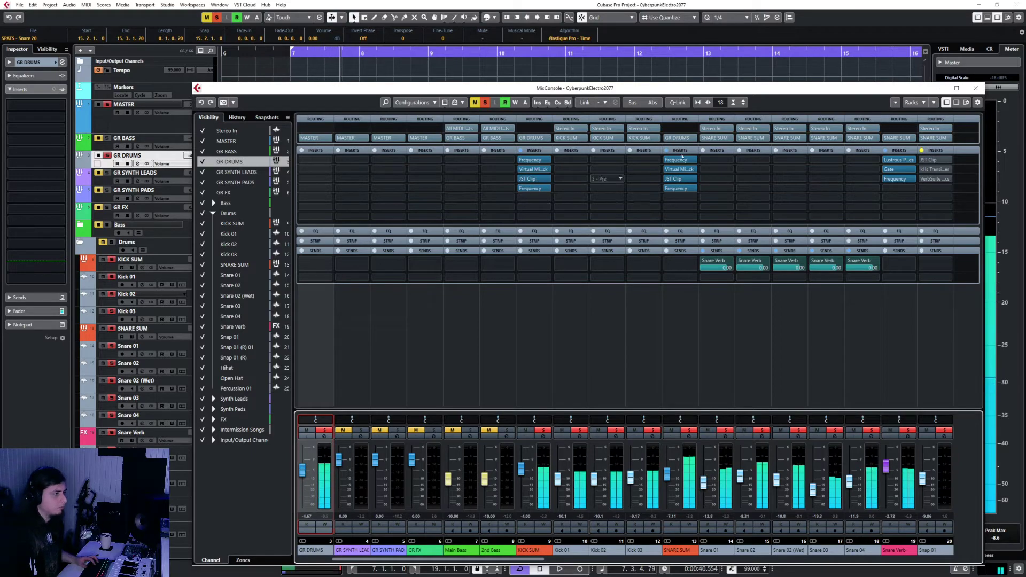
pyautogui.press('F3')
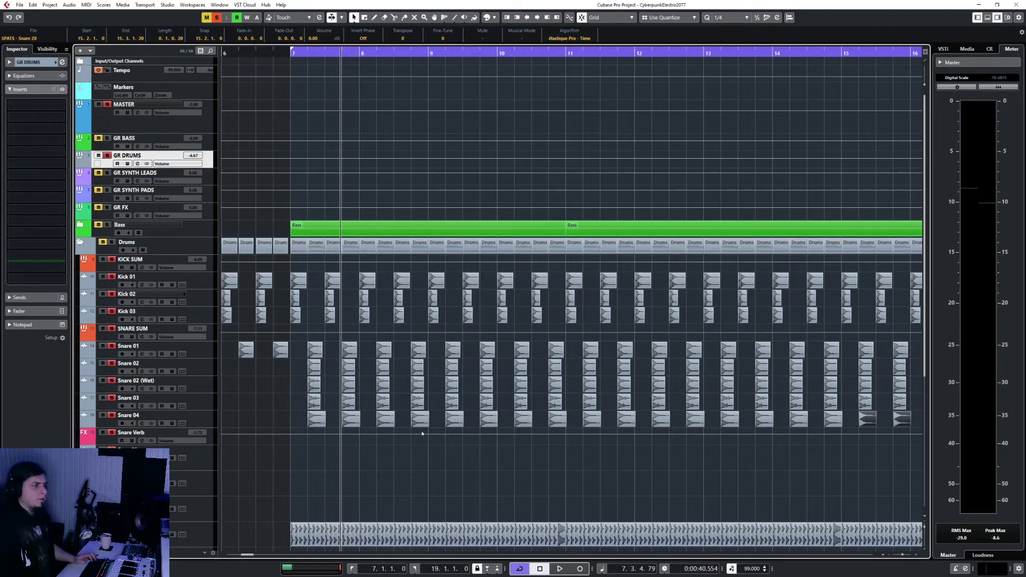
# Set the Hihat track volume to -12 dB
pyautogui.scroll(-5, 422, 434)
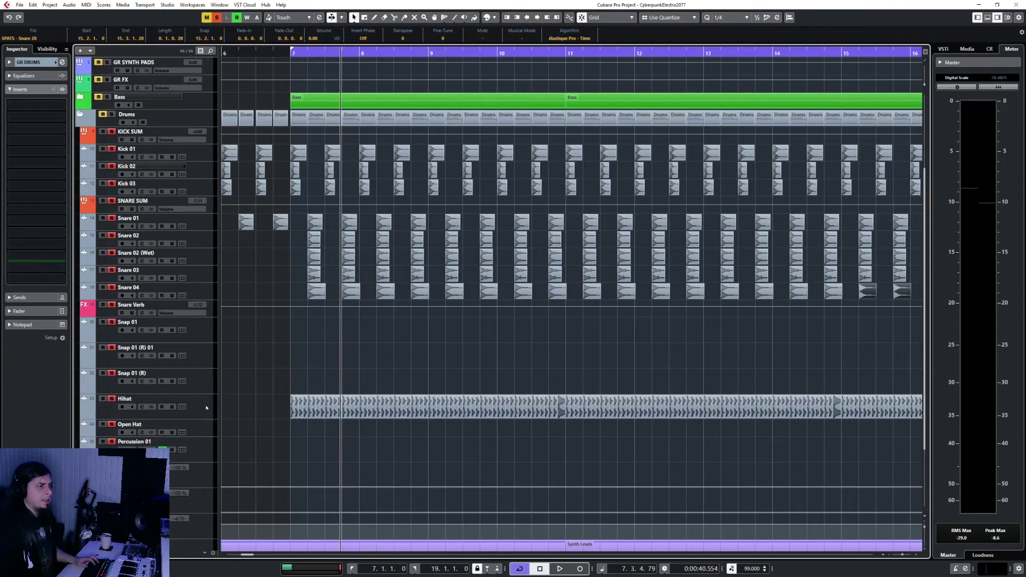
pyautogui.click(206, 407)
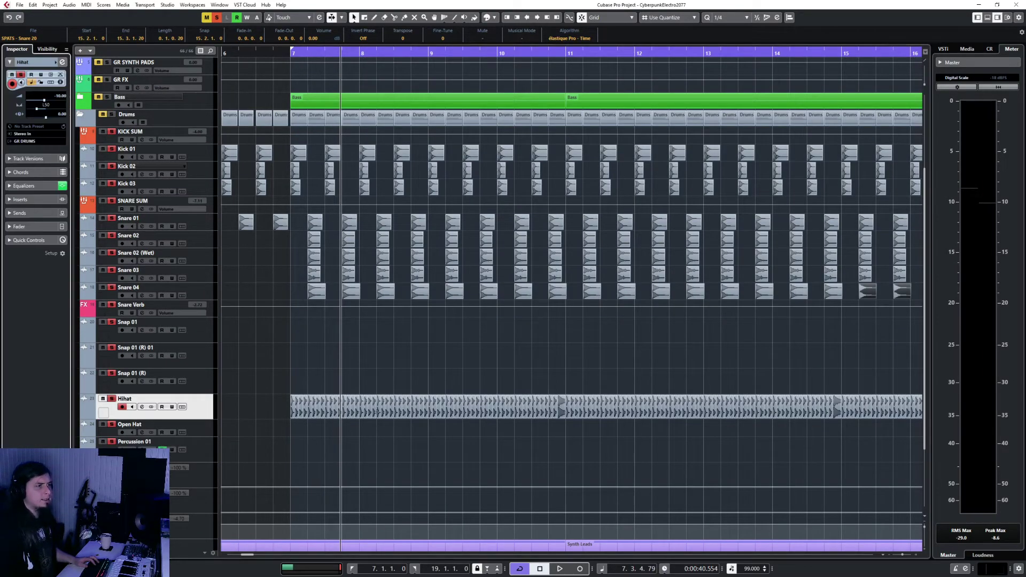
pyautogui.click(392, 352)
pyautogui.press('g')
pyautogui.press('g')
pyautogui.press('g')
pyautogui.press('g')
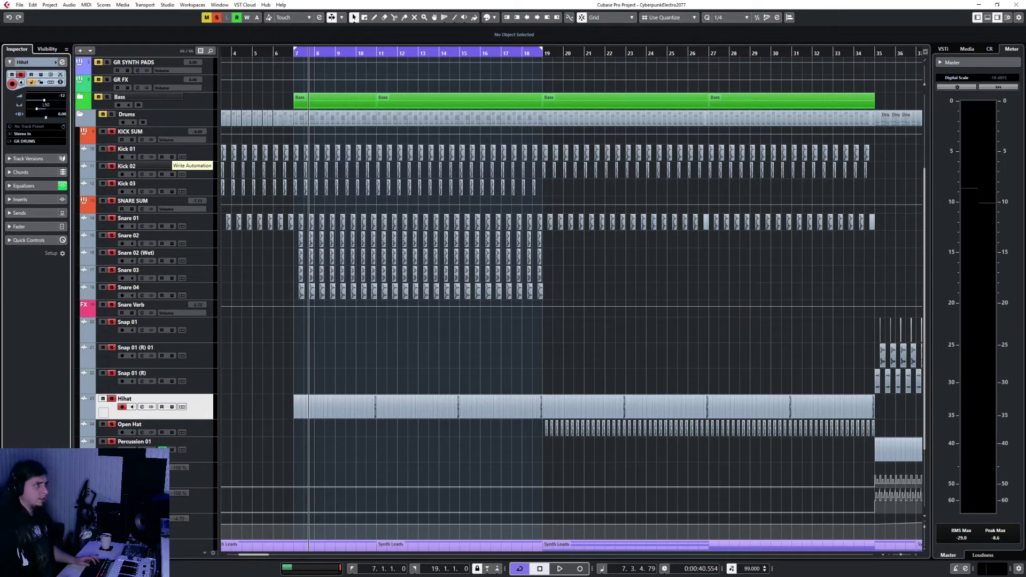
# Solo the GR BASS group together with GR DRUMS and play from bar 7
pyautogui.click(223, 436)
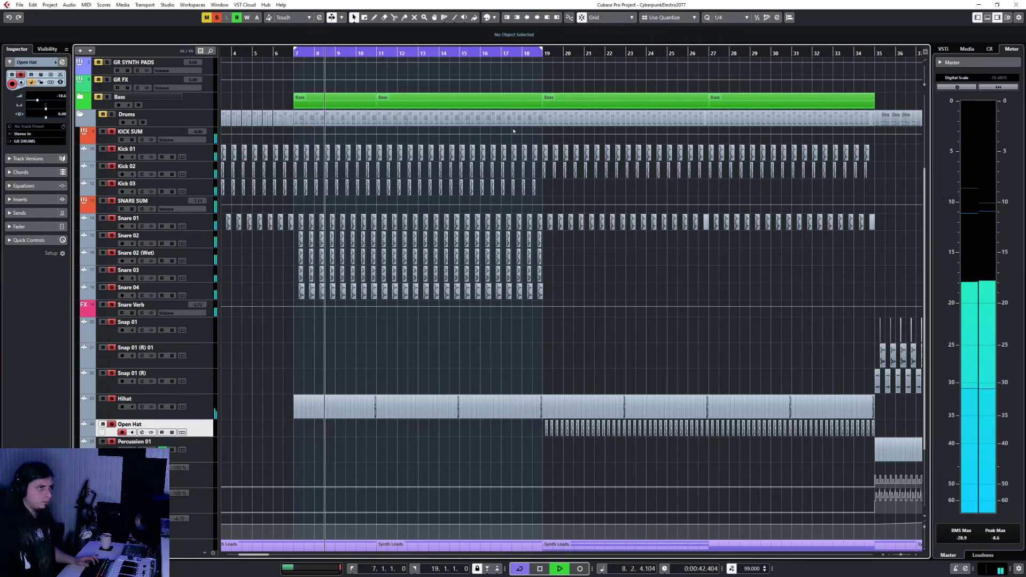
pyautogui.scroll(5, 355, 371)
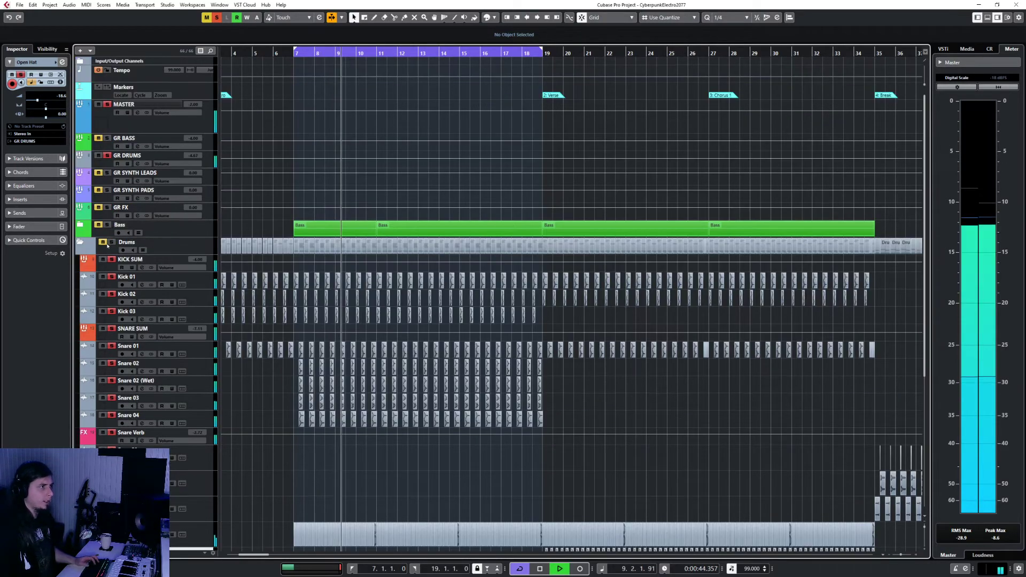
pyautogui.click(107, 155)
pyautogui.click(107, 138)
pyautogui.click(108, 155)
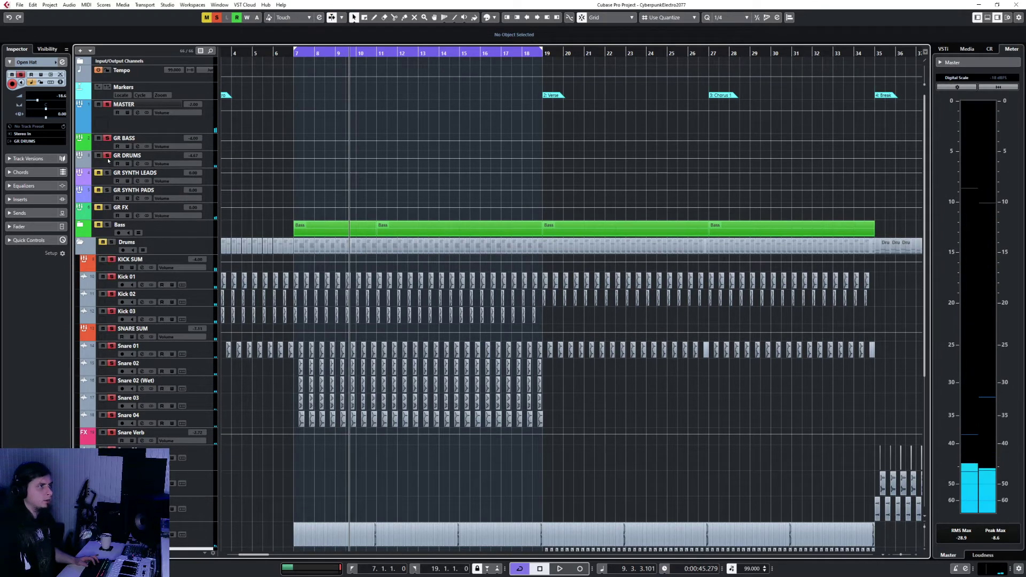
pyautogui.click(304, 47)
pyautogui.press('space')
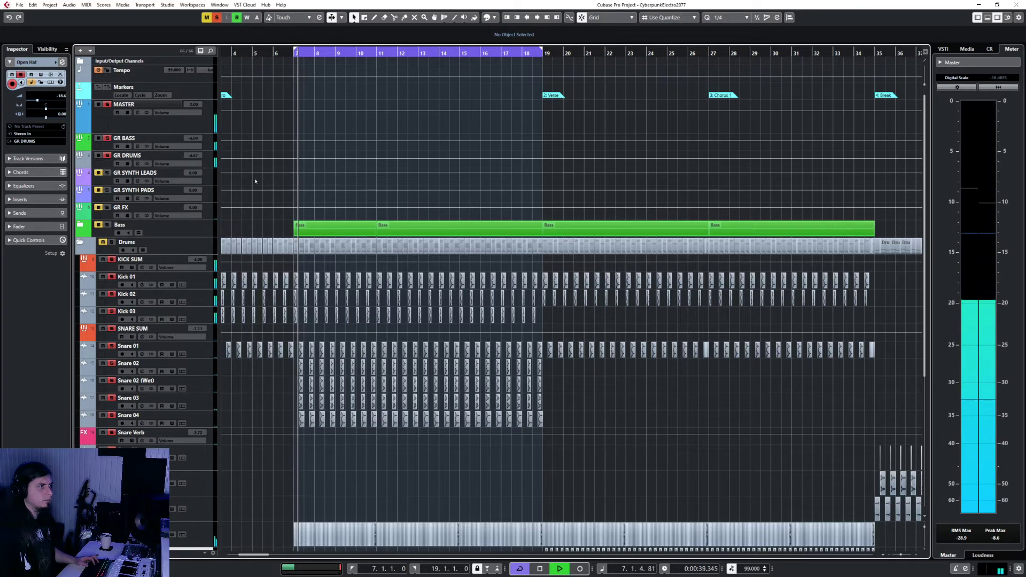
# Expand the Bass folder to check the Main Bass track, and select the GR BASS group track
pyautogui.click(205, 148)
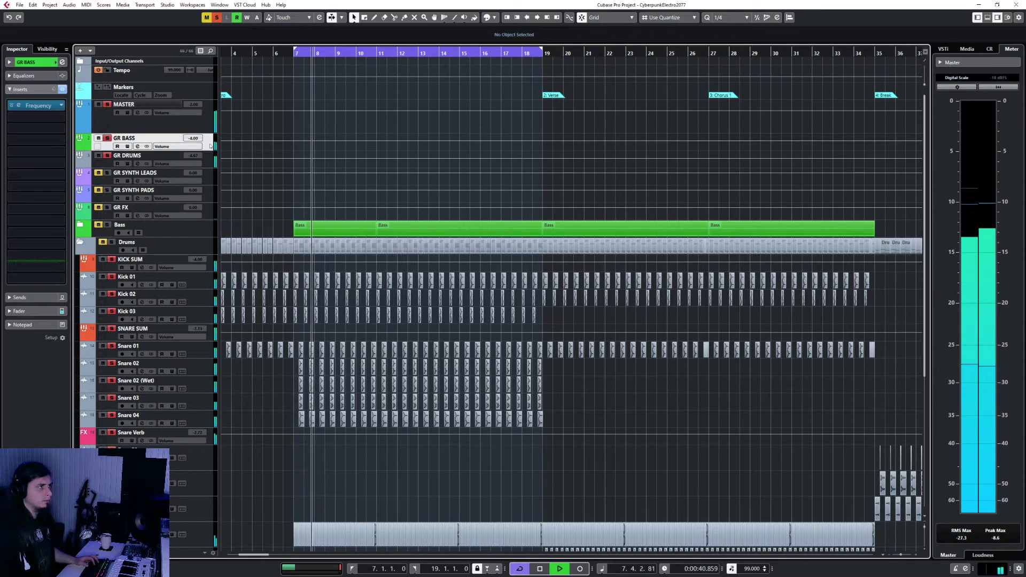
pyautogui.click(80, 225)
pyautogui.click(119, 250)
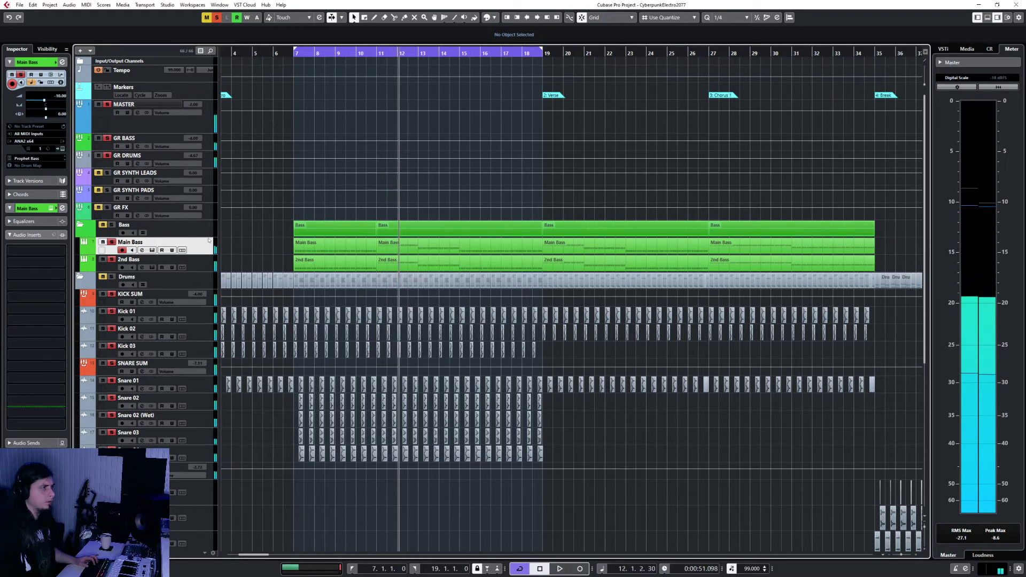
pyautogui.click(208, 144)
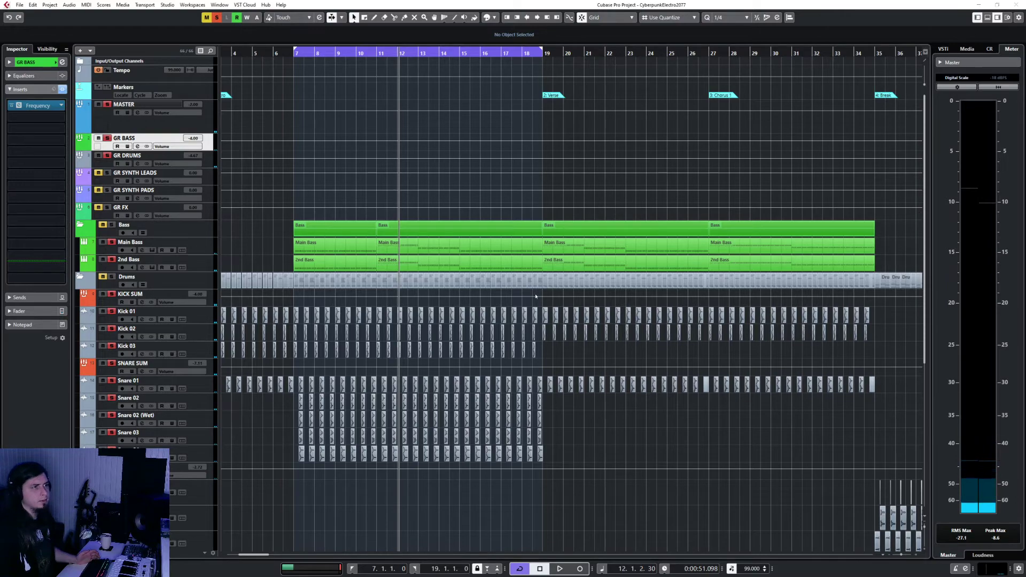
# Inspect the equalizer curve of the Frequency insert on the GR BASS group
pyautogui.click(19, 106)
pyautogui.moveTo(107, 123); pyautogui.dragTo(553, 173)
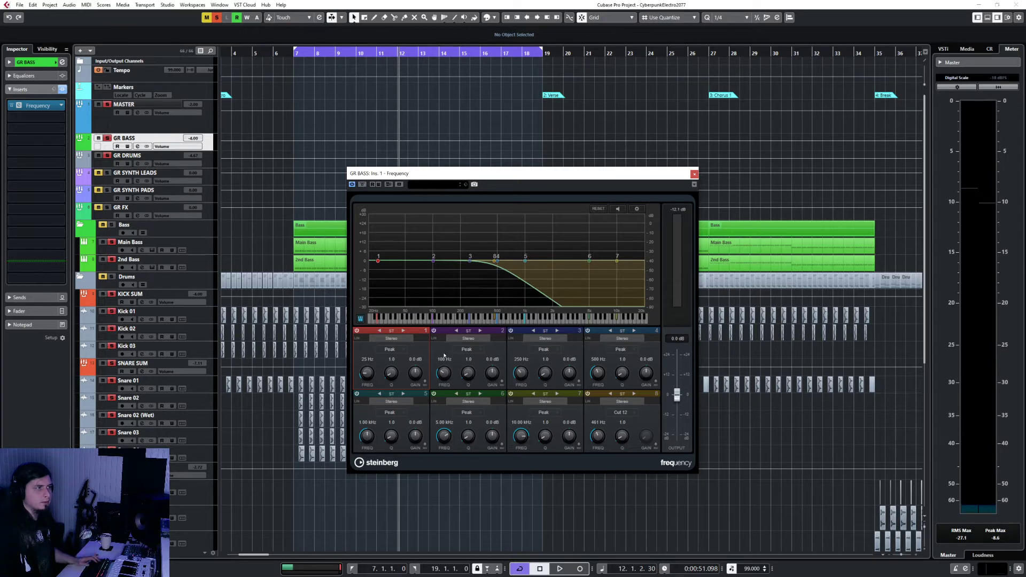
pyautogui.click(694, 173)
# Mute the 2nd Bass track and return the playhead to bar 7
pyautogui.click(221, 249)
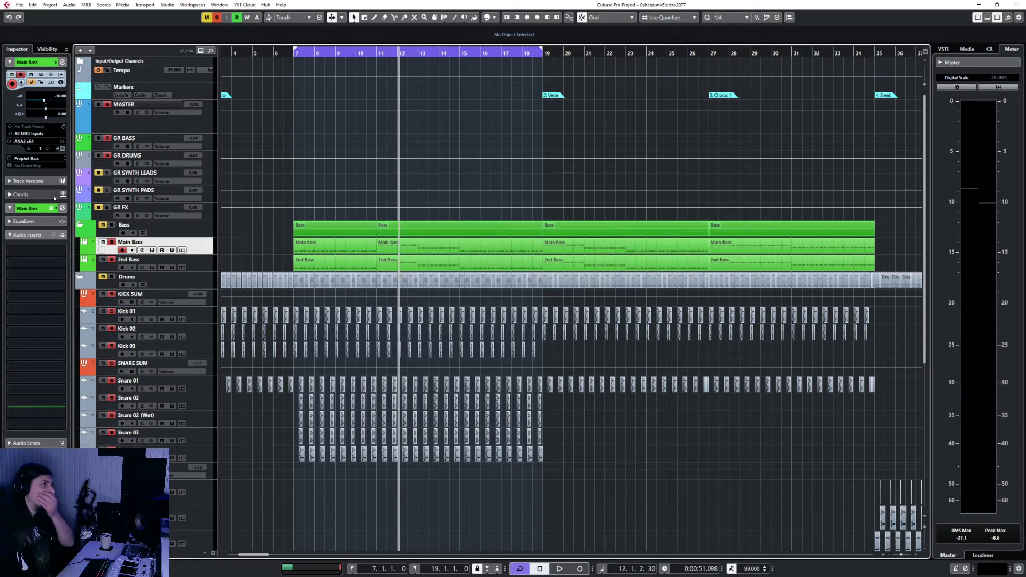
pyautogui.click(197, 265)
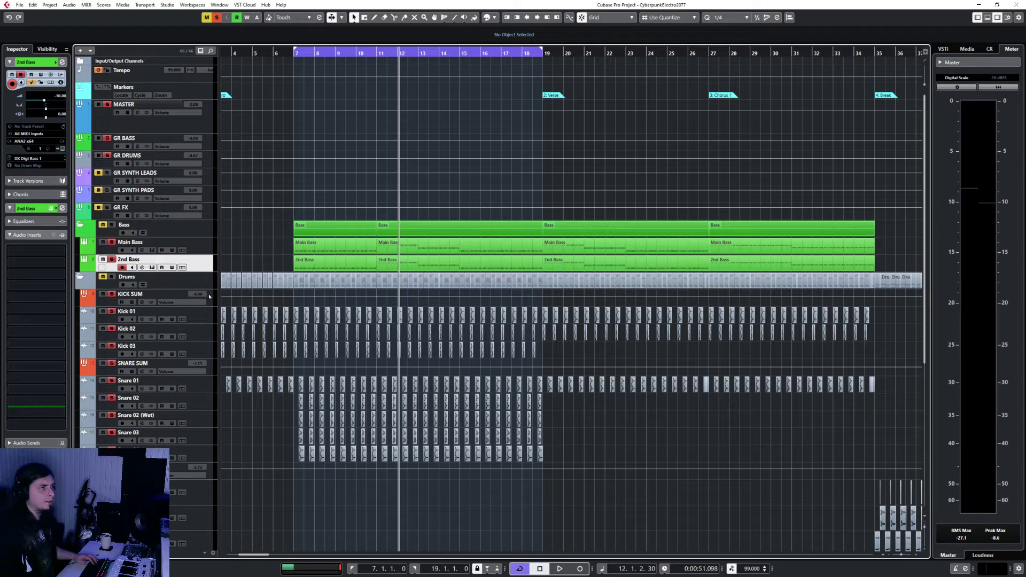
pyautogui.click(210, 297)
pyautogui.click(204, 262)
pyautogui.click(292, 54)
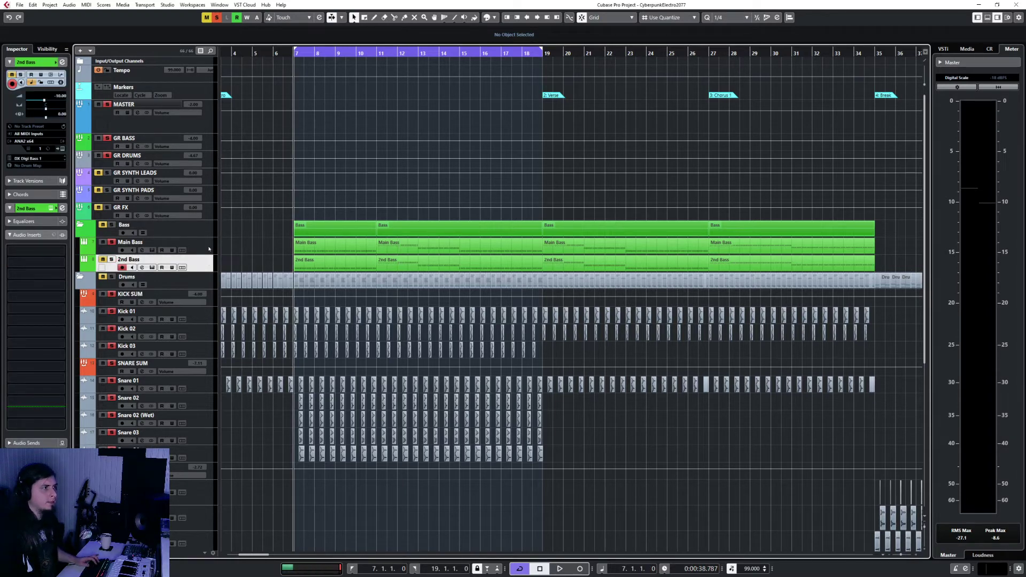
# Check the Main Bass track's ANA2 instrument during playback, and view its first MIDI part in the note editor
pyautogui.click(209, 249)
pyautogui.click(61, 149)
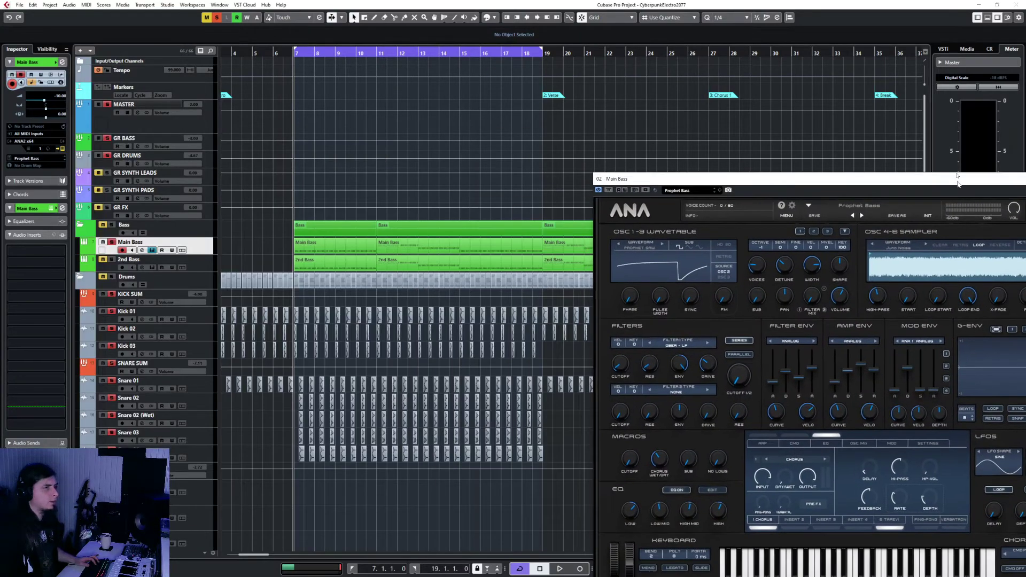
pyautogui.press('space')
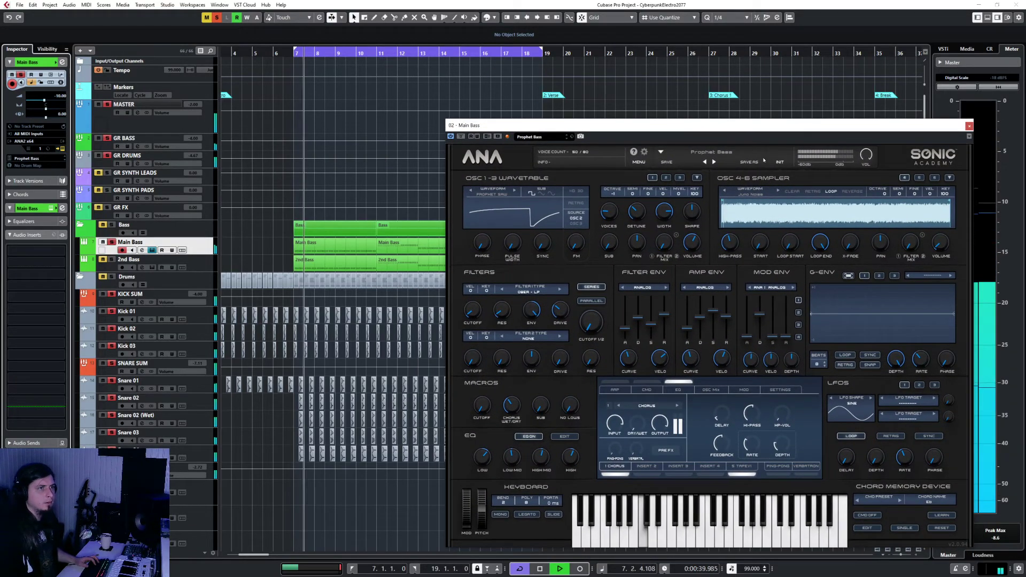
pyautogui.click(969, 126)
pyautogui.doubleClick(342, 247)
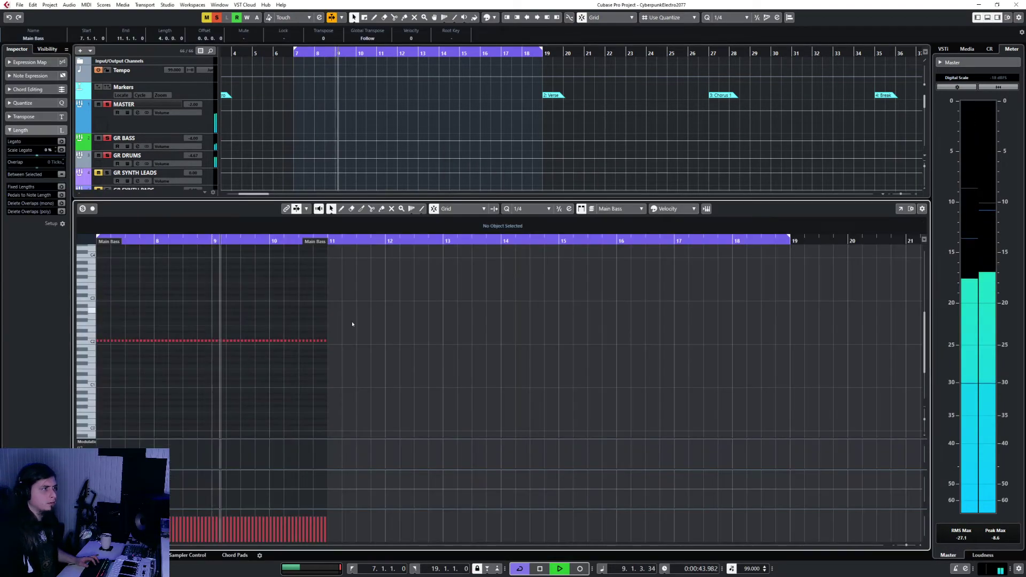
pyautogui.click(80, 556)
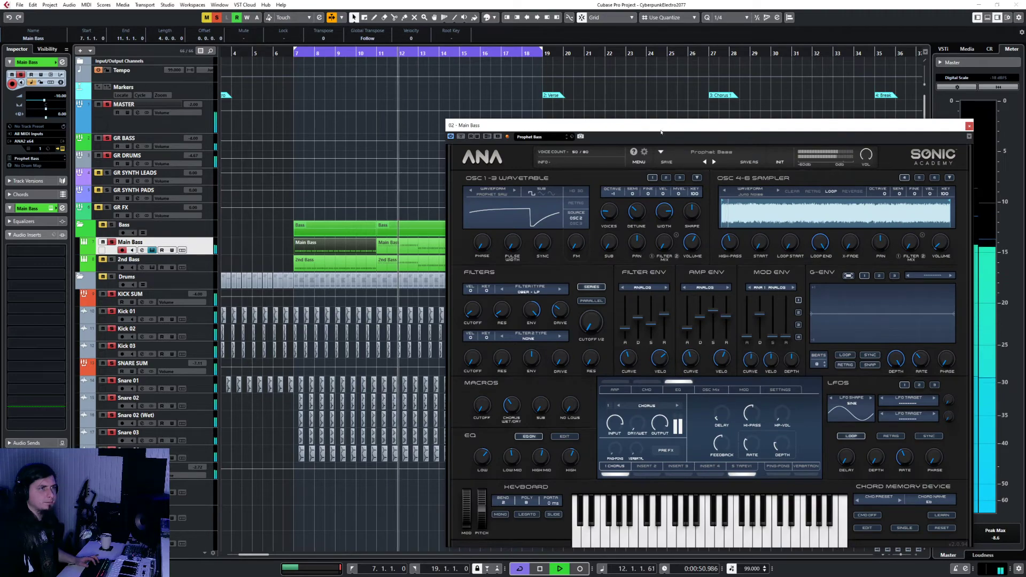
# Shorten the amp envelope release of the Main Bass synth to 0.12 sec while auditioning it
pyautogui.moveTo(658, 128); pyautogui.dragTo(429, 117)
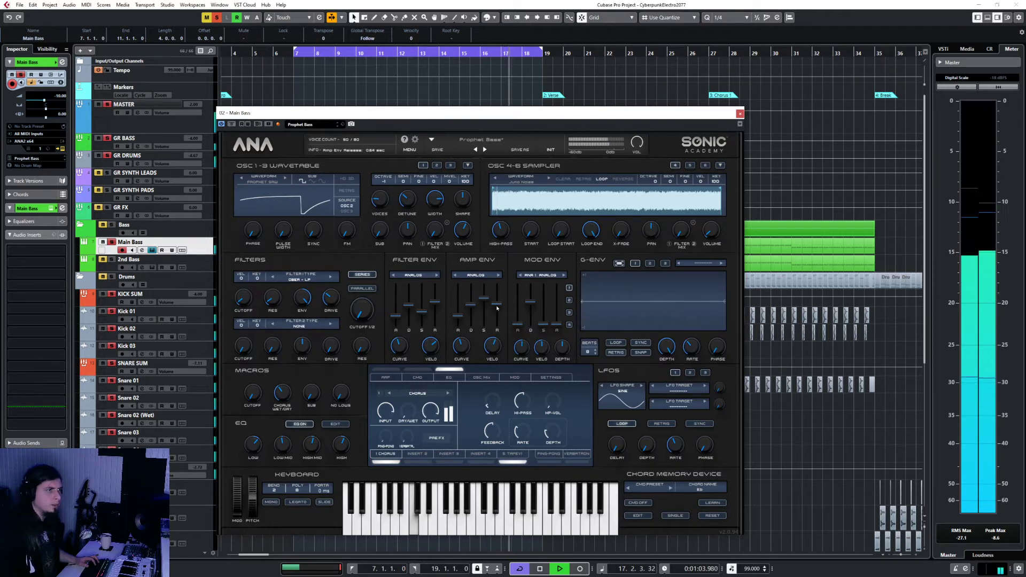
pyautogui.moveTo(497, 308); pyautogui.dragTo(498, 309)
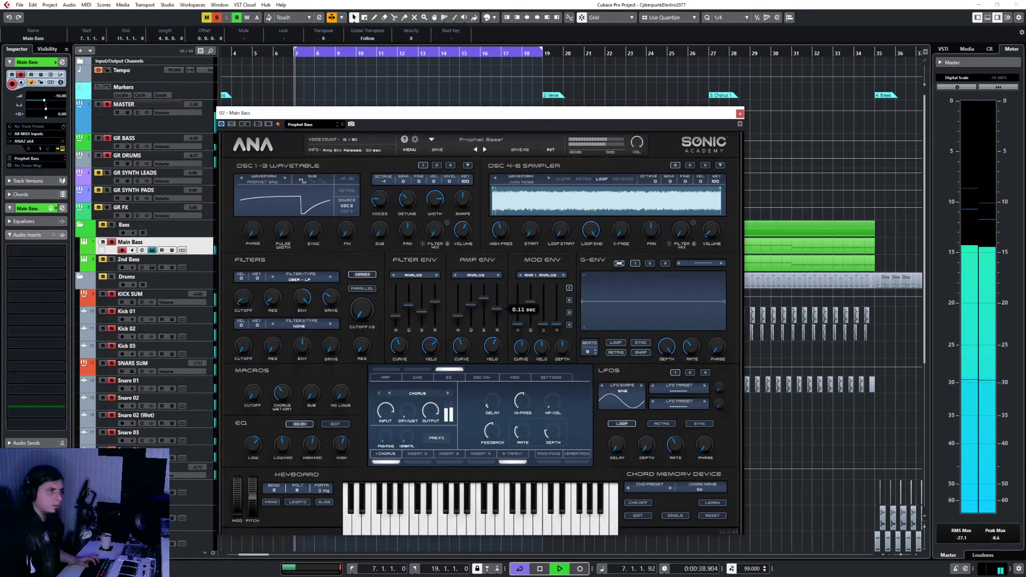
pyautogui.press('space')
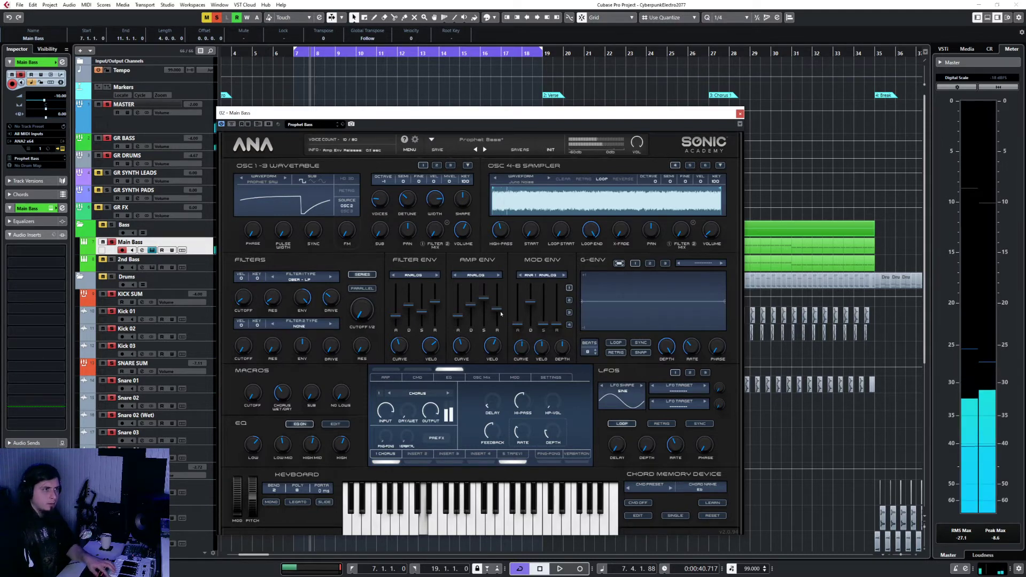
pyautogui.moveTo(500, 314); pyautogui.dragTo(501, 307)
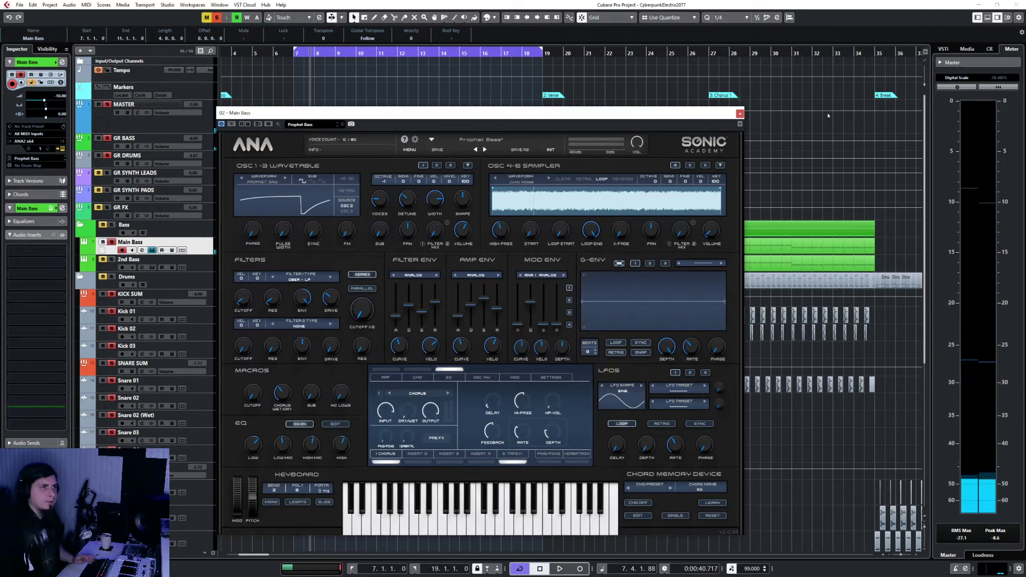
pyautogui.press('space')
pyautogui.moveTo(497, 309); pyautogui.dragTo(496, 310)
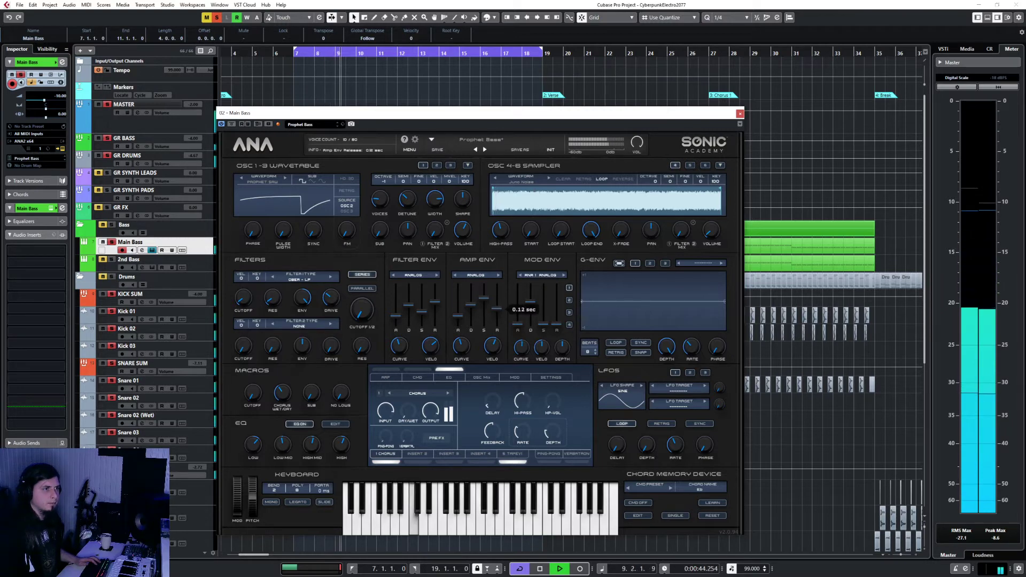
pyautogui.click(740, 114)
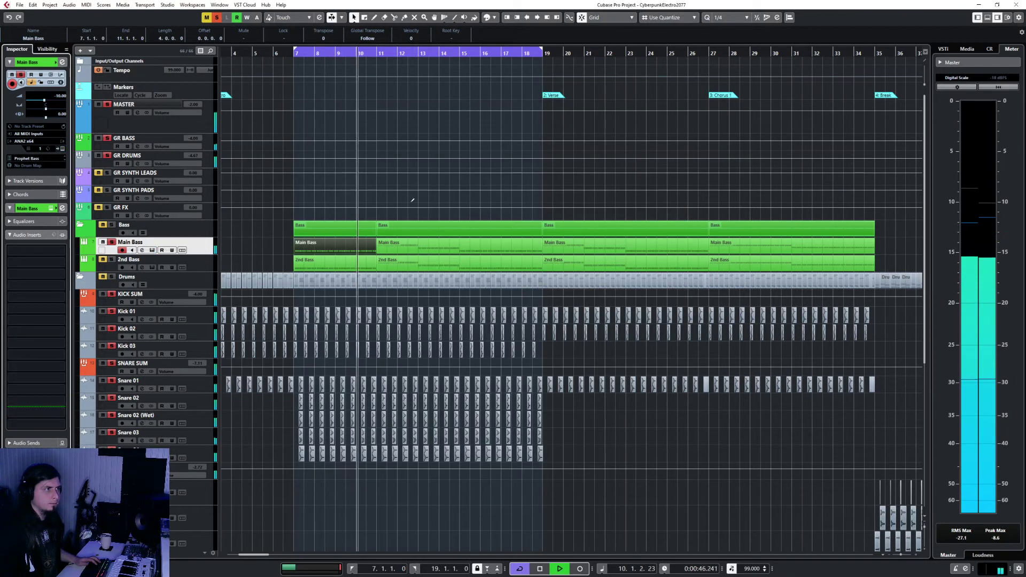
# Unmute the 2nd Bass track and shorten the release times of its synth's filter, amp and mod envelopes during playback
pyautogui.click(177, 260)
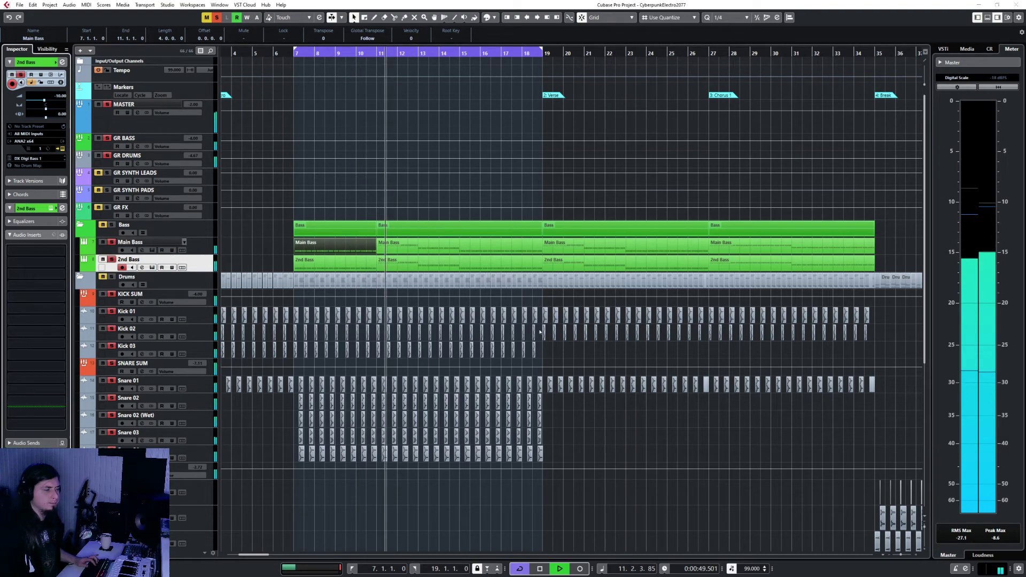
pyautogui.click(153, 267)
pyautogui.moveTo(503, 134); pyautogui.dragTo(563, 102)
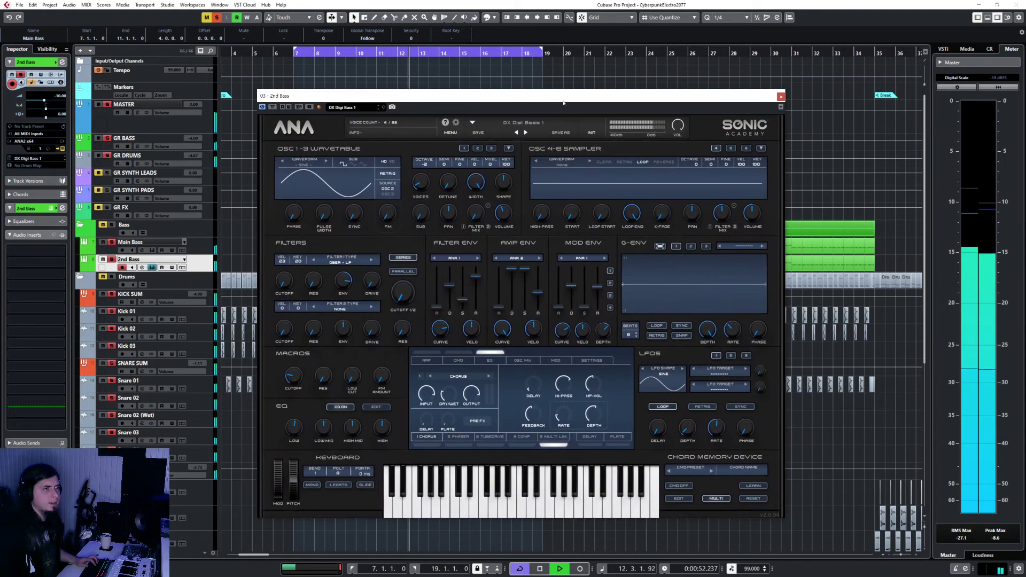
pyautogui.moveTo(538, 292); pyautogui.dragTo(538, 298)
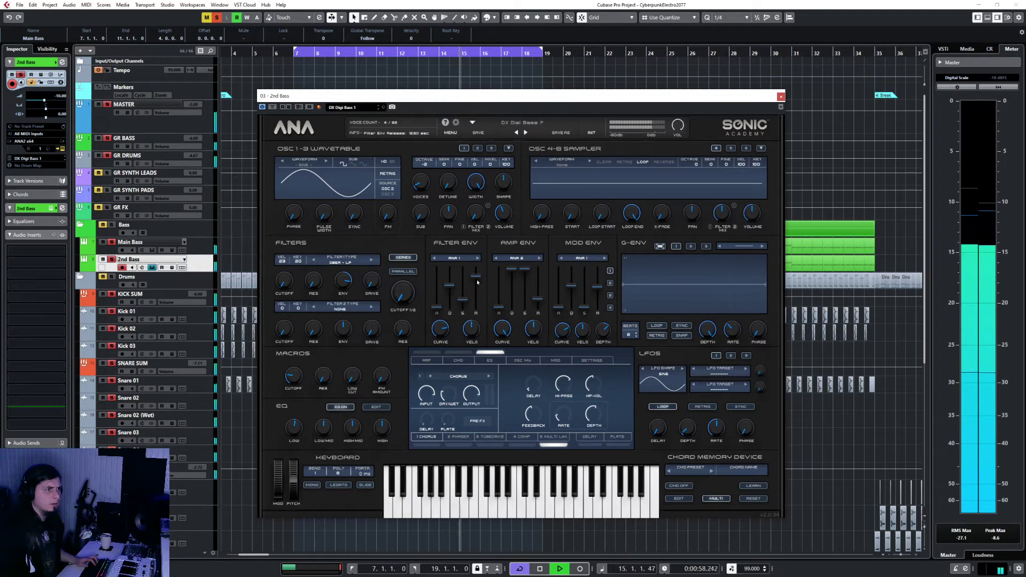
pyautogui.moveTo(477, 282); pyautogui.dragTo(477, 292)
pyautogui.moveTo(537, 300); pyautogui.dragTo(538, 301)
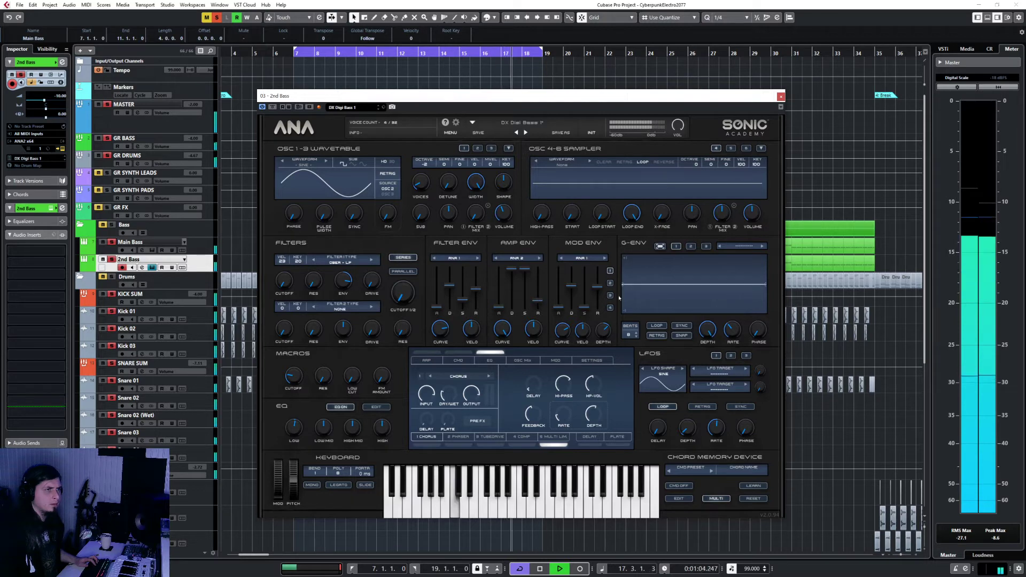
pyautogui.moveTo(597, 287); pyautogui.dragTo(597, 297)
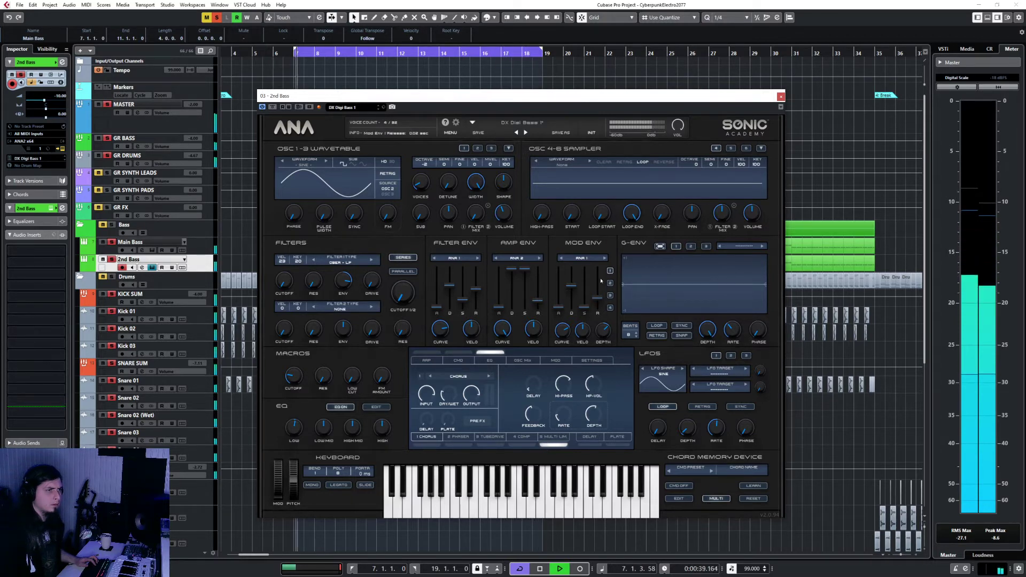
pyautogui.moveTo(535, 306); pyautogui.dragTo(536, 308)
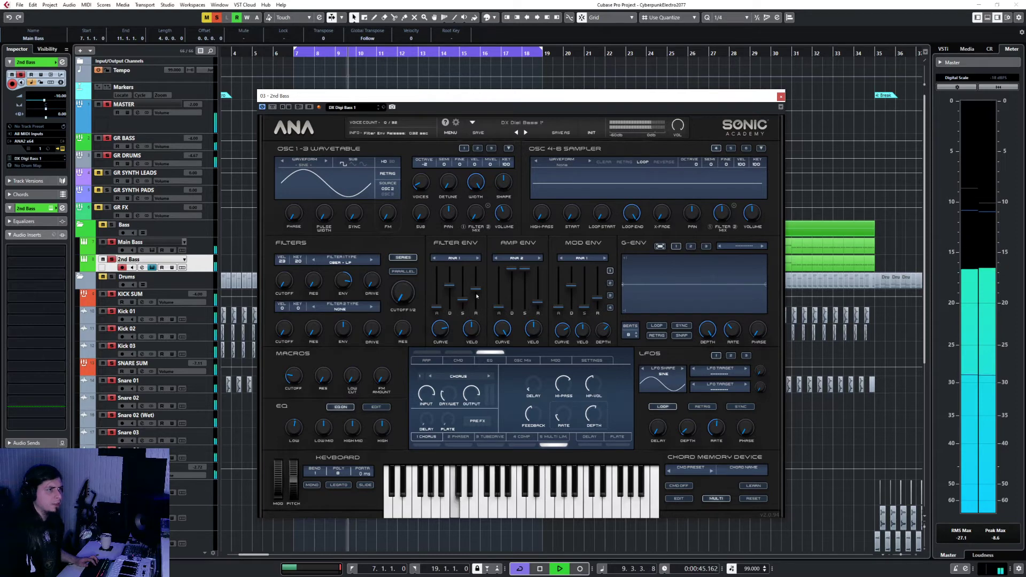
pyautogui.moveTo(475, 289); pyautogui.dragTo(475, 295)
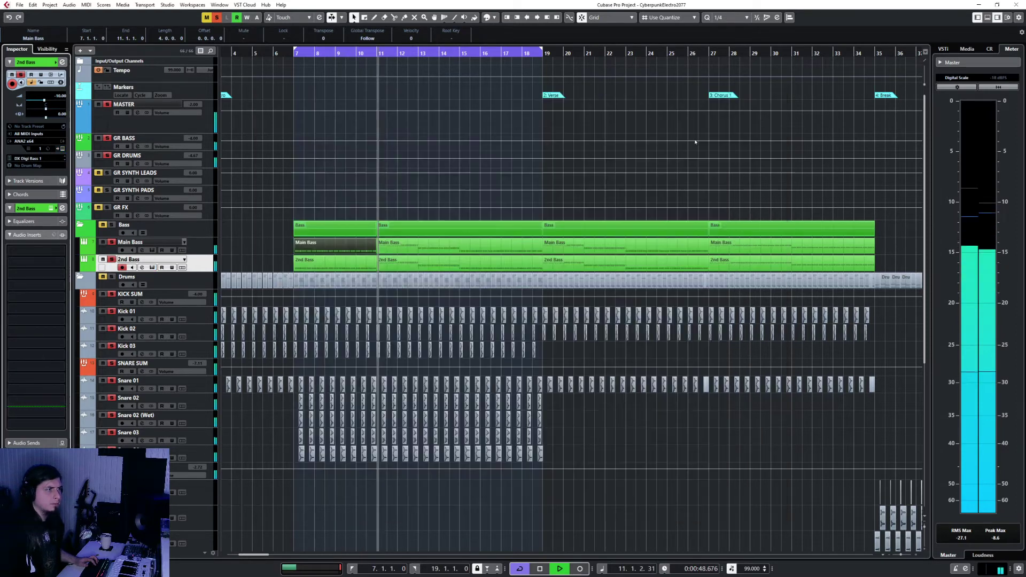
pyautogui.click(781, 96)
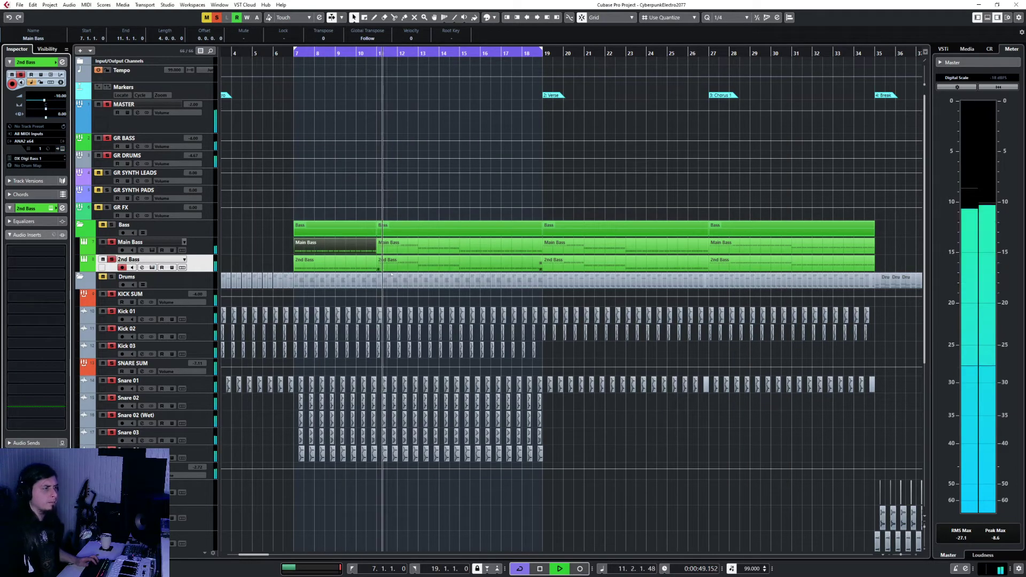
pyautogui.press('space')
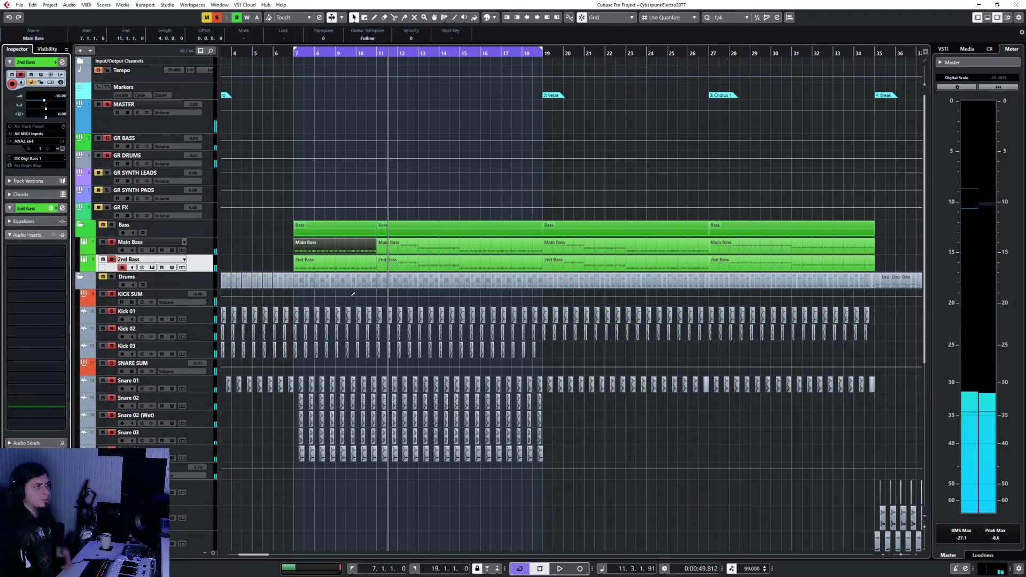
# Find the stock Compressor with the search term "comp" and insert it in slot 6 of the GR BASS group
pyautogui.click(212, 166)
pyautogui.click(213, 140)
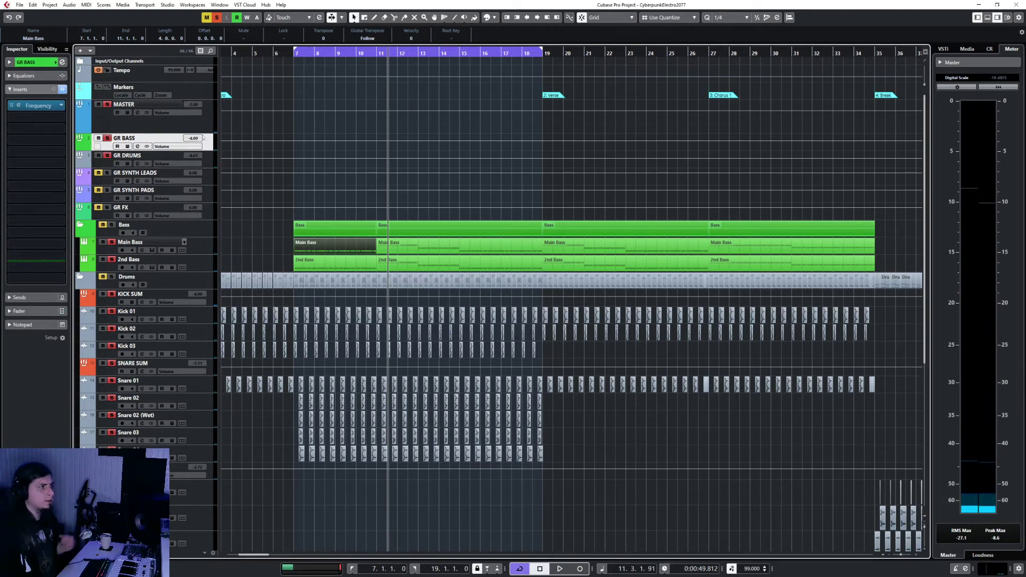
pyautogui.click(42, 164)
pyautogui.write('comp')
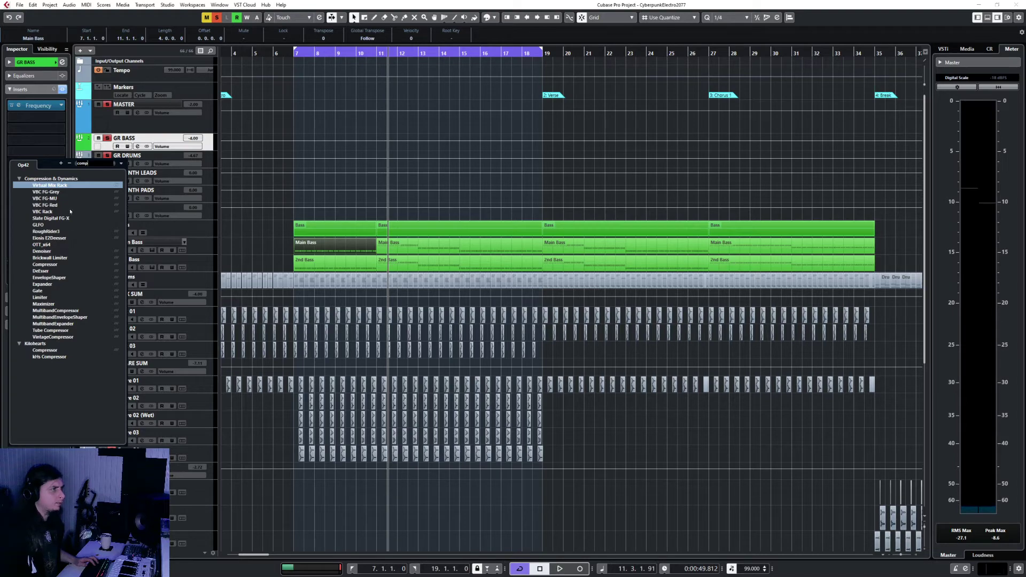
pyautogui.click(53, 264)
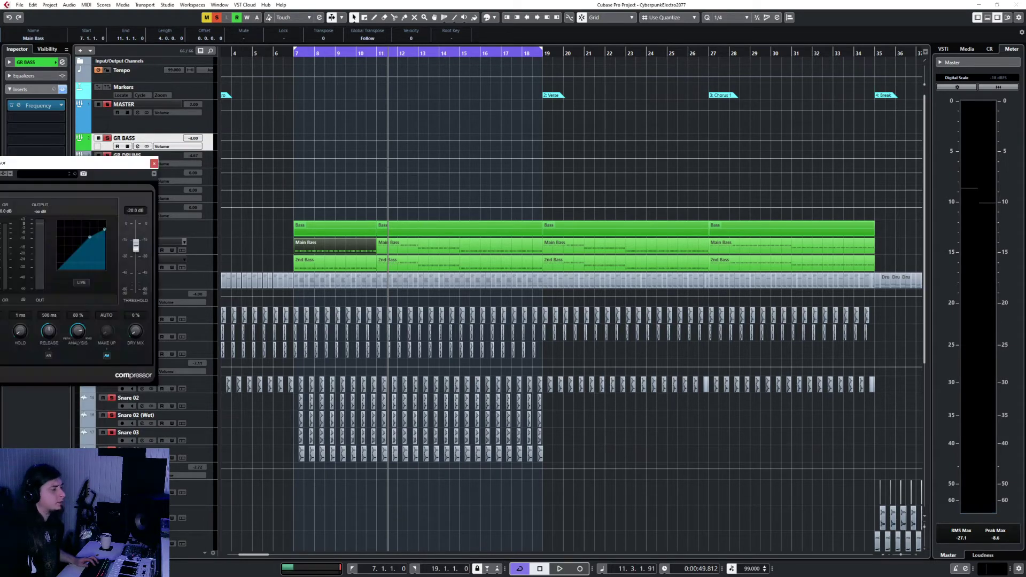
# Activate side-chaining on the GR BASS compressor and add an enabled send from KICK SUM to its side-chain input
pyautogui.click(212, 301)
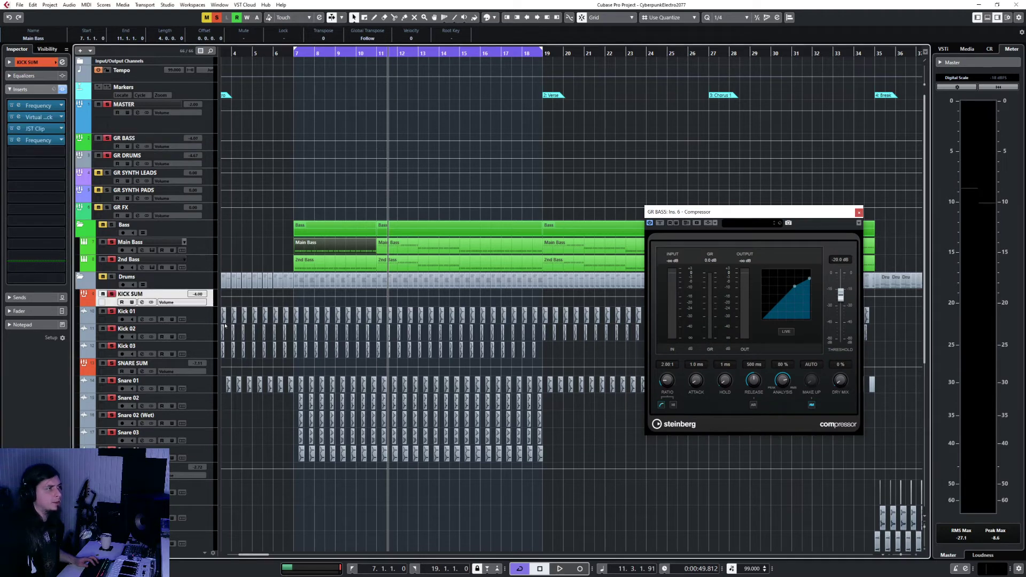
pyautogui.click(36, 298)
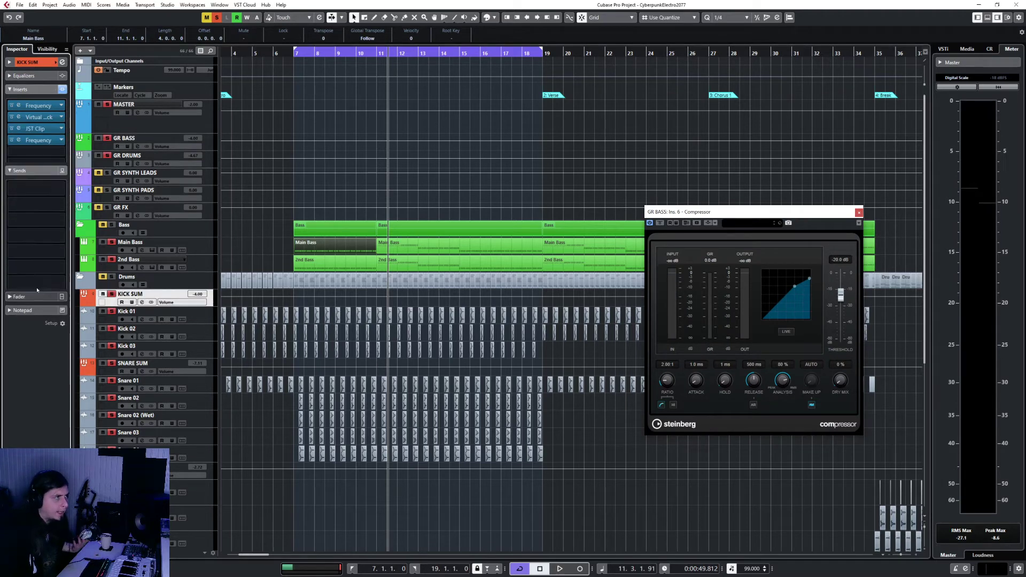
pyautogui.click(706, 223)
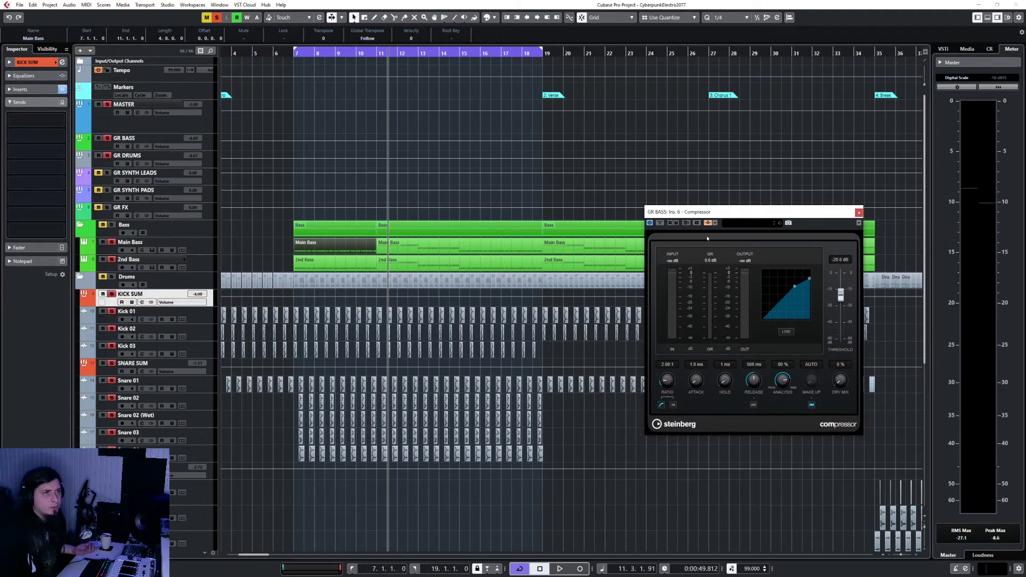
pyautogui.click(37, 122)
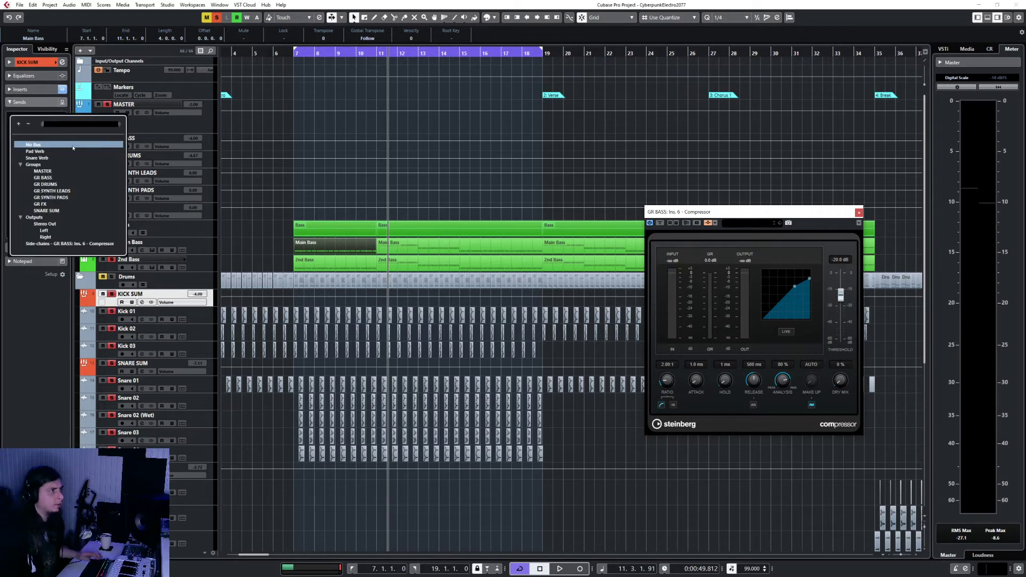
pyautogui.click(47, 243)
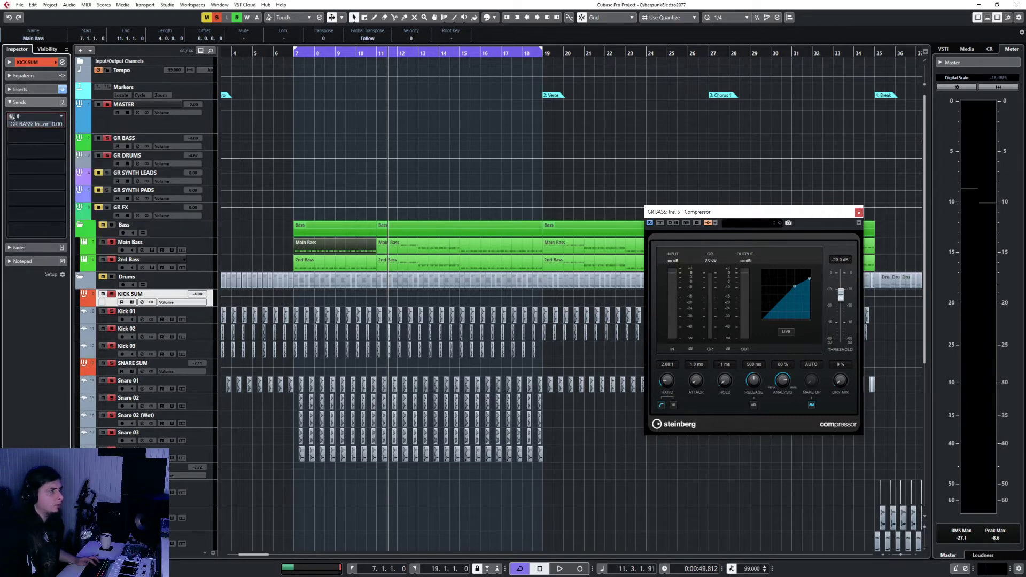
pyautogui.click(11, 116)
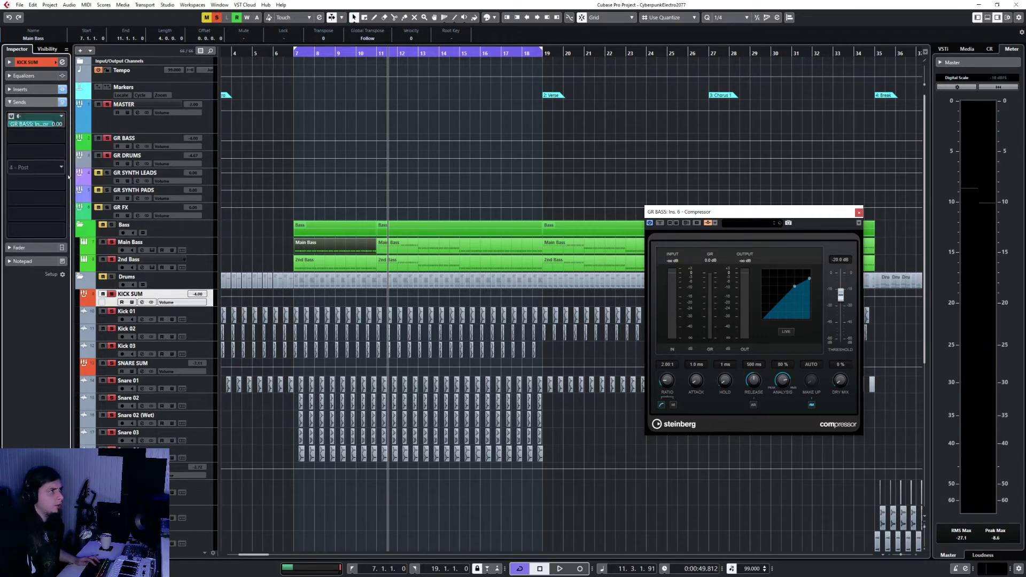
# Add an enabled send from SNARE SUM to the GR BASS compressor's side-chain, and select KICK SUM during playback
pyautogui.click(209, 369)
pyautogui.click(53, 120)
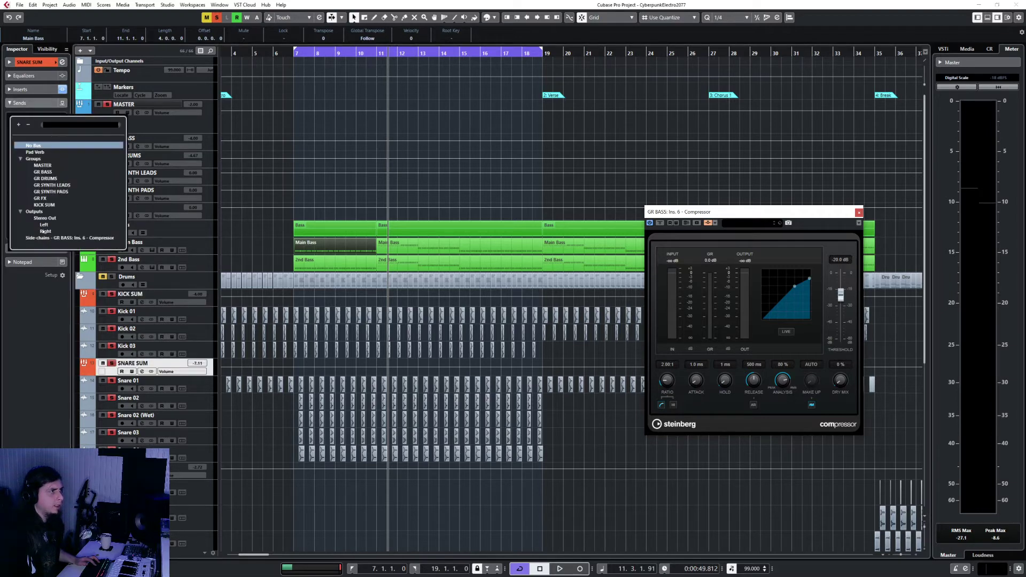
pyautogui.click(70, 238)
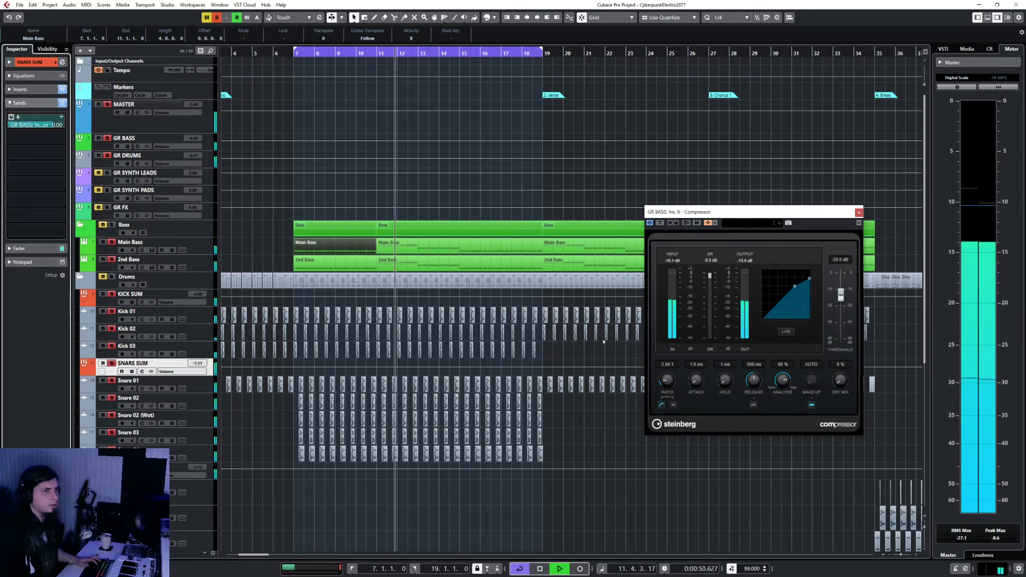
pyautogui.click(211, 302)
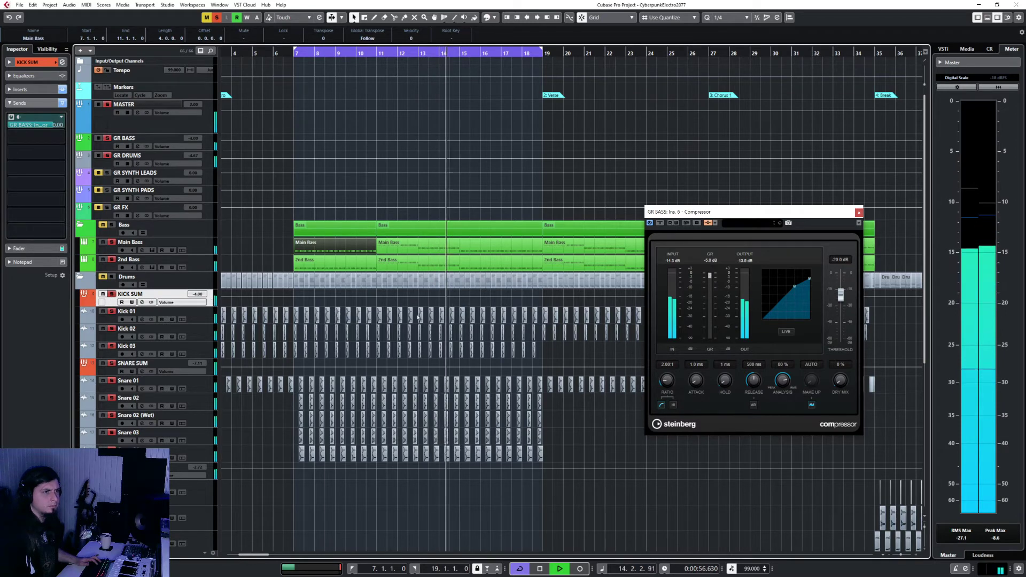
# Set the GR BASS compressor to ratio 4, attack 0.1 ms, threshold about -36.4 dB and a much shorter release, with auto make-up gain off
pyautogui.doubleClick(667, 365)
pyautogui.write('4')
pyautogui.press('Return')
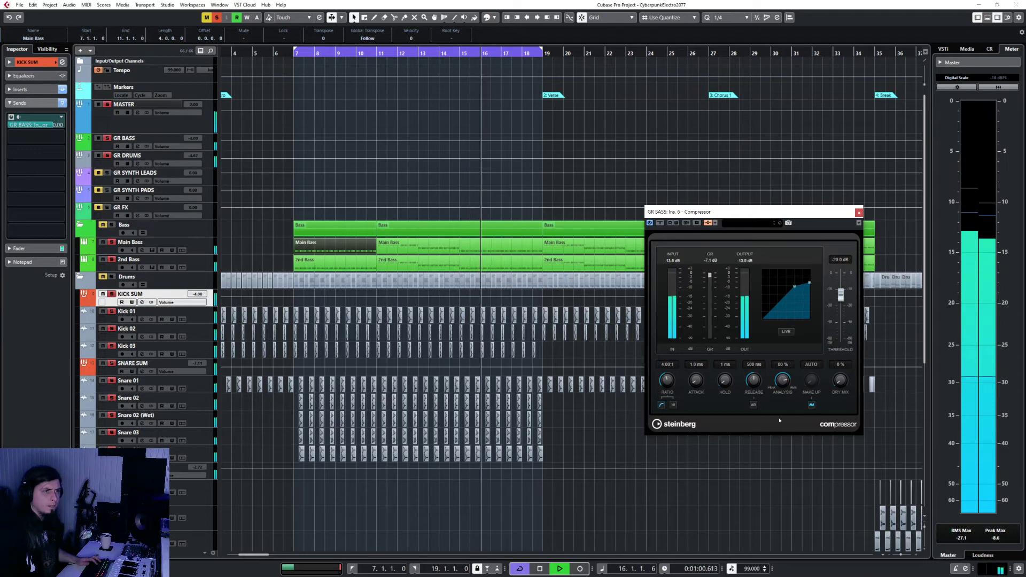
pyautogui.click(812, 405)
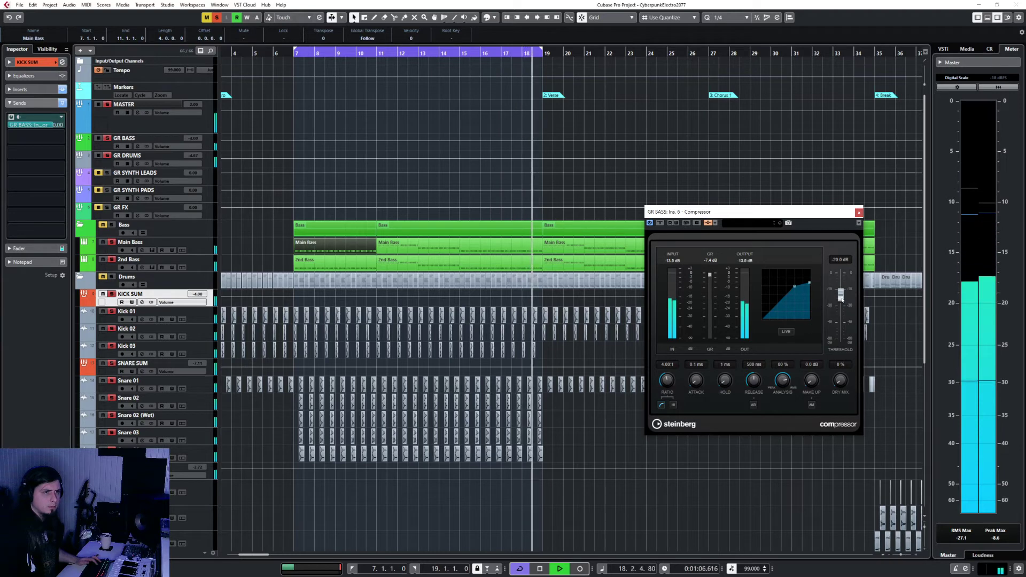
pyautogui.moveTo(841, 295); pyautogui.dragTo(841, 316)
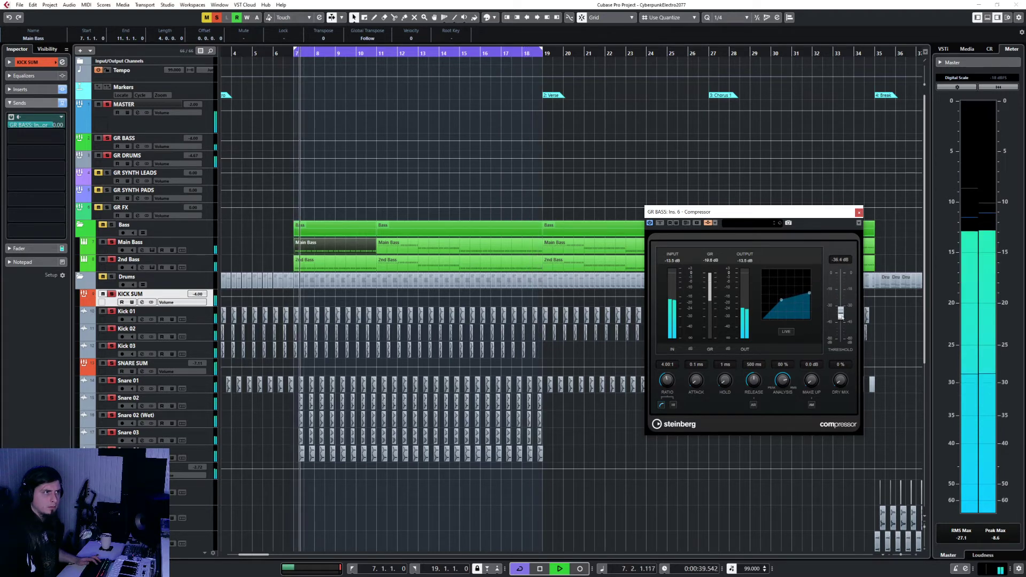
pyautogui.moveTo(754, 381); pyautogui.dragTo(755, 411)
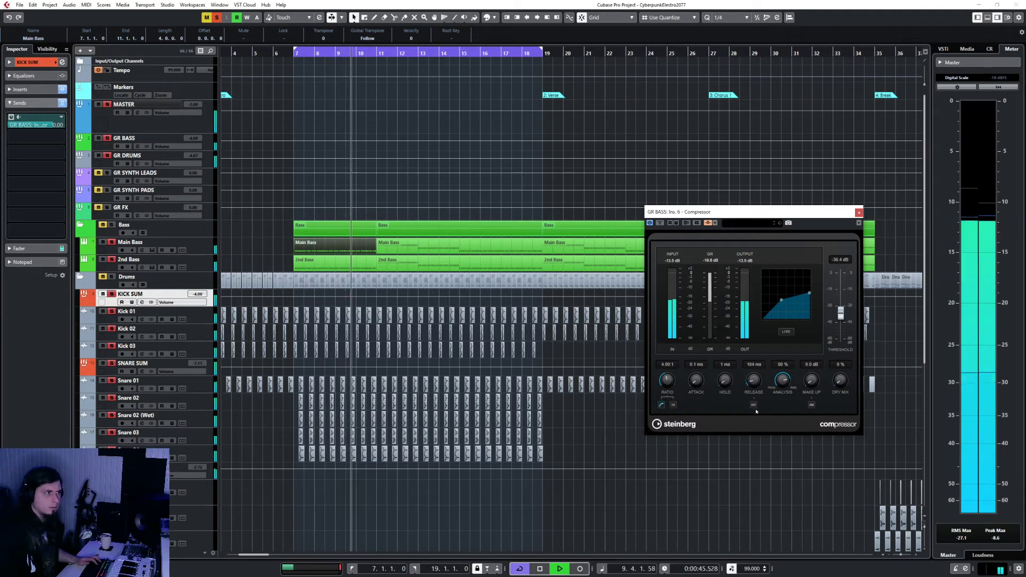
pyautogui.click(859, 212)
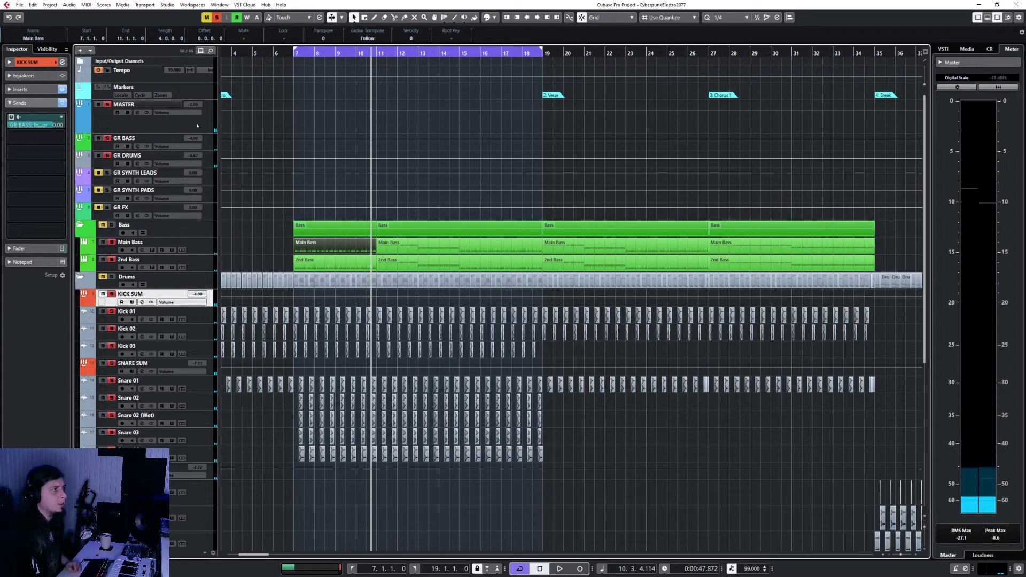
# Raise the high-cut frequency of band 8 in the GR BASS group's Frequency EQ to about 1.50 kHz during playback
pyautogui.click(212, 146)
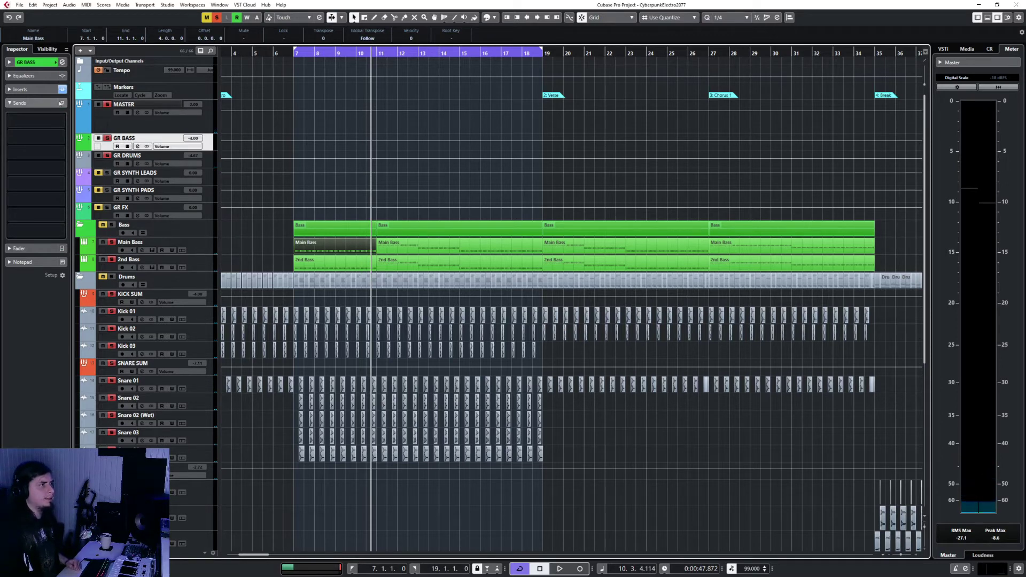
pyautogui.click(21, 90)
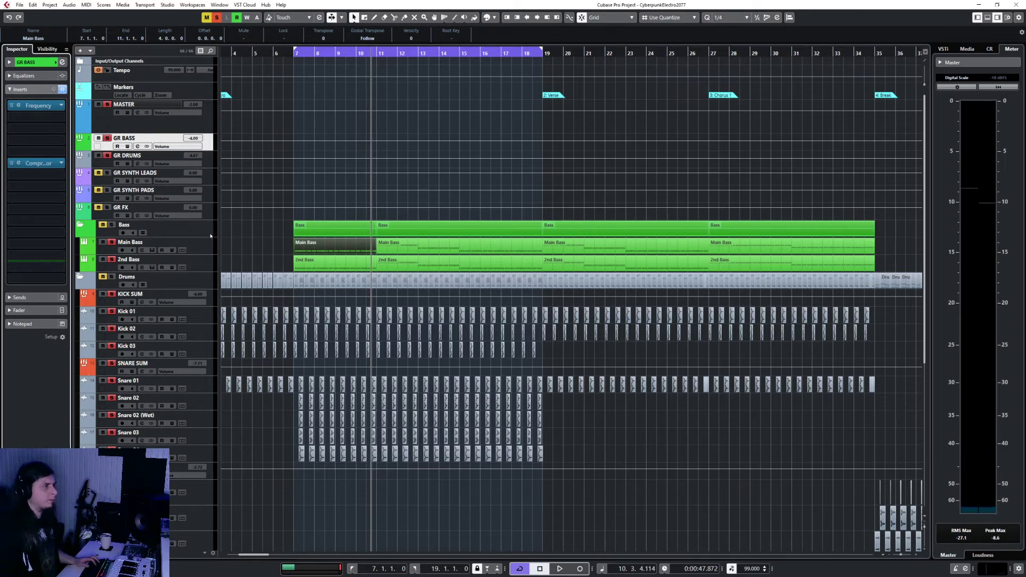
pyautogui.click(18, 105)
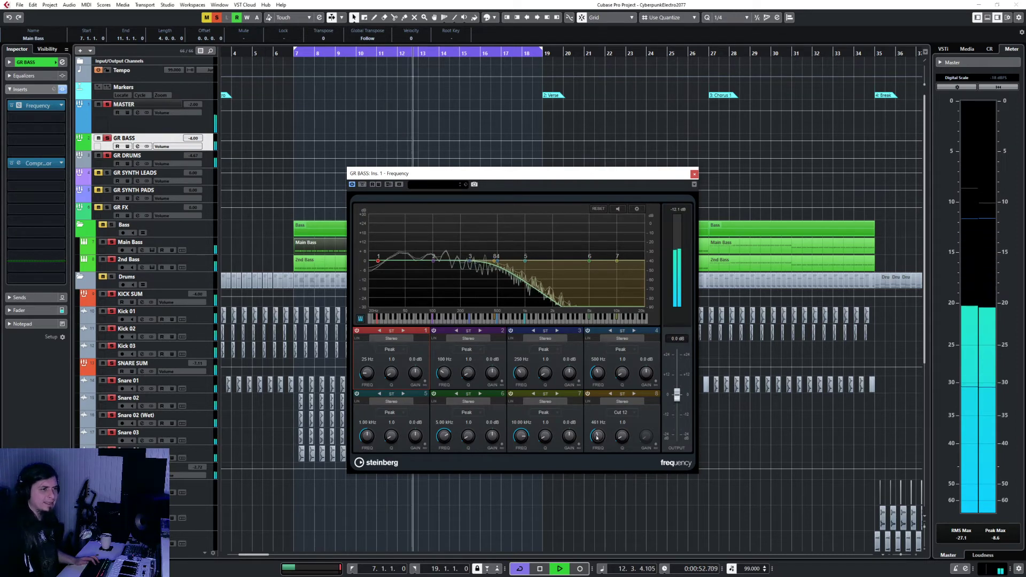
pyautogui.moveTo(598, 437); pyautogui.dragTo(600, 424)
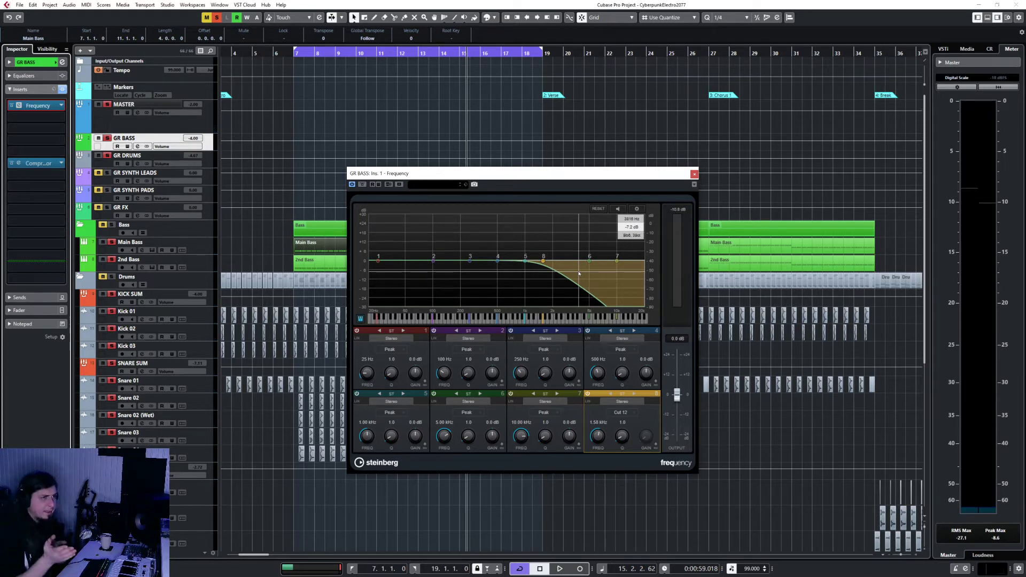
# Make EQ band 1 a Cut 24 filter at about 63 Hz and dip band 2 by about 5.3 dB near 195 Hz
pyautogui.click(393, 350)
pyautogui.click(372, 378)
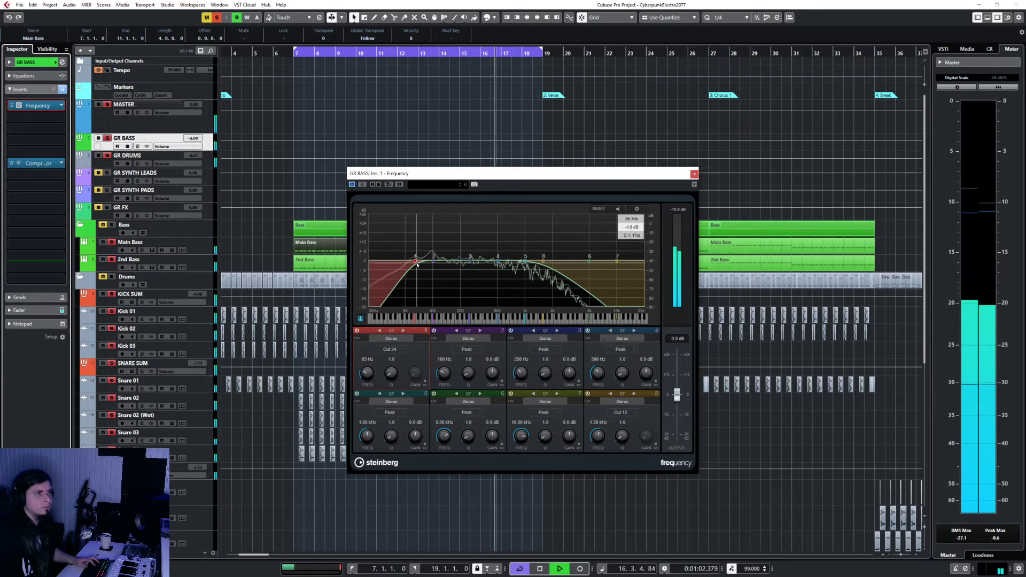
pyautogui.moveTo(433, 261); pyautogui.dragTo(460, 273)
pyautogui.click(695, 174)
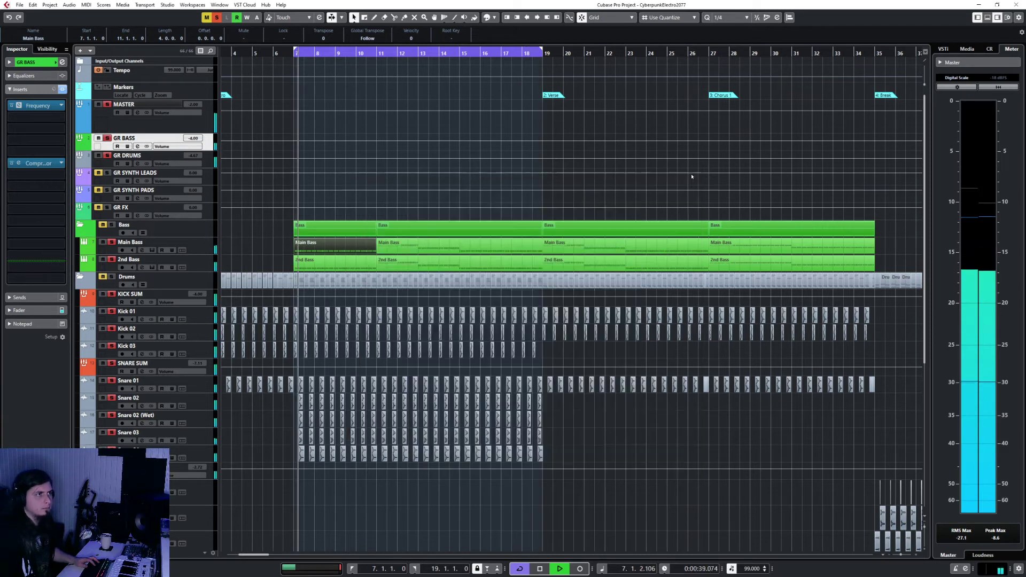
# Stop playback and insert Virtual Mix Rack in slot 2 of the GR BASS group using the search term "virtual"
pyautogui.press('space')
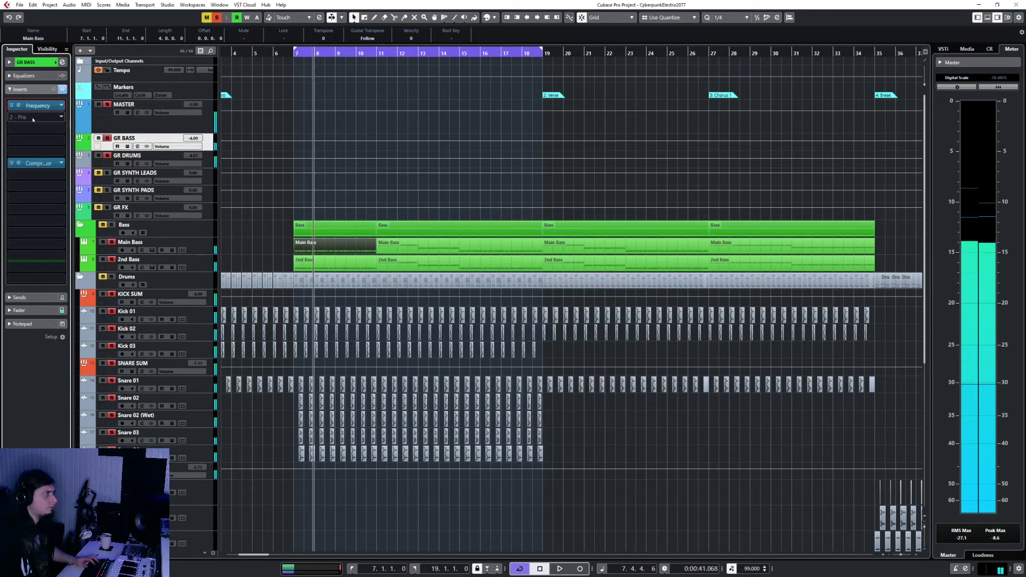
pyautogui.click(33, 118)
pyautogui.write('virtual')
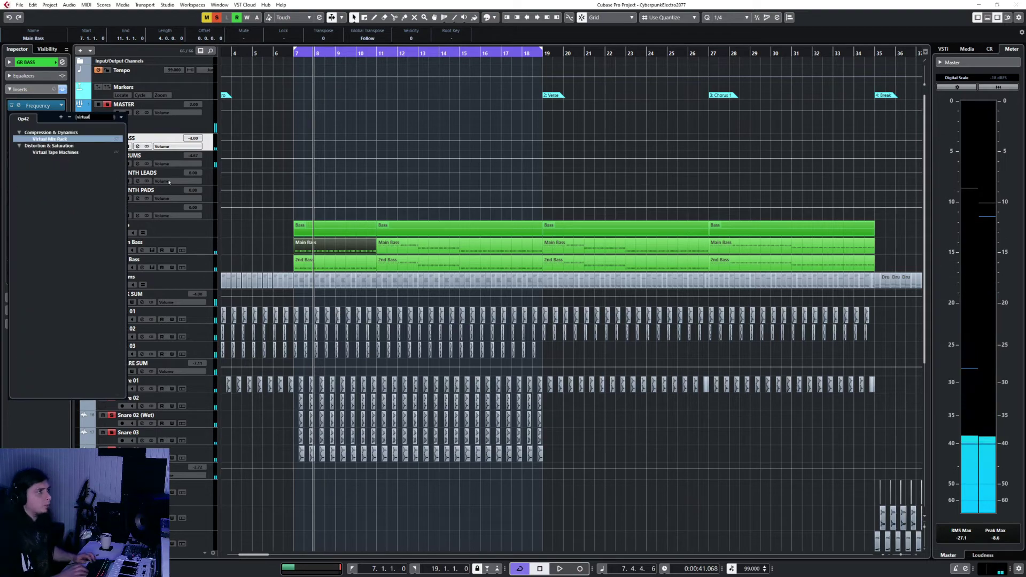
pyautogui.press('Return')
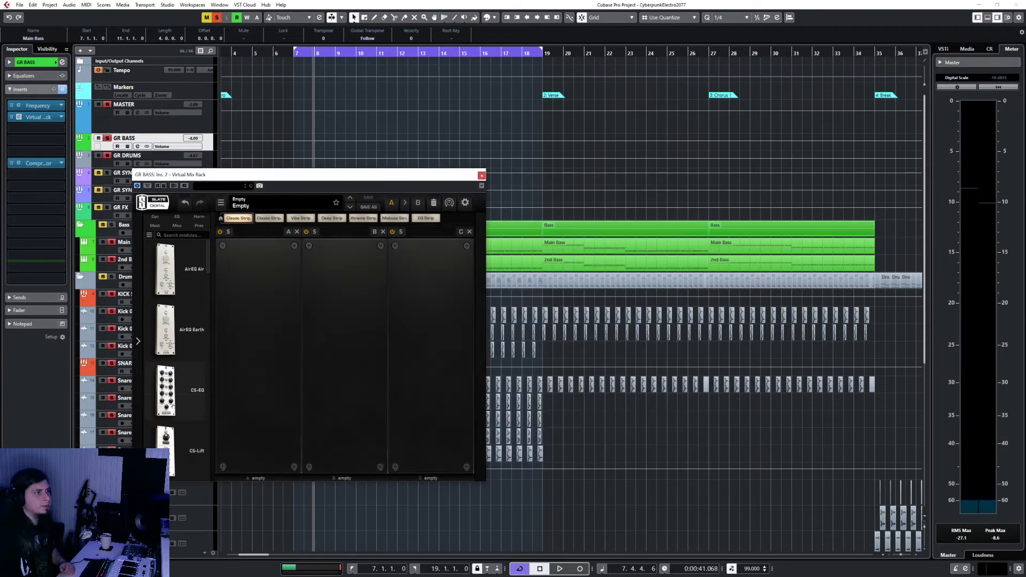
# Load the CS-Lift module into the Virtual Mix Rack and raise its Low Lift amount slightly
pyautogui.scroll(-2, 197, 404)
pyautogui.scroll(2, 192, 385)
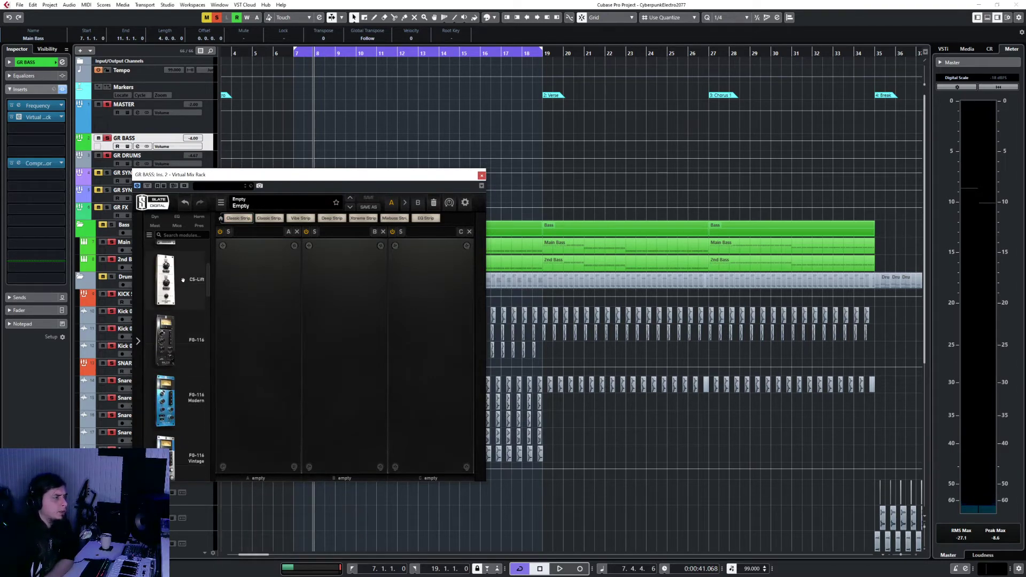
pyautogui.scroll(-2, 187, 310)
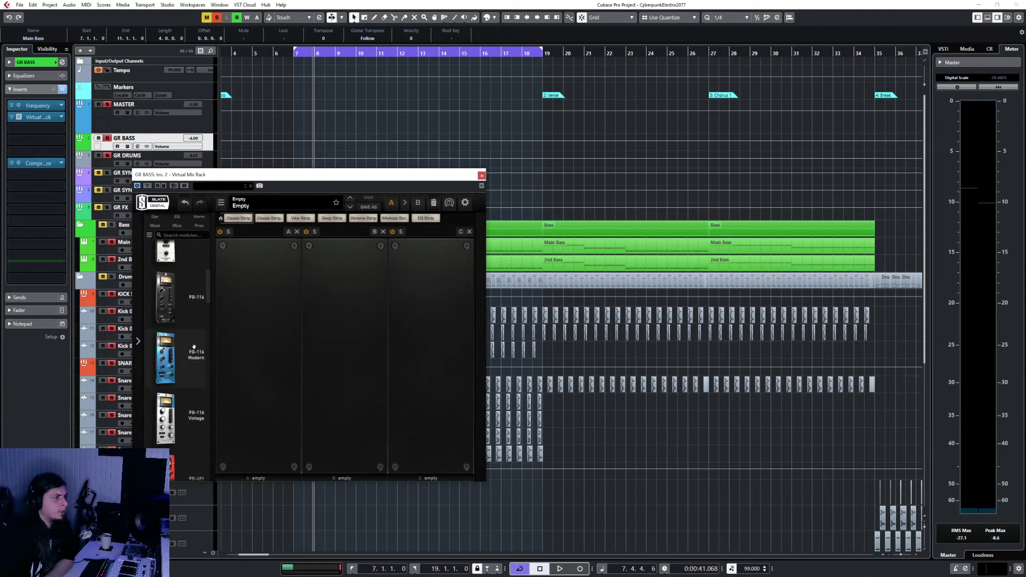
pyautogui.scroll(2, 194, 347)
pyautogui.moveTo(228, 337); pyautogui.dragTo(280, 369)
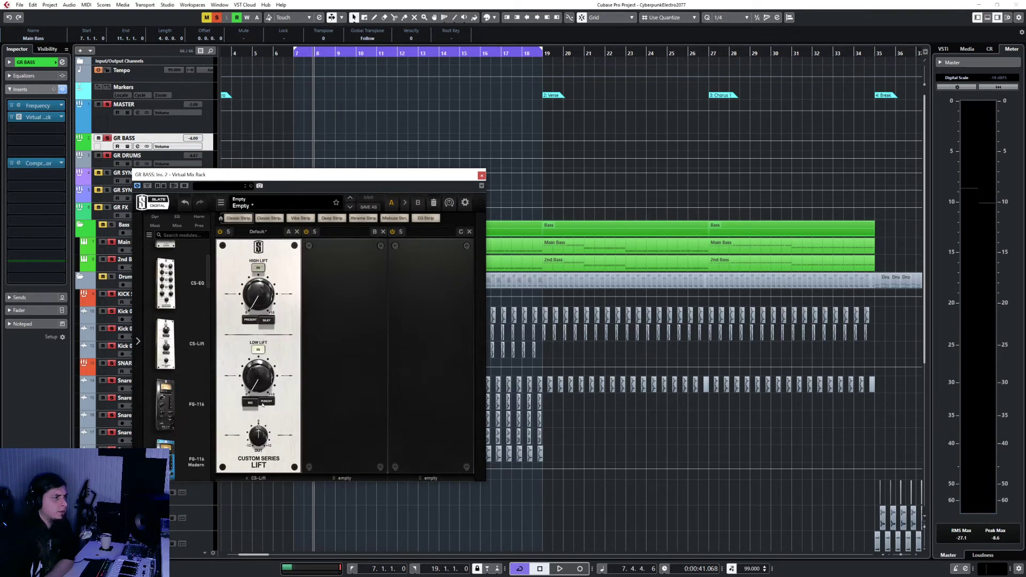
pyautogui.moveTo(261, 372); pyautogui.dragTo(262, 370)
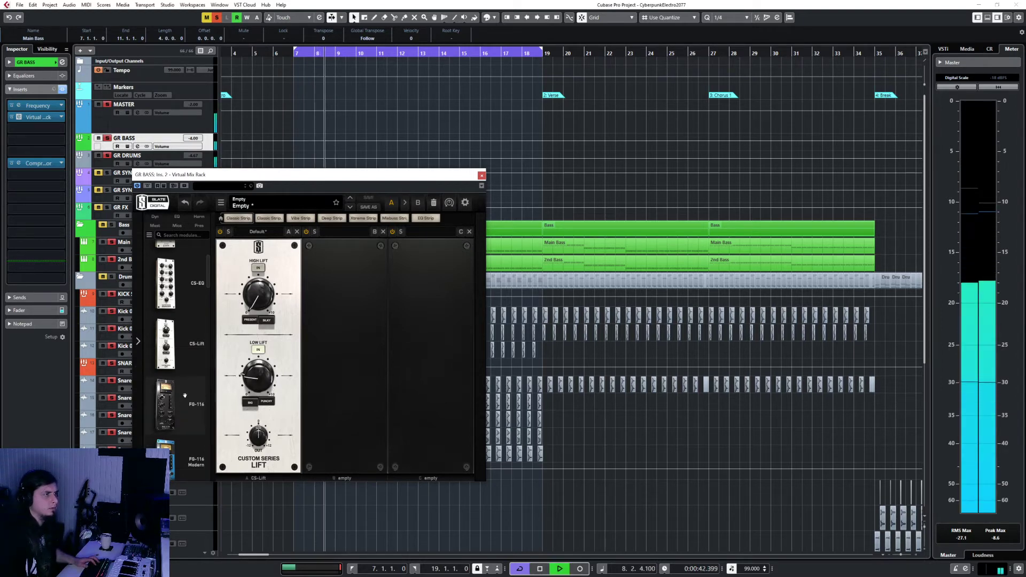
# Add the FG-S equalizer before CS-Lift, boost its LF band in bell mode and cut the HF gain by about 4.8 dB
pyautogui.scroll(-3, 185, 395)
pyautogui.scroll(-4, 185, 385)
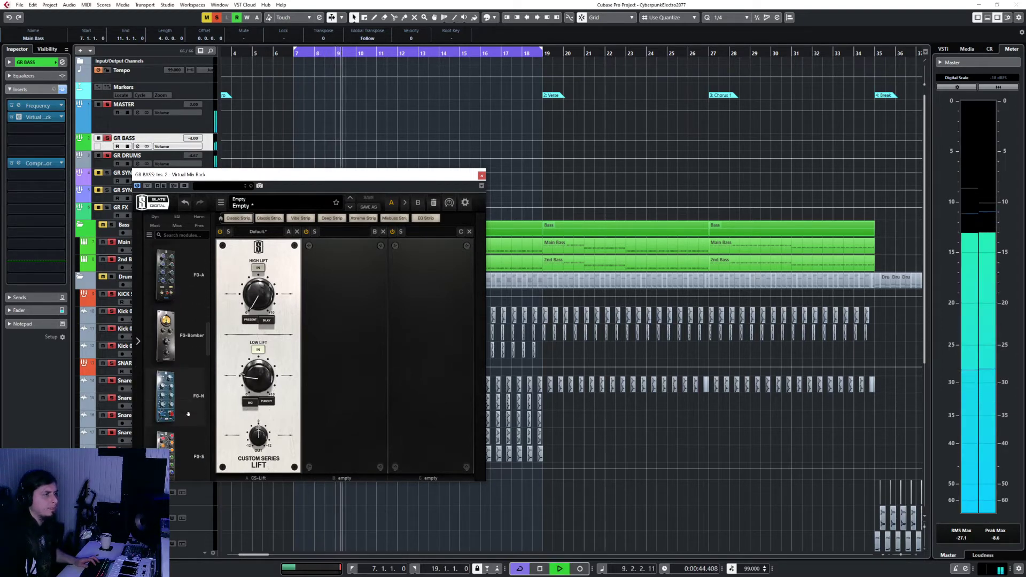
pyautogui.moveTo(166, 414); pyautogui.dragTo(239, 412)
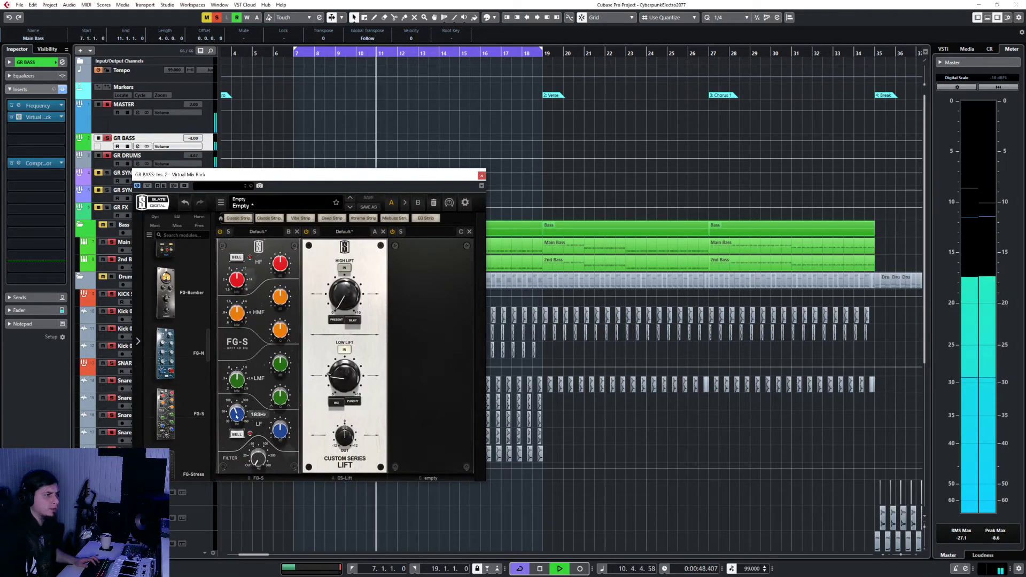
pyautogui.moveTo(235, 418); pyautogui.dragTo(284, 428)
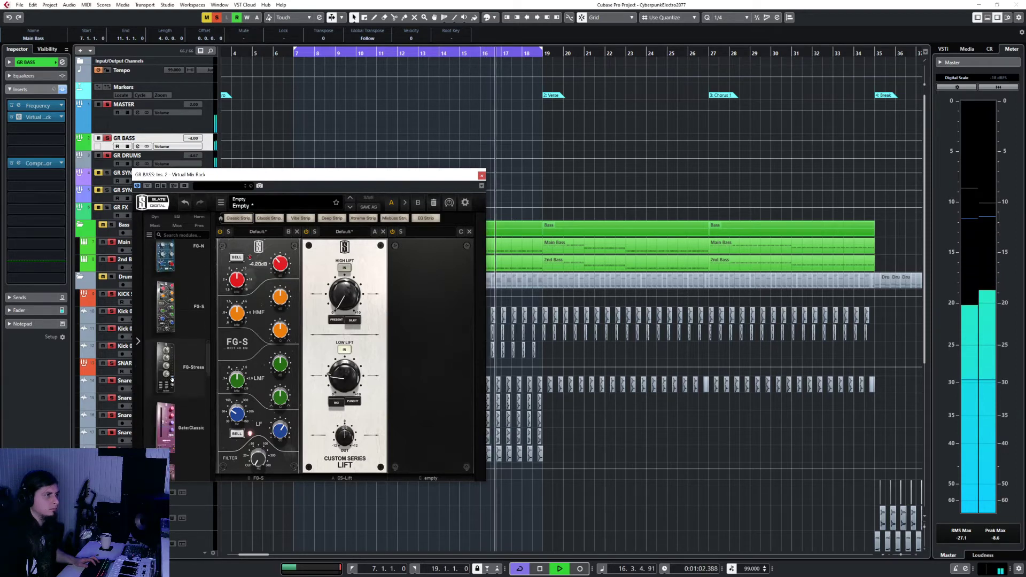
# Add the FG-116 Modern compressor in the rack's third slot, adjust its input and set its mix to about 70%
pyautogui.scroll(3, 173, 380)
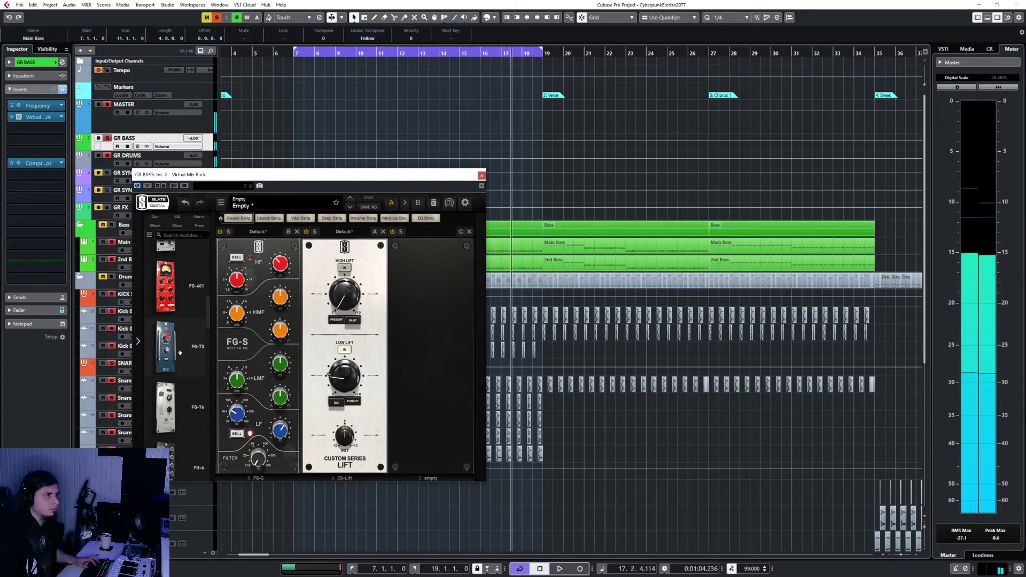
pyautogui.scroll(3, 180, 353)
pyautogui.scroll(2, 180, 353)
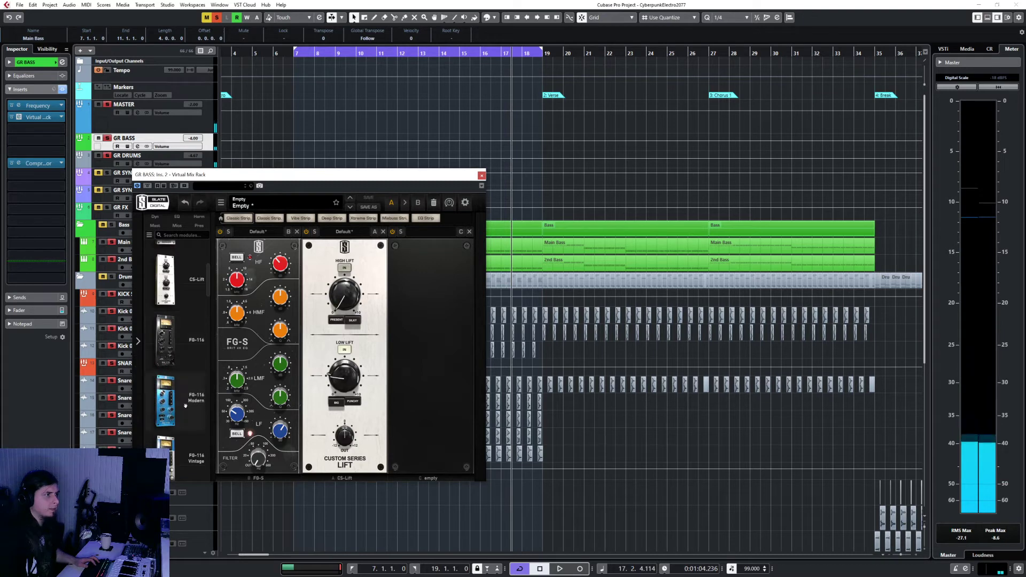
pyautogui.moveTo(179, 393); pyautogui.dragTo(445, 347)
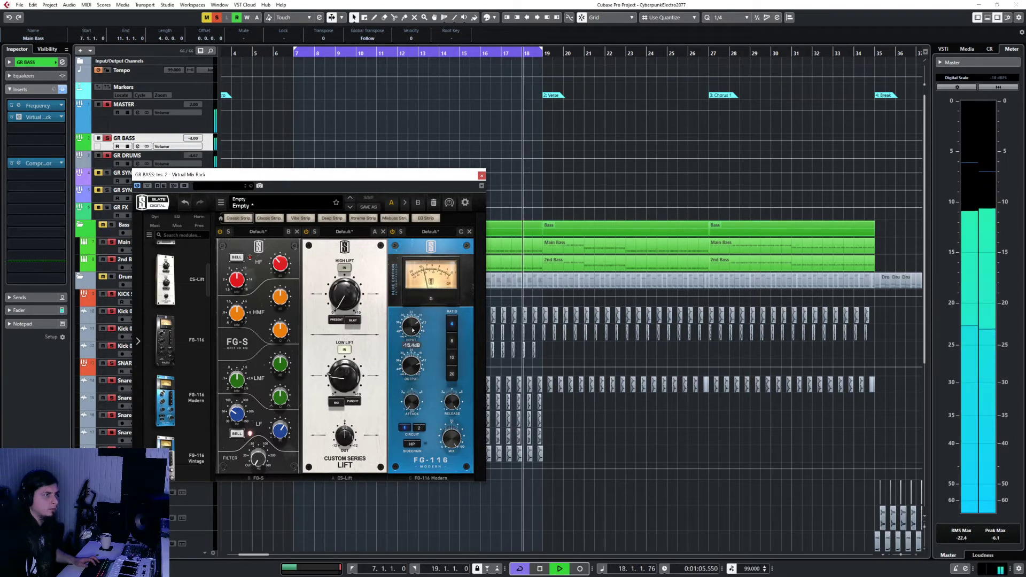
pyautogui.moveTo(412, 330); pyautogui.dragTo(413, 339)
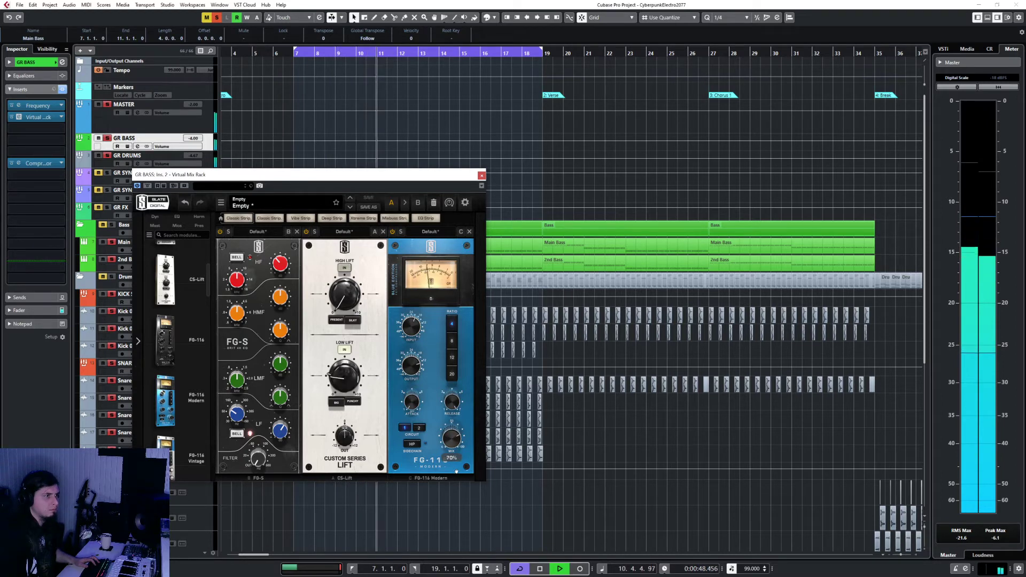
pyautogui.click(482, 176)
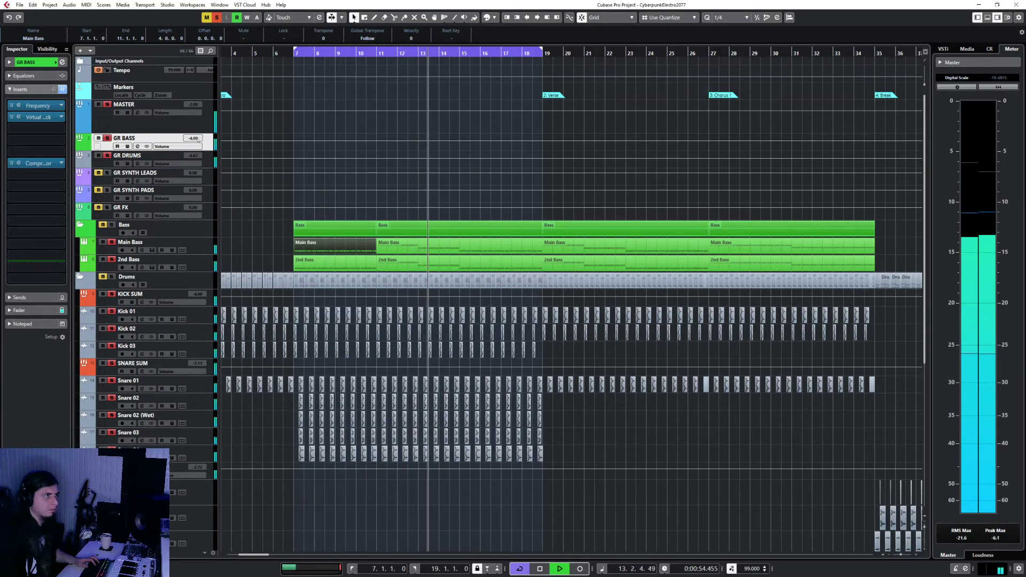
# Raise the GR BASS side-chain compressor's threshold to about -30.0 dB and fine-tune its release during playback
pyautogui.click(37, 163)
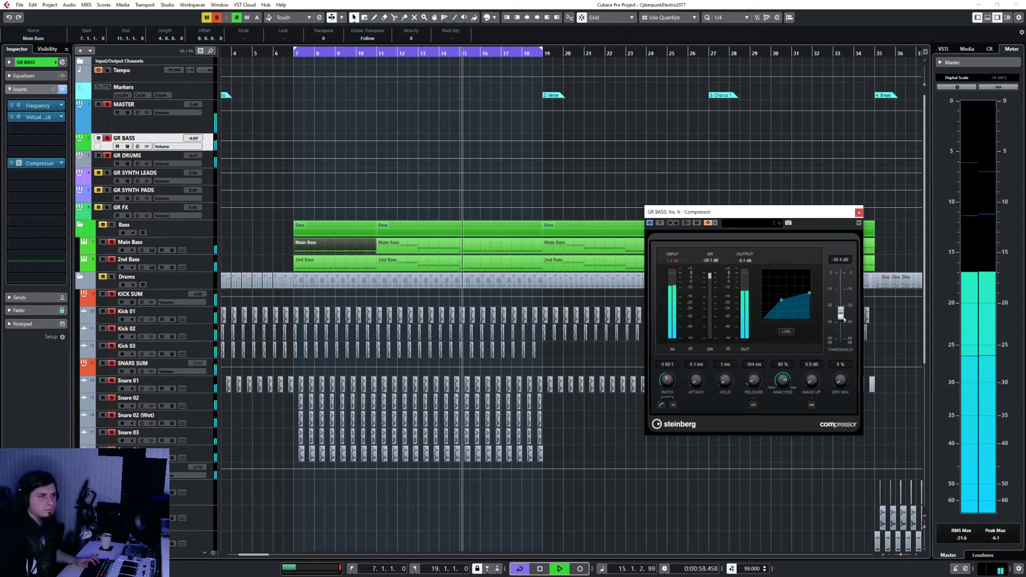
pyautogui.moveTo(841, 313); pyautogui.dragTo(843, 307)
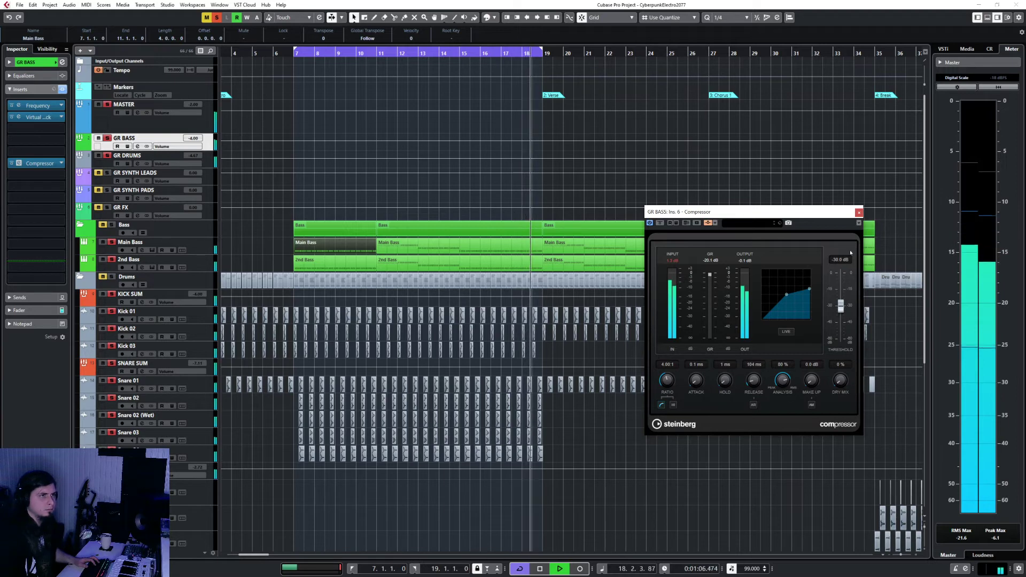
pyautogui.click(859, 212)
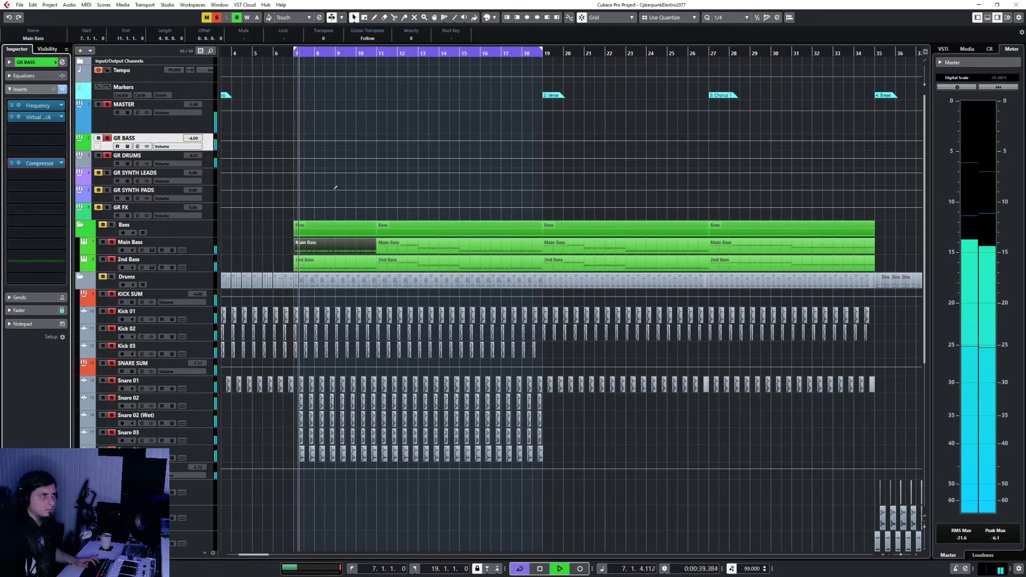
pyautogui.click(19, 164)
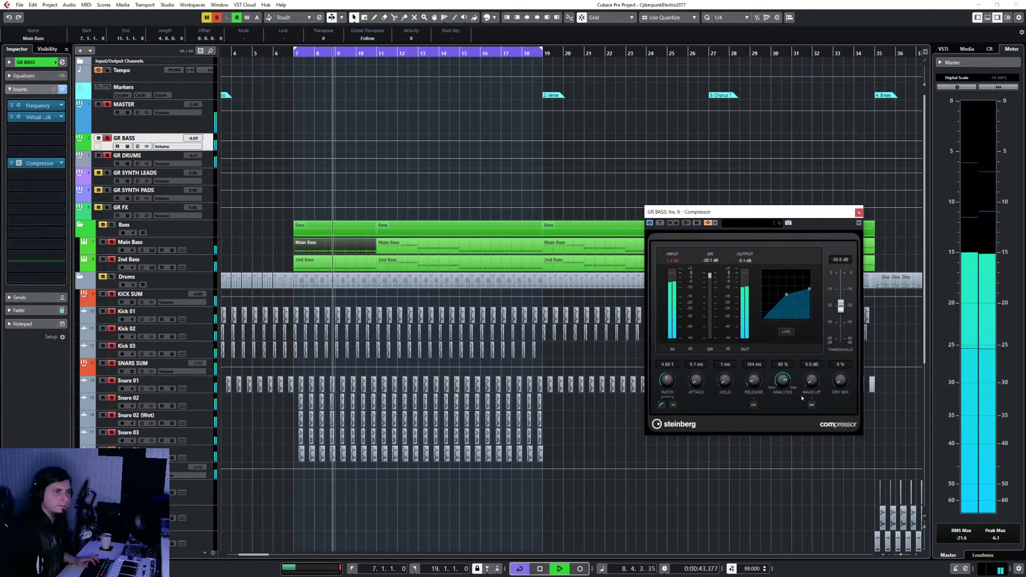
pyautogui.moveTo(755, 381)
pyautogui.mouseDown()
pyautogui.moveTo(757, 394)
pyautogui.moveTo(764, 388)
pyautogui.mouseUp()
pyautogui.press('space')
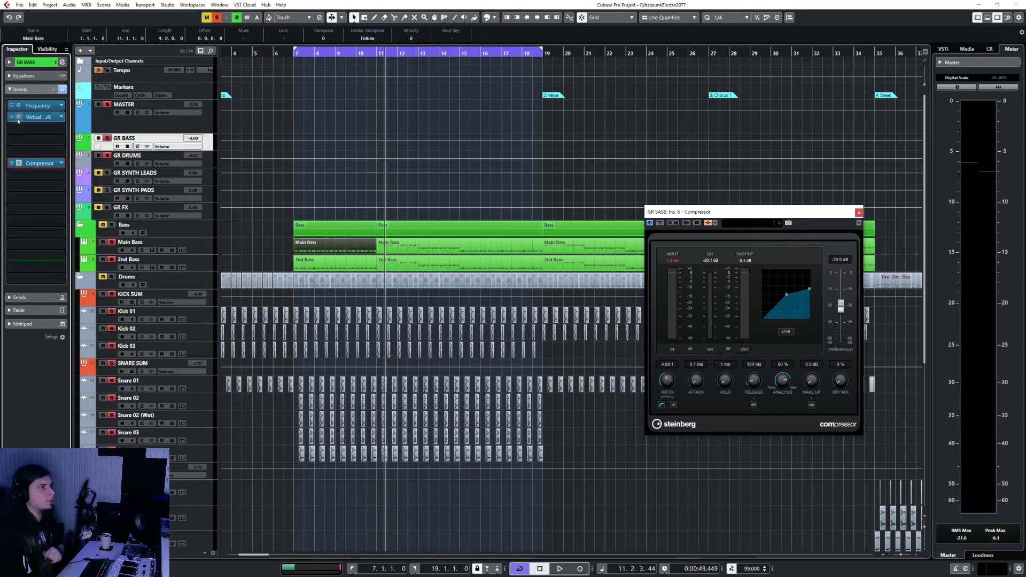
# Review the Virtual Mix Rack and Frequency EQ settings on GR BASS, and select the Main Bass track
pyautogui.click(37, 117)
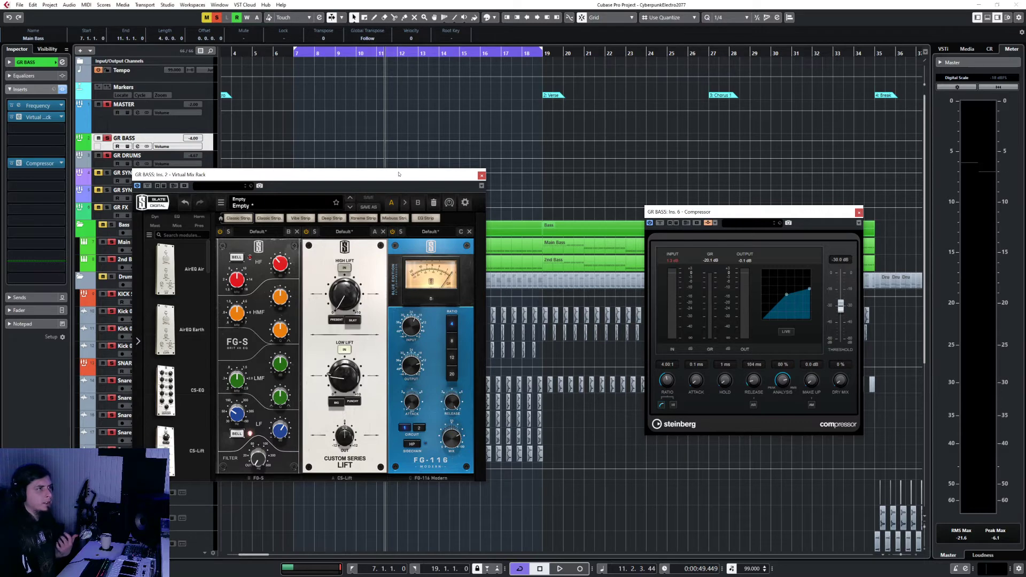
pyautogui.moveTo(398, 174); pyautogui.dragTo(586, 181)
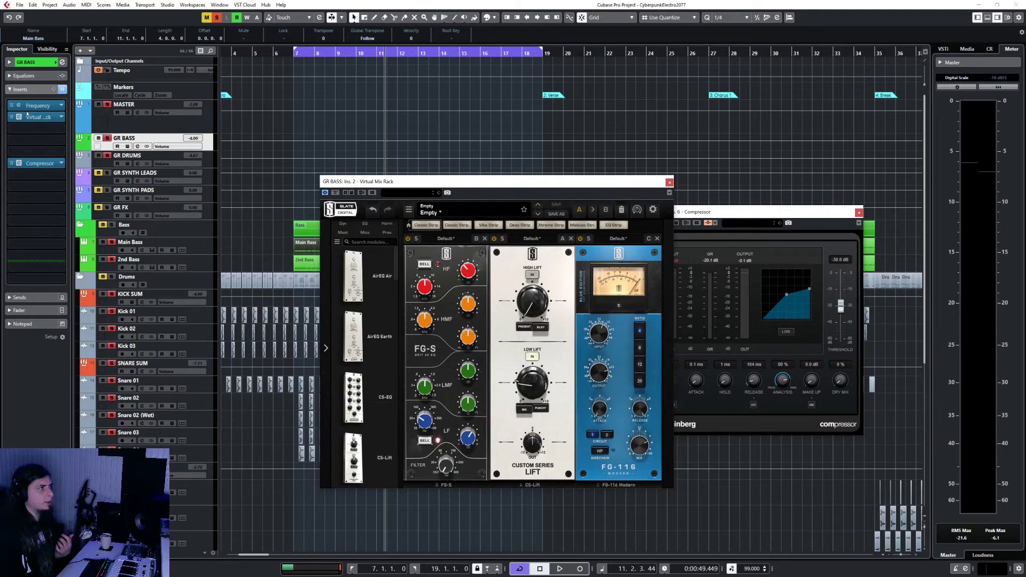
pyautogui.click(20, 107)
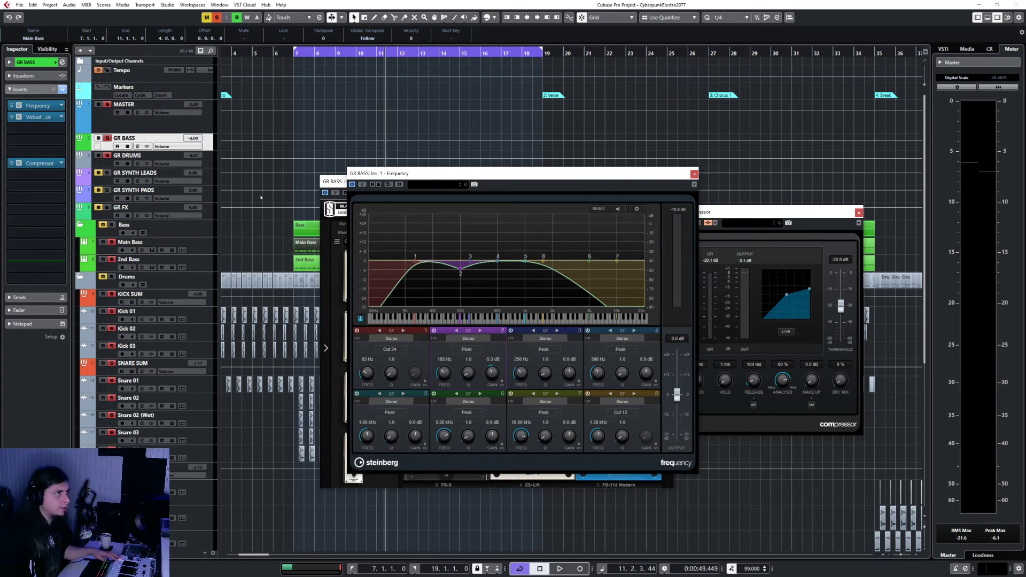
pyautogui.click(210, 241)
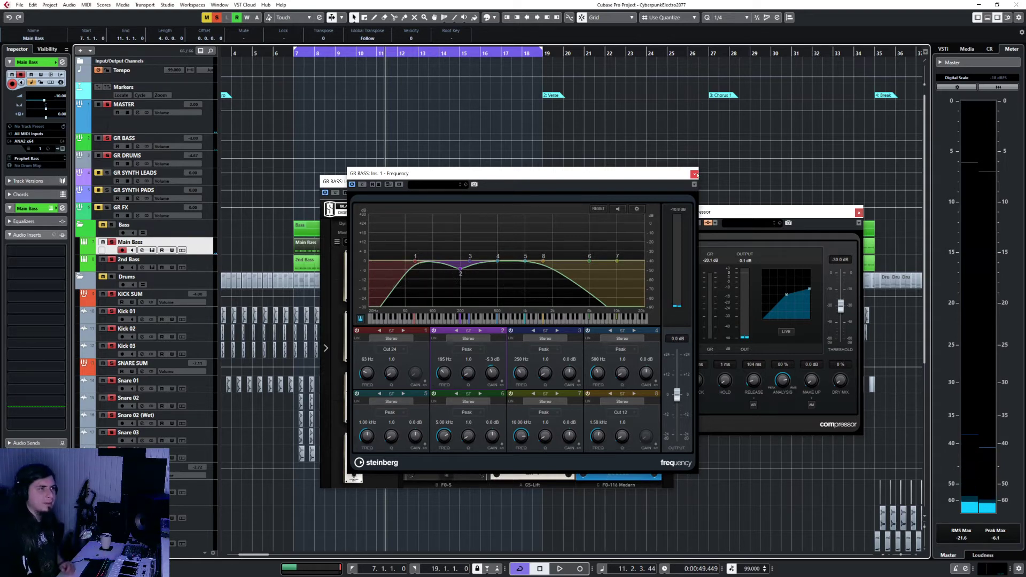
# Close the Frequency EQ and add the FG-N equalizer before FG-S in the GR BASS Virtual Mix Rack
pyautogui.click(695, 174)
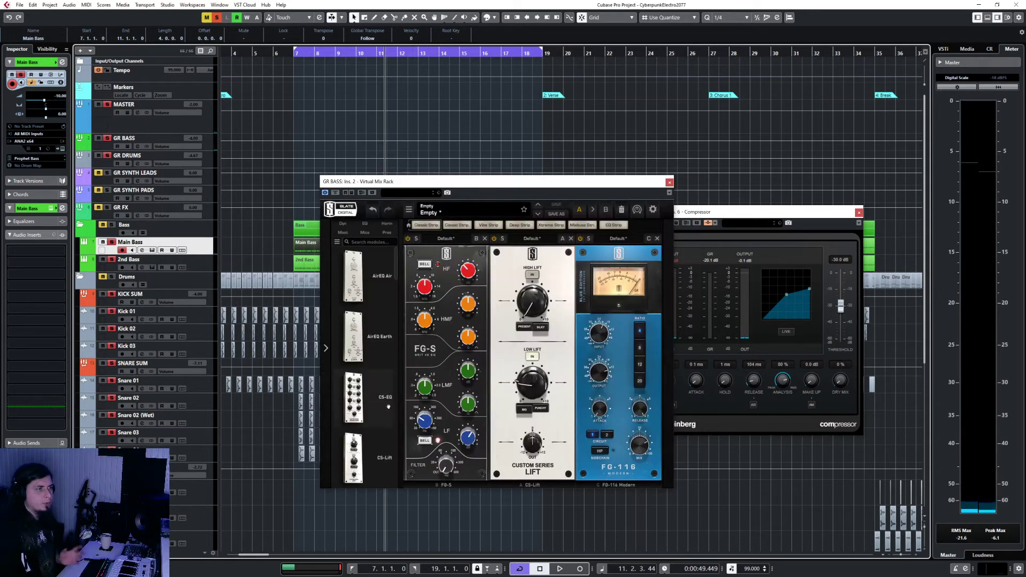
pyautogui.scroll(-10, 388, 408)
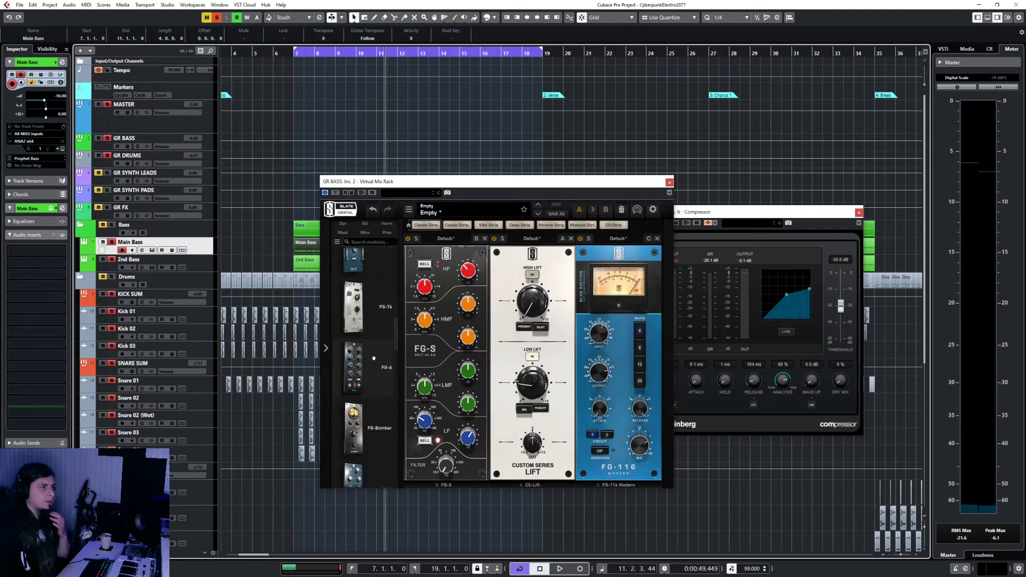
pyautogui.scroll(-4, 374, 358)
pyautogui.moveTo(371, 369); pyautogui.dragTo(446, 386)
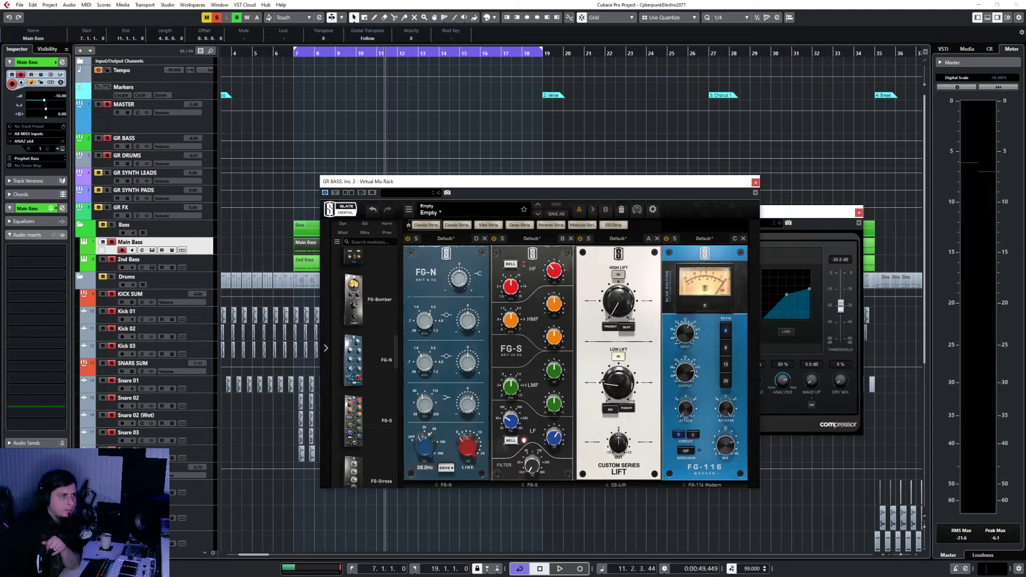
# Check the FG-N module's effect on the bass during playback, and close the rack and compressor windows
pyautogui.press('space')
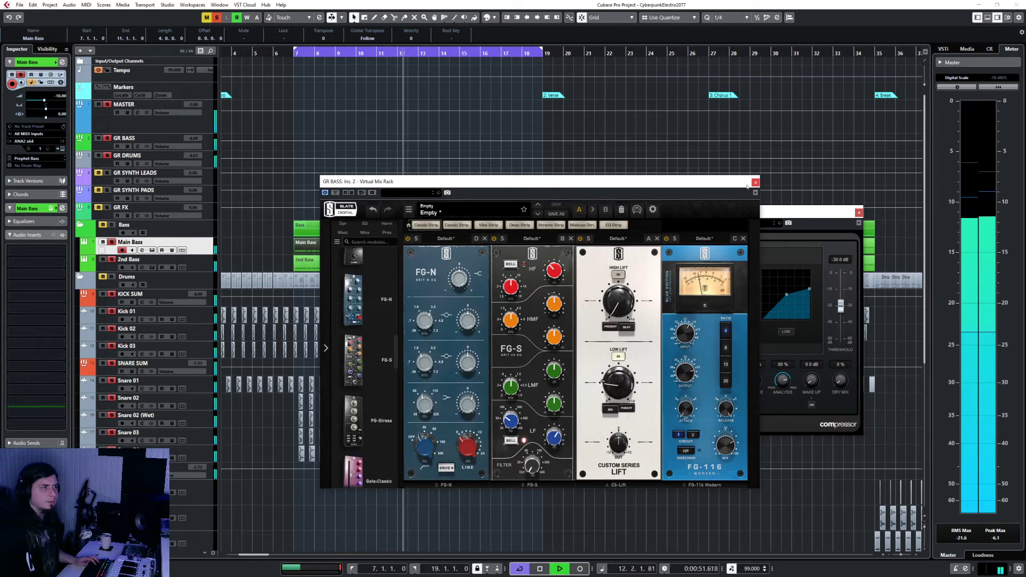
pyautogui.scroll(-1, 374, 278)
pyautogui.click(407, 240)
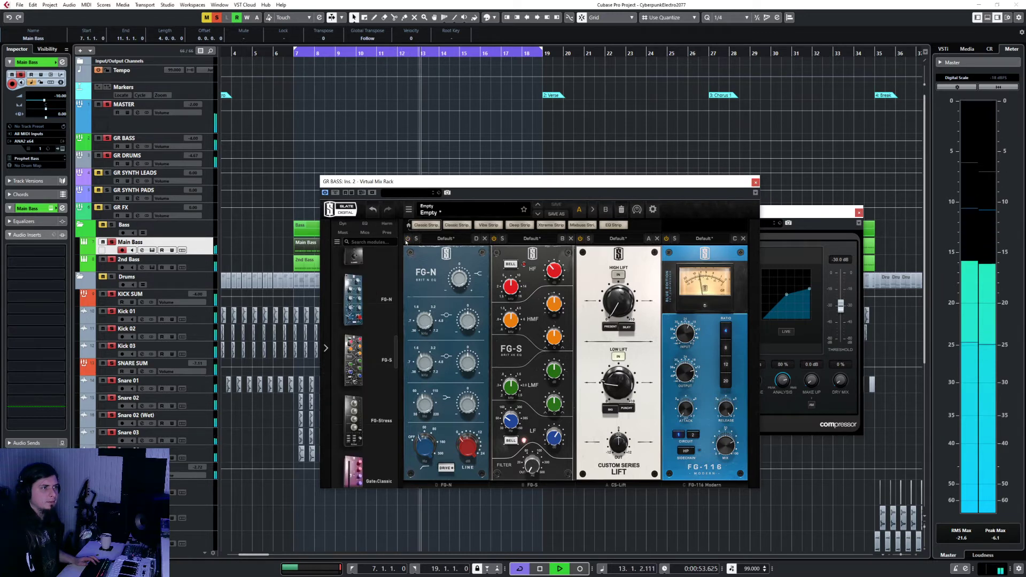
pyautogui.press('space')
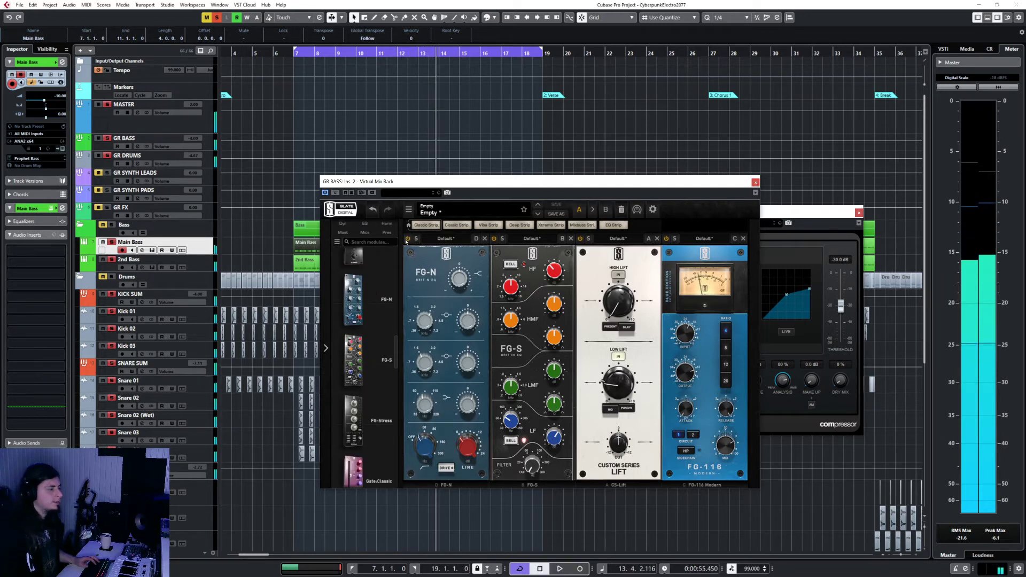
pyautogui.click(756, 183)
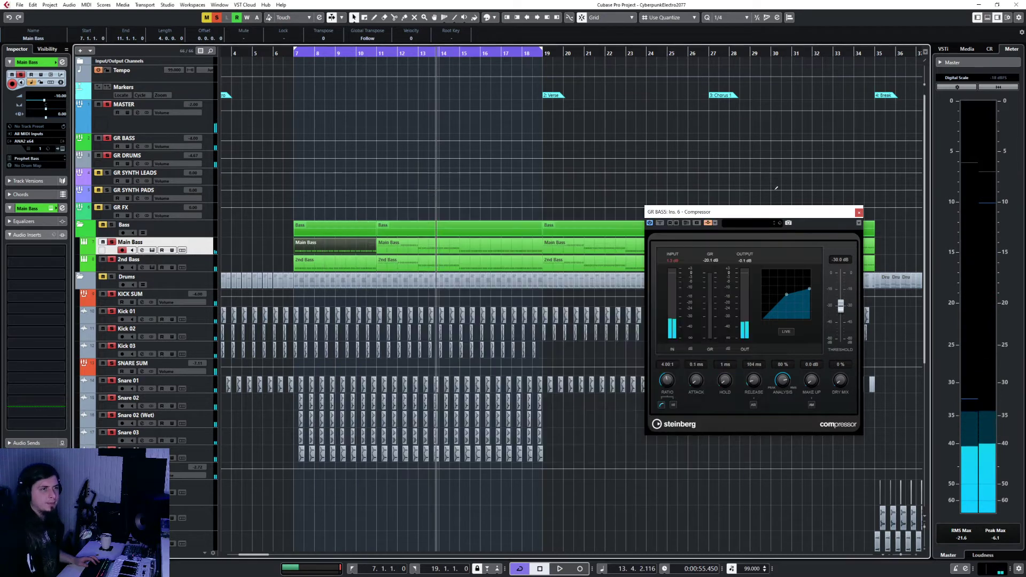
pyautogui.click(859, 214)
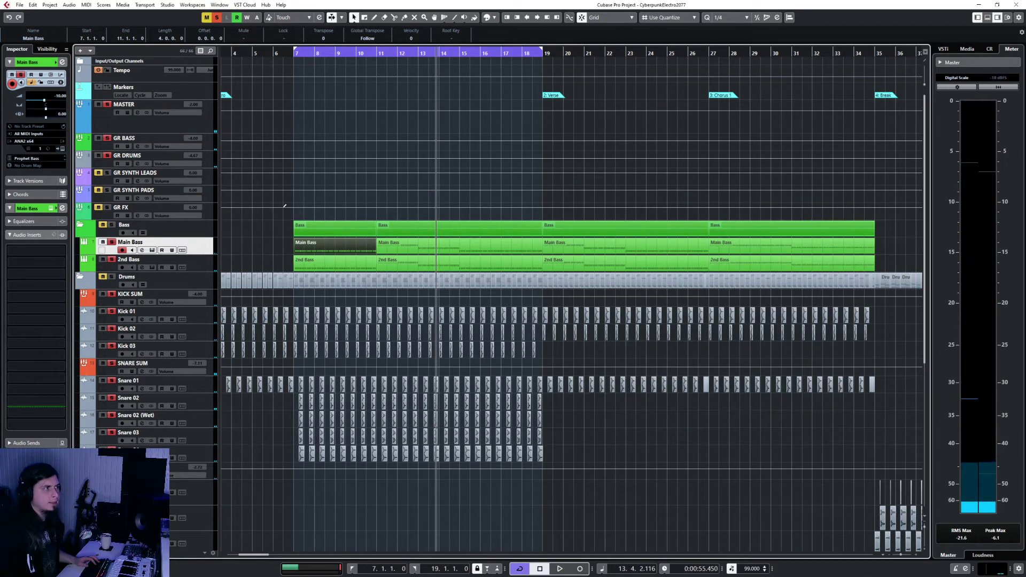
# Play the mix briefly, select GR BASS and insert a second Frequency EQ in its third insert slot
pyautogui.press('space')
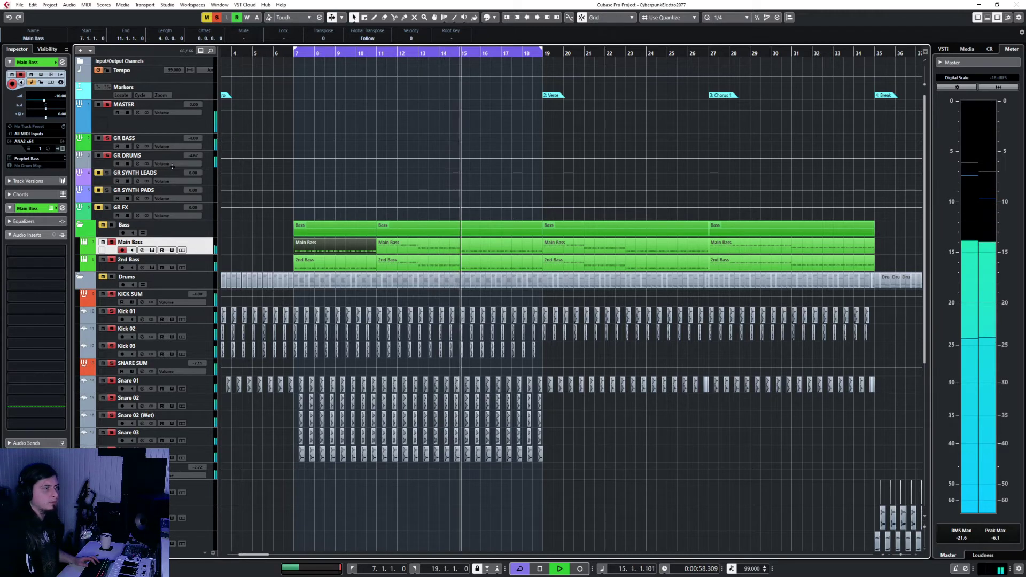
pyautogui.press('space')
pyautogui.click(159, 148)
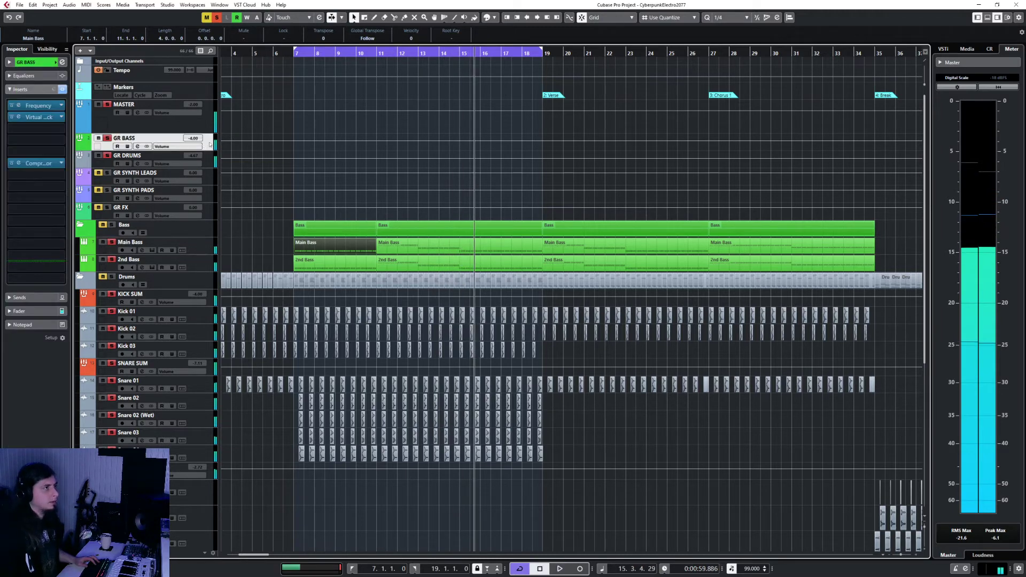
pyautogui.click(54, 128)
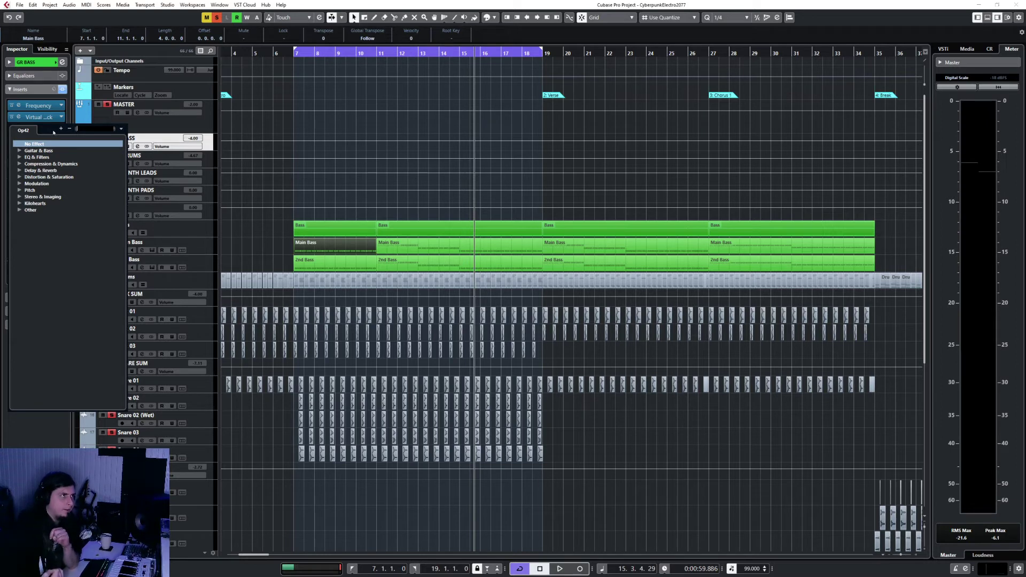
pyautogui.write('freq')
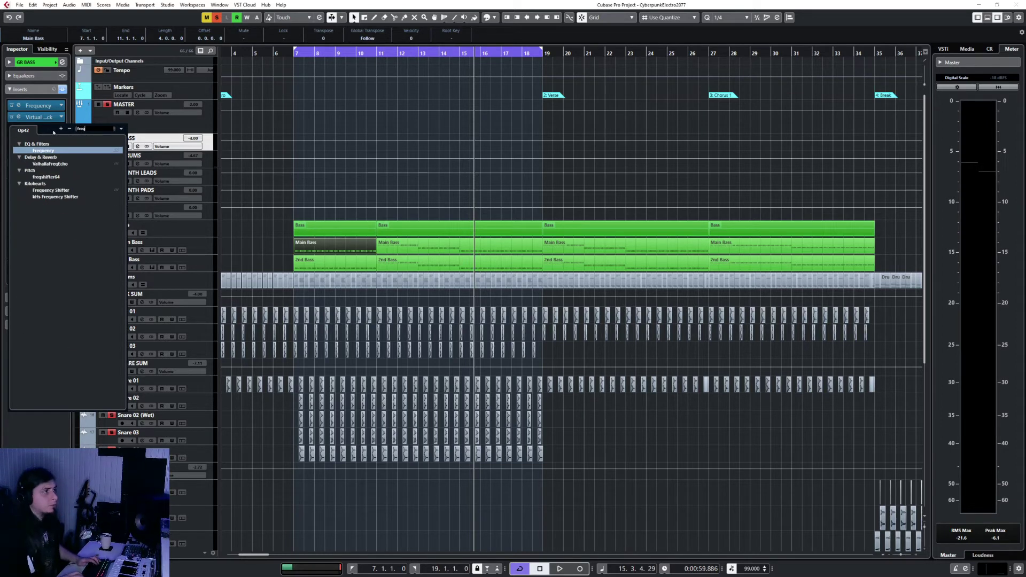
pyautogui.press('Return')
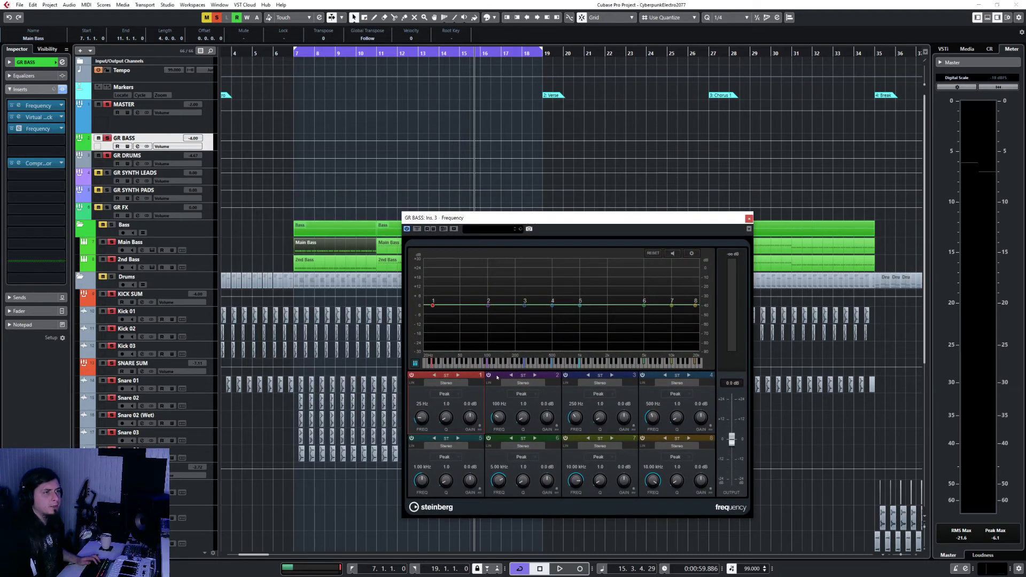
# Turn off bands 2 through 8 in the new Frequency EQ
pyautogui.click(488, 376)
pyautogui.click(566, 376)
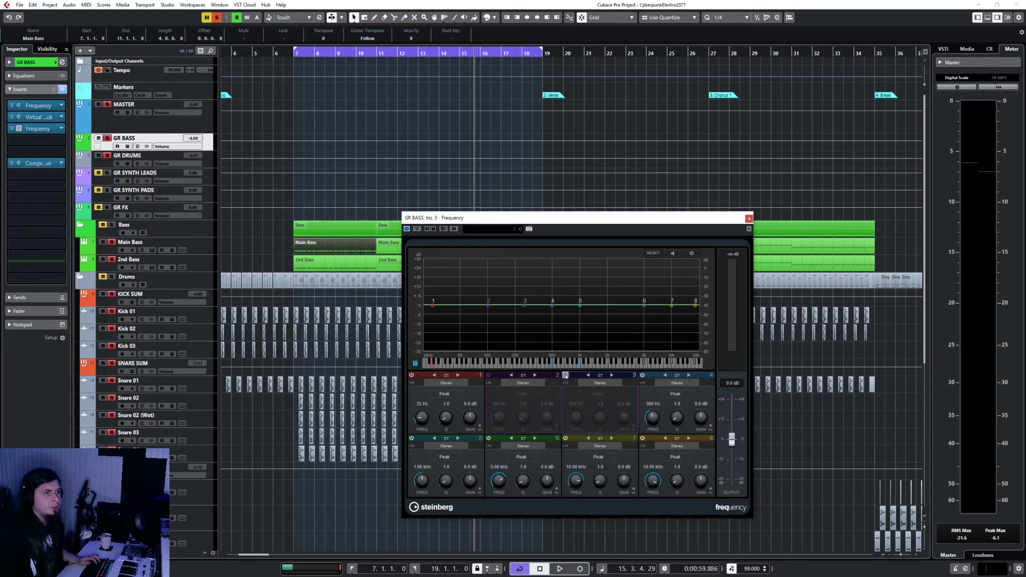
pyautogui.click(643, 375)
pyautogui.click(642, 438)
pyautogui.click(565, 438)
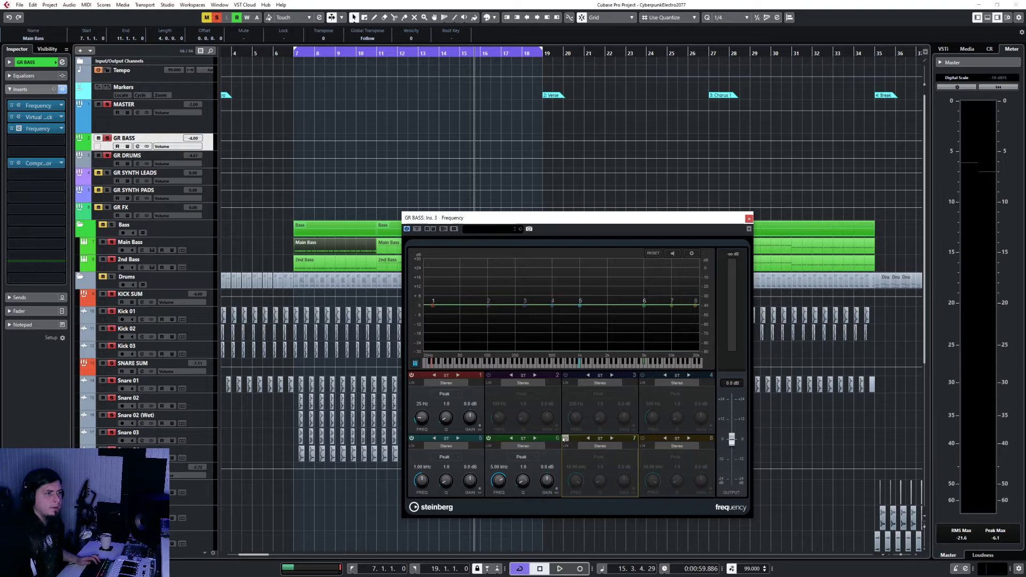
pyautogui.click(488, 438)
pyautogui.click(412, 438)
# During playback, set band 1 of the new EQ to a Cut 24 filter at about 44 Hz
pyautogui.press('space')
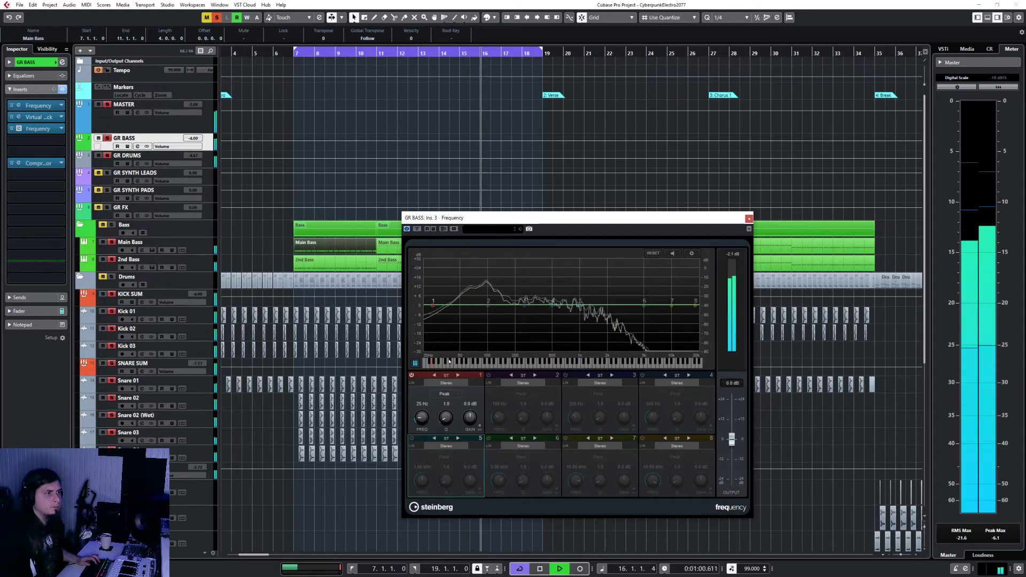
pyautogui.click(447, 396)
pyautogui.click(443, 465)
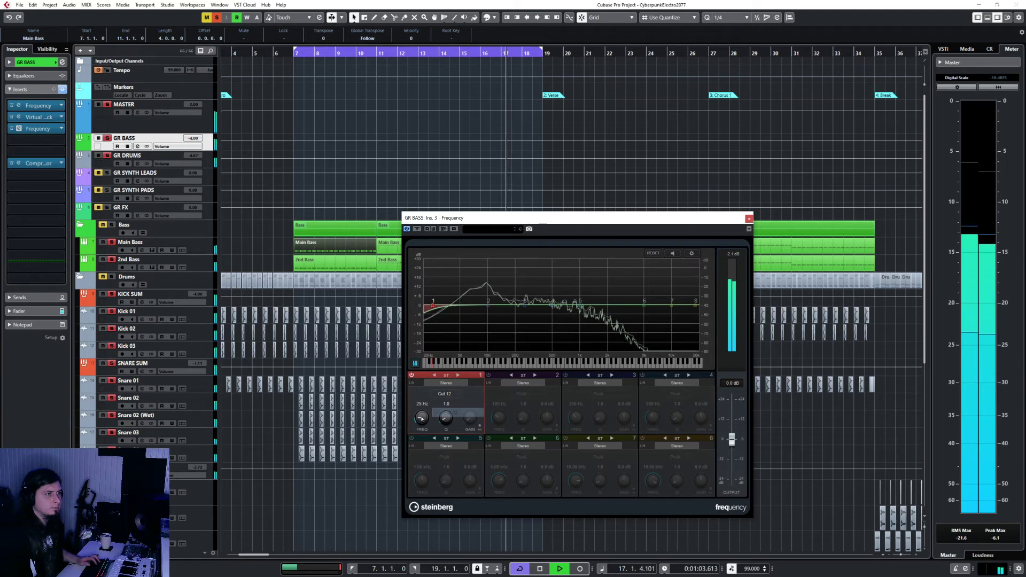
pyautogui.click(444, 394)
pyautogui.click(448, 420)
pyautogui.moveTo(425, 420); pyautogui.dragTo(426, 415)
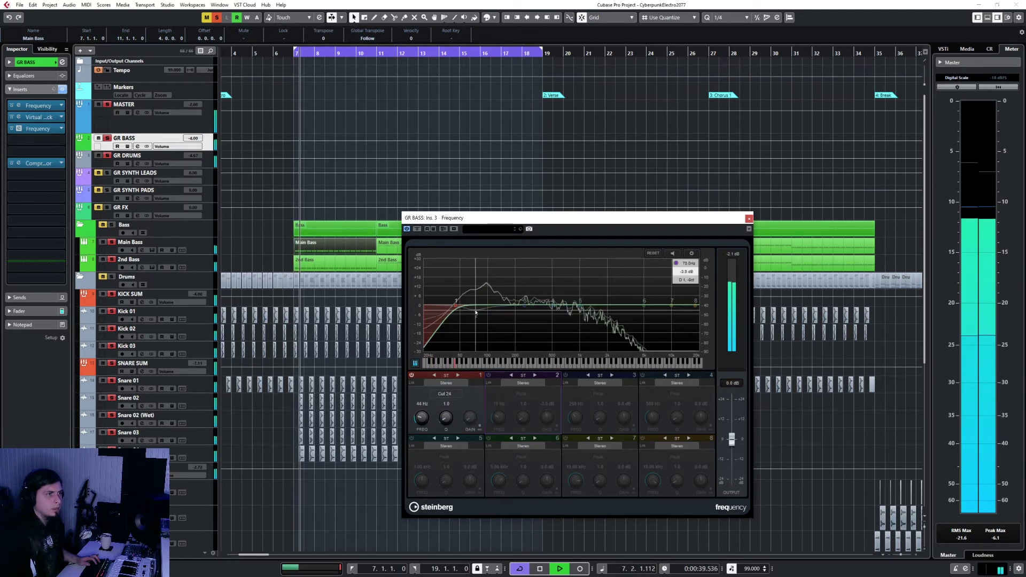
# Enable band 2 as a narrow dip of about -6.1 dB at 59 Hz, compare it bypassed, and close the EQ
pyautogui.doubleClick(472, 313)
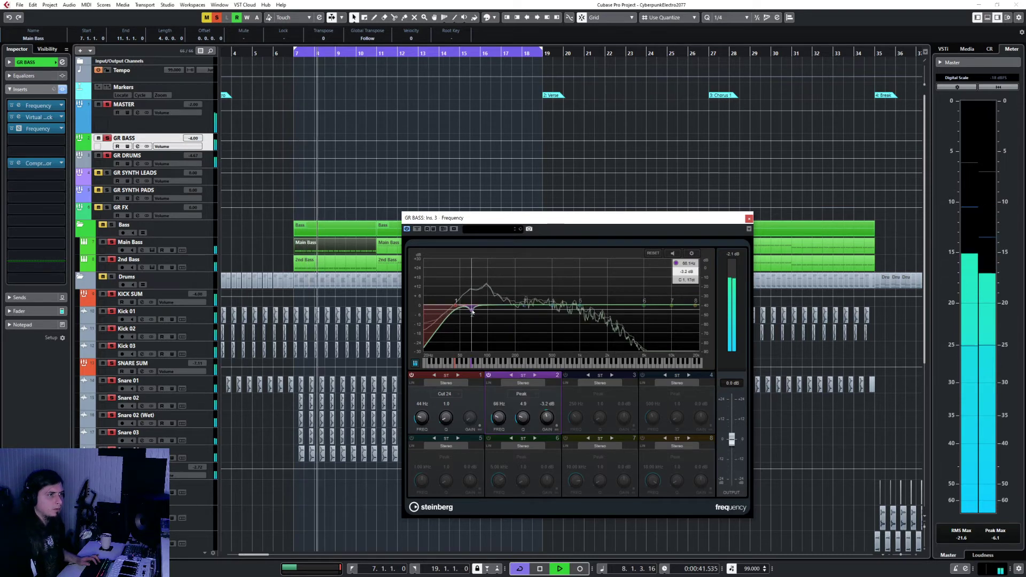
pyautogui.moveTo(472, 313); pyautogui.dragTo(468, 317)
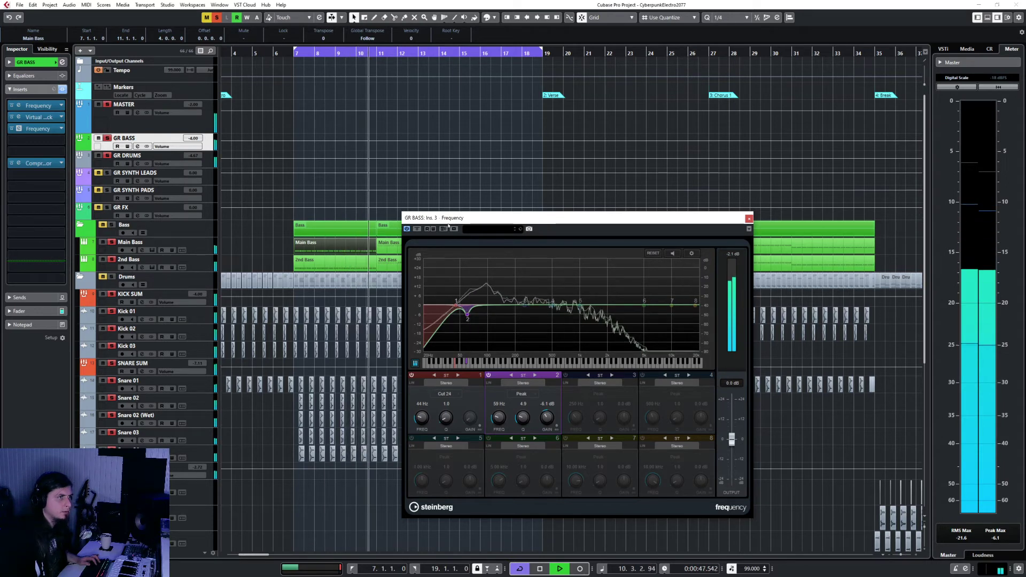
pyautogui.click(407, 229)
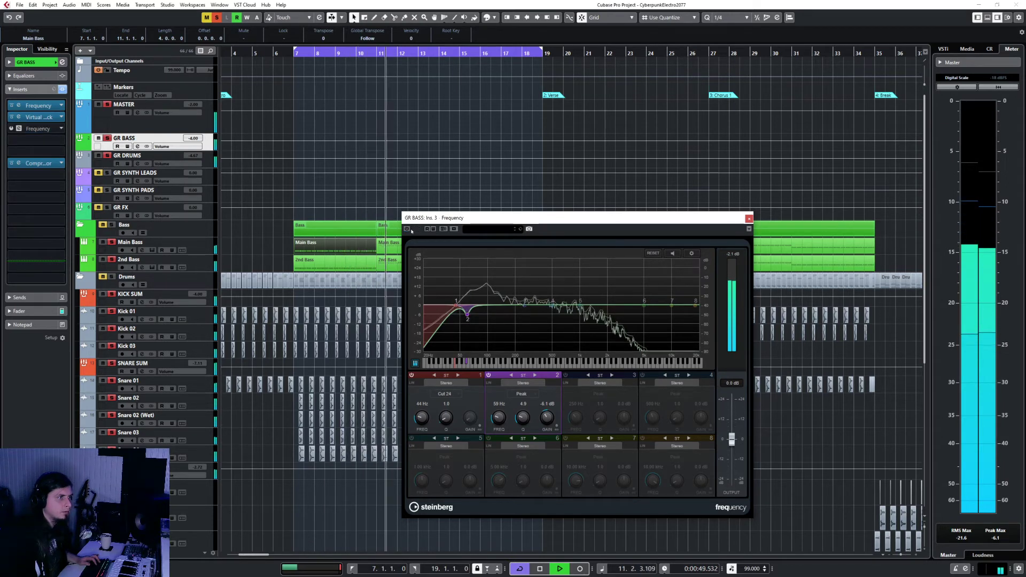
pyautogui.click(407, 229)
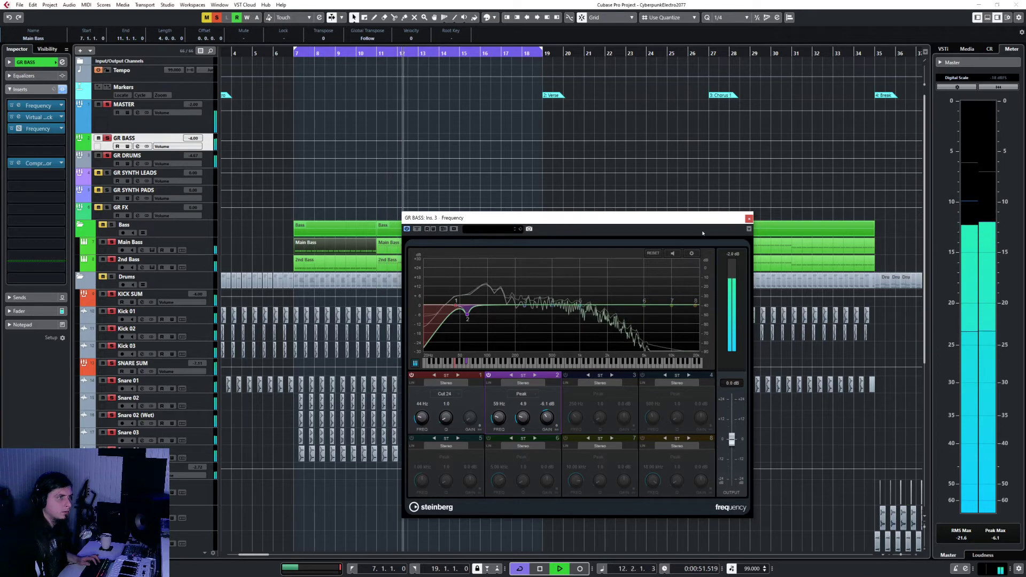
pyautogui.click(748, 218)
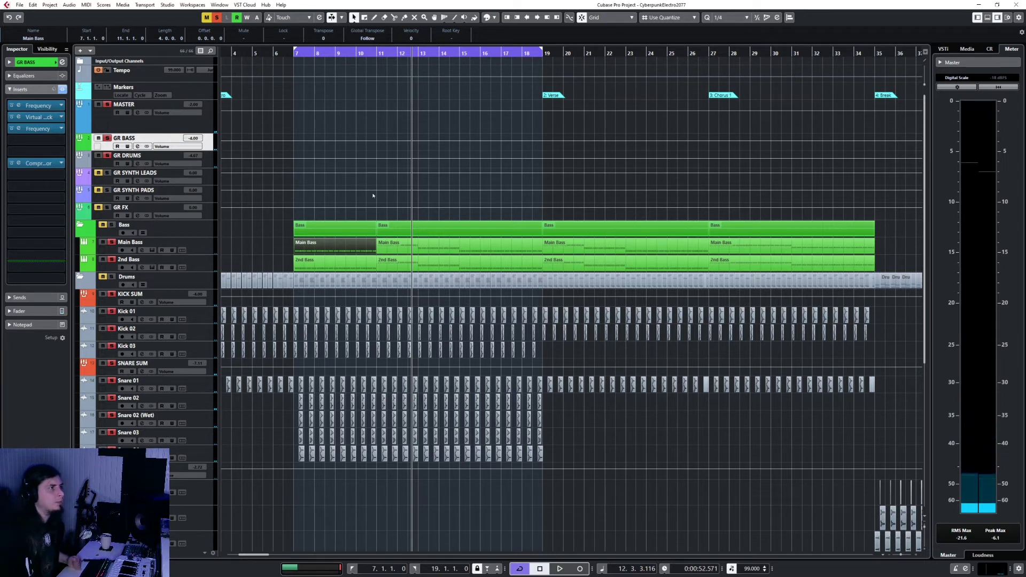
pyautogui.click(206, 162)
pyautogui.click(208, 143)
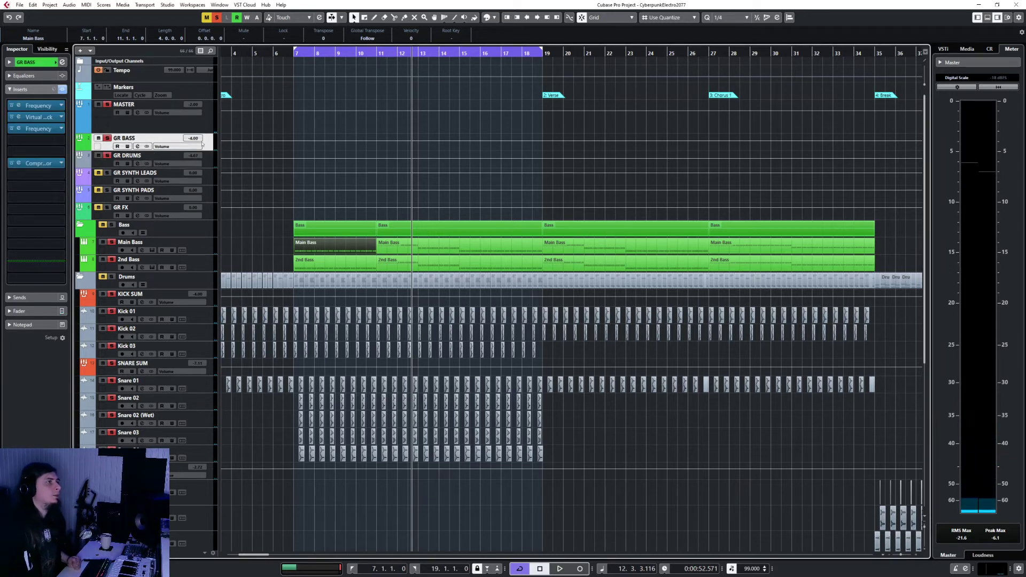
pyautogui.click(25, 62)
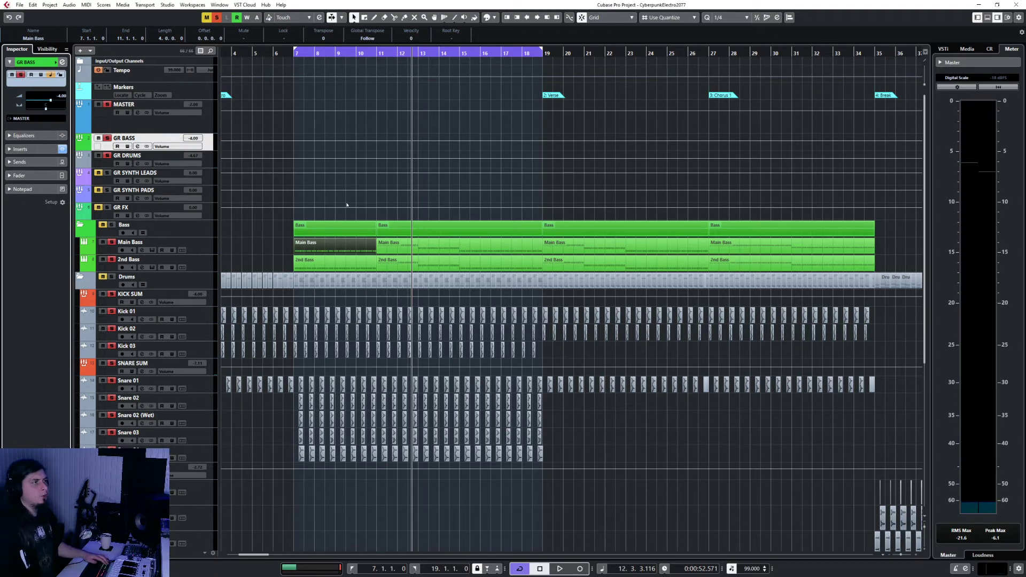
pyautogui.press('F3')
pyautogui.press('F3')
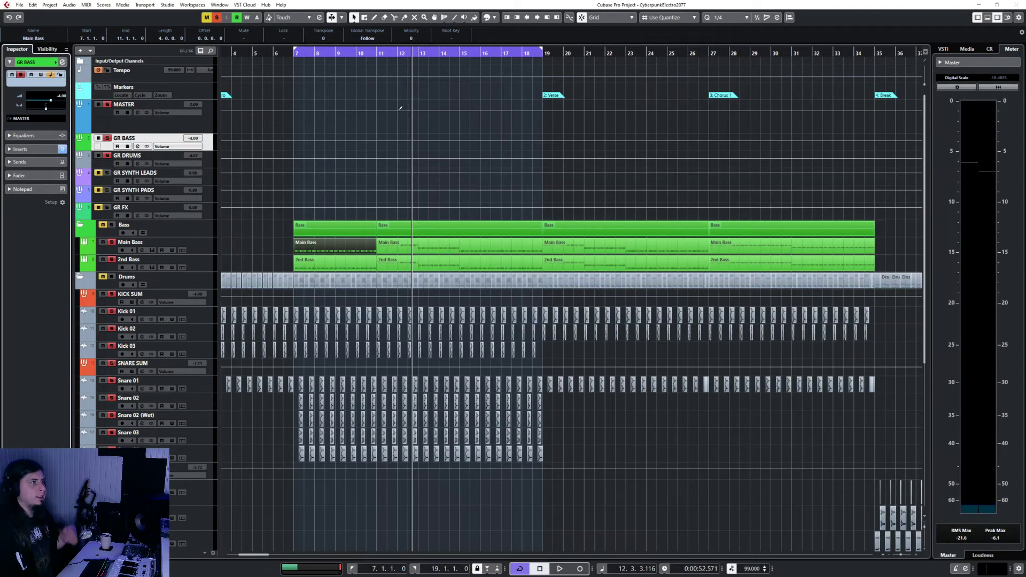
# Move the second Frequency EQ on GR BASS to the fourth insert slot and insert Multipass in the third
pyautogui.click(37, 149)
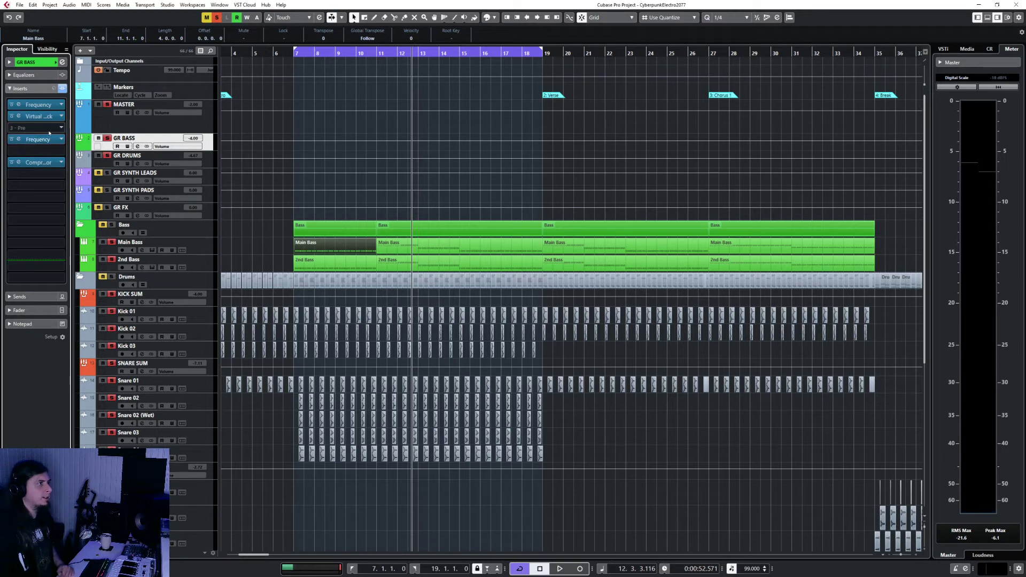
pyautogui.click(51, 139)
pyautogui.write('multi')
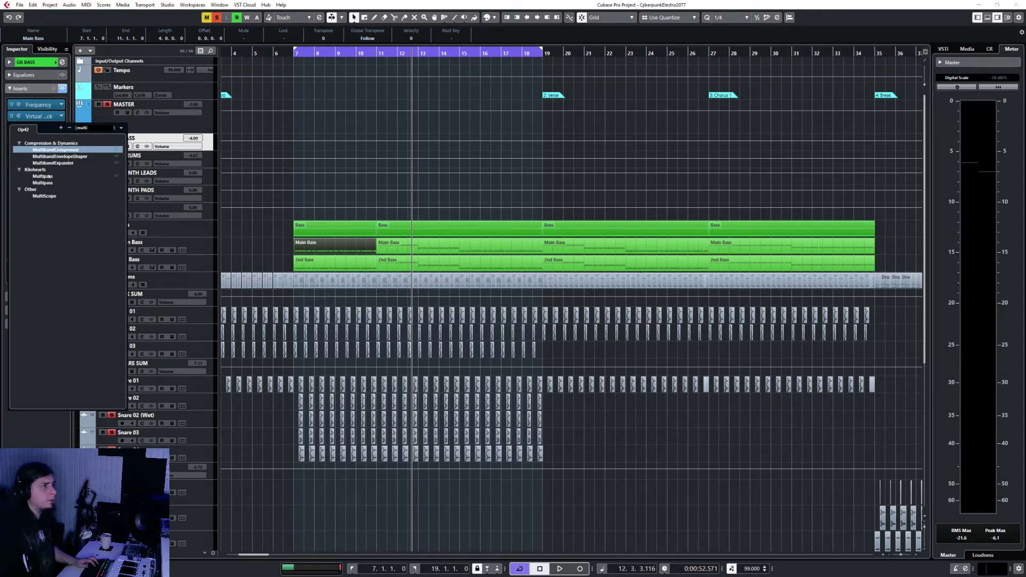
pyautogui.click(47, 176)
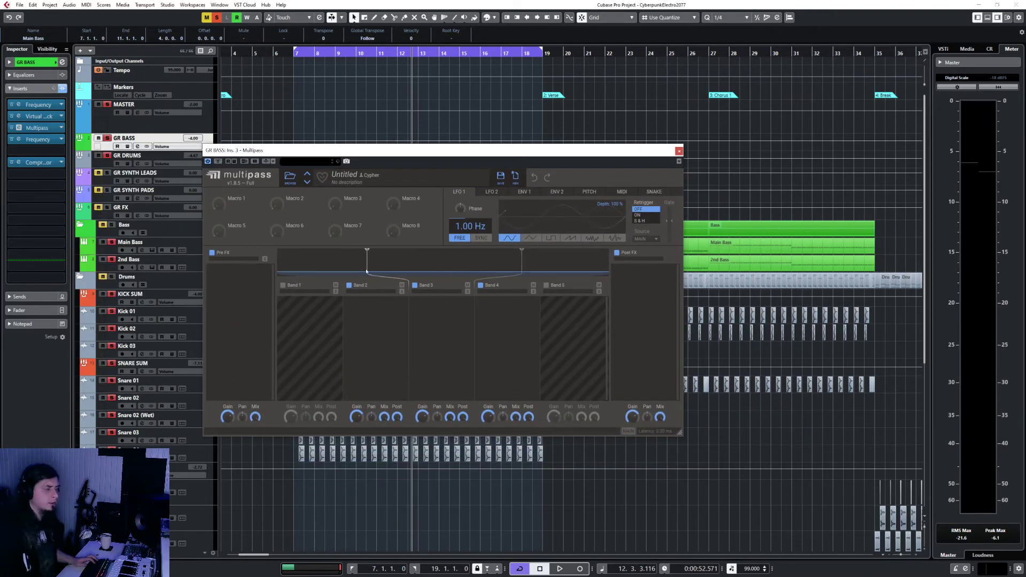
# Enable Multipass's lowest band, lower its upper crossover, and raise the crossover between the second and third bands
pyautogui.click(283, 285)
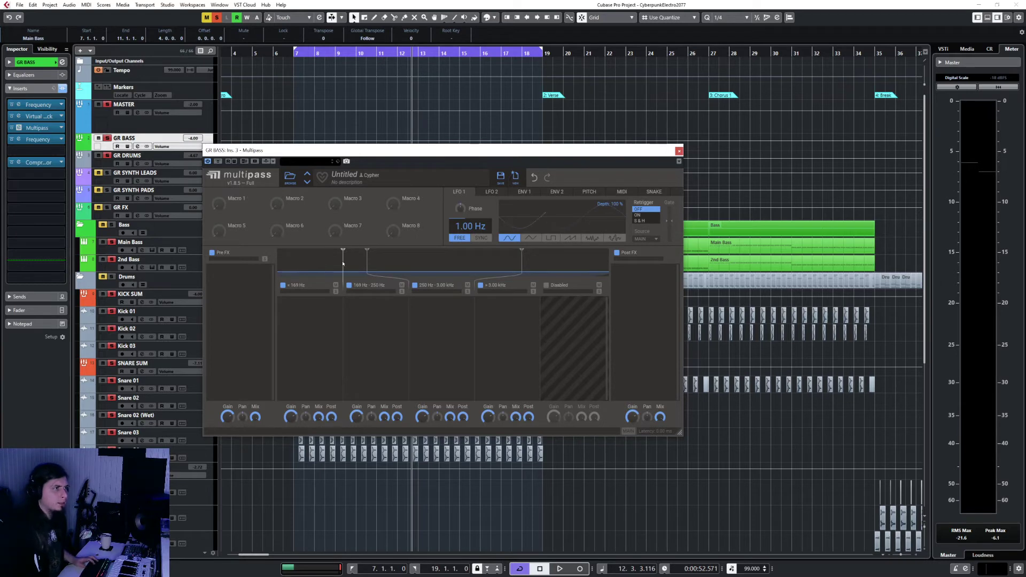
pyautogui.moveTo(337, 264); pyautogui.dragTo(314, 264)
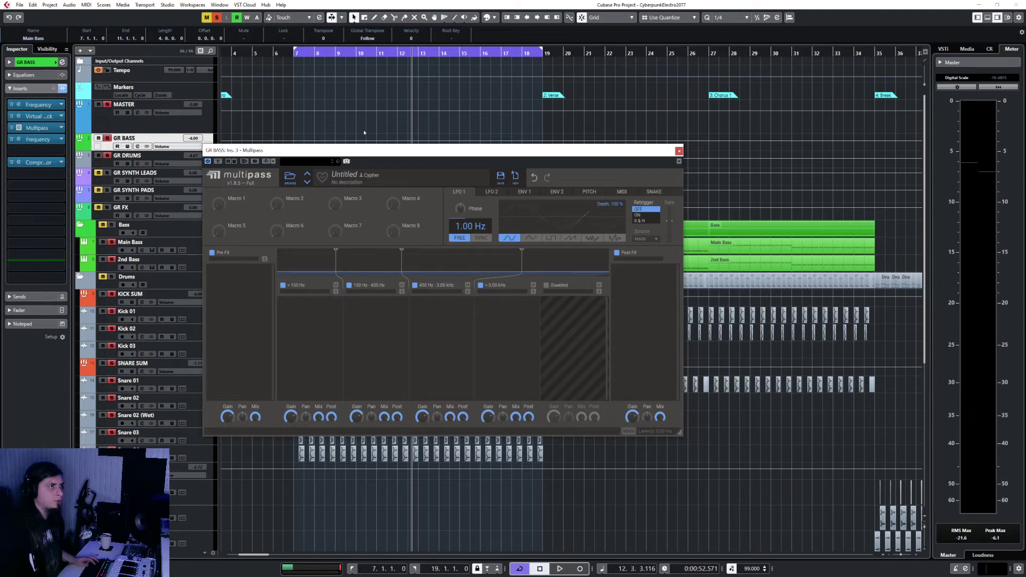
# Add a Limiter to Multipass's lowest band and adjust its threshold and input gain while the loop plays
pyautogui.press('space')
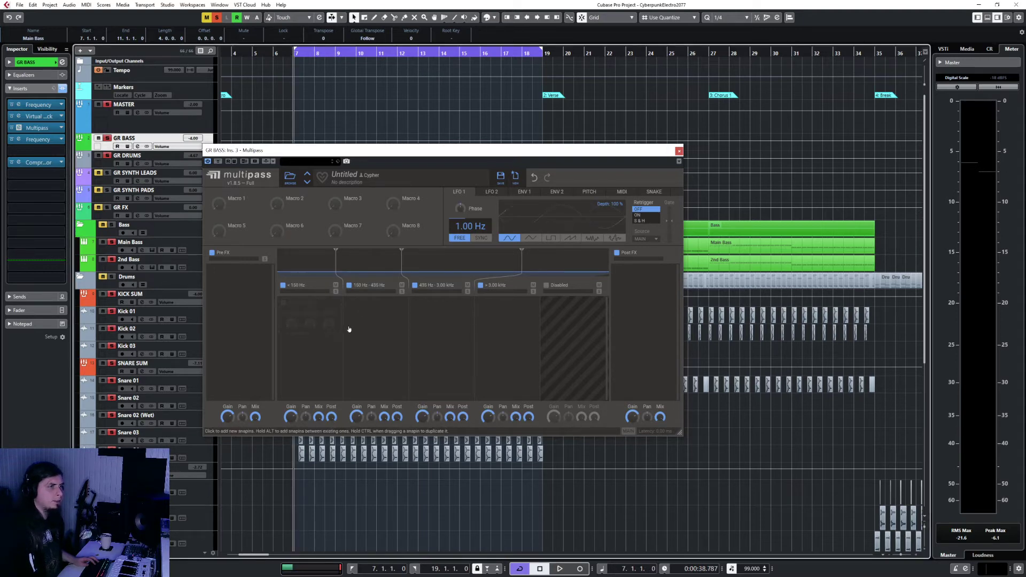
pyautogui.press('space')
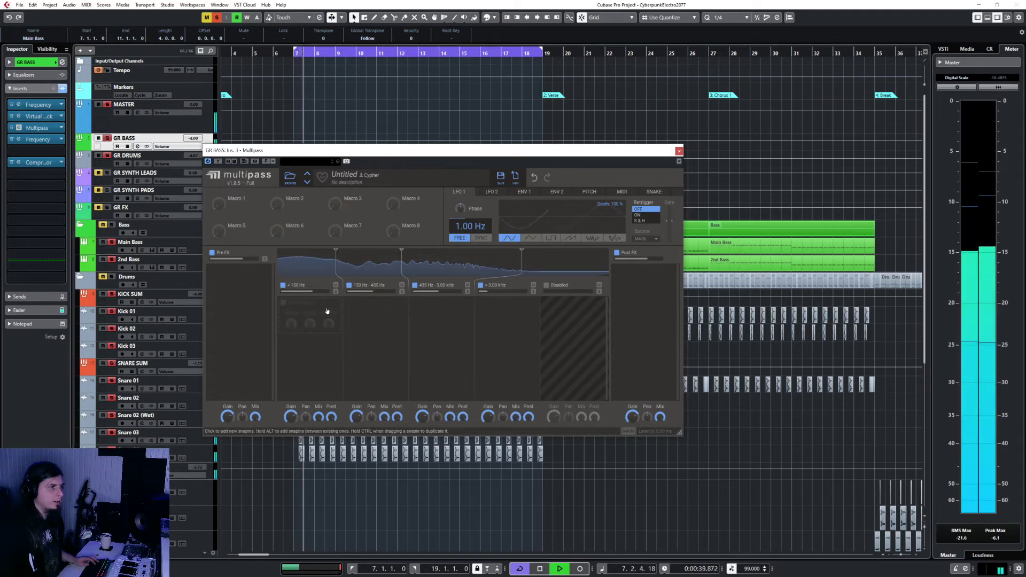
pyautogui.click(327, 311)
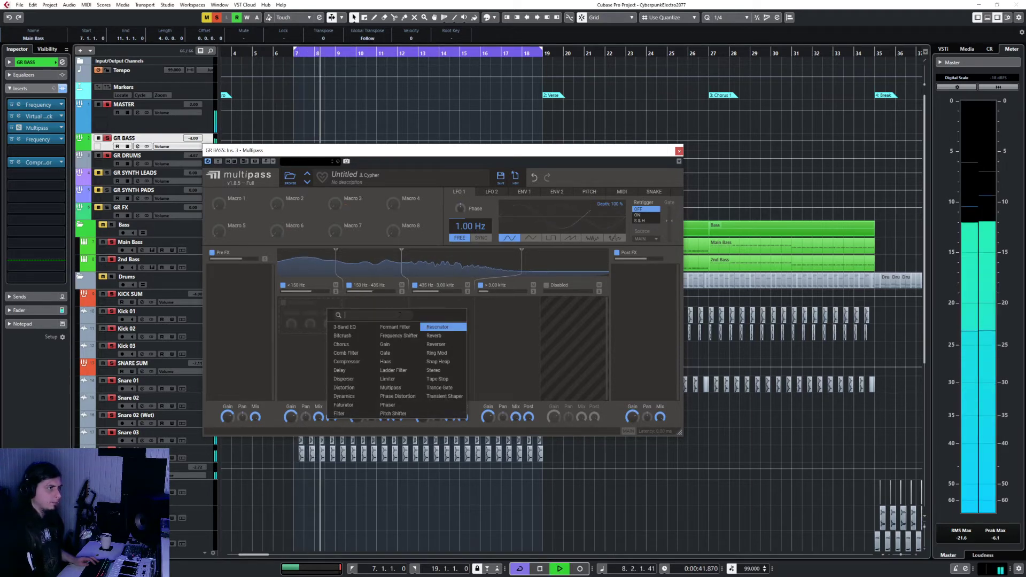
pyautogui.write('limit')
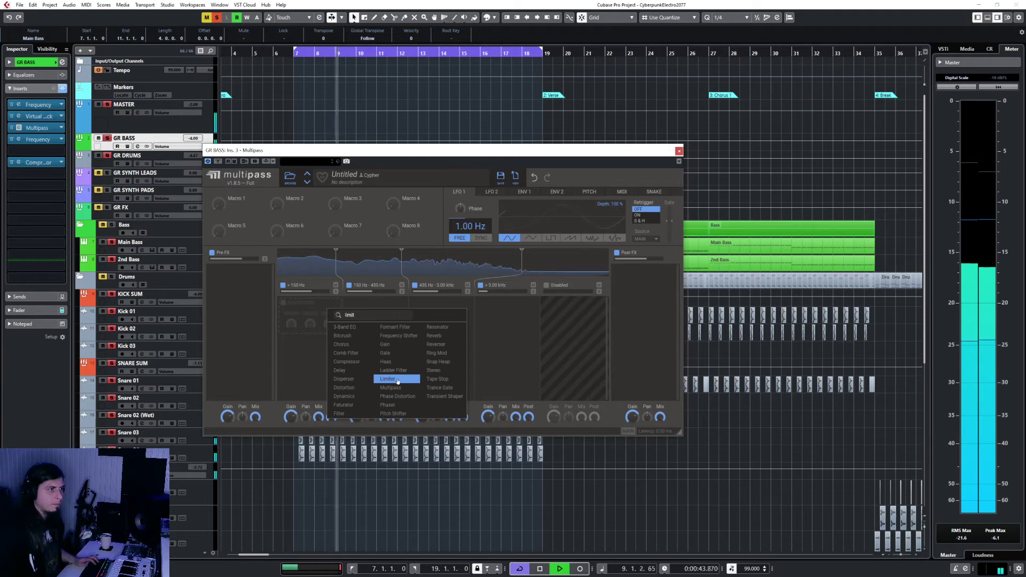
pyautogui.click(397, 380)
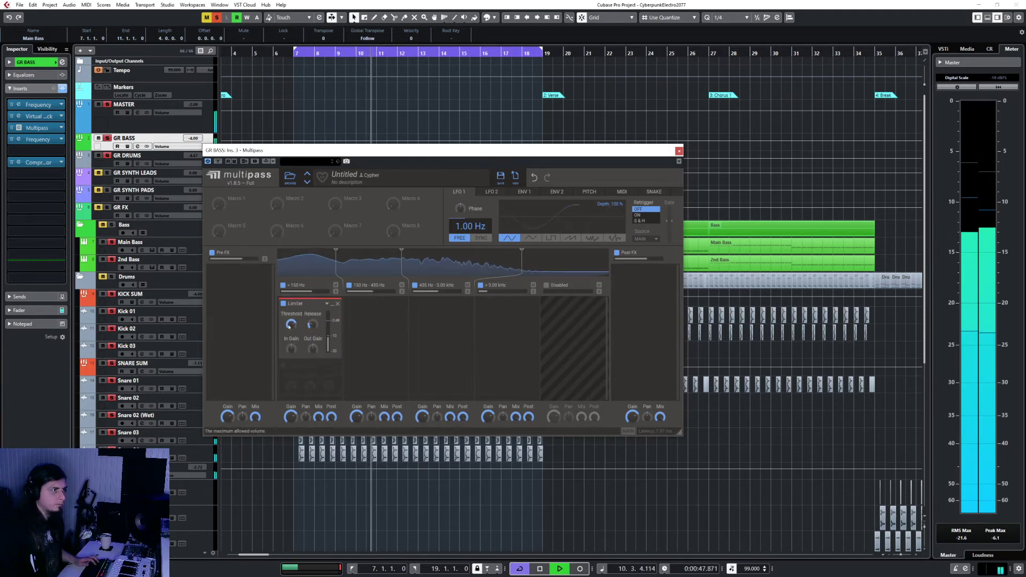
pyautogui.moveTo(289, 327)
pyautogui.mouseDown()
pyautogui.moveTo(289, 367)
pyautogui.moveTo(291, 328)
pyautogui.mouseUp()
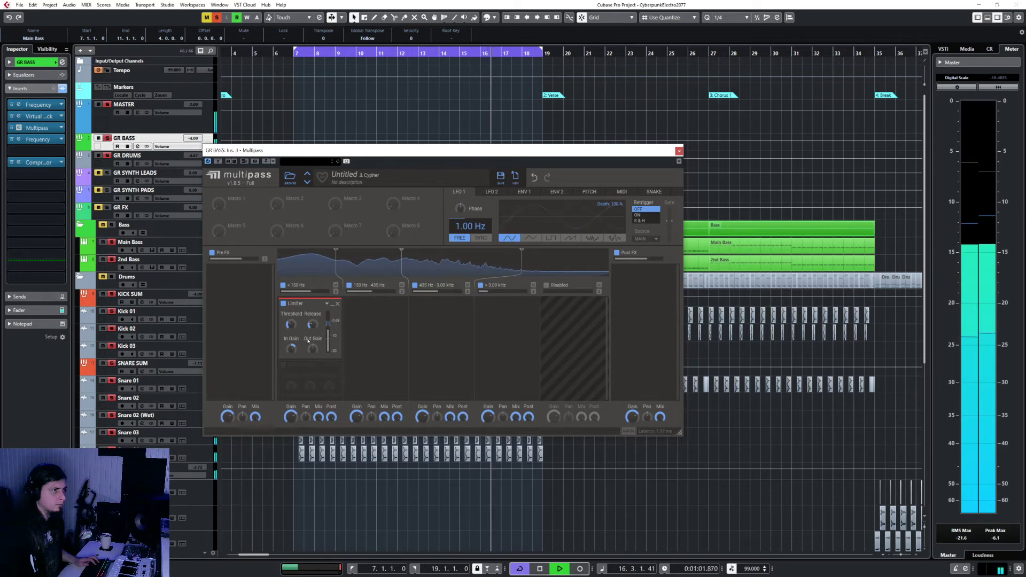
pyautogui.press('space')
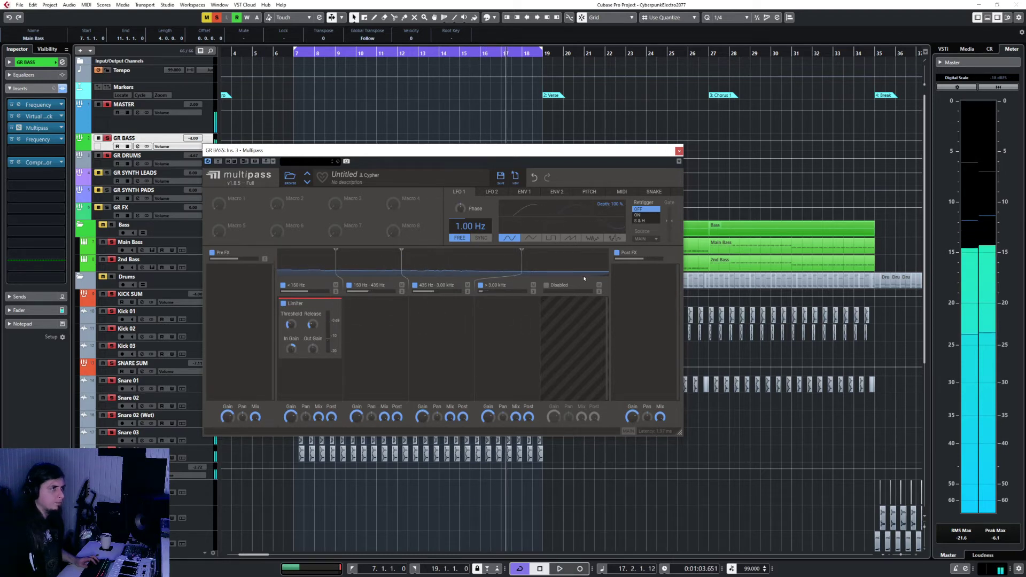
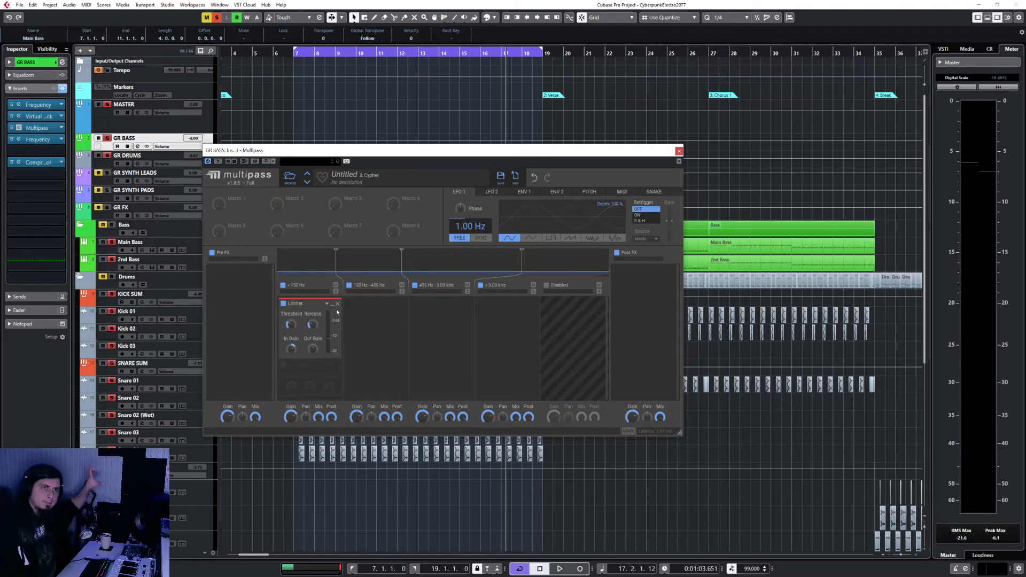
# Compare the loop with the low-band Limiter bypassed and active, and close Multipass
pyautogui.click(293, 53)
pyautogui.press('space')
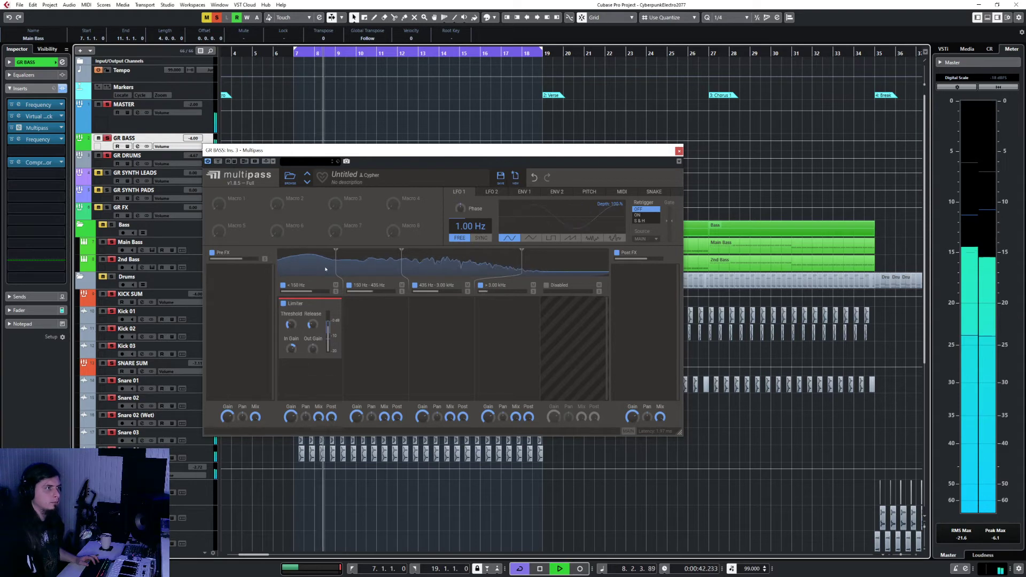
pyautogui.click(284, 305)
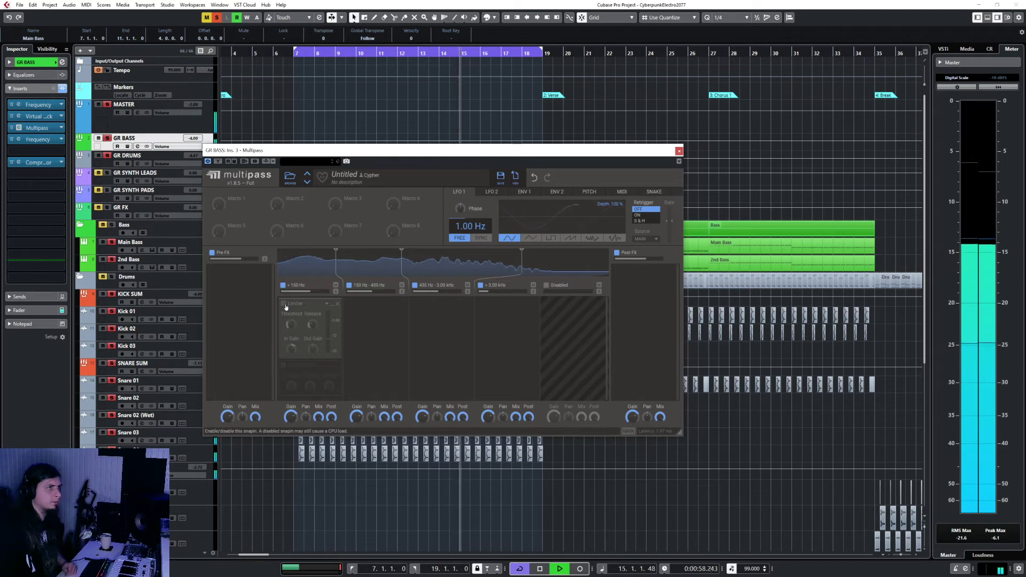
pyautogui.click(285, 304)
pyautogui.click(380, 82)
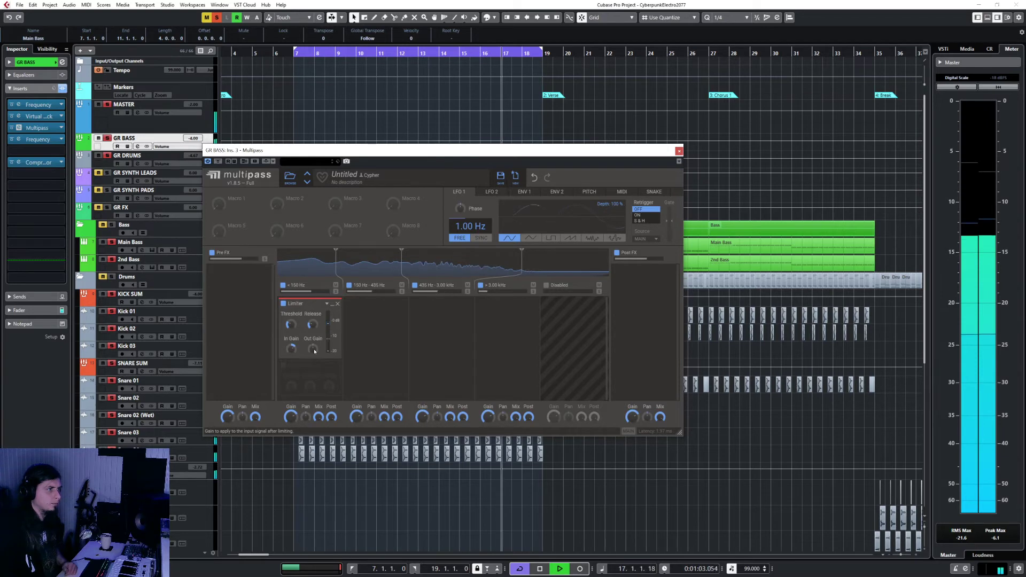
pyautogui.press('space')
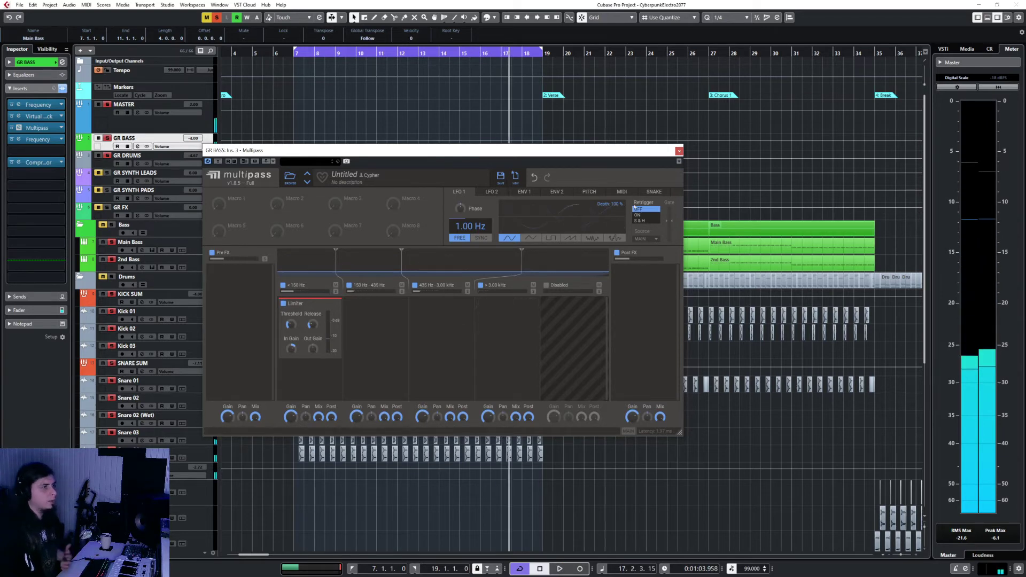
pyautogui.click(679, 151)
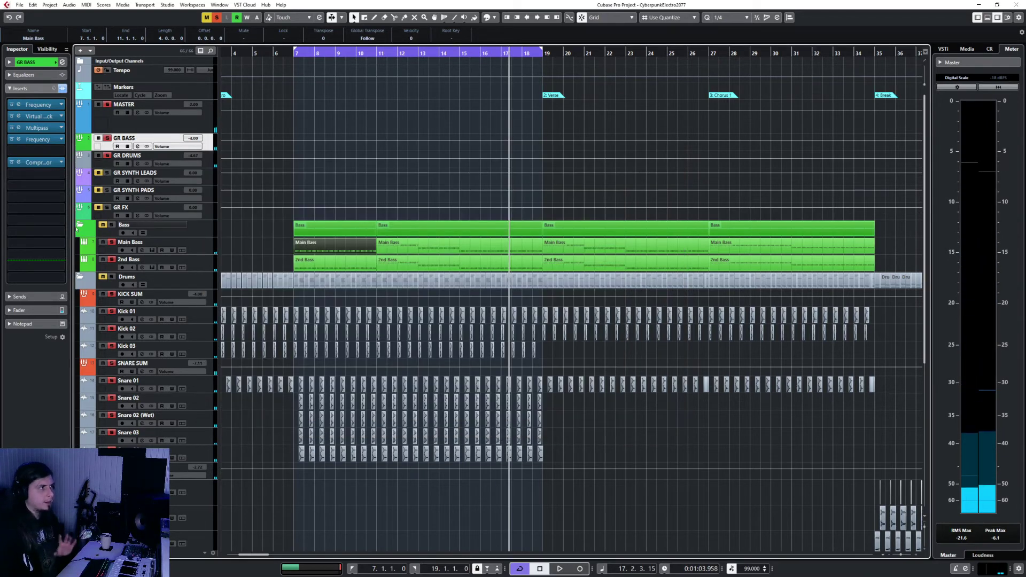
# Reopen the Frequency EQ in GR BASS's fourth insert slot and add a band 3 dip of -7.7 dB at 197 Hz
pyautogui.click(19, 139)
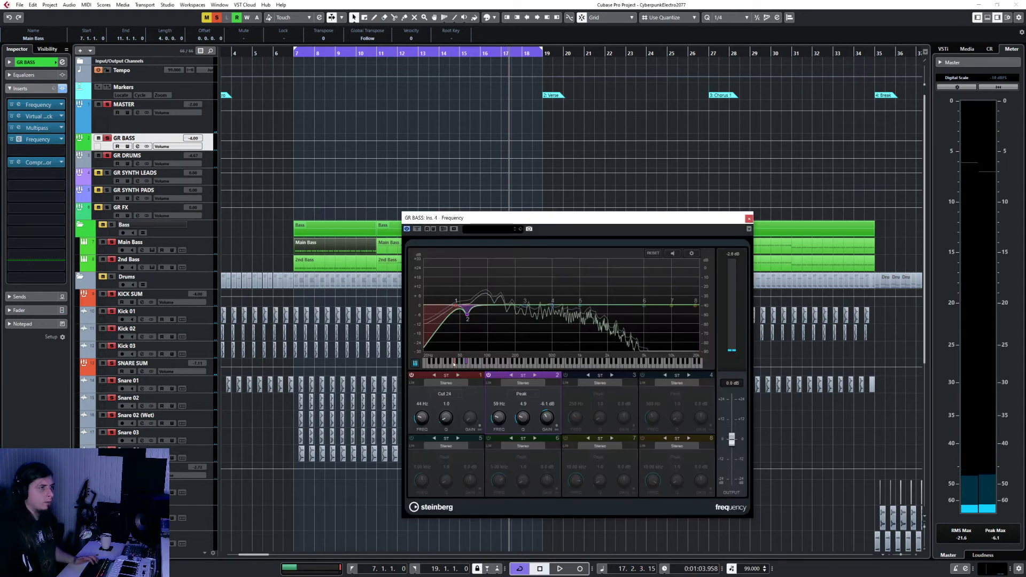
pyautogui.press('space')
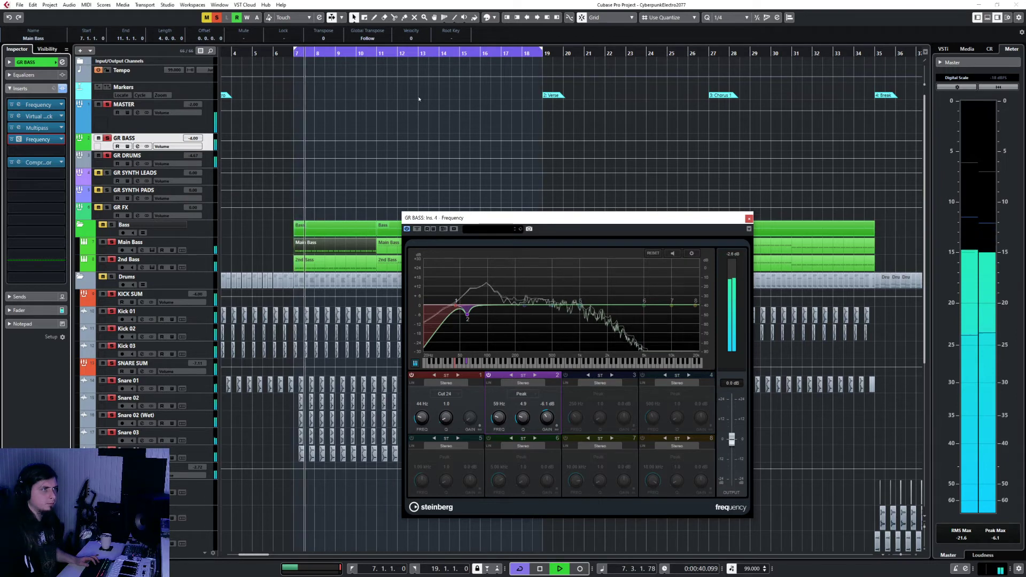
pyautogui.click(379, 53)
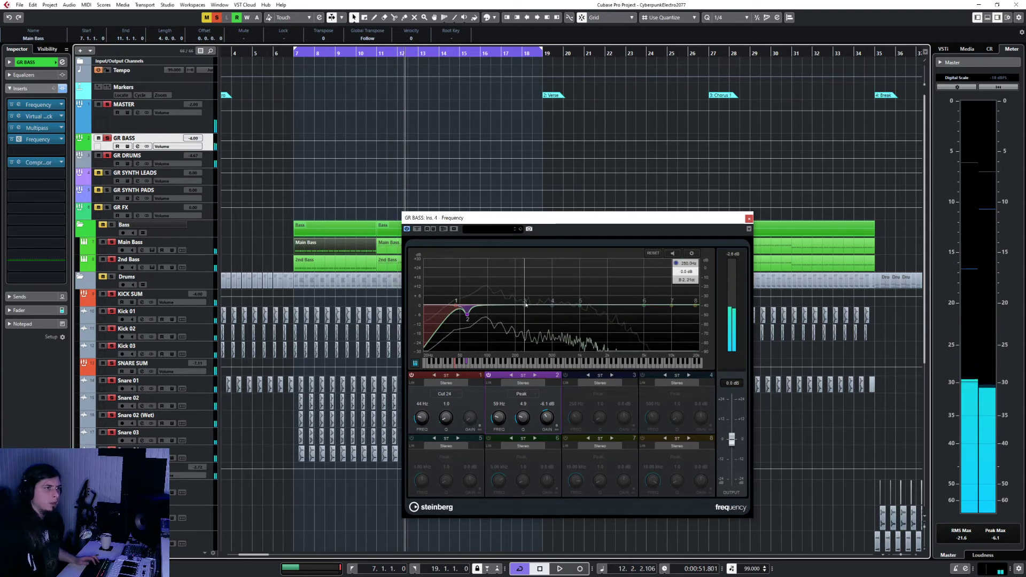
pyautogui.click(515, 315)
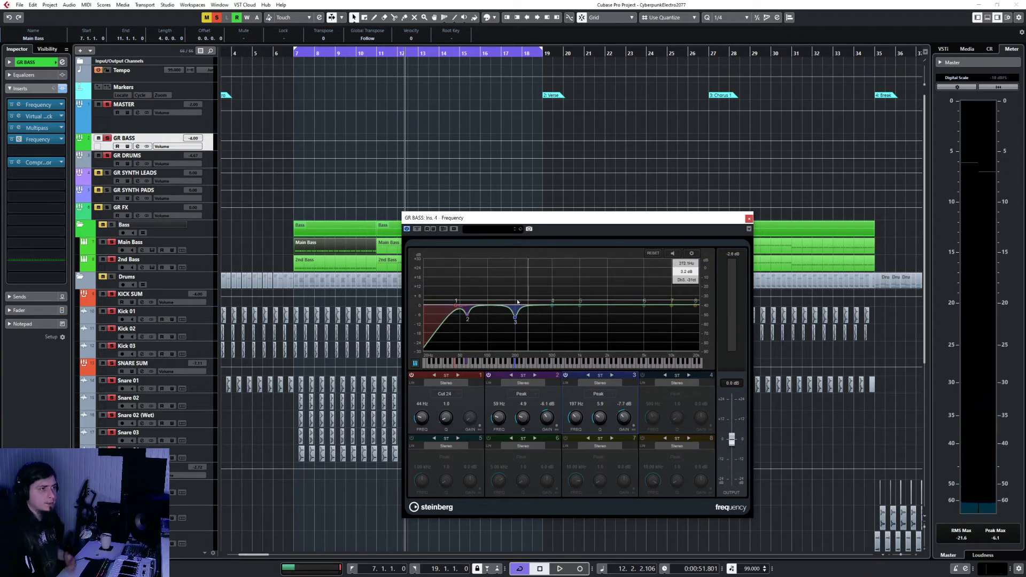
# Deepen band 2's dip near 60 Hz, raise band 1's low cut to 47 Hz, and close the EQ after listening
pyautogui.moveTo(467, 318); pyautogui.dragTo(466, 320)
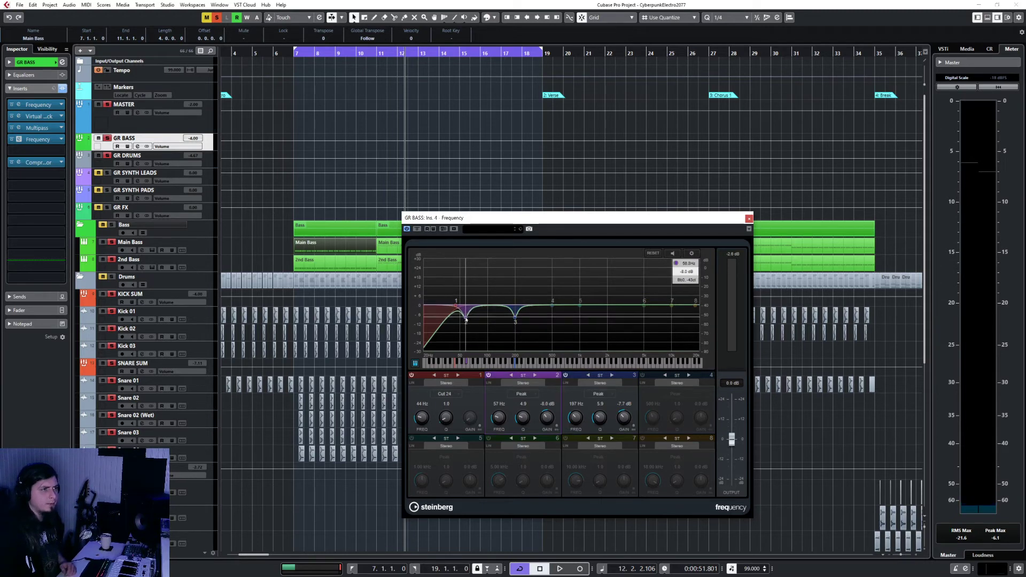
pyautogui.scroll(5, 421, 421)
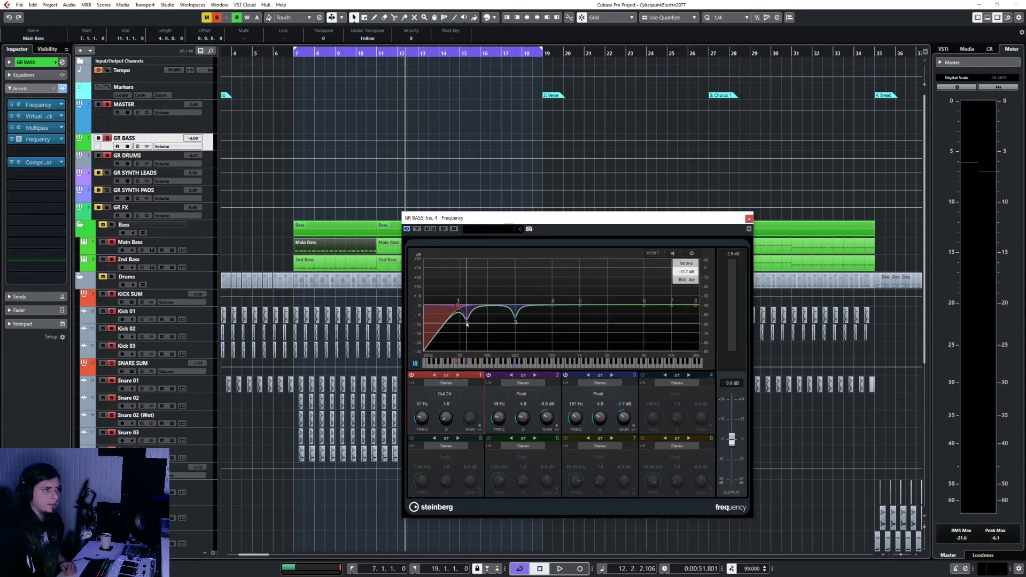
pyautogui.moveTo(467, 320); pyautogui.dragTo(468, 322)
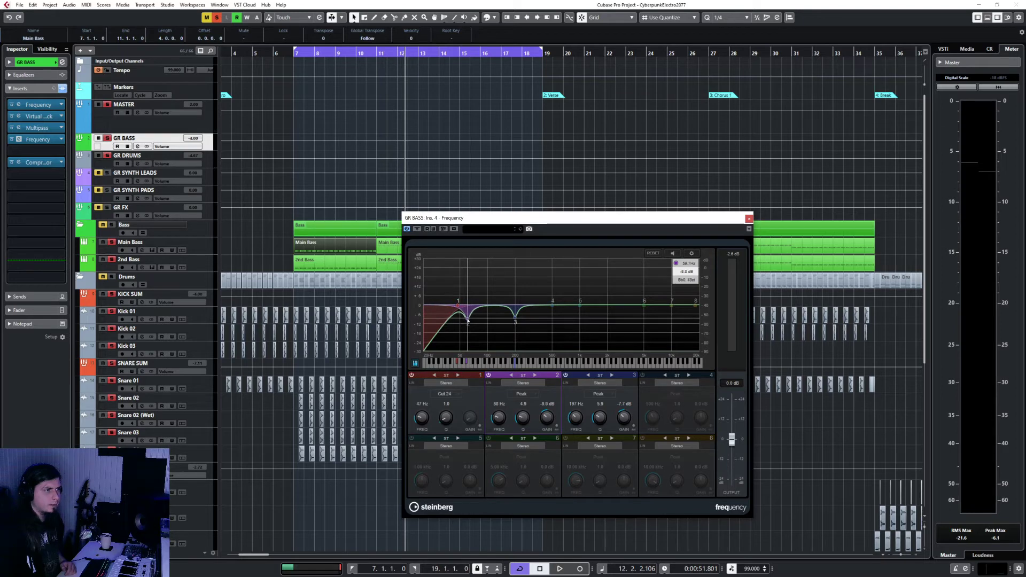
pyautogui.press('space')
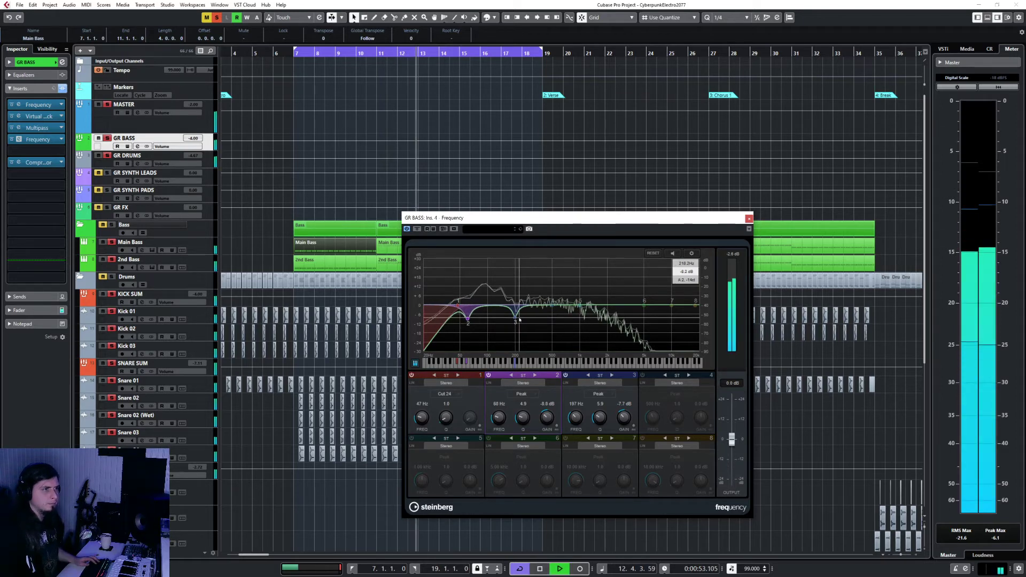
pyautogui.click(749, 219)
pyautogui.press('space')
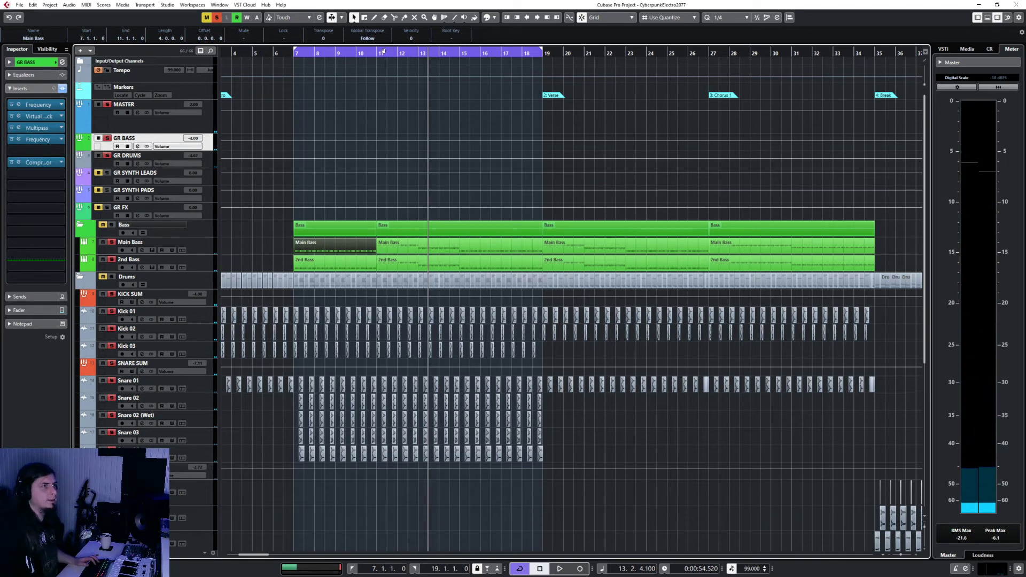
# Compare the loop with GR BASS's fourth-slot Frequency EQ bypassed and active
pyautogui.press('KP_Subtract')
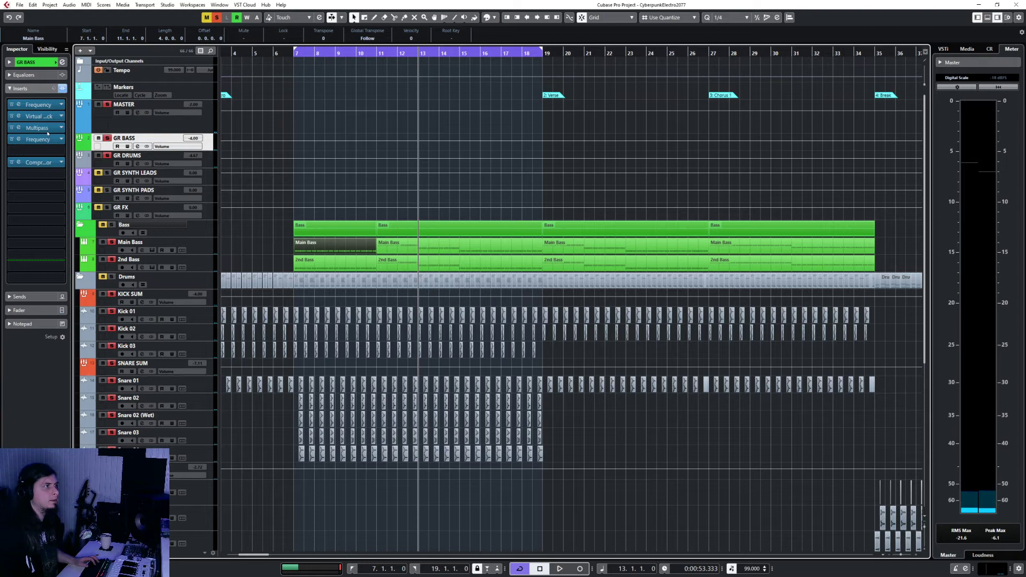
pyautogui.click(11, 139)
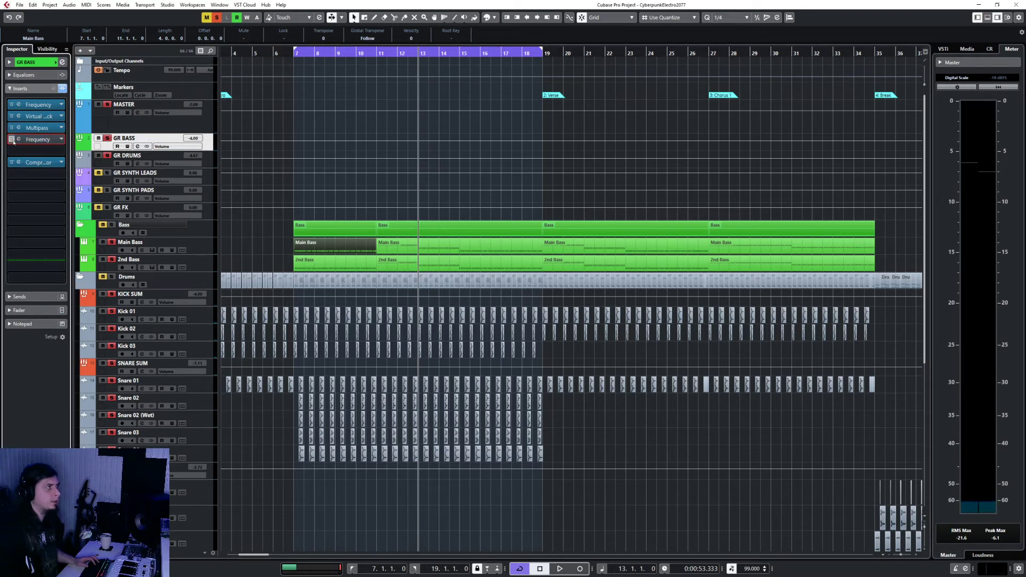
pyautogui.press('space')
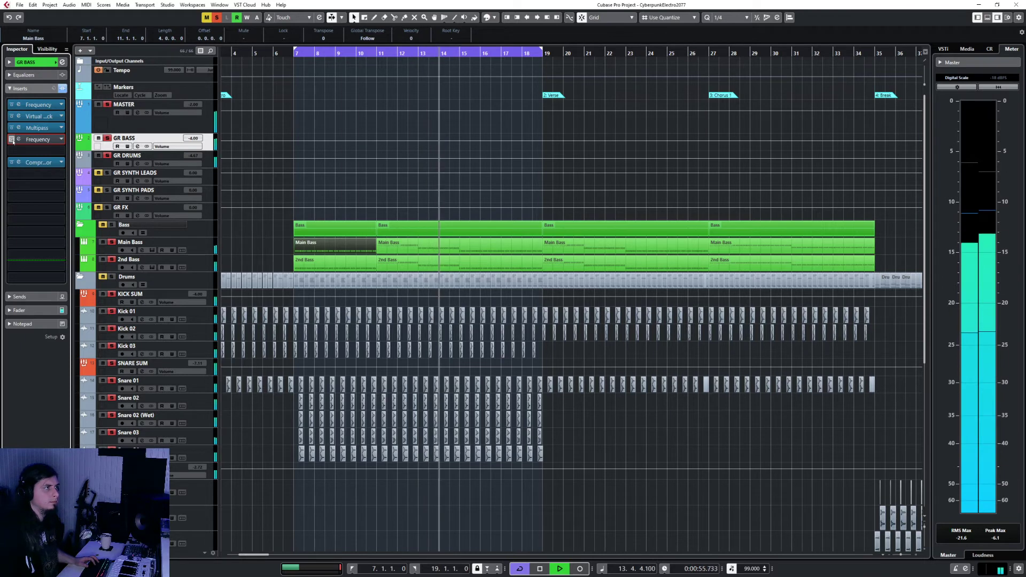
pyautogui.click(11, 139)
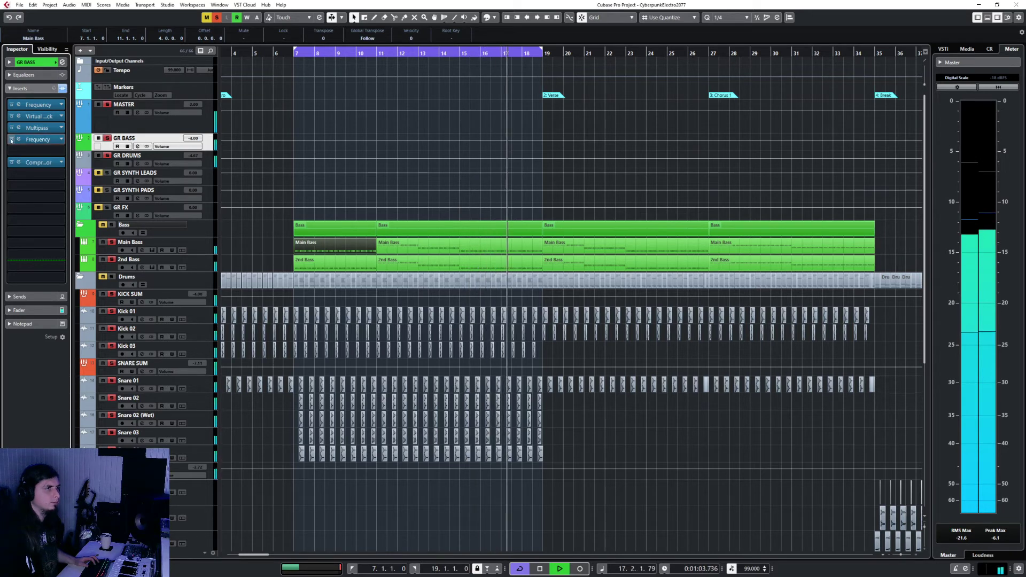
pyautogui.press('space')
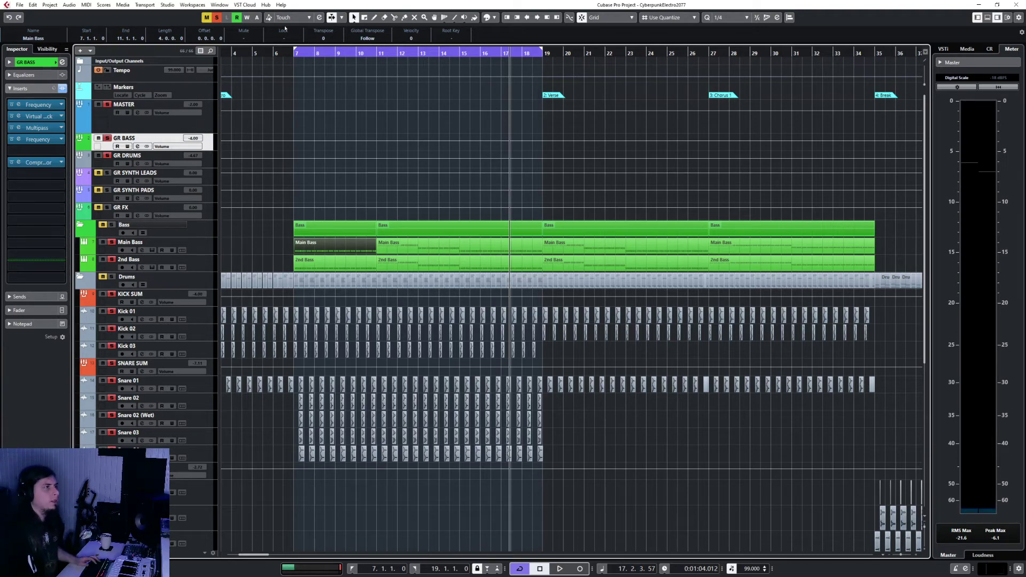
# Lower the GR BASS fader to -7.82 dB in the MixConsole during playback and close the mixer
pyautogui.click(298, 54)
pyautogui.click(17, 62)
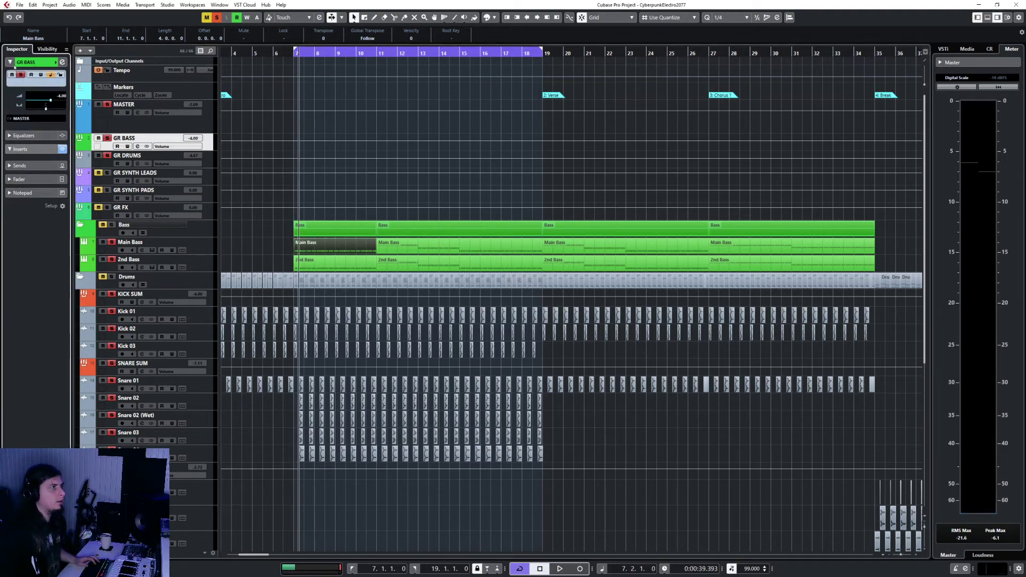
pyautogui.press('F3')
pyautogui.press('space')
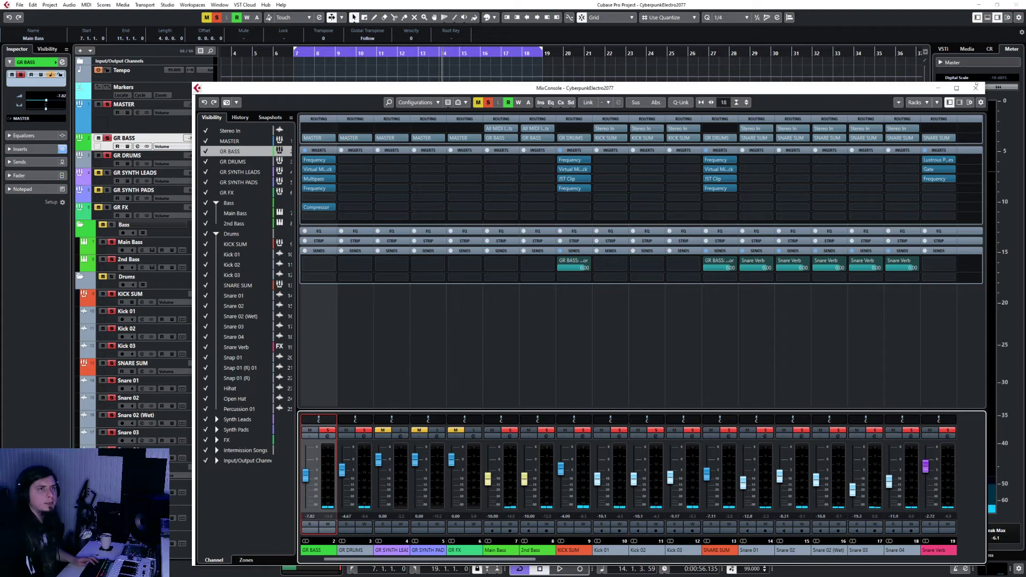
pyautogui.press('F3')
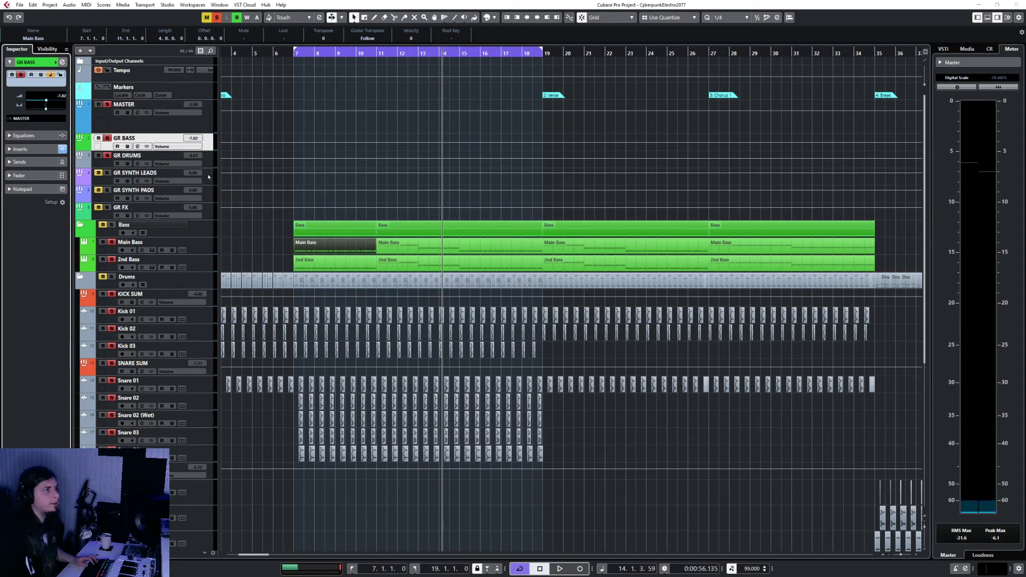
# Unmute GR SYNTH LEADS, expand the Synth Leads folder, and play the loop from bar 7
pyautogui.click(209, 177)
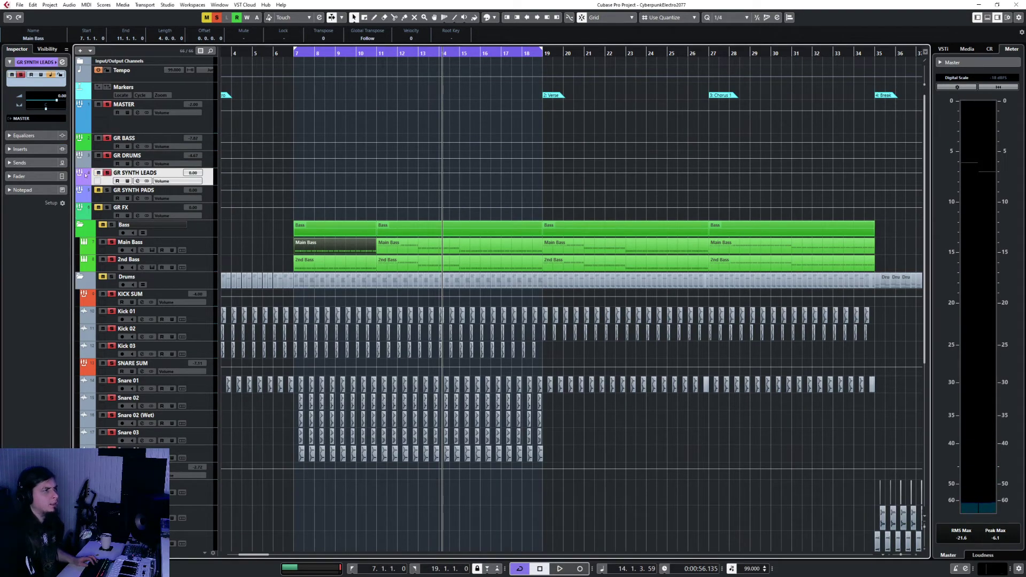
pyautogui.scroll(-5, 237, 294)
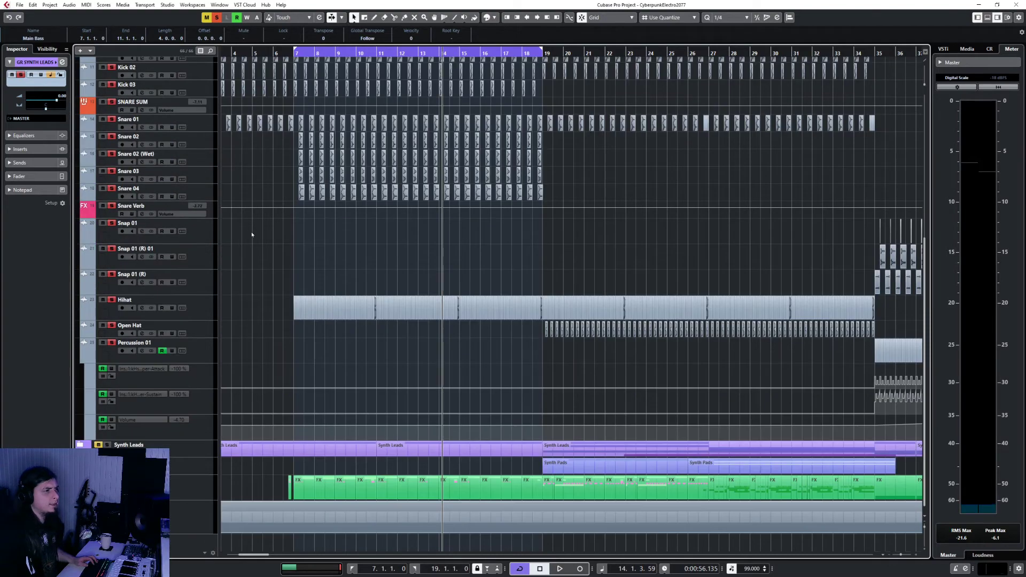
pyautogui.click(79, 444)
pyautogui.scroll(-7, 79, 321)
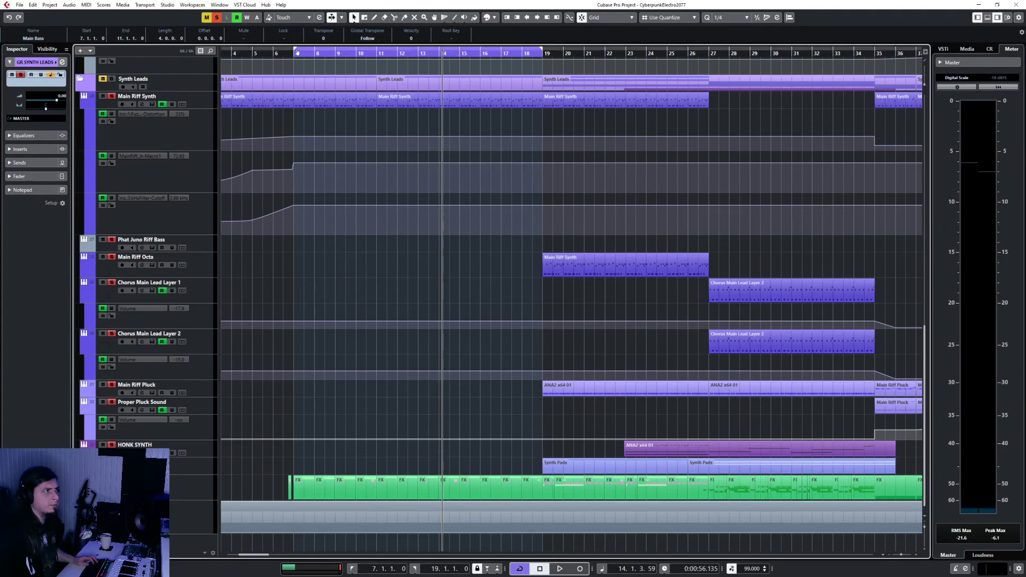
pyautogui.click(271, 53)
pyautogui.press('space')
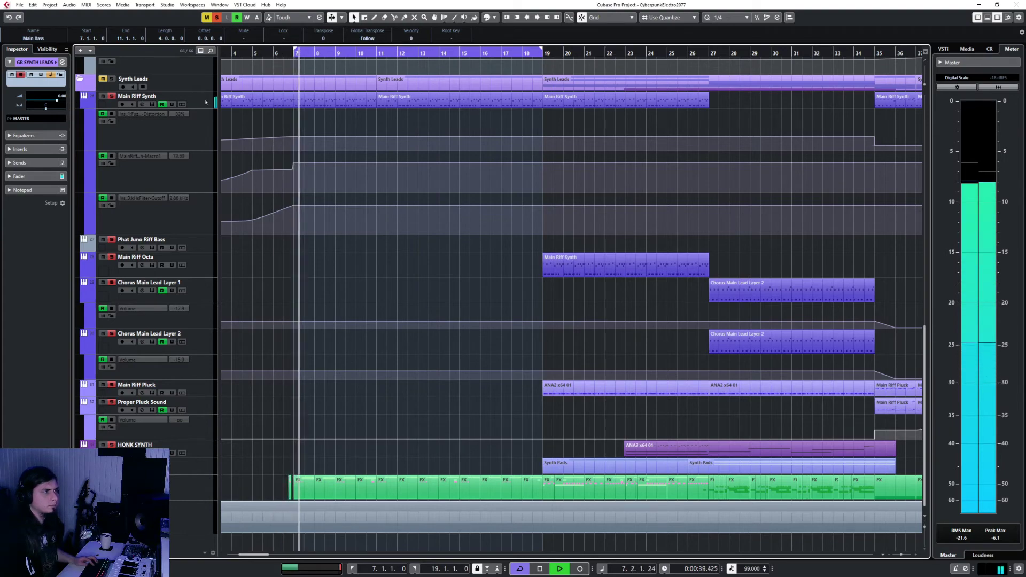
pyautogui.scroll(6, 278, 326)
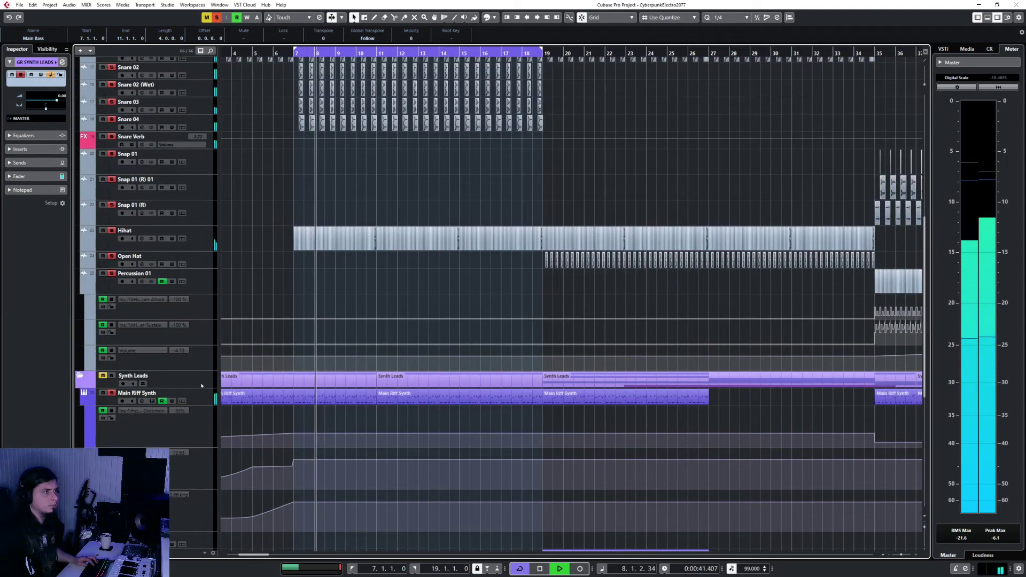
# Select the Main Riff Synth track, stop playback, and bring its channel into view in the MixConsole
pyautogui.click(203, 398)
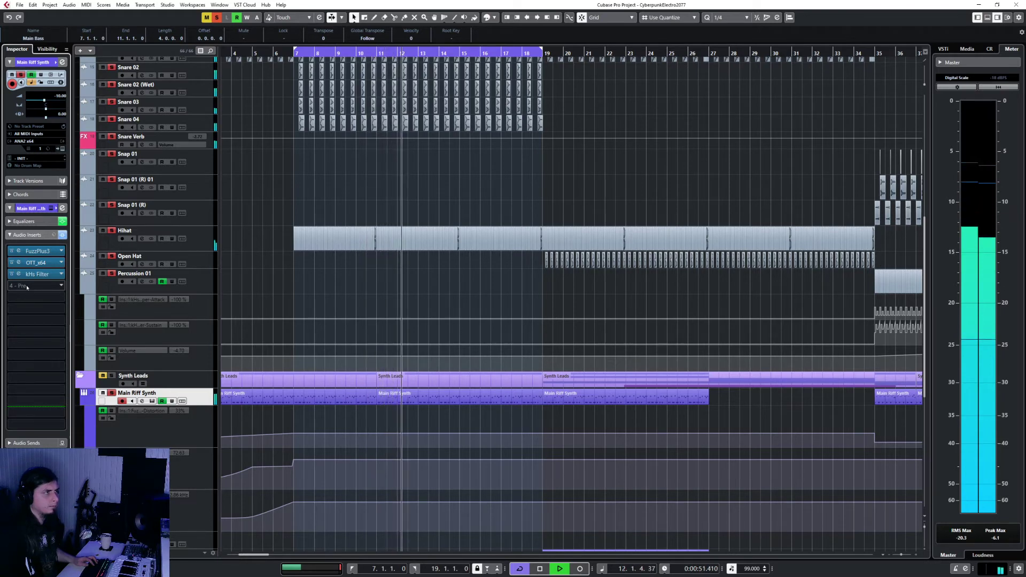
pyautogui.press('space')
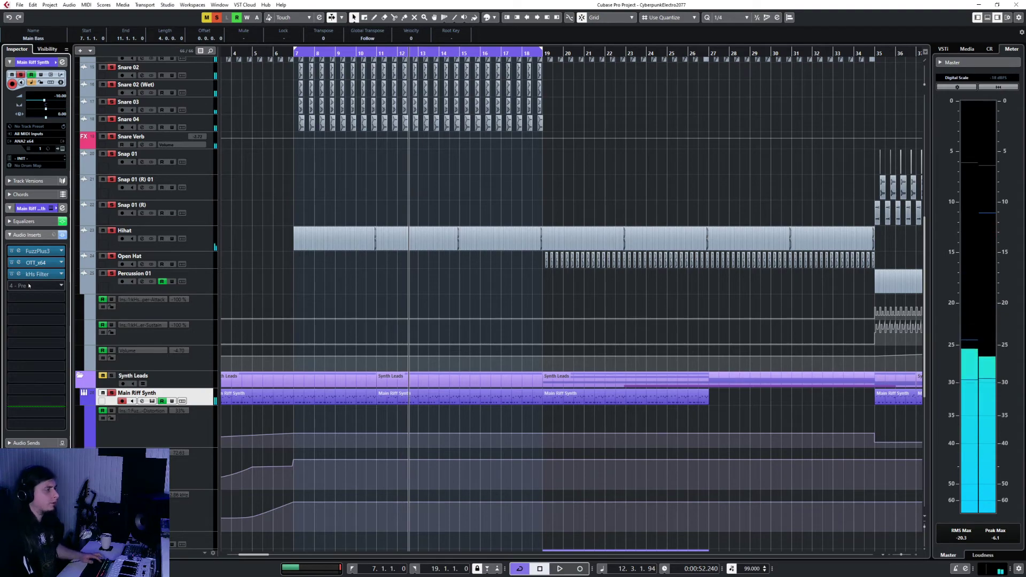
pyautogui.press('F3')
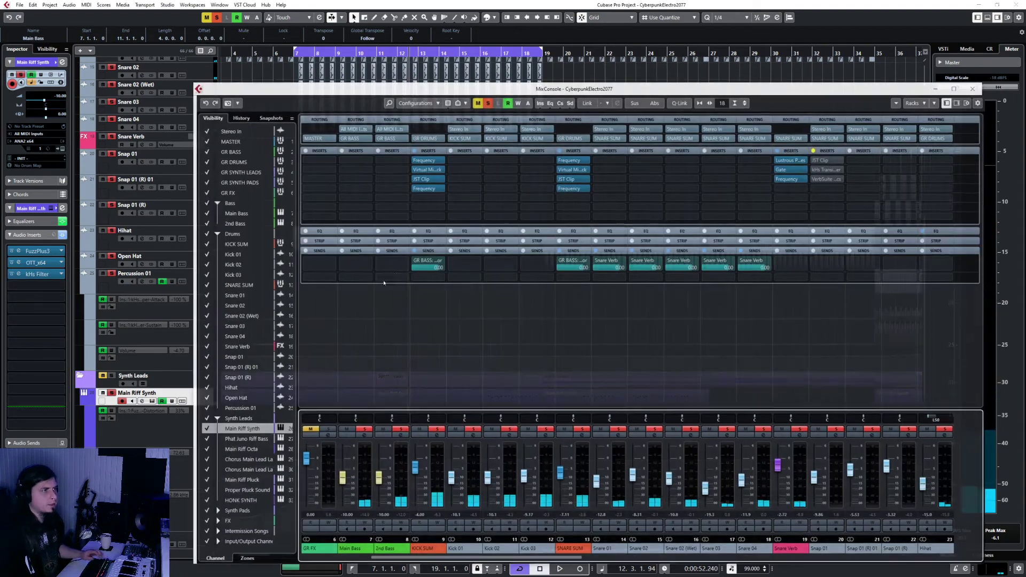
pyautogui.moveTo(502, 87); pyautogui.dragTo(501, 64)
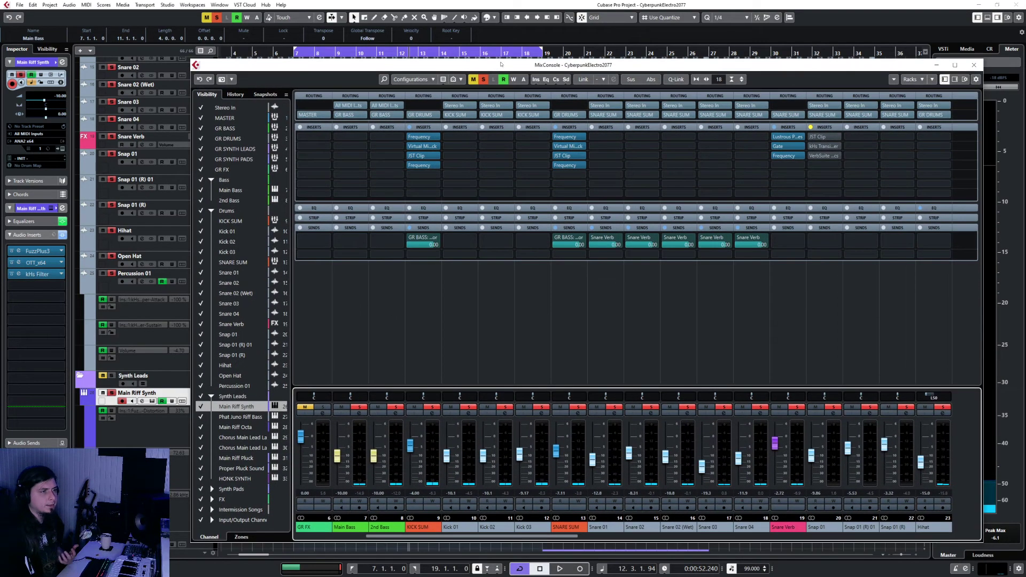
pyautogui.moveTo(538, 536); pyautogui.dragTo(719, 544)
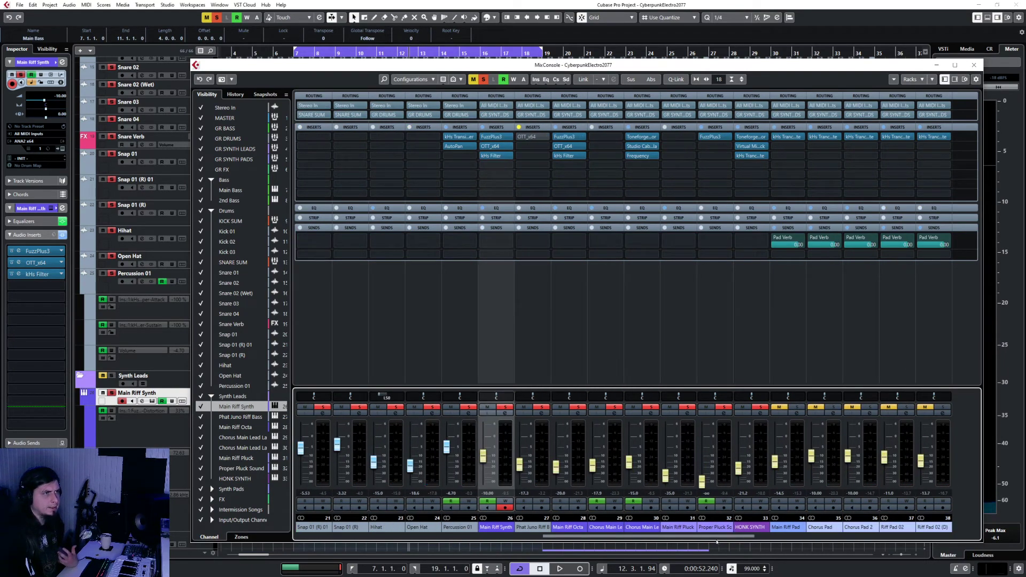
# Insert a Frequency EQ in Main Riff Synth's fourth insert slot
pyautogui.click(498, 208)
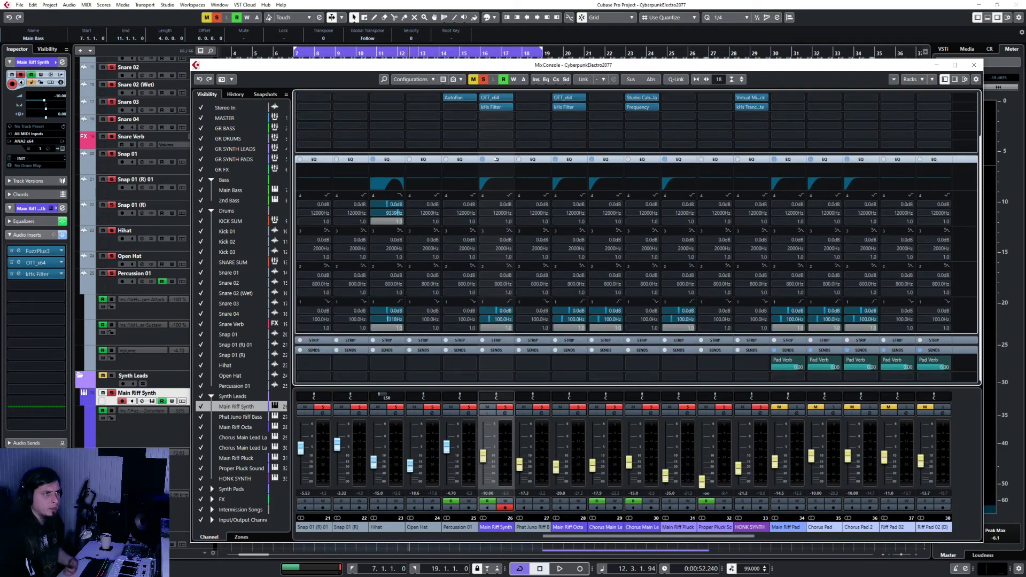
pyautogui.click(505, 157)
pyautogui.click(502, 173)
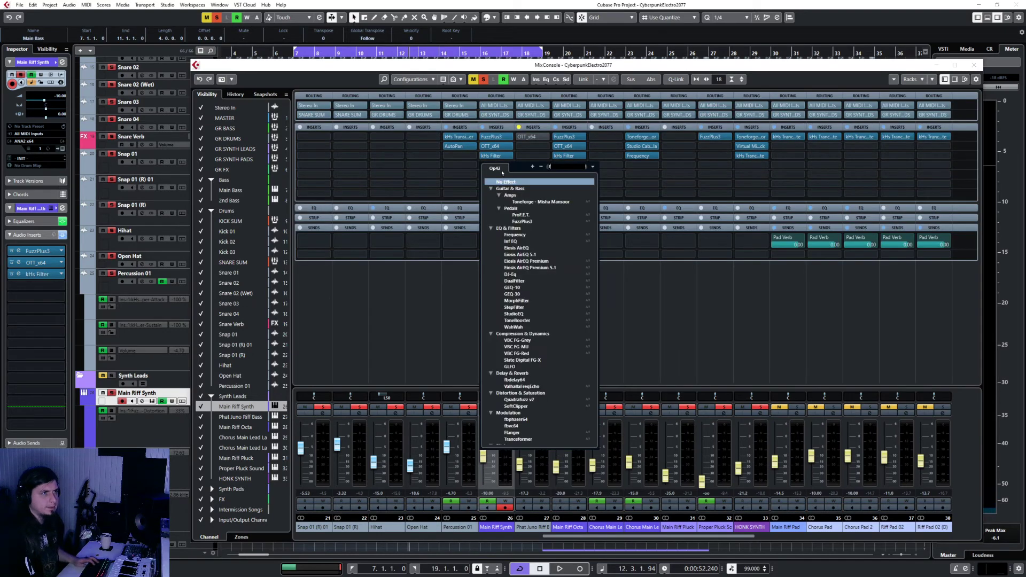
pyautogui.write('freq')
pyautogui.click(509, 189)
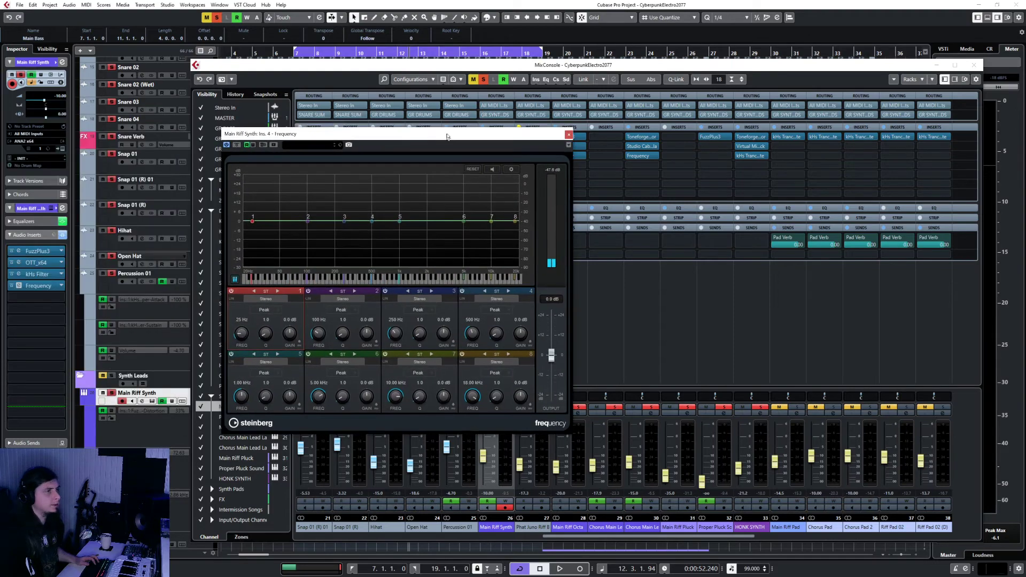
pyautogui.moveTo(447, 134); pyautogui.dragTo(834, 180)
# Set band 1 of Main Riff Synth's Frequency EQ to a Cut 12 low cut at 178 Hz while listening, and close the EQ
pyautogui.press('space')
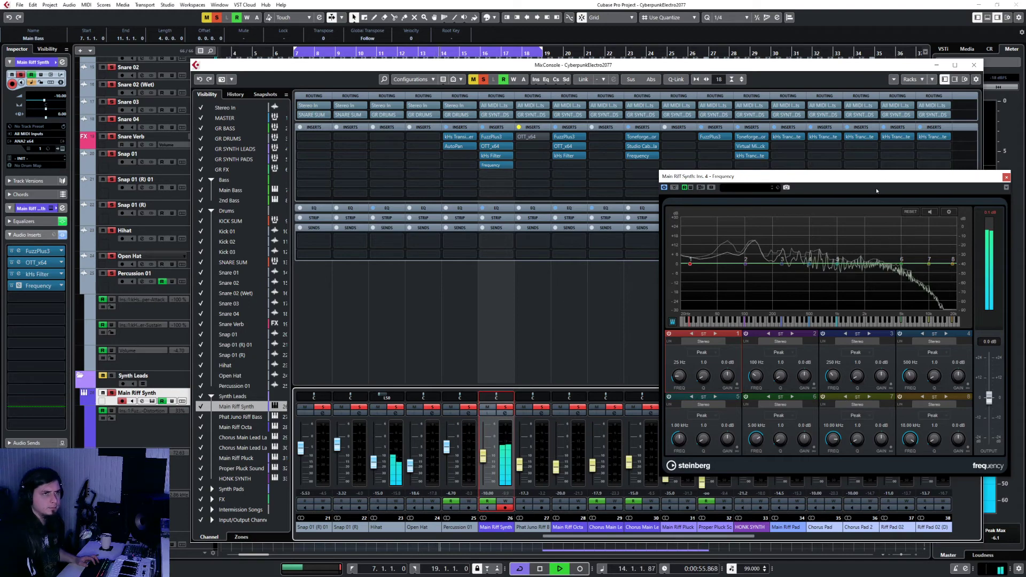
pyautogui.moveTo(874, 180); pyautogui.dragTo(569, 163)
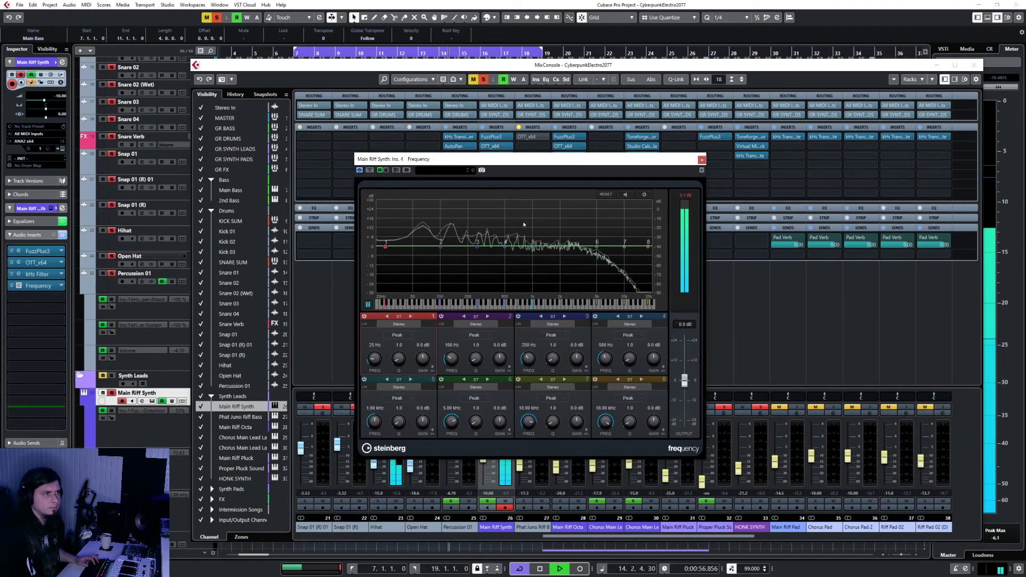
pyautogui.click(397, 335)
pyautogui.click(403, 362)
pyautogui.moveTo(375, 358); pyautogui.dragTo(383, 356)
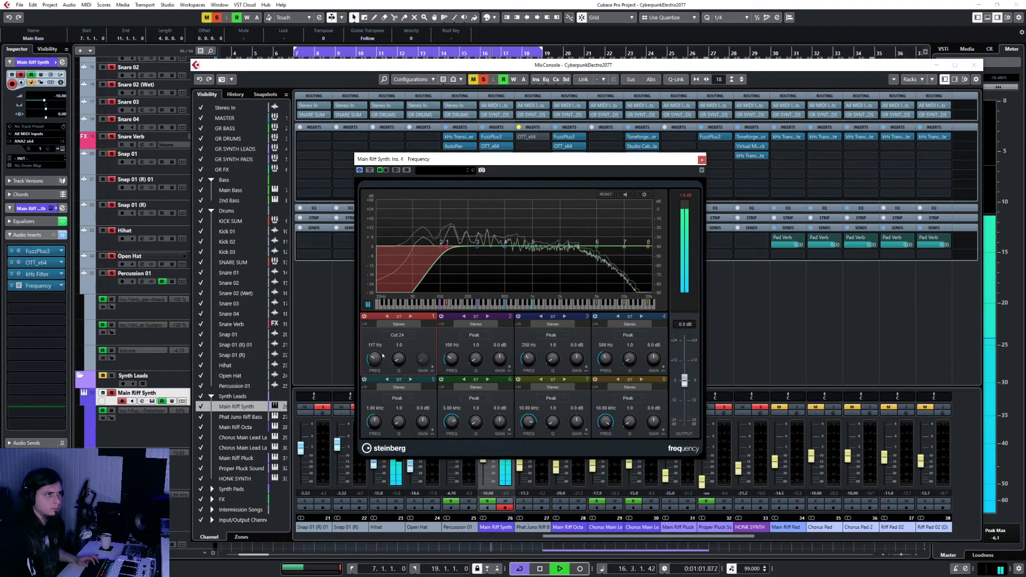
pyautogui.click(397, 335)
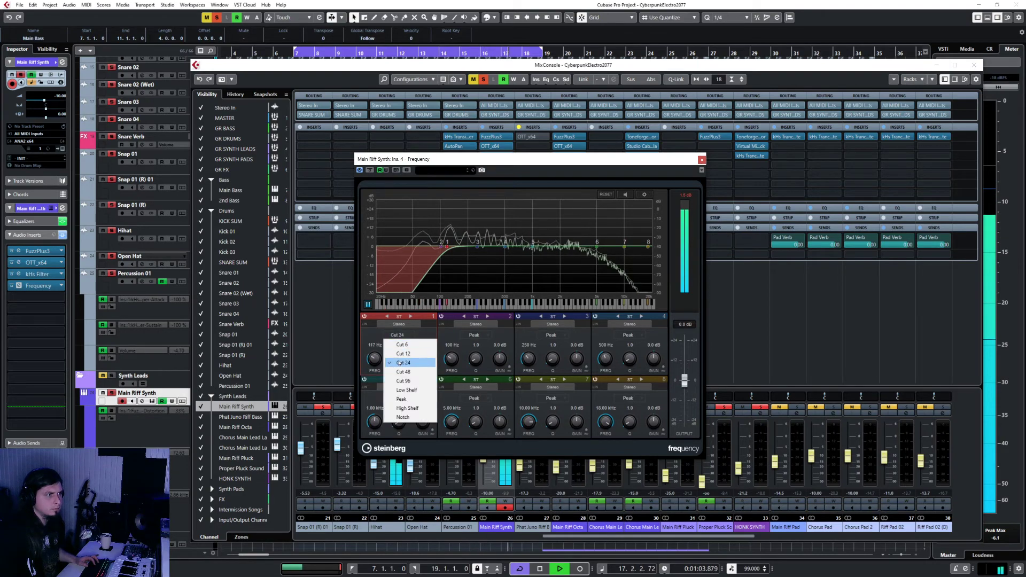
pyautogui.click(398, 354)
pyautogui.moveTo(375, 360); pyautogui.dragTo(377, 358)
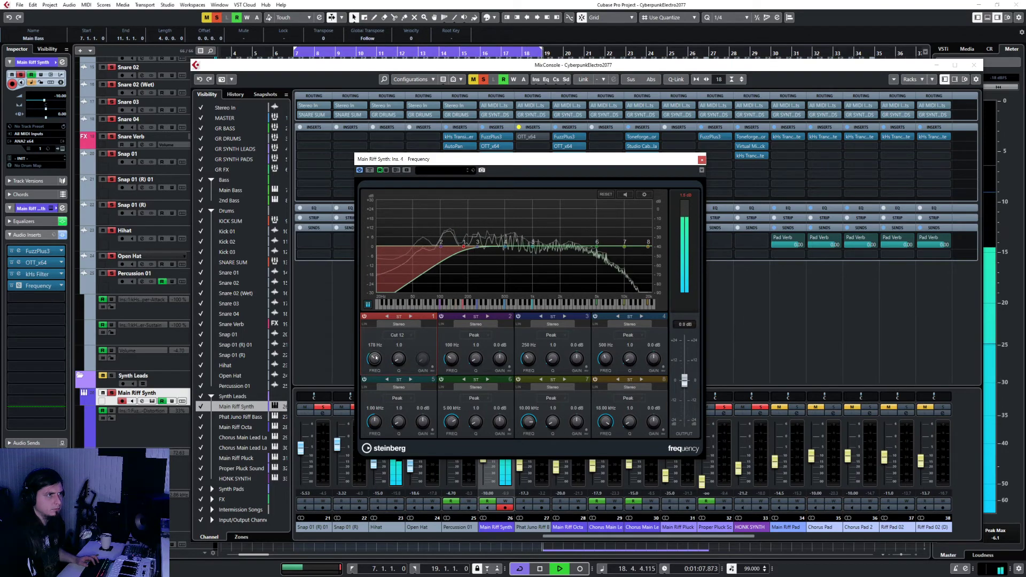
pyautogui.click(701, 160)
pyautogui.press('space')
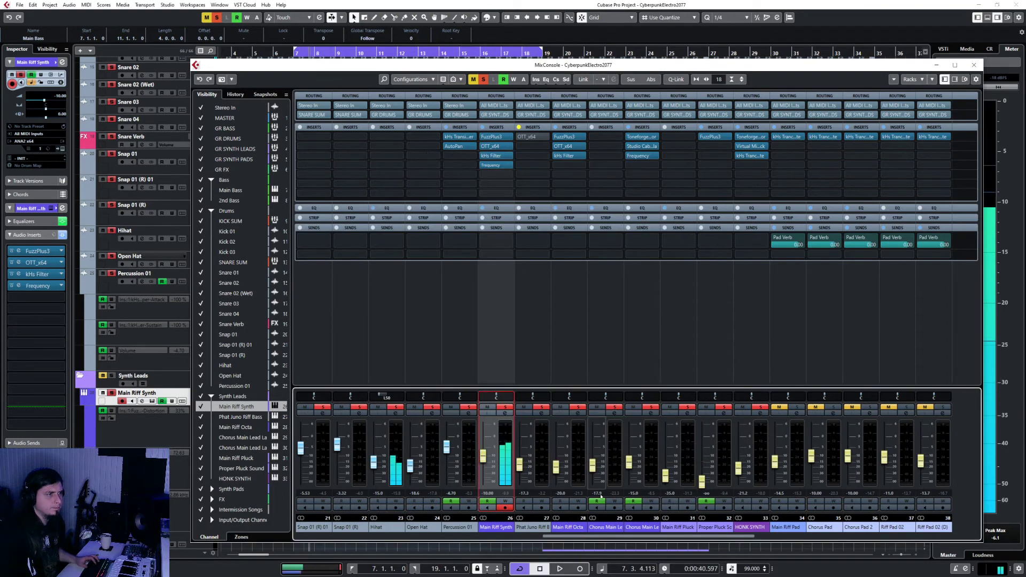
# Copy the GR BASS Compressor to the sixth insert slot of GR SYNTH LEADS
pyautogui.moveTo(566, 536); pyautogui.dragTo(278, 539)
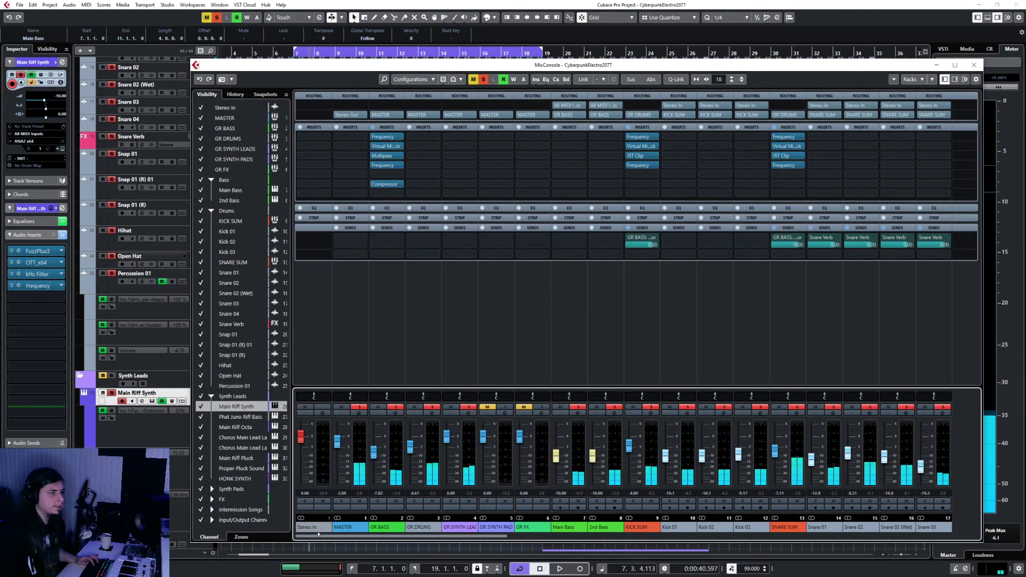
pyautogui.click(463, 180)
pyautogui.write('comp')
pyautogui.press('Escape')
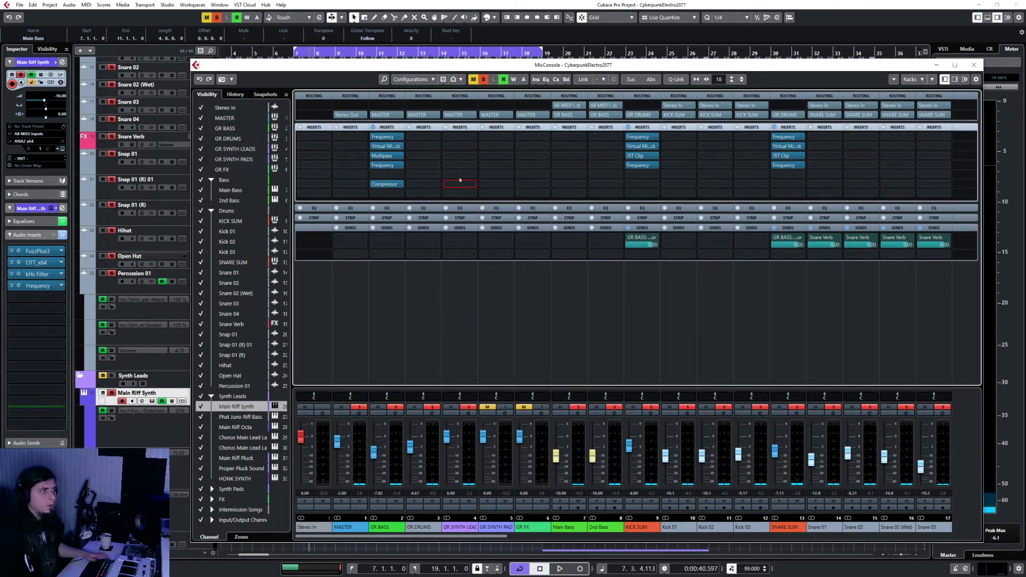
pyautogui.moveTo(385, 184); pyautogui.dragTo(469, 188)
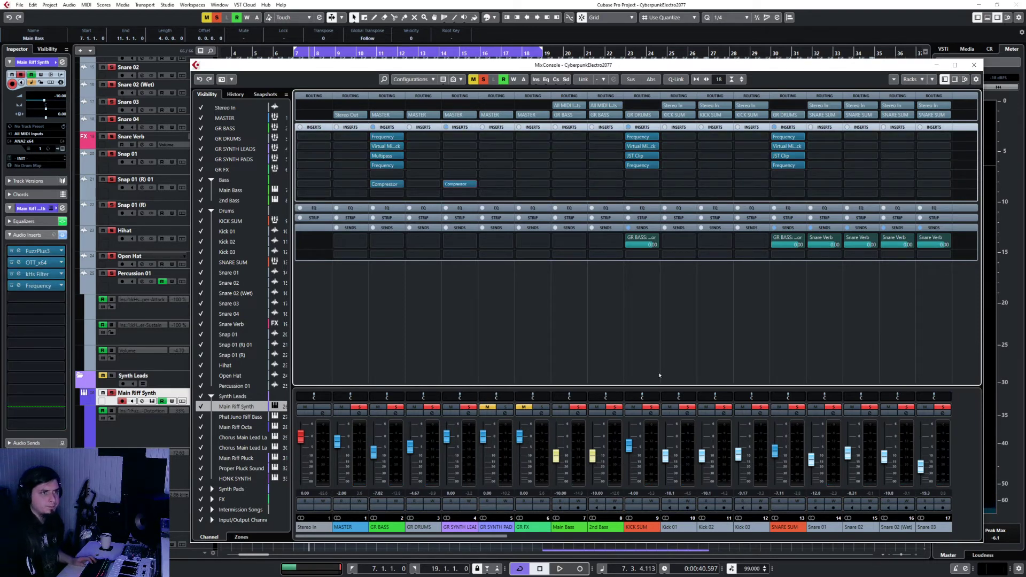
# Add active sends from KICK SUM and SNARE SUM to the GR SYNTH LEADS Compressor side-chain
pyautogui.click(649, 256)
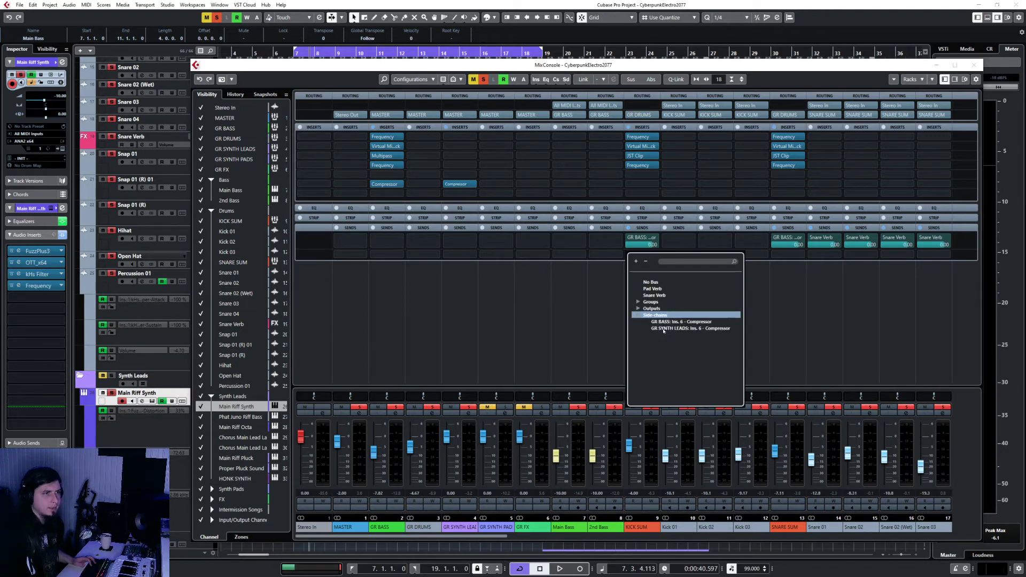
pyautogui.click(663, 329)
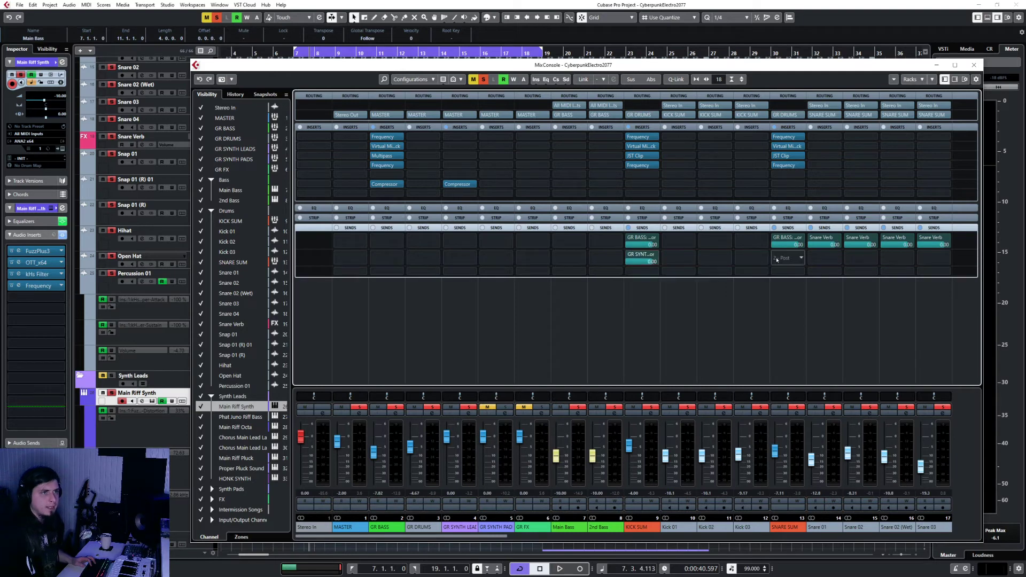
pyautogui.click(800, 256)
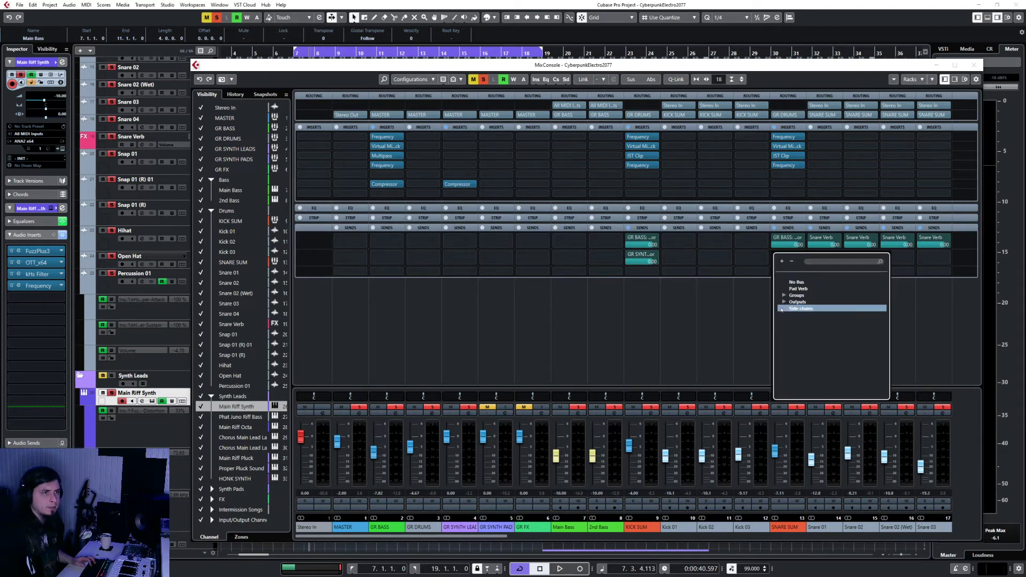
pyautogui.click(812, 322)
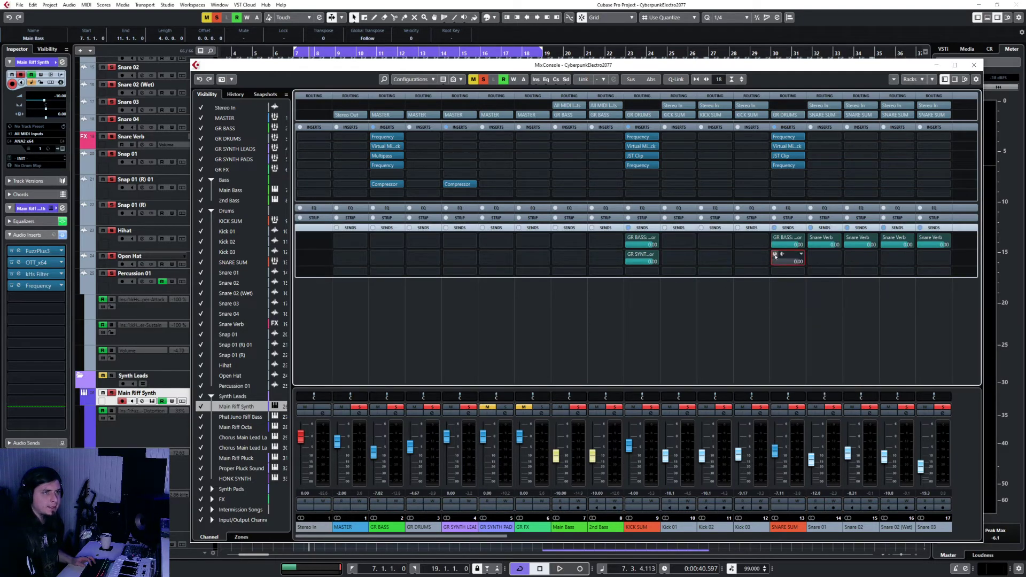
# Set the GR SYNTH LEADS Compressor to threshold -23.6 dB, release 149 ms and ratio 2.00:1 during playback, and close the mixer
pyautogui.click(453, 184)
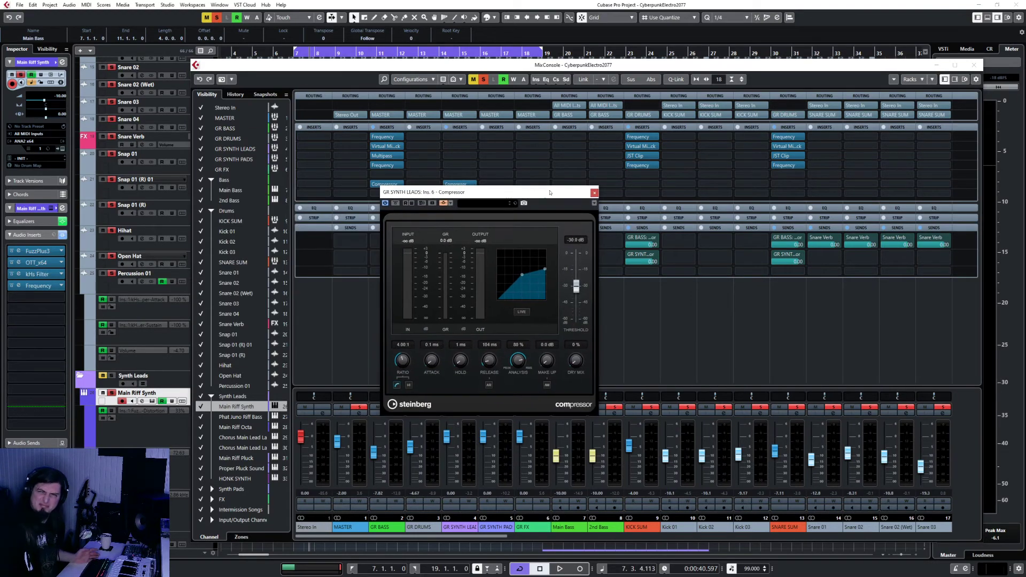
pyautogui.press('space')
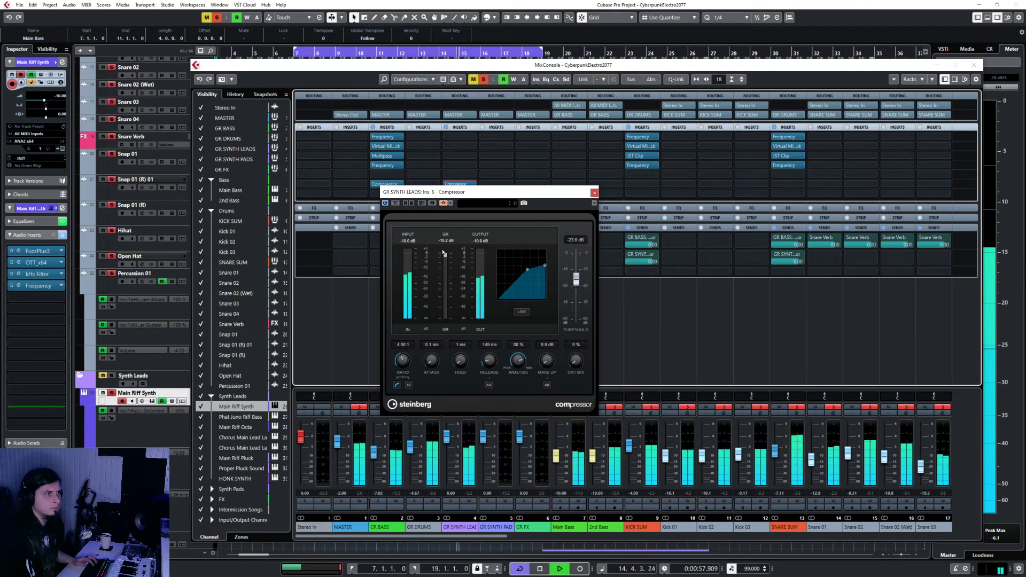
pyautogui.click(412, 346)
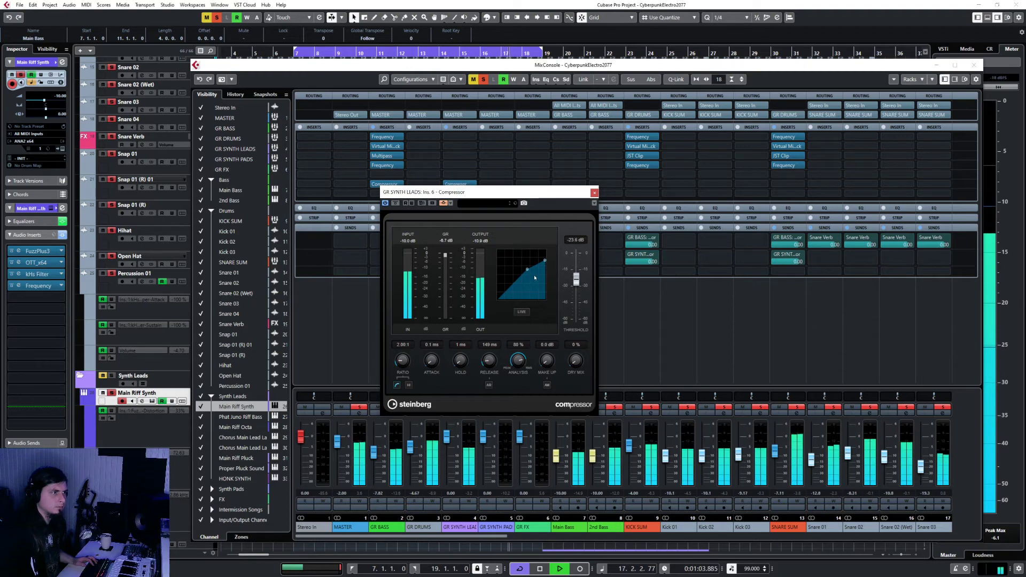
pyautogui.click(594, 194)
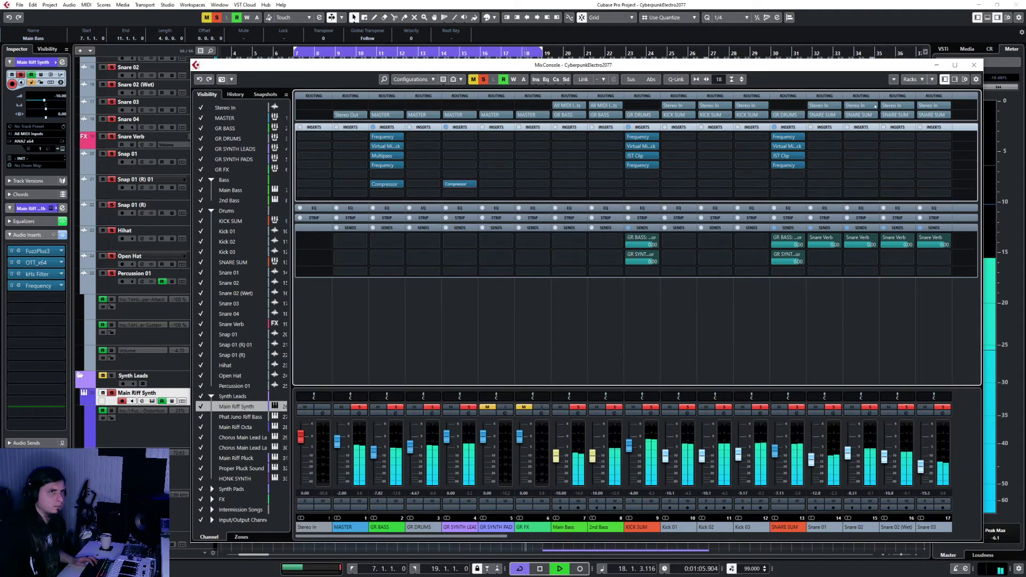
pyautogui.press('F3')
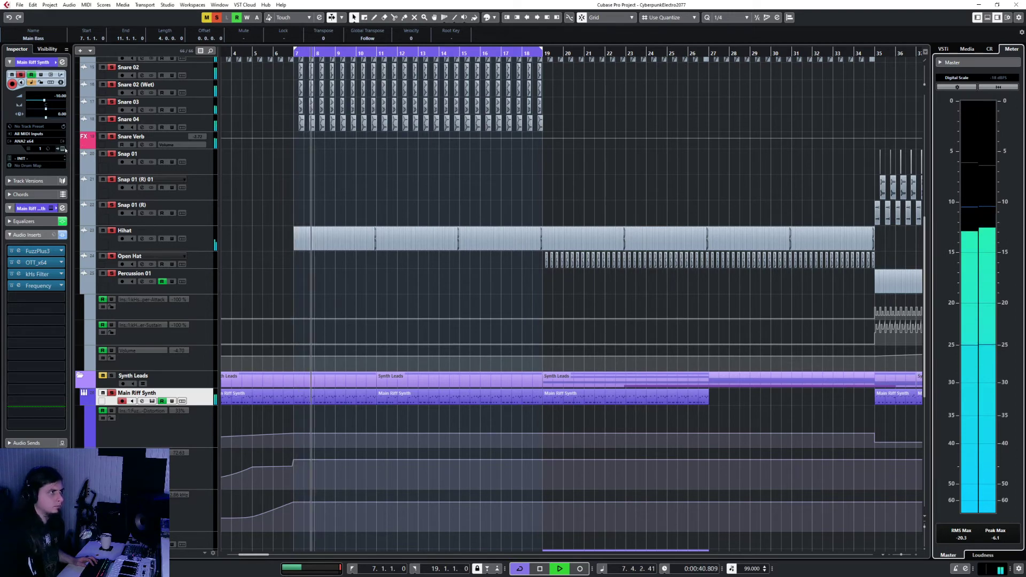
# Examine the sound of Main Riff Synth's ANA2 instrument and stop playback
pyautogui.press('space')
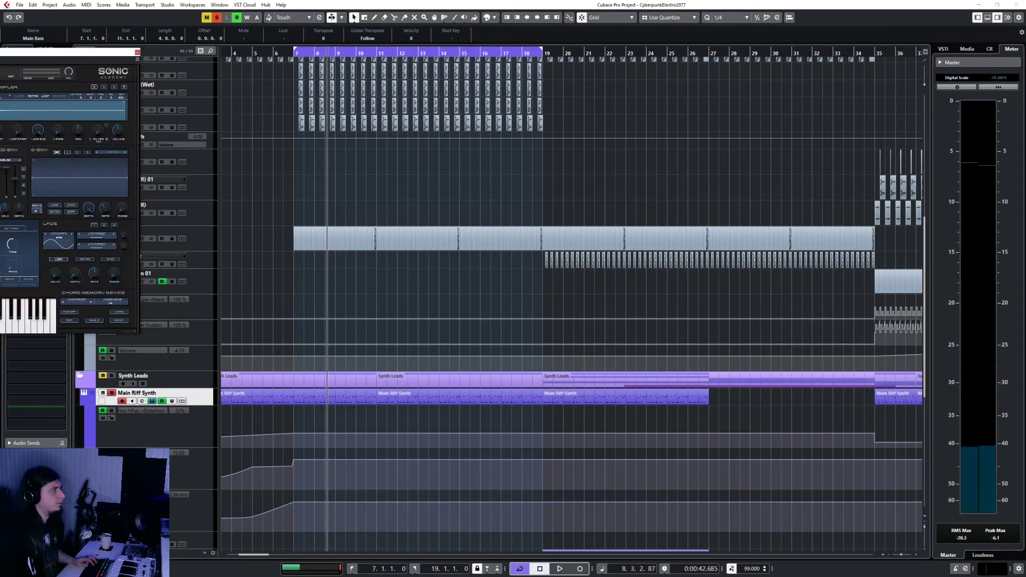
pyautogui.moveTo(69, 52); pyautogui.dragTo(0, 53)
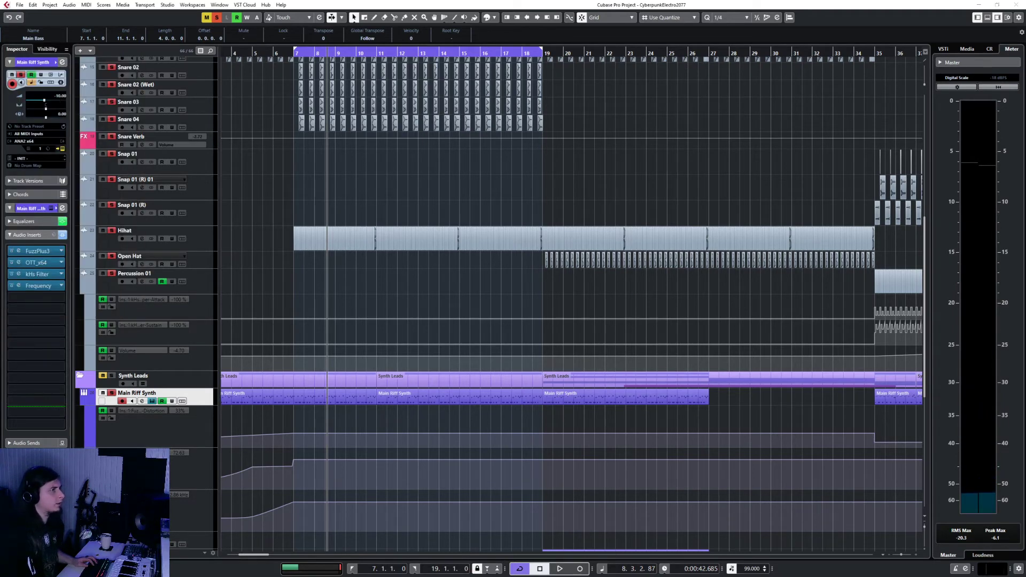
pyautogui.press('space')
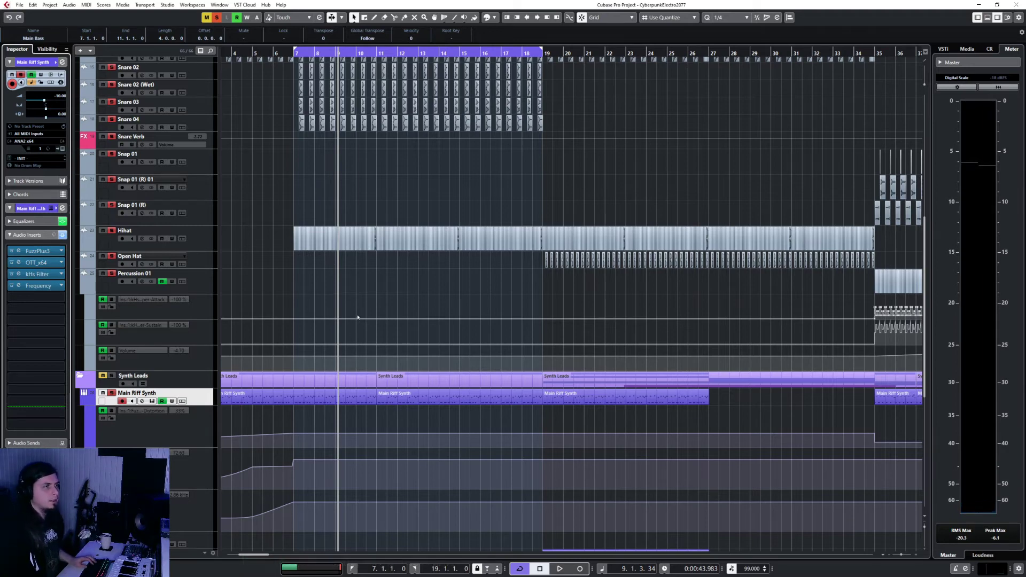
# In Main Riff Synth's Frequency EQ, dip band 3 by 5 dB at 201 Hz and band 4 by 6 dB at 375 Hz, both with Q 4.9
pyautogui.scroll(2, 363, 285)
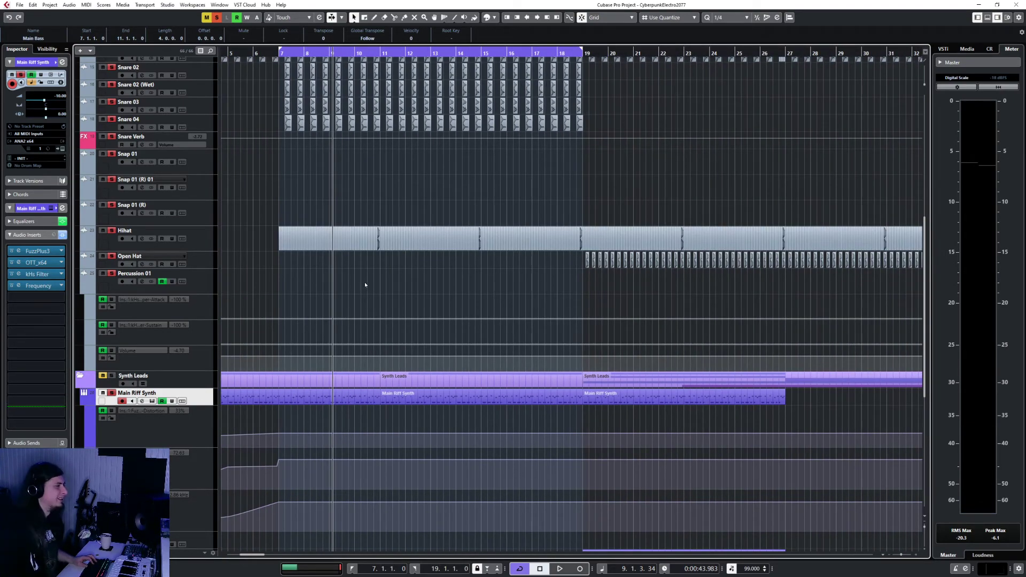
pyautogui.scroll(-5, 364, 243)
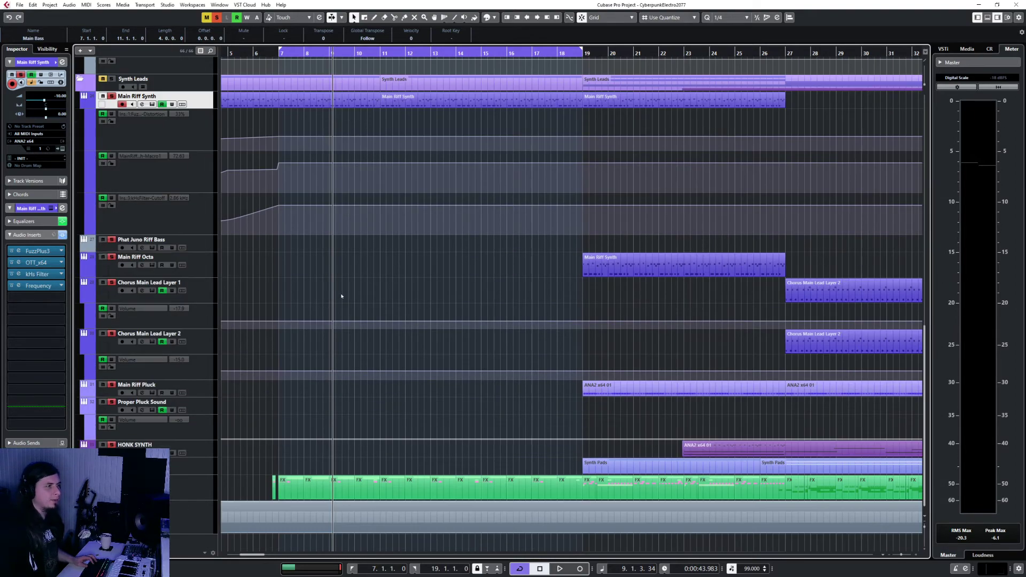
pyautogui.click(20, 286)
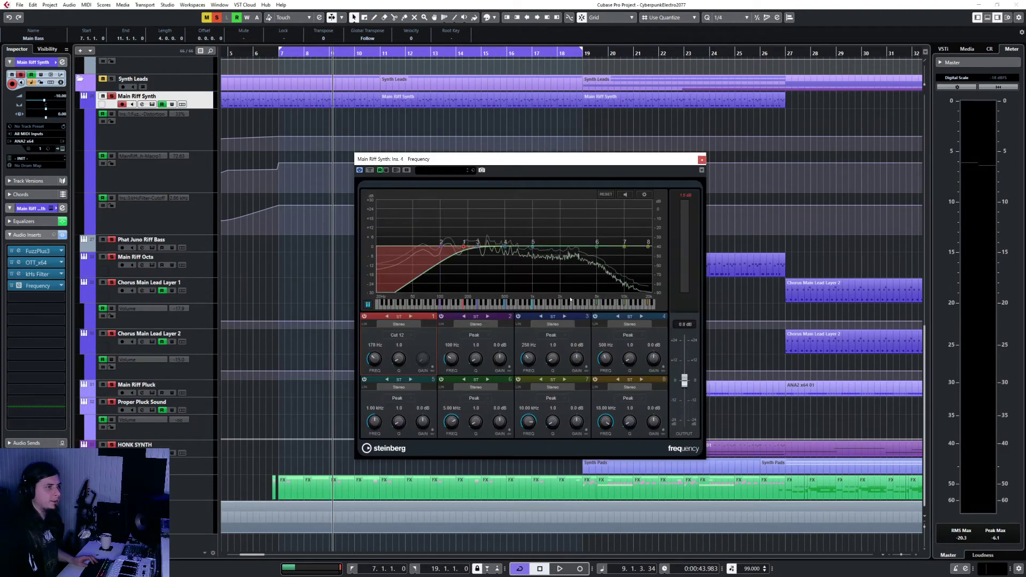
pyautogui.moveTo(479, 249); pyautogui.dragTo(478, 252)
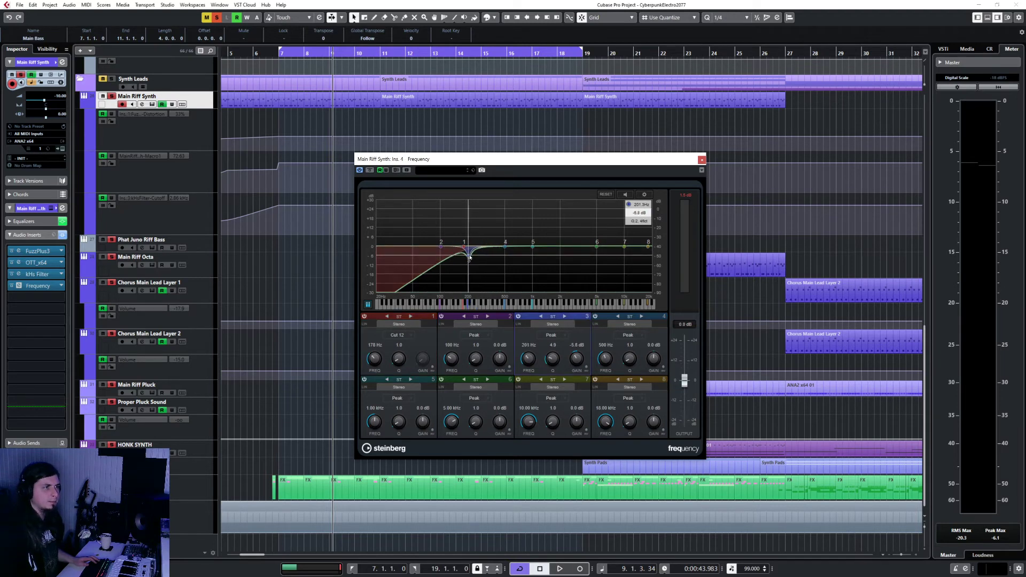
pyautogui.press('space')
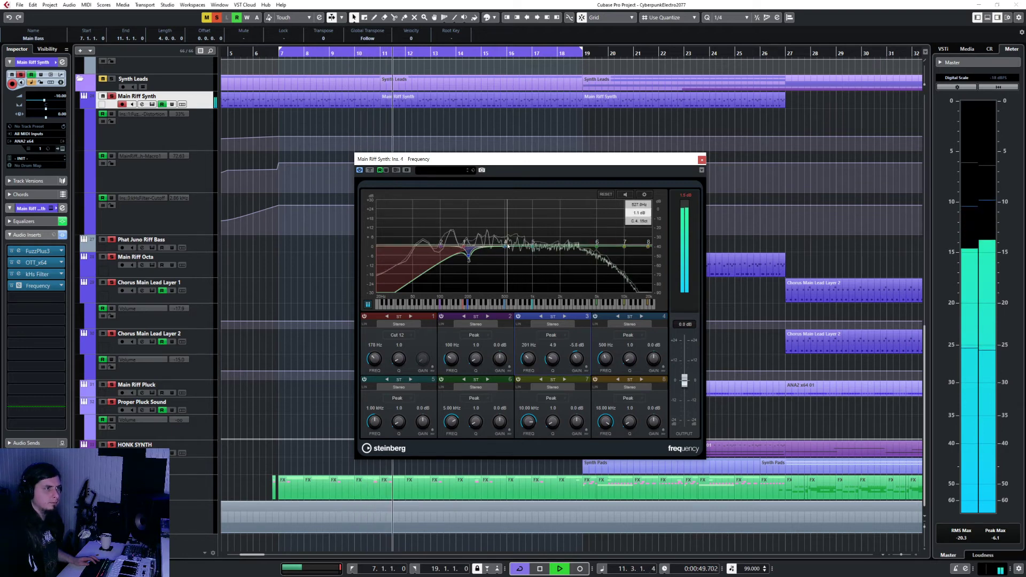
pyautogui.moveTo(504, 246)
pyautogui.mouseDown()
pyautogui.moveTo(503, 231)
pyautogui.moveTo(504, 262)
pyautogui.moveTo(631, 261)
pyautogui.moveTo(494, 260)
pyautogui.mouseUp()
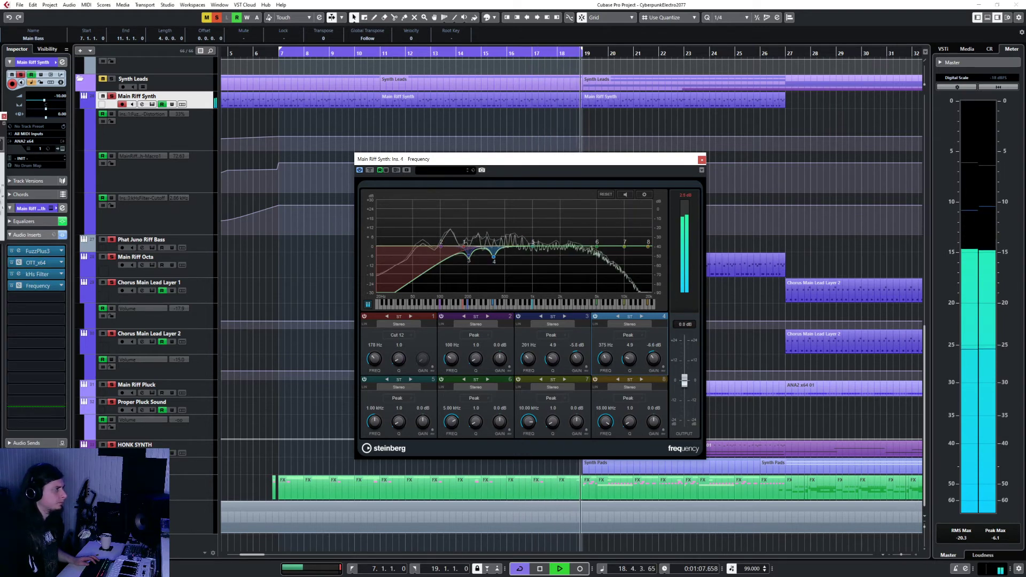
# Lower the OTT depth on Main Riff Synth, set its Frequency EQ output to -4.0 dB, and close both plug-ins
pyautogui.moveTo(0, 116); pyautogui.dragTo(278, 213)
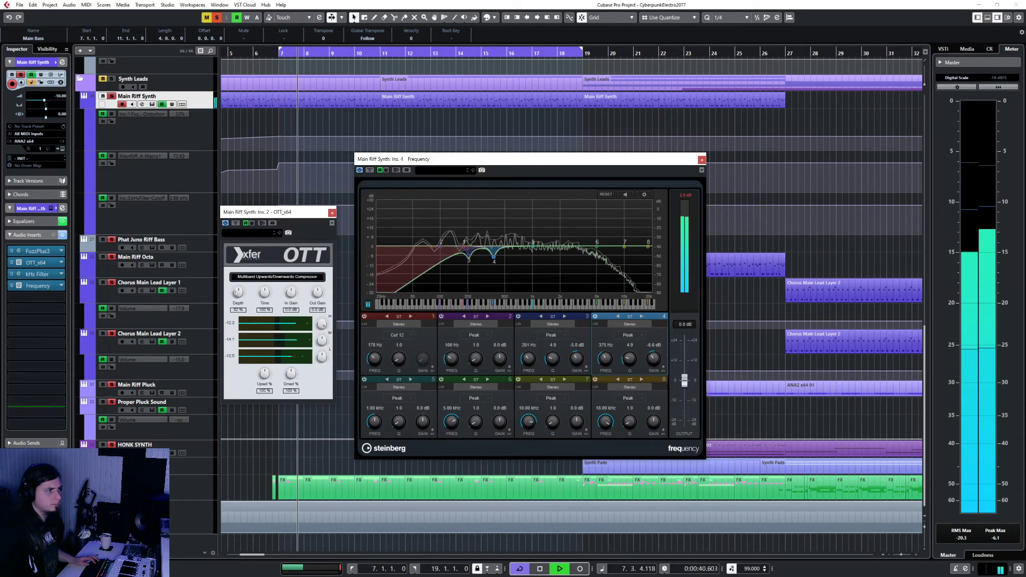
pyautogui.moveTo(235, 292); pyautogui.dragTo(235, 314)
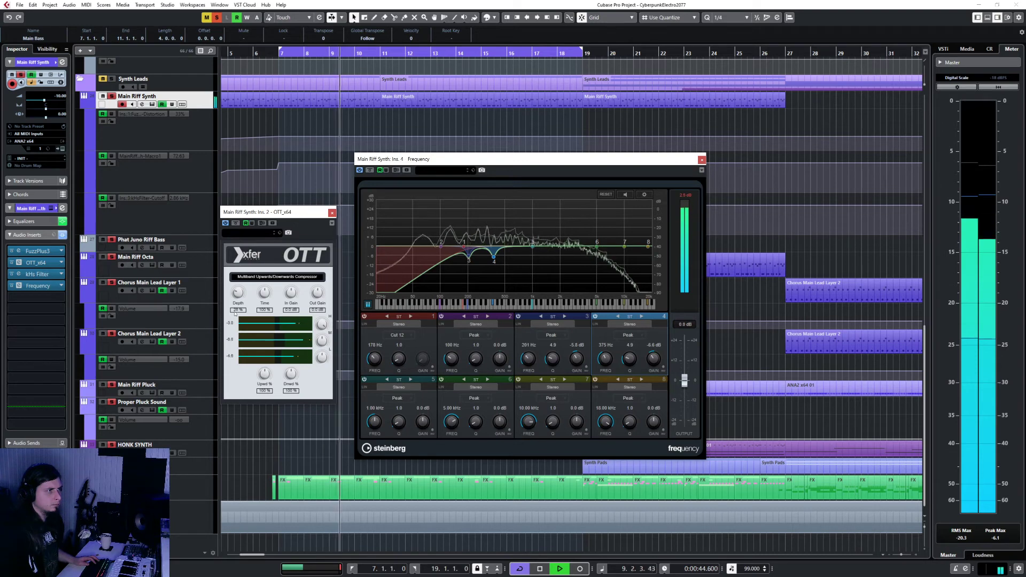
pyautogui.click(331, 213)
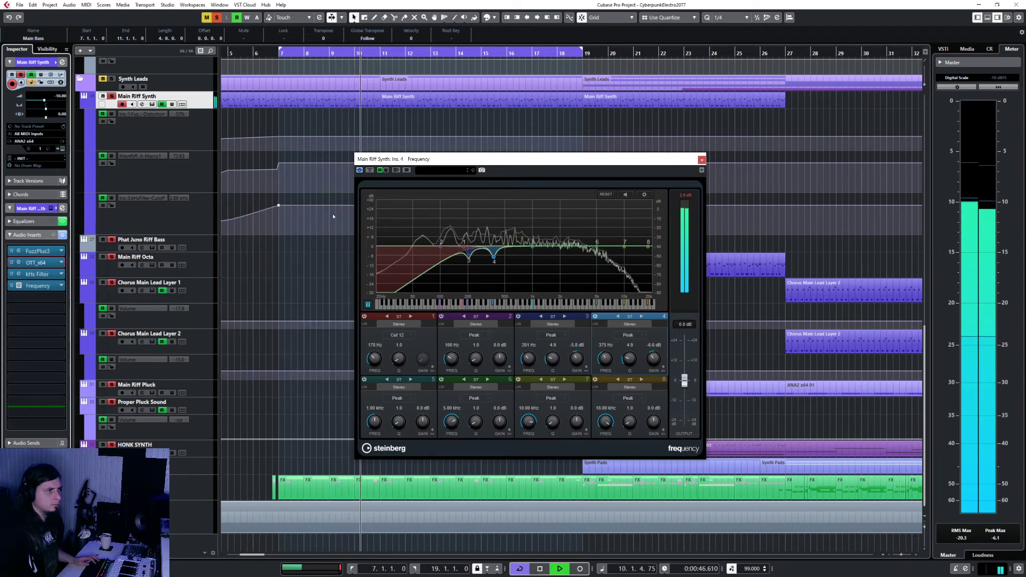
pyautogui.moveTo(684, 380); pyautogui.dragTo(687, 390)
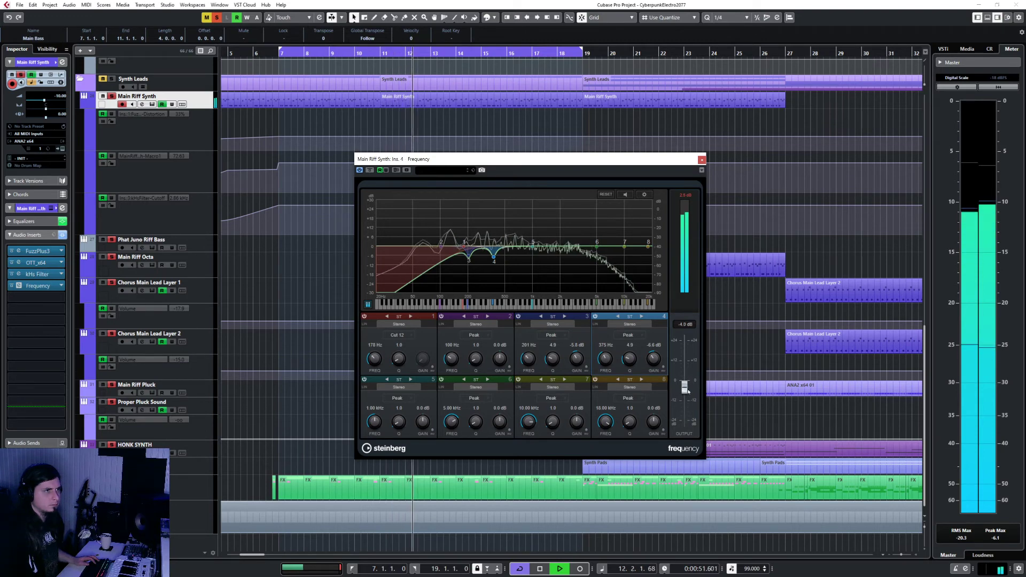
pyautogui.click(702, 159)
# Deactivate solo on all channels and restart playback just before bar 7 to hear the full mix
pyautogui.scroll(4, 353, 307)
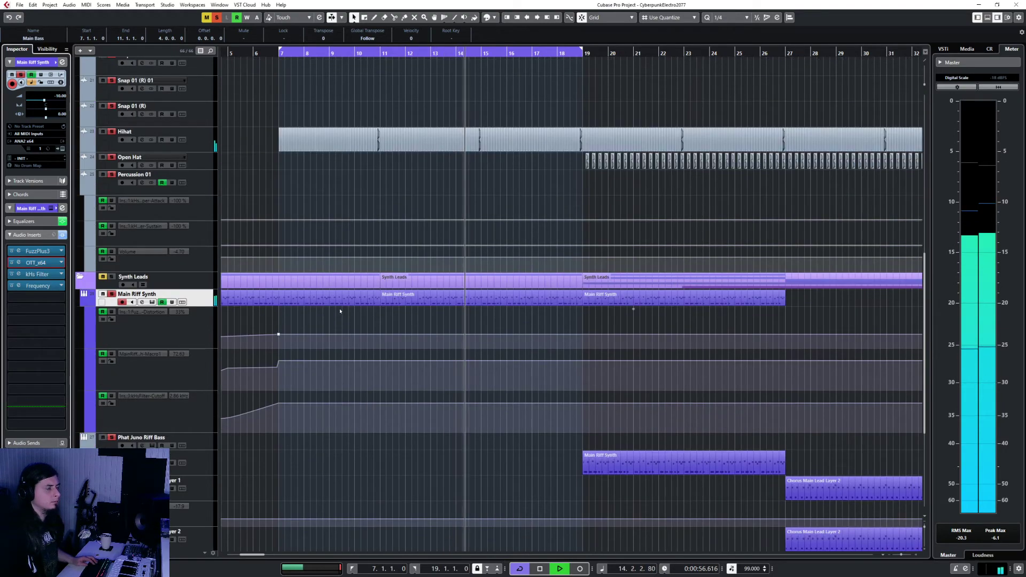
pyautogui.scroll(6, 209, 181)
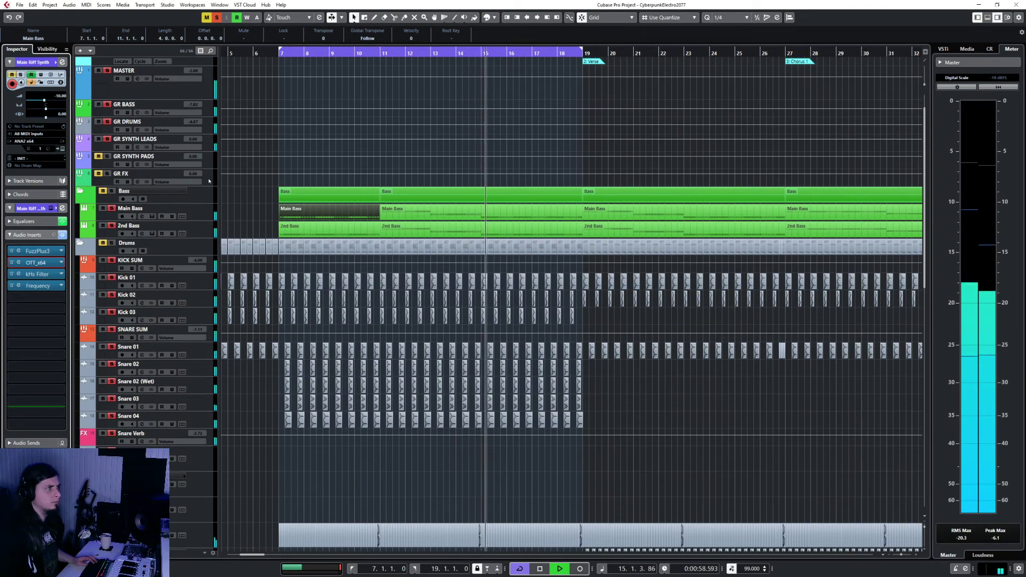
pyautogui.click(199, 215)
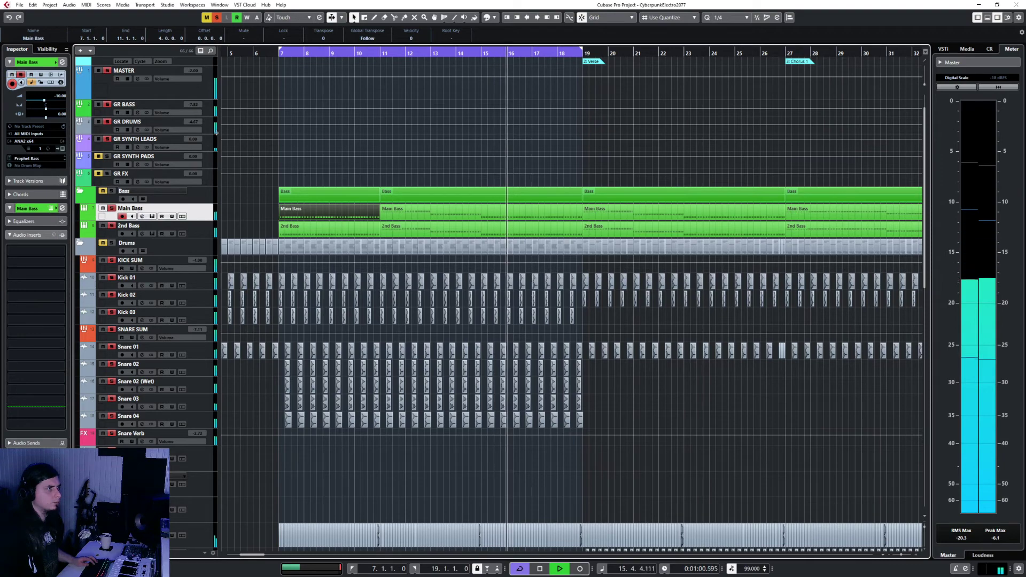
pyautogui.click(208, 89)
pyautogui.scroll(1, 208, 134)
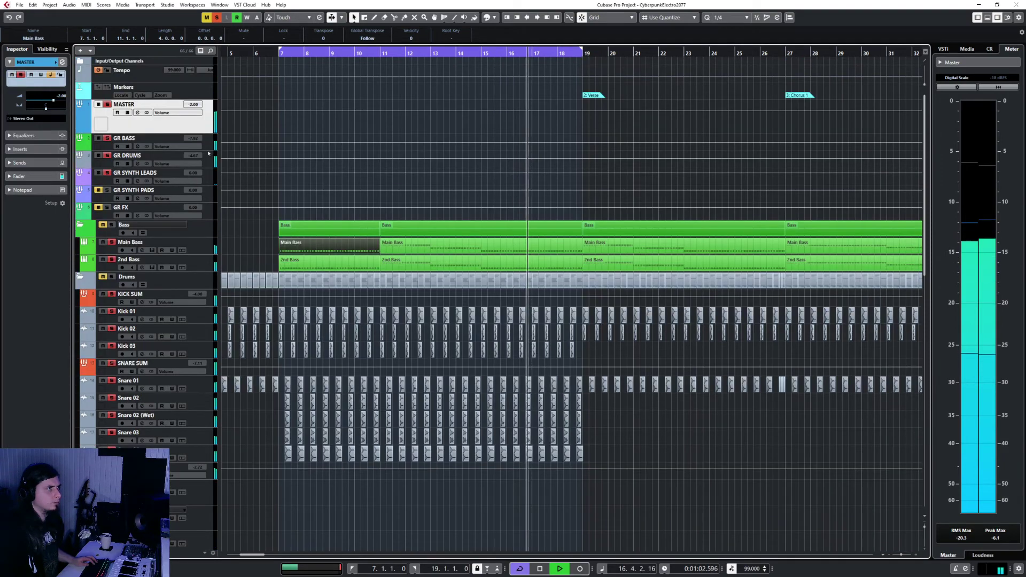
pyautogui.click(217, 18)
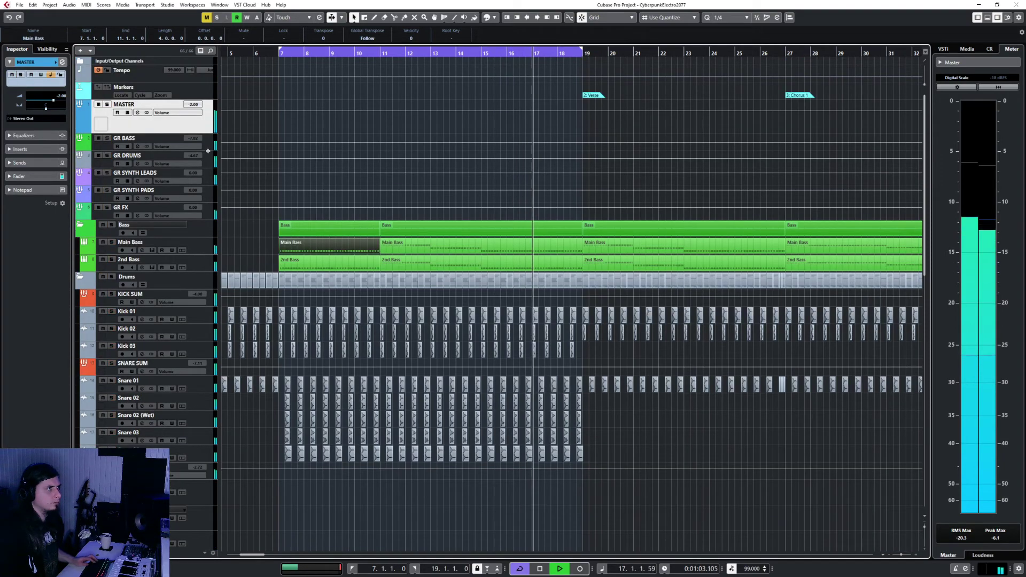
pyautogui.click(269, 53)
# Reopen Main Riff Synth's Frequency EQ, stop playback and return the playback position to bar 6
pyautogui.scroll(-15, 310, 419)
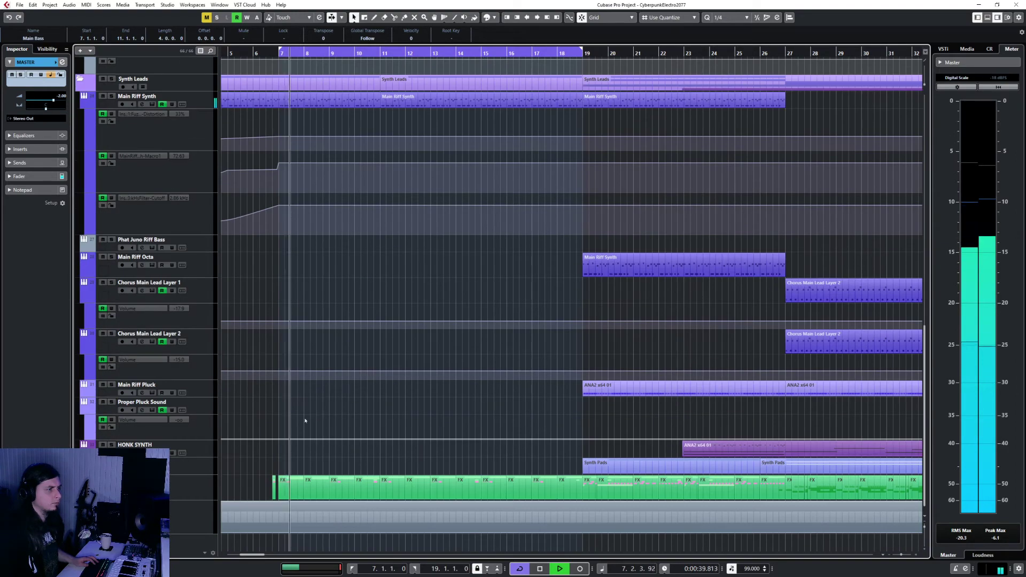
pyautogui.scroll(-15, 309, 412)
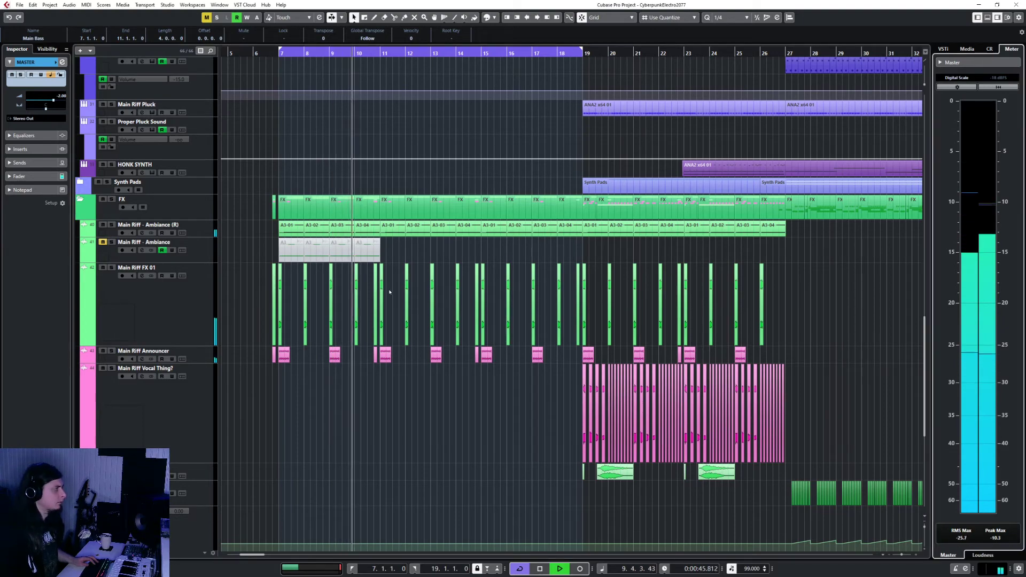
pyautogui.scroll(20, 358, 366)
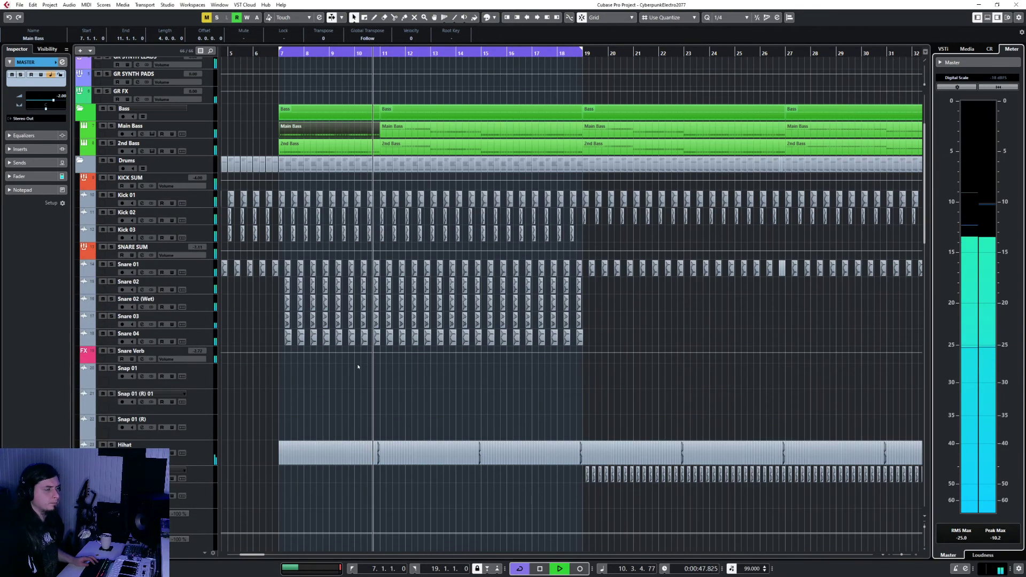
pyautogui.scroll(-20, 357, 366)
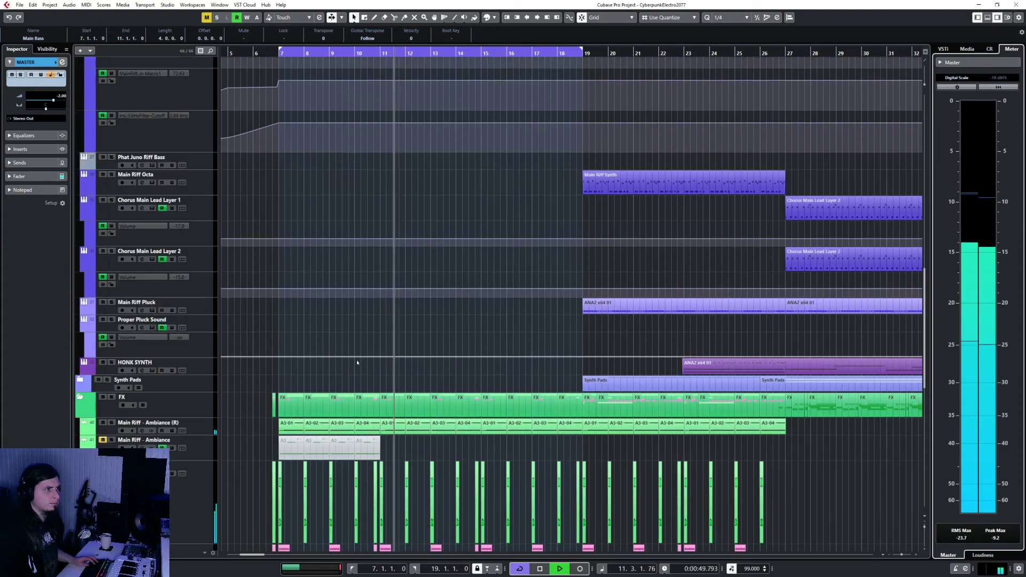
pyautogui.scroll(5, 357, 362)
pyautogui.click(200, 236)
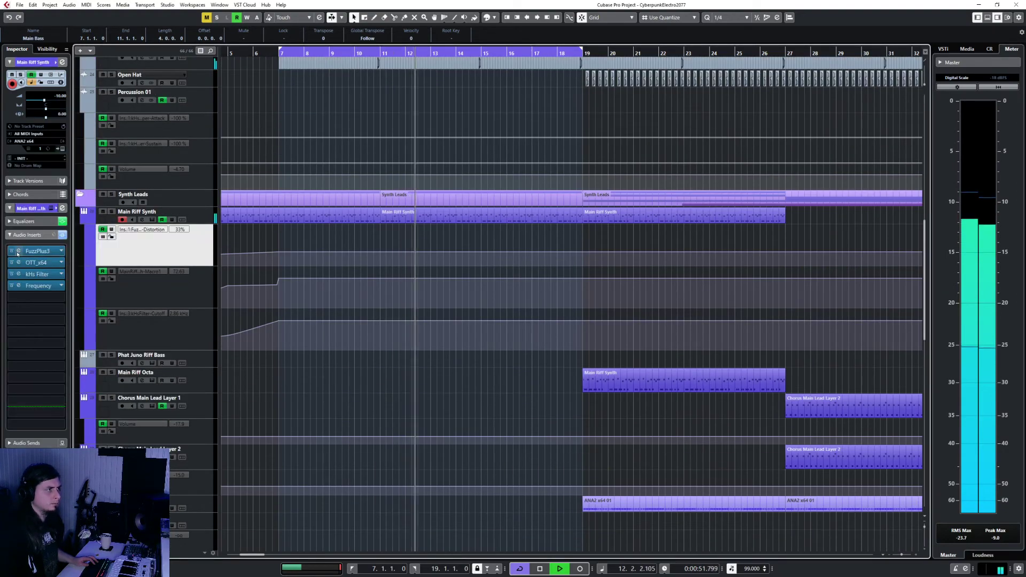
pyautogui.click(19, 286)
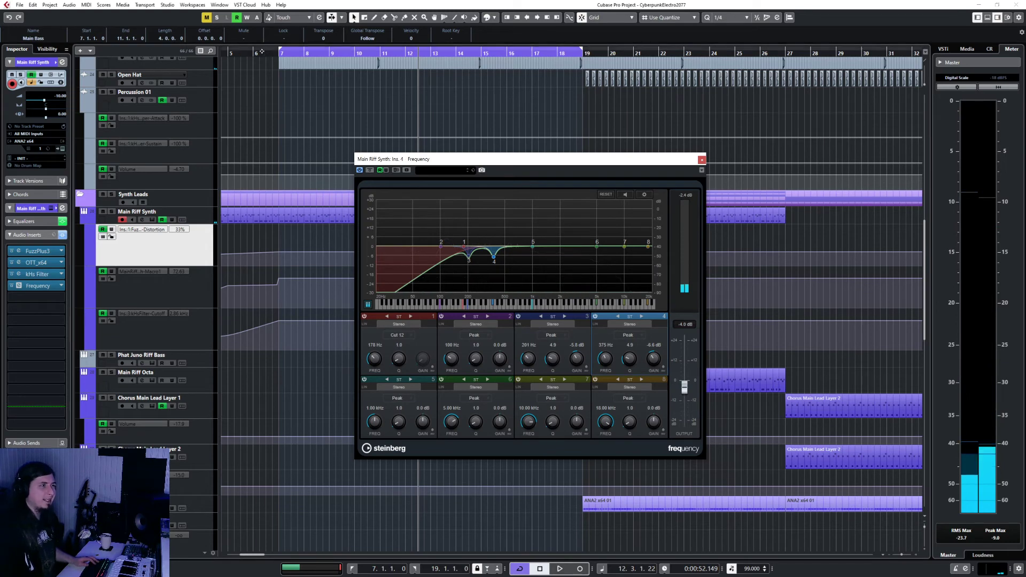
pyautogui.click(262, 51)
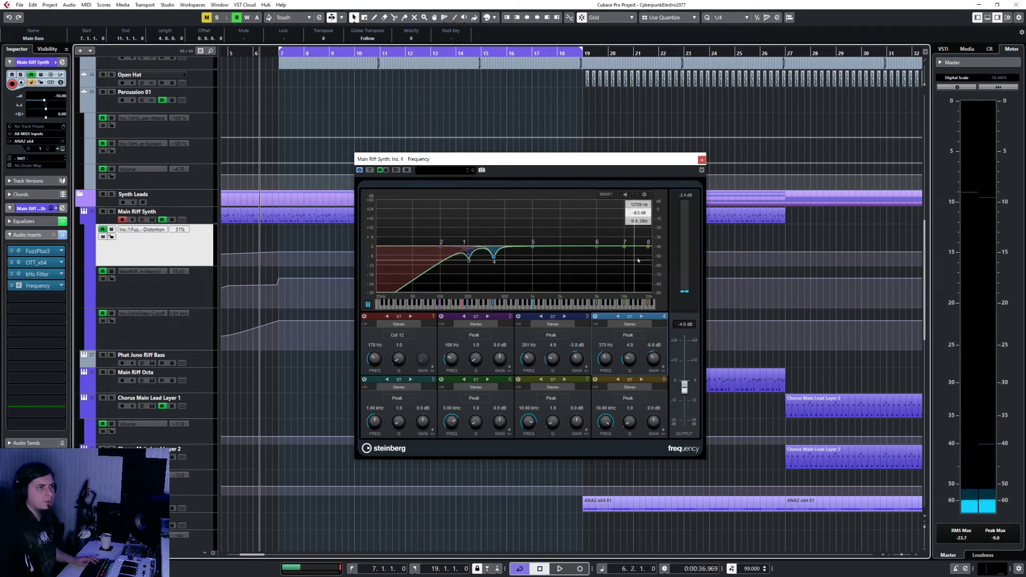
# In Main Riff Synth's Frequency EQ, set the band 8 filter to Cut 12 and the band 1 filter to Cut 24
pyautogui.click(628, 399)
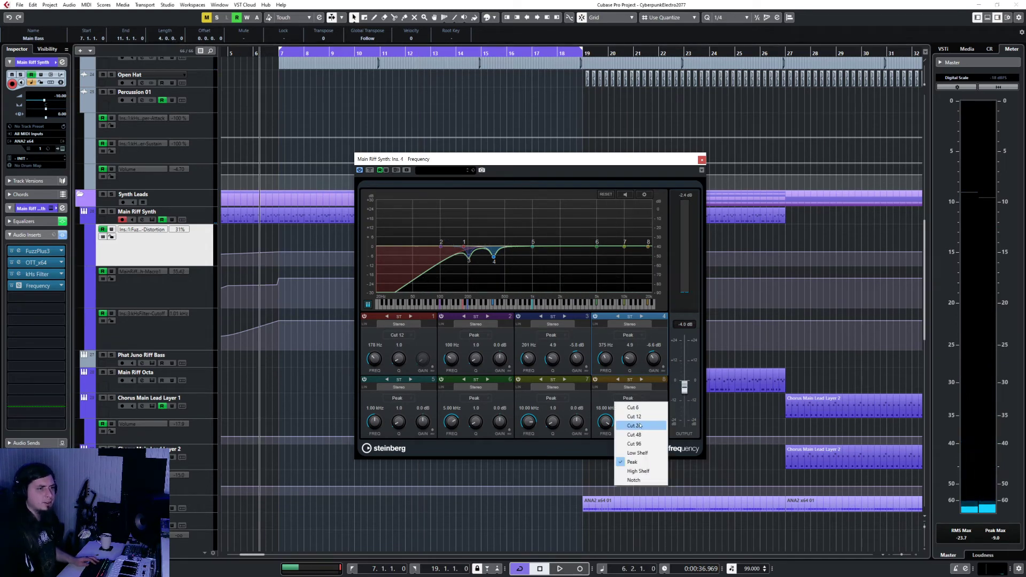
pyautogui.click(640, 425)
pyautogui.click(629, 399)
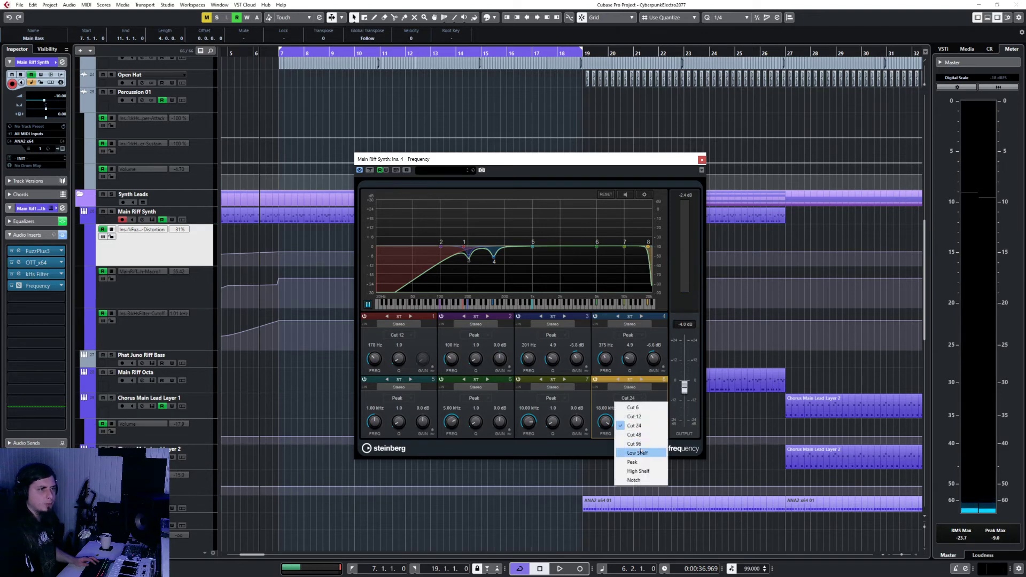
pyautogui.click(634, 417)
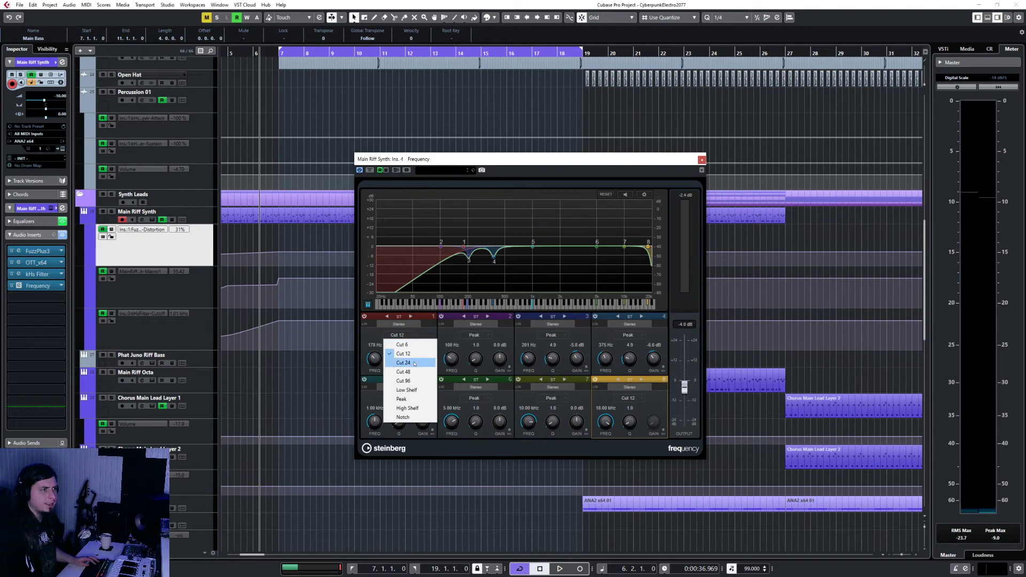
pyautogui.click(414, 363)
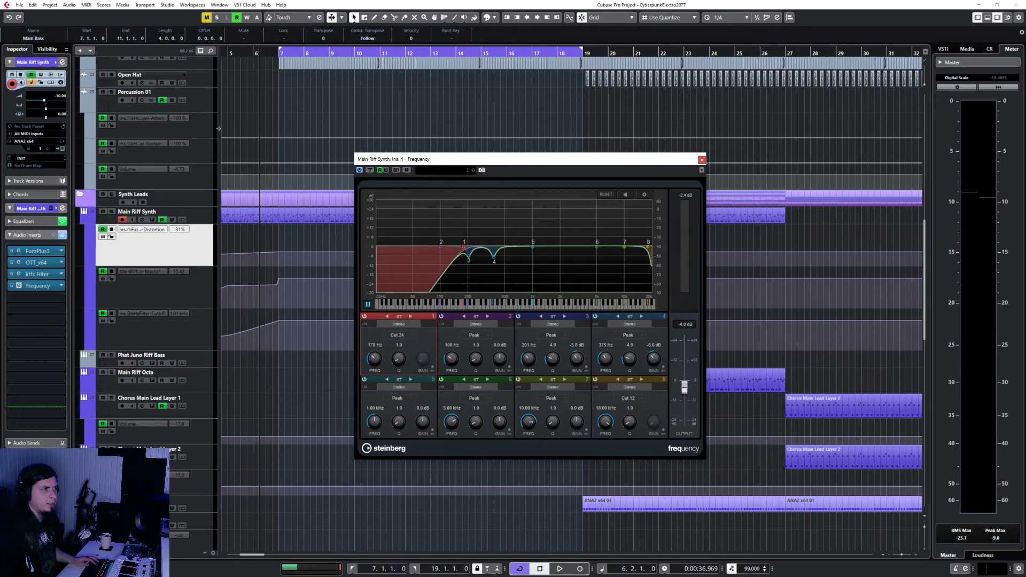
# During playback, dip EQ band 5 by about 4 dB near 626 Hz with Q 3.0, lower band 8's cut to 6 kHz, and close the EQ
pyautogui.press('space')
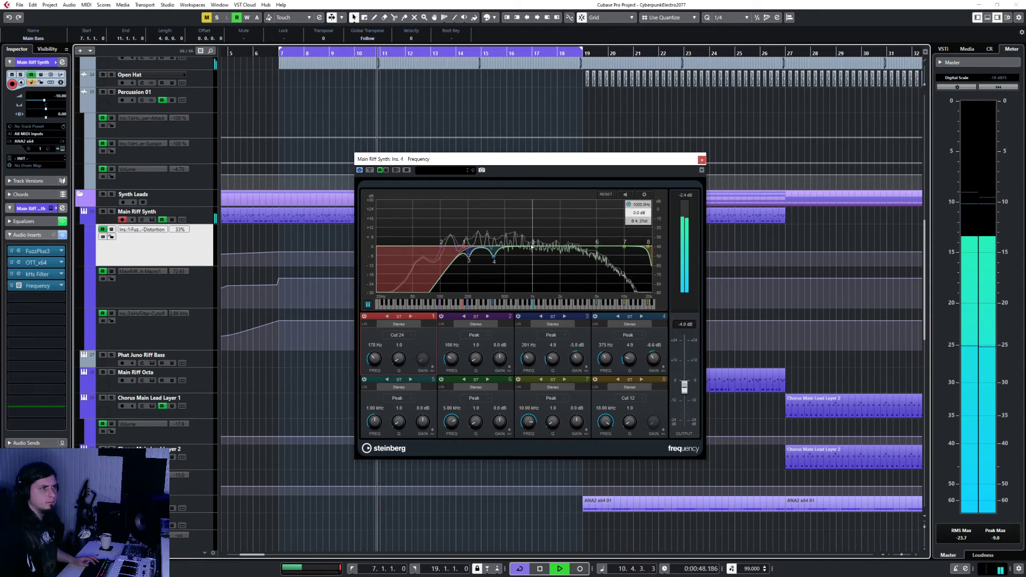
pyautogui.moveTo(532, 247); pyautogui.dragTo(529, 253)
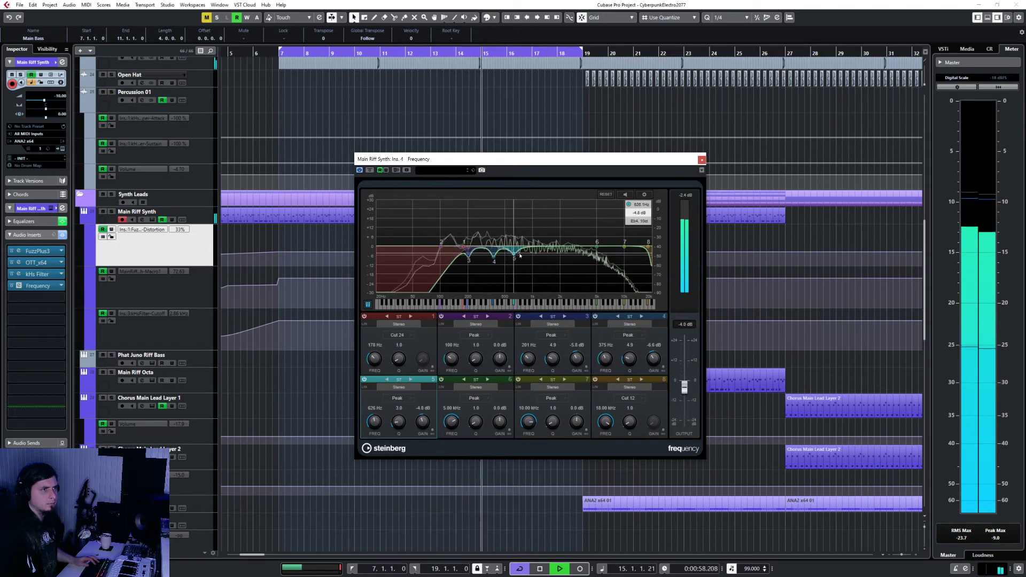
pyautogui.moveTo(650, 247); pyautogui.dragTo(631, 249)
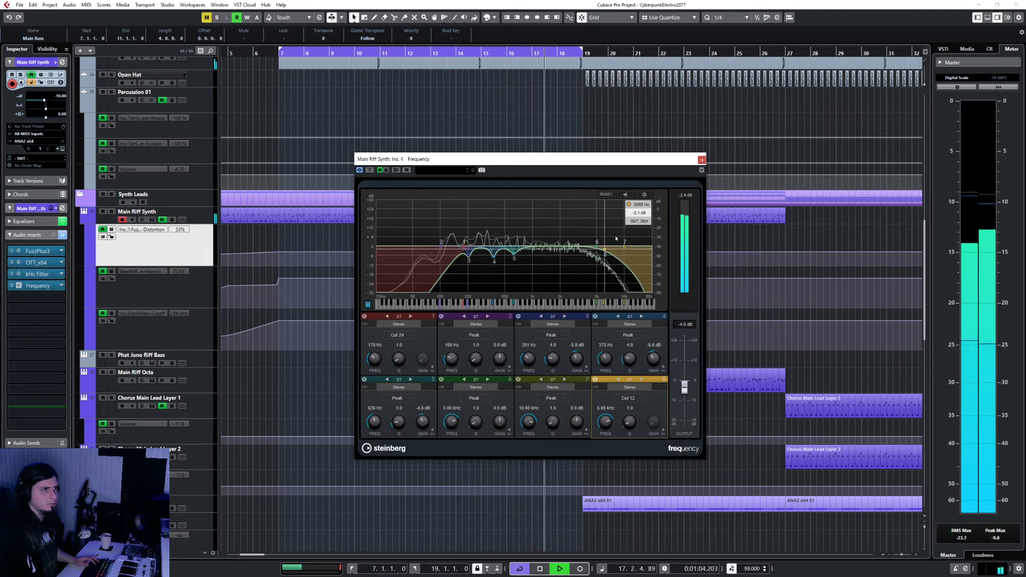
pyautogui.click(702, 159)
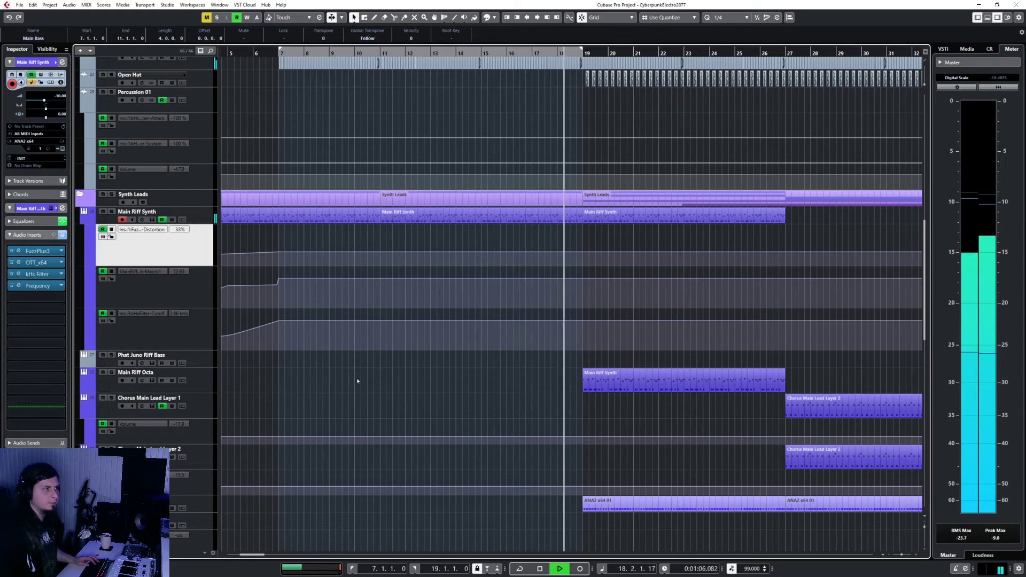
# Select the Main Riff Octa track and look over the wider arrangement while playback continues past bar 19
pyautogui.click(229, 383)
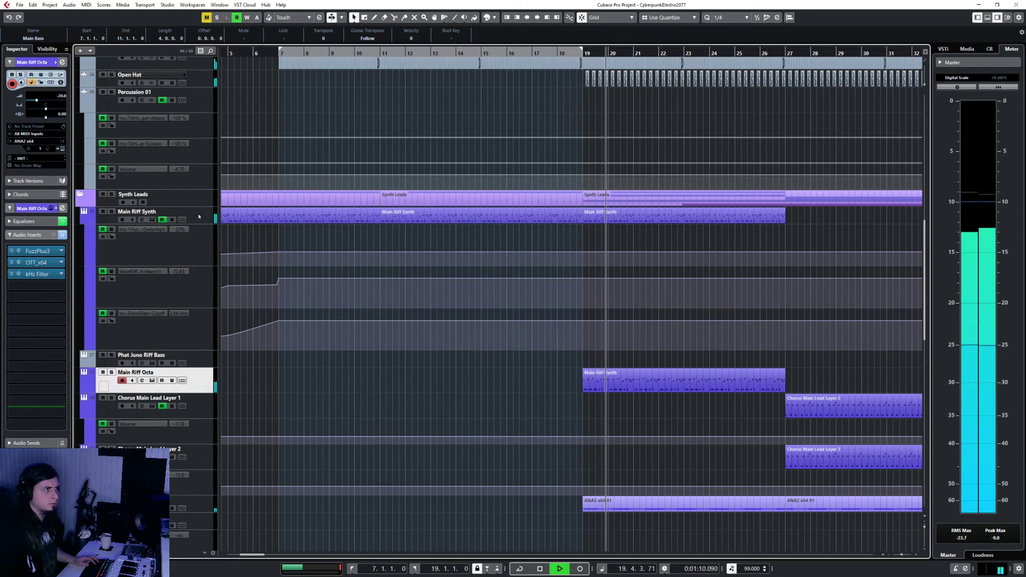
pyautogui.keyDown('ctrl'); pyautogui.scroll(-3, 510, 435); pyautogui.keyUp('ctrl')
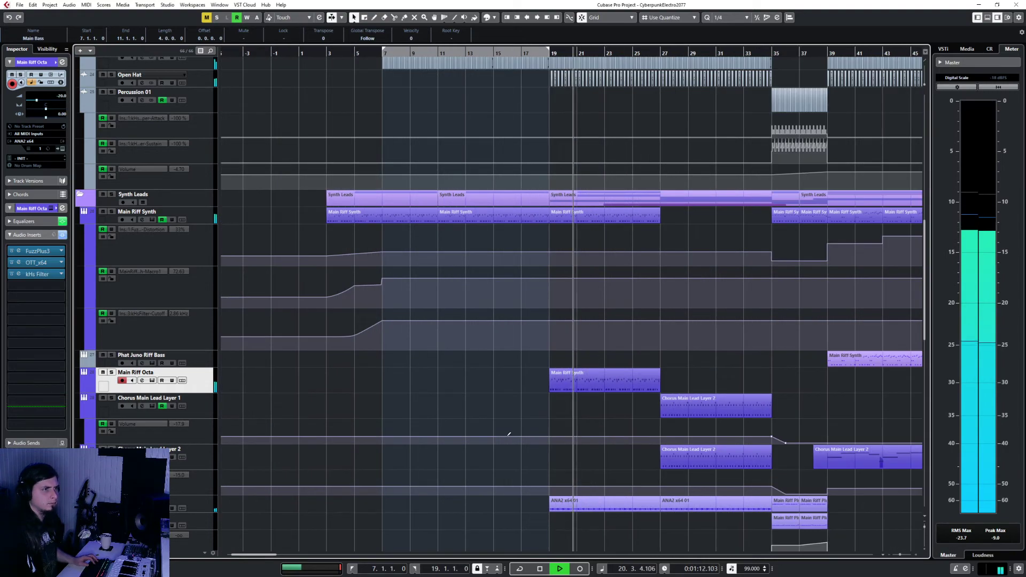
pyautogui.scroll(8, 508, 435)
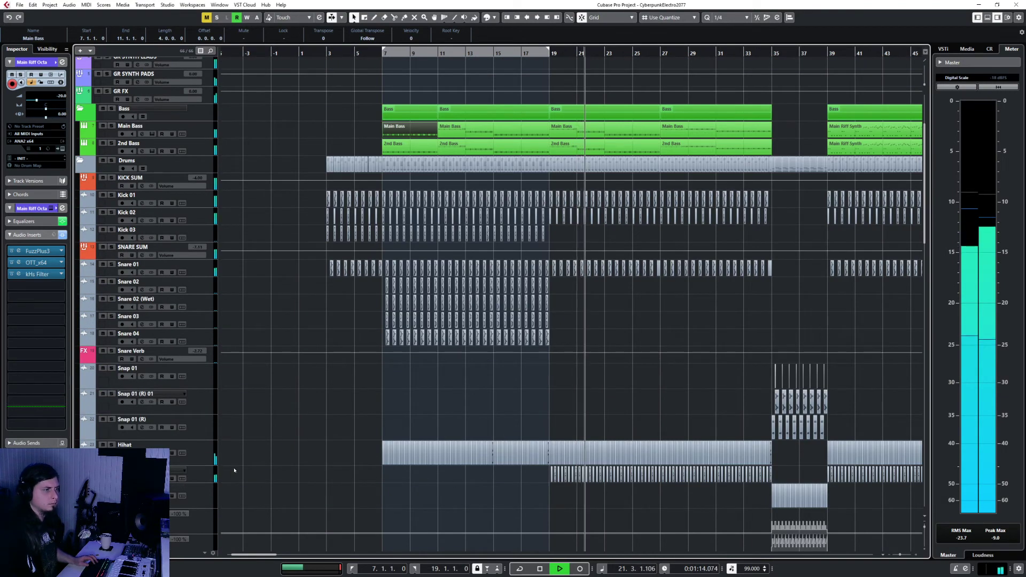
# Expand the Synth Pads folder and select the Main Riff Pad track
pyautogui.scroll(-10, 570, 395)
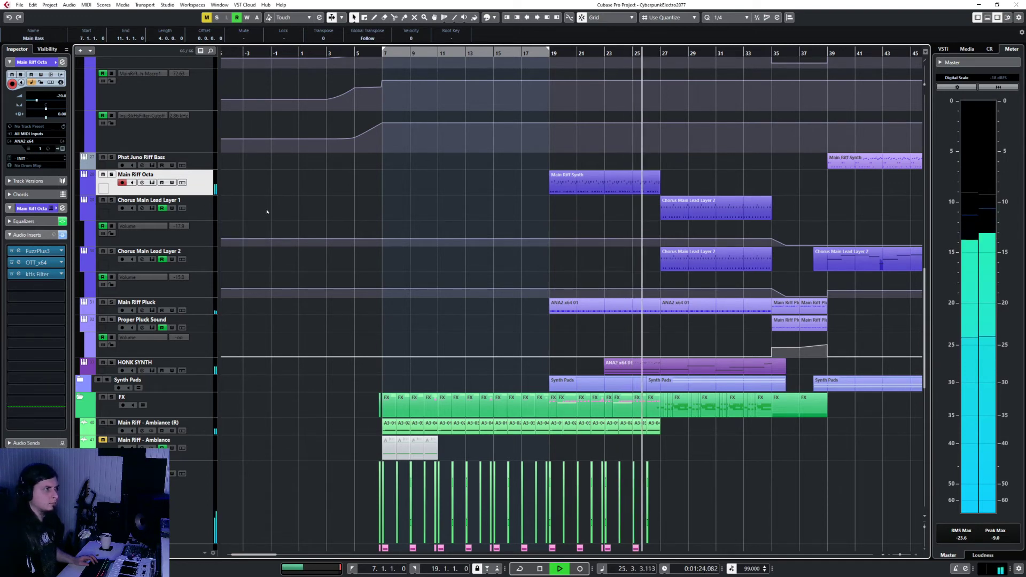
pyautogui.click(79, 379)
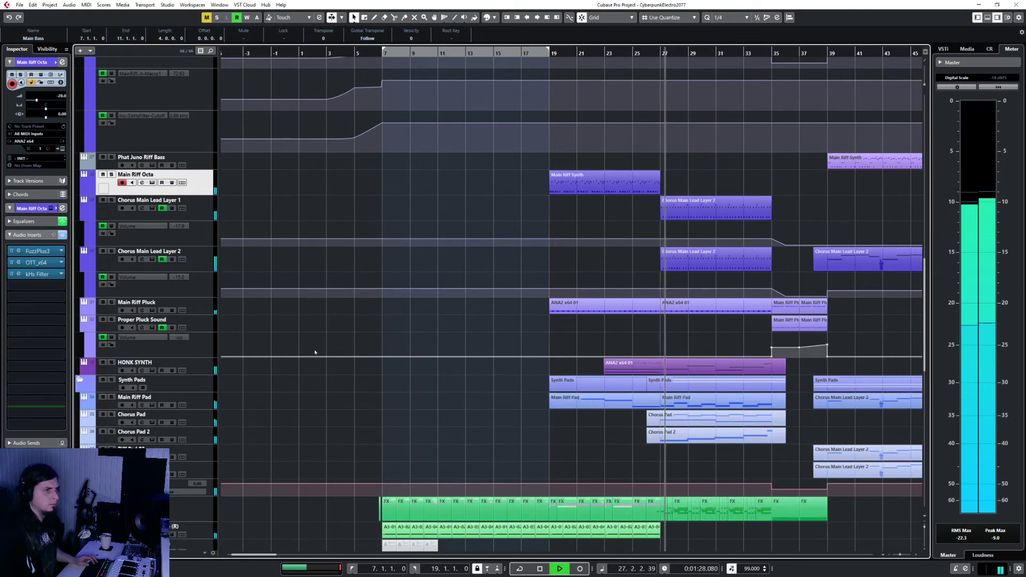
pyautogui.click(194, 398)
pyautogui.scroll(10, 347, 406)
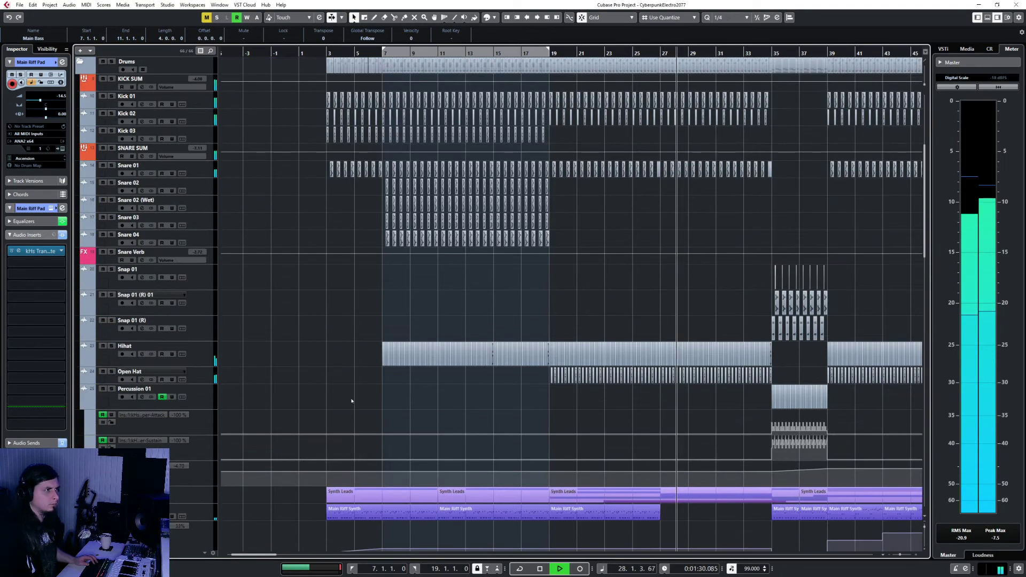
pyautogui.scroll(-10, 335, 382)
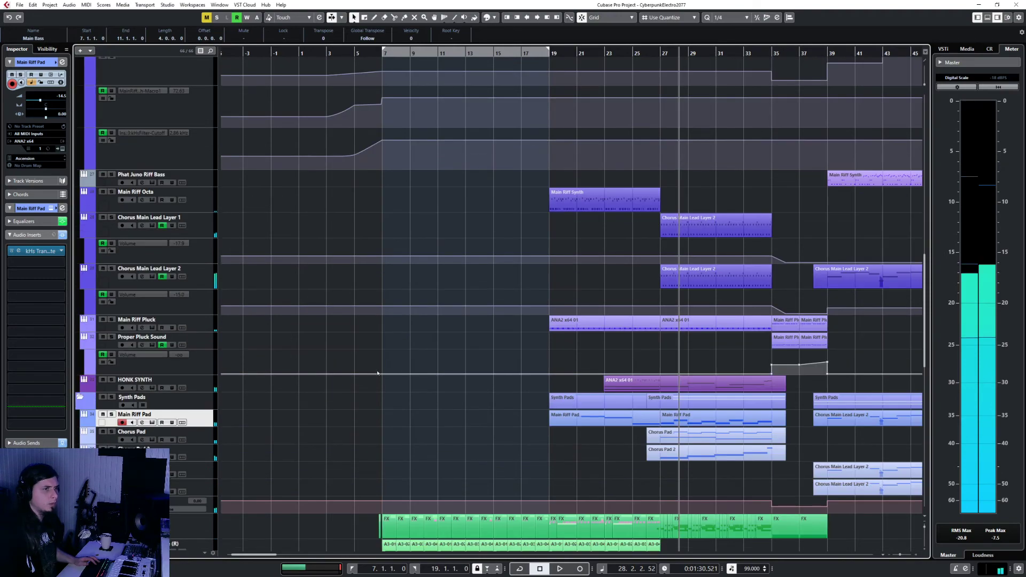
# Set the locator range to span bars 19 to 27
pyautogui.hscroll(5, 399, 351)
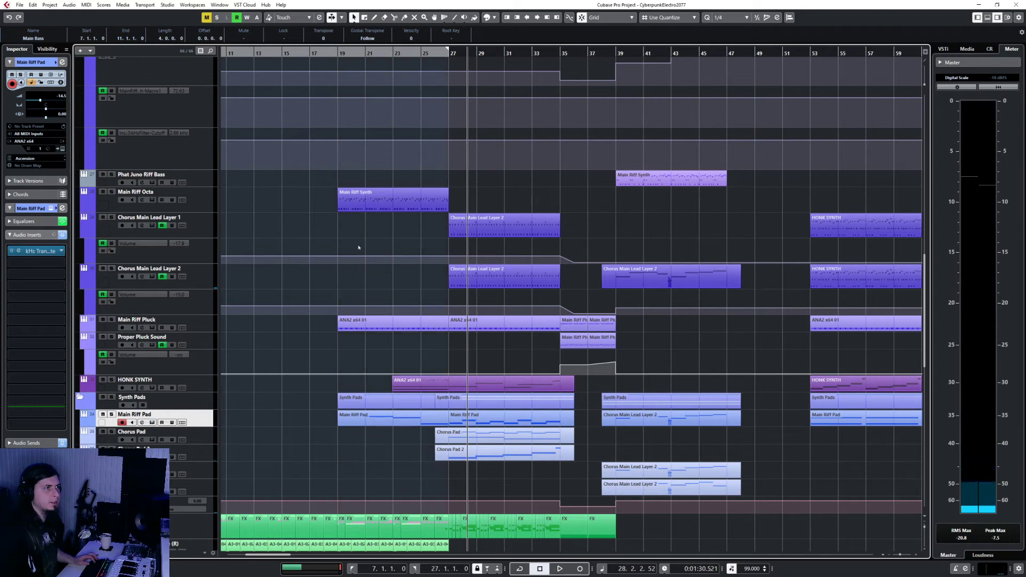
pyautogui.scroll(-2, 359, 248)
pyautogui.hscroll(-3, 360, 248)
pyautogui.moveTo(348, 53); pyautogui.dragTo(347, 51)
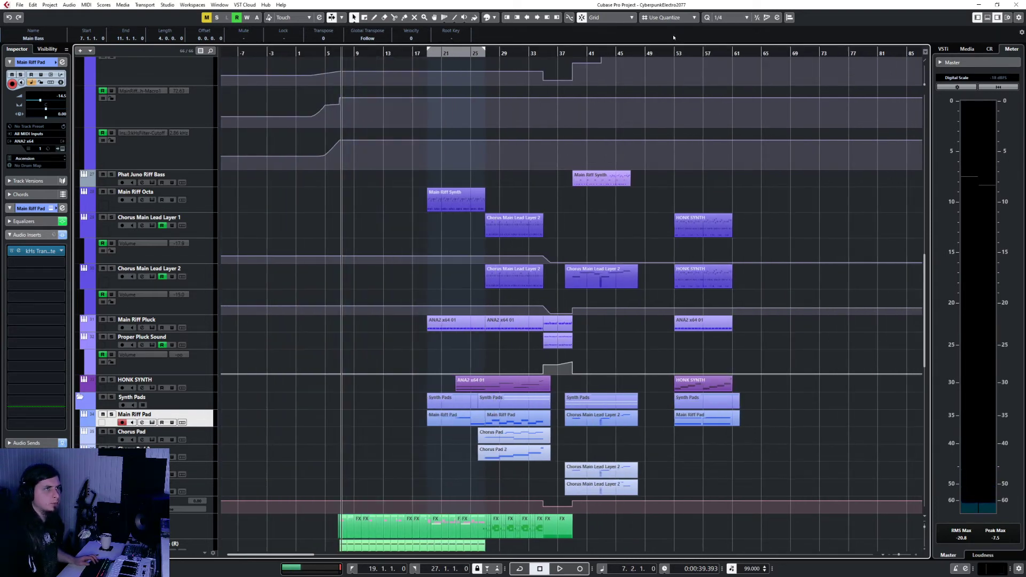
pyautogui.click(732, 19)
pyautogui.click(738, 28)
# Play the arrangement from just before bar 19 and check the Main Riff Octa and Main Riff Pluck tracks
pyautogui.scroll(8, 427, 219)
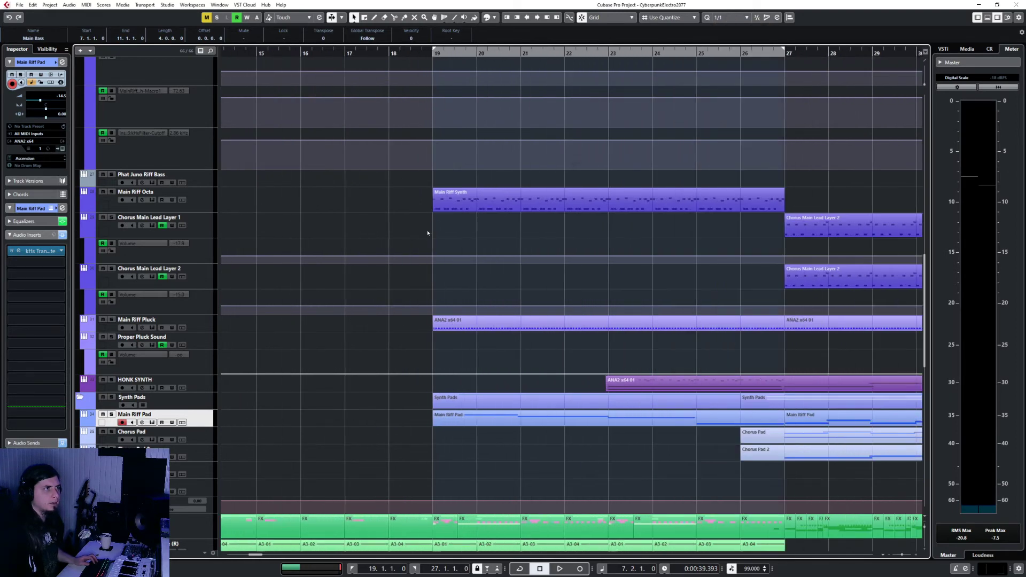
pyautogui.click(384, 52)
pyautogui.press('space')
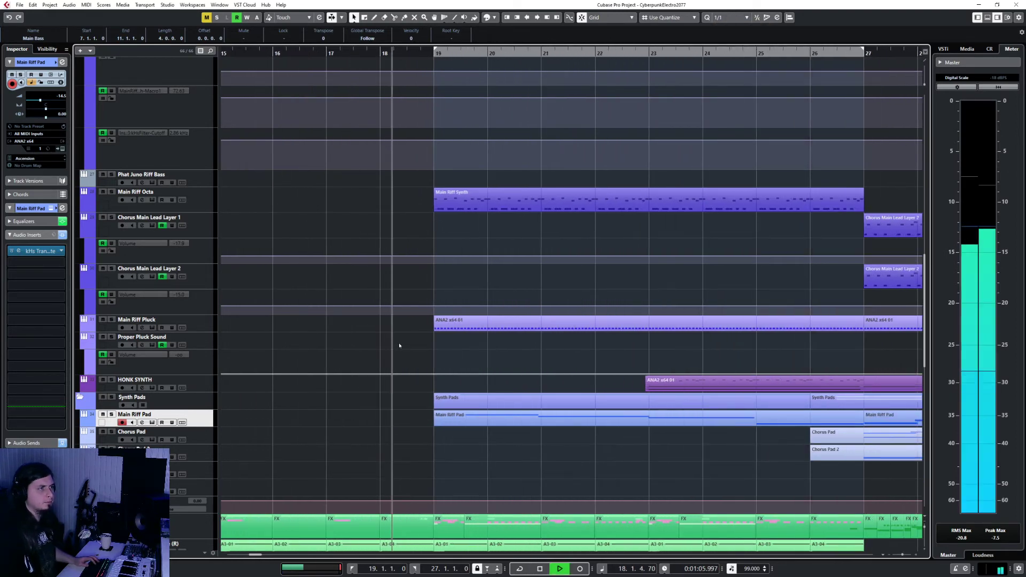
pyautogui.click(151, 200)
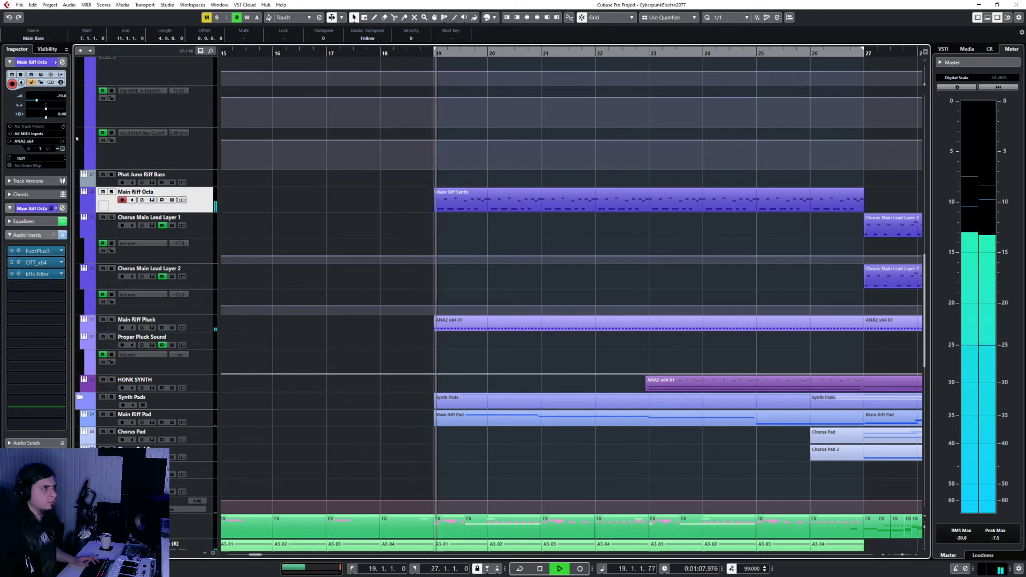
pyautogui.click(201, 326)
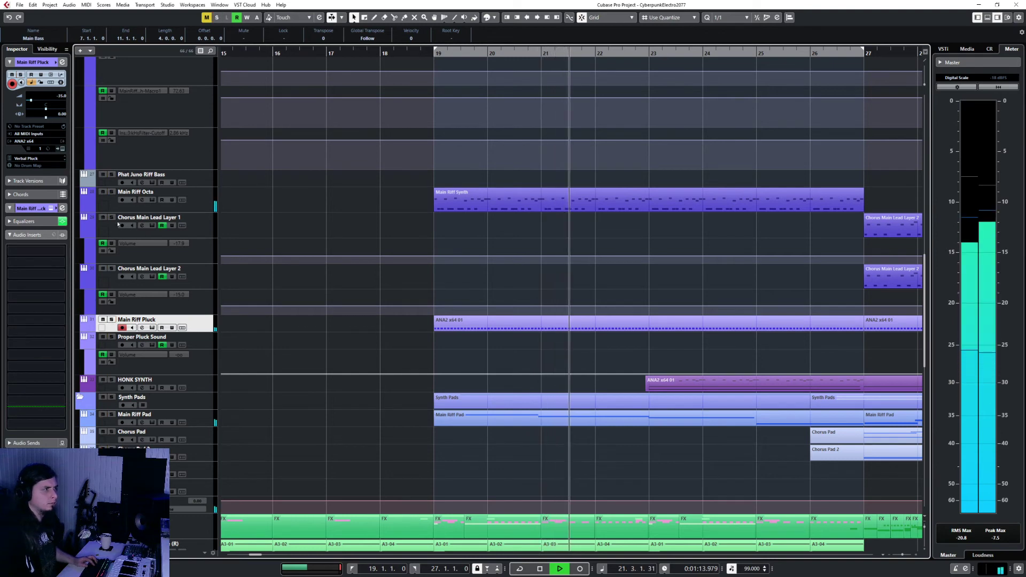
pyautogui.click(212, 208)
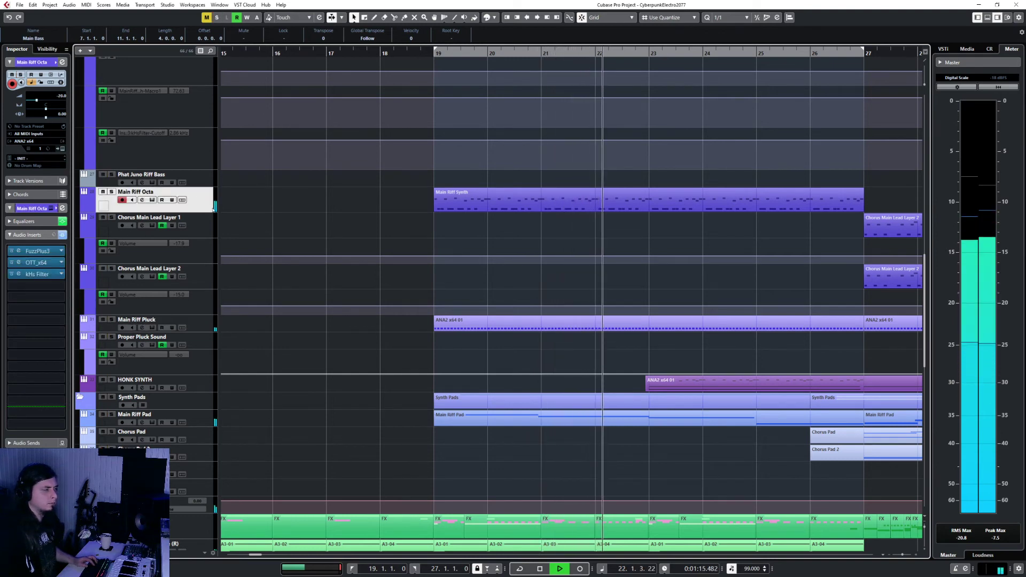
# Add a new Frequency EQ to the fourth insert slot of Main Riff Octa, then audition the soloed track from bar 19
pyautogui.click(41, 286)
pyautogui.write('freq')
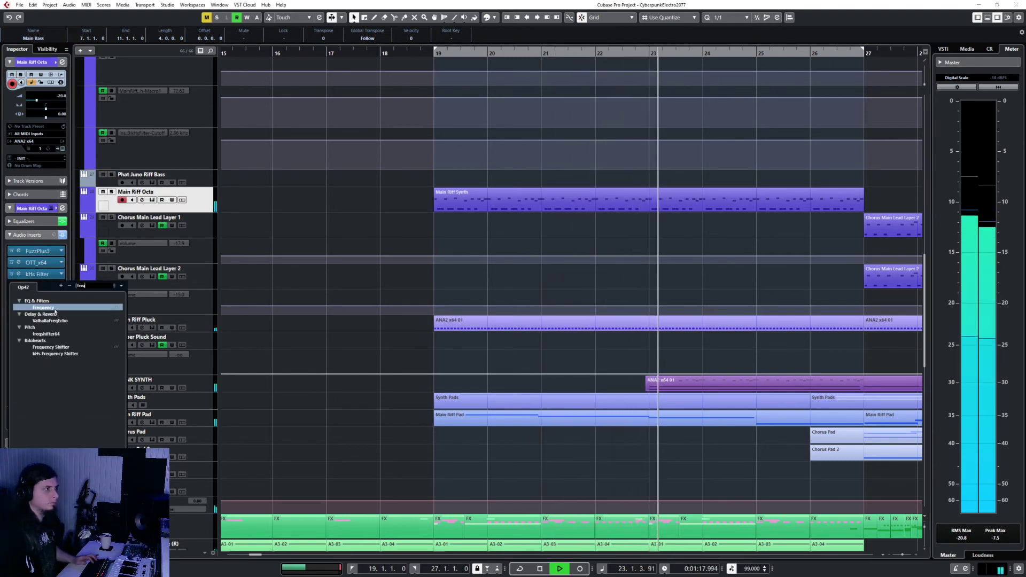
pyautogui.press('Return')
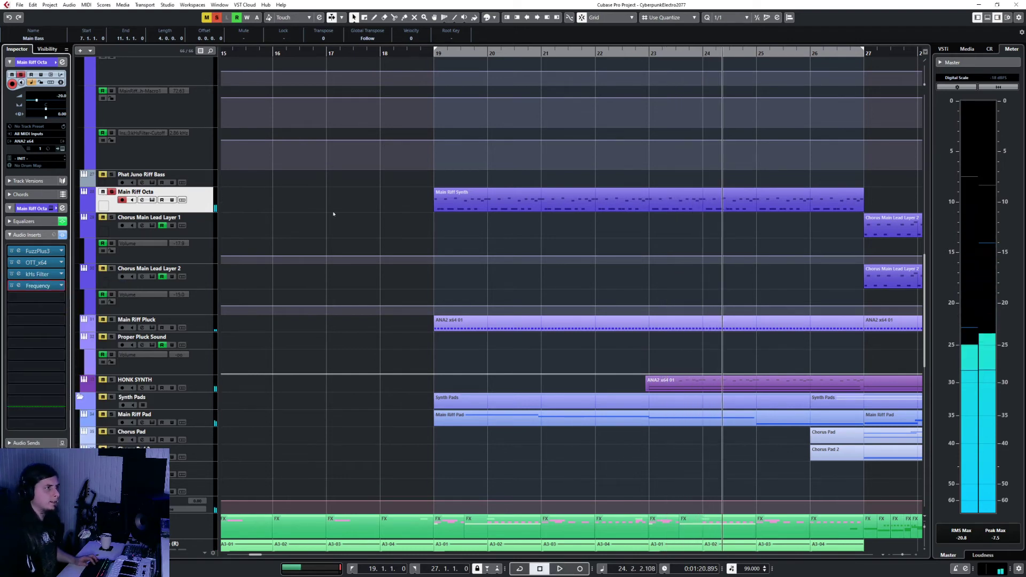
pyautogui.click(434, 50)
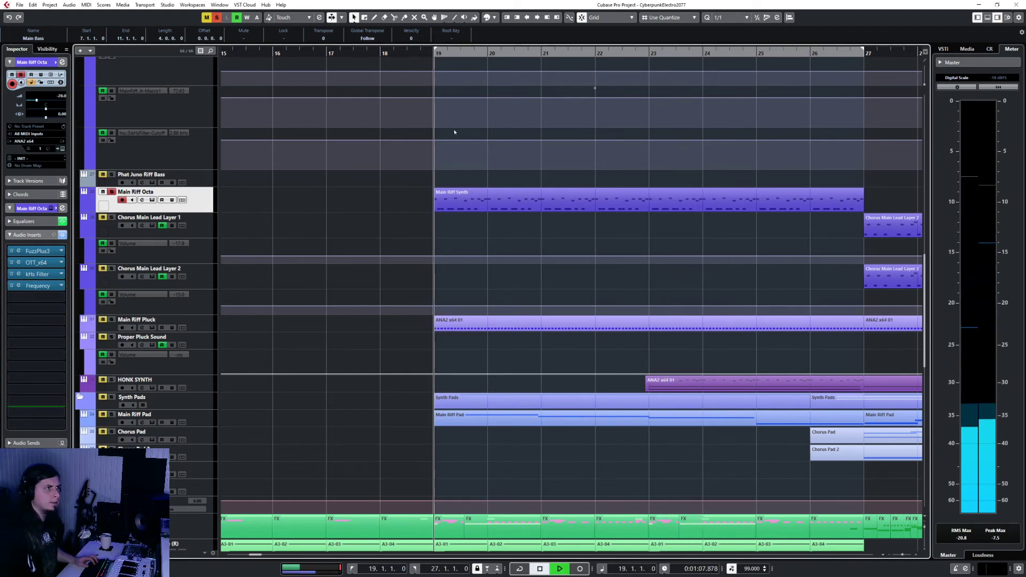
# Replace the Frequency insert on Main Riff Octa with a copy of the Frequency insert from Main Riff Synth
pyautogui.click(60, 286)
pyautogui.click(34, 301)
pyautogui.scroll(4, 363, 276)
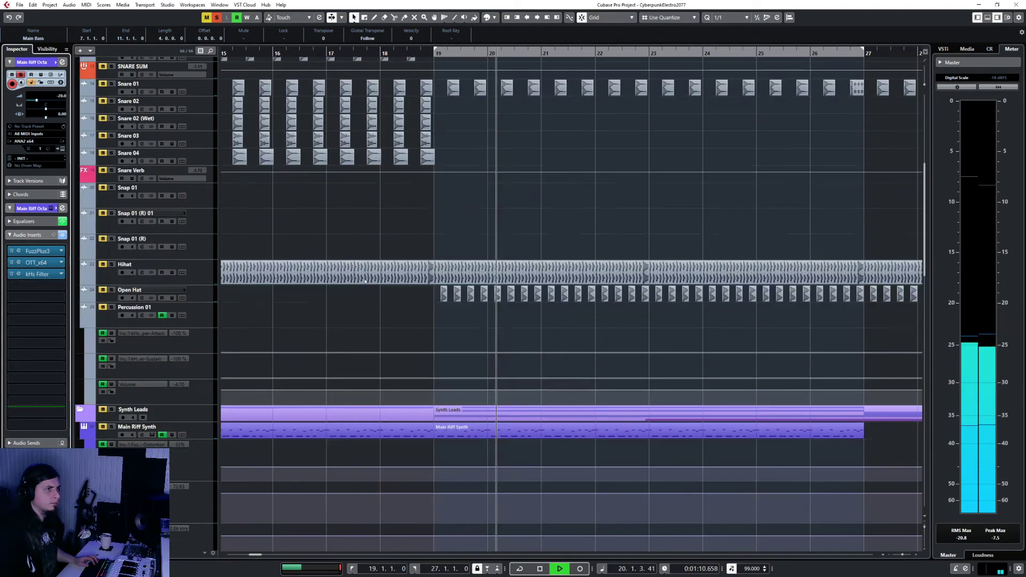
pyautogui.scroll(-1, 363, 277)
pyautogui.press('F3')
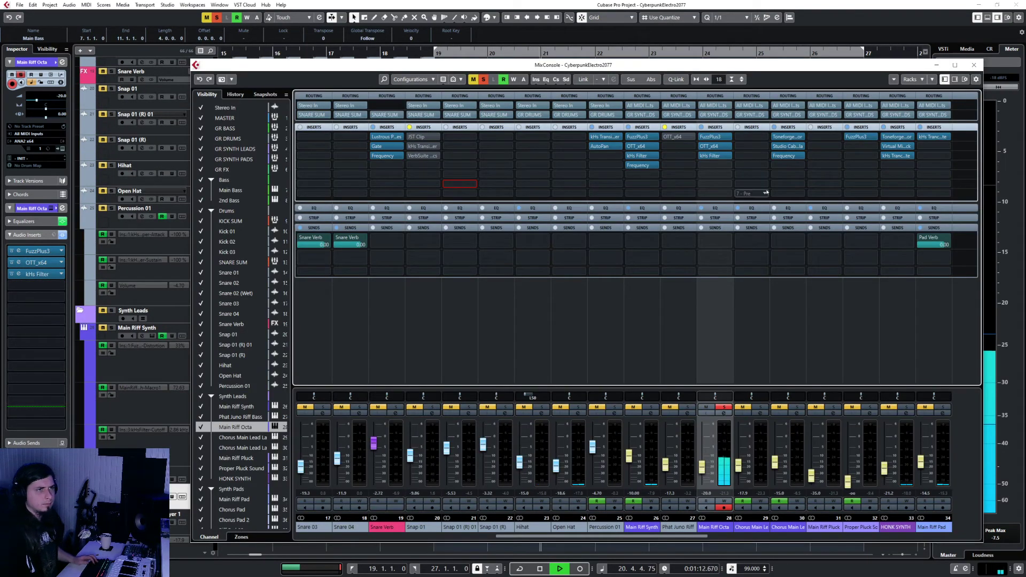
pyautogui.moveTo(650, 169); pyautogui.dragTo(712, 166)
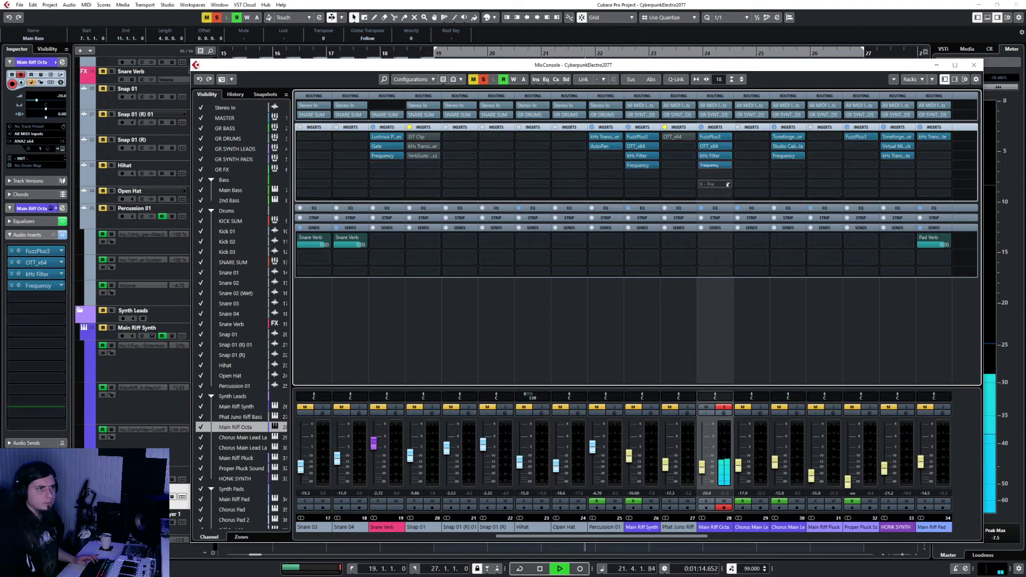
pyautogui.click(976, 64)
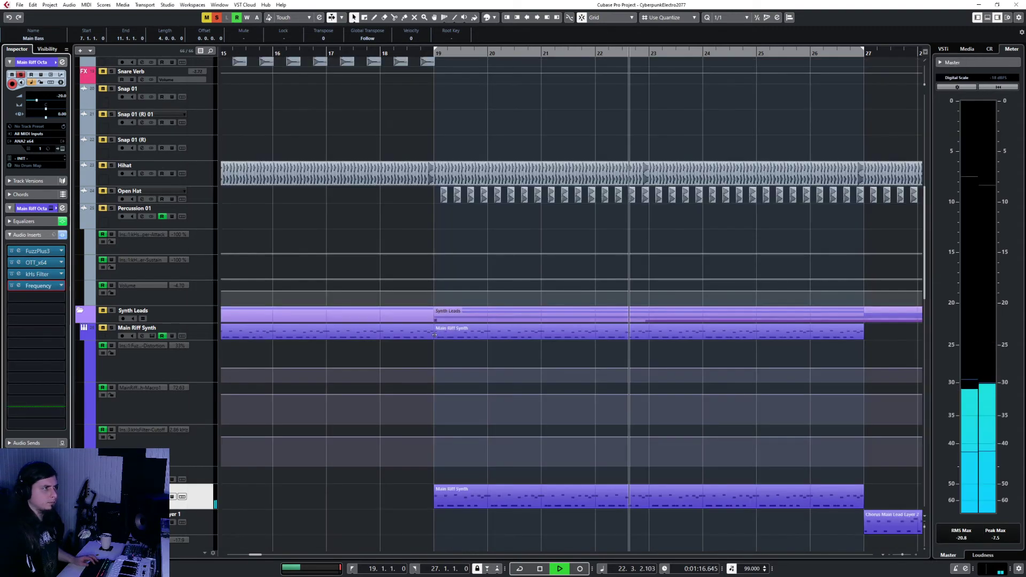
# Unsolo Main Riff Octa, listen to it in the mix and set its volume to -16.1 dB
pyautogui.click(327, 53)
pyautogui.scroll(-5, 403, 448)
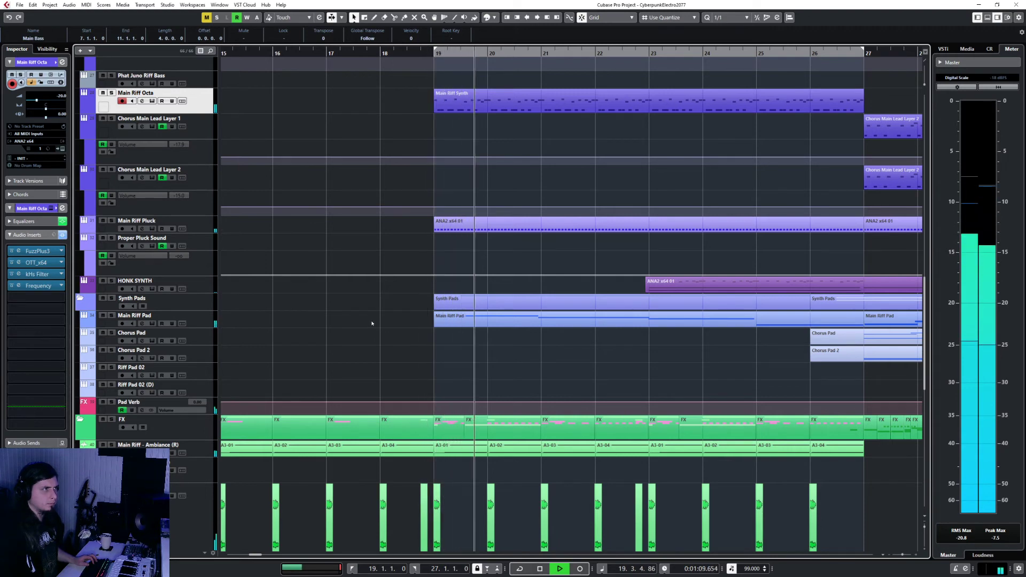
pyautogui.scroll(2, 372, 323)
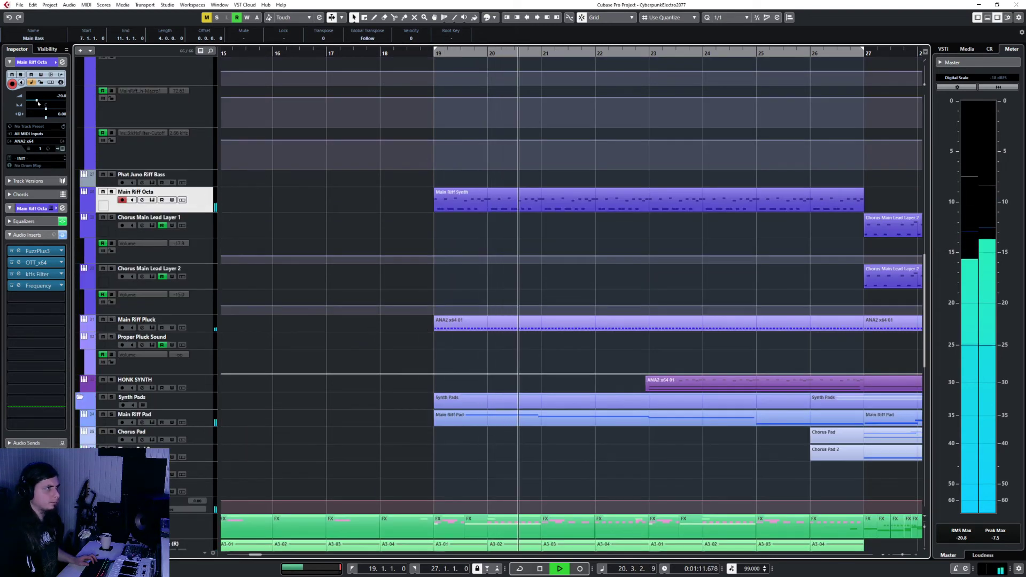
pyautogui.moveTo(37, 101); pyautogui.dragTo(39, 101)
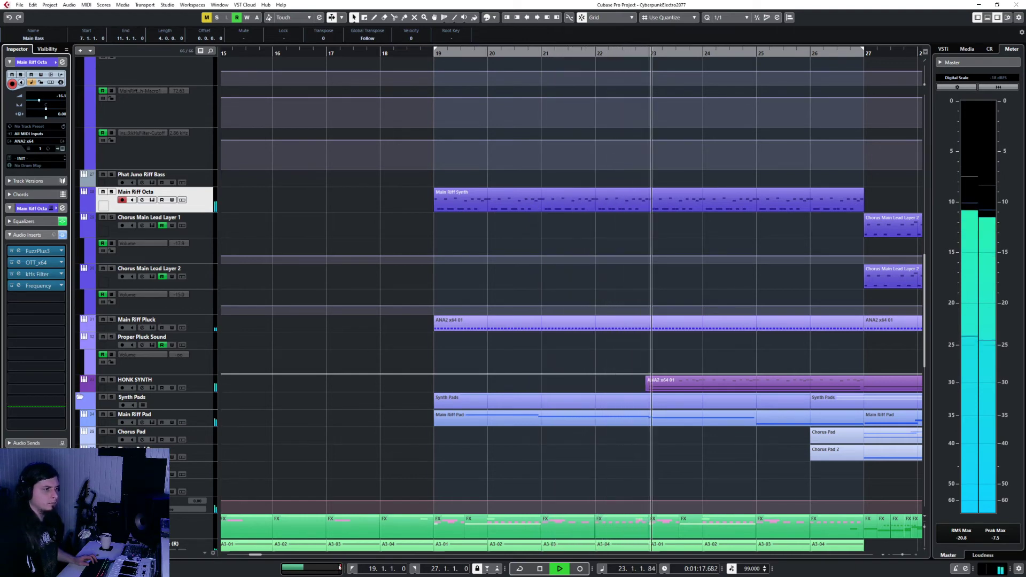
# Solo the HONK SYNTH track and add the Frequency EQ to its fourth insert slot
pyautogui.press('f')
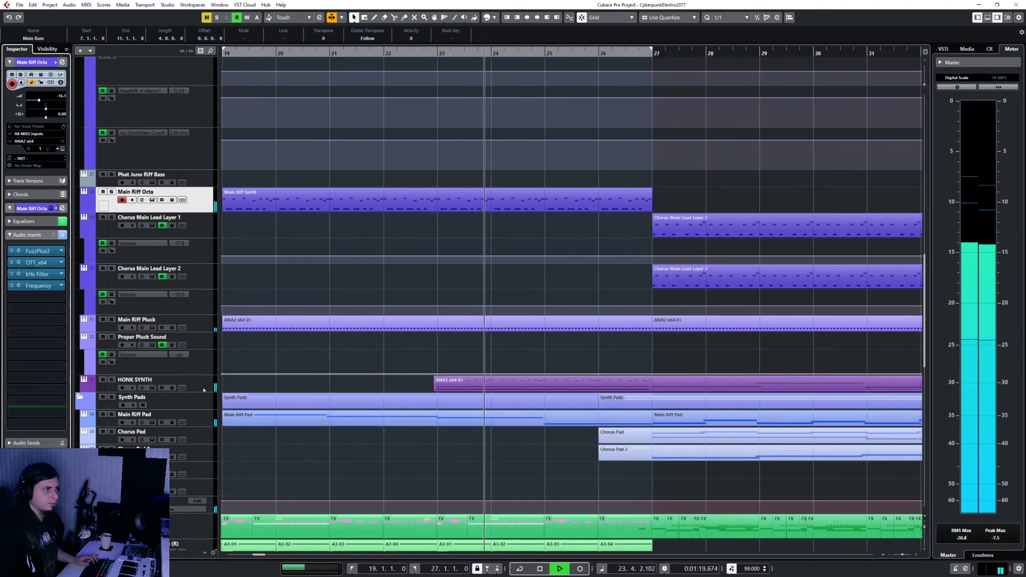
pyautogui.click(203, 390)
pyautogui.press('s')
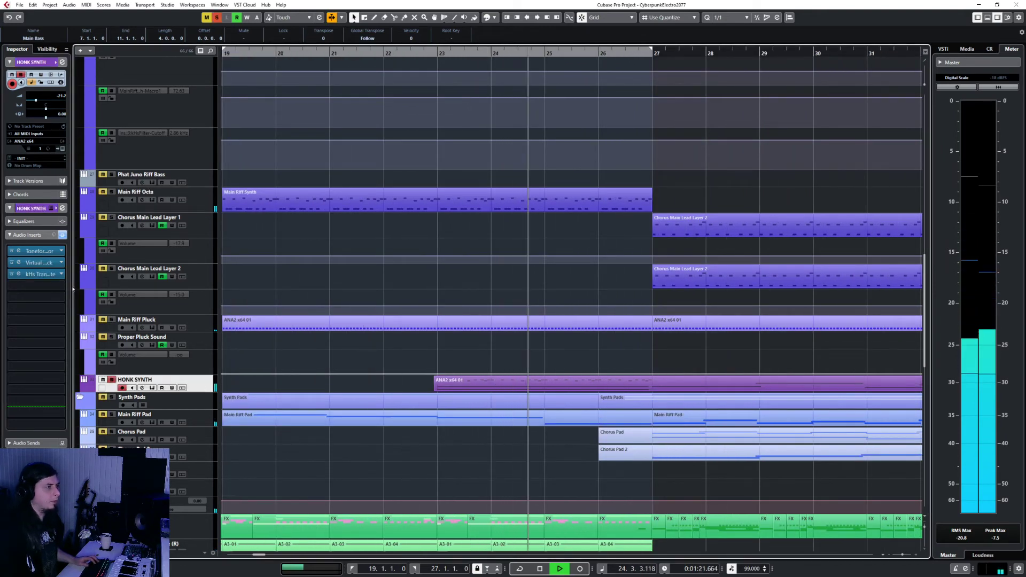
pyautogui.click(42, 286)
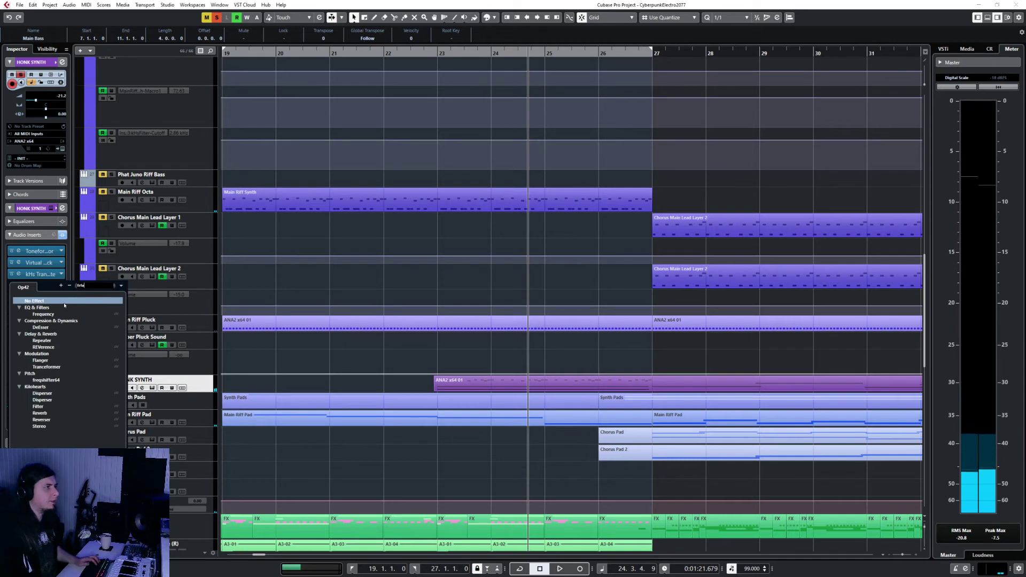
pyautogui.click(64, 301)
pyautogui.click(53, 285)
pyautogui.write('fr')
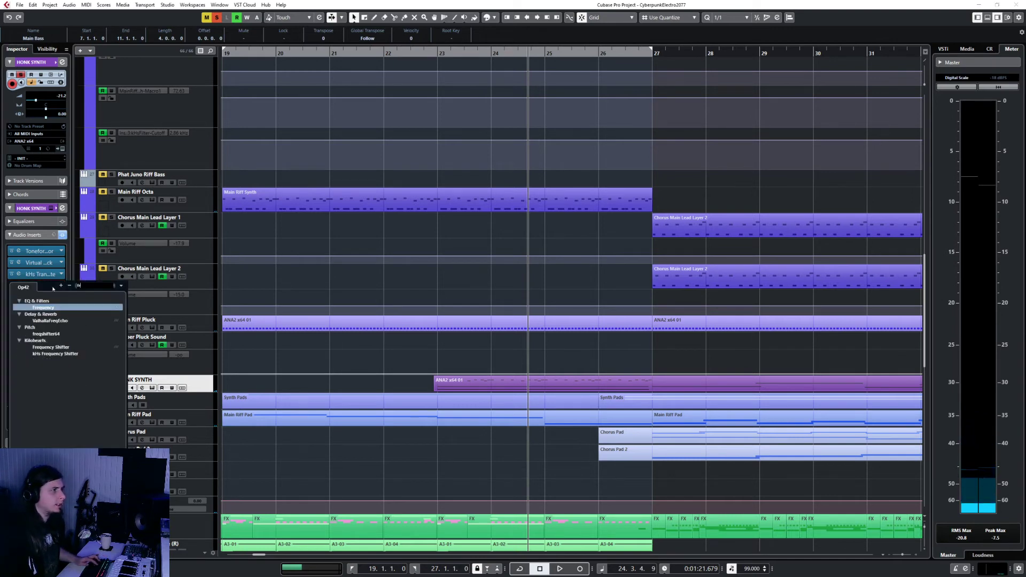
pyautogui.click(53, 308)
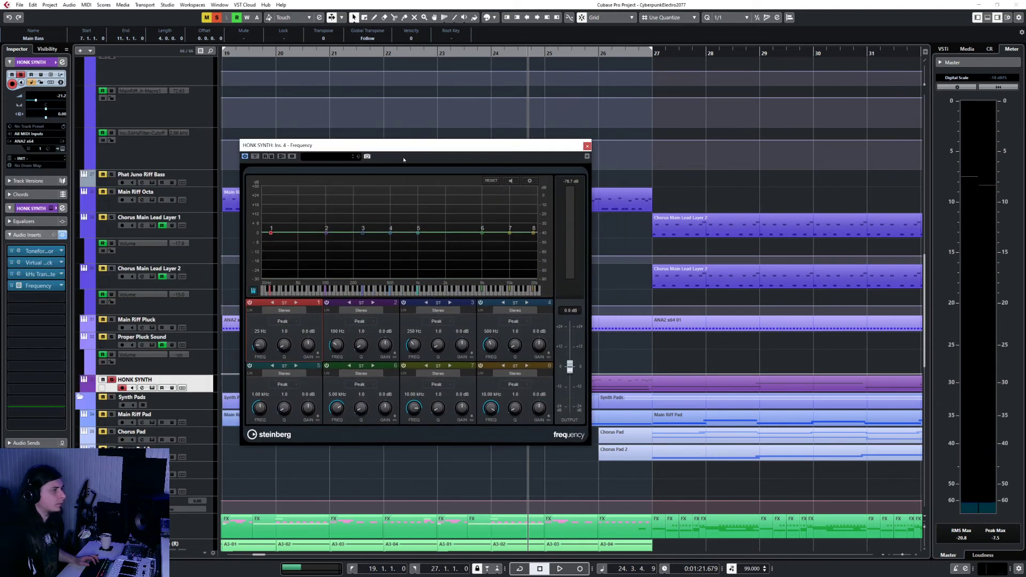
# Make band 1 of the HONK SYNTH Frequency EQ a Cut 24 filter and raise its cutoff to about 145 Hz during playback
pyautogui.click(282, 322)
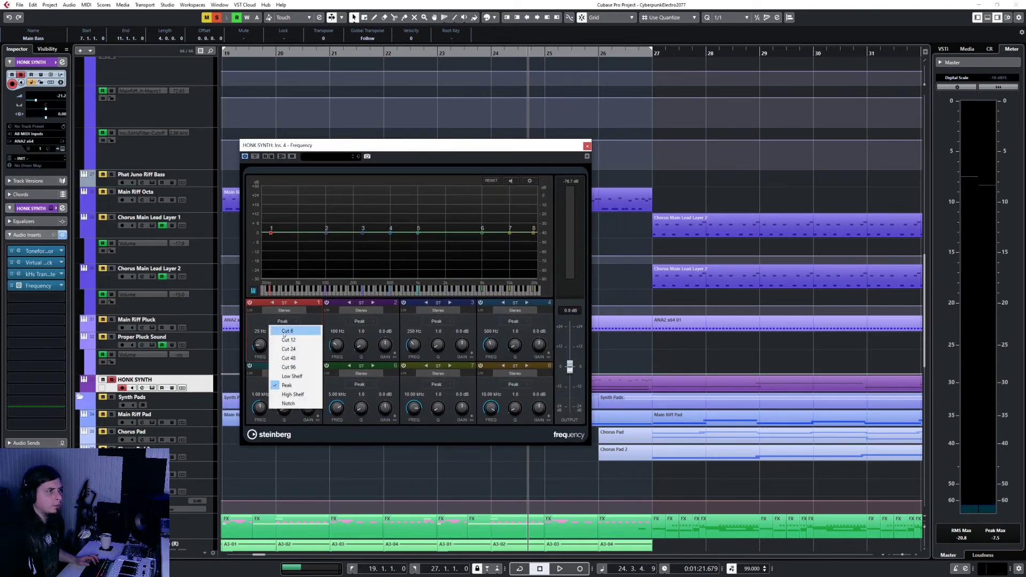
pyautogui.click(285, 349)
pyautogui.press('space')
pyautogui.moveTo(261, 346); pyautogui.dragTo(264, 333)
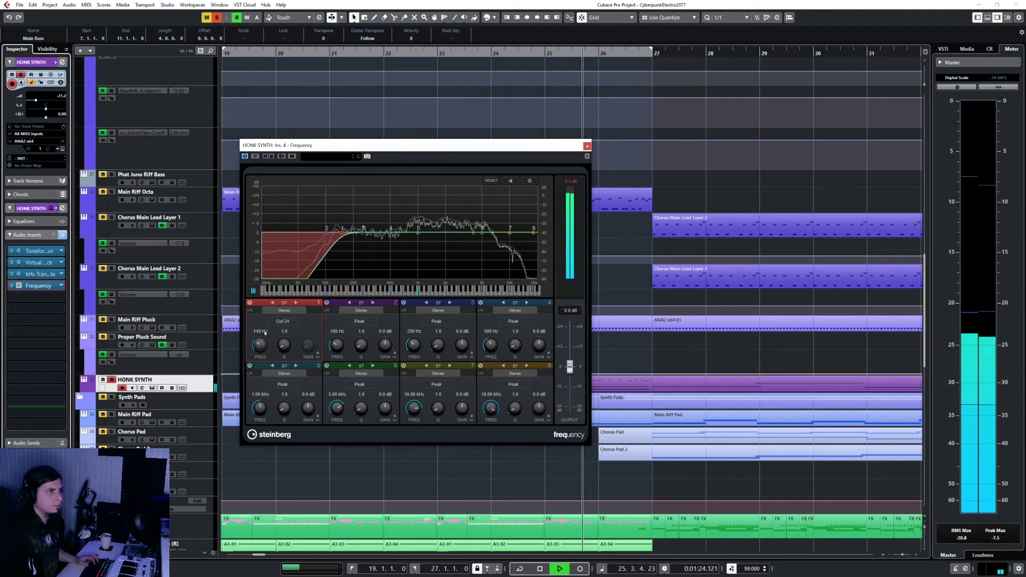
pyautogui.click(587, 146)
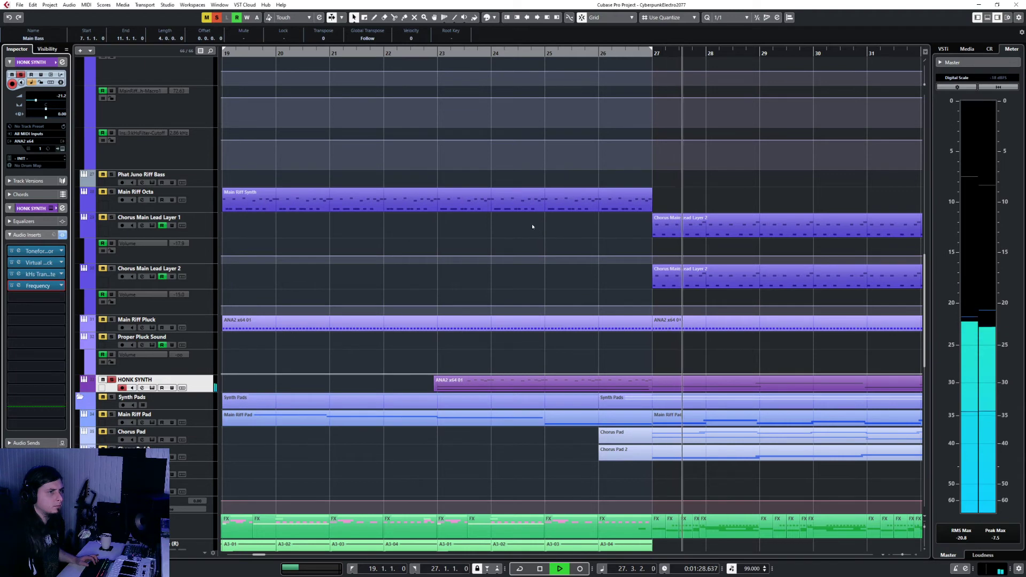
# Unsolo the HONK SYNTH track and replay the full mix from bar 21
pyautogui.press('s')
pyautogui.click(345, 53)
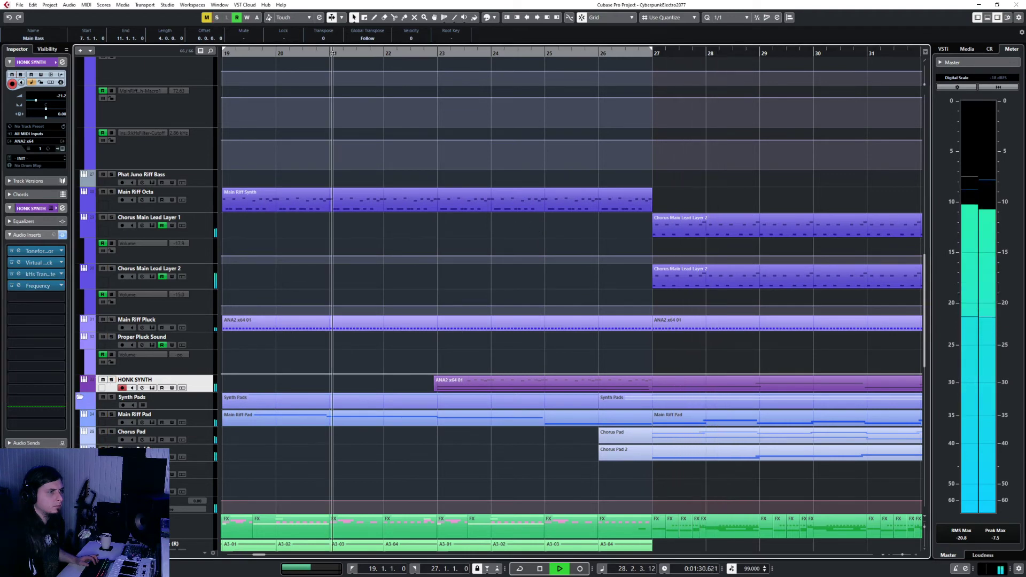
pyautogui.scroll(5, 338, 453)
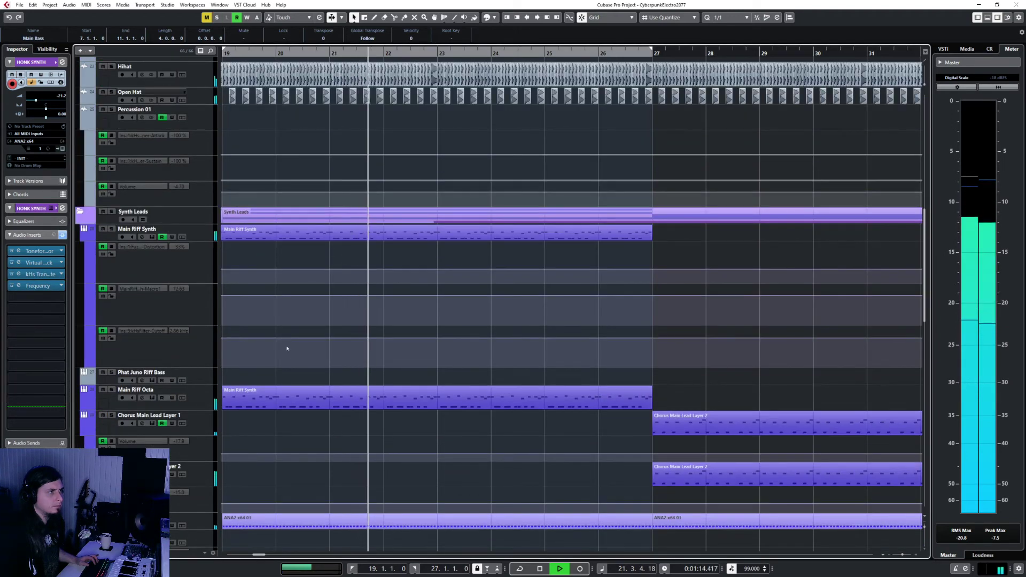
pyautogui.scroll(-3, 346, 324)
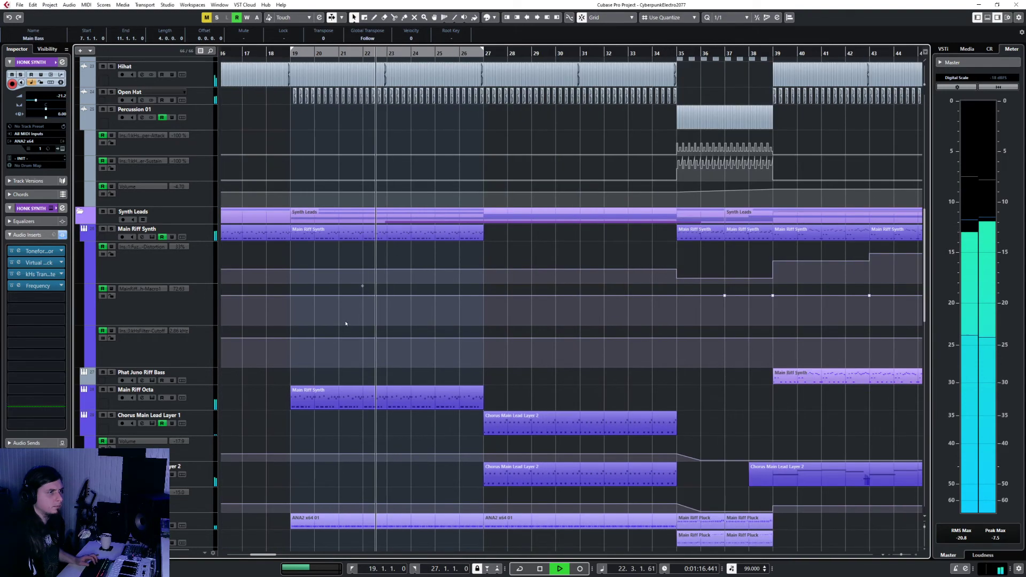
pyautogui.scroll(-3, 345, 324)
pyautogui.scroll(1, 346, 324)
# Turn on cycle playback for the locator range and select the Main Riff Pad track
pyautogui.click(525, 569)
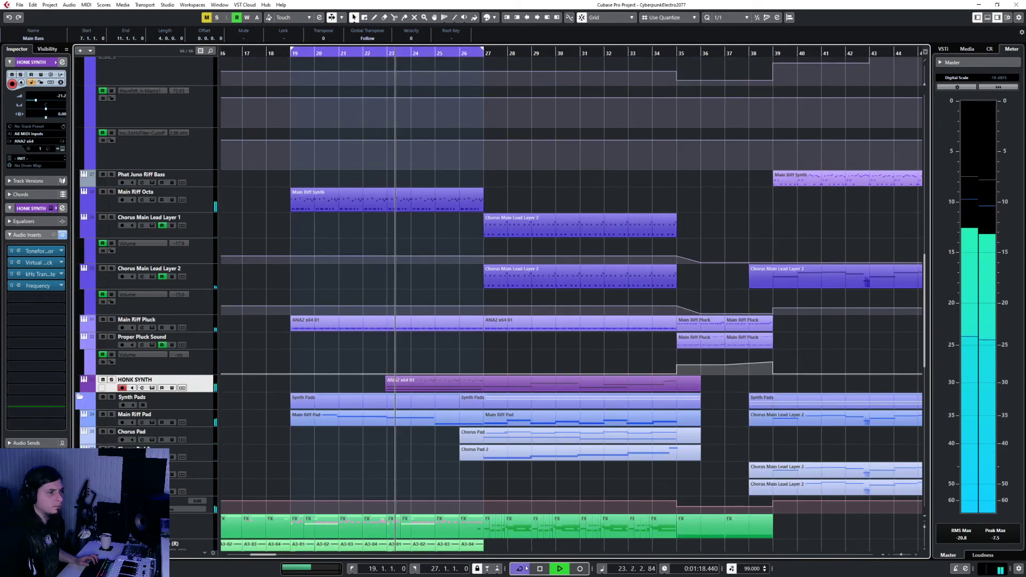
pyautogui.click(206, 425)
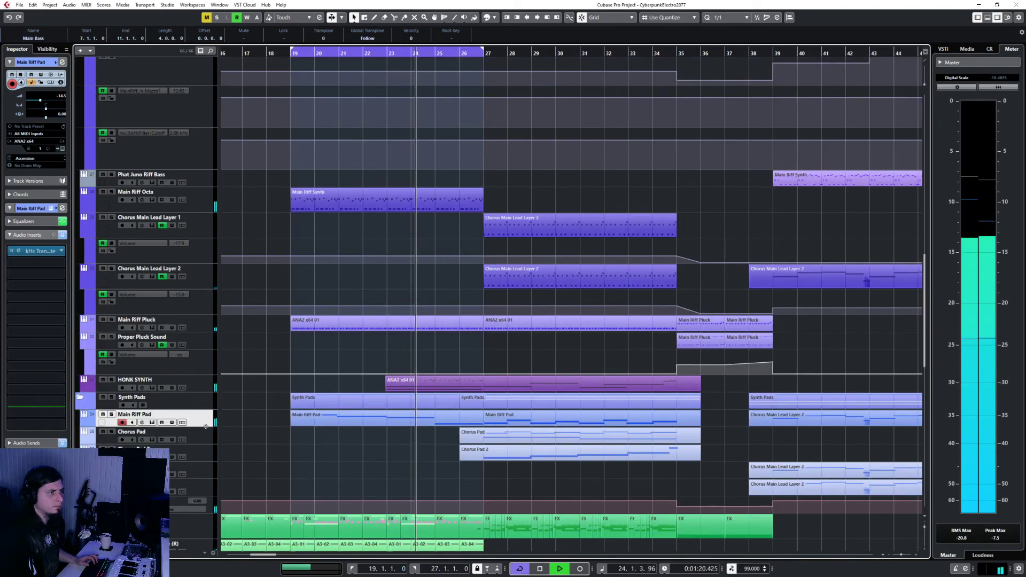
pyautogui.scroll(10, 336, 455)
pyautogui.scroll(-10, 336, 456)
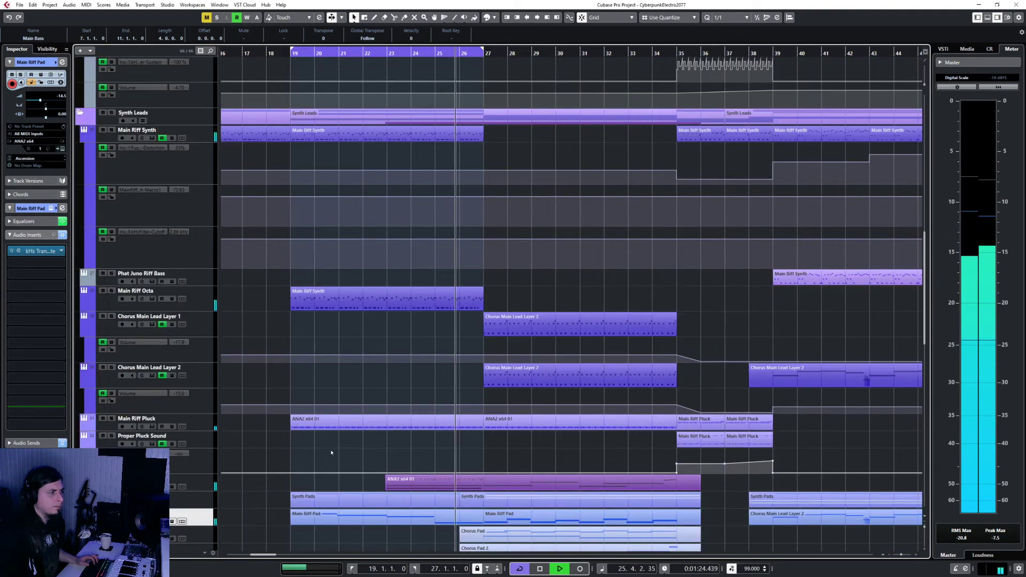
# Stop playback and set up a new stereo FX track after HONK SYNTH with VerbSuite Classics as its effect
pyautogui.press('space')
pyautogui.click(198, 481)
pyautogui.rightClick(198, 481)
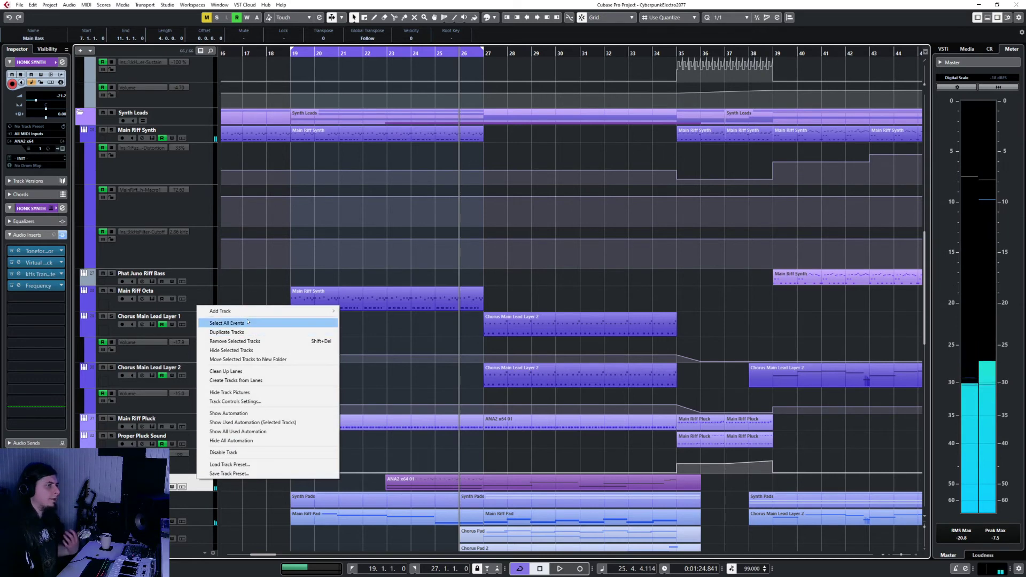
pyautogui.moveTo(267, 311)
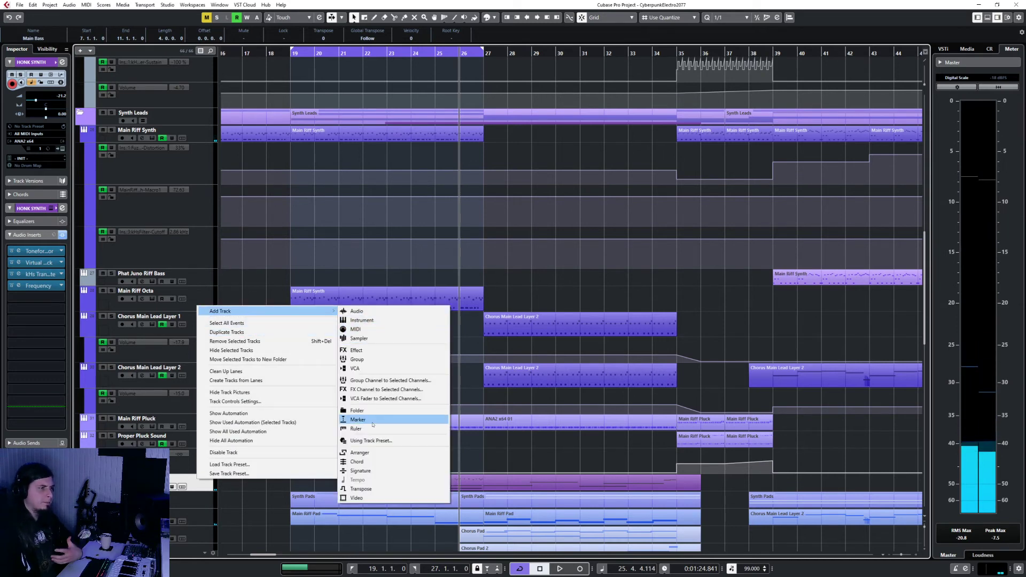
pyautogui.click(374, 350)
pyautogui.click(425, 244)
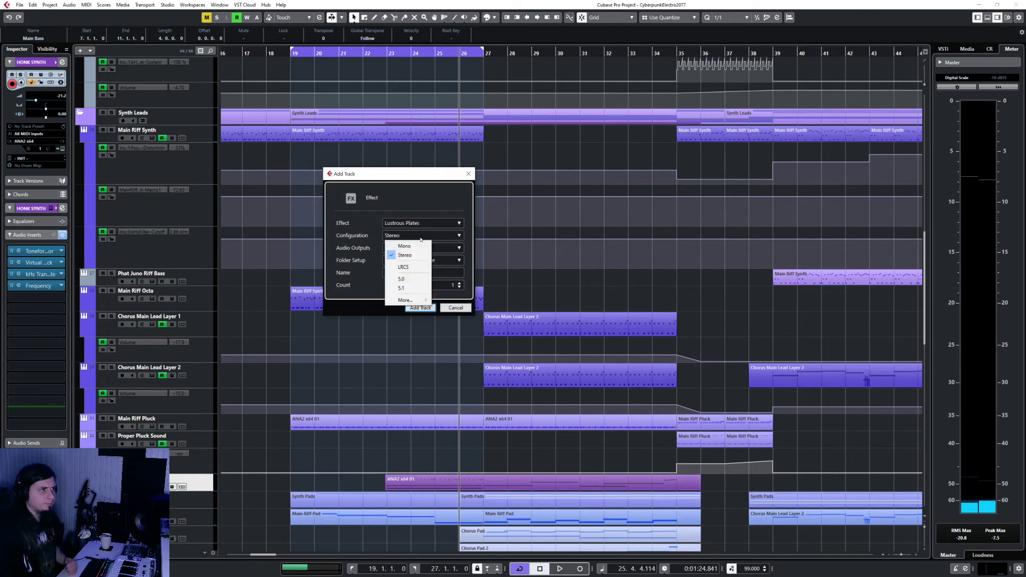
pyautogui.click(421, 239)
pyautogui.click(416, 223)
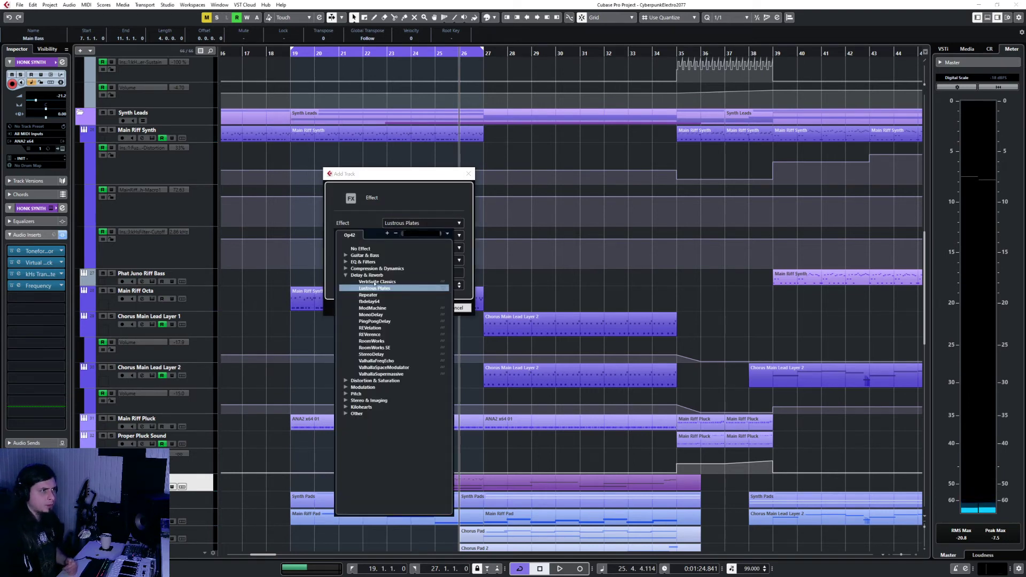
pyautogui.click(375, 282)
# Route the new FX track to GR SYNTH LEADS, name it Synth Leads Verb and create it
pyautogui.click(405, 248)
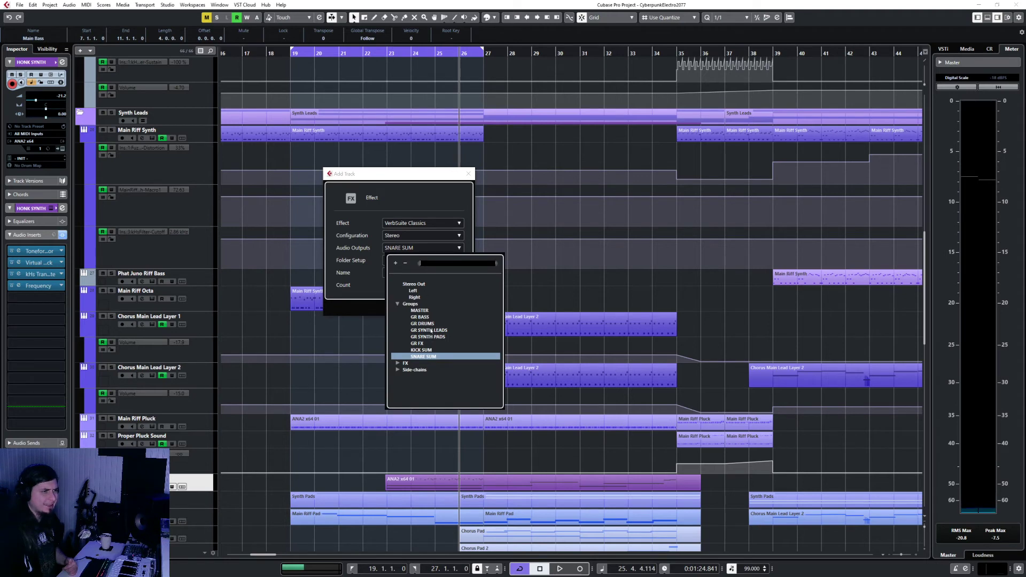
pyautogui.click(431, 330)
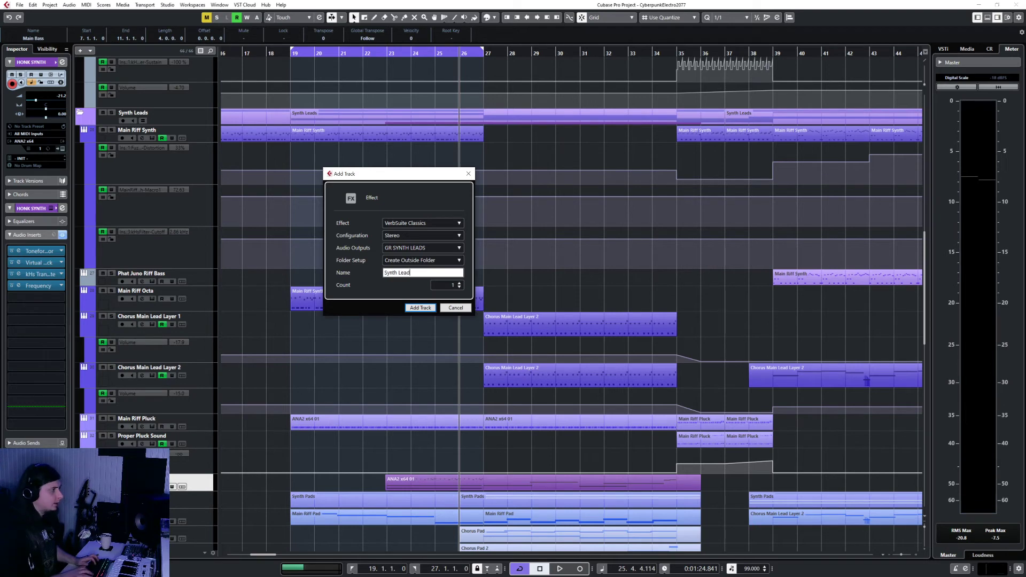
pyautogui.press('Return')
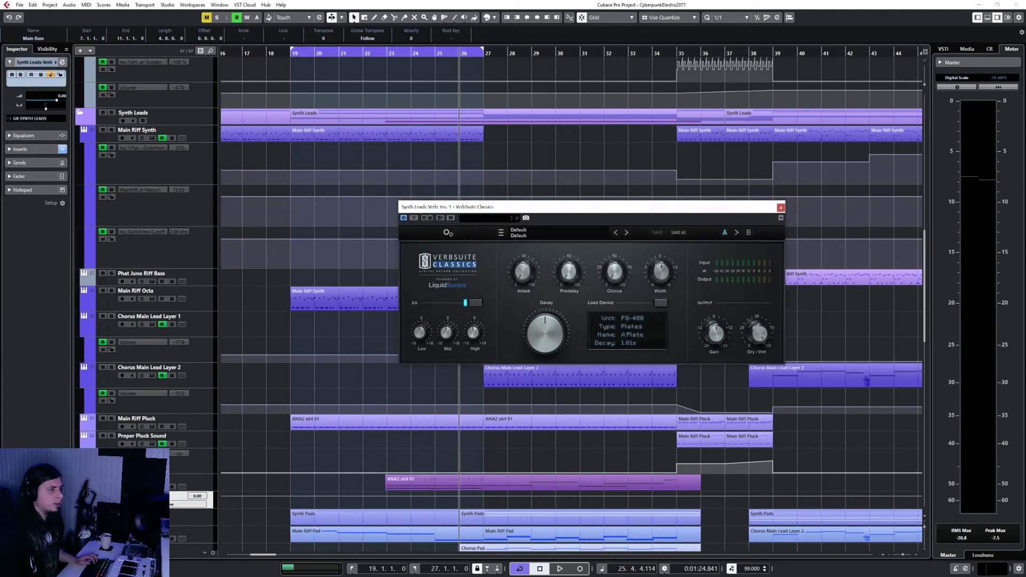
# Colour the Synth Leads Verb track pink and load the Keys preset Epic Synth Space in VerbSuite Classics
pyautogui.click(88, 504)
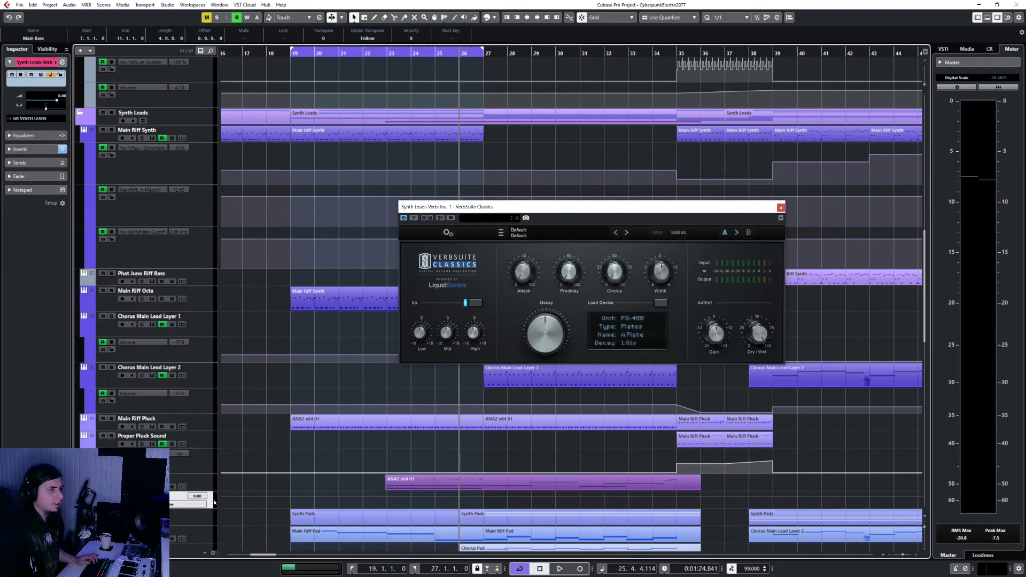
pyautogui.moveTo(568, 275); pyautogui.dragTo(570, 268)
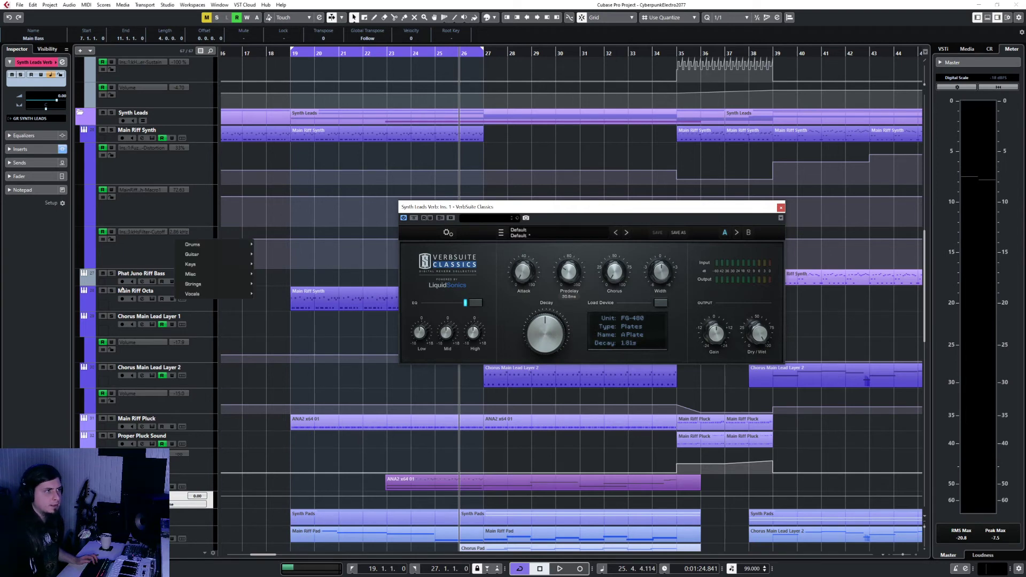
pyautogui.moveTo(216, 257)
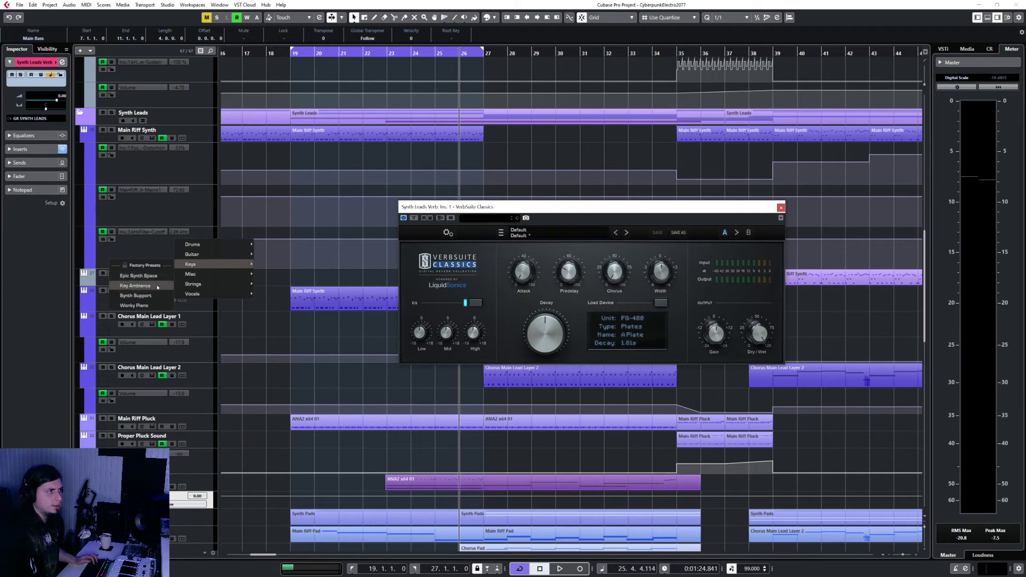
pyautogui.click(156, 278)
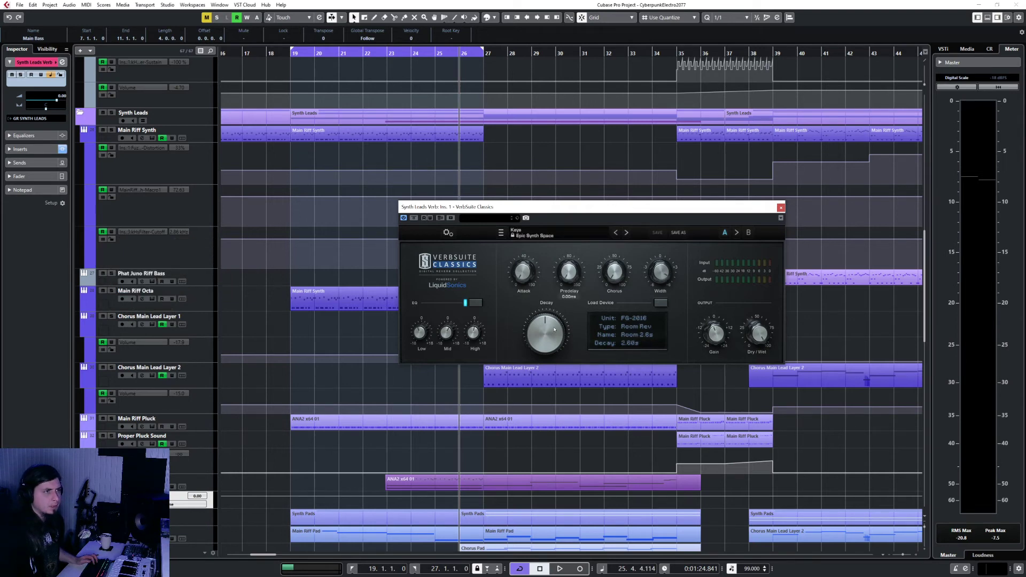
# Place the playhead at bars 23 and 24 to compare their times and work out the length of one bar
pyautogui.moveTo(390, 54); pyautogui.dragTo(395, 79)
pyautogui.click(372, 55)
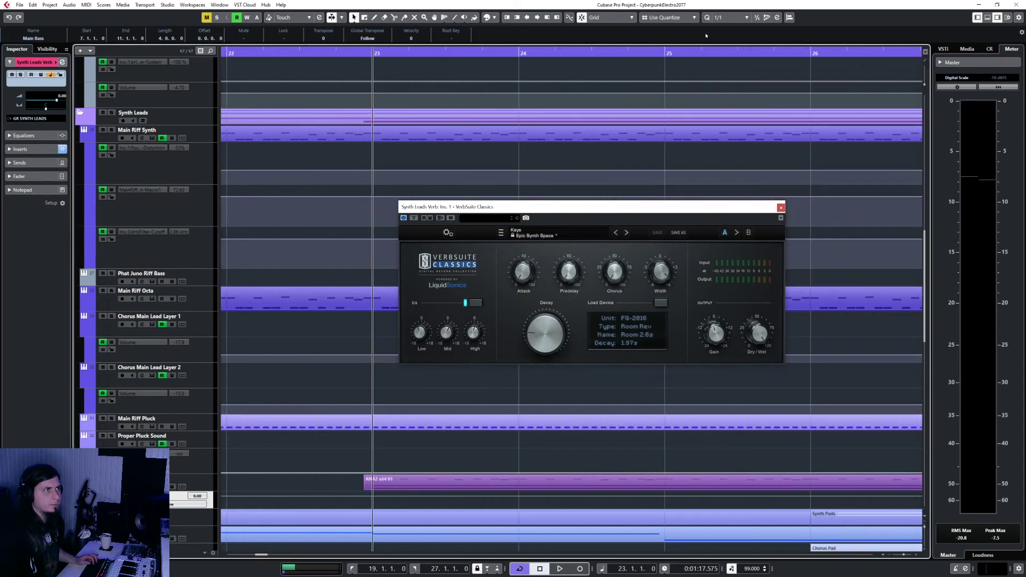
pyautogui.click(725, 20)
pyautogui.click(726, 28)
pyautogui.click(453, 51)
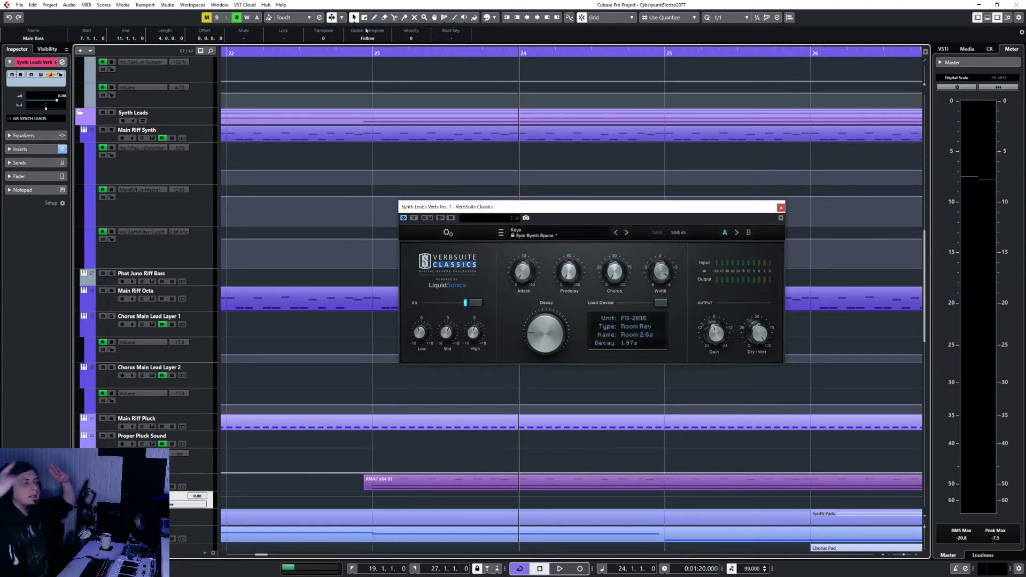
pyautogui.click(375, 54)
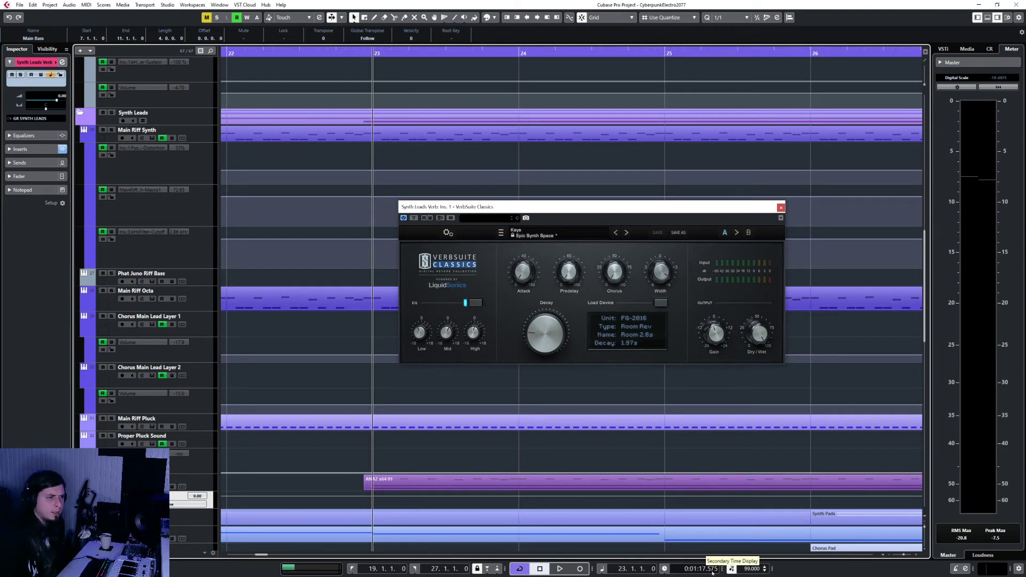
pyautogui.click(516, 52)
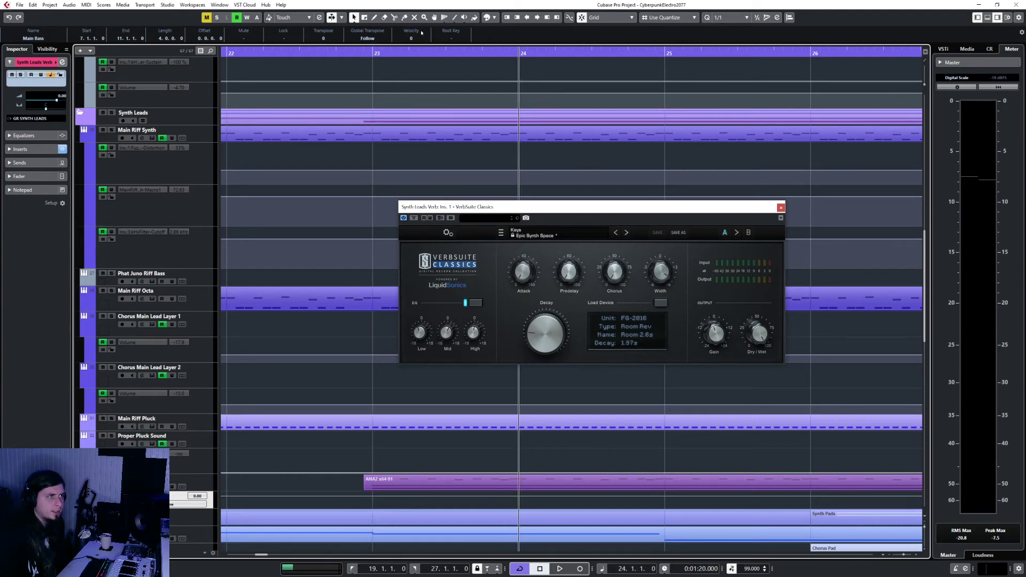
# Set the grid quantize to 1/2 and place the playhead at bar 23 and its midpoint to read the half-bar time
pyautogui.click(730, 17)
pyautogui.click(732, 37)
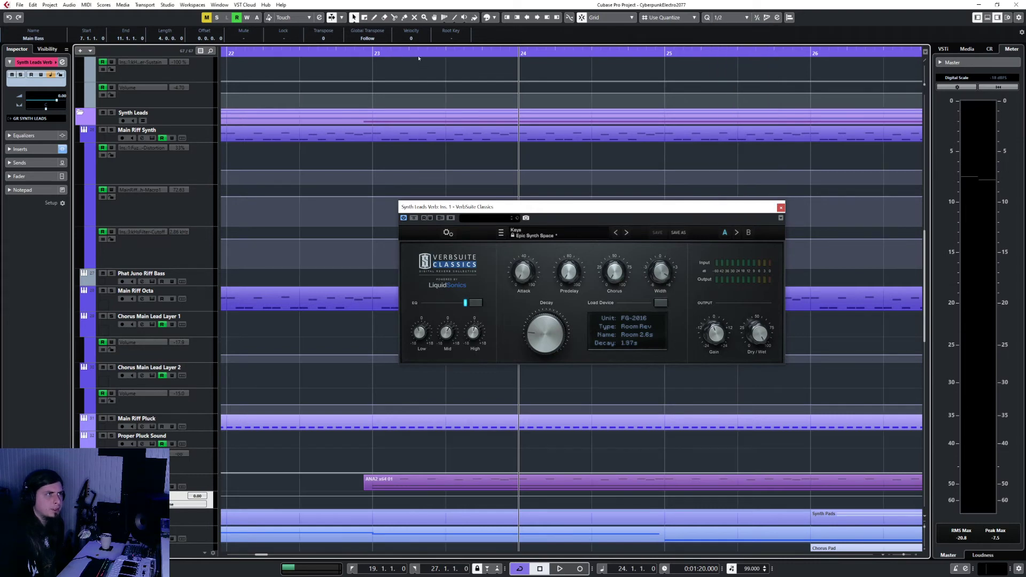
pyautogui.click(376, 53)
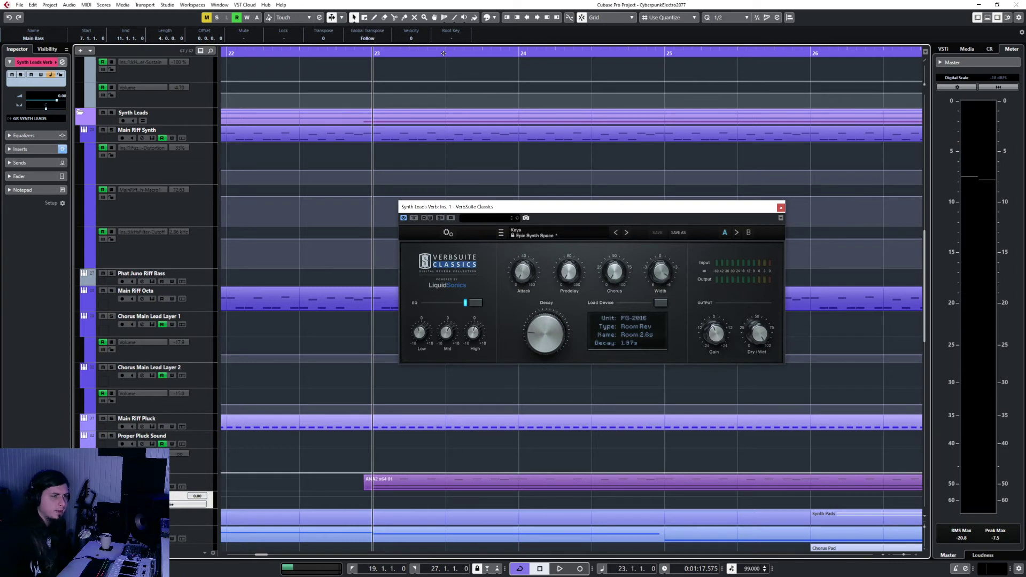
pyautogui.click(444, 52)
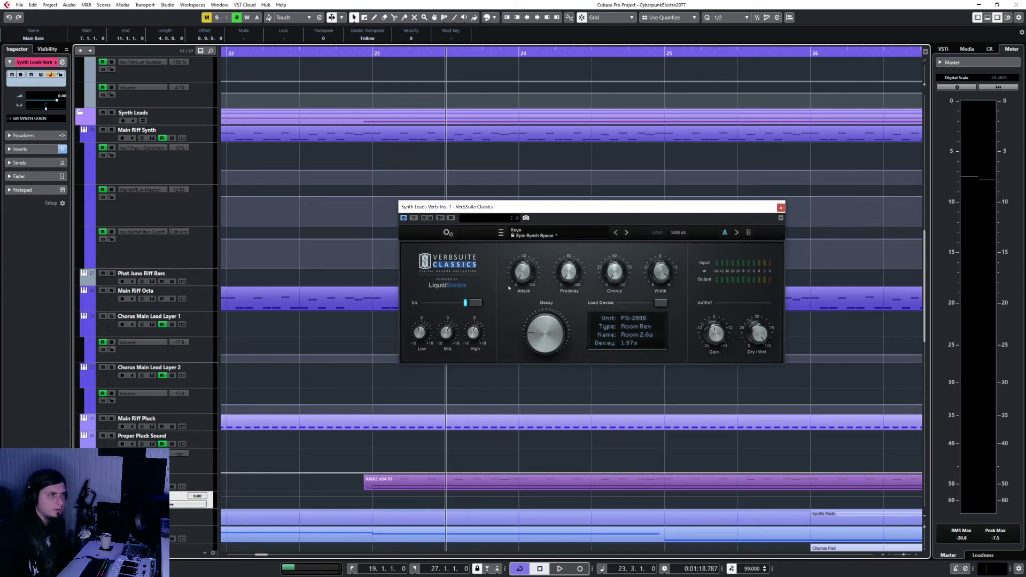
# Shorten the VerbSuite Classics decay to about 1.09 s, raise the predelay, and close the plug-in
pyautogui.moveTo(539, 335)
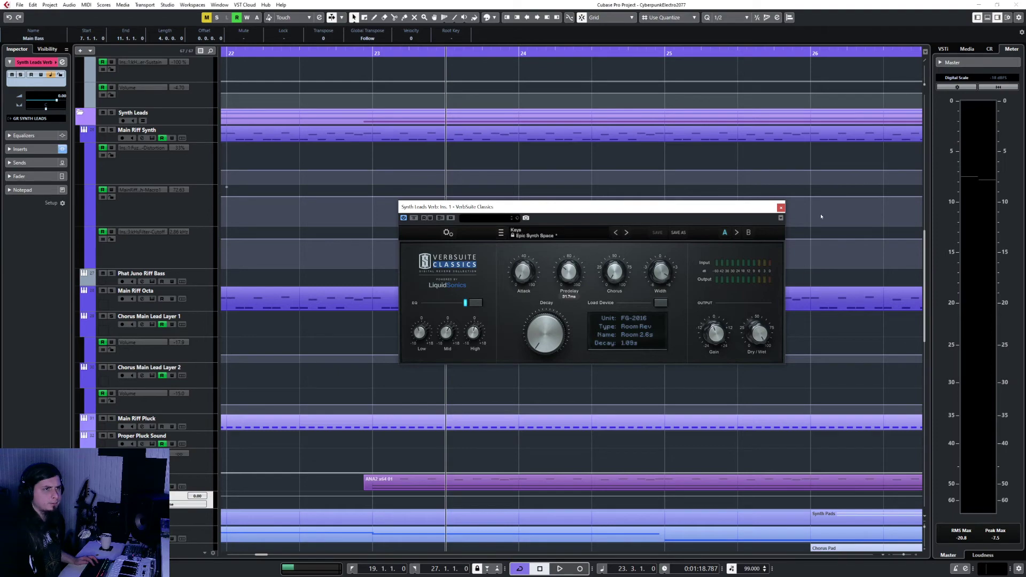
pyautogui.click(781, 208)
# Add a linked send to Synth Leads Verb on all synth lead channels from Main Riff Synth through HONK SYNTH
pyautogui.press('F3')
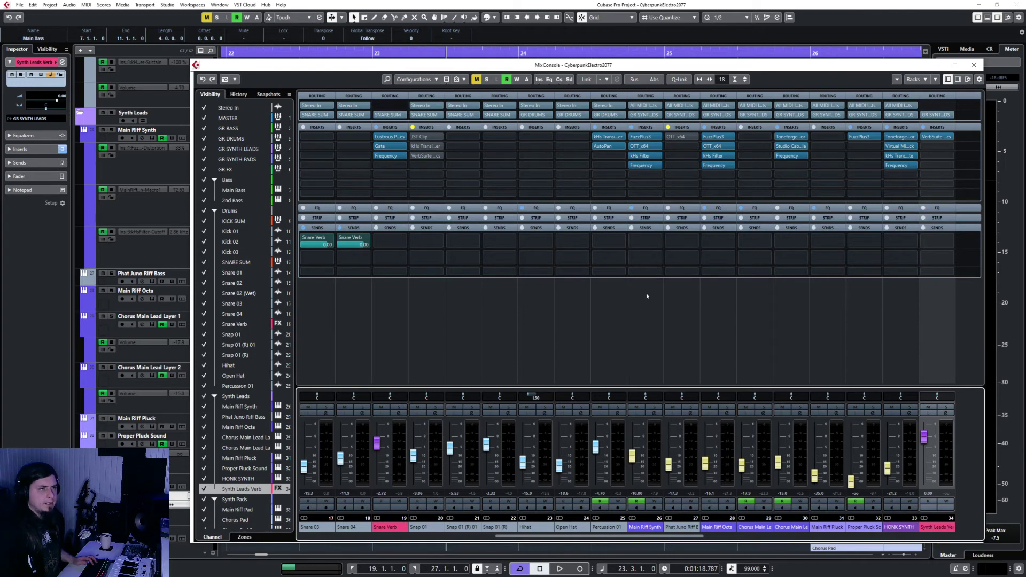
pyautogui.click(648, 337)
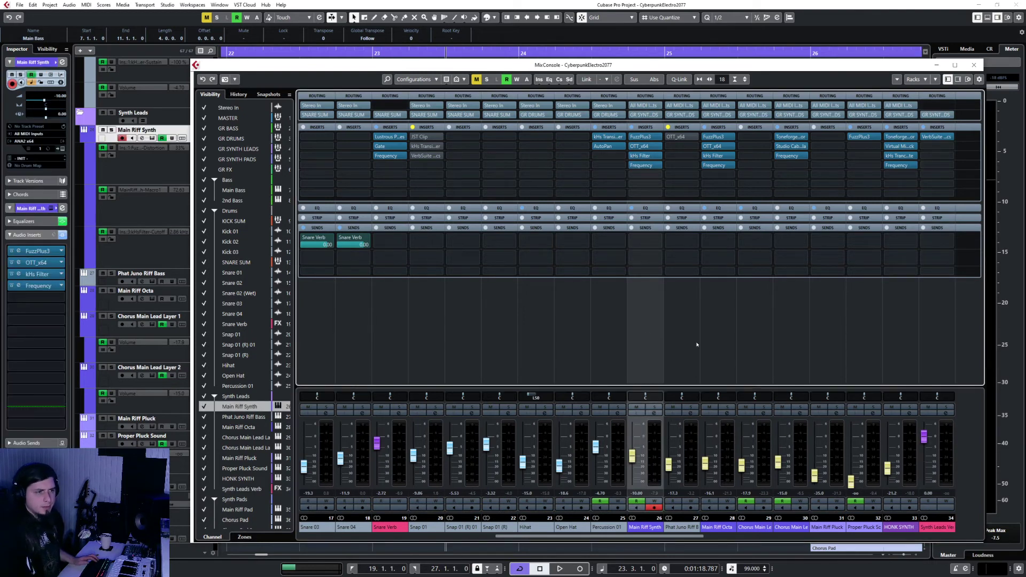
pyautogui.moveTo(697, 345); pyautogui.dragTo(905, 336)
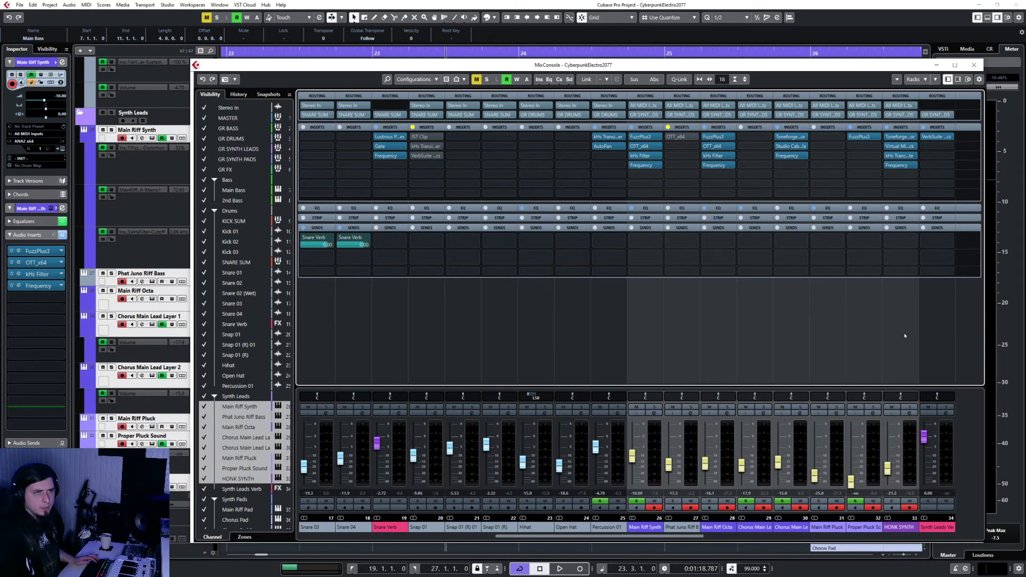
pyautogui.click(657, 241)
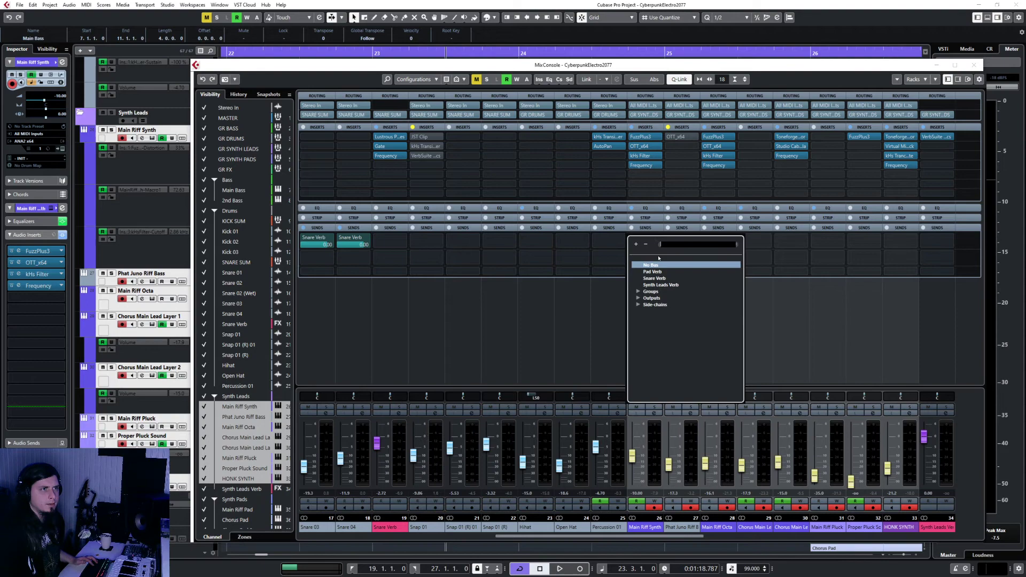
pyautogui.click(651, 286)
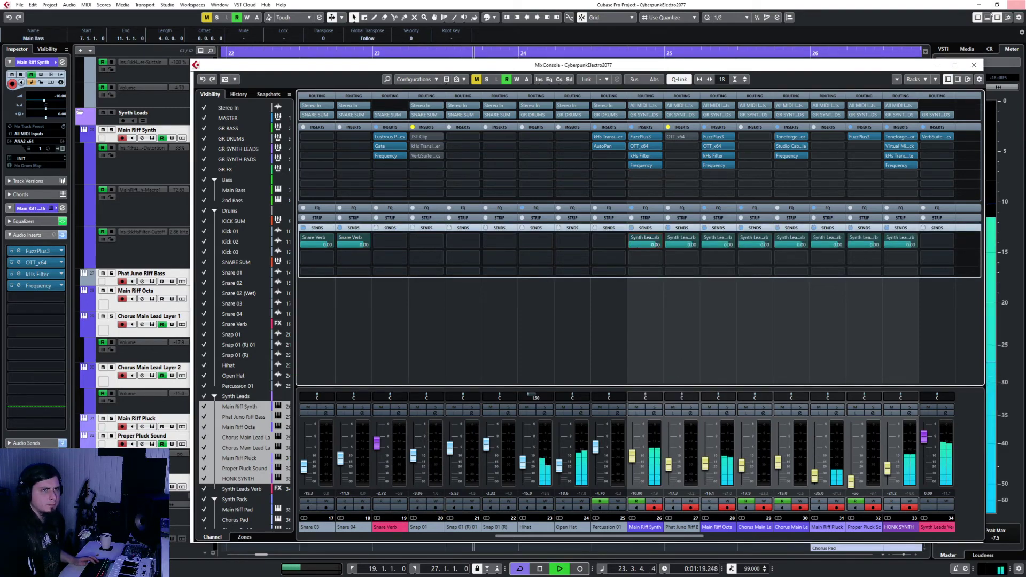
# Play the intro from bar 2 with autoscroll off and lower the Synth Leads Verb track to about -5.31 dB
pyautogui.press('F3')
pyautogui.scroll(-4, 561, 367)
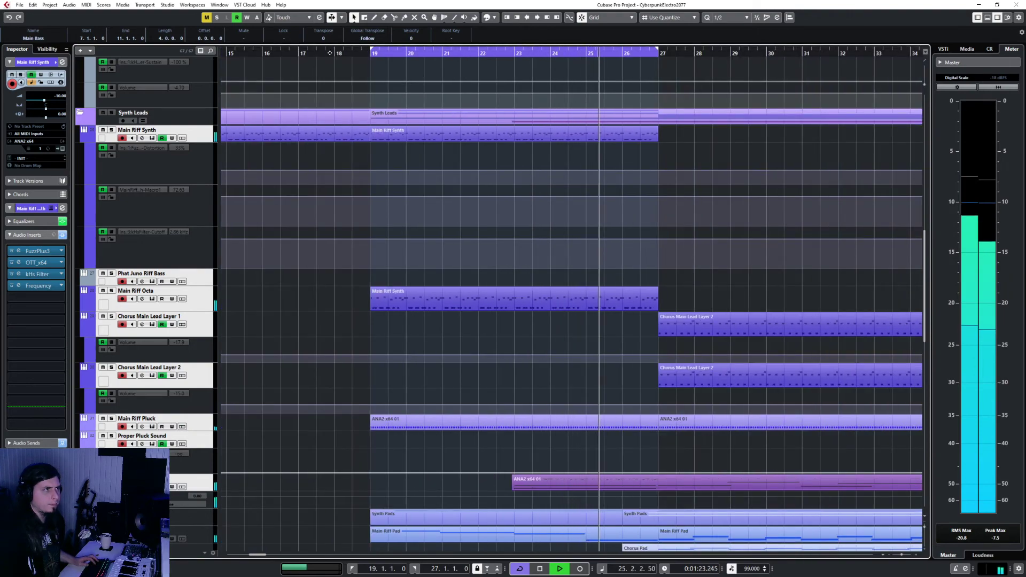
pyautogui.press('space')
pyautogui.hscroll(-10, 436, 208)
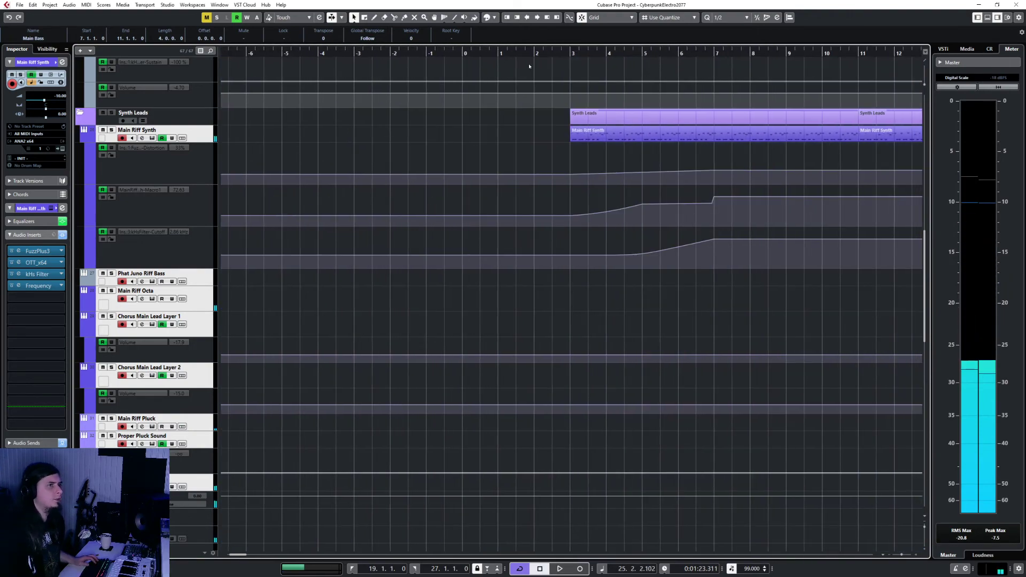
pyautogui.click(553, 51)
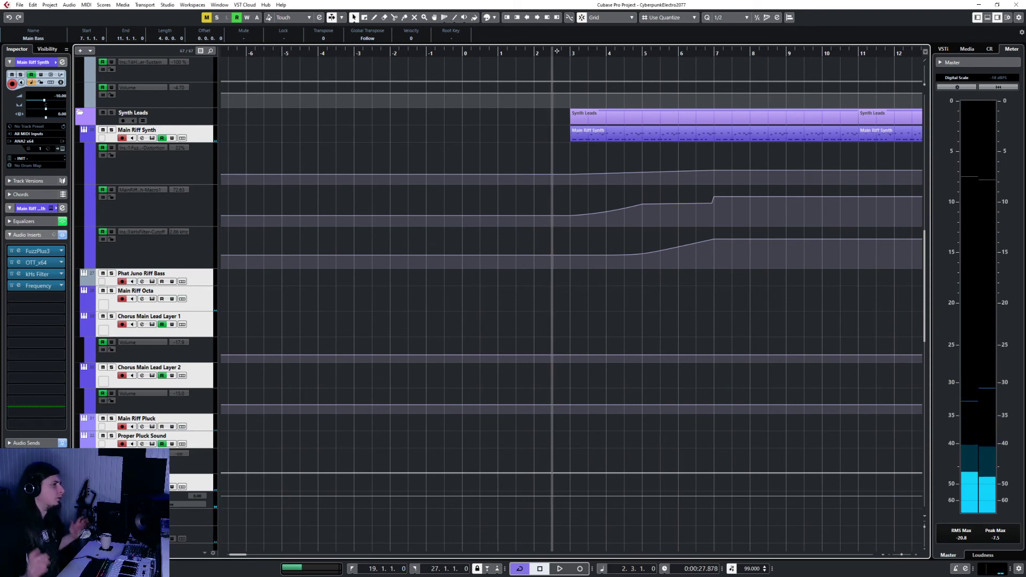
pyautogui.press('space')
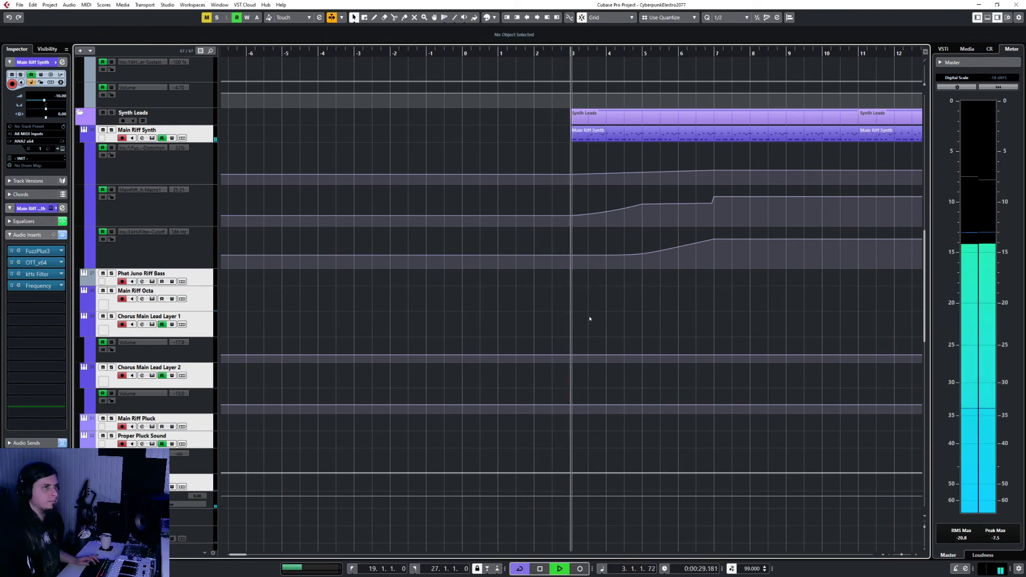
pyautogui.press('f')
pyautogui.click(201, 509)
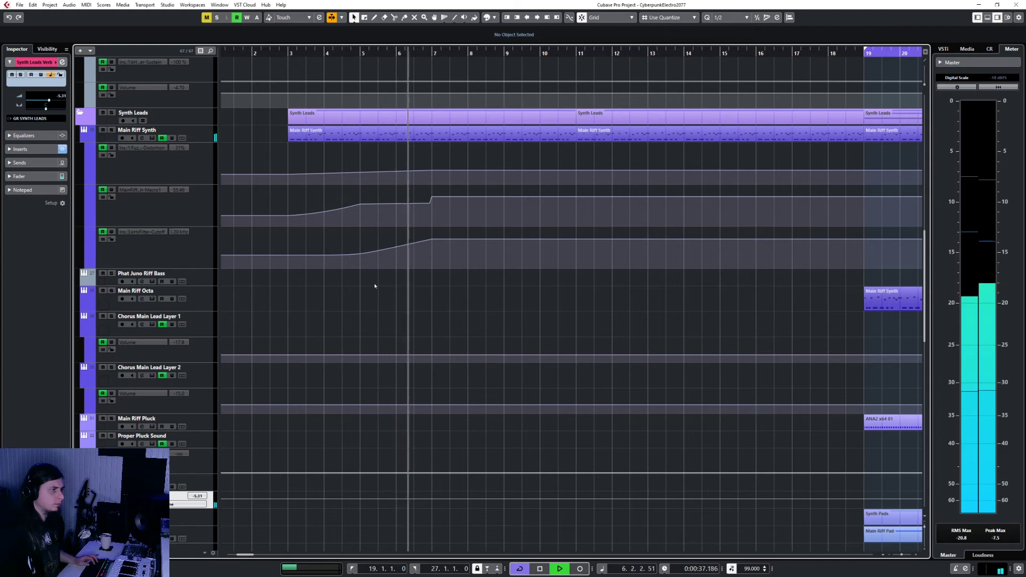
# Lower the Synth Leads Verb send to -9.14 dB on the Main Riff Synth and HONK SYNTH channels during playback
pyautogui.click(203, 428)
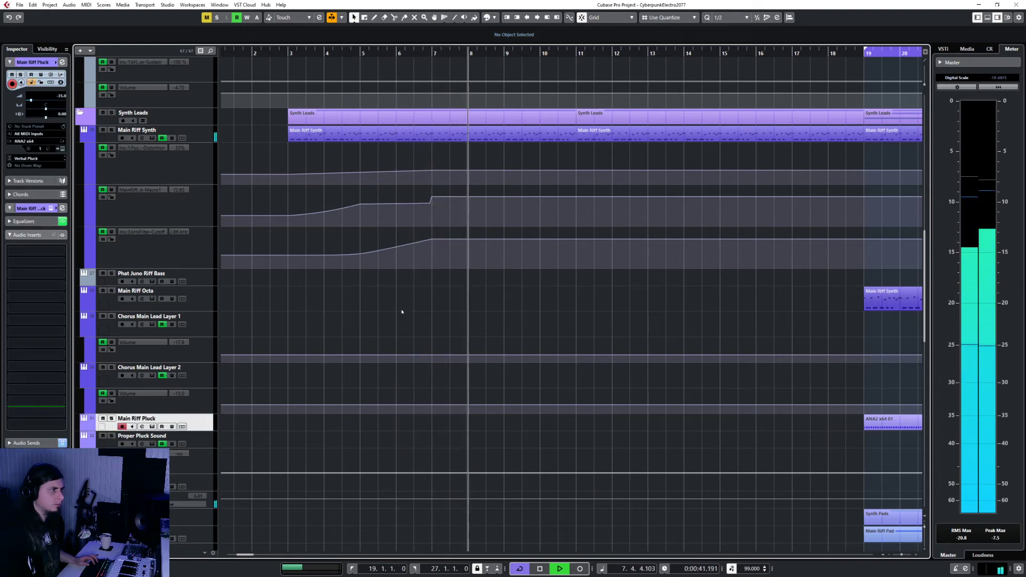
pyautogui.scroll(15, 402, 311)
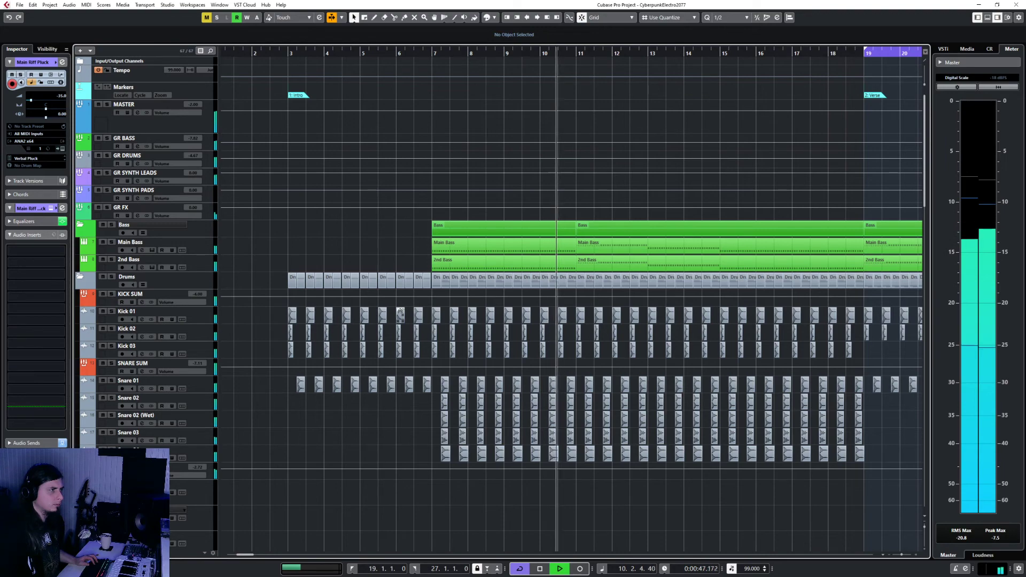
pyautogui.scroll(-12, 401, 311)
pyautogui.click(205, 333)
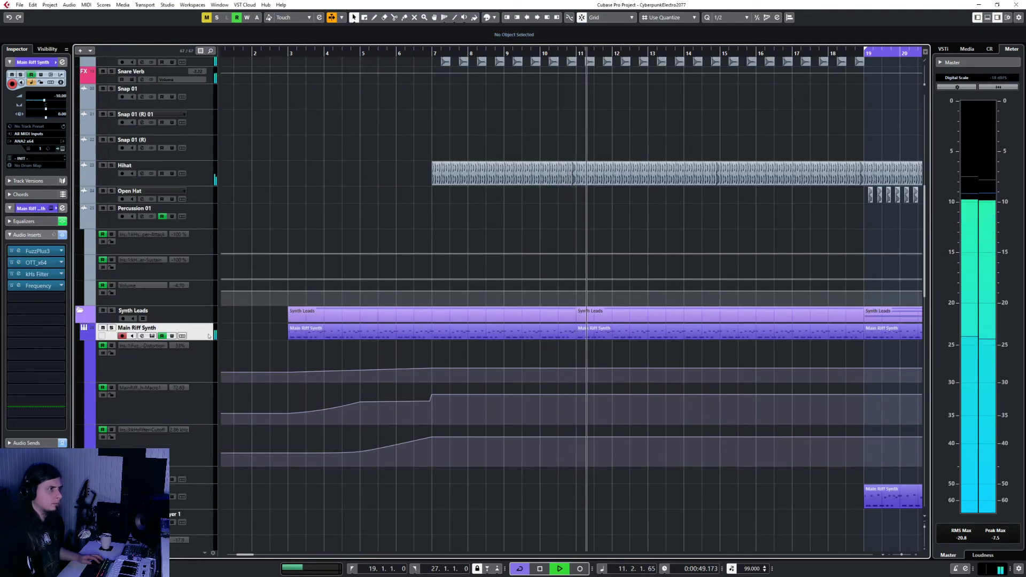
pyautogui.press('F3')
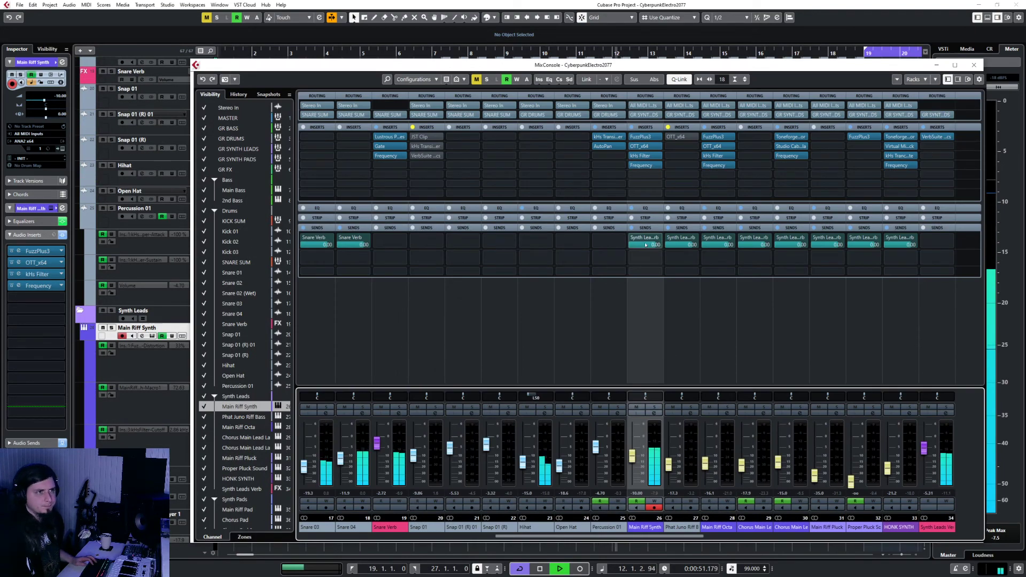
pyautogui.moveTo(645, 245); pyautogui.dragTo(645, 296)
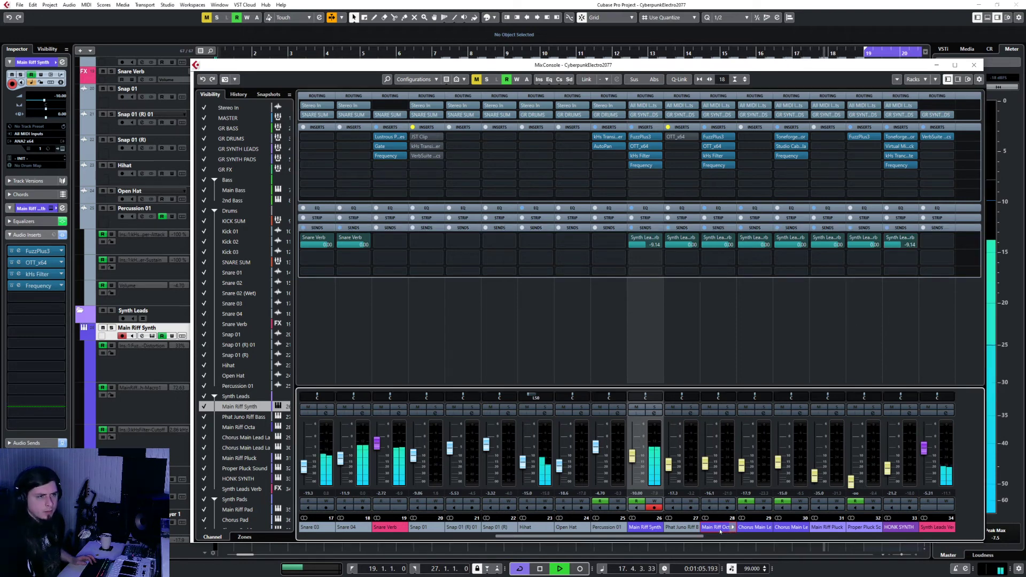
# Lower the Synth Leads Verb send to -7.13 dB on Main Riff Octa and -8.62 dB on Phat Juno Riff Bass
pyautogui.click(719, 216)
pyautogui.moveTo(724, 245); pyautogui.dragTo(724, 338)
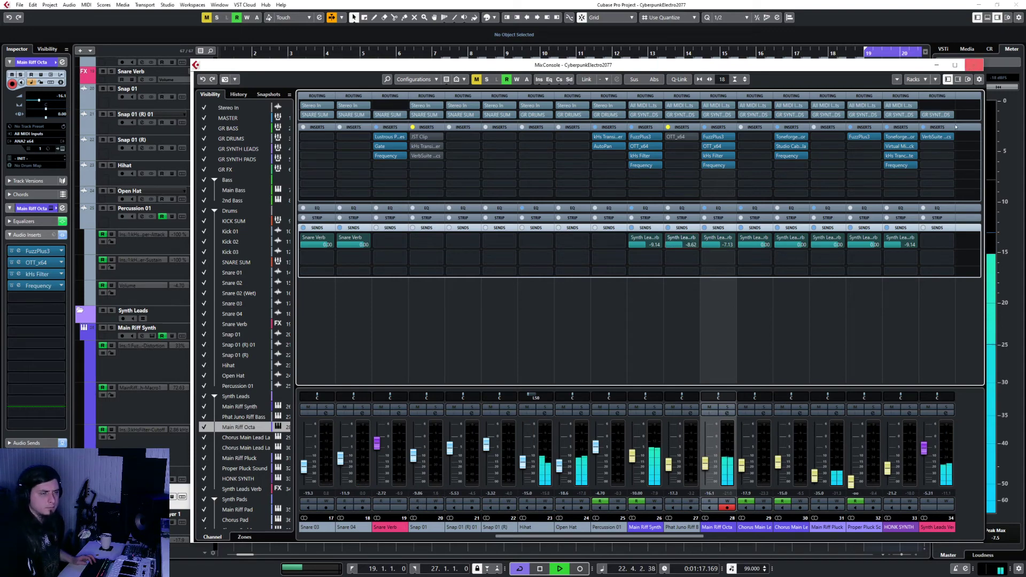
# Close the MixConsole and solo the GR SYNTH PADS group track with cycle playback on for the verse
pyautogui.click(974, 65)
pyautogui.scroll(-7, 621, 357)
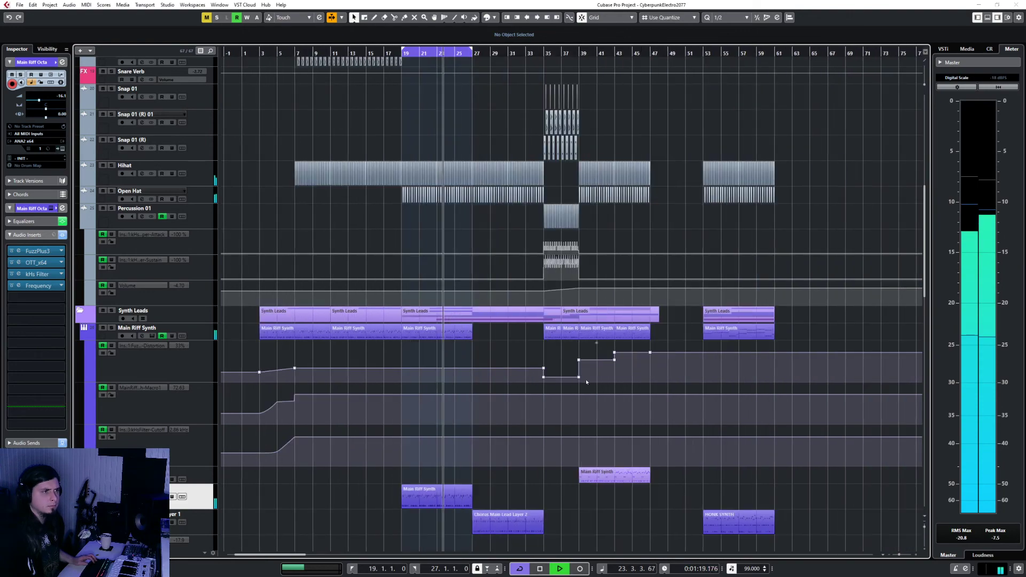
pyautogui.scroll(7, 586, 382)
pyautogui.scroll(-4, 453, 404)
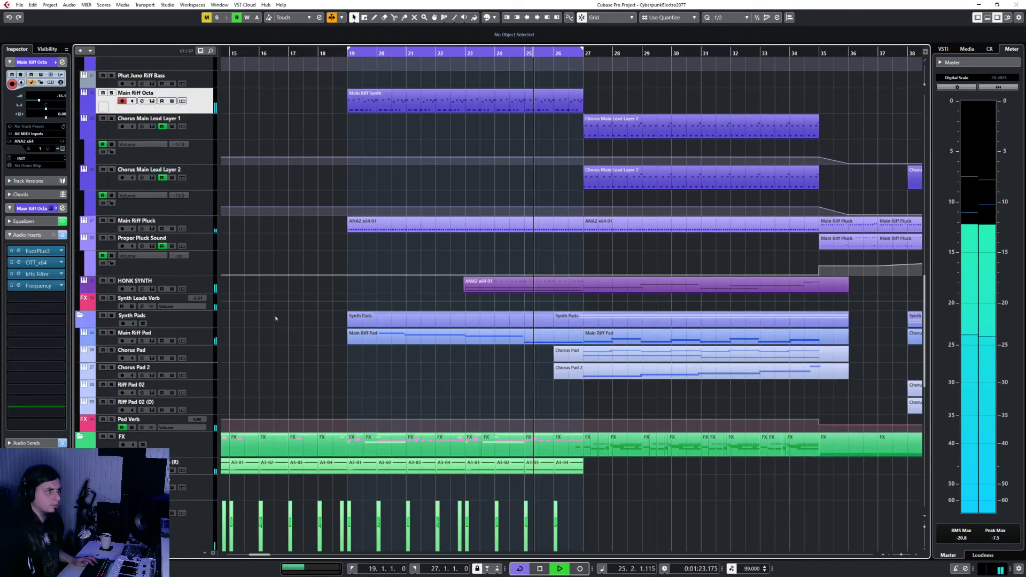
pyautogui.click(201, 282)
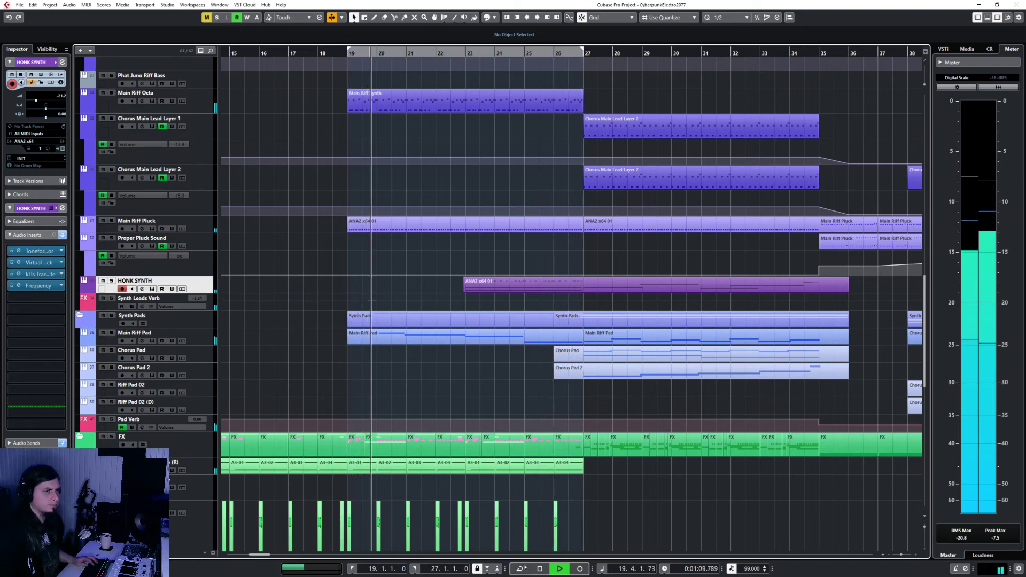
pyautogui.click(196, 424)
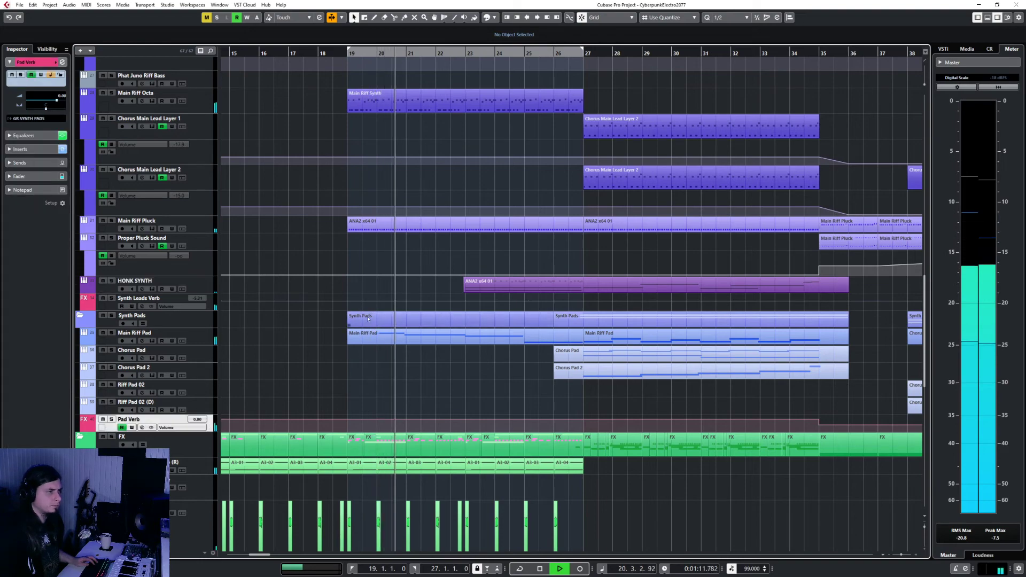
pyautogui.click(184, 320)
pyautogui.scroll(10, 291, 309)
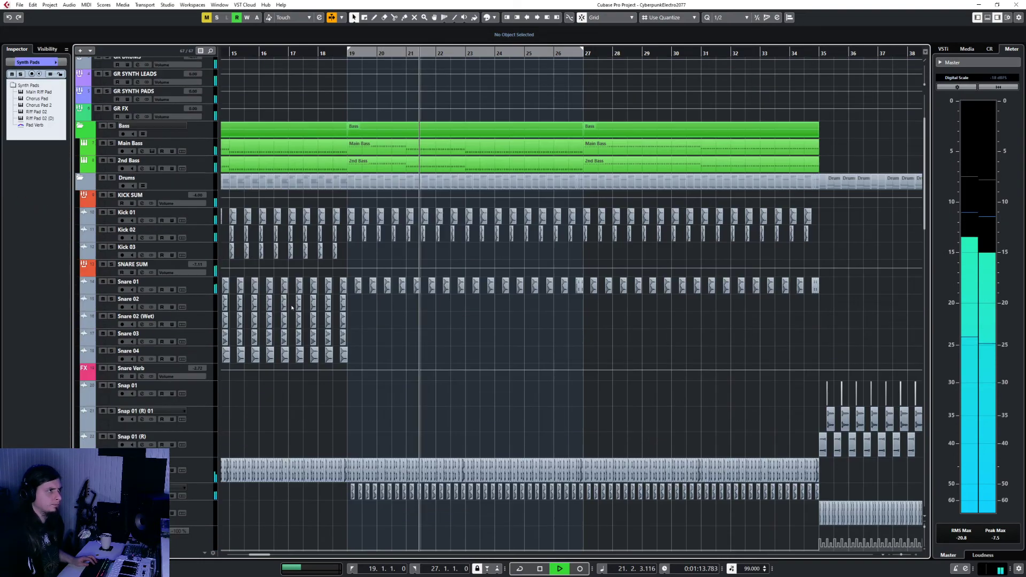
pyautogui.scroll(5, 291, 308)
pyautogui.click(207, 194)
pyautogui.press('s')
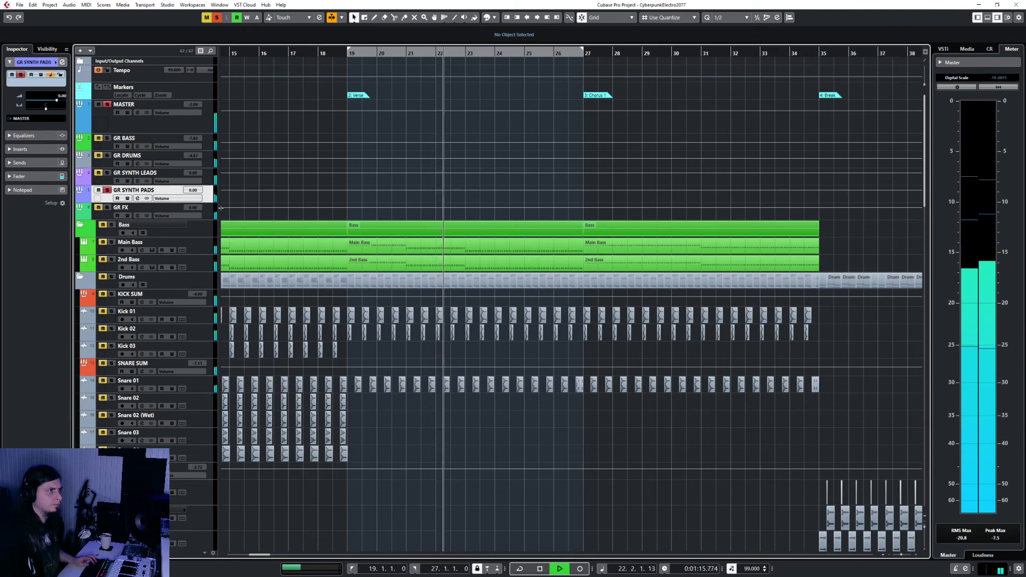
pyautogui.press('/')
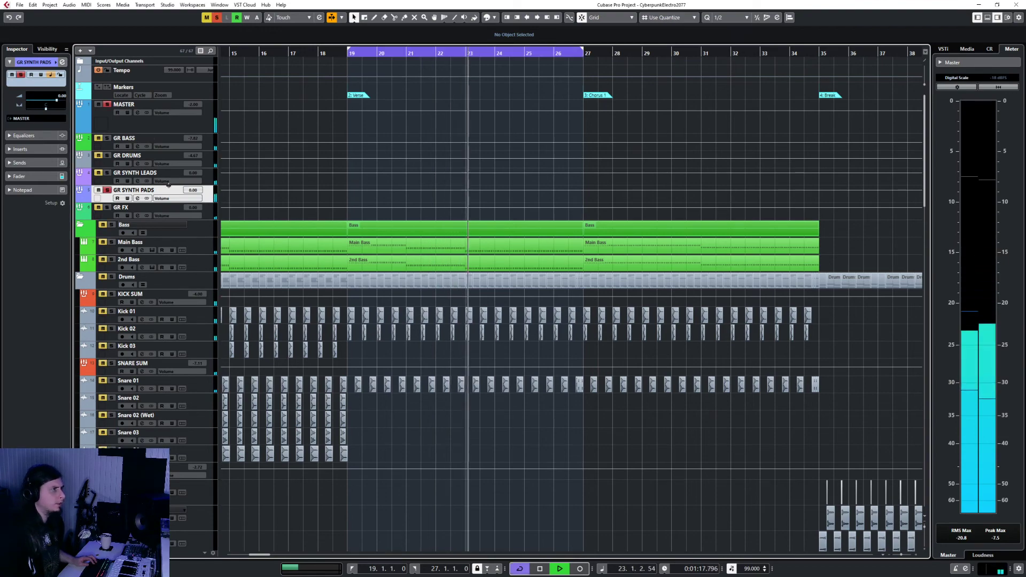
# Copy the Compressor from GR SYNTH LEADS to the sixth insert of GR SYNTH PADS and check its settings
pyautogui.press('F3')
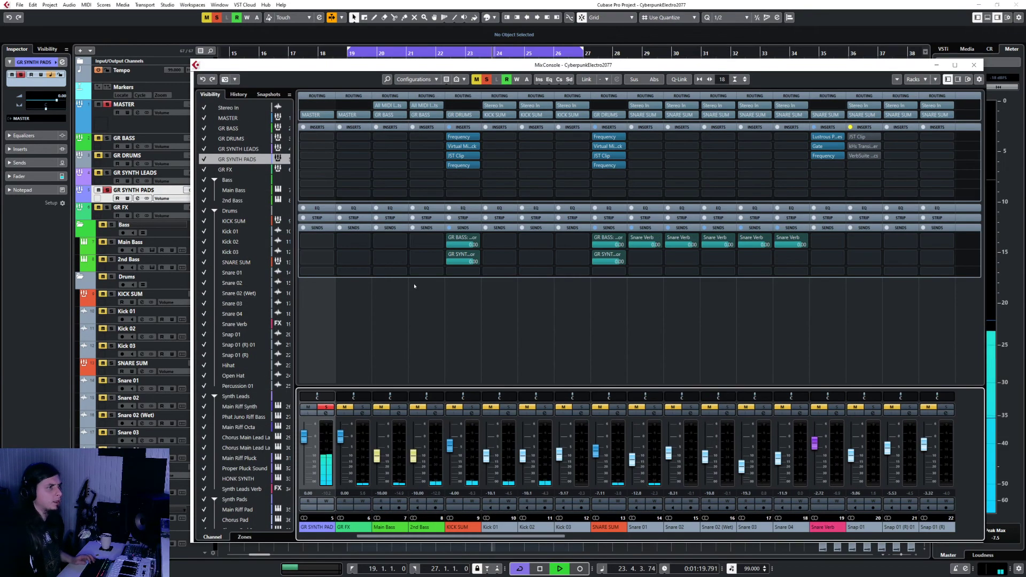
pyautogui.moveTo(506, 538); pyautogui.dragTo(397, 539)
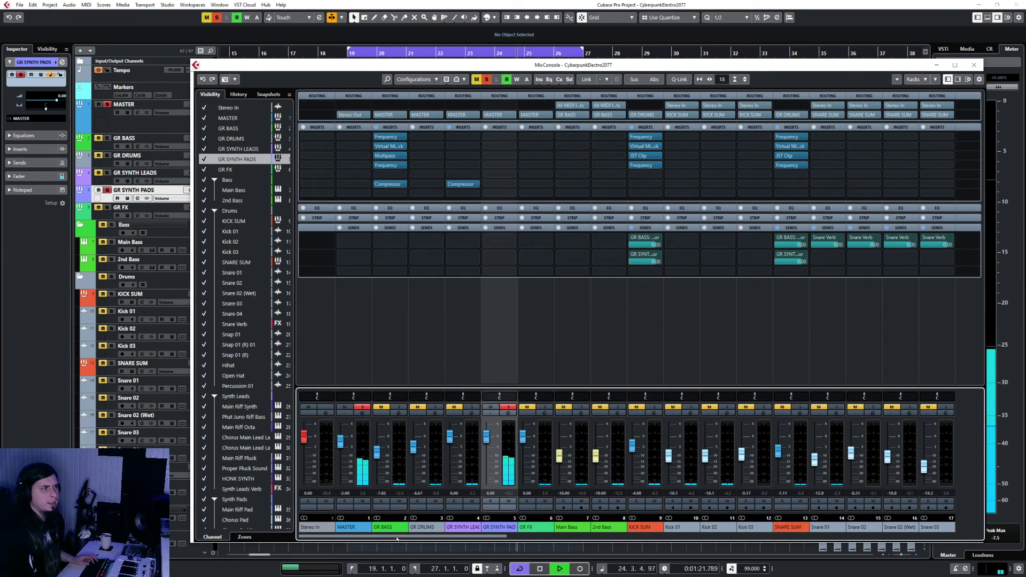
pyautogui.moveTo(460, 184); pyautogui.dragTo(500, 184)
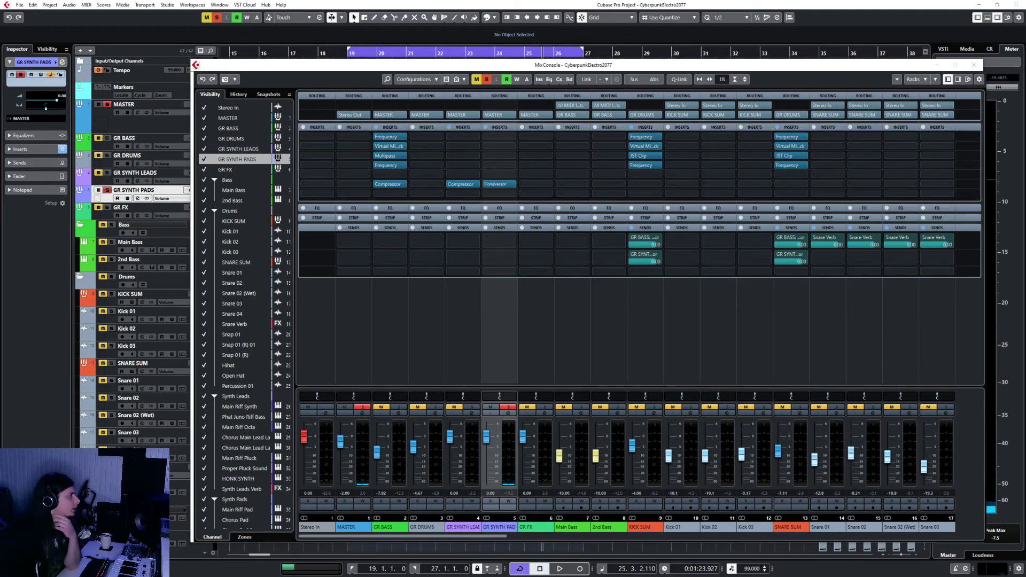
pyautogui.click(499, 184)
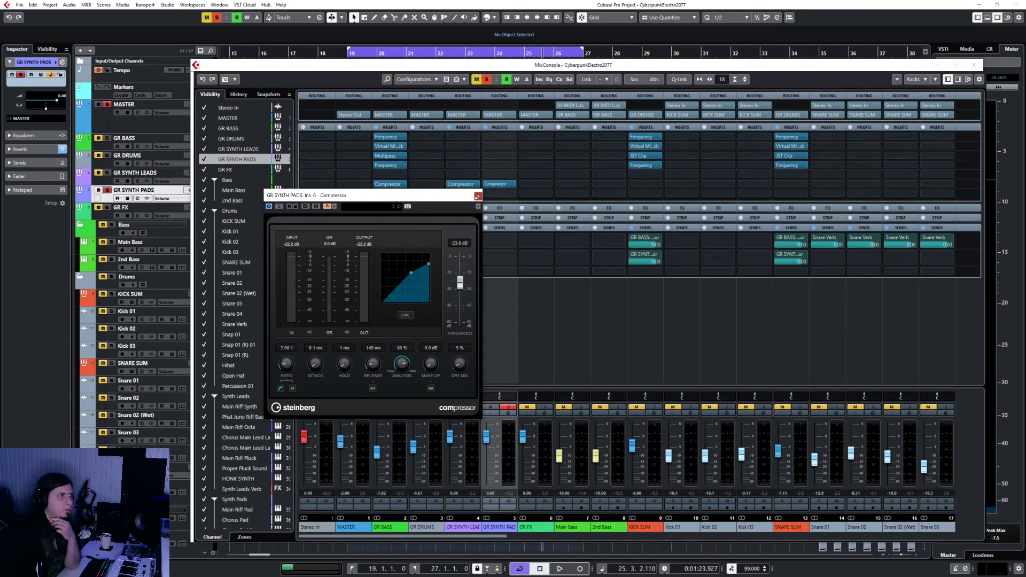
pyautogui.click(478, 197)
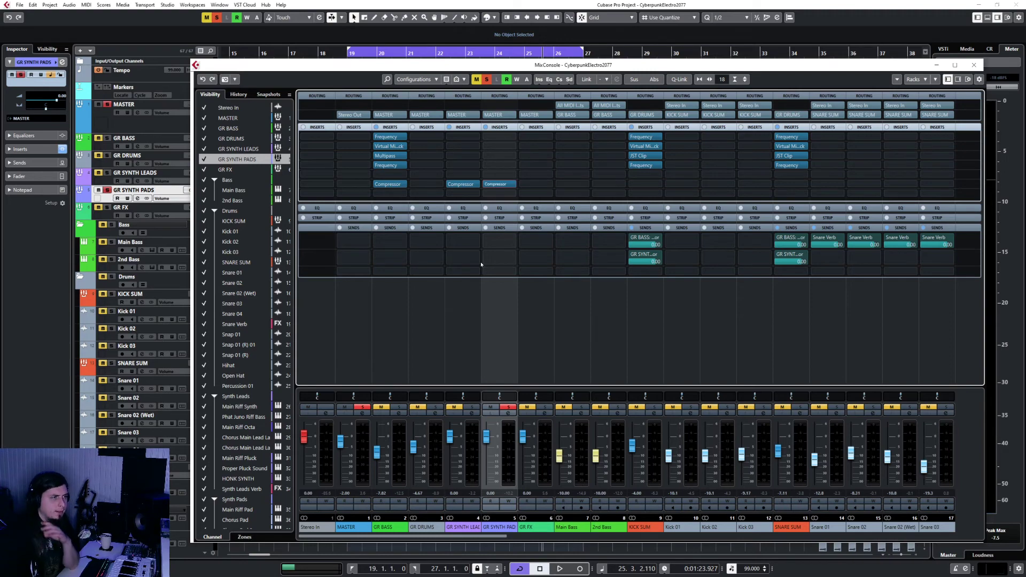
# Clear the solo and add a send on KICK SUM to the side-chain of the GR SYNTH PADS Compressor
pyautogui.press('F3')
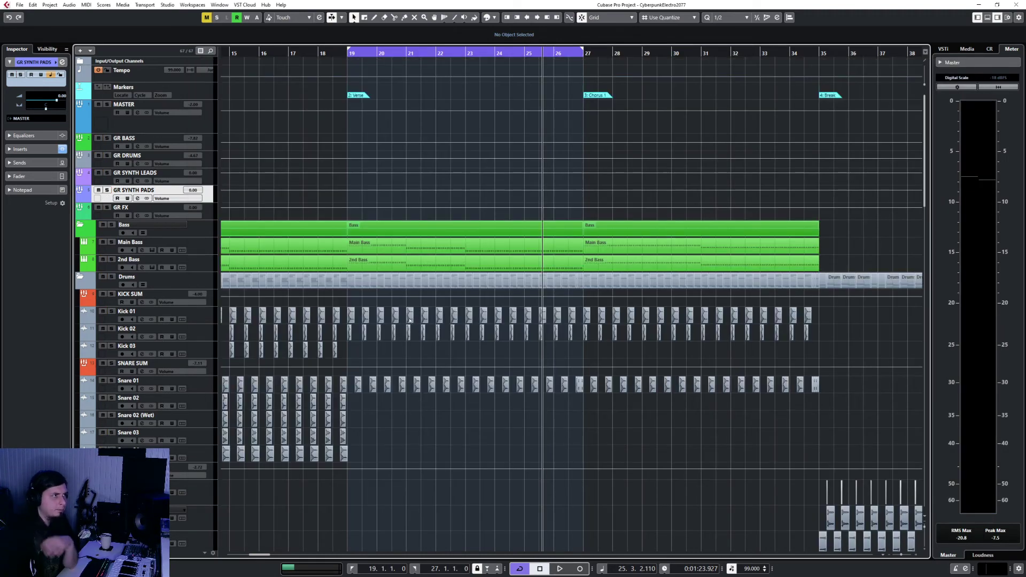
pyautogui.press('F3')
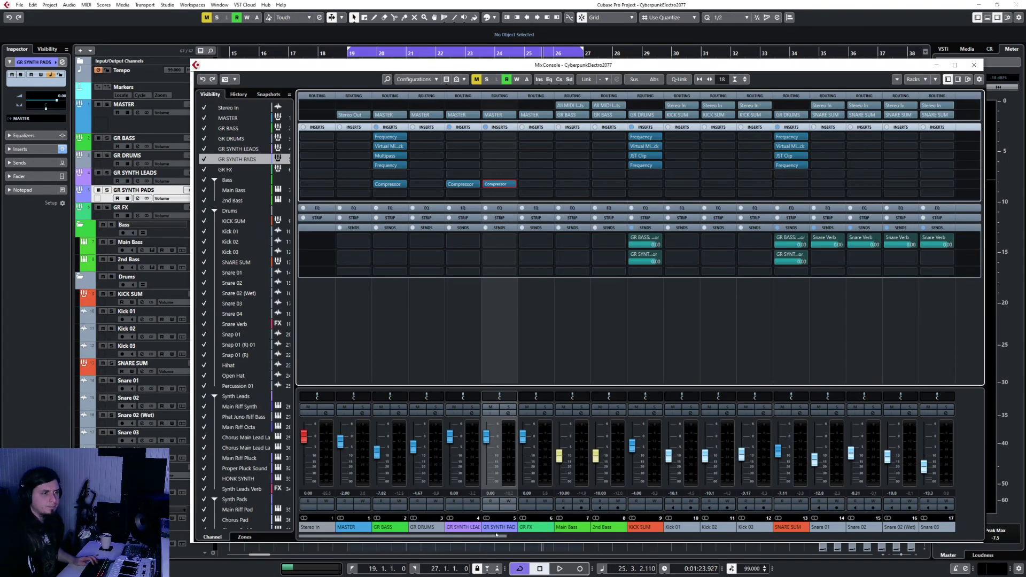
pyautogui.moveTo(496, 535); pyautogui.dragTo(556, 551)
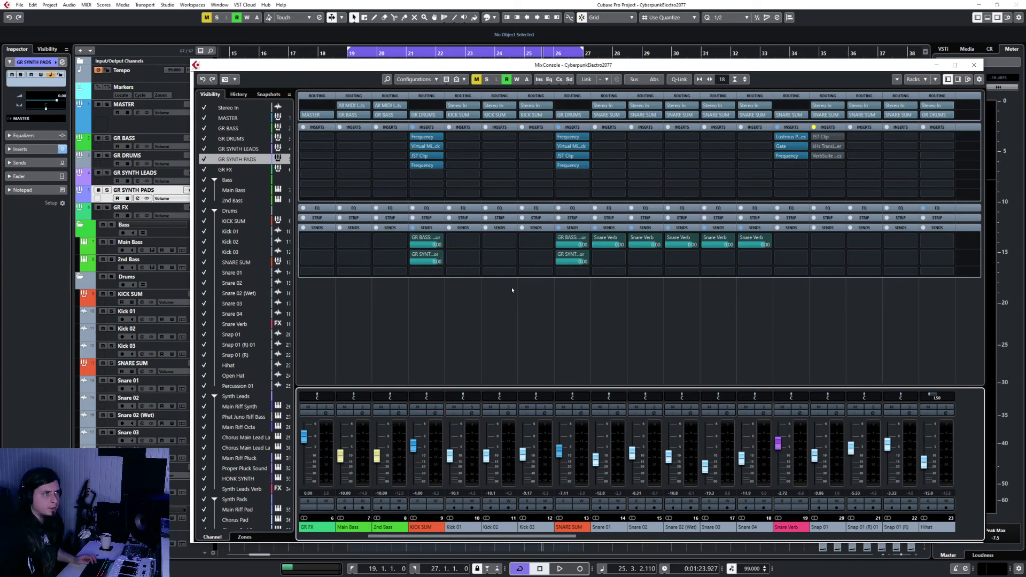
pyautogui.click(436, 271)
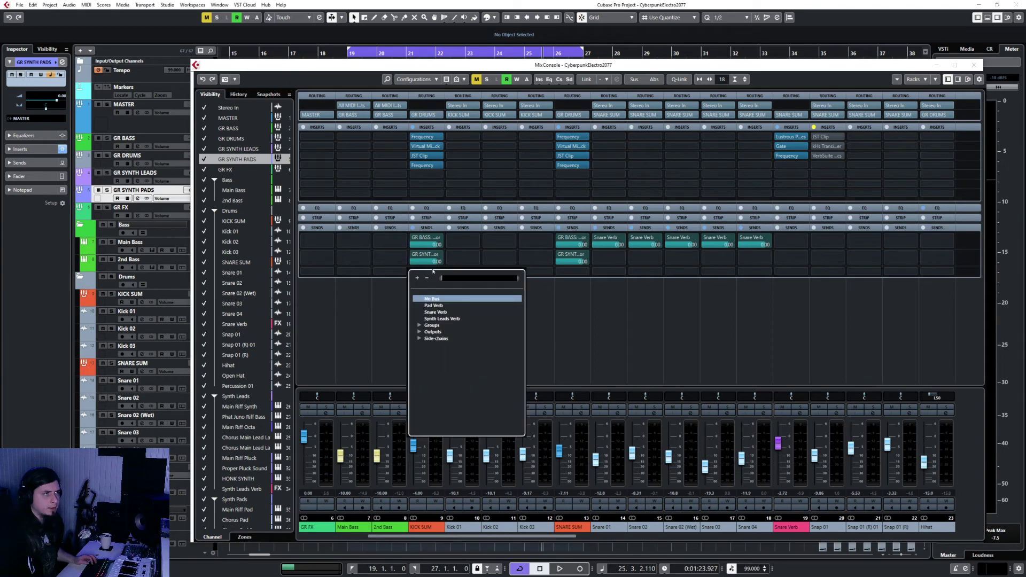
pyautogui.click(419, 338)
pyautogui.click(440, 358)
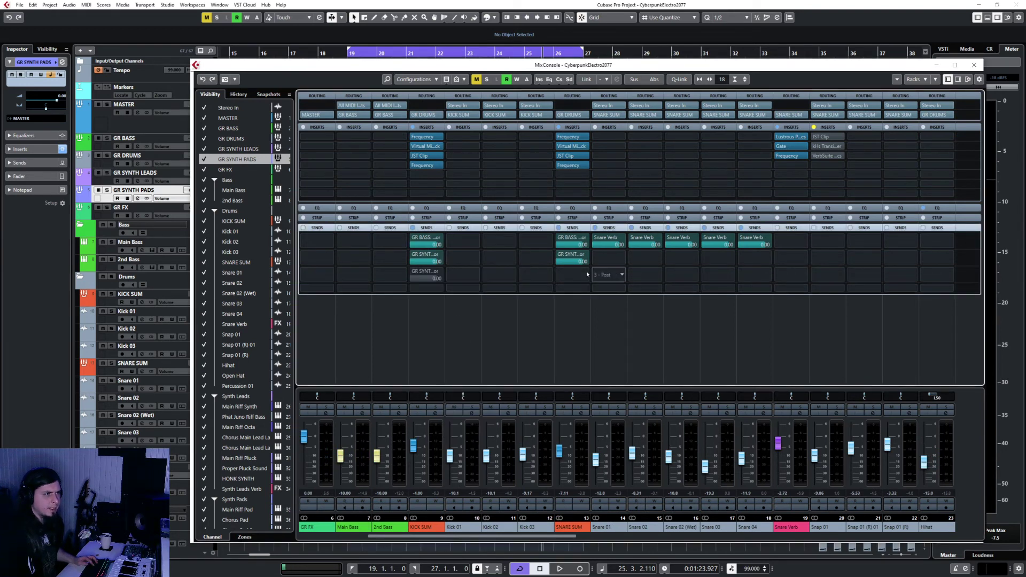
# Add a send on SNARE SUM to the side-chain of the GR SYNTH PADS Compressor and close the MixConsole
pyautogui.click(580, 273)
pyautogui.click(566, 332)
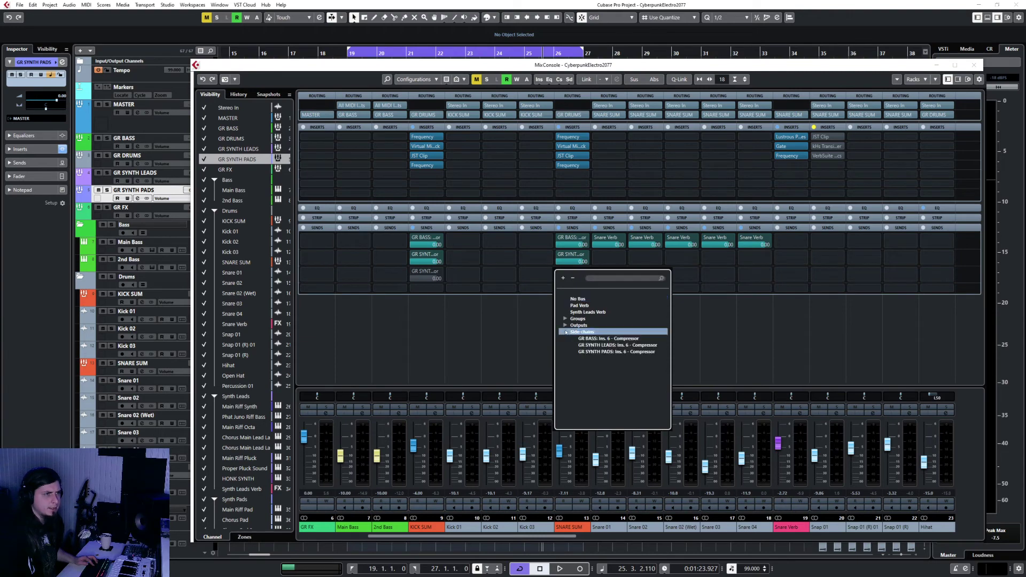
pyautogui.click(593, 354)
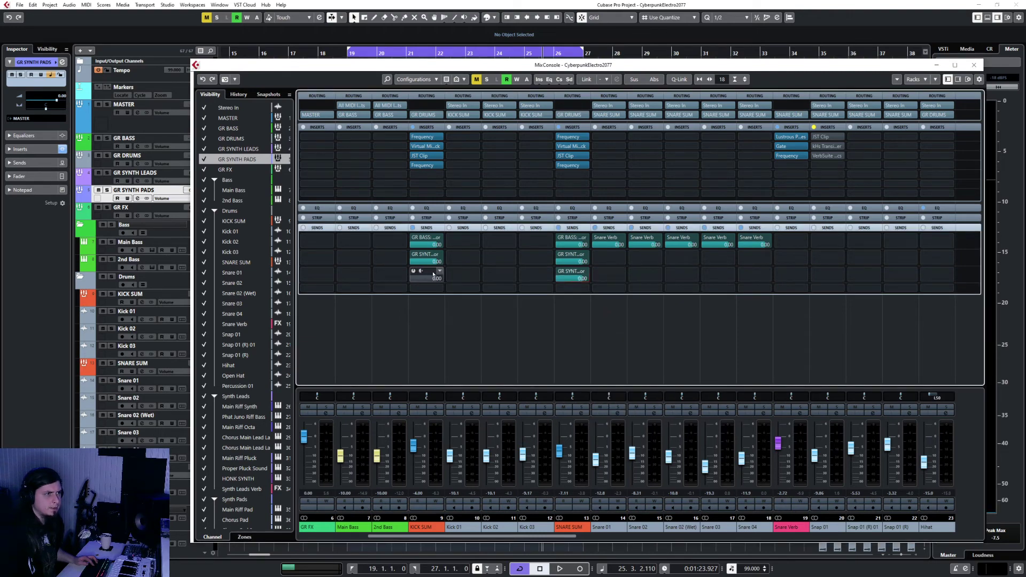
pyautogui.press('F3')
# Play the looped verse with GR SYNTH PADS and GR DRUMS soloed and check the gain reduction of the pads' Compressor
pyautogui.press('space')
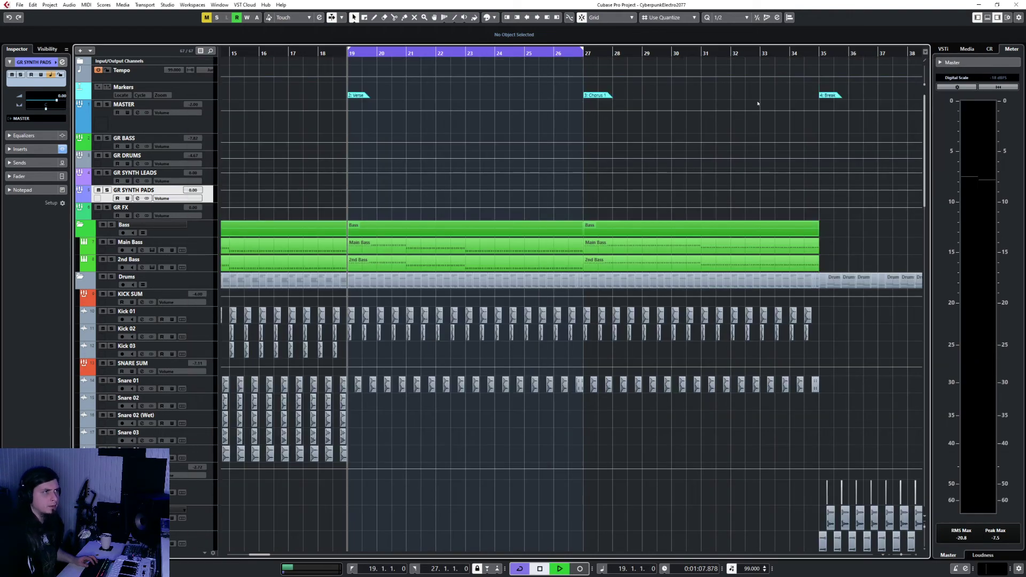
pyautogui.click(107, 190)
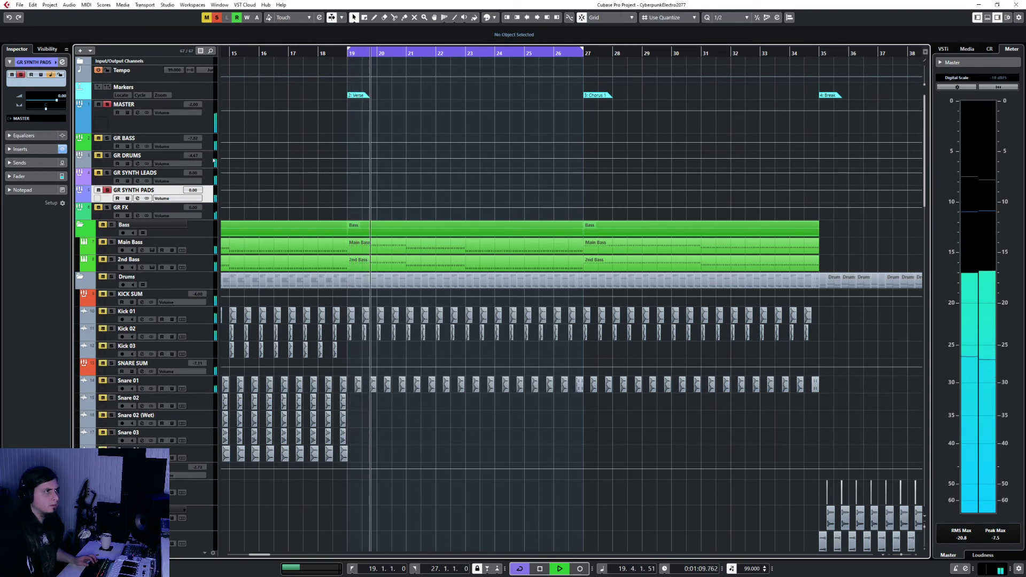
pyautogui.click(107, 156)
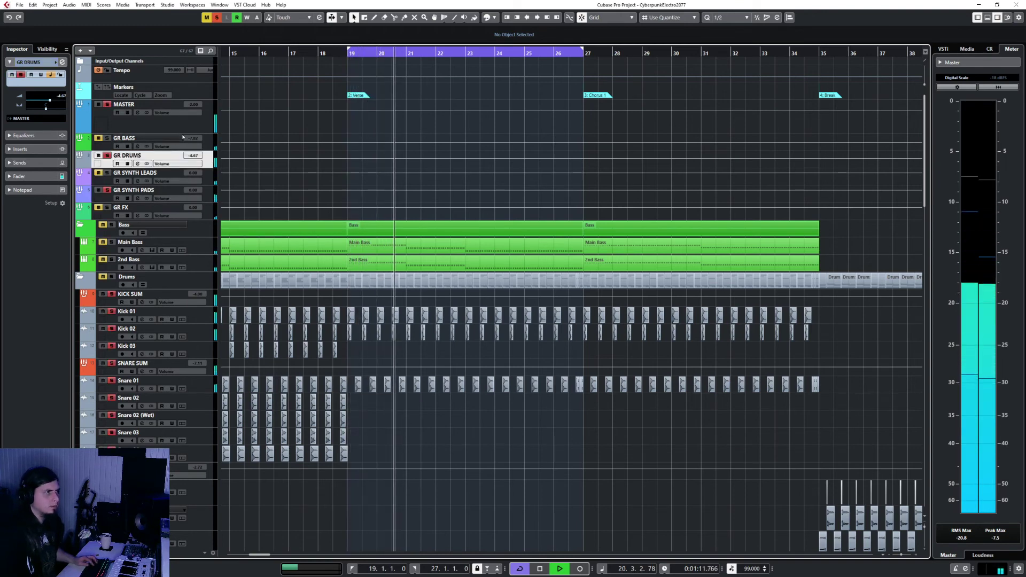
pyautogui.click(209, 193)
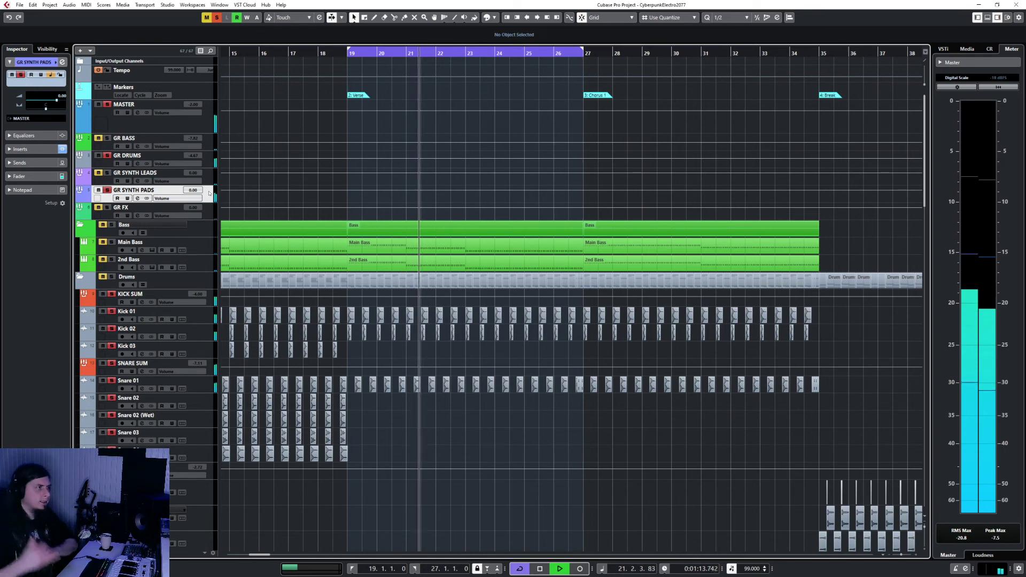
pyautogui.click(21, 149)
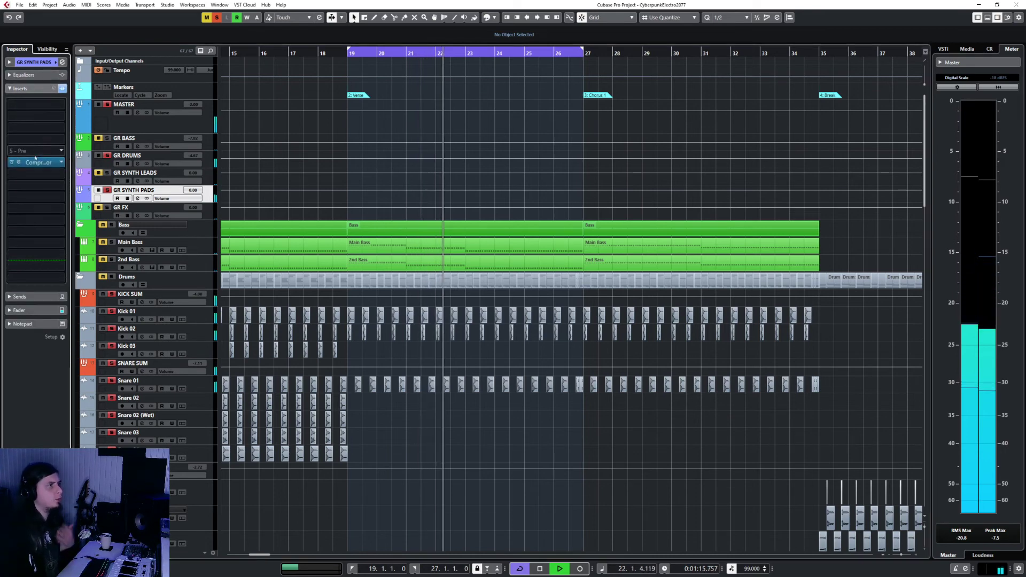
pyautogui.click(18, 162)
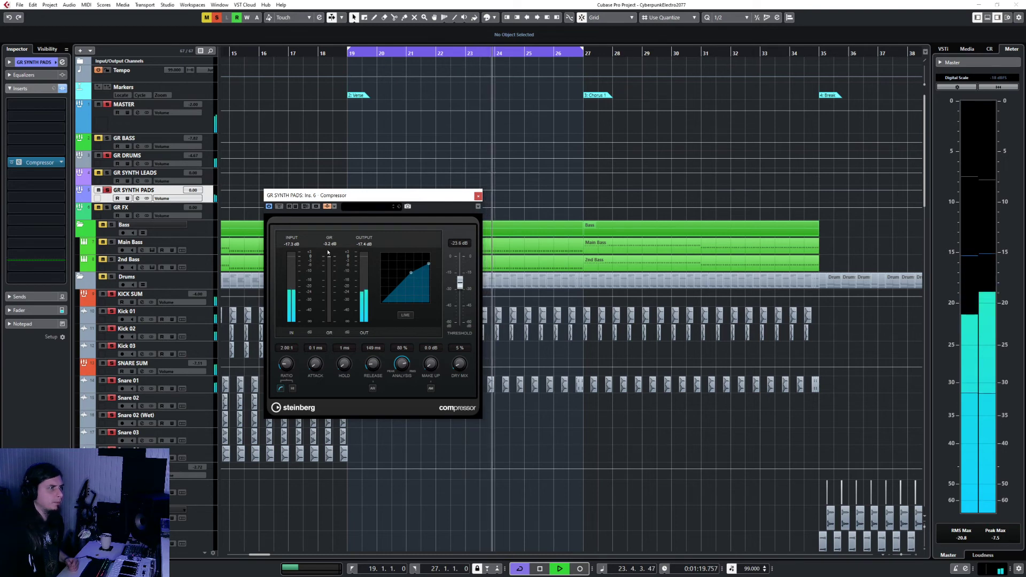
pyautogui.click(479, 196)
# Insert the Frequency EQ in the first slot of GR SYNTH PADS and set band 1 to Cut 24 at 212 Hz
pyautogui.click(37, 104)
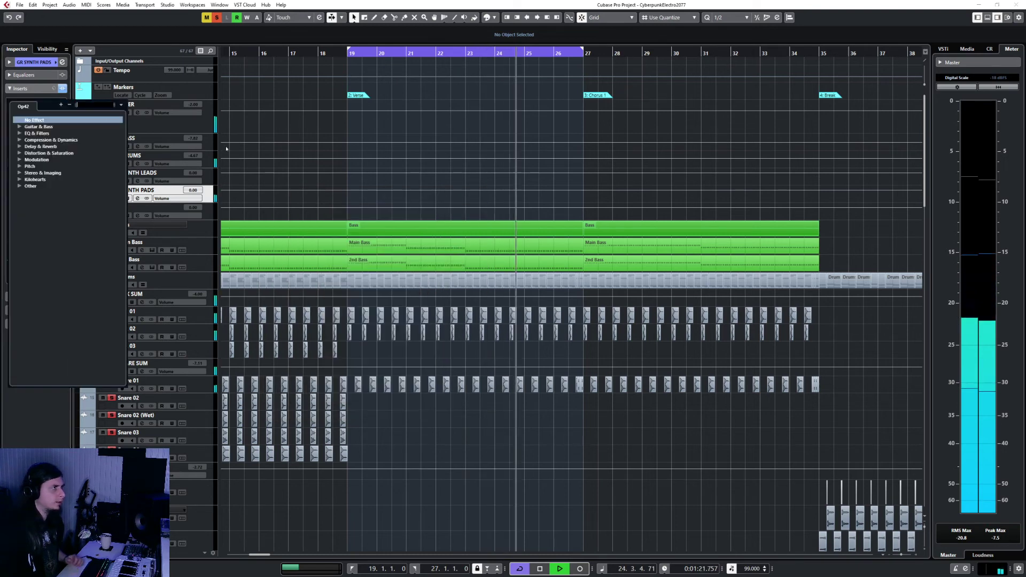
pyautogui.write('freq')
pyautogui.press('Return')
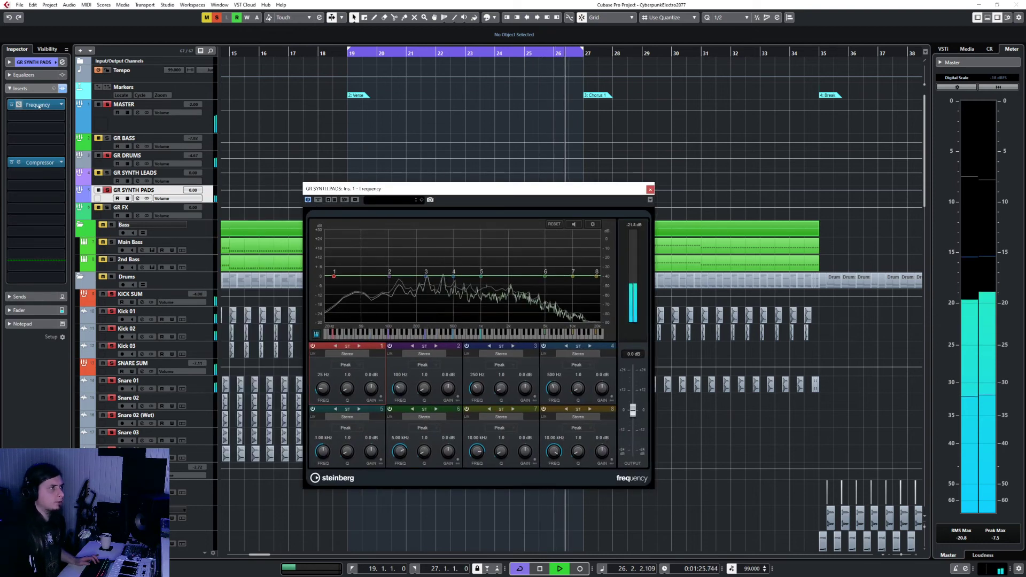
pyautogui.moveTo(37, 104)
pyautogui.mouseDown()
pyautogui.moveTo(37, 122)
pyautogui.moveTo(37, 106)
pyautogui.mouseUp()
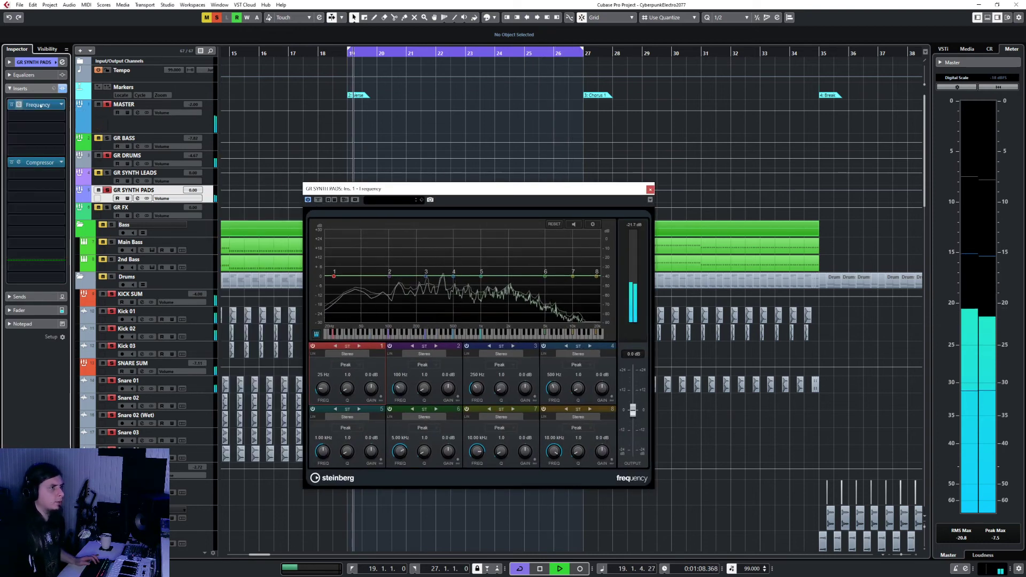
pyautogui.click(344, 365)
pyautogui.click(351, 394)
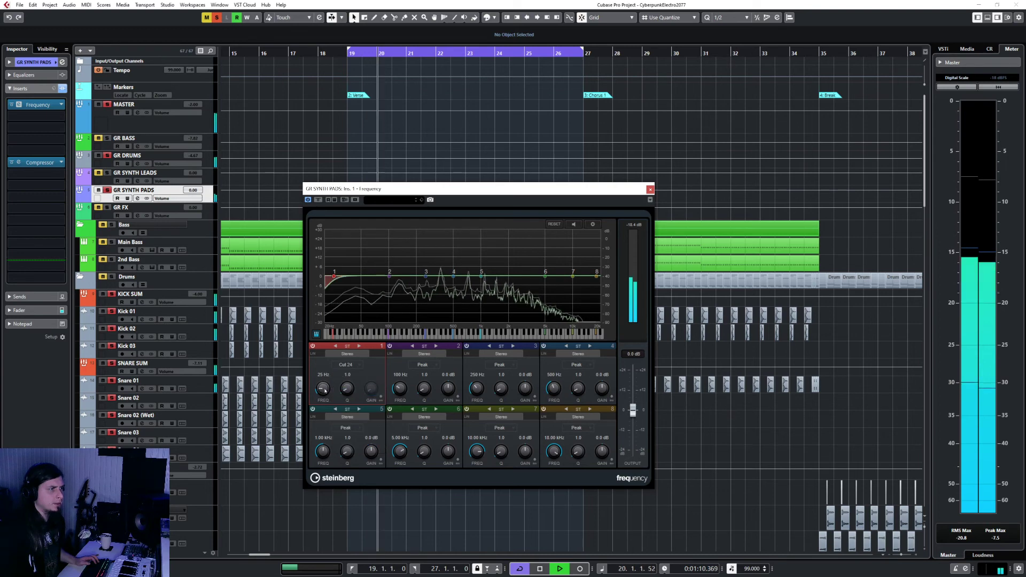
pyautogui.moveTo(322, 390); pyautogui.dragTo(331, 382)
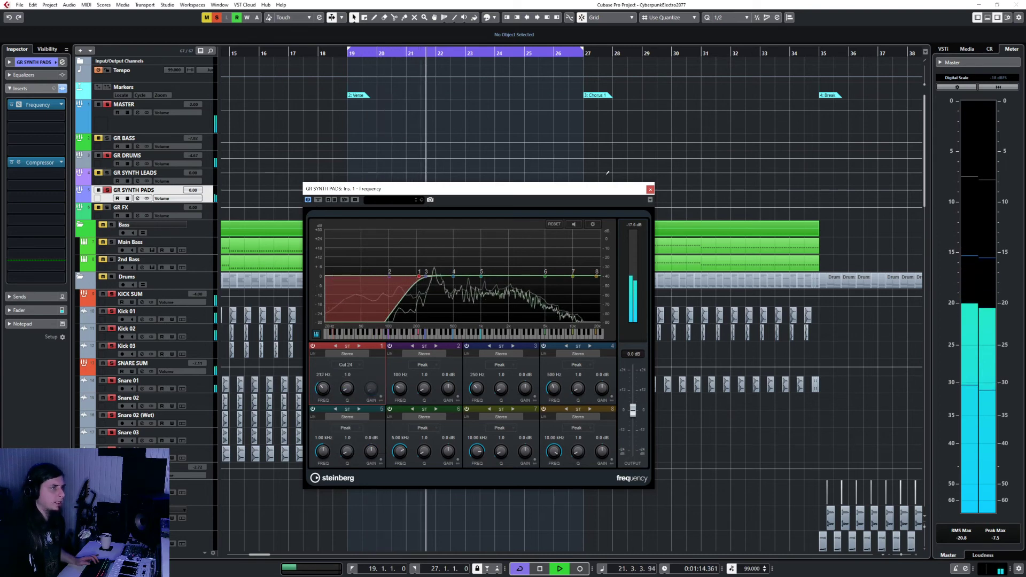
pyautogui.click(650, 189)
# Insert kHs Limiter in the second slot of GR SYNTH PADS and lower its threshold to about -16.08 dB
pyautogui.click(36, 116)
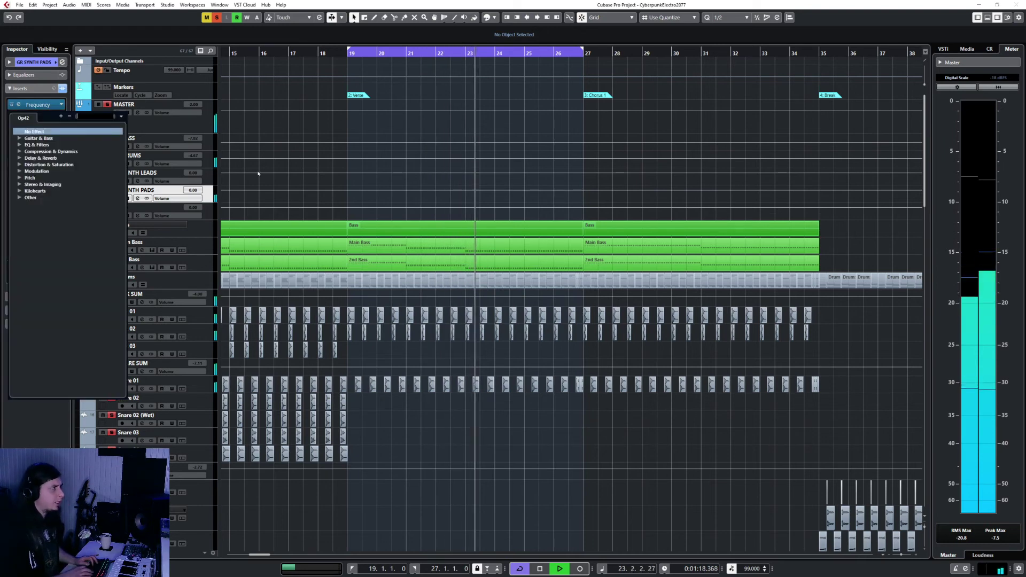
pyautogui.write('comp')
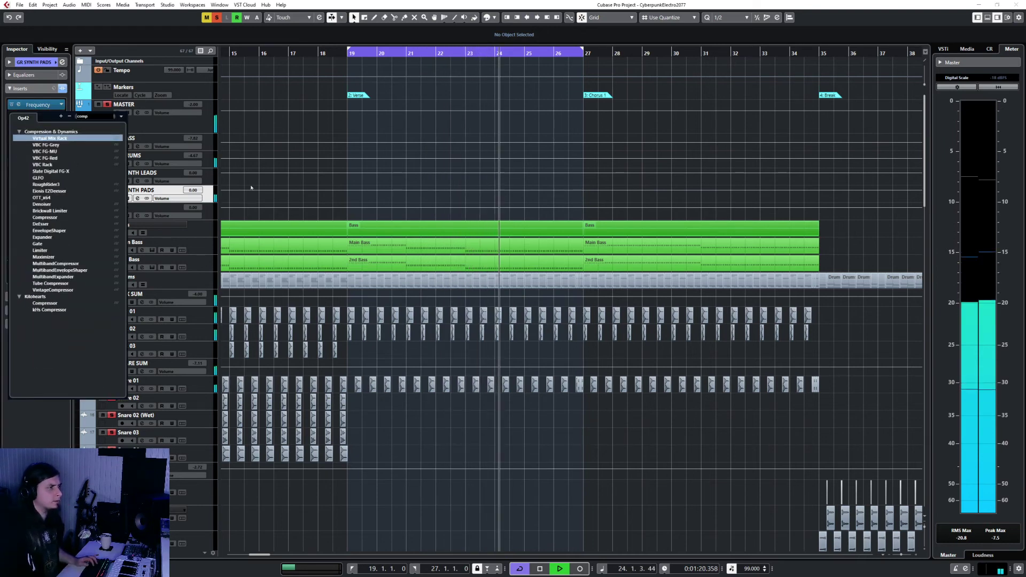
pyautogui.press('BackSpace')
pyautogui.press('BackSpace')
pyautogui.press('BackSpace')
pyautogui.press('BackSpace')
pyautogui.write('limit')
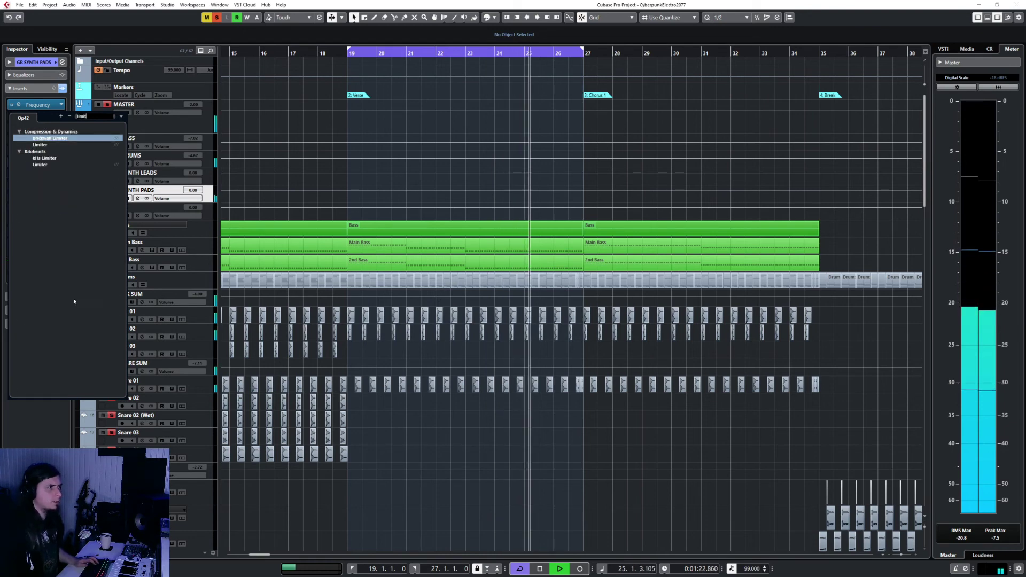
pyautogui.click(45, 158)
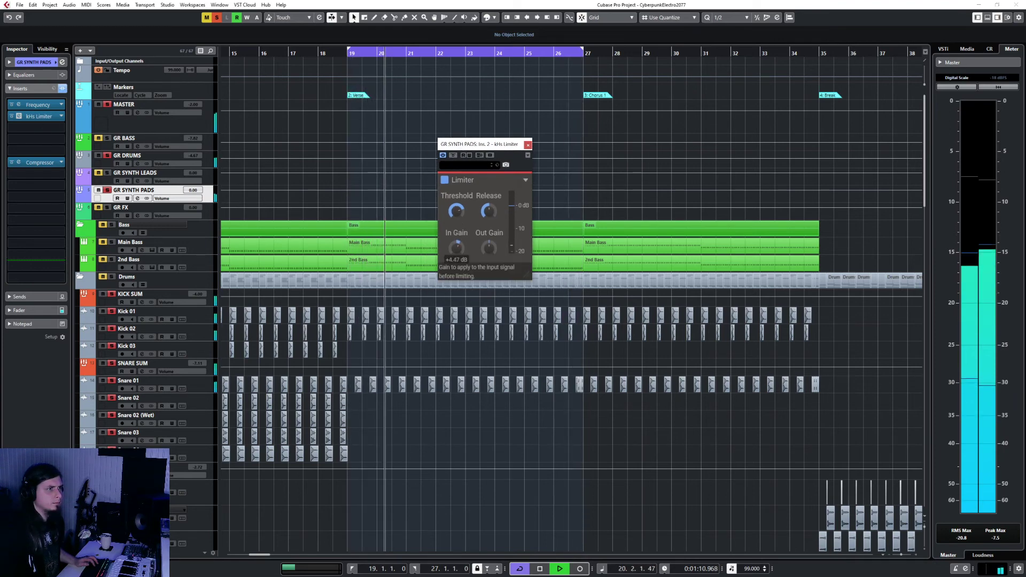
pyautogui.moveTo(457, 211); pyautogui.dragTo(456, 234)
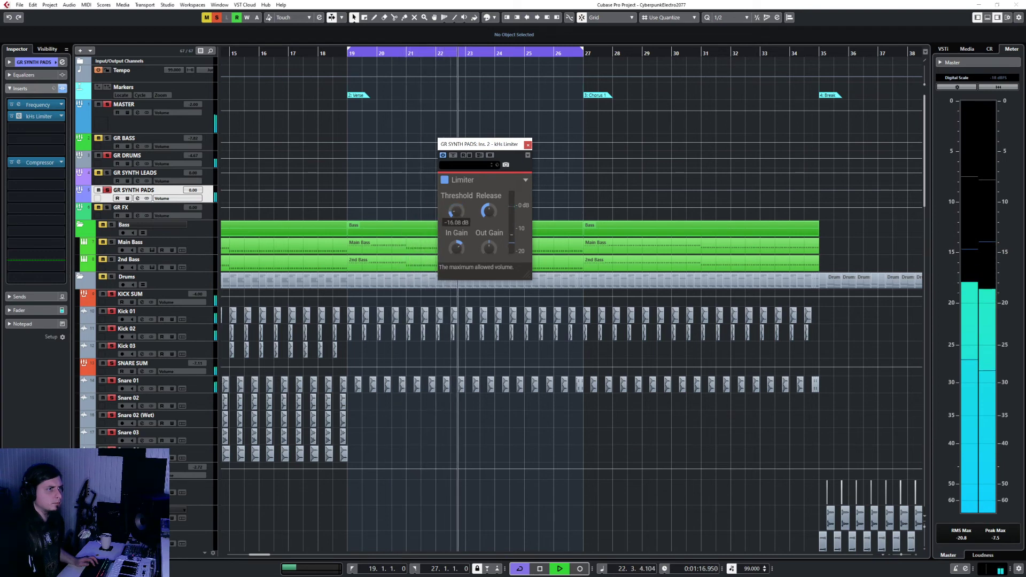
# Close the kHs Limiter, unsolo GR SYNTH PADS and GR DRUMS, and play the full mix into the verse
pyautogui.click(528, 144)
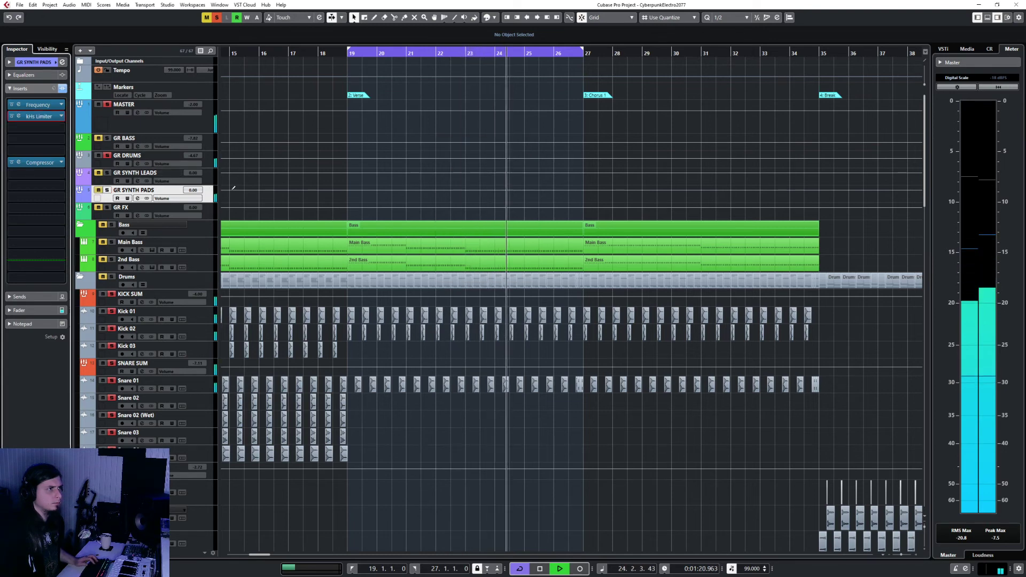
pyautogui.click(107, 155)
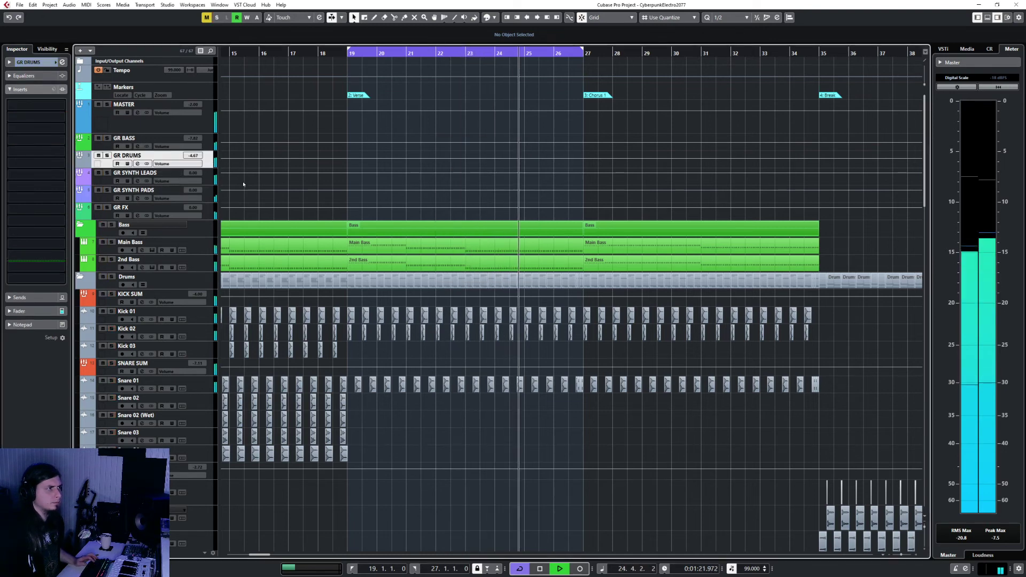
pyautogui.click(297, 55)
pyautogui.scroll(-8, 343, 368)
pyautogui.keyDown('ctrl'); pyautogui.scroll(-2, 343, 368); pyautogui.keyUp('ctrl')
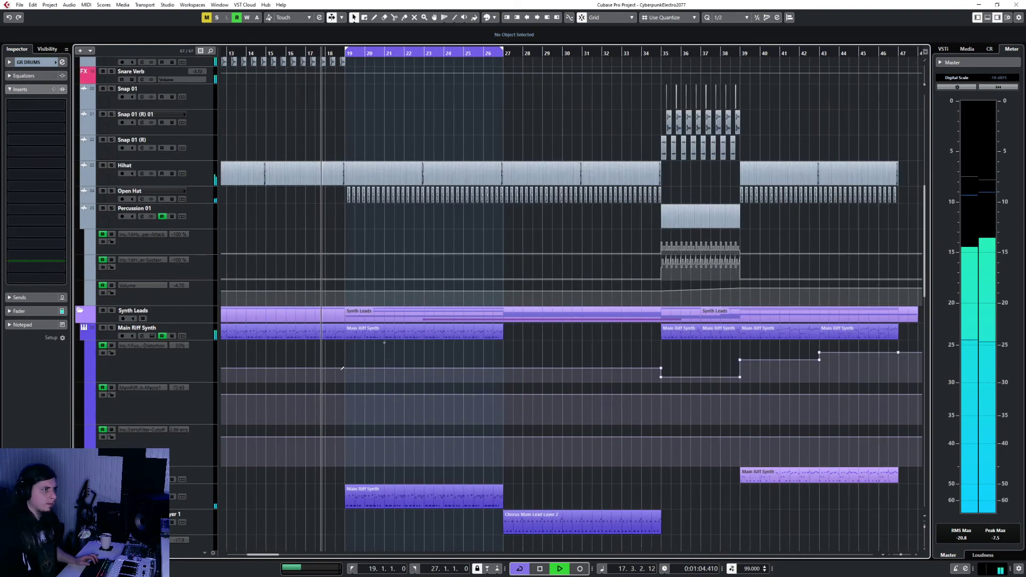
pyautogui.keyDown('ctrl'); pyautogui.scroll(-2, 343, 369); pyautogui.keyUp('ctrl')
pyautogui.hscroll(-4, 441, 383)
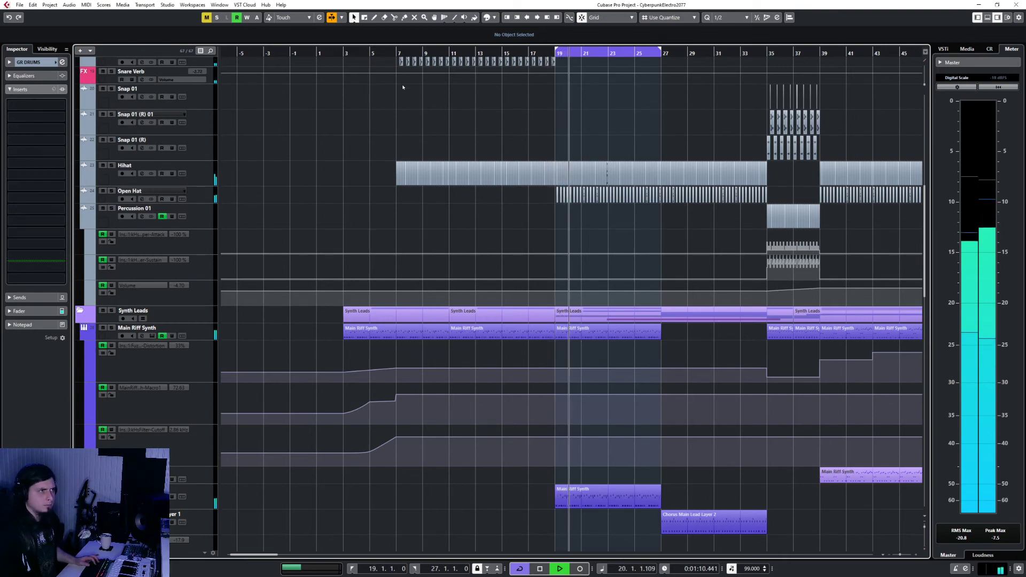
pyautogui.scroll(10, 561, 348)
pyautogui.press('space')
# Copy the Kick 03 events of bars 7 to 18 and paste them on the same track at bars 19 and 31
pyautogui.keyDown('ctrl'); pyautogui.scroll(5, 584, 428); pyautogui.keyUp('ctrl')
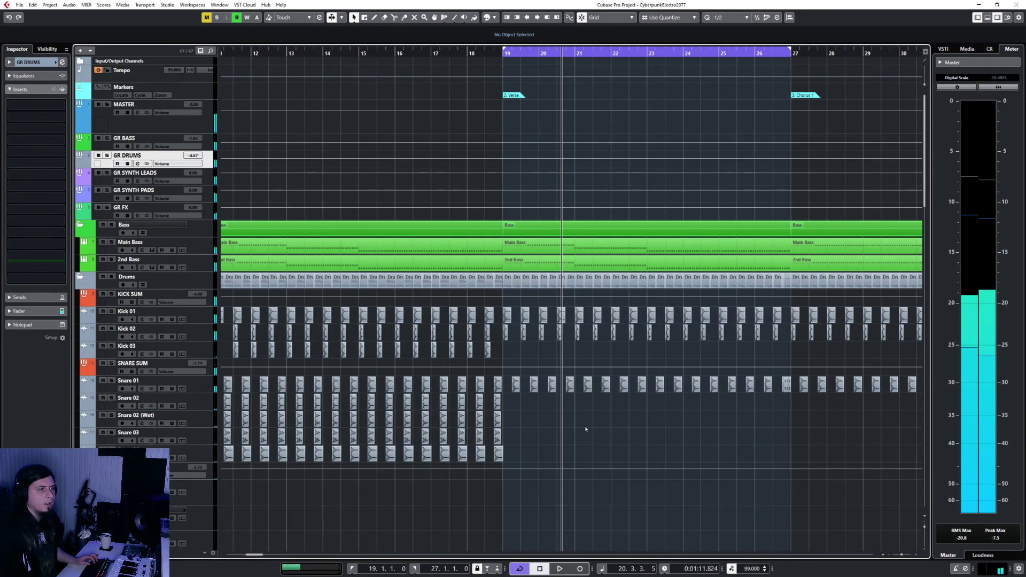
pyautogui.keyDown('ctrl'); pyautogui.scroll(-4, 585, 428); pyautogui.keyUp('ctrl')
pyautogui.hscroll(-3, 637, 386)
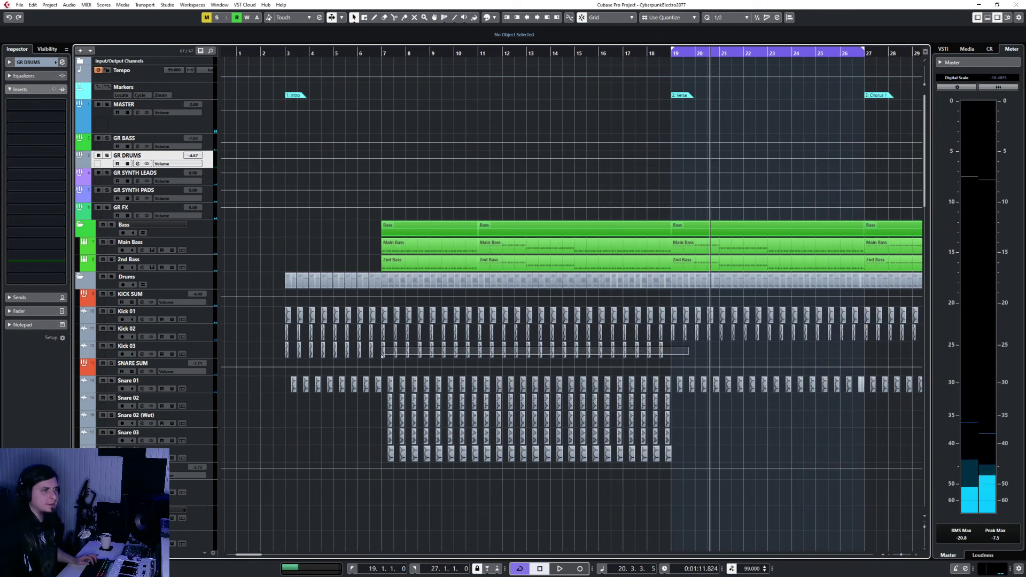
pyautogui.moveTo(382, 356); pyautogui.dragTo(382, 356)
pyautogui.hscroll(6, 411, 364)
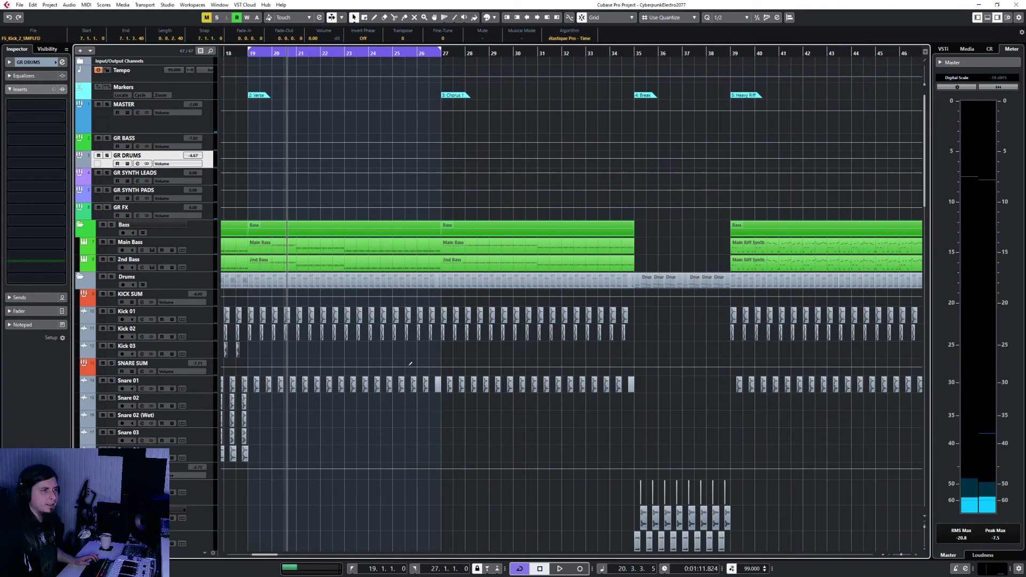
pyautogui.click(248, 53)
pyautogui.click(202, 356)
pyautogui.hotkey('ctrl', 'v')
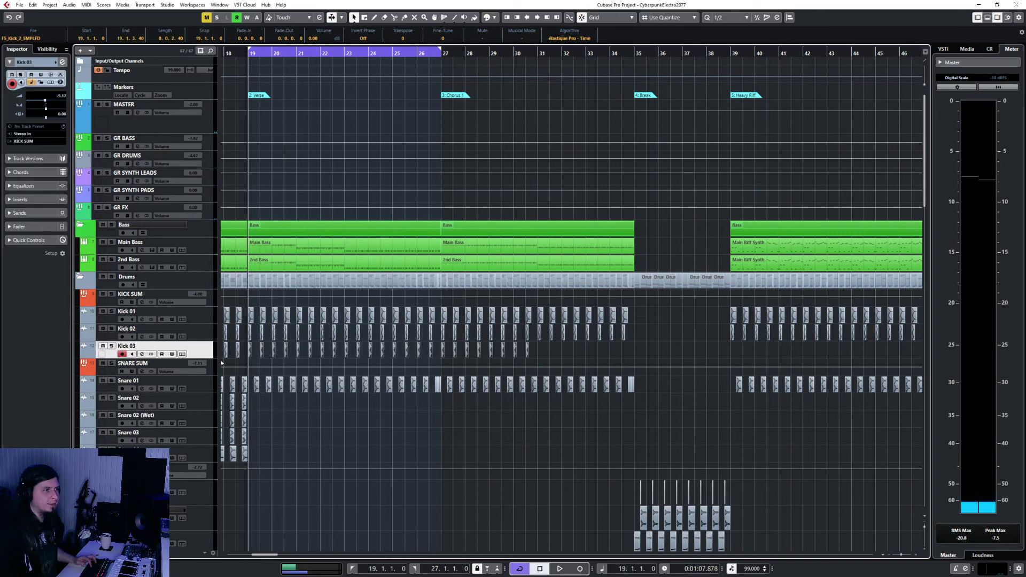
pyautogui.click(539, 53)
pyautogui.hotkey('ctrl', 'v')
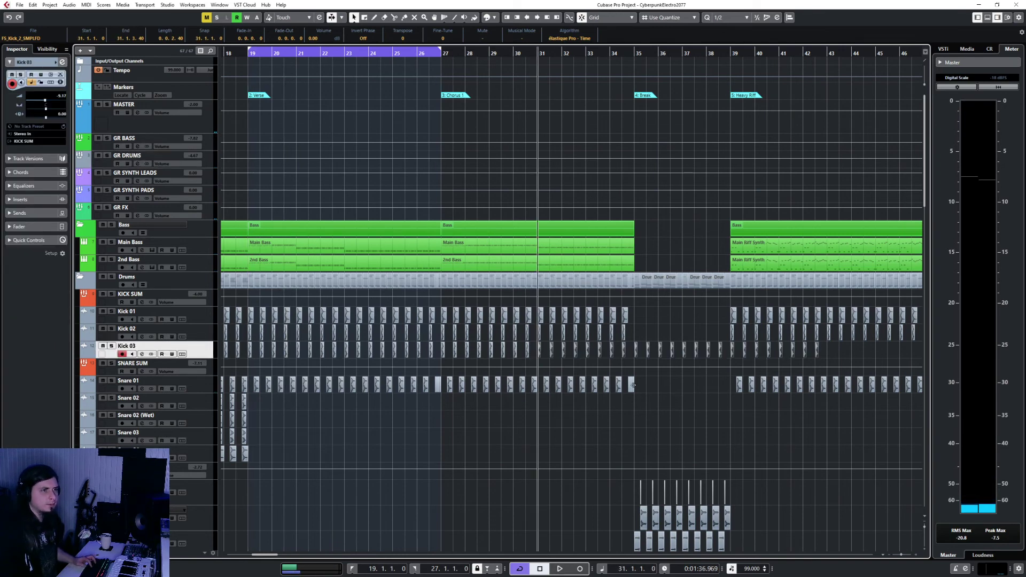
# Copy the Kick 03 events of bars 39 to 42 and paste them at bar 43 to fill the heavy riff section
pyautogui.hscroll(6, 633, 382)
pyautogui.press('space')
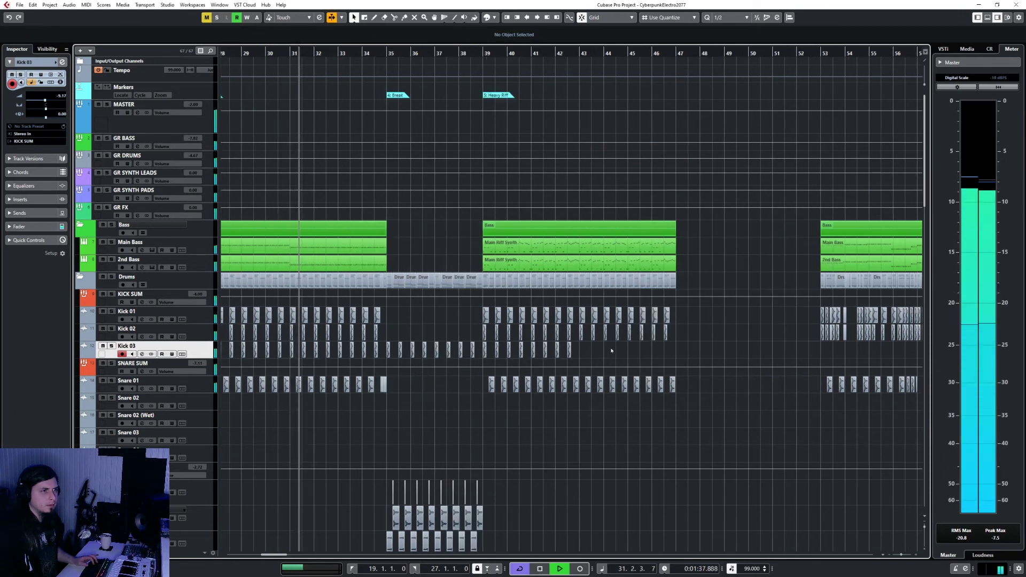
pyautogui.moveTo(607, 350); pyautogui.dragTo(489, 359)
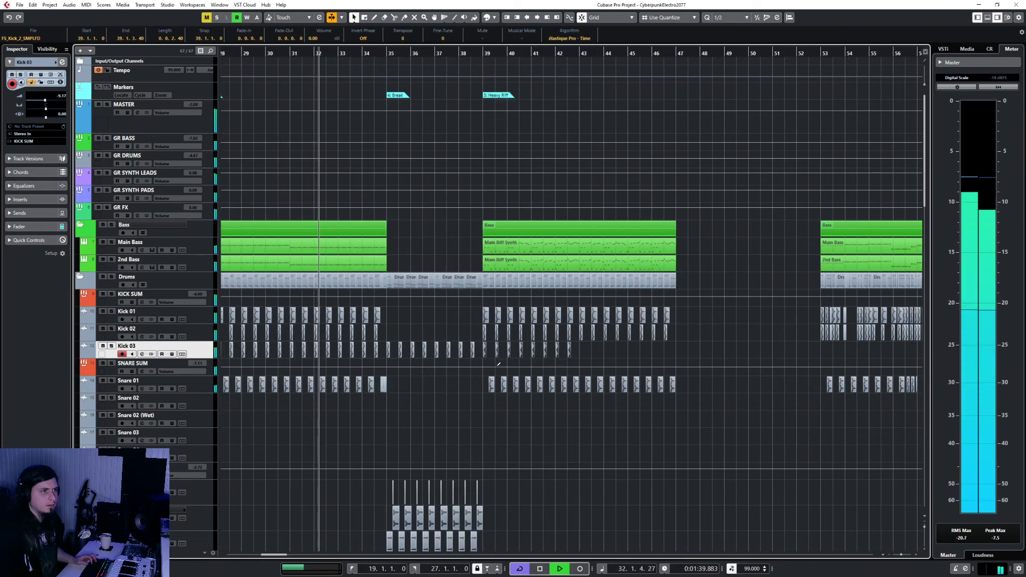
pyautogui.press('space')
pyautogui.click(578, 52)
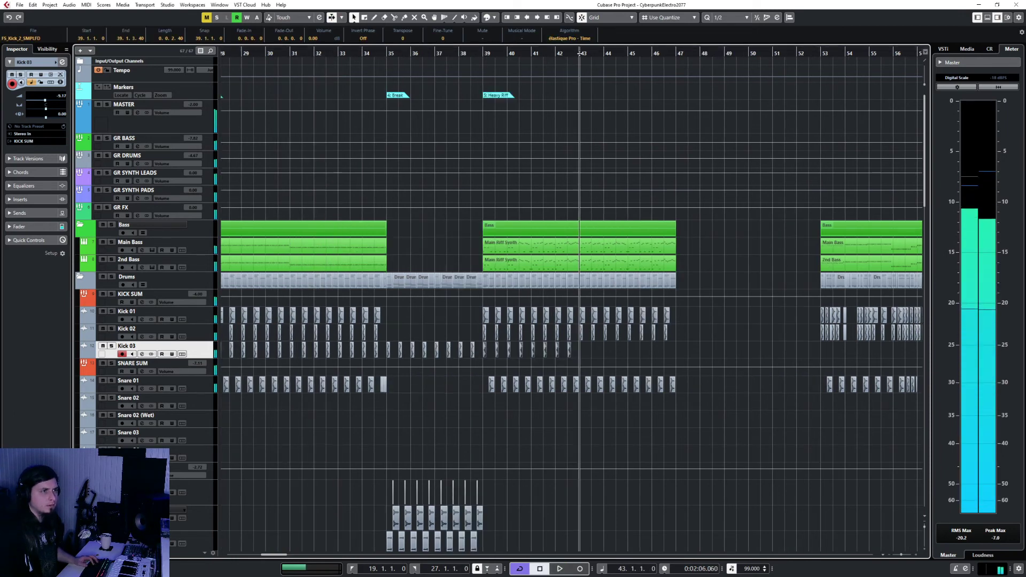
pyautogui.hotkey('ctrl', 'v')
# Set the grid quantize to 1/4 and paste copies of the snare layer events below Snare 01 from bars 7 to 18 at 19.2
pyautogui.hscroll(-10, 546, 268)
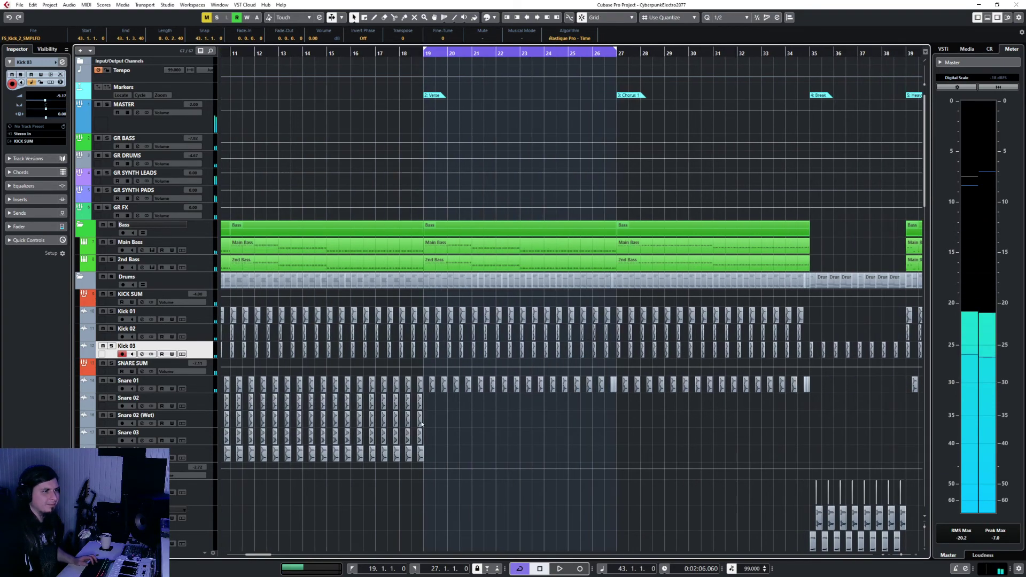
pyautogui.moveTo(676, 405); pyautogui.dragTo(344, 455)
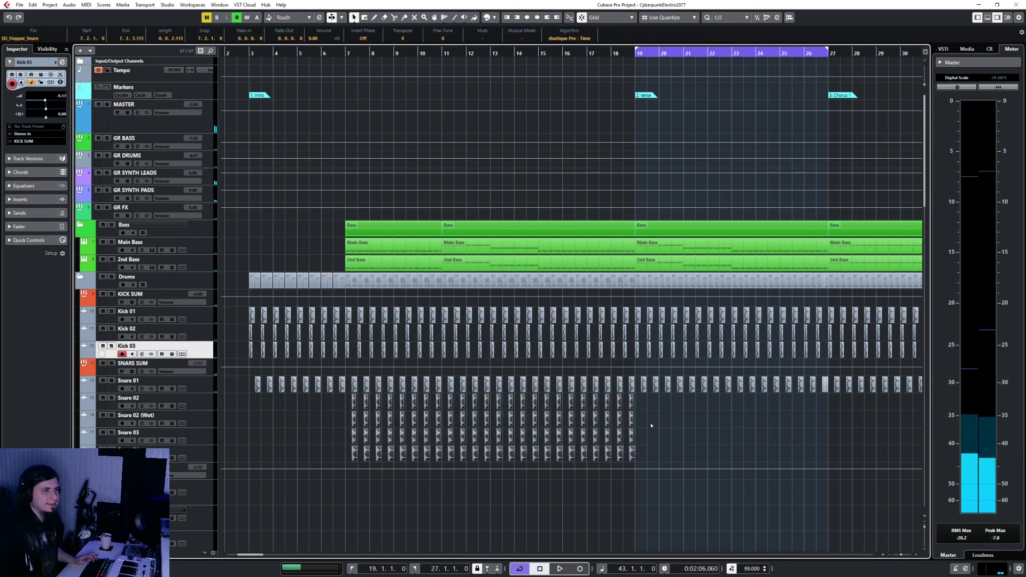
pyautogui.hscroll(3, 651, 424)
pyautogui.click(429, 54)
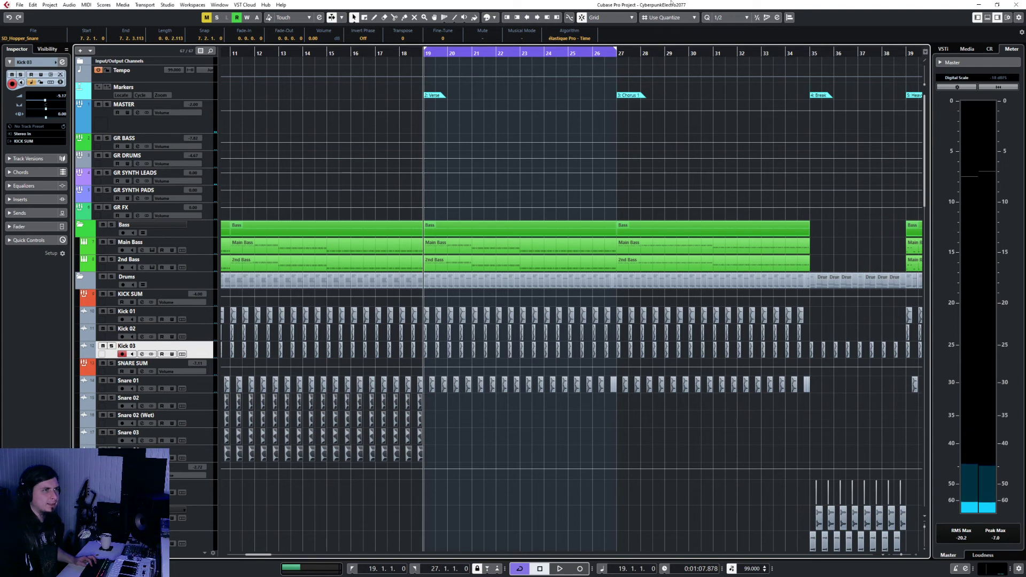
pyautogui.click(729, 18)
pyautogui.click(720, 41)
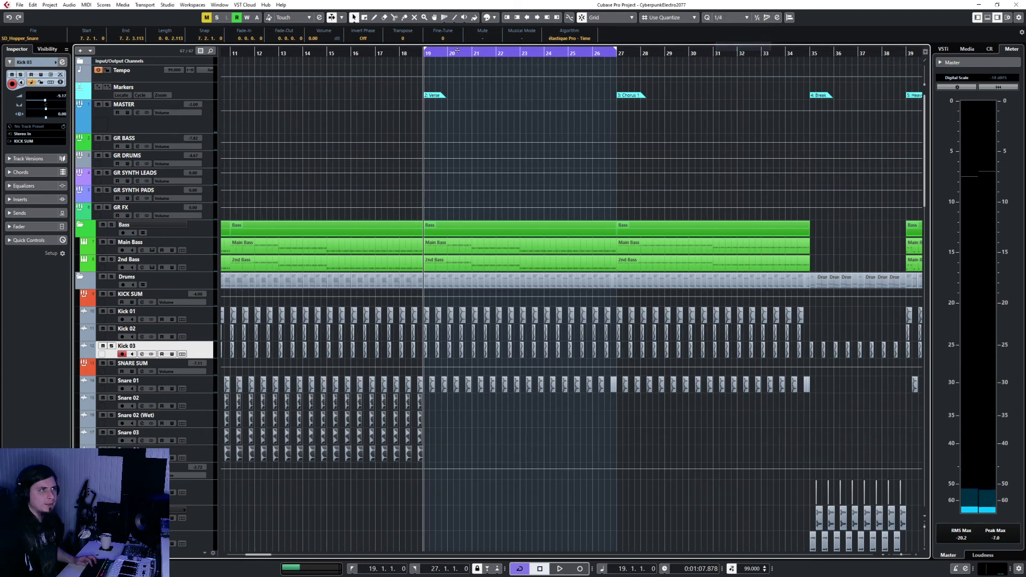
pyautogui.click(431, 54)
pyautogui.click(202, 396)
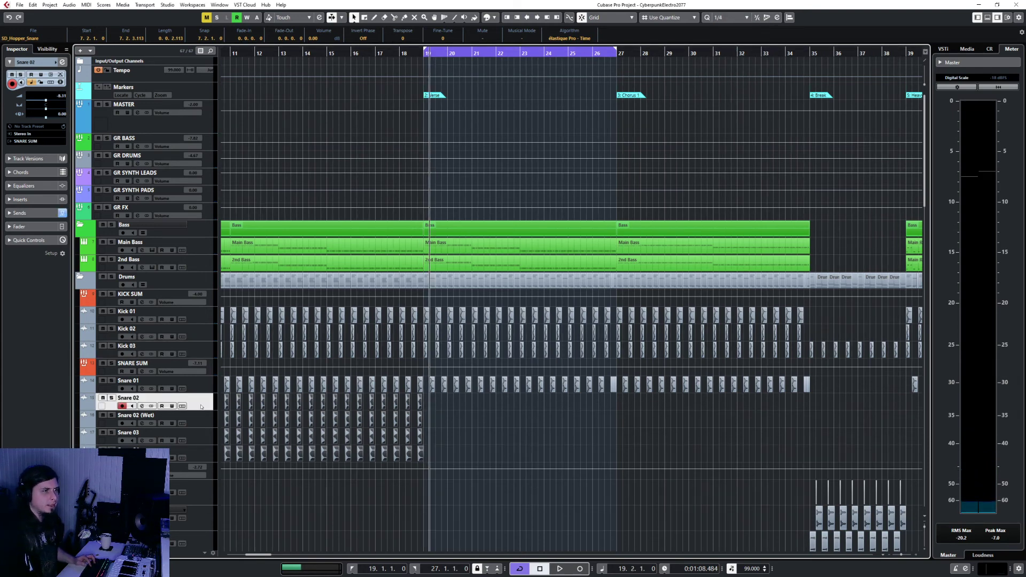
pyautogui.hotkey('ctrl', 'v')
# Paste the snare layer events again at 31.2 and delete the copies that extend from bar 35 onwards
pyautogui.hscroll(5, 544, 428)
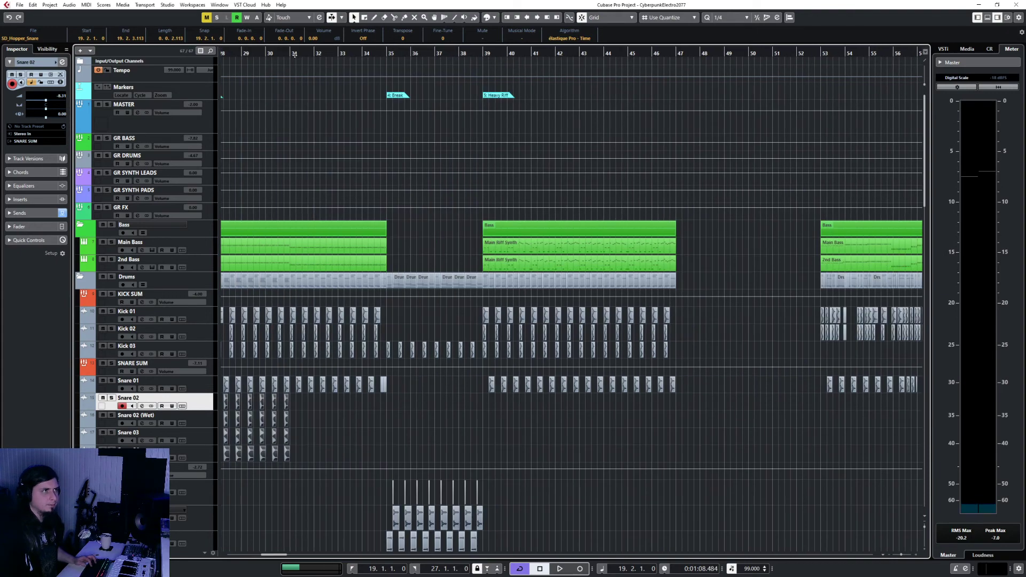
pyautogui.moveTo(292, 54); pyautogui.dragTo(299, 54)
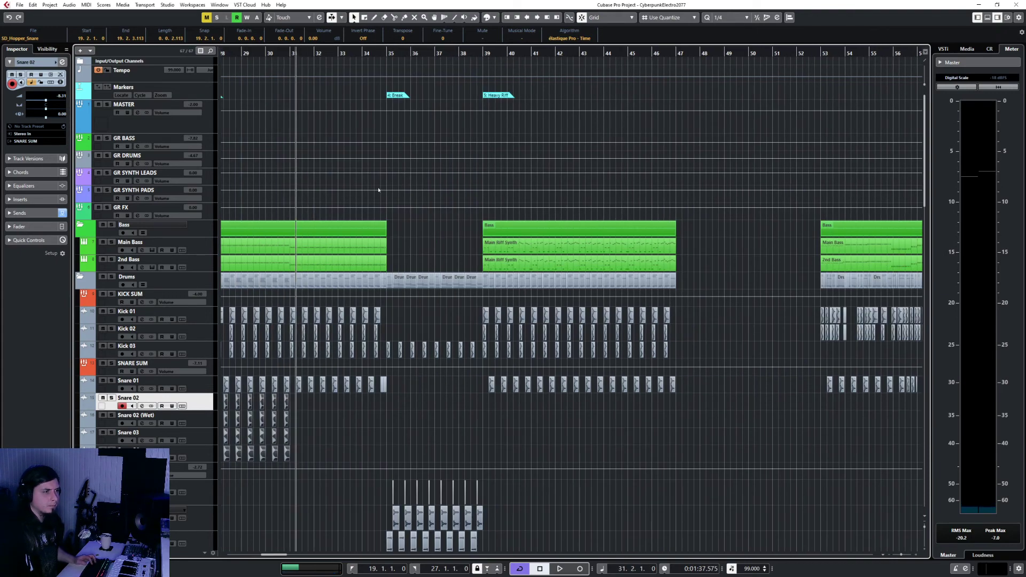
pyautogui.hotkey('ctrl', 'v')
pyautogui.moveTo(601, 400); pyautogui.dragTo(380, 458)
pyautogui.press('Delete')
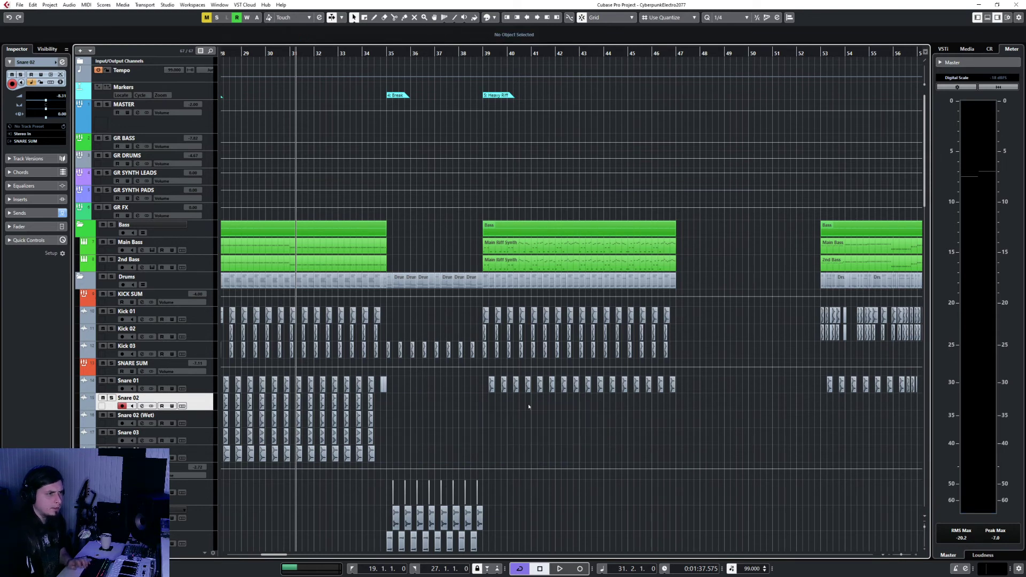
# Play the break into the heavy riff, copy the last four layered snare hits before bar 35 and paste them at 39.2
pyautogui.click(385, 52)
pyautogui.press('space')
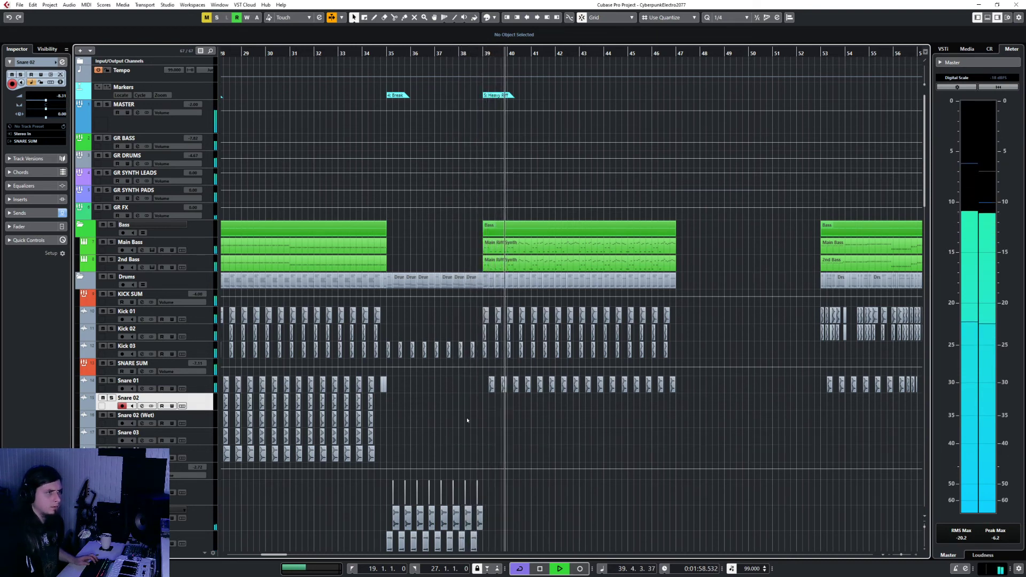
pyautogui.moveTo(411, 401); pyautogui.dragTo(328, 460)
pyautogui.click(487, 54)
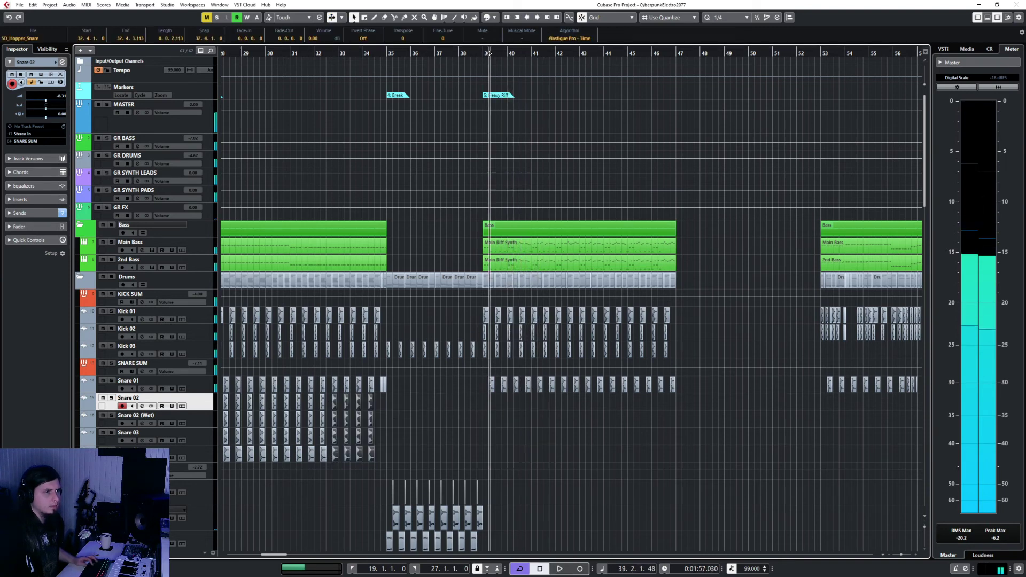
pyautogui.hotkey('ctrl', 'v')
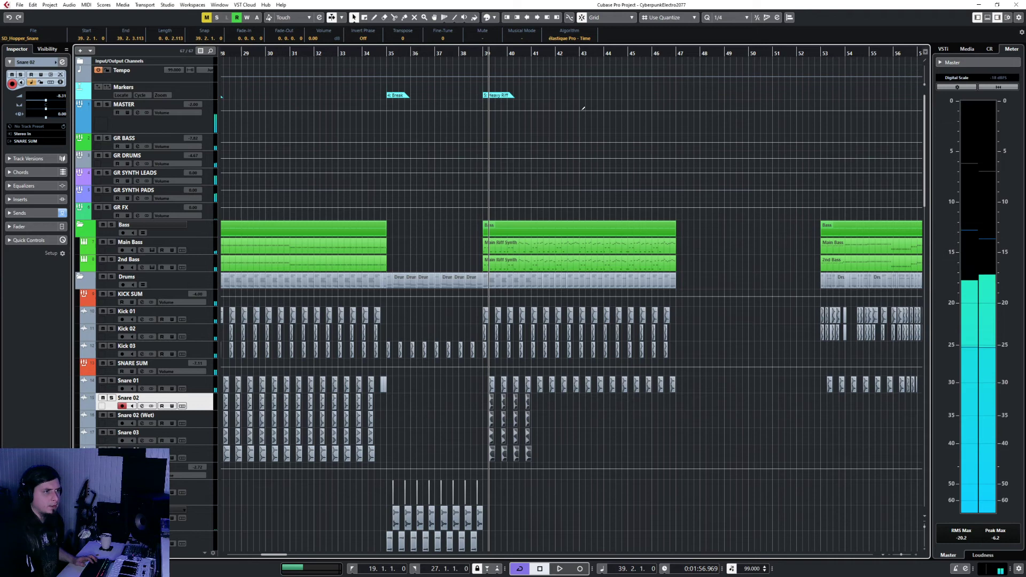
# Paste the four layered snare hits at 41.2, 43.2 and 45.2 to continue through the heavy riff
pyautogui.click(536, 53)
pyautogui.hotkey('ctrl', 'v')
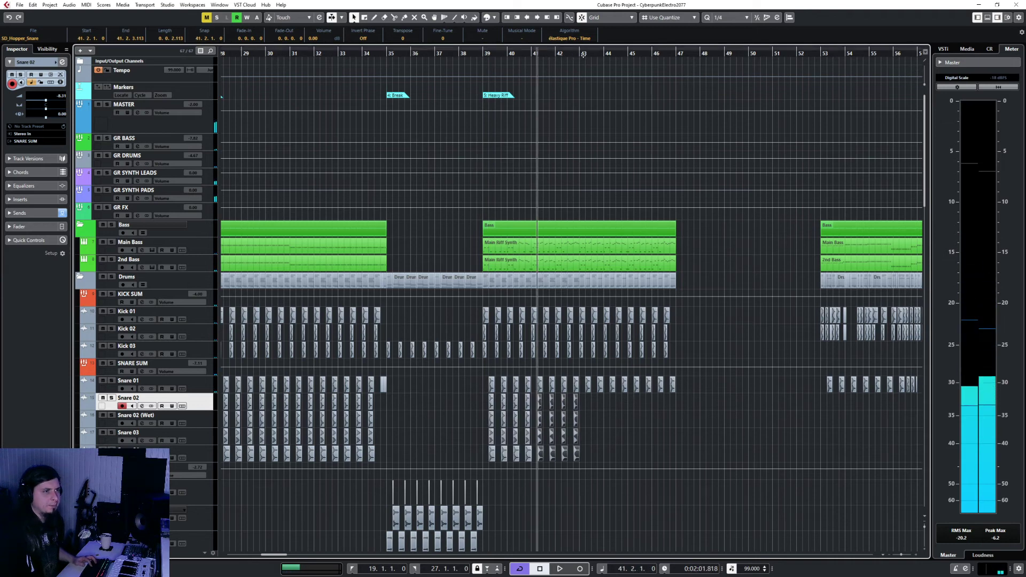
pyautogui.click(583, 54)
pyautogui.hotkey('ctrl', 'v')
pyautogui.click(633, 53)
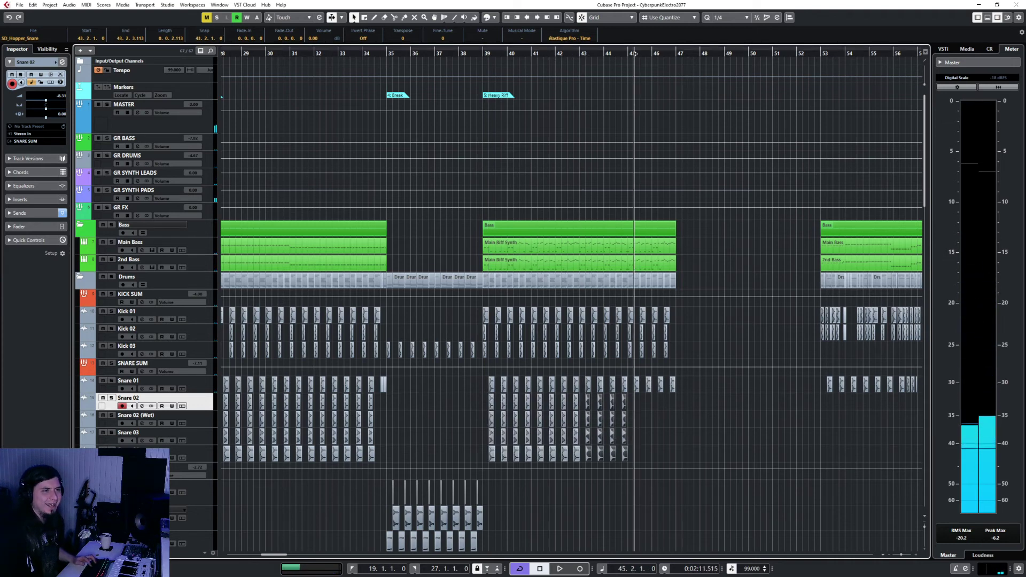
pyautogui.hotkey('ctrl', 'v')
# Play the extended drums from about bars 20, 14 and 26, and turn off cycle playback before the chorus
pyautogui.hscroll(-10, 710, 348)
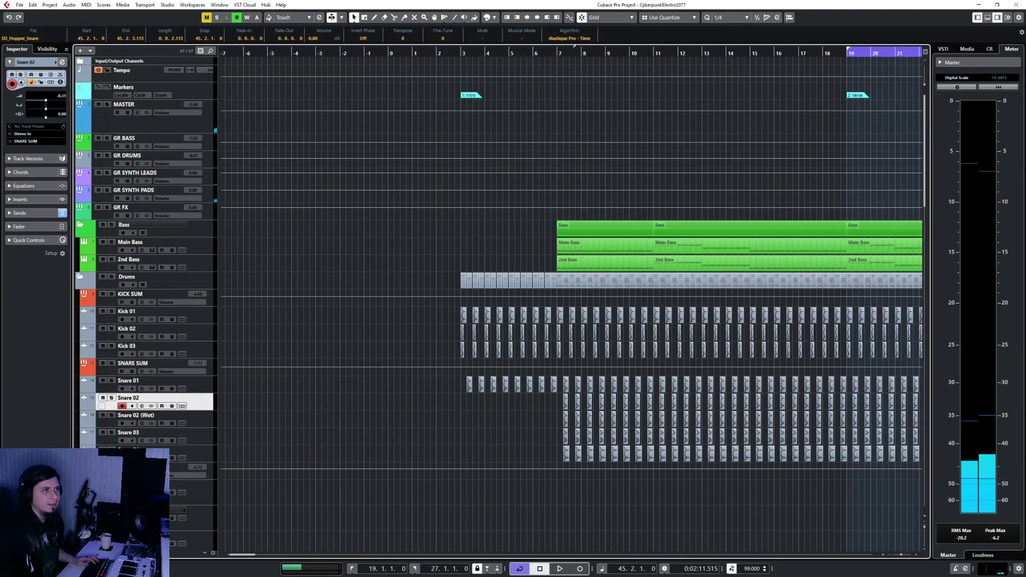
pyautogui.hscroll(5, 797, 165)
pyautogui.click(524, 53)
pyautogui.press('space')
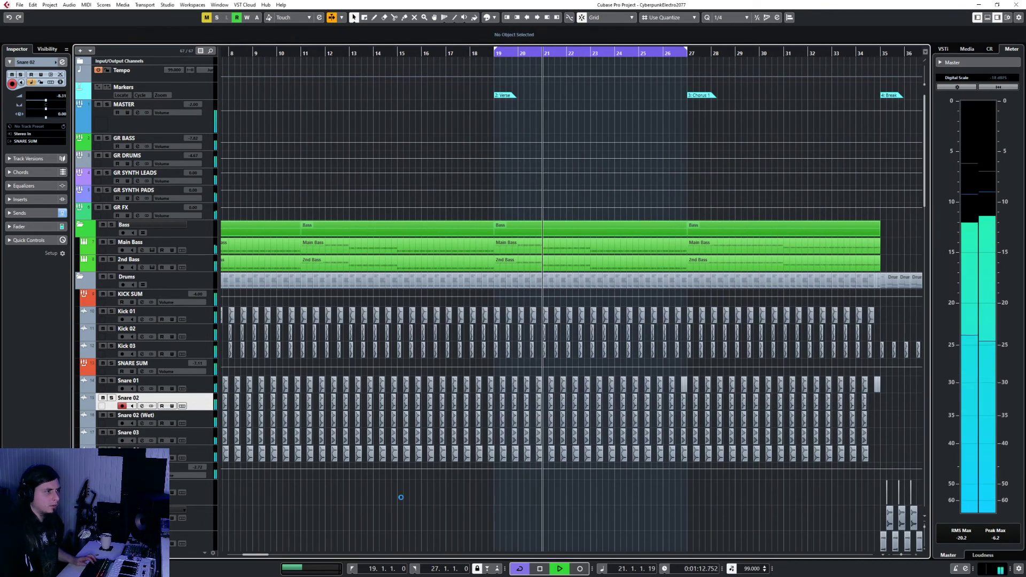
pyautogui.click(373, 59)
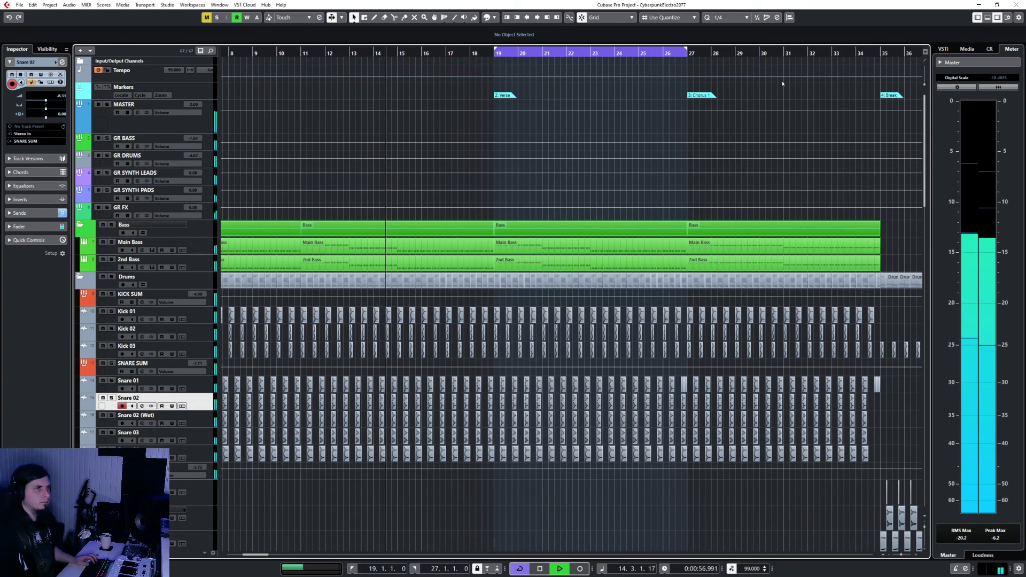
pyautogui.click(666, 56)
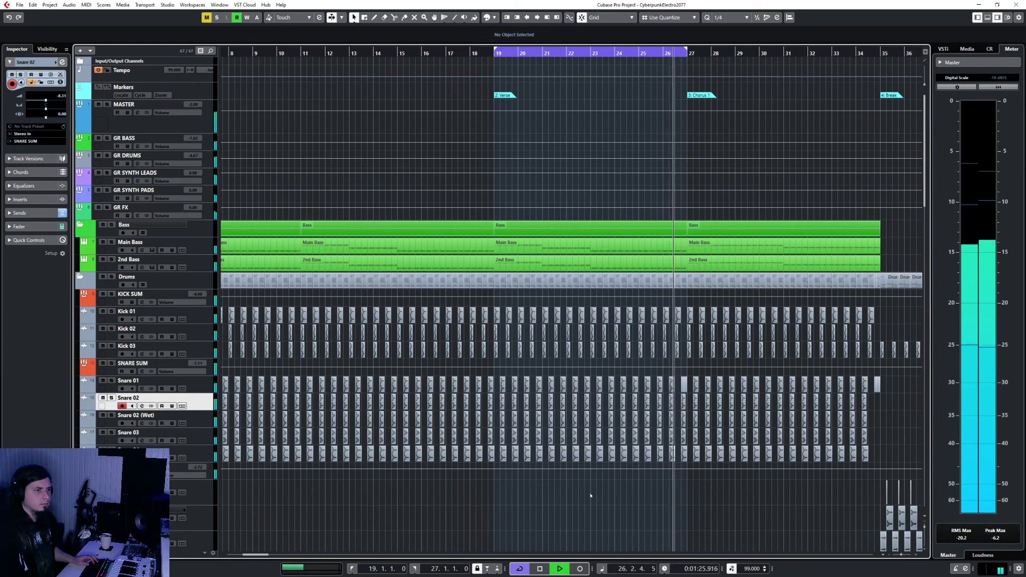
pyautogui.click(519, 568)
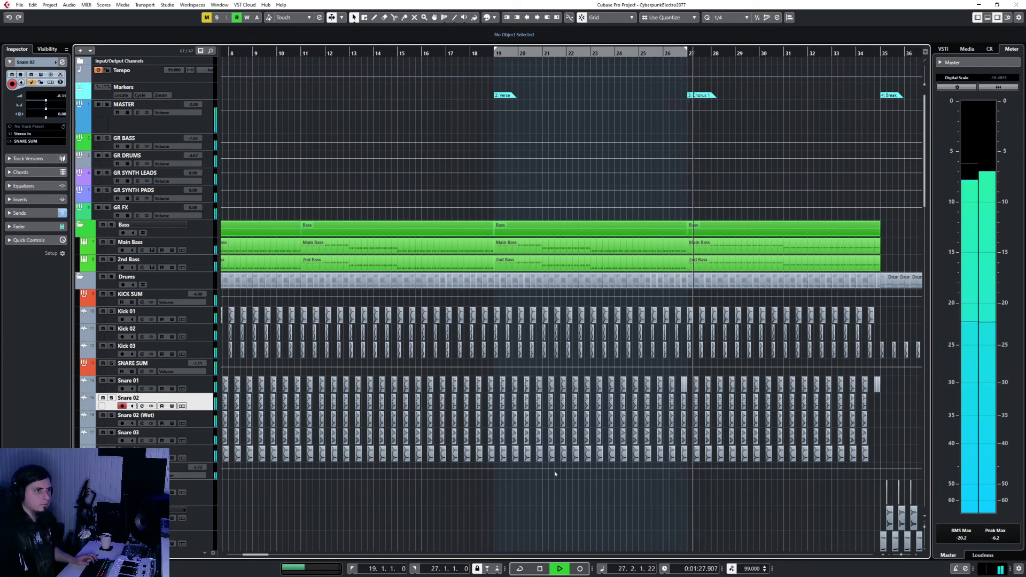
# Select the Impact 2, Impact 3 and Impact 4 tracks and check the FX channels in the MixConsole
pyautogui.hscroll(2, 555, 472)
pyautogui.hscroll(6, 555, 472)
pyautogui.scroll(-10, 374, 481)
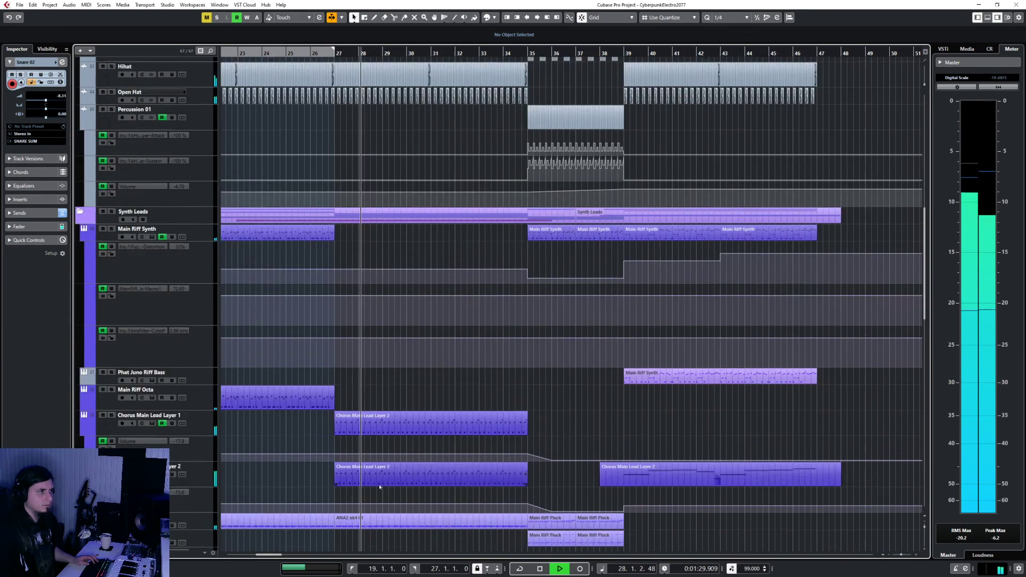
pyautogui.scroll(-6, 369, 460)
pyautogui.click(204, 309)
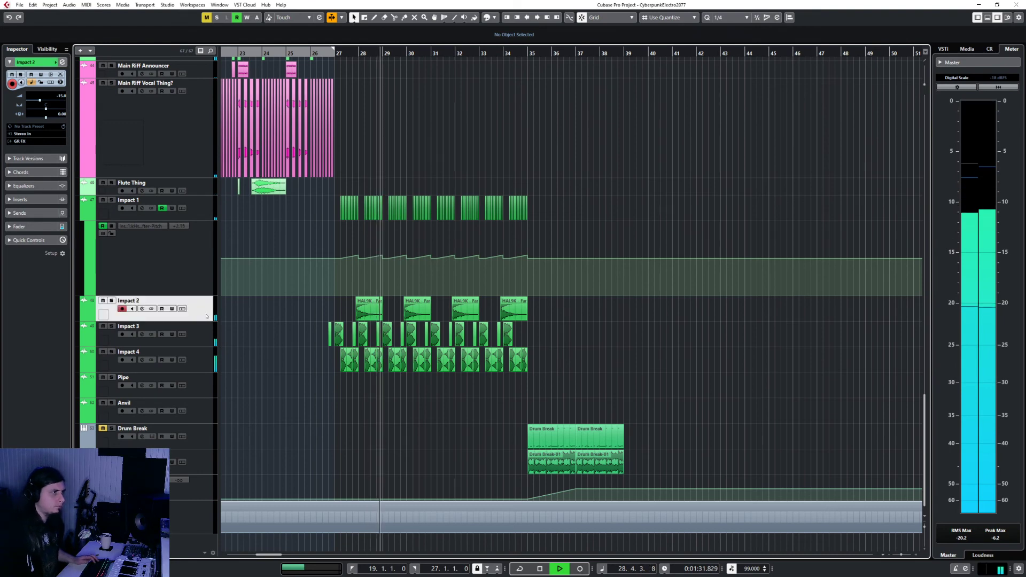
pyautogui.keyDown('shift'); pyautogui.click(204, 358); pyautogui.keyUp('shift')
pyautogui.press('F3')
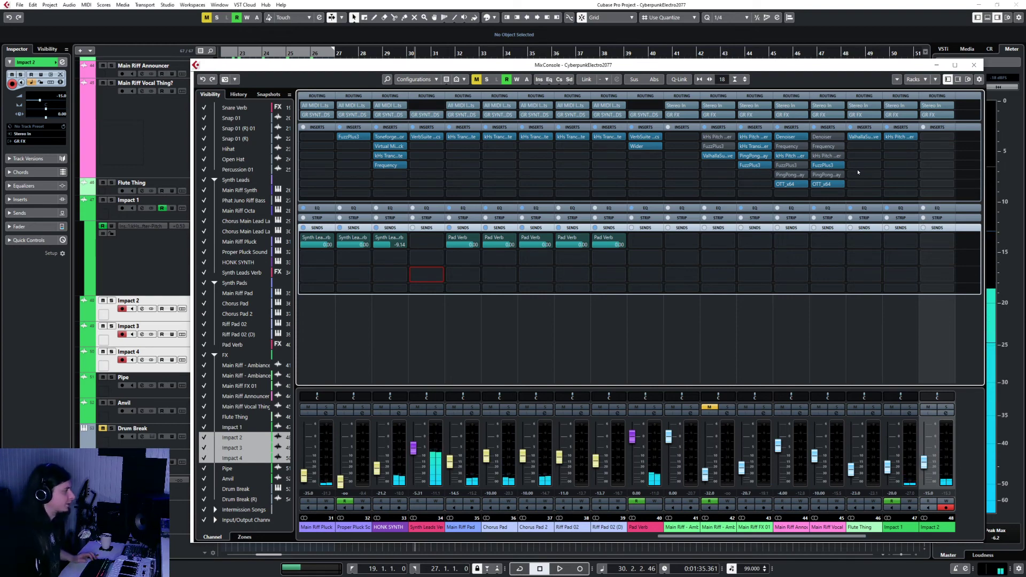
pyautogui.click(974, 64)
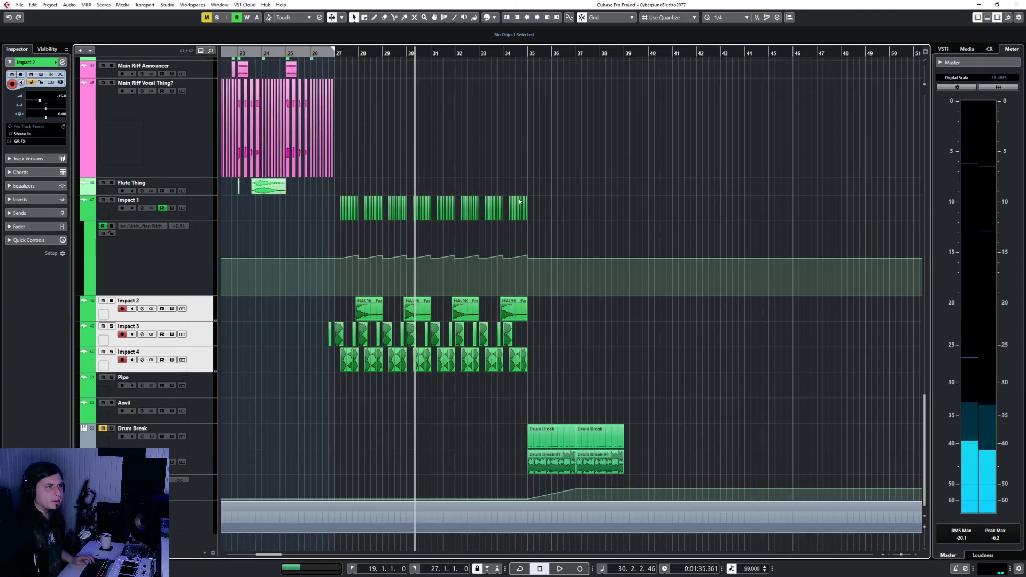
pyautogui.scroll(-2, 461, 133)
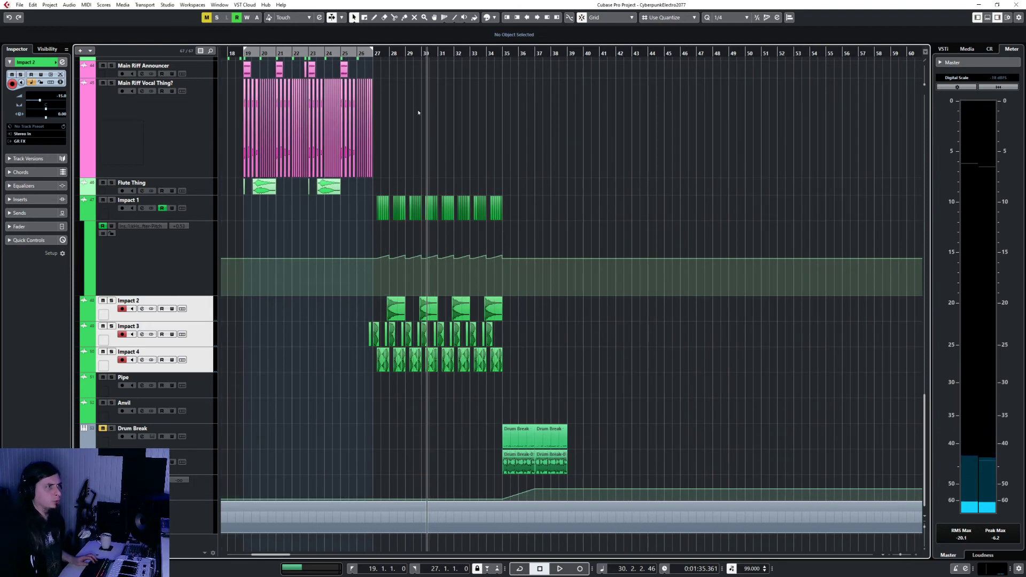
# Play from about bar 26.4 and lower the linked Impact 2, Impact 3 and Impact 4 faders to about -22 dB
pyautogui.click(368, 53)
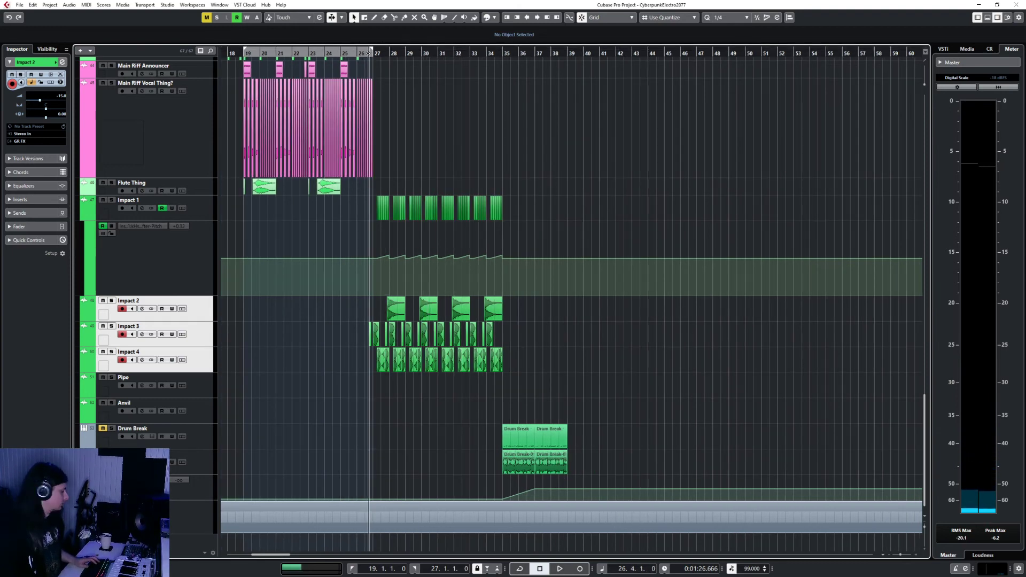
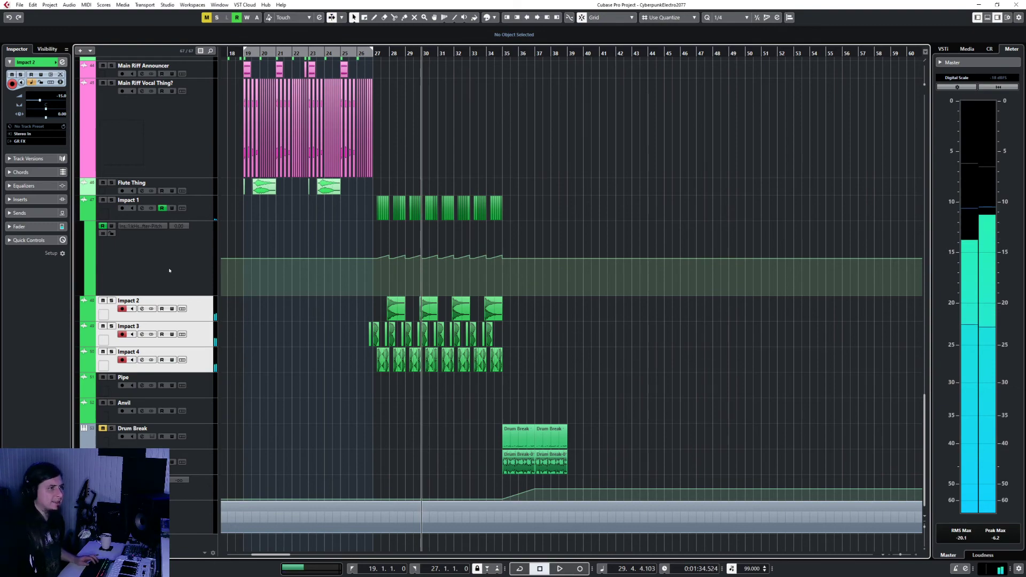
pyautogui.press('F3')
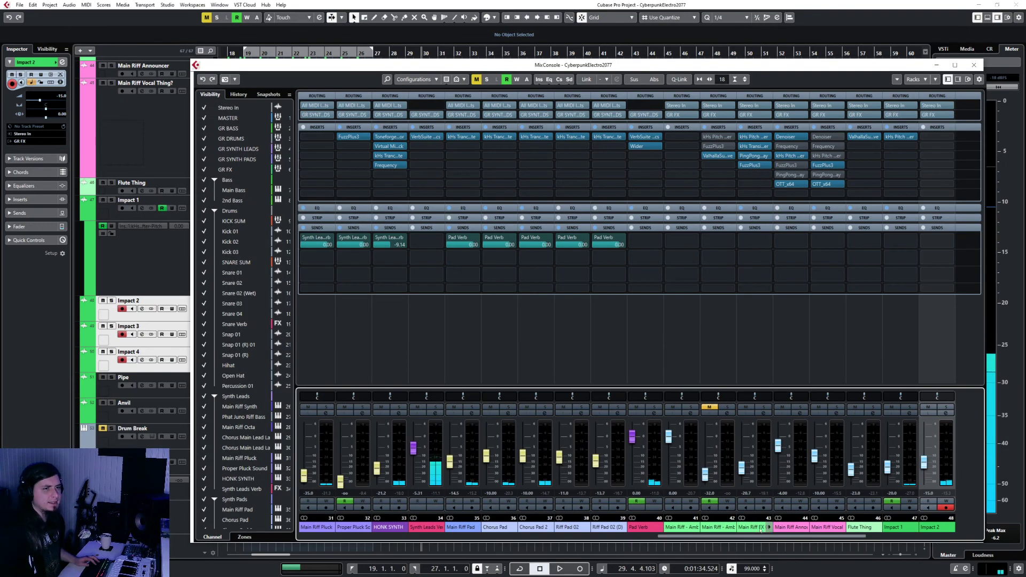
pyautogui.moveTo(749, 540); pyautogui.dragTo(862, 556)
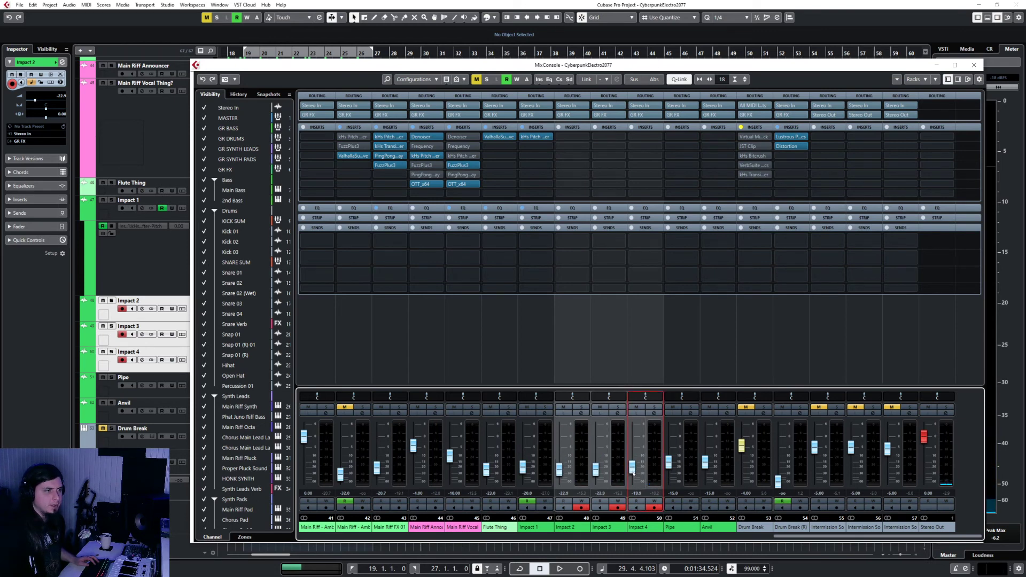
pyautogui.click(973, 65)
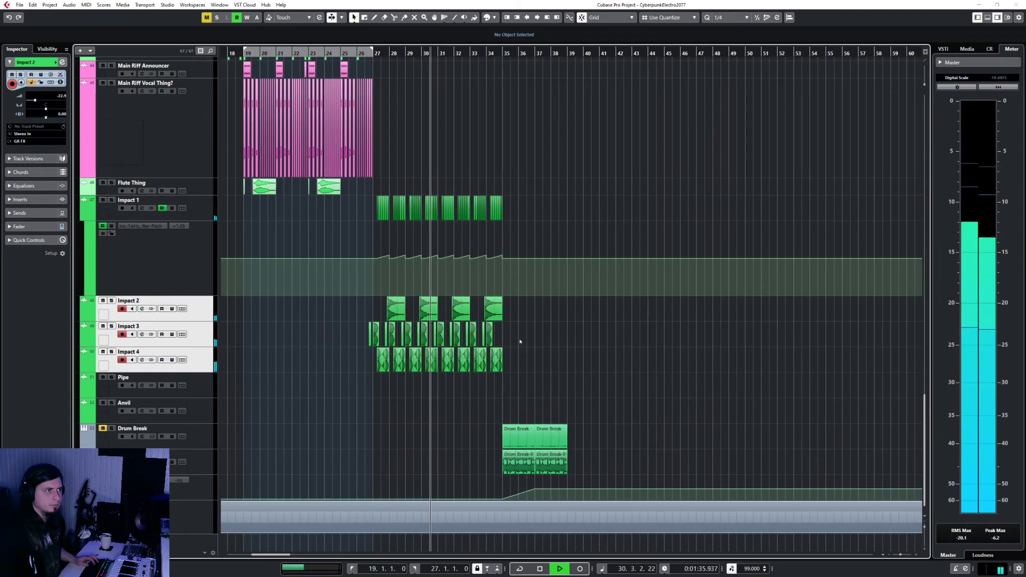
# Keep the chorus playing and examine the synth, FX and drum tracks up to the snare fill before bar 35
pyautogui.scroll(3, 541, 352)
pyautogui.scroll(6, 540, 352)
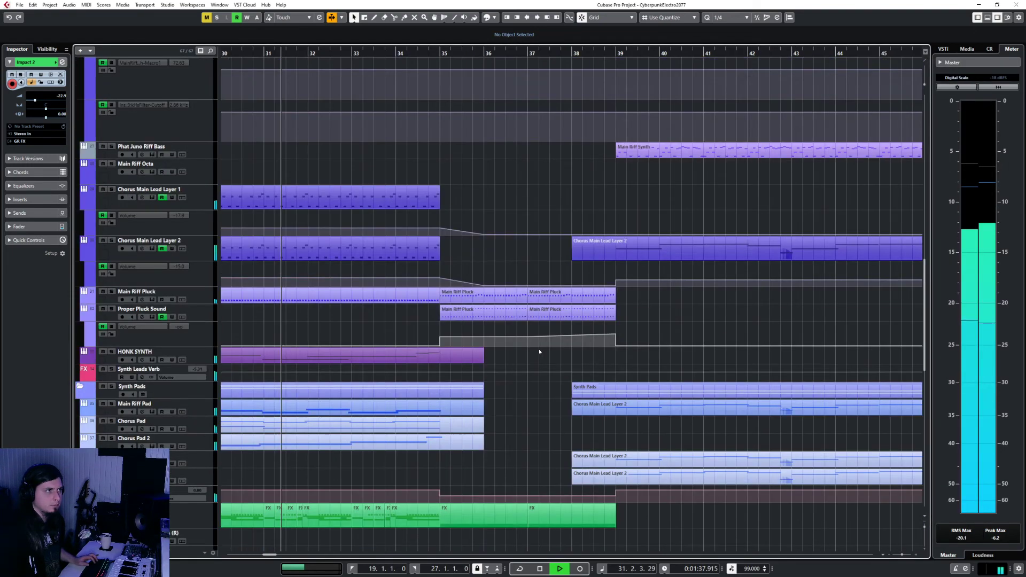
pyautogui.hscroll(-2, 539, 352)
pyautogui.hscroll(-2, 540, 352)
pyautogui.scroll(-3, 540, 352)
pyautogui.scroll(-3, 540, 351)
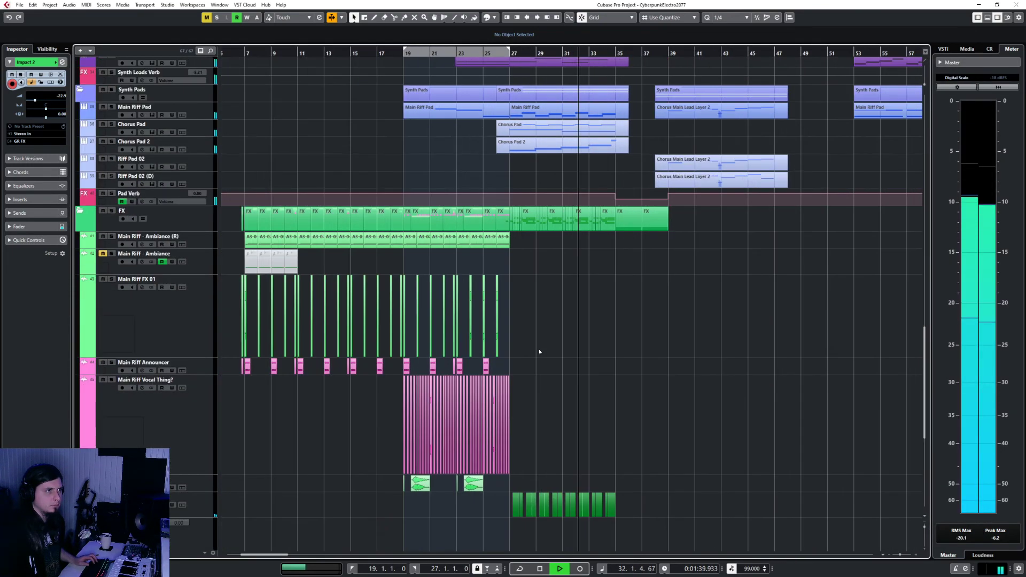
pyautogui.scroll(5, 539, 352)
pyautogui.scroll(6, 539, 351)
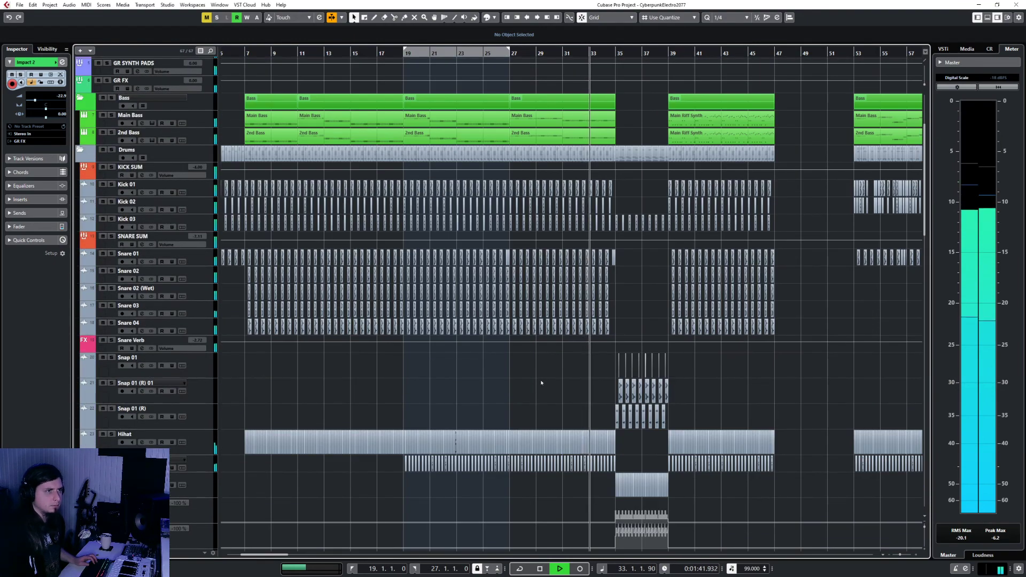
pyautogui.scroll(6, 623, 360)
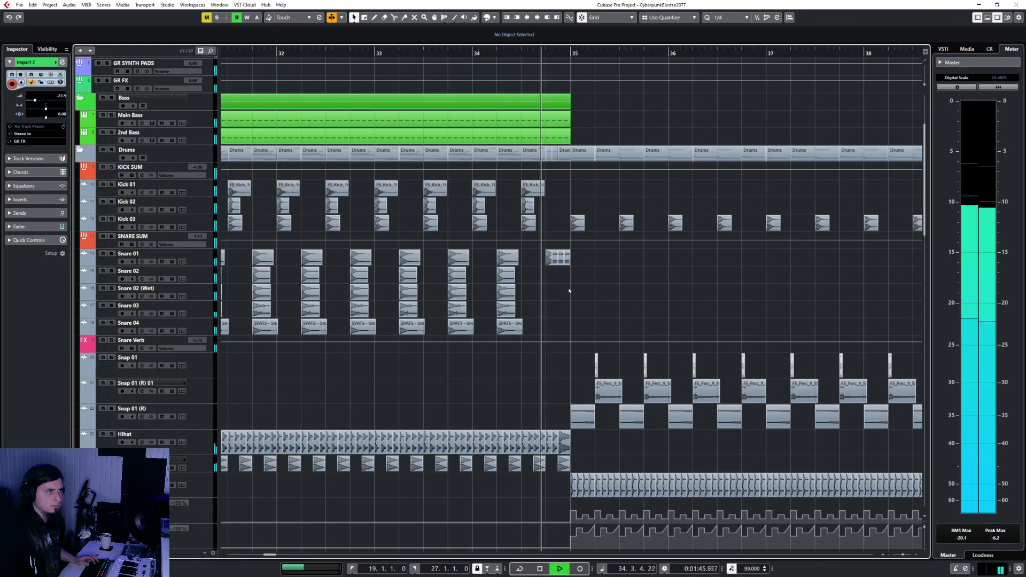
pyautogui.scroll(3, 557, 284)
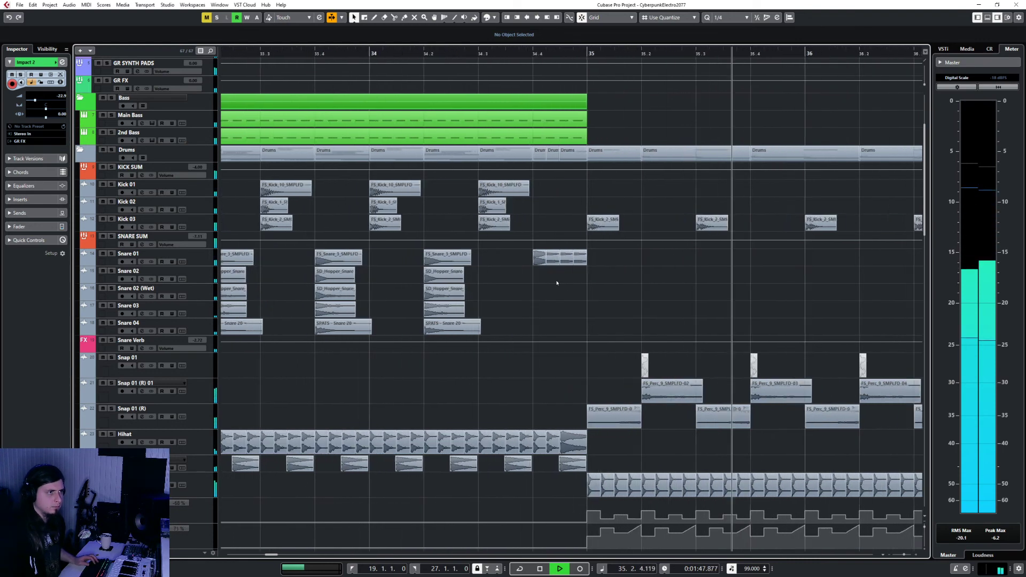
# Stop playback, copy the Snare 04 hit at 34.2 and paste it at 34.4 under the Snare 01 fill
pyautogui.click(409, 329)
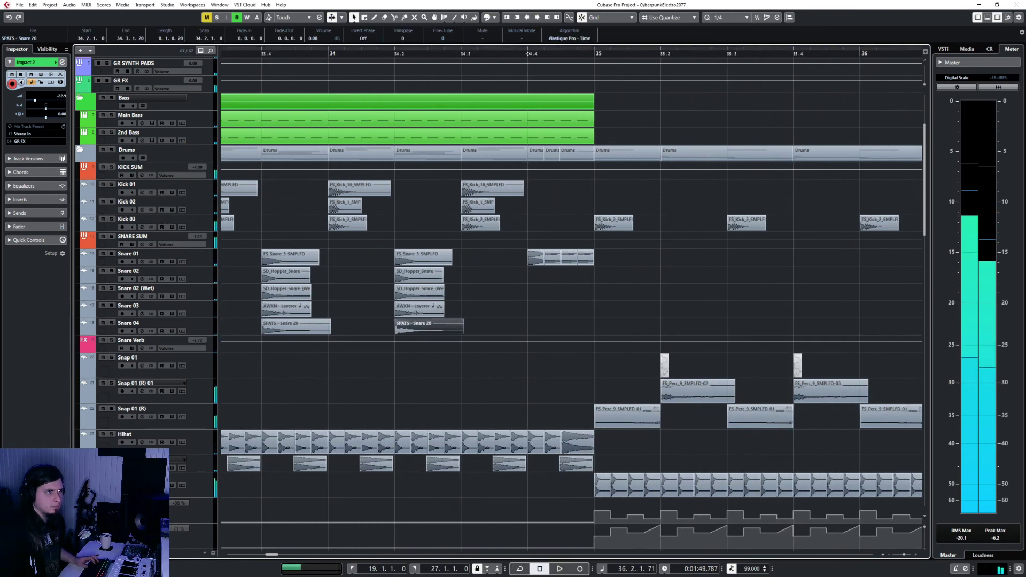
pyautogui.press('space')
pyautogui.click(193, 325)
pyautogui.hotkey('ctrl', 'v')
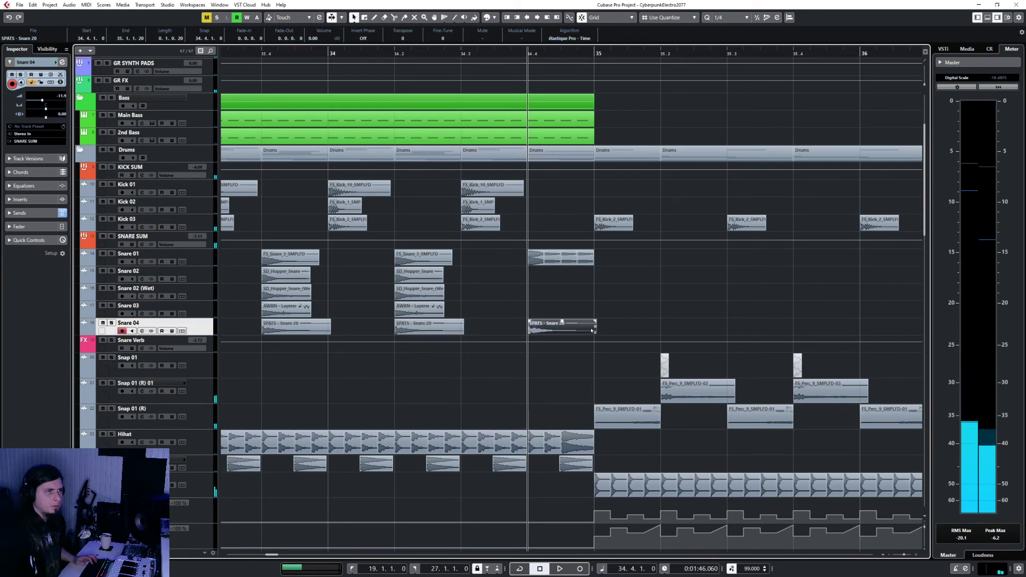
# Set the grid quantize to 1/16 and shorten the Snare 04 hit at 34.4 to a single sixteenth
pyautogui.click(737, 17)
pyautogui.click(743, 64)
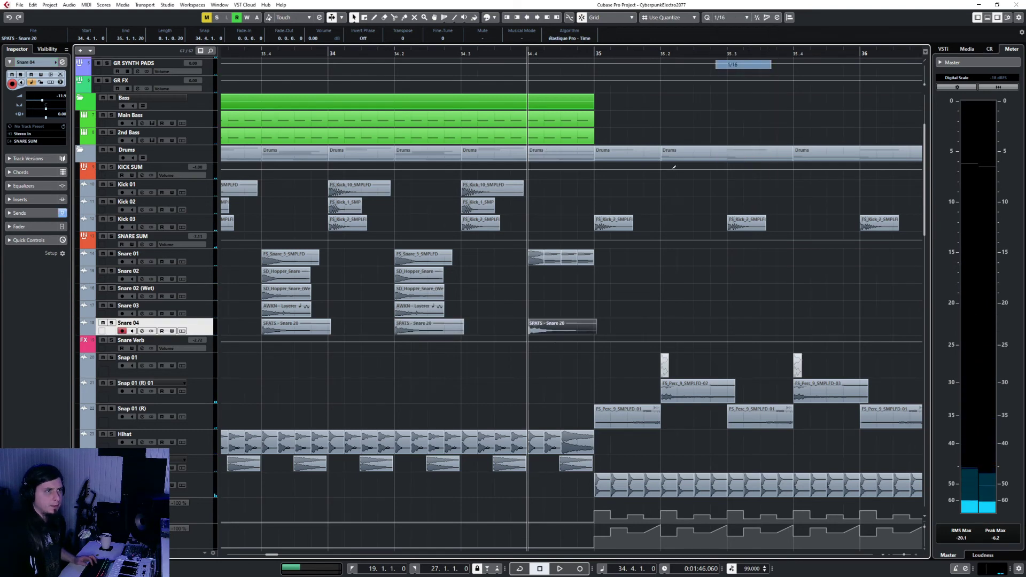
pyautogui.moveTo(575, 334); pyautogui.dragTo(545, 335)
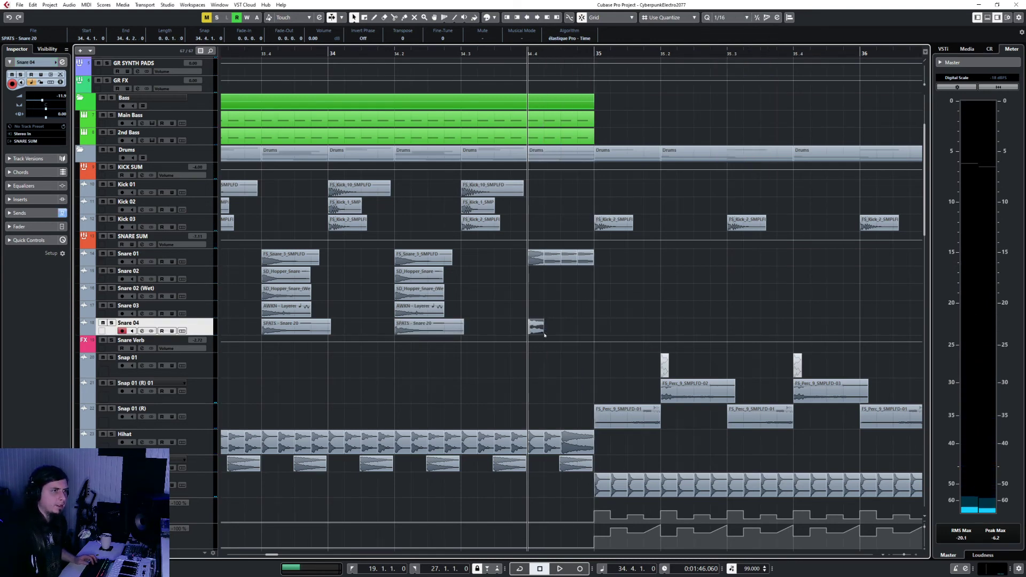
# Repeat the shortened Snare 04 hit on the following sixteenths up to bar 35
pyautogui.click(548, 52)
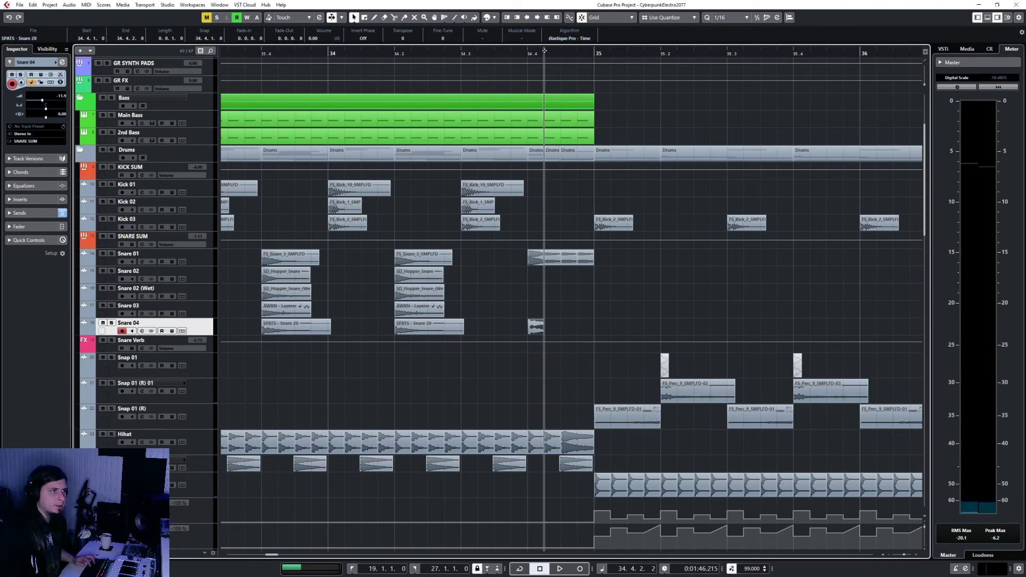
pyautogui.click(567, 53)
pyautogui.hotkey('ctrl', 'v')
pyautogui.click(577, 53)
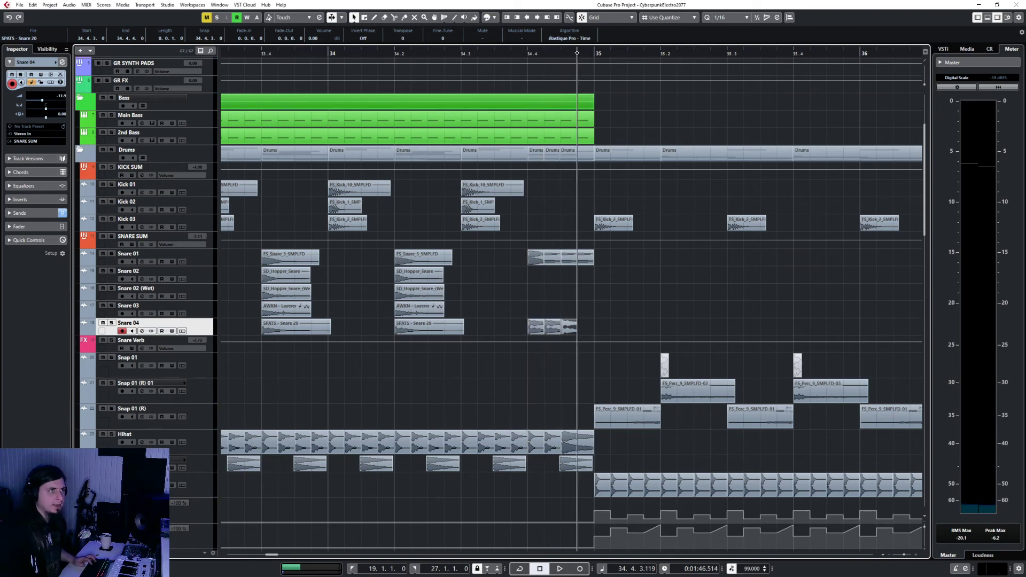
# Play the Snare 04 fill and listen through the break into the heavy riff at bar 39
pyautogui.click(504, 52)
pyautogui.press('space')
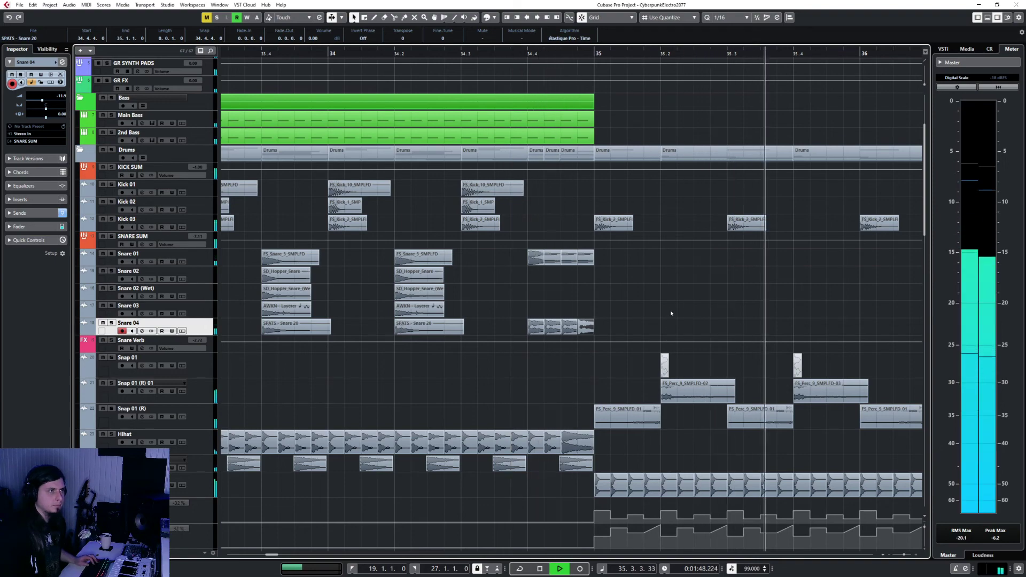
pyautogui.press('g')
pyautogui.press('g')
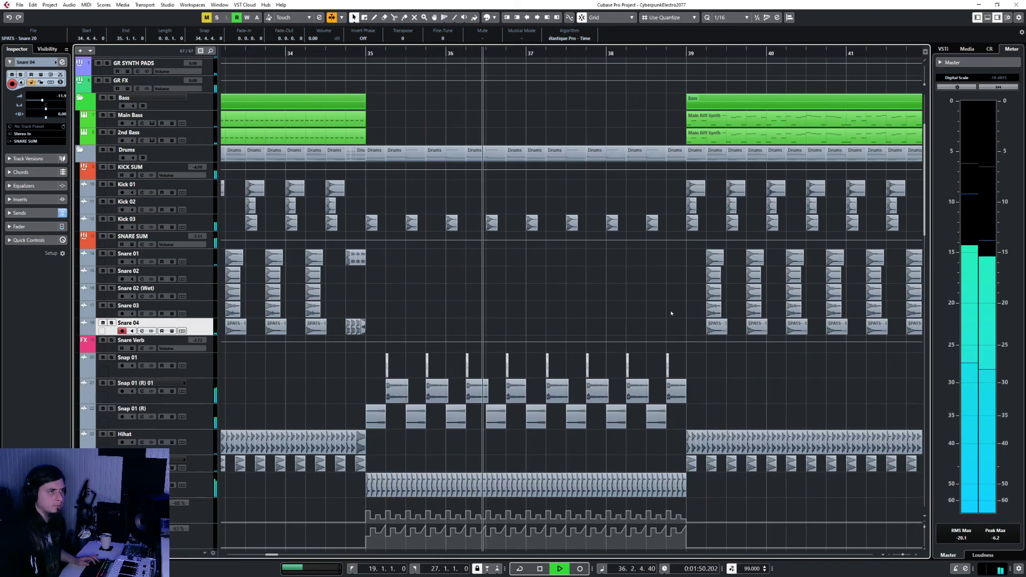
pyautogui.click(504, 289)
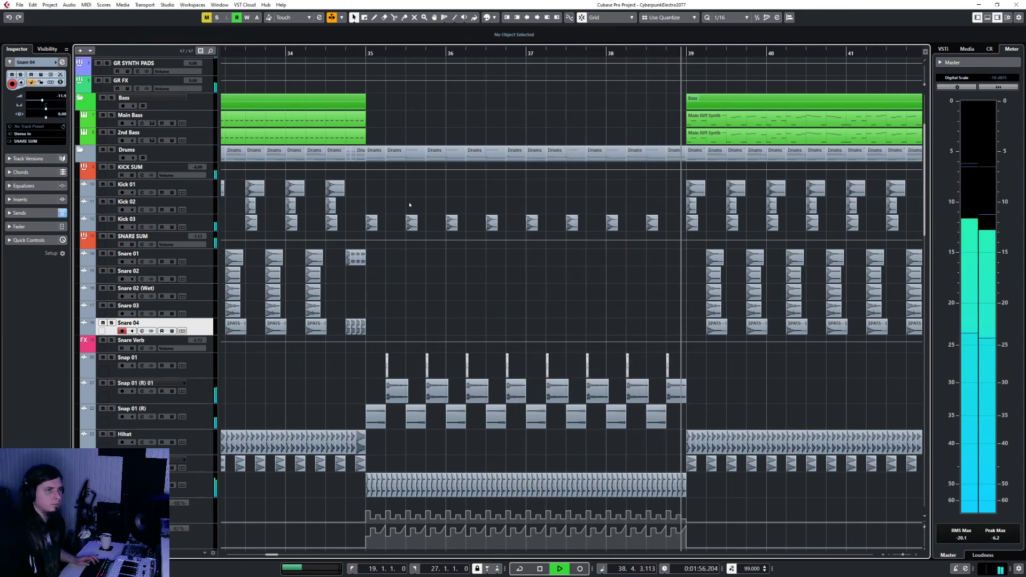
pyautogui.press('space')
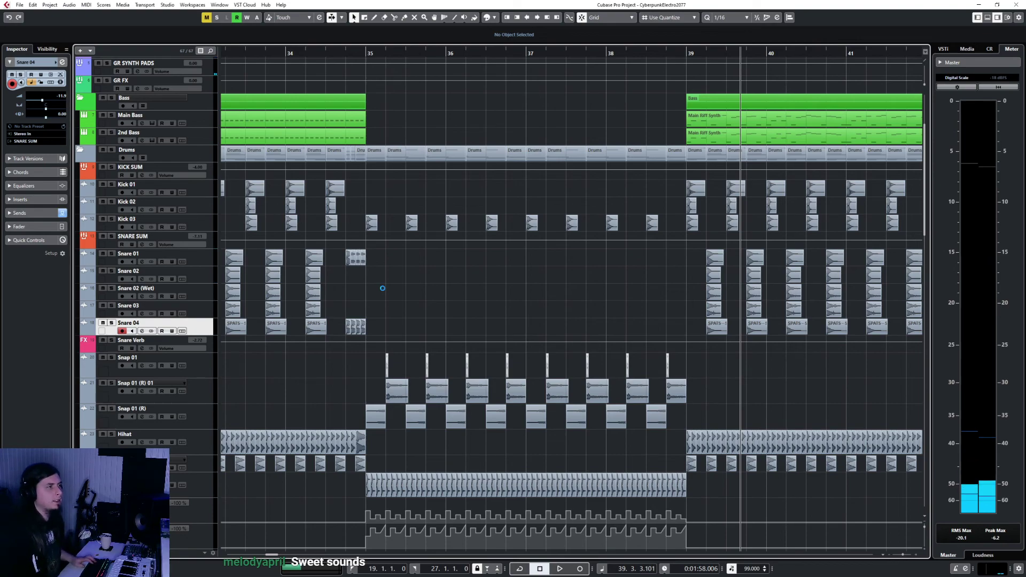
# Review the drum arrangement and replay the fill before the break from 34.3
pyautogui.scroll(-3, 387, 293)
pyautogui.hscroll(-8, 388, 293)
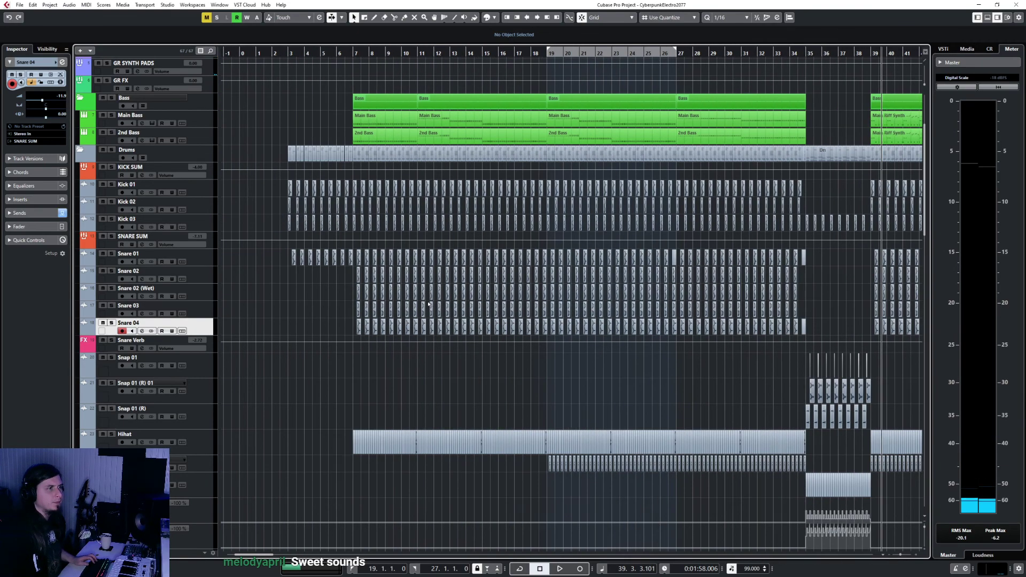
pyautogui.scroll(3, 572, 305)
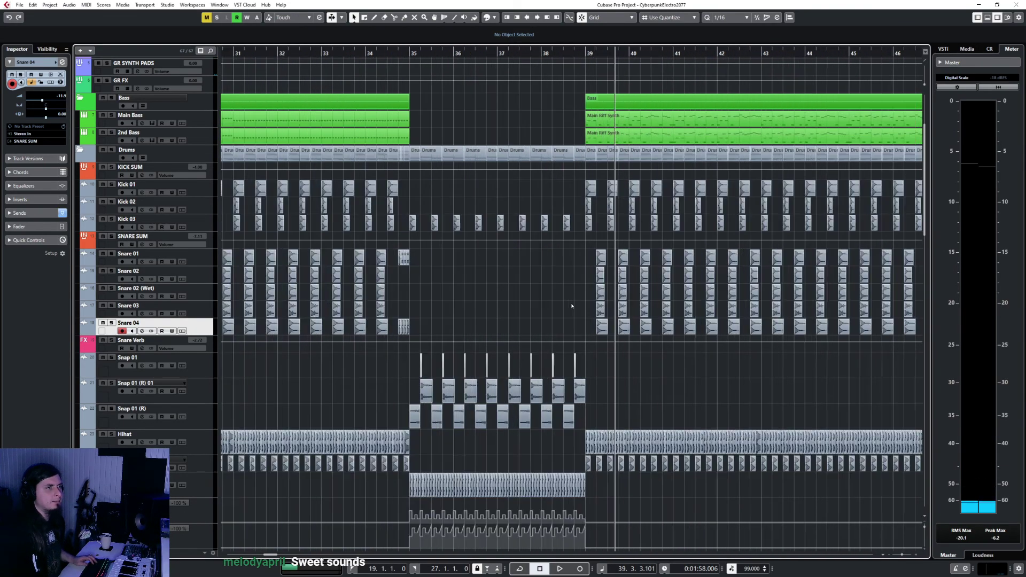
pyautogui.scroll(-6, 572, 306)
pyautogui.scroll(-3, 572, 306)
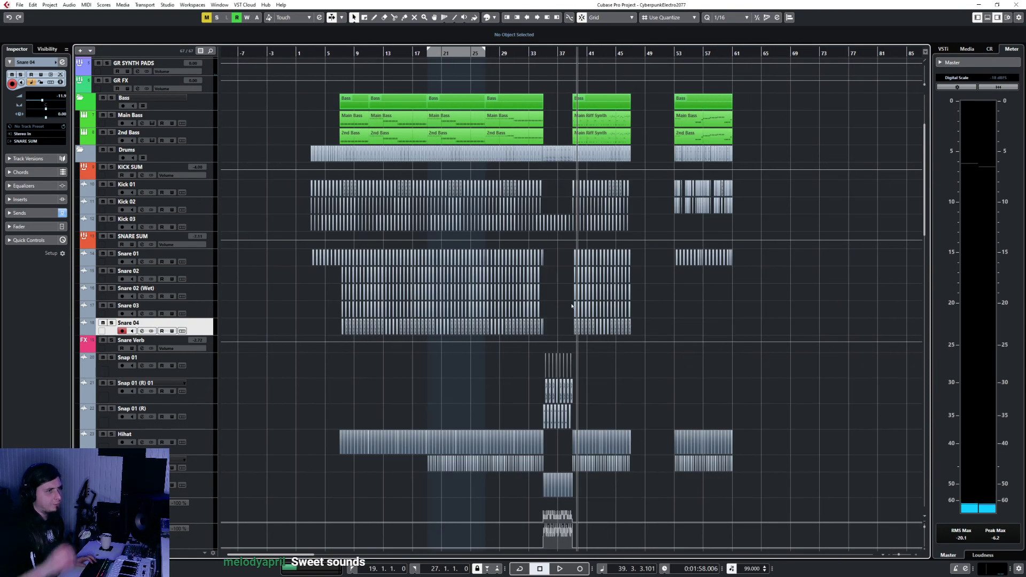
pyautogui.scroll(15, 572, 306)
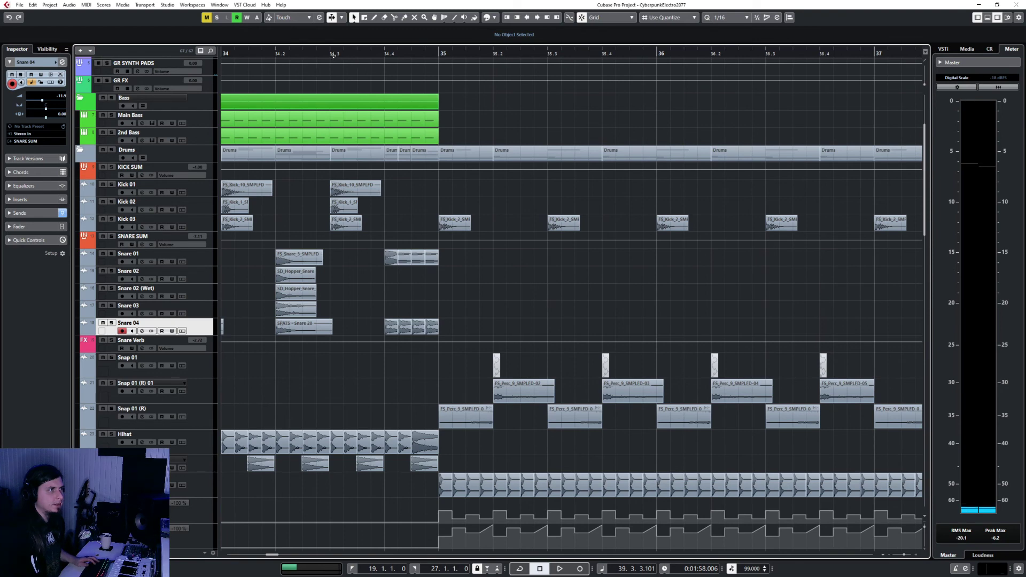
pyautogui.click(333, 55)
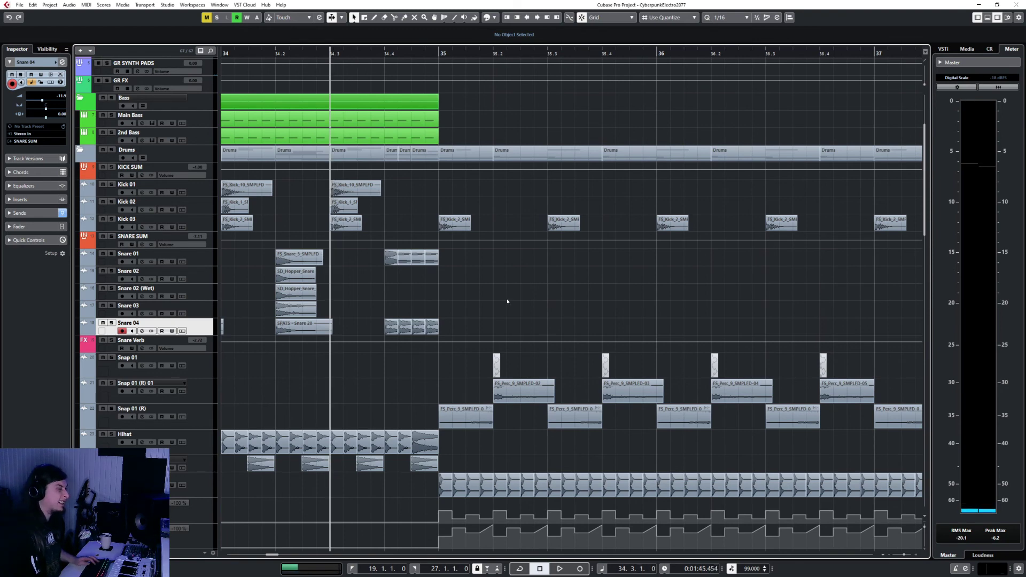
pyautogui.press('space')
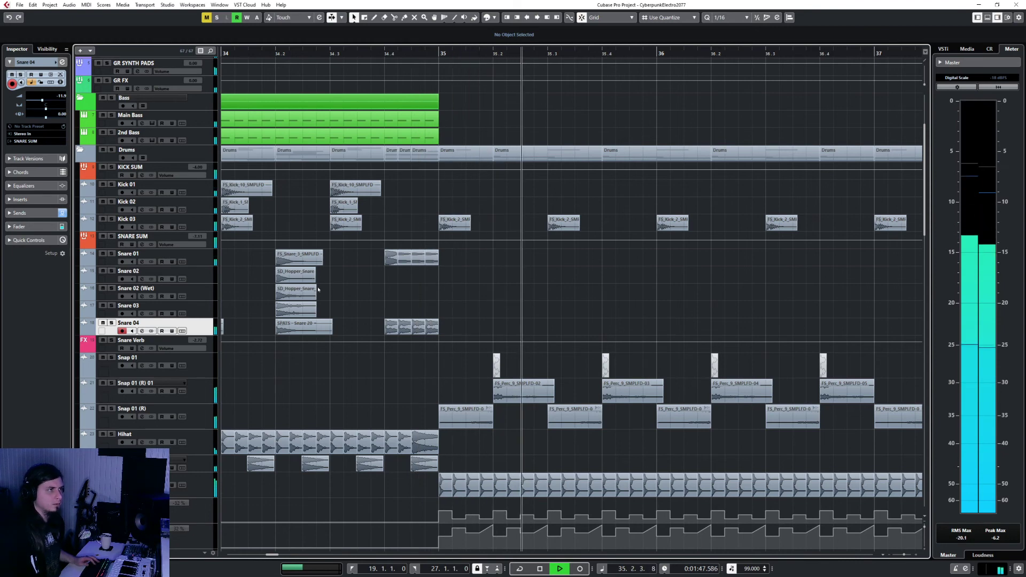
# Copy the Snare 02 hit at 34.2 to 34.4 and shorten it to a single sixteenth
pyautogui.click(295, 276)
pyautogui.click(384, 54)
pyautogui.press('space')
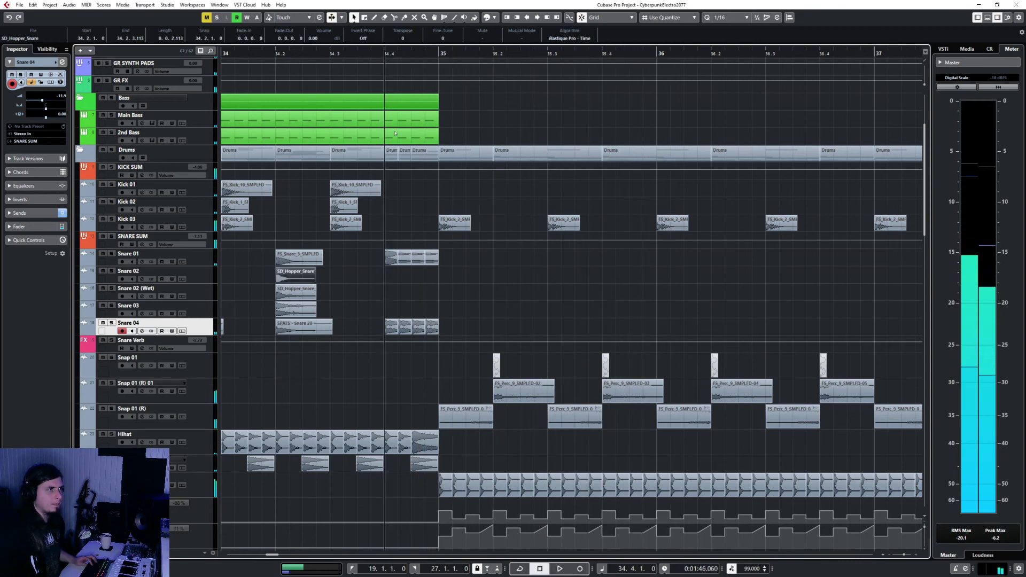
pyautogui.click(201, 274)
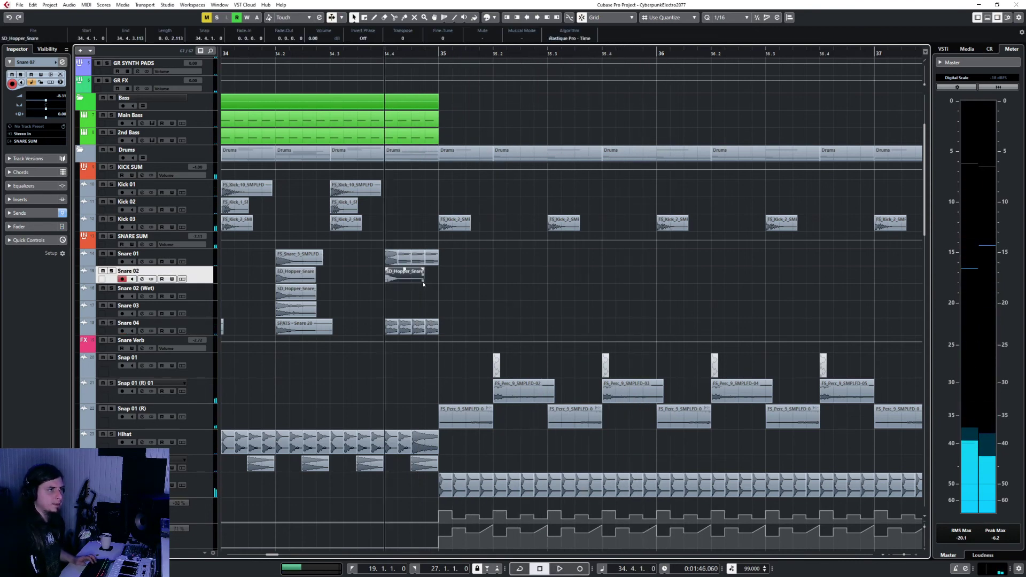
pyautogui.moveTo(423, 280); pyautogui.dragTo(397, 280)
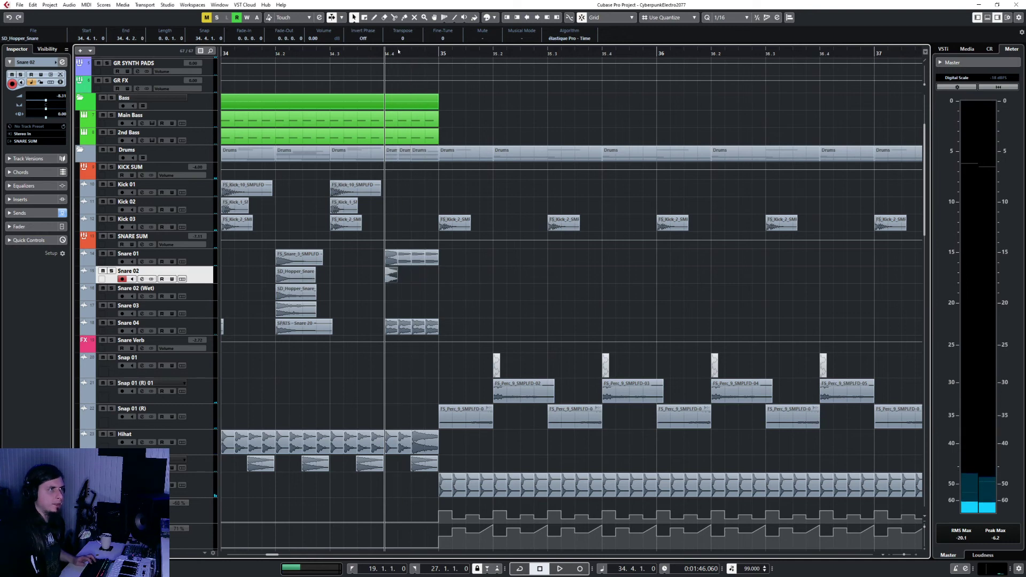
# Repeat the shortened Snare 02 hit on each sixteenth up to bar 35
pyautogui.click(414, 52)
pyautogui.hotkey('ctrl', 'd')
pyautogui.click(425, 52)
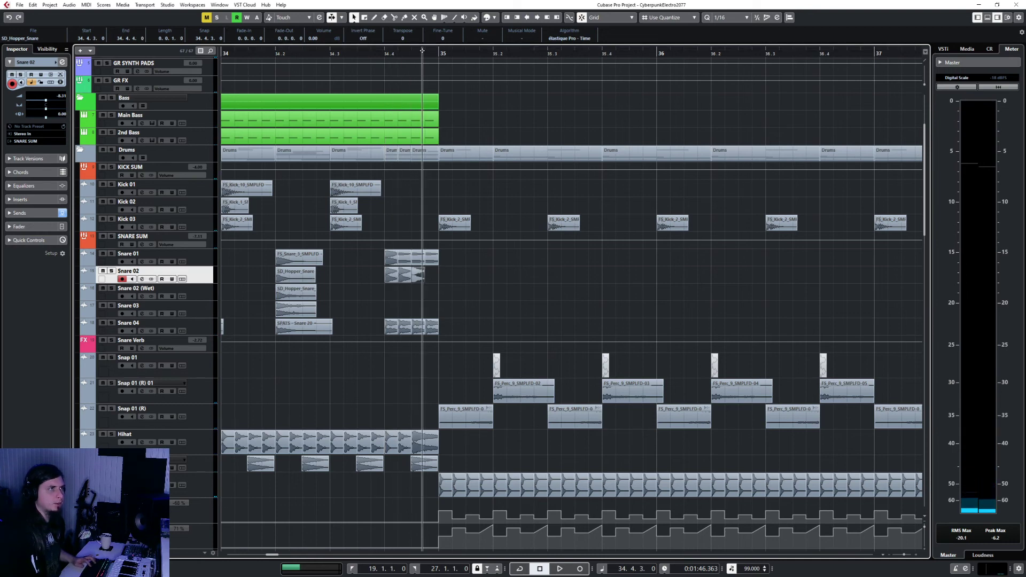
pyautogui.hotkey('ctrl', 'd')
# Play the layered snare fill from just before 34.4 into the break
pyautogui.click(362, 54)
pyautogui.press('space')
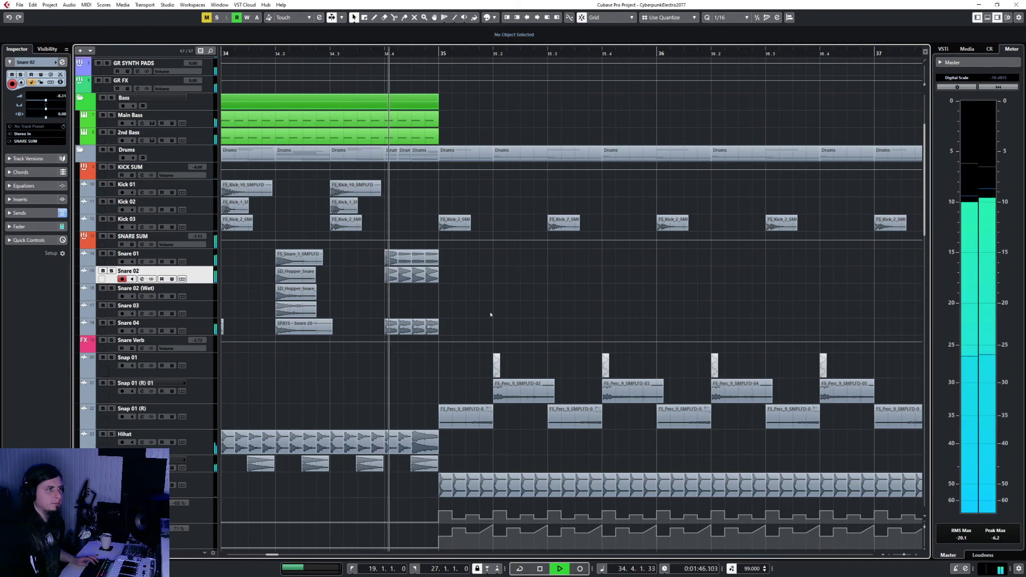
pyautogui.press('g')
pyautogui.press('g')
pyautogui.press('g')
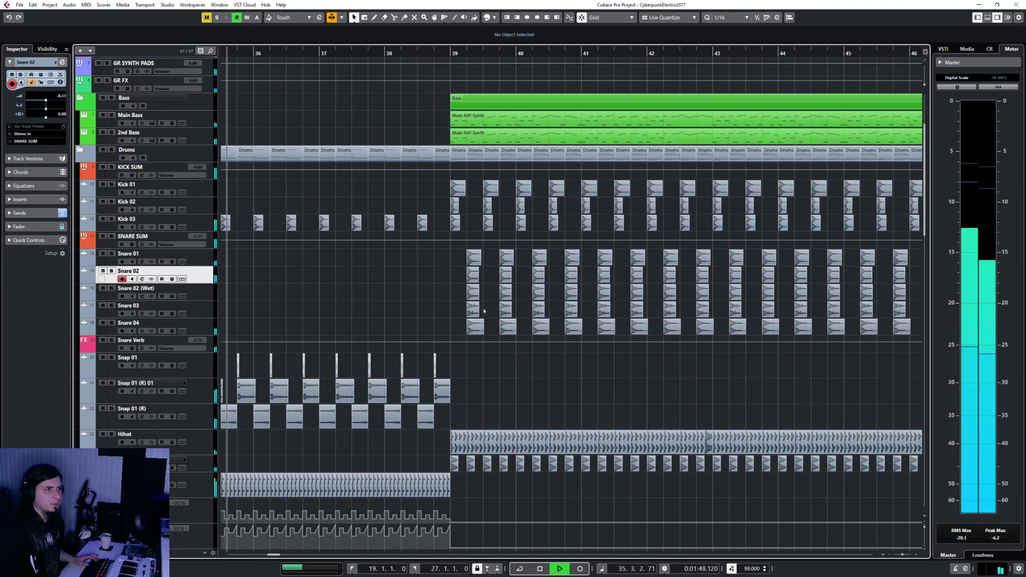
# Copy the layered Snare 01, Snare 02 and Snare 04 fill before bar 35 to 38.3 and repeat it up to bar 39
pyautogui.click(318, 262)
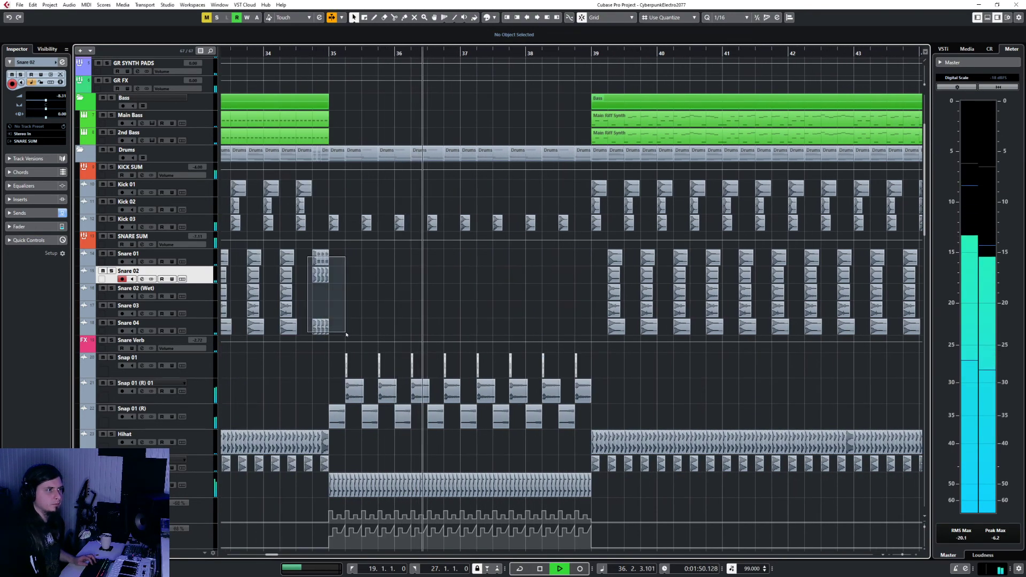
pyautogui.hscroll(5, 419, 255)
pyautogui.press('h')
pyautogui.press('h')
pyautogui.press('h')
pyautogui.press('h')
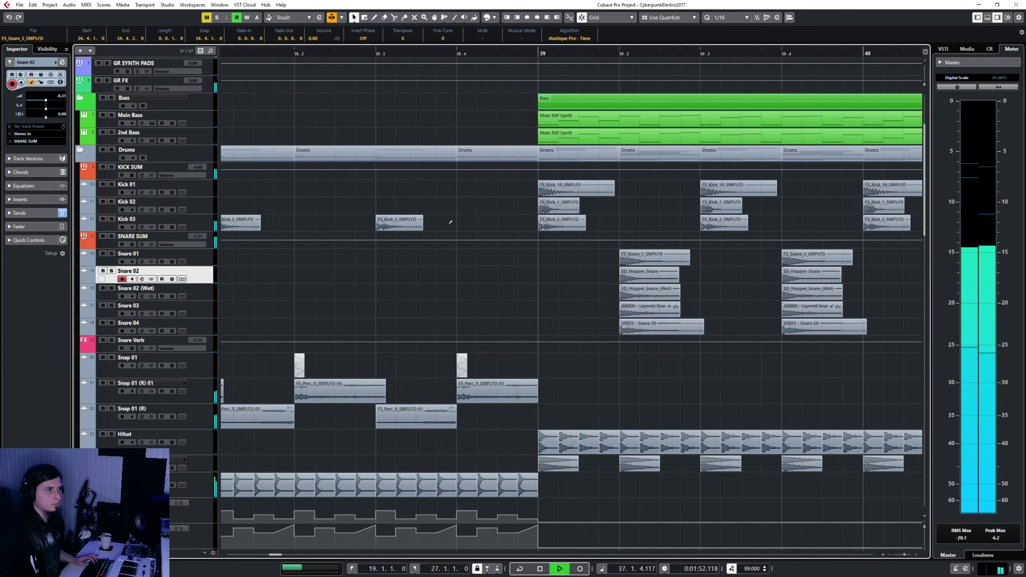
pyautogui.click(377, 55)
pyautogui.click(216, 258)
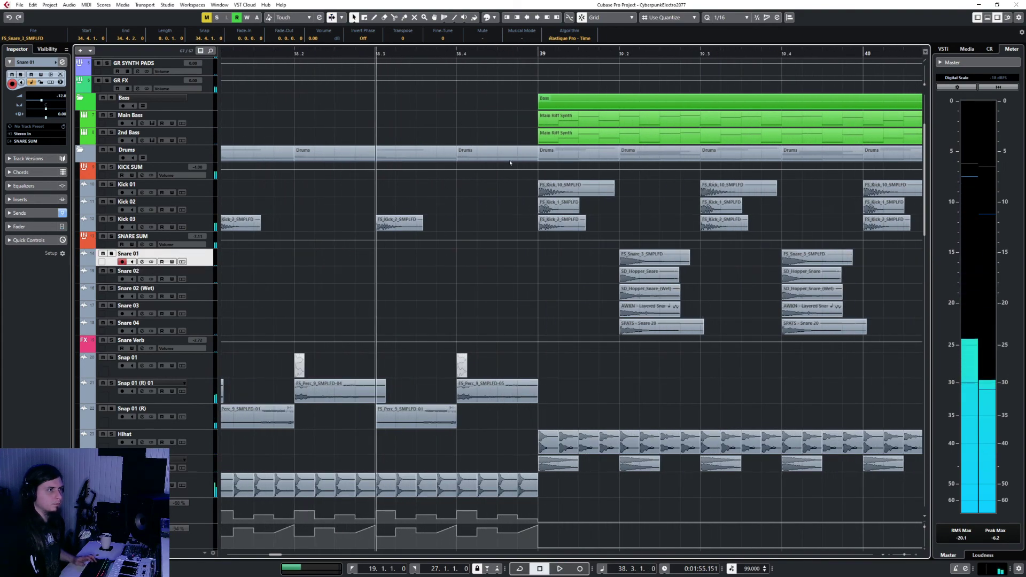
pyautogui.hotkey('ctrl', 'v')
pyautogui.hotkey('ctrl', 'd')
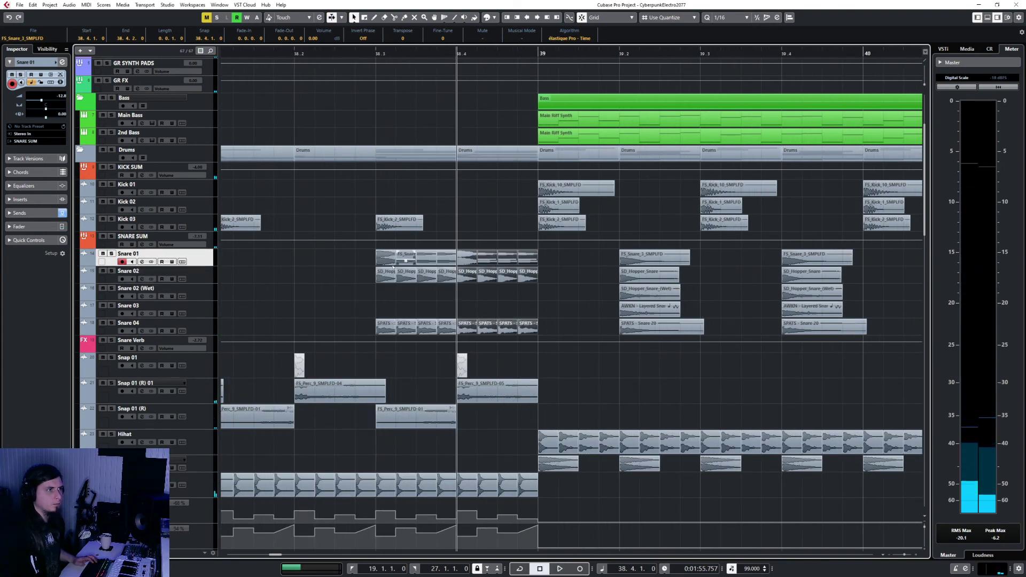
# Lower the event volume of the new snare fill's first half, from 38.3 to 38.4, to -4.68 dB and play the transition
pyautogui.moveTo(361, 257); pyautogui.dragTo(450, 328)
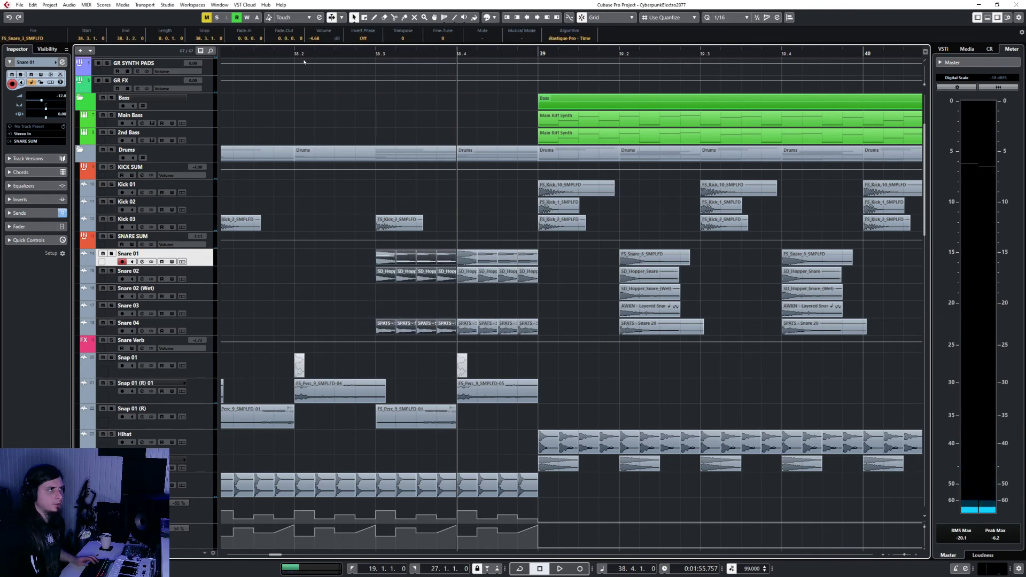
pyautogui.click(569, 308)
pyautogui.press('space')
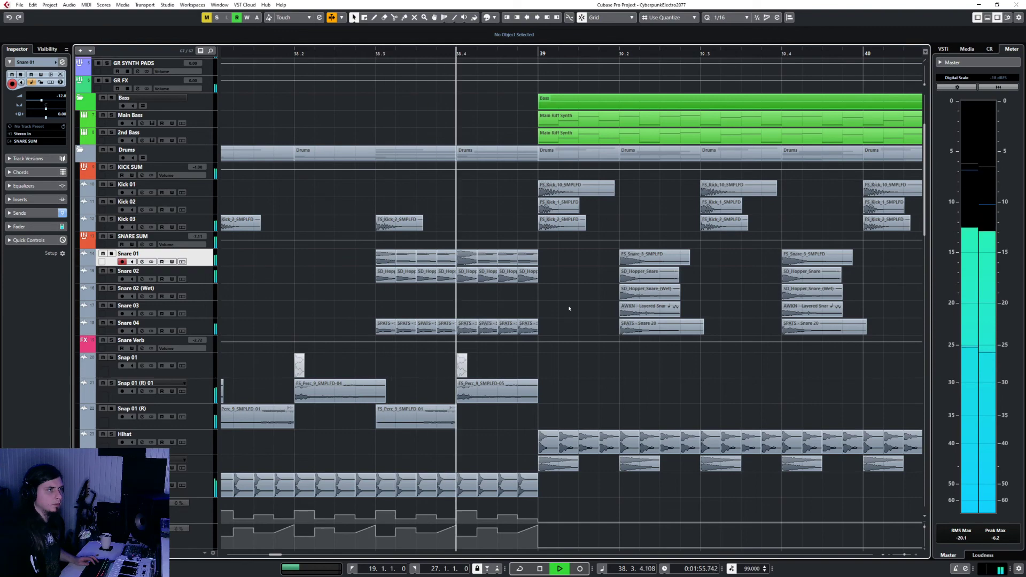
pyautogui.scroll(-4, 569, 308)
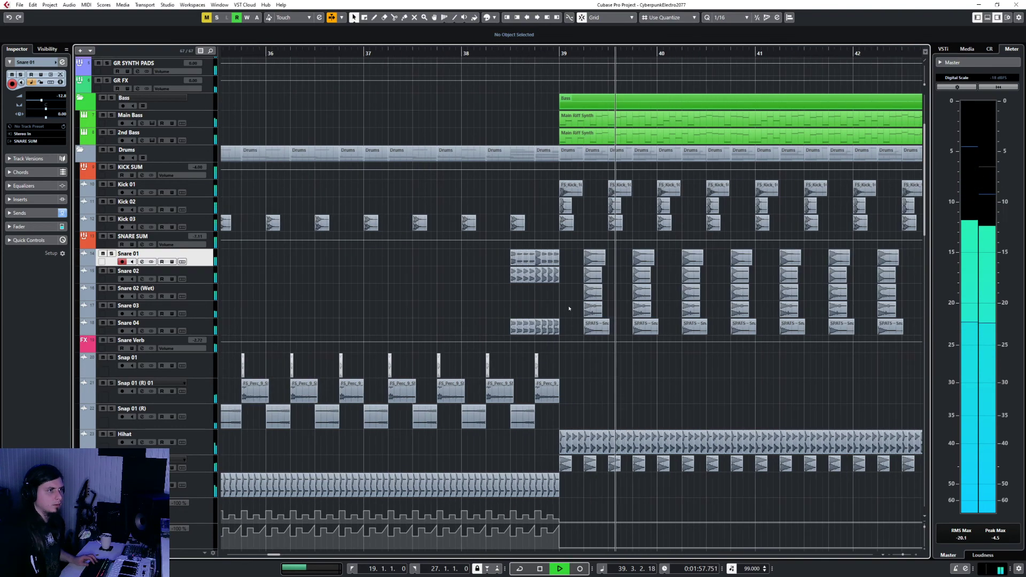
# Replay the arrangement from about bar 18 and listen through the section starting at bar 19
pyautogui.scroll(-3, 569, 309)
pyautogui.hscroll(-5, 570, 309)
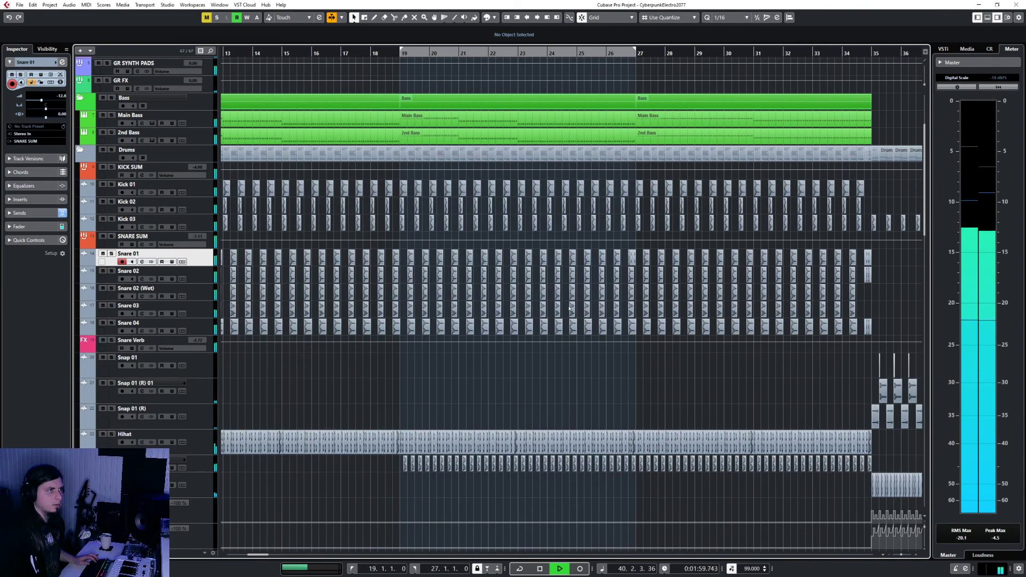
pyautogui.press('space')
pyautogui.click(378, 51)
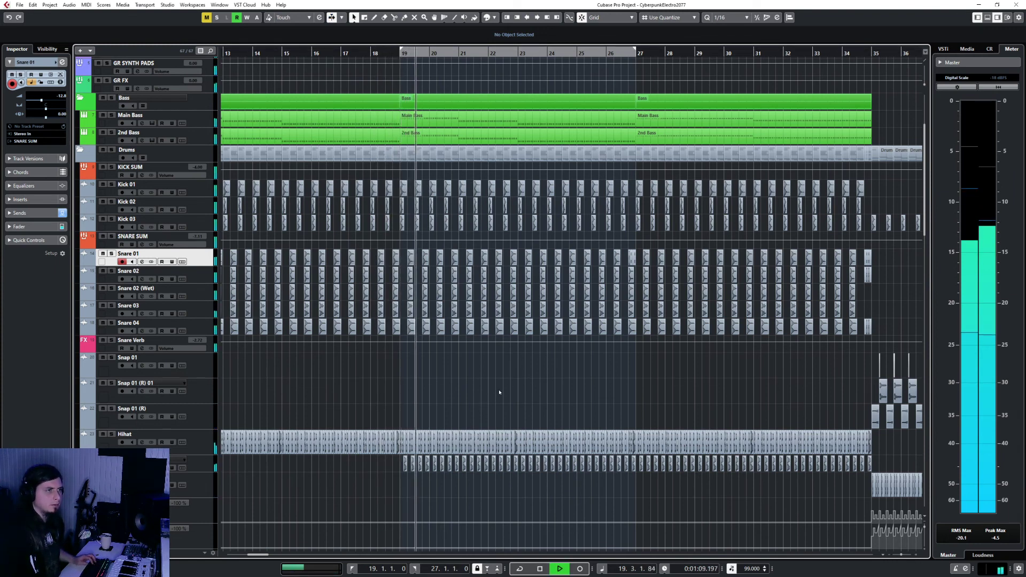
pyautogui.press('f')
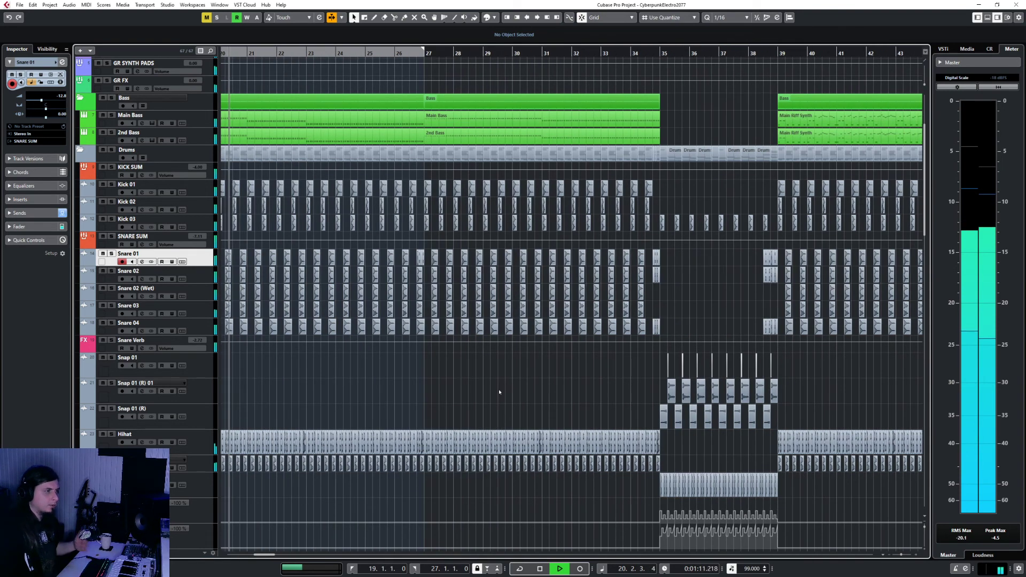
pyautogui.hscroll(-5, 487, 385)
pyautogui.hscroll(3, 632, 390)
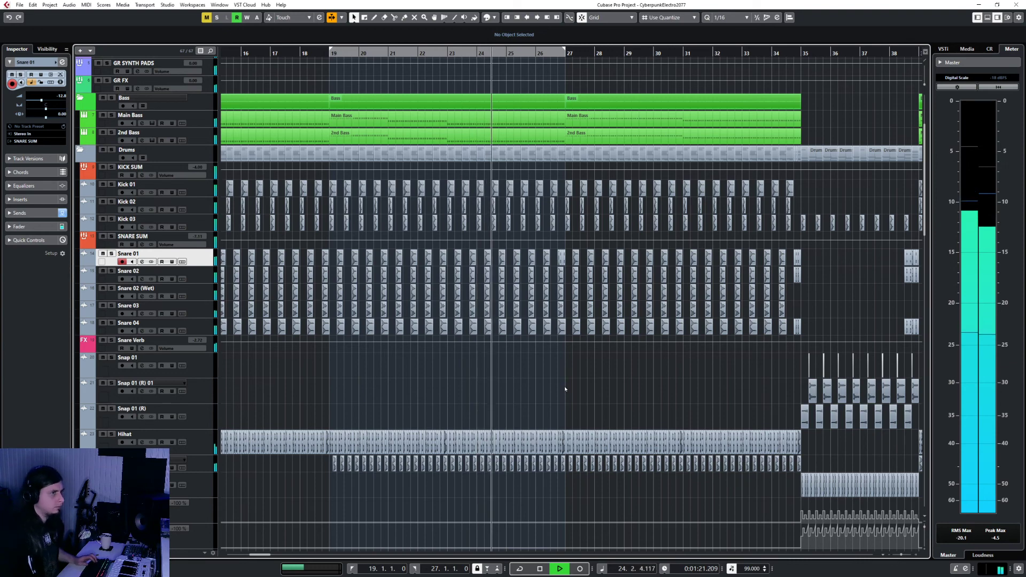
# Raise the HONK SYNTH track's volume to -18.6 dB during playback
pyautogui.scroll(-8, 565, 389)
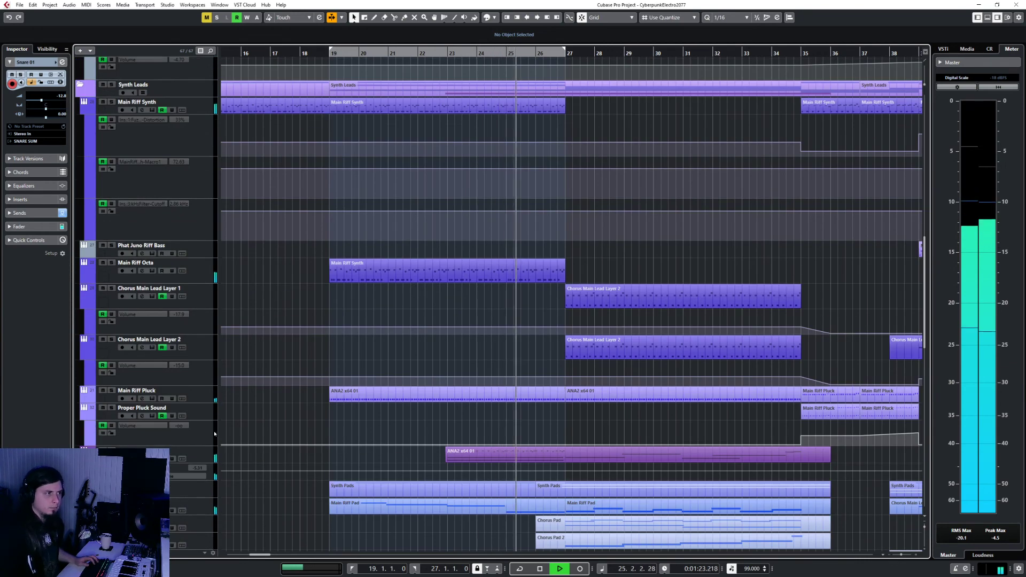
pyautogui.click(213, 457)
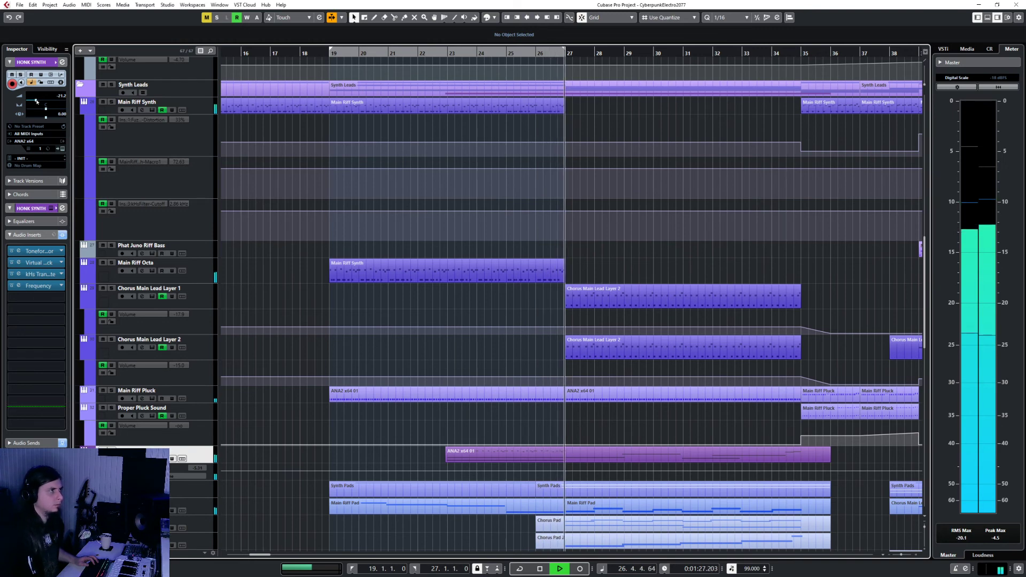
pyautogui.moveTo(36, 101); pyautogui.dragTo(38, 102)
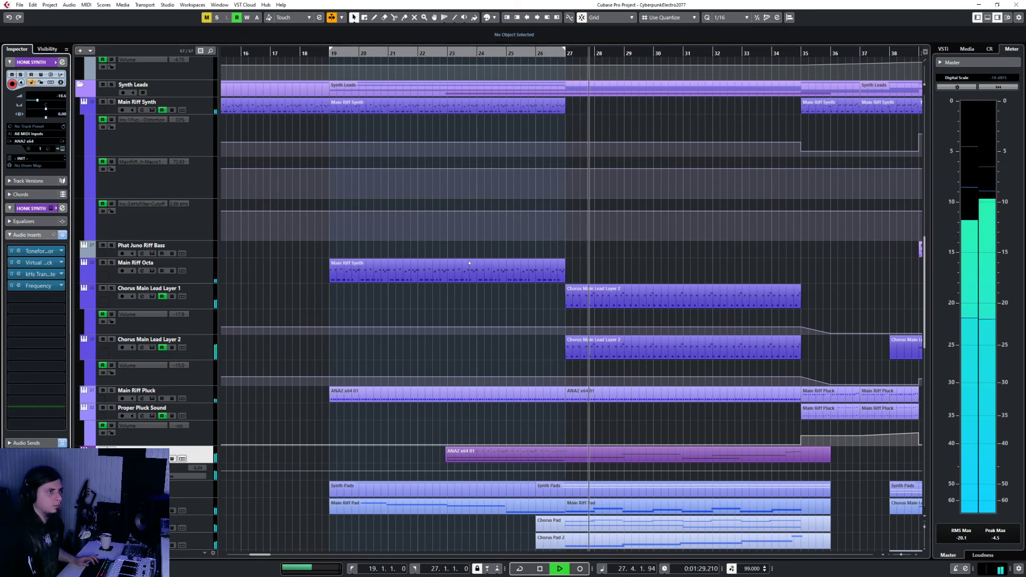
# Audition the Impact 1 track briefly in solo and listen to the full chorus mix until just before bar 35
pyautogui.scroll(-15, 592, 253)
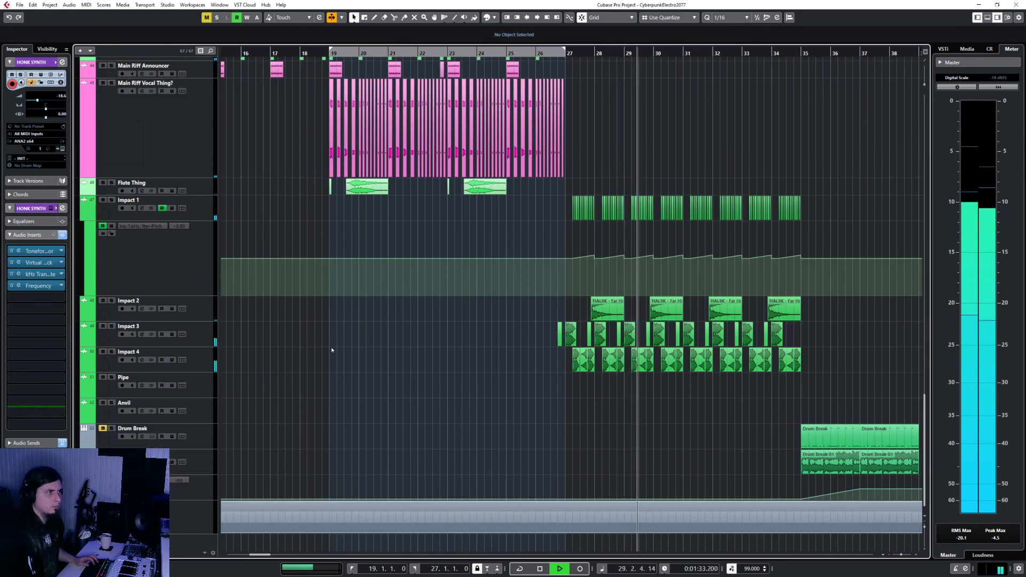
pyautogui.hscroll(2, 369, 359)
pyautogui.click(202, 210)
pyautogui.press('s')
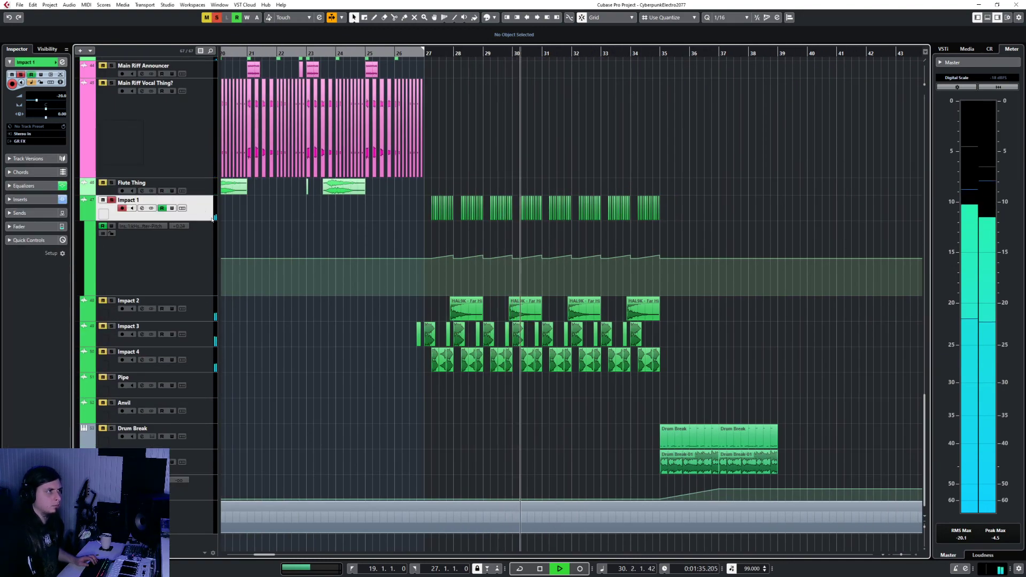
pyautogui.press('s')
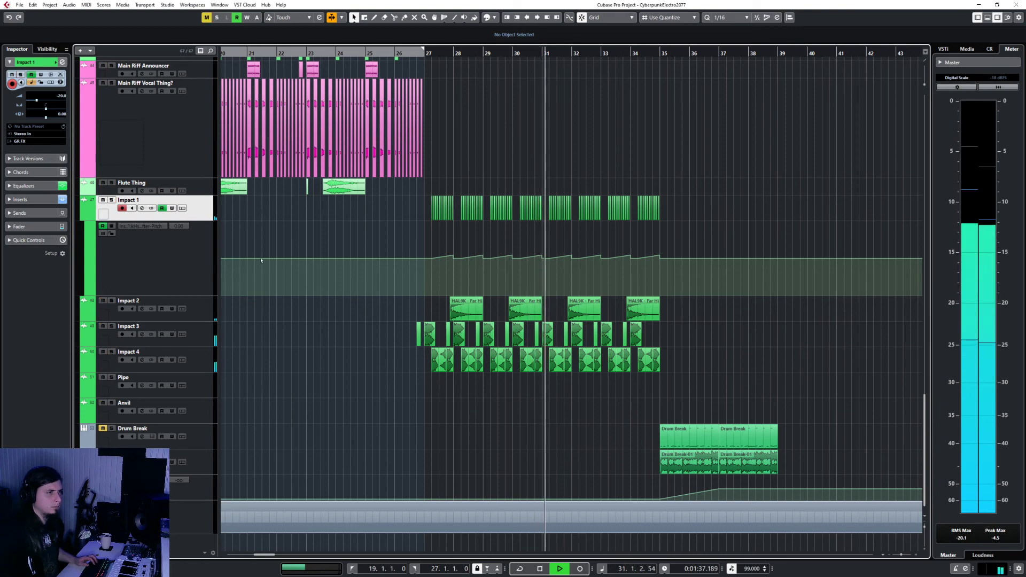
pyautogui.scroll(6, 394, 378)
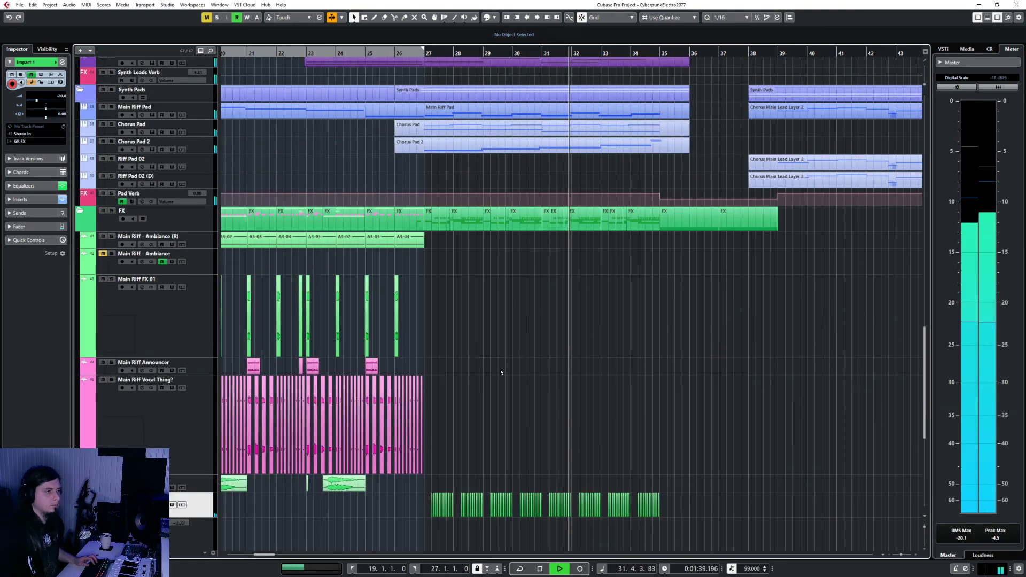
pyautogui.scroll(5, 497, 371)
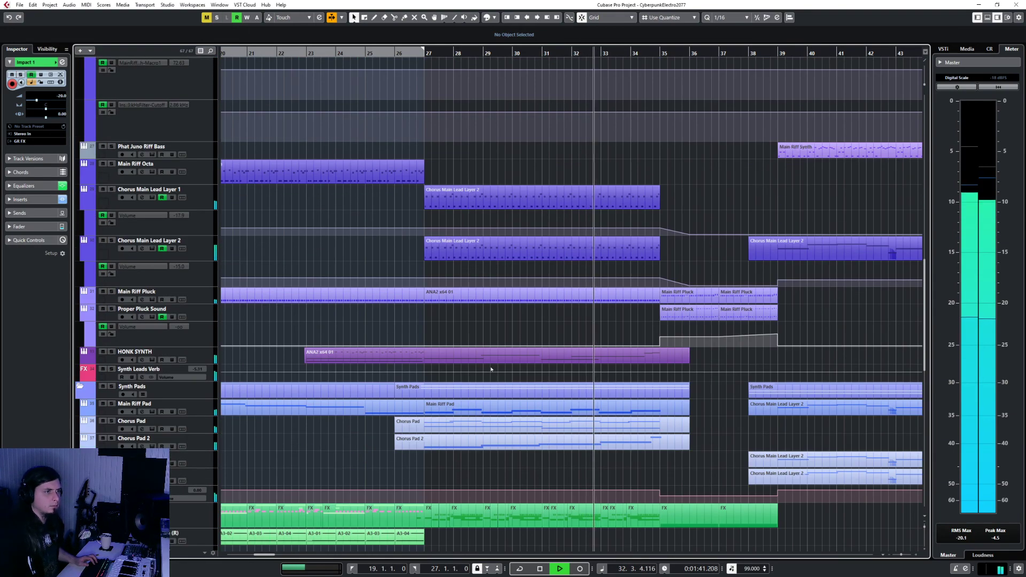
pyautogui.scroll(10, 491, 369)
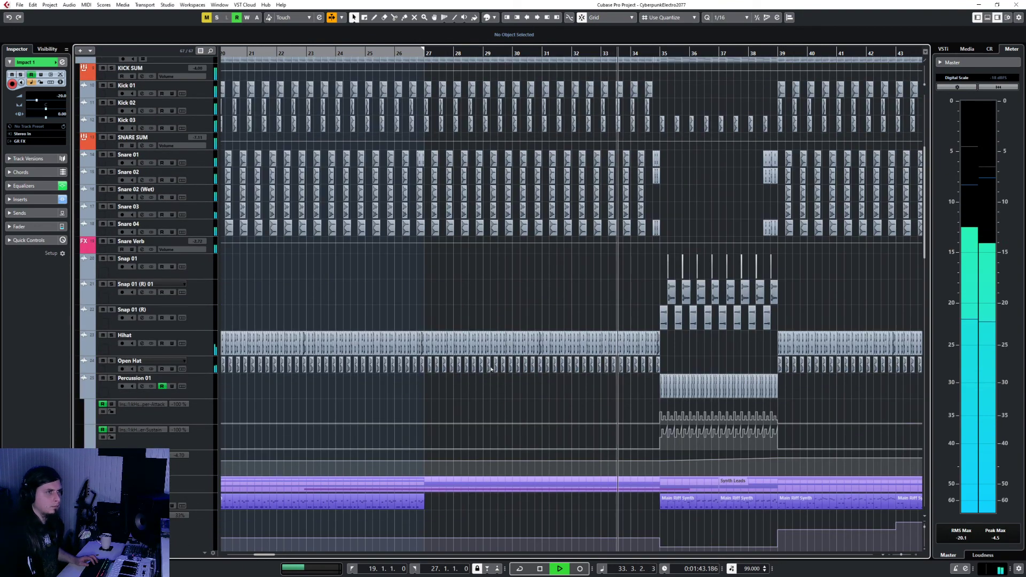
pyautogui.scroll(-10, 491, 369)
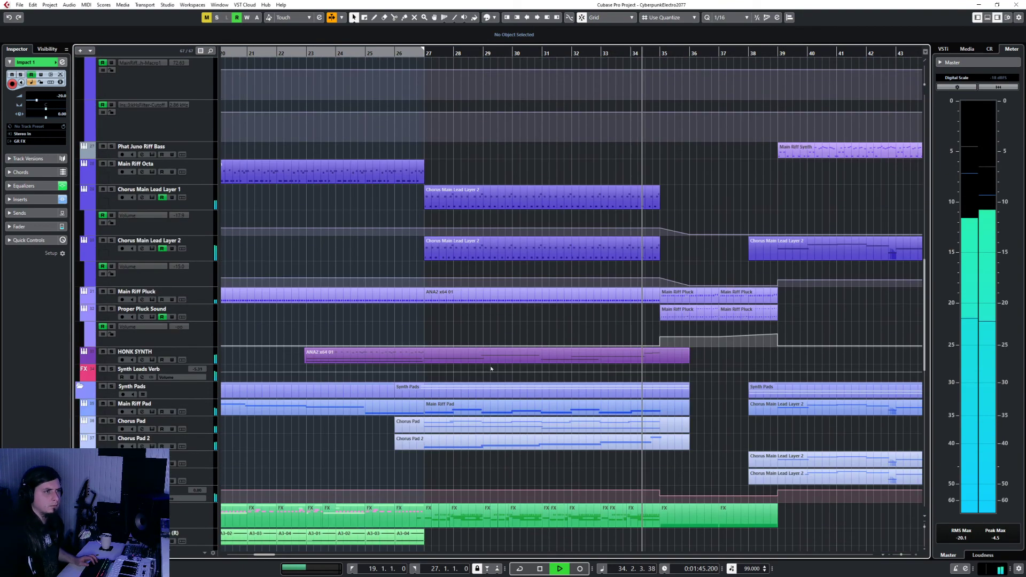
pyautogui.press('space')
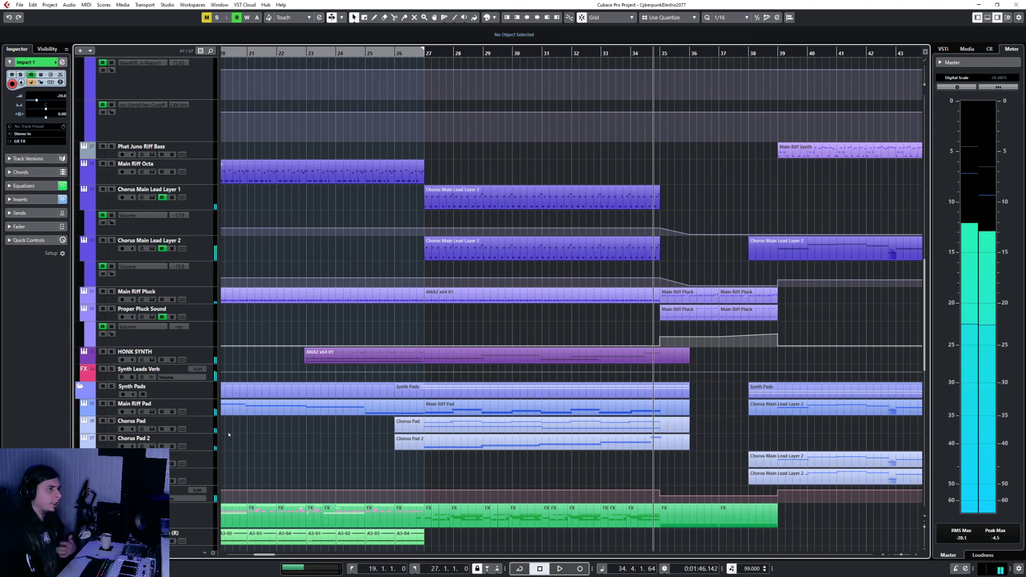
# Set the Chorus Pad 2 track's volume to -14 dB
pyautogui.click(204, 431)
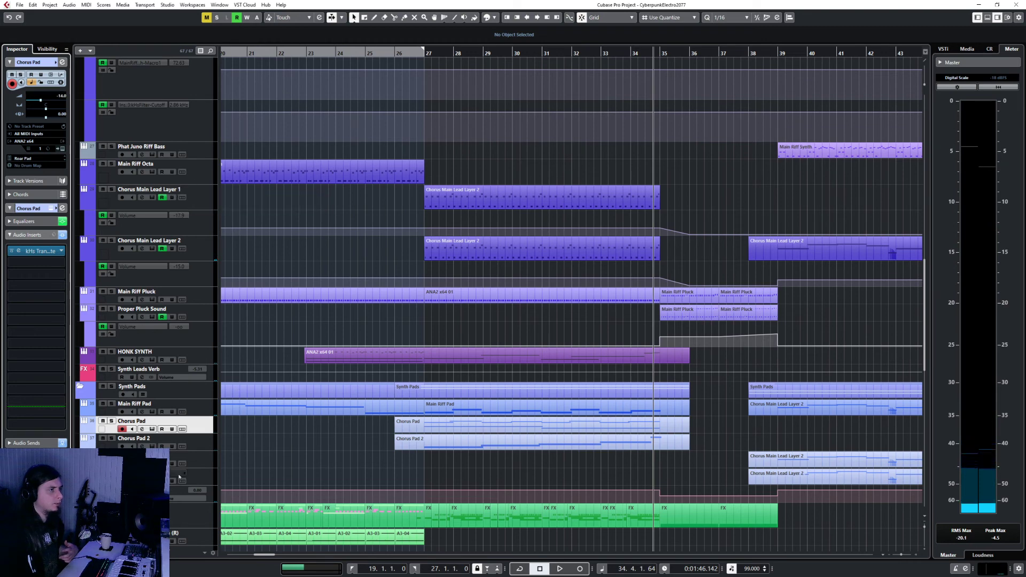
pyautogui.press('Down')
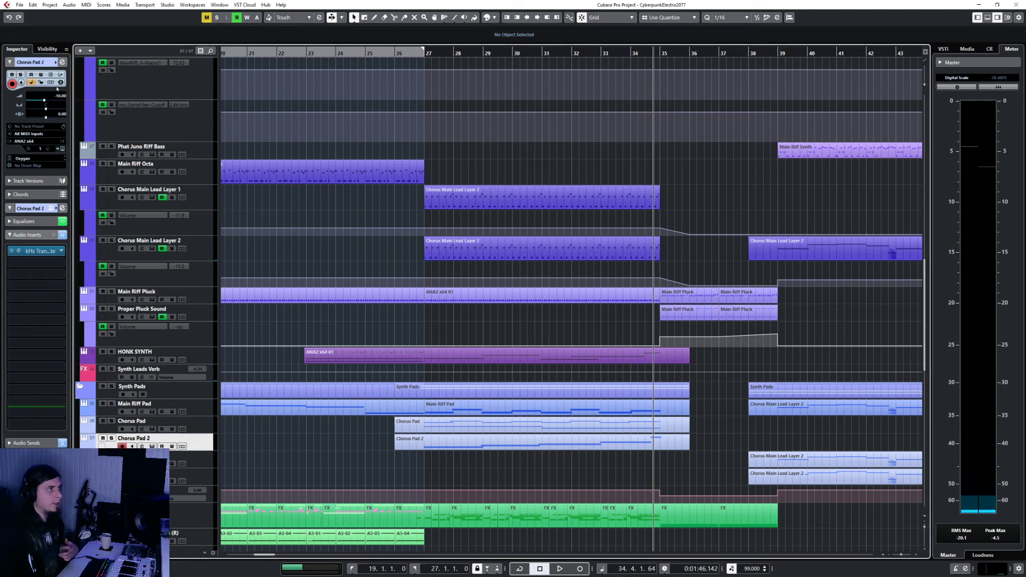
pyautogui.doubleClick(60, 96)
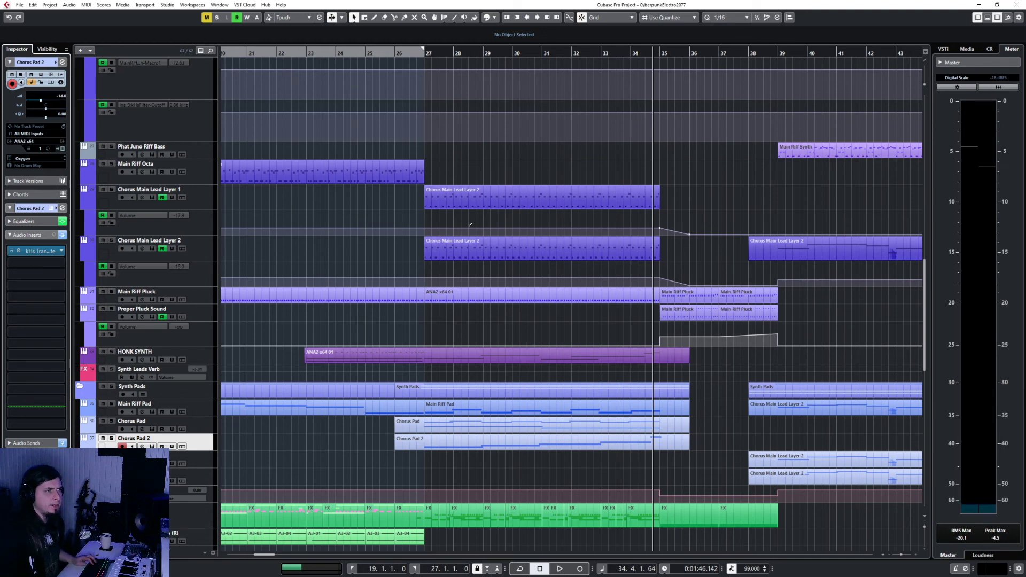
# Set the bar 35 volume automation points of Chorus Main Lead Layer 1 and Layer 2 to -20 dB
pyautogui.click(200, 285)
pyautogui.click(204, 234)
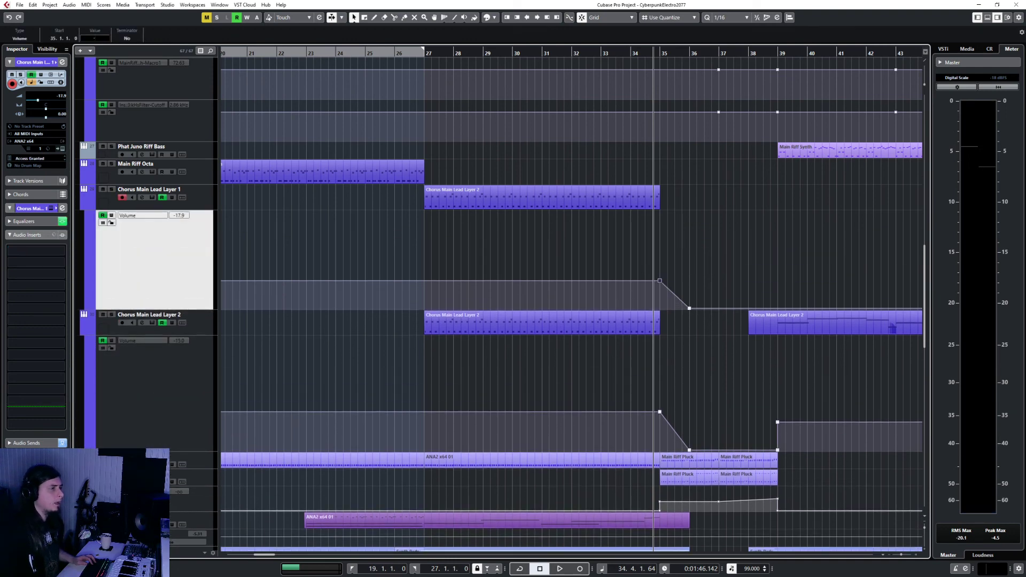
pyautogui.write('-20')
pyautogui.press('Return')
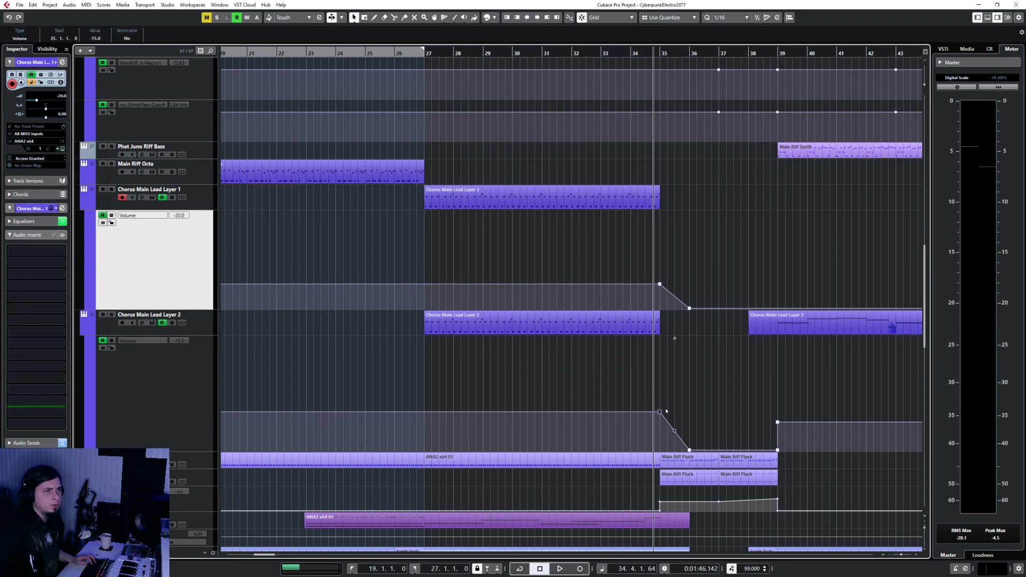
pyautogui.write('-')
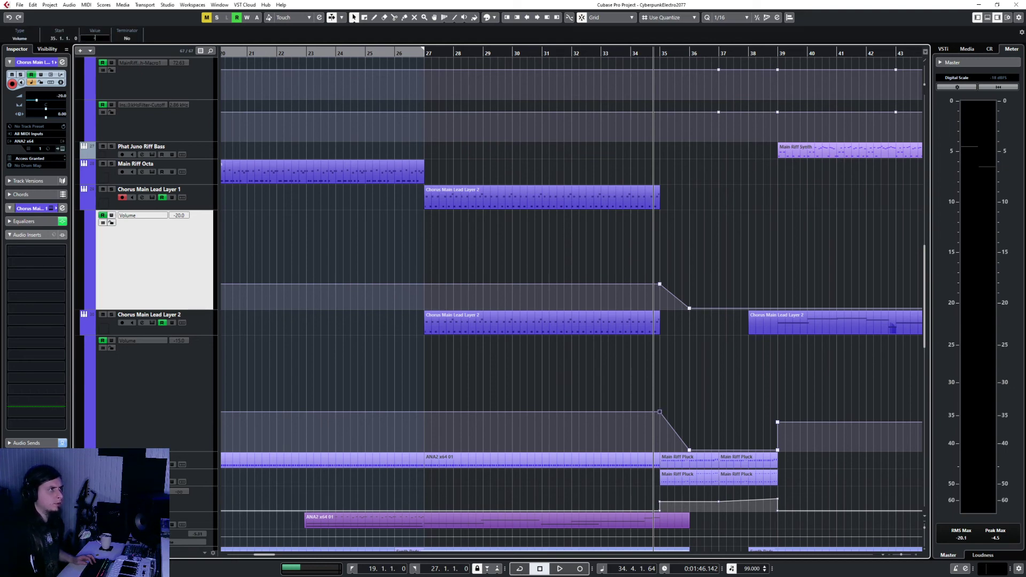
pyautogui.write('20')
pyautogui.press('Return')
# Play the arrangement from 25.3 into the chorus and check the lead levels against the drums and pads
pyautogui.click(385, 57)
pyautogui.press('space')
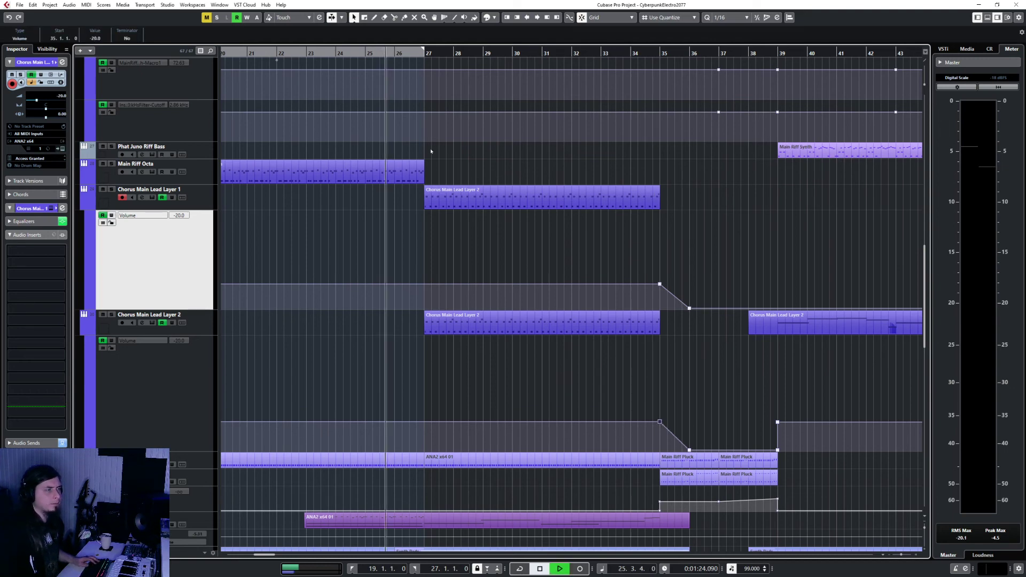
pyautogui.click(464, 259)
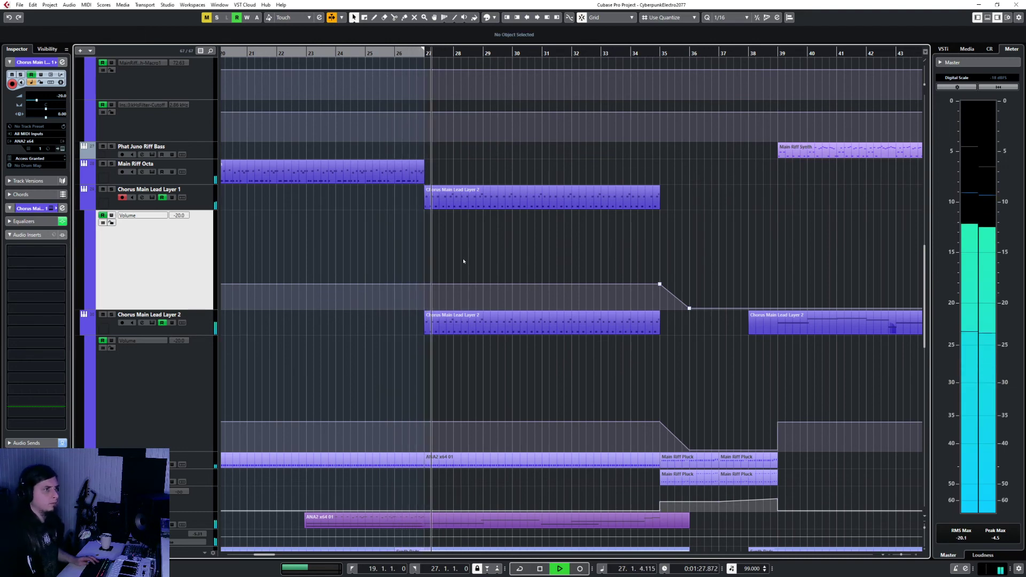
pyautogui.scroll(5, 441, 247)
pyautogui.scroll(7, 441, 247)
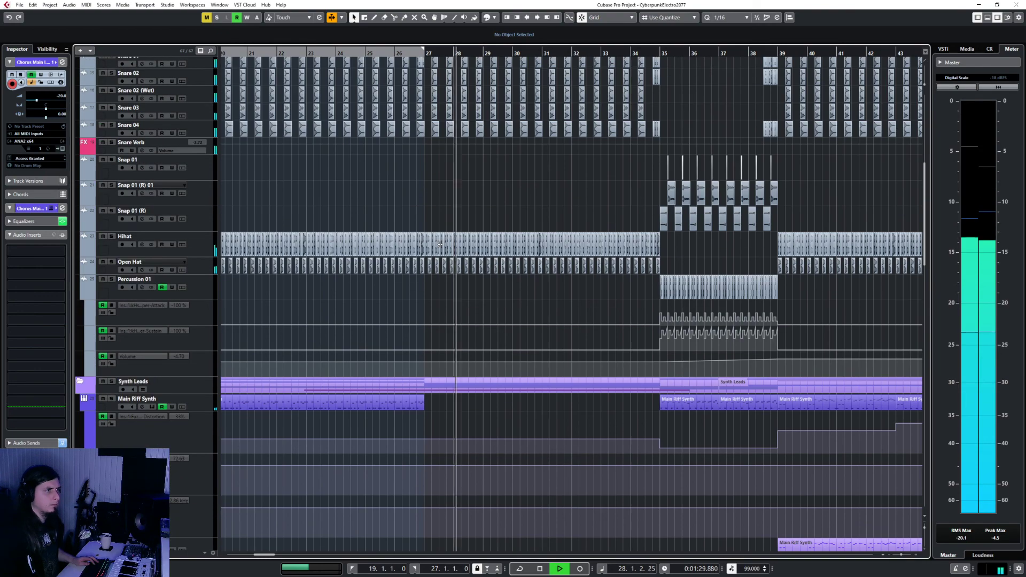
pyautogui.scroll(-15, 441, 247)
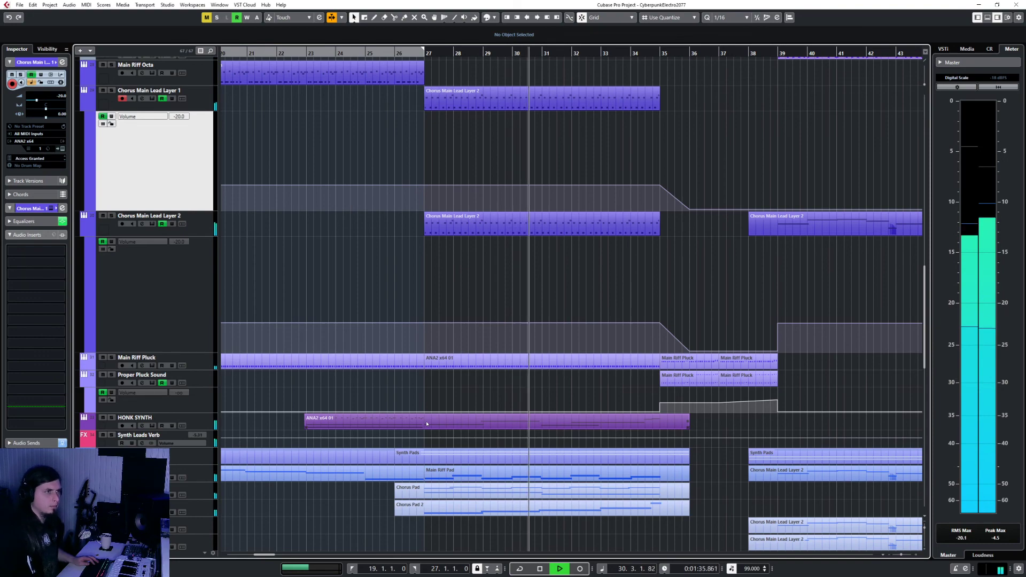
pyautogui.scroll(7, 426, 424)
pyautogui.scroll(-10, 426, 423)
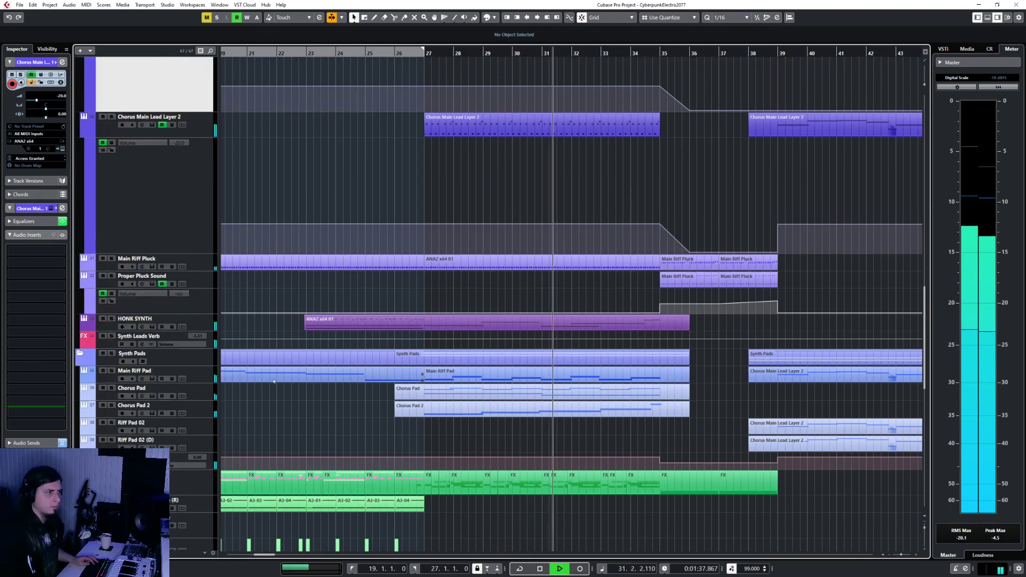
# Stop playback, adjust the Chorus Pad track's volume and set Chorus Pad 2's volume to -20 dB
pyautogui.click(158, 393)
pyautogui.press('space')
pyautogui.doubleClick(61, 95)
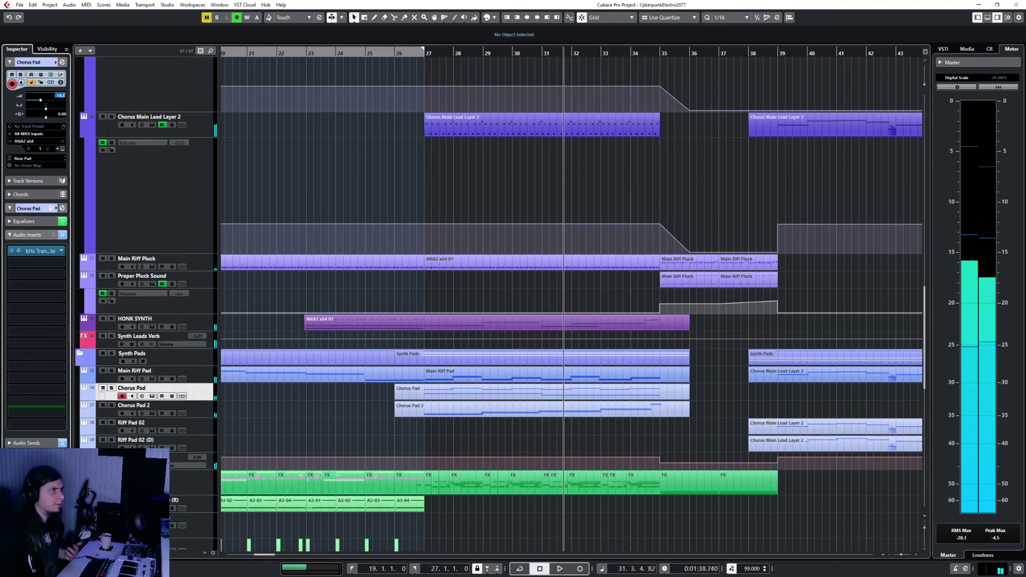
pyautogui.click(216, 413)
pyautogui.doubleClick(63, 96)
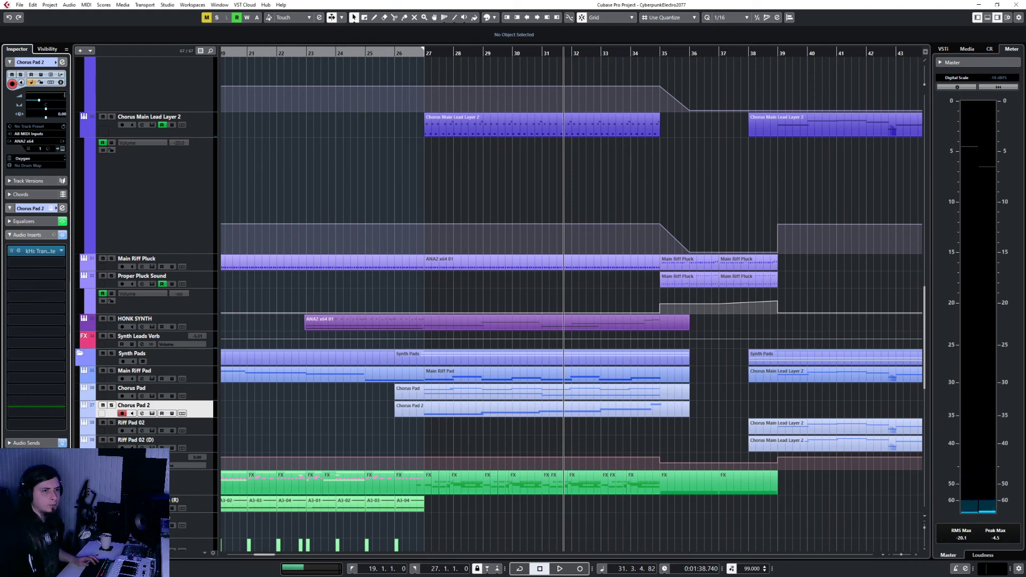
# Reset the master meter's maximum values and set the Riff Pad 02 track's volume to -15 dB
pyautogui.click(965, 539)
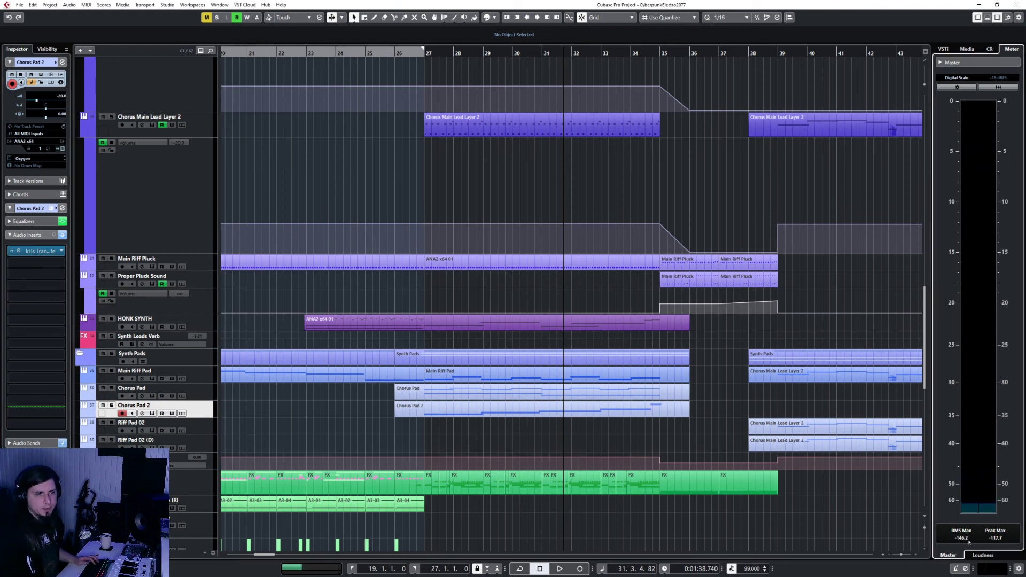
pyautogui.click(210, 432)
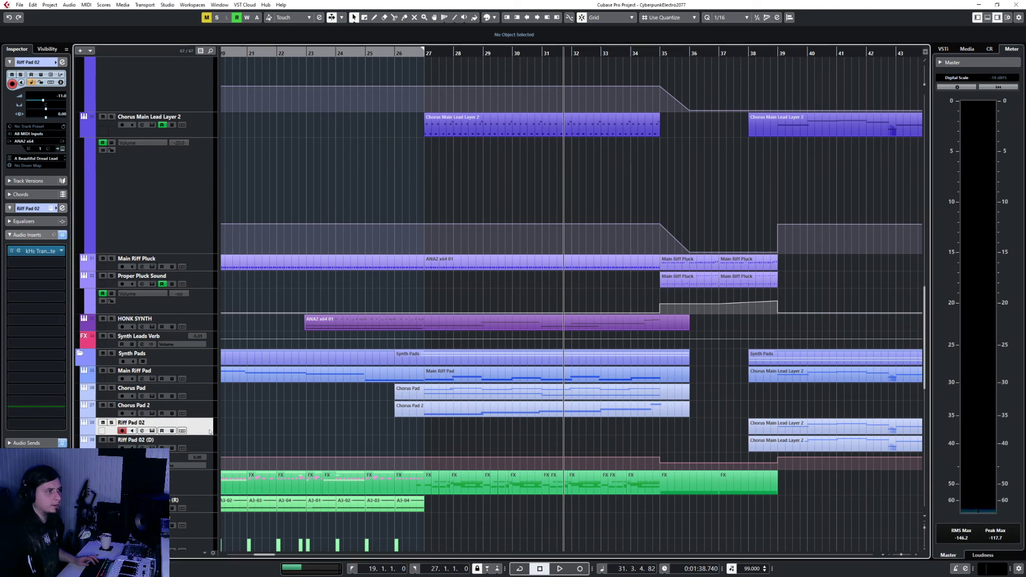
pyautogui.doubleClick(60, 98)
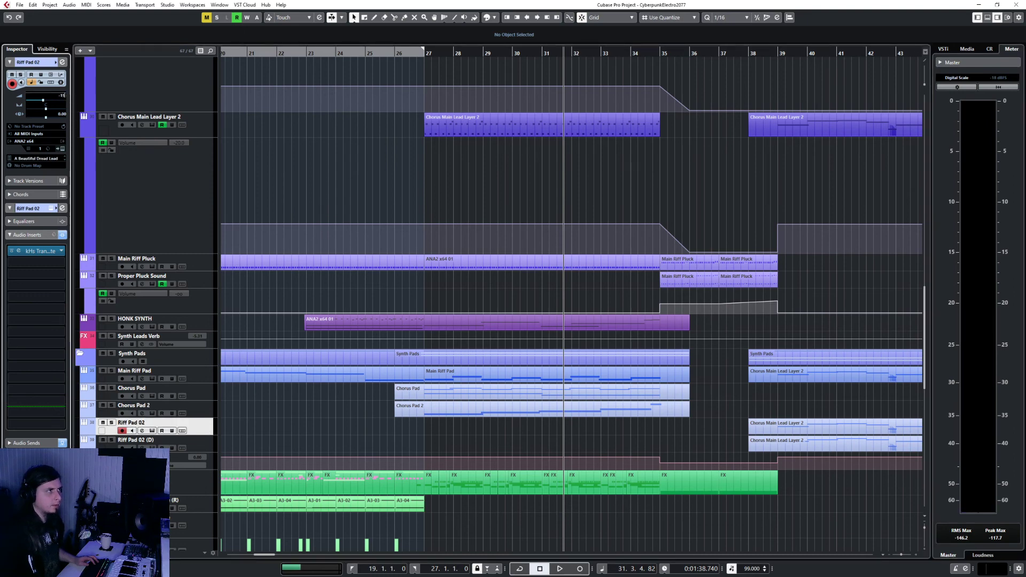
# Play from bar 25.4 into the chorus and check the pad levels against the impact tracks
pyautogui.click(390, 53)
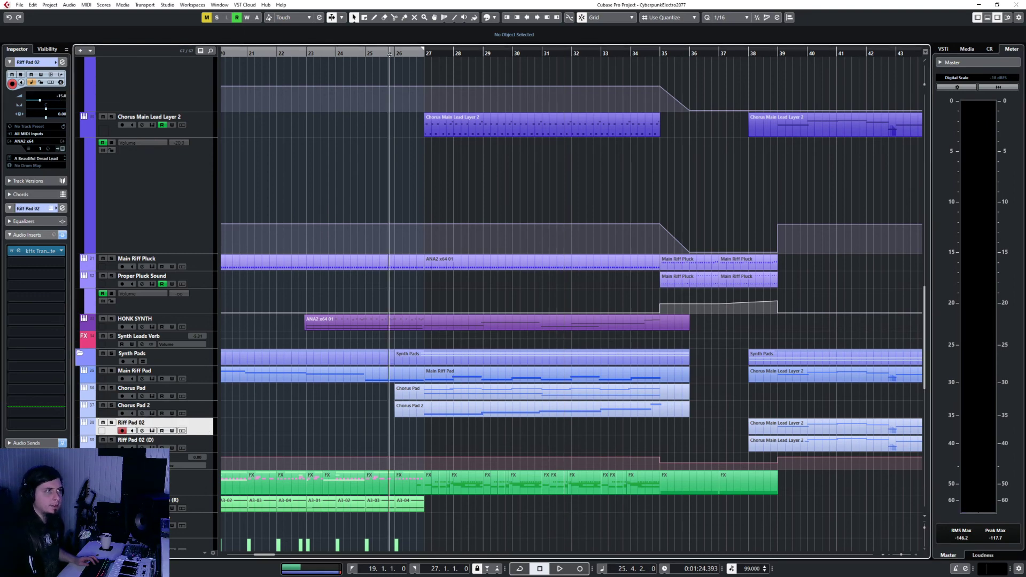
pyautogui.press('space')
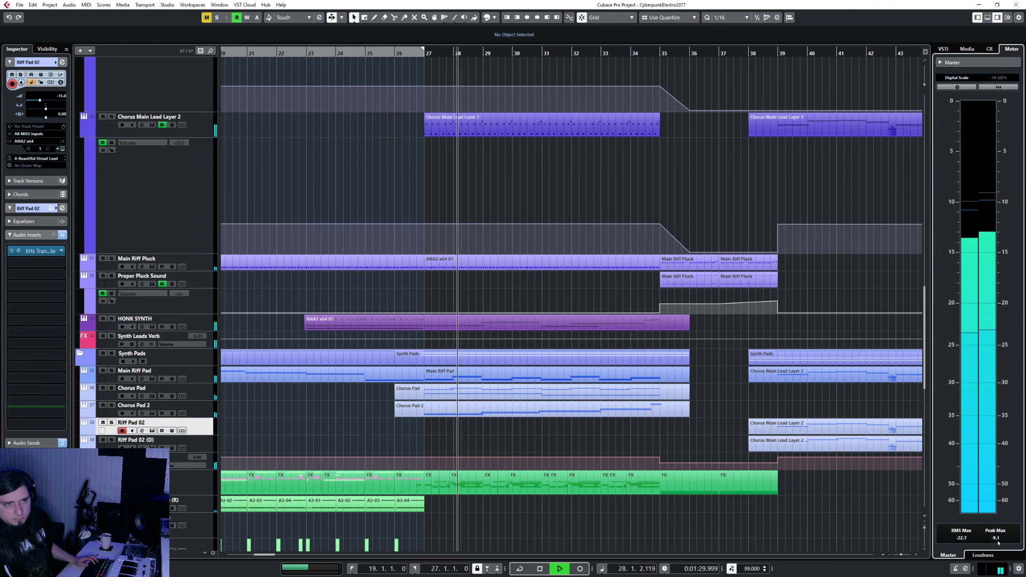
pyautogui.click(333, 406)
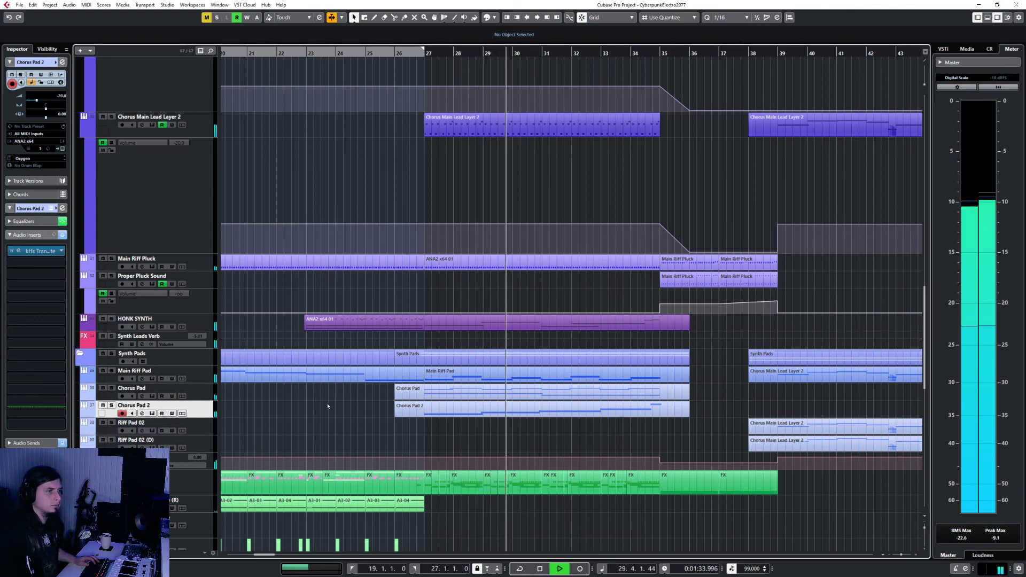
pyautogui.scroll(-10, 330, 406)
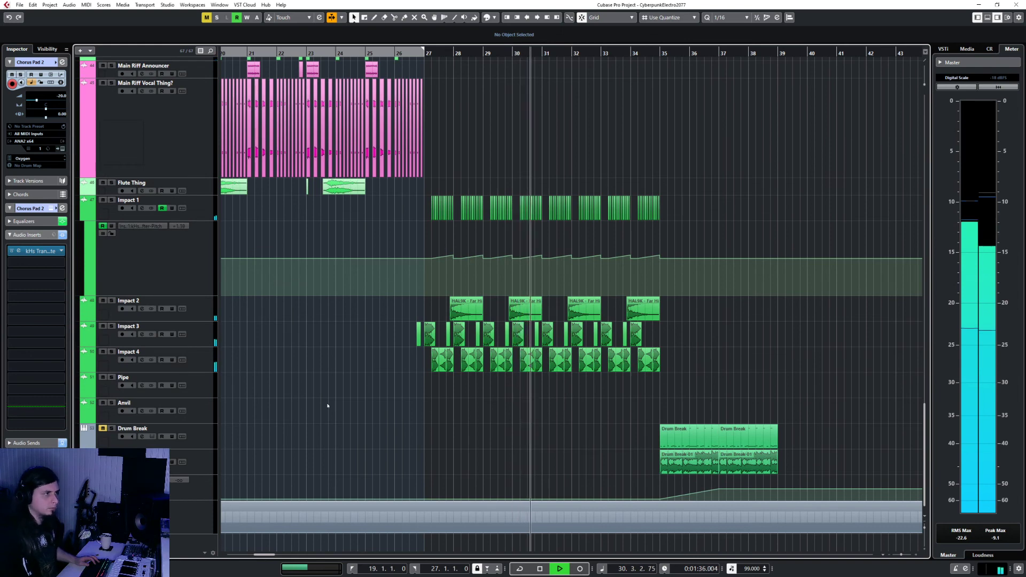
pyautogui.click(212, 314)
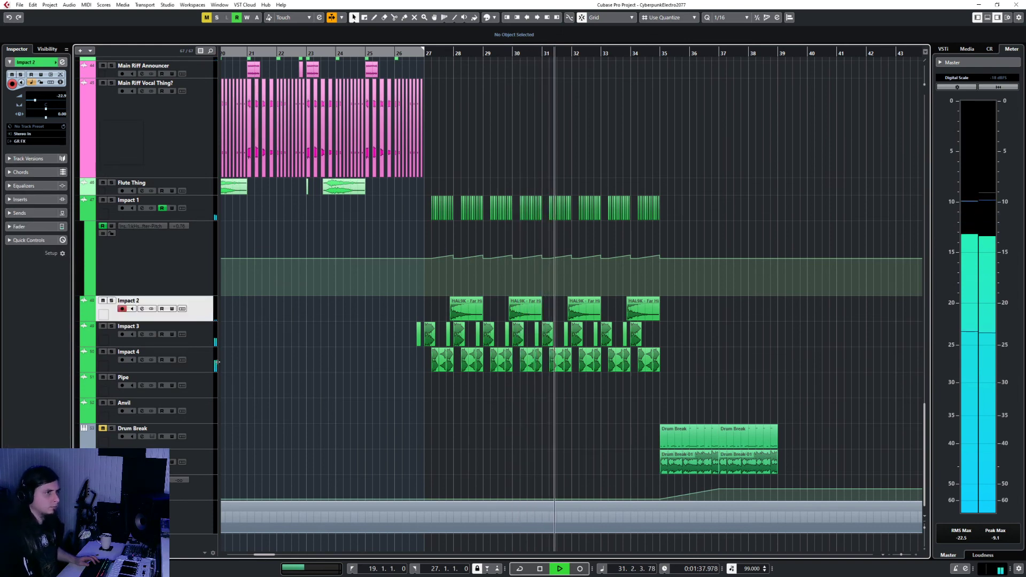
pyautogui.scroll(10, 388, 387)
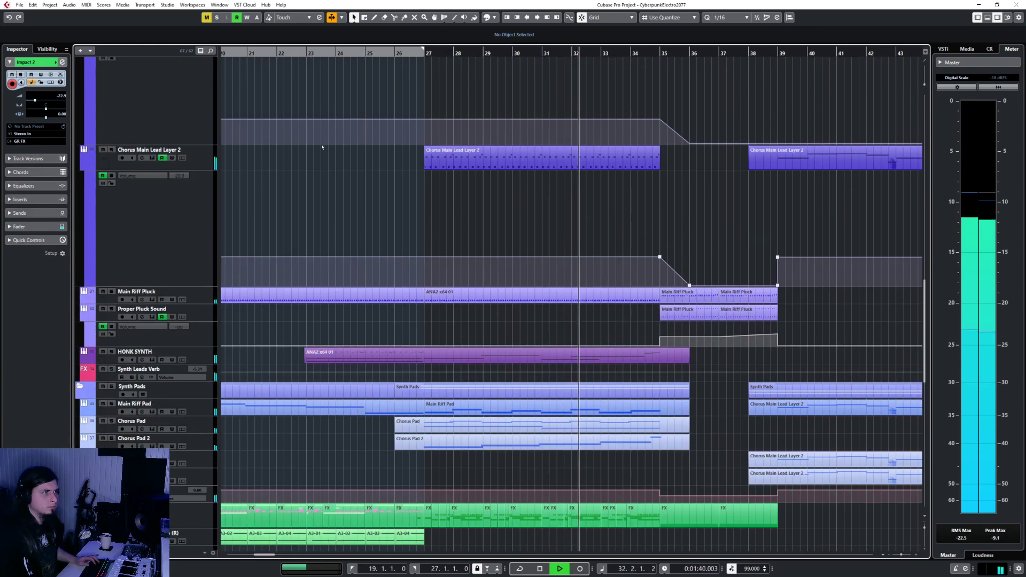
# Show the HONK SYNTH track's volume automation lane and open its MIDI part for editing
pyautogui.click(98, 360)
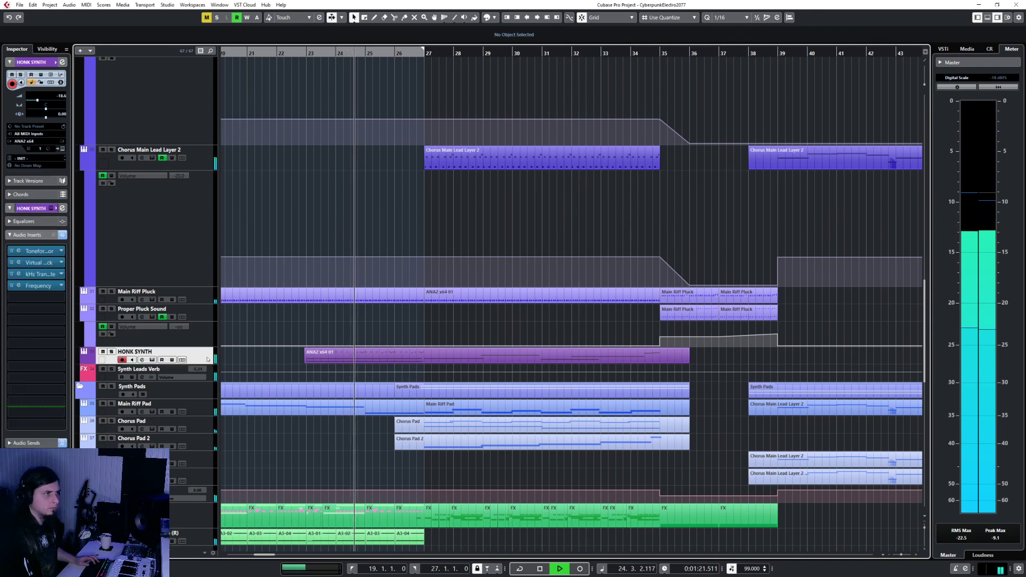
pyautogui.click(84, 360)
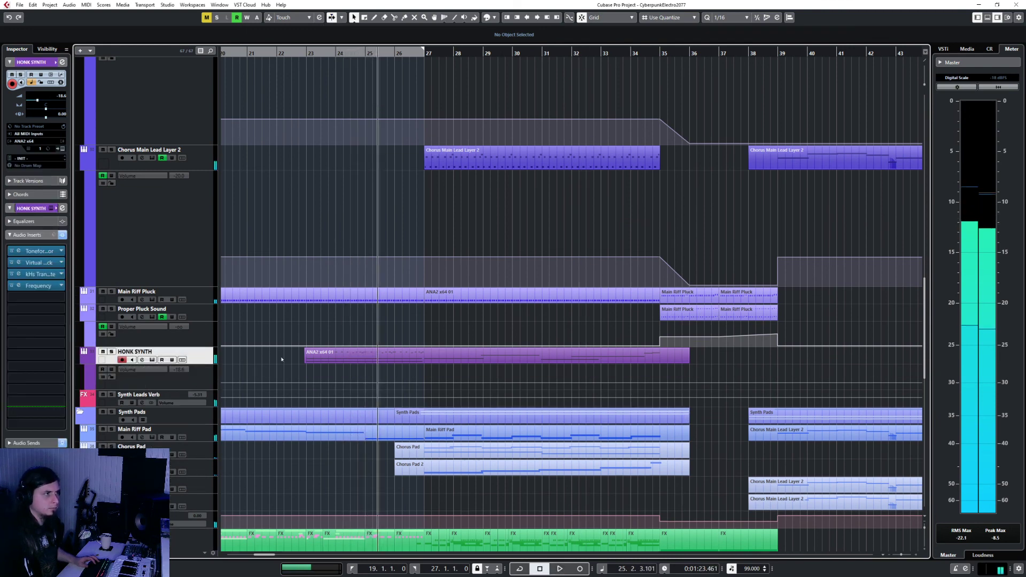
pyautogui.doubleClick(467, 357)
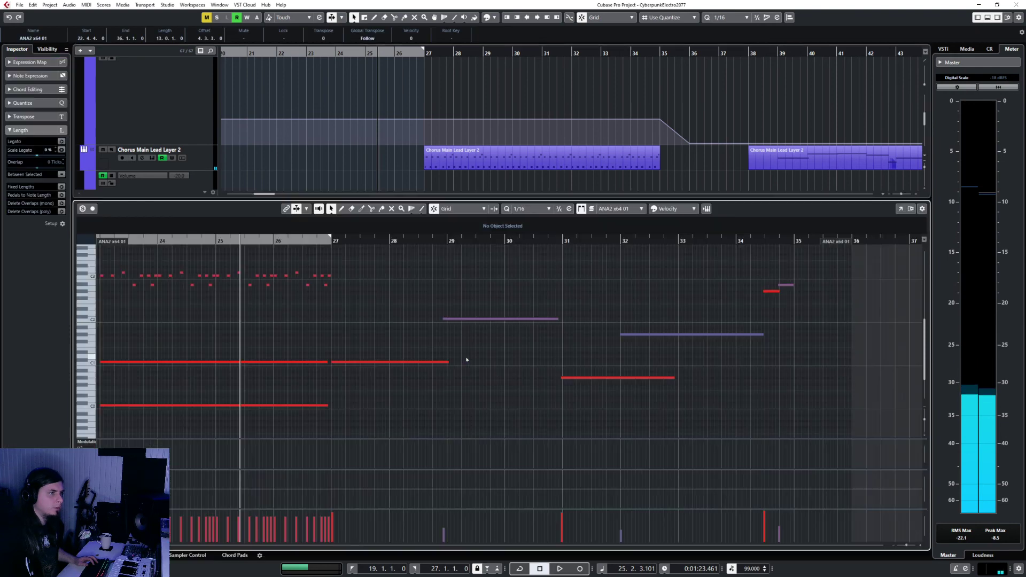
# Double the long HONK SYNTH chorus notes from bar 27 with copies one octave lower, audition them and close the editor
pyautogui.moveTo(406, 277); pyautogui.dragTo(672, 391)
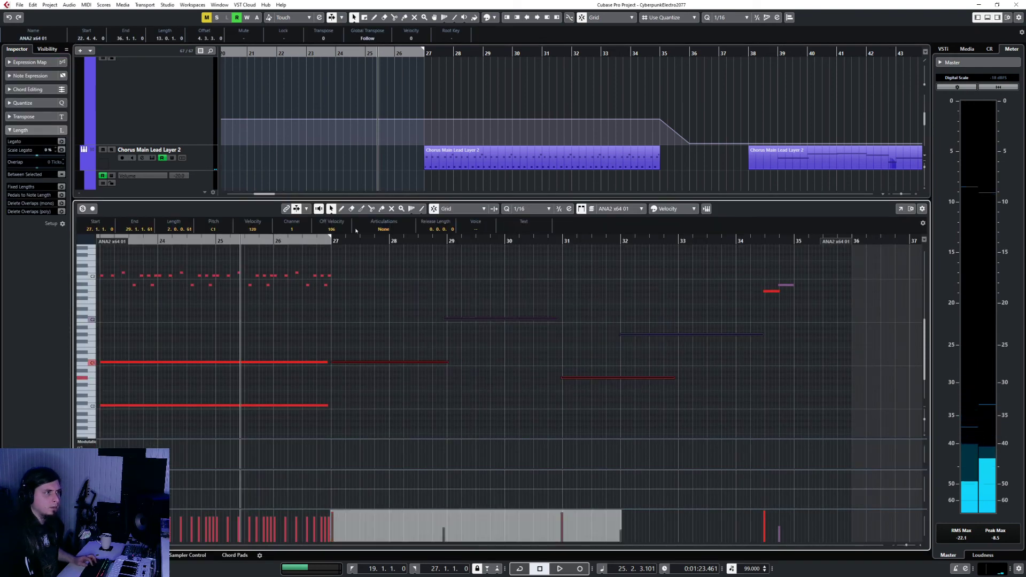
pyautogui.press('space')
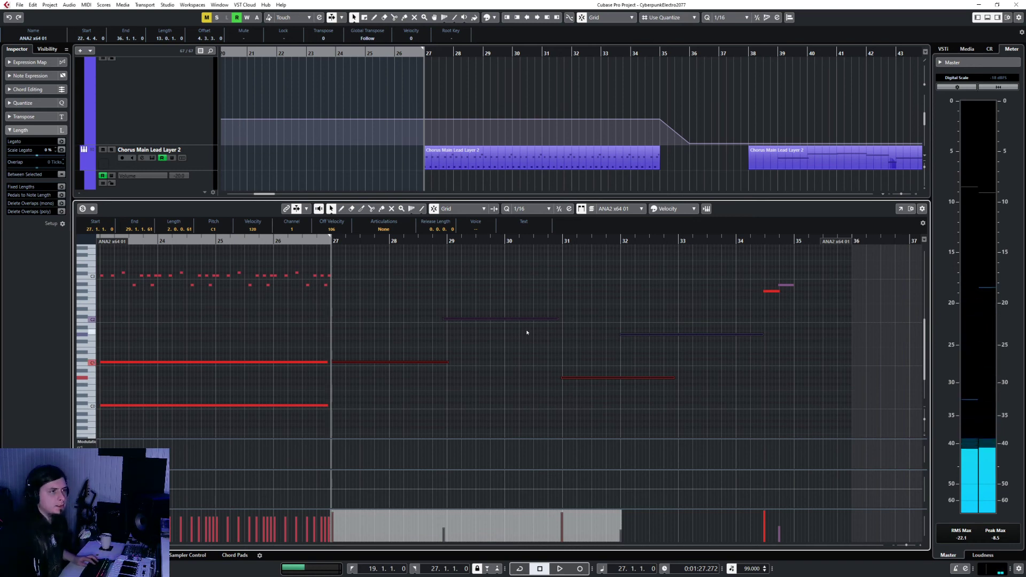
pyautogui.hotkey('shift', 'Down')
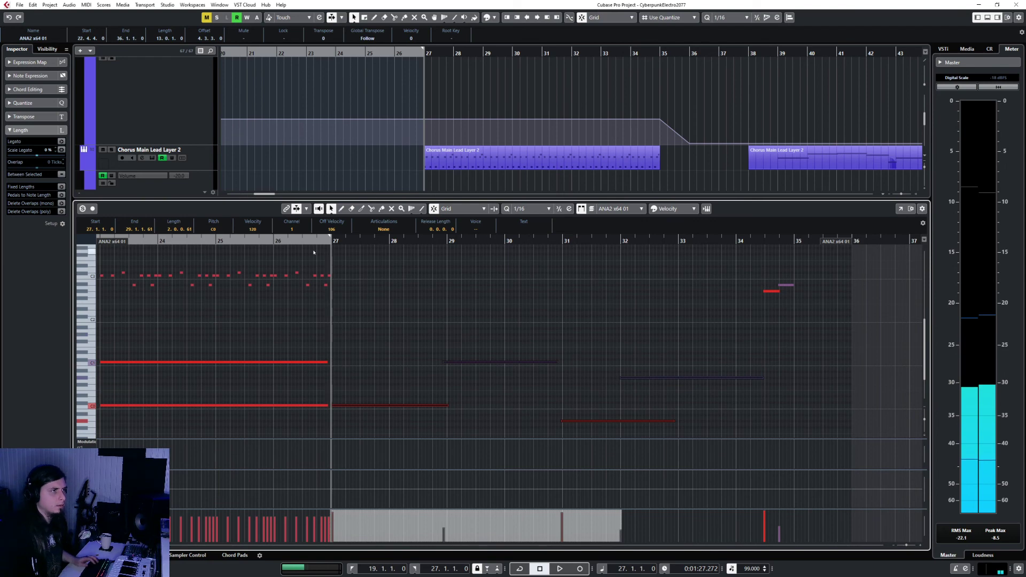
pyautogui.hotkey('shift', 'Up')
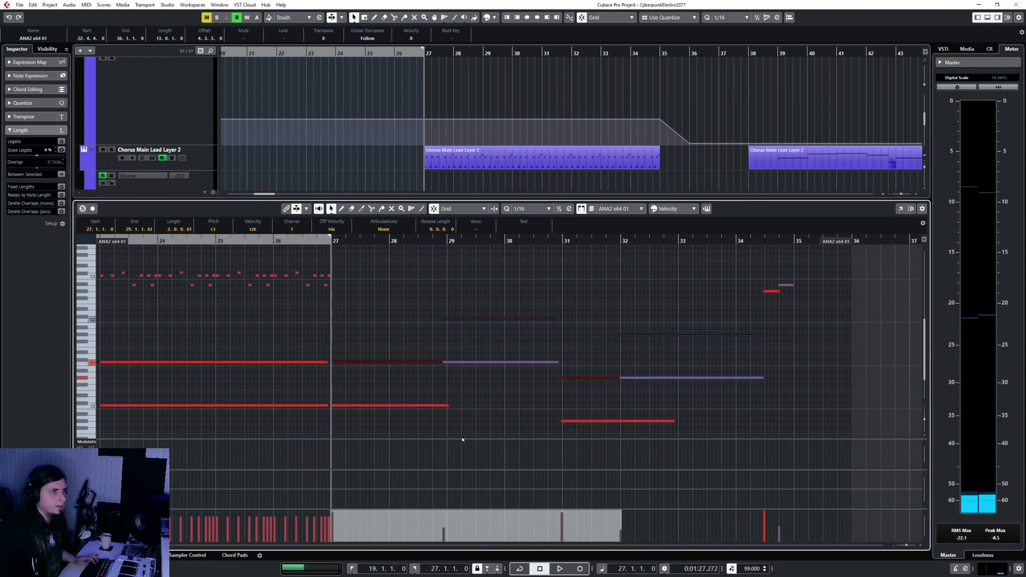
pyautogui.press('space')
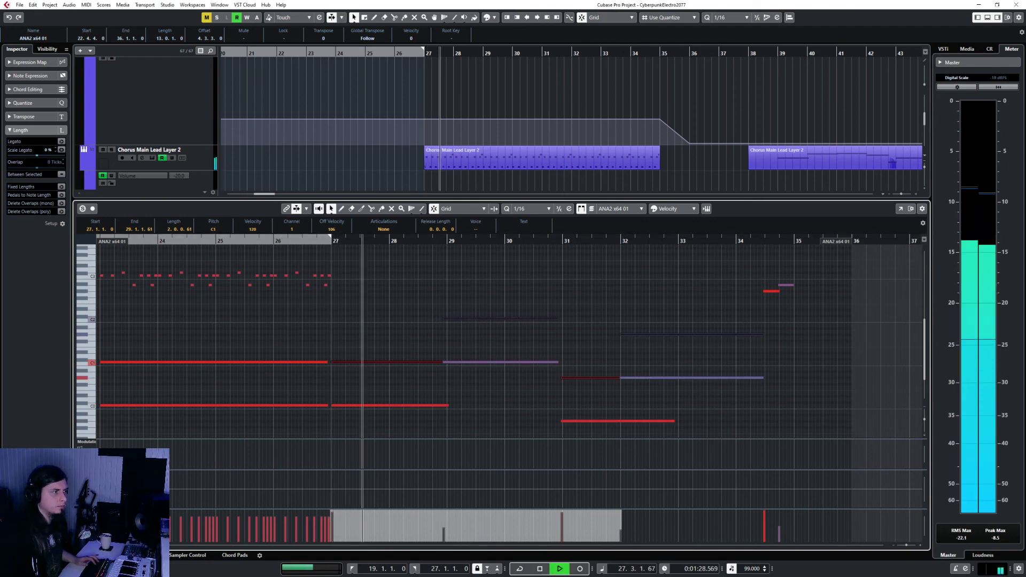
pyautogui.press('Return')
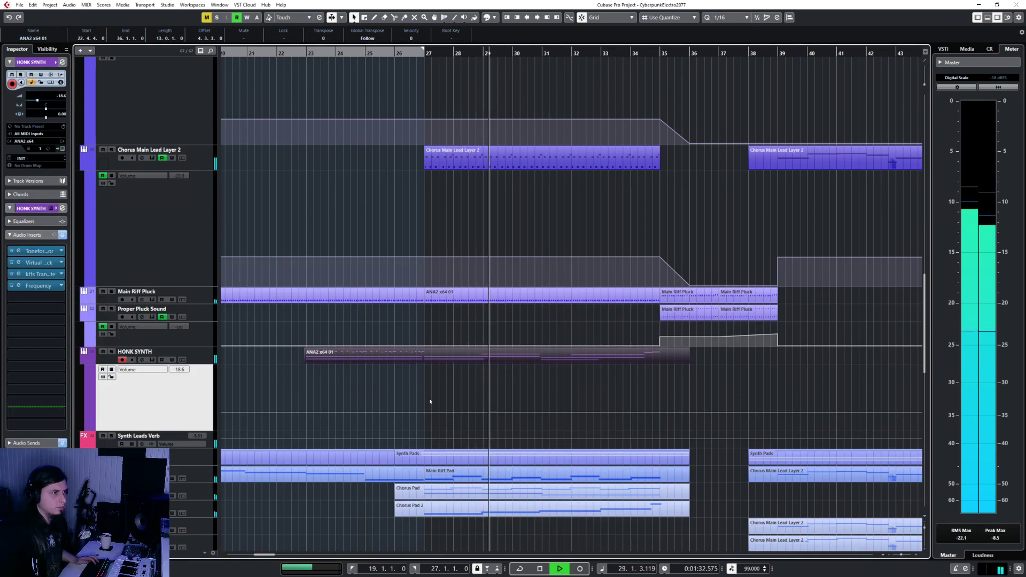
# Set the quantize value to 1/1 and lower the HONK SYNTH volume automation to -21.5 dB between bars 27 and 35
pyautogui.press('Up')
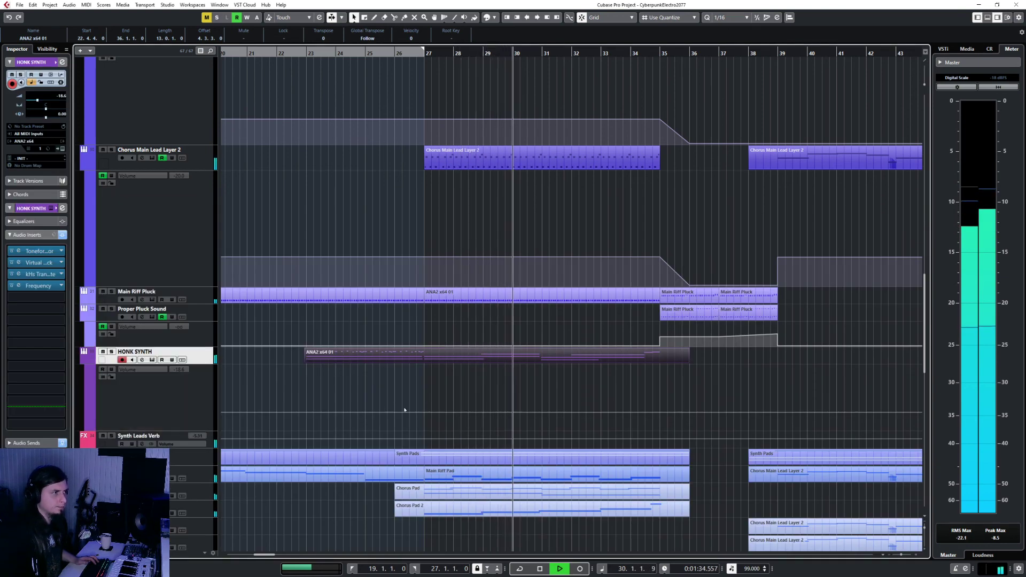
pyautogui.press('space')
pyautogui.click(427, 413)
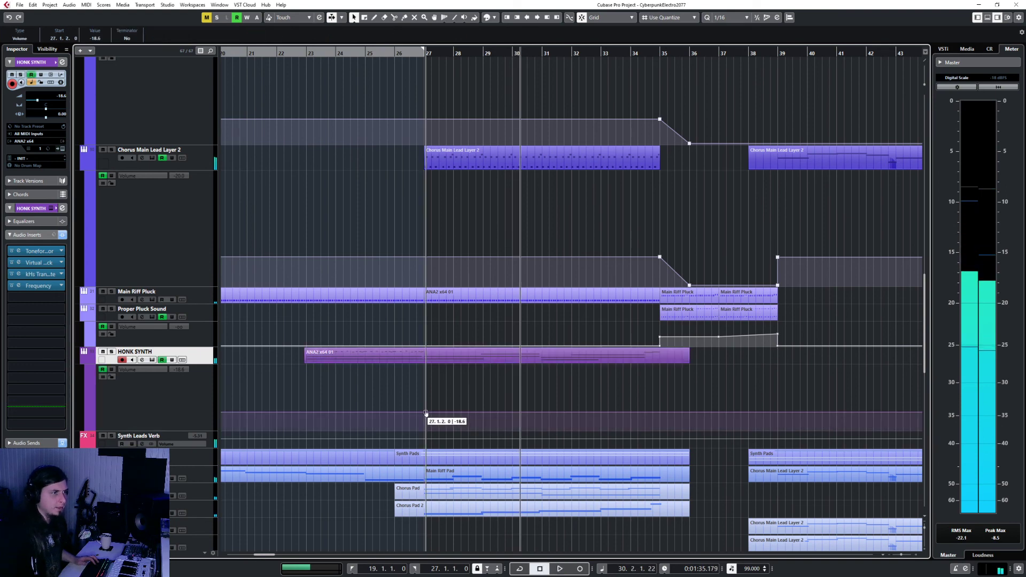
pyautogui.click(735, 15)
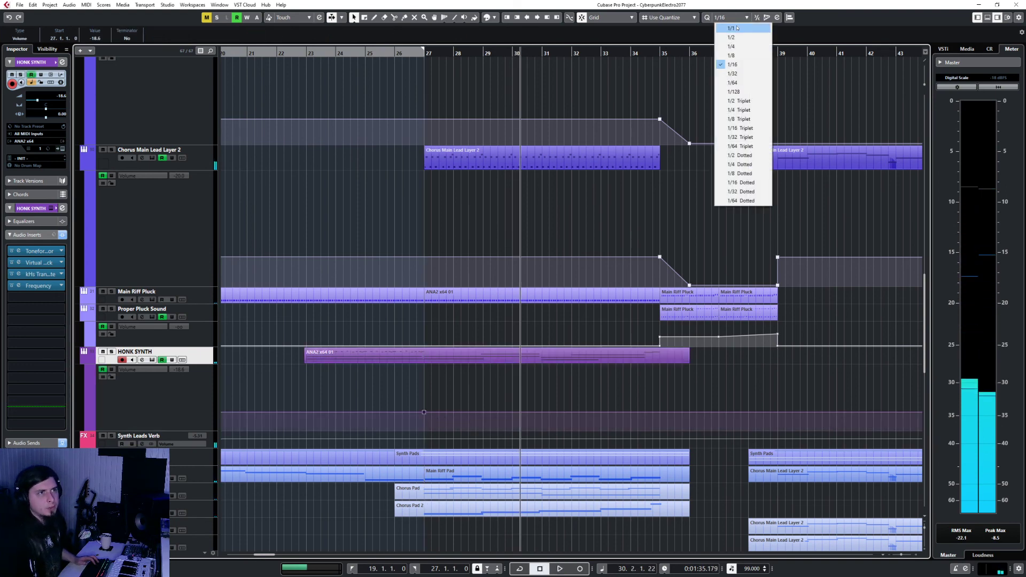
pyautogui.click(728, 26)
pyautogui.moveTo(660, 414); pyautogui.dragTo(661, 414)
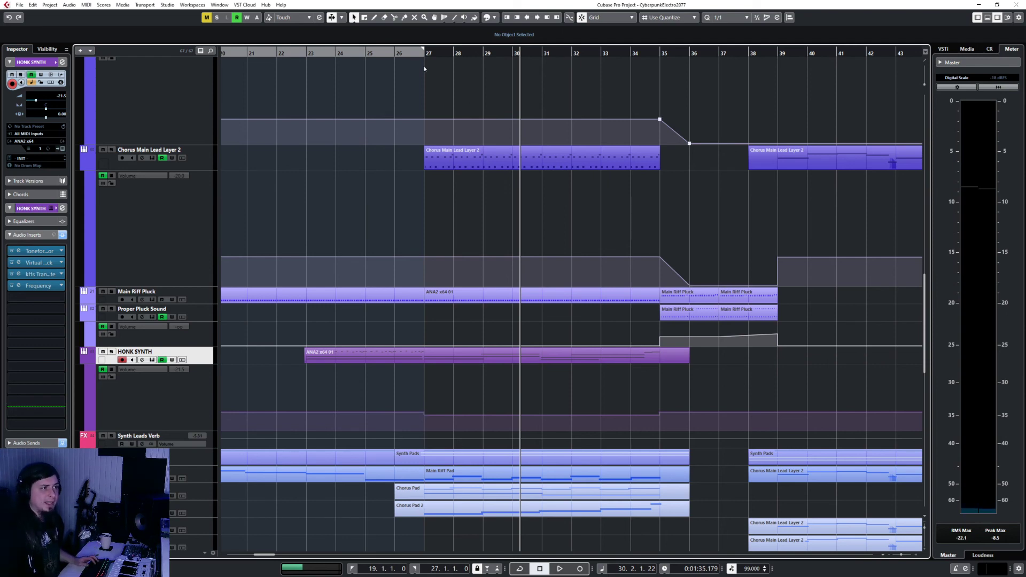
# Play the chorus from bar 27 while examining the bass, kick and snare tracks up to the bar 35 transition
pyautogui.press('space')
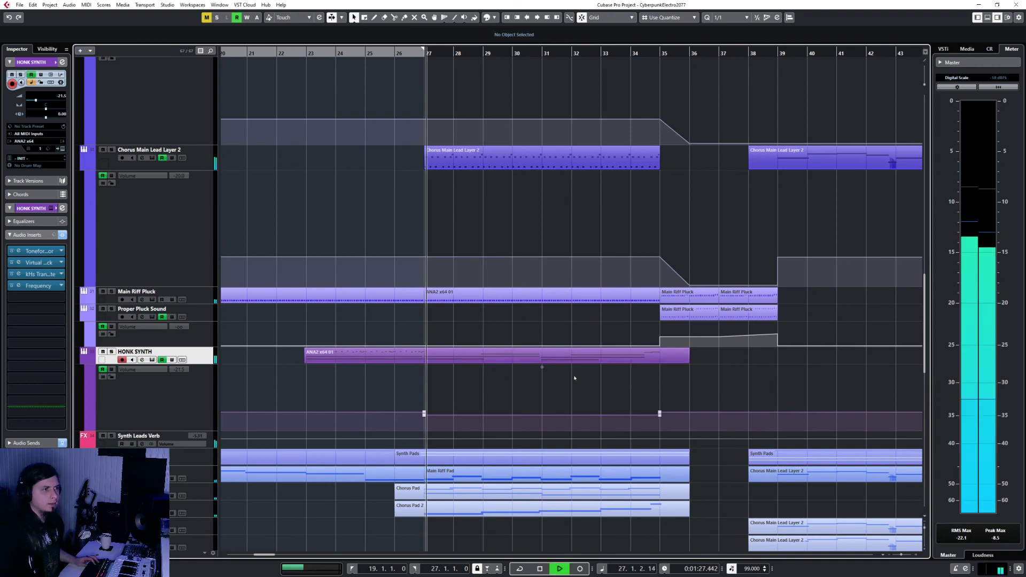
pyautogui.scroll(-3, 566, 385)
pyautogui.scroll(5, 562, 403)
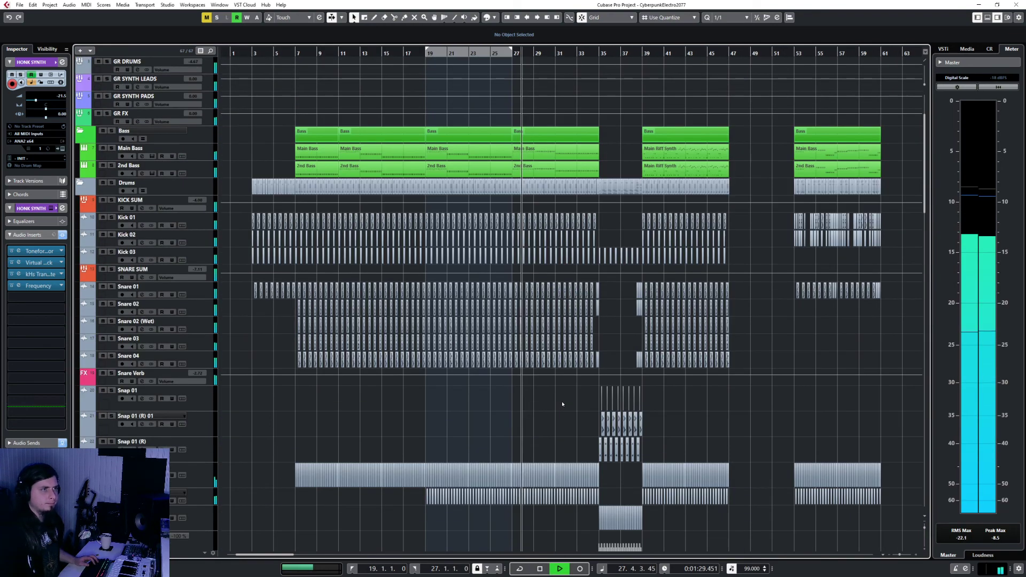
pyautogui.scroll(5, 562, 404)
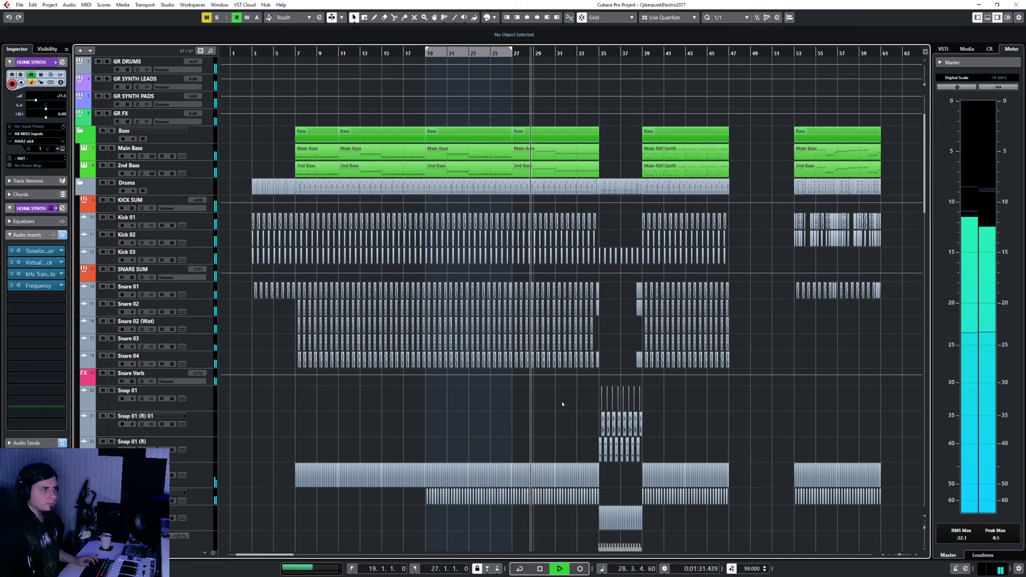
pyautogui.scroll(2, 458, 390)
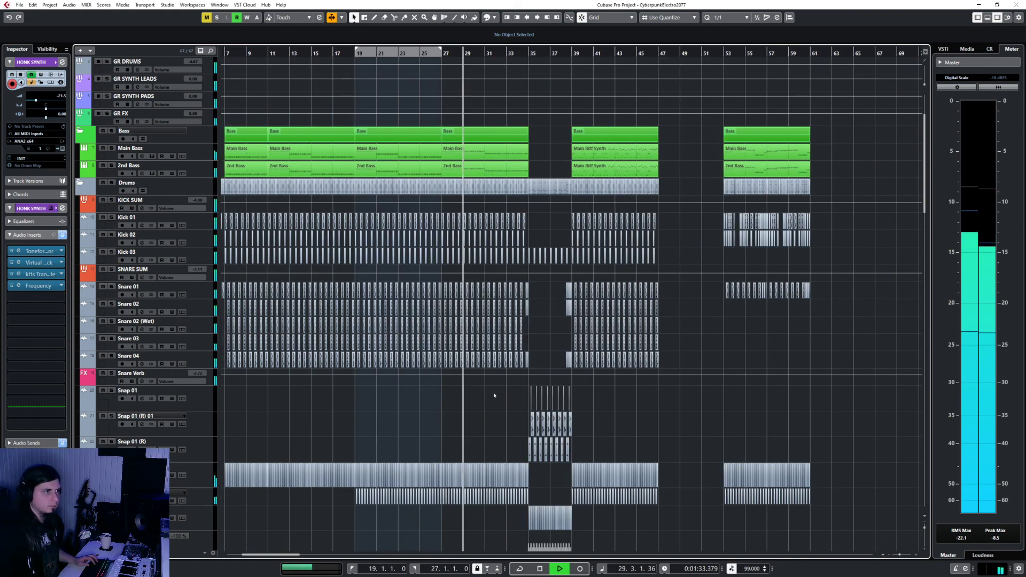
pyautogui.scroll(1, 493, 396)
pyautogui.scroll(3, 494, 396)
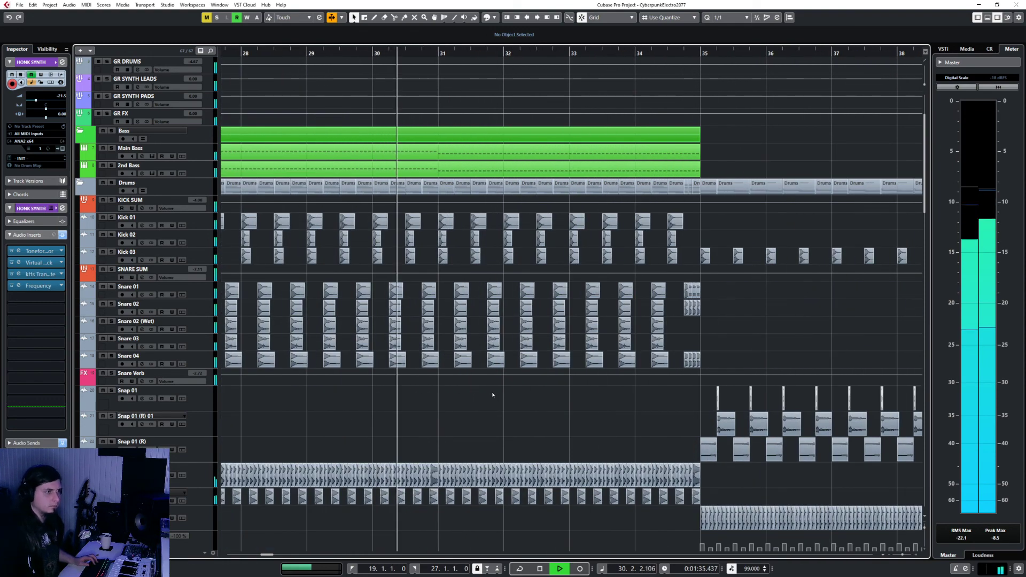
# Listen through the bar 35 transition to about bar 37 and examine the snare, hi-hat, snap and percussion parts around it
pyautogui.scroll(-3, 493, 394)
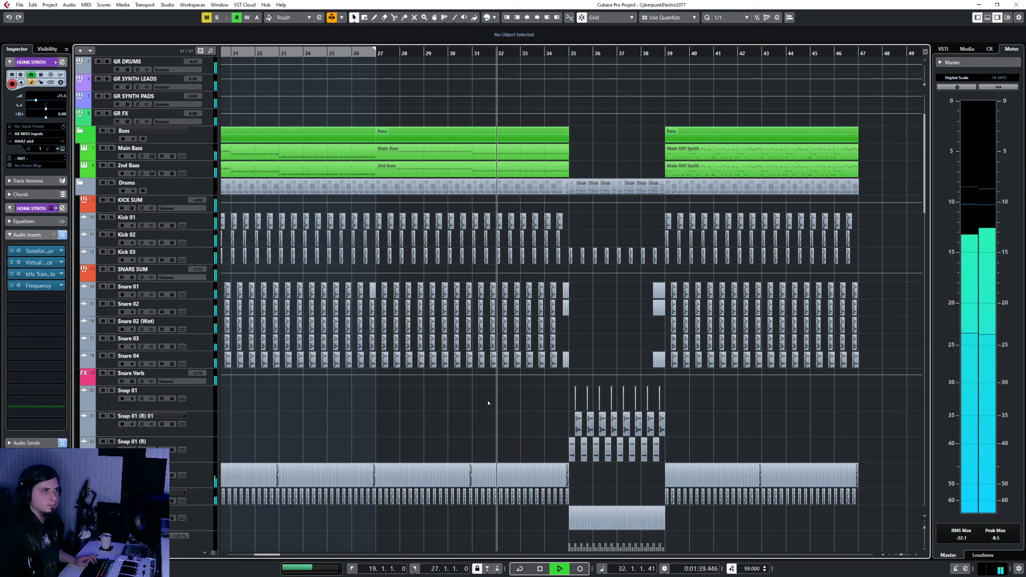
pyautogui.scroll(-4, 497, 384)
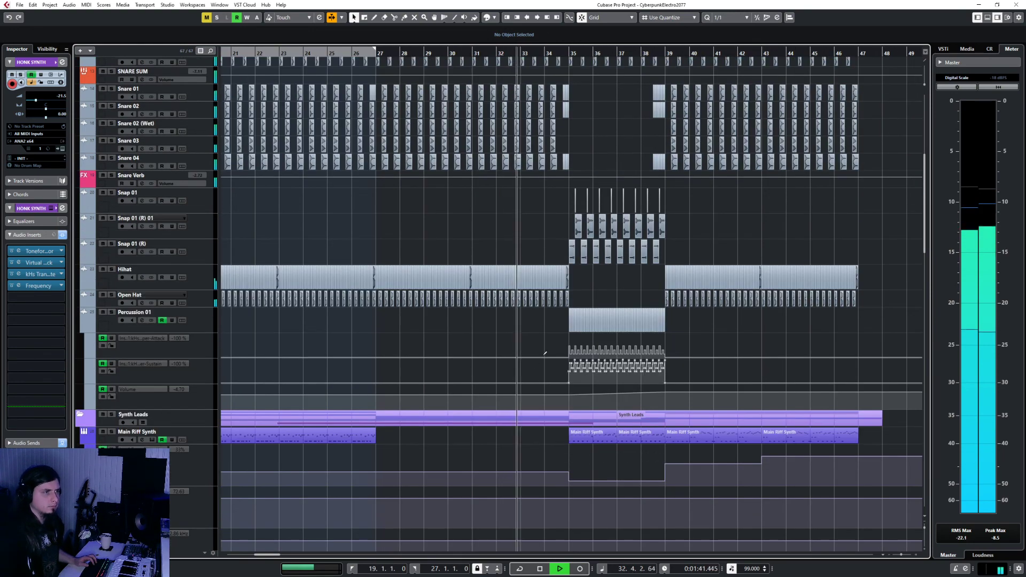
pyautogui.scroll(1, 522, 343)
pyautogui.scroll(3, 522, 342)
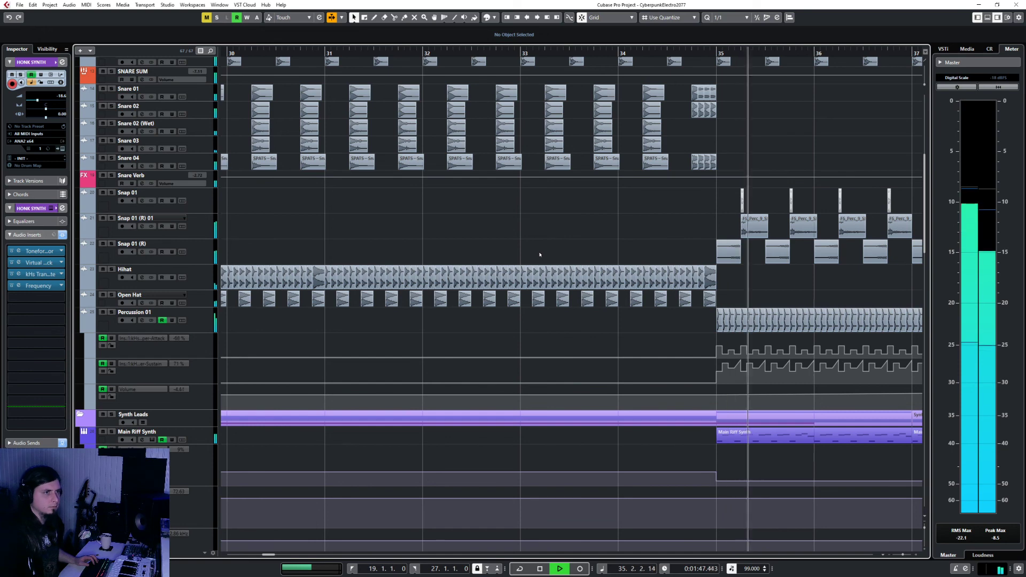
pyautogui.scroll(-3, 540, 255)
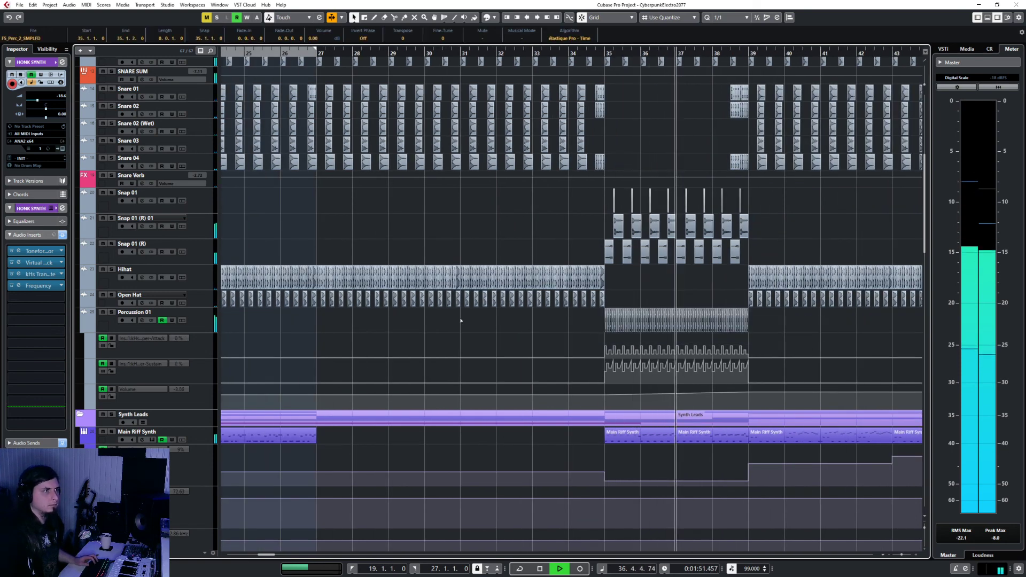
pyautogui.press('space')
pyautogui.scroll(2, 464, 334)
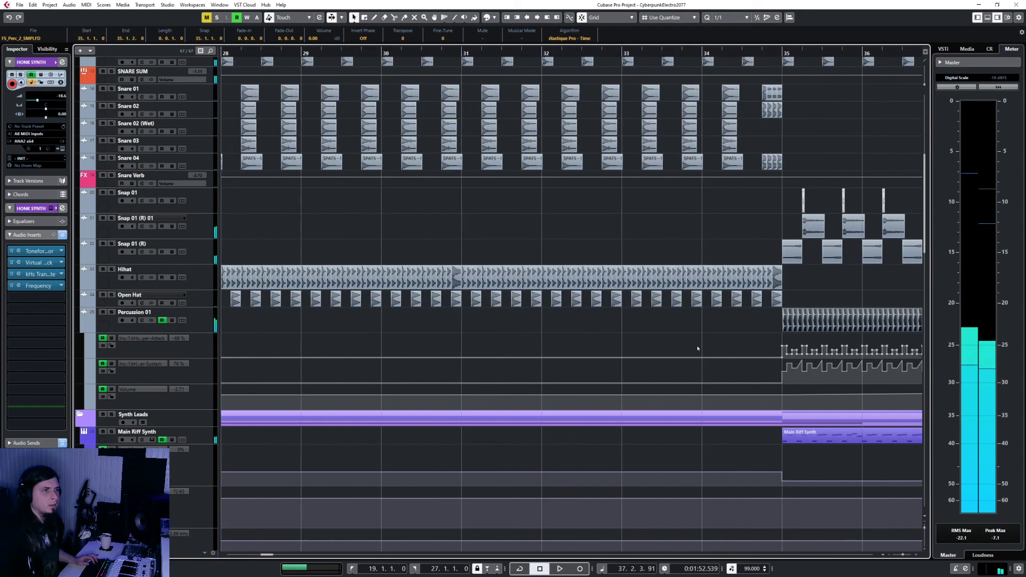
pyautogui.moveTo(728, 326); pyautogui.dragTo(779, 328)
pyautogui.hscroll(-8, 695, 336)
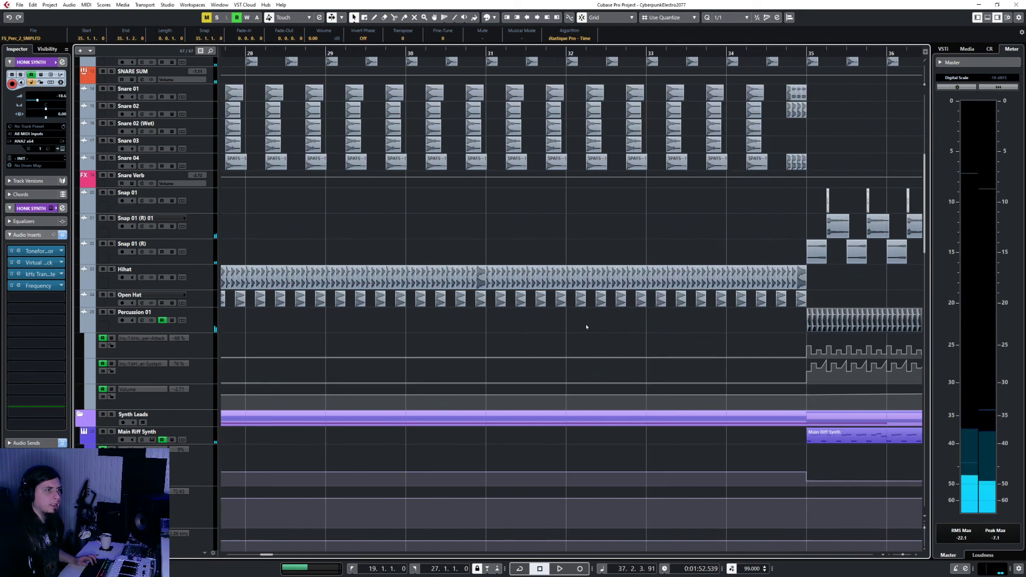
# Paste the copied percussion part with its automation on the Percussion 01 track at bars 27 and 31
pyautogui.scroll(-2, 517, 326)
pyautogui.click(280, 52)
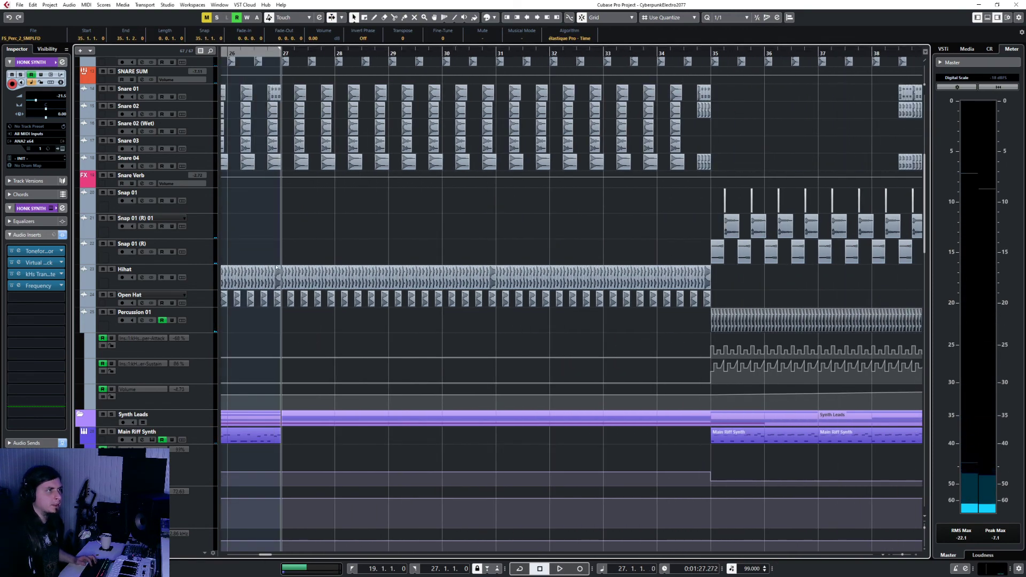
pyautogui.click(174, 313)
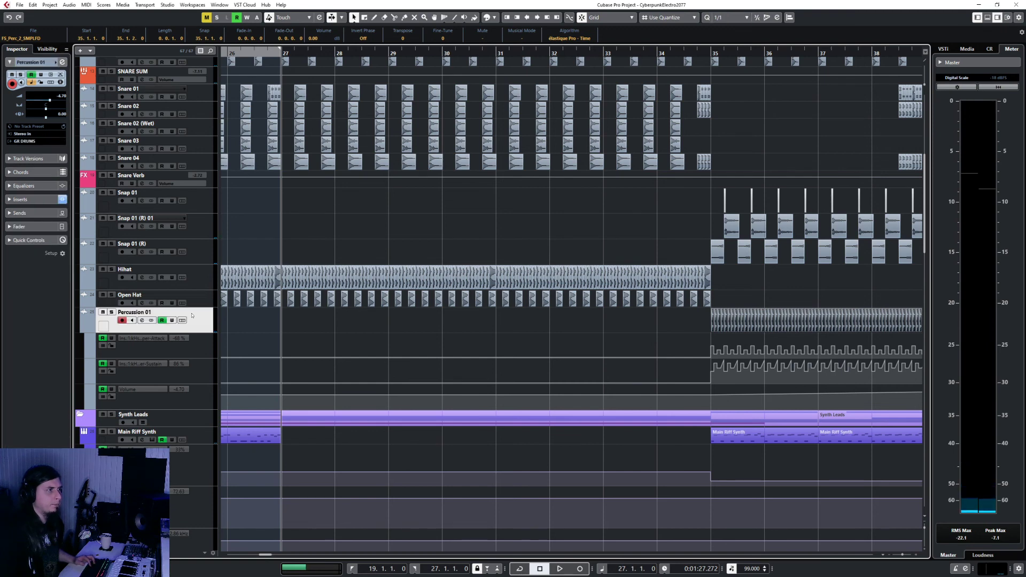
pyautogui.hotkey('ctrl', 'v')
pyautogui.click(494, 53)
pyautogui.hotkey('ctrl', 'v')
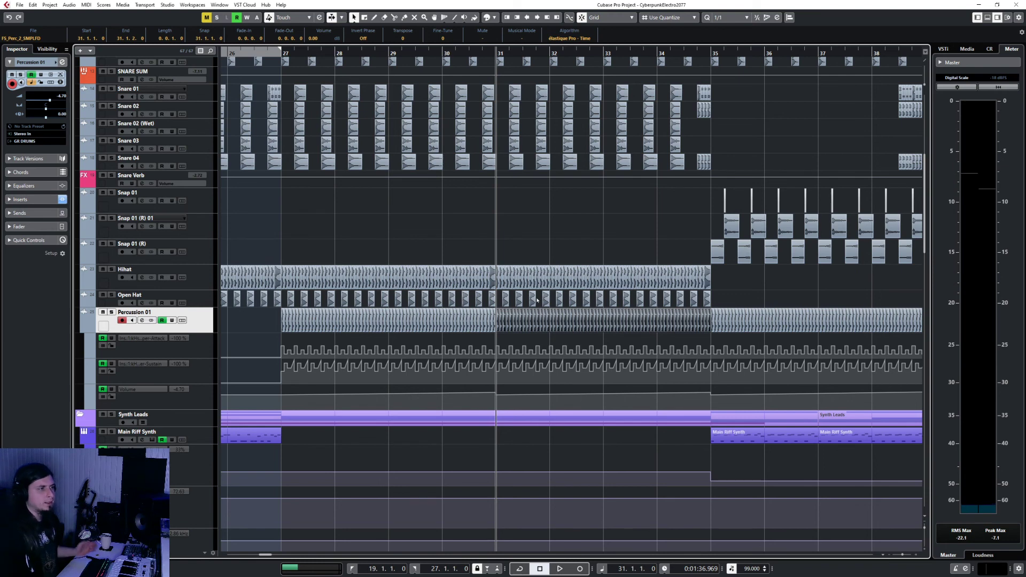
pyautogui.click(468, 249)
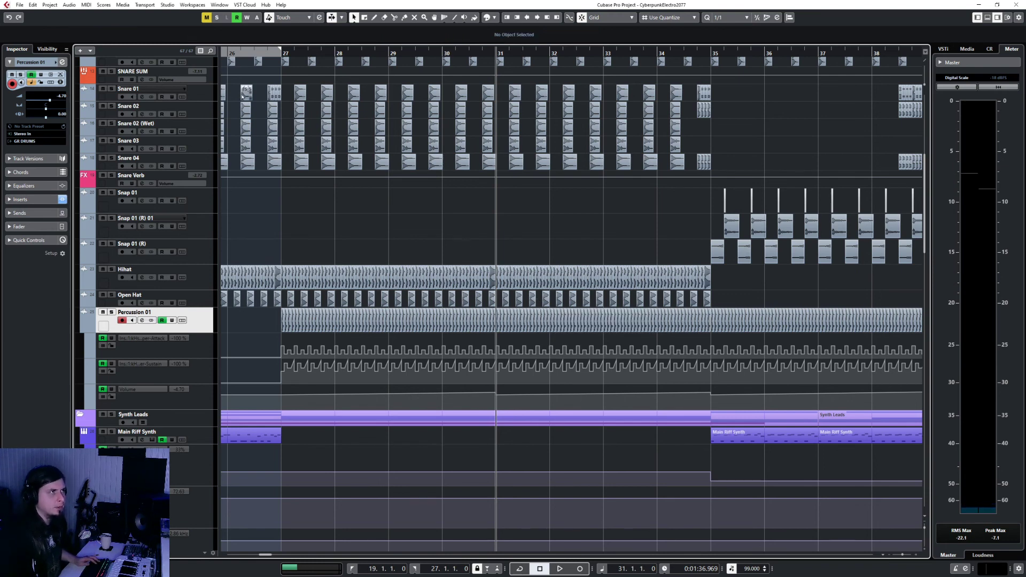
# Play from bar 26 and flatten the Percussion 01 volume automation between bars 27 and 35, lowering it to -14.2 dB
pyautogui.click(230, 55)
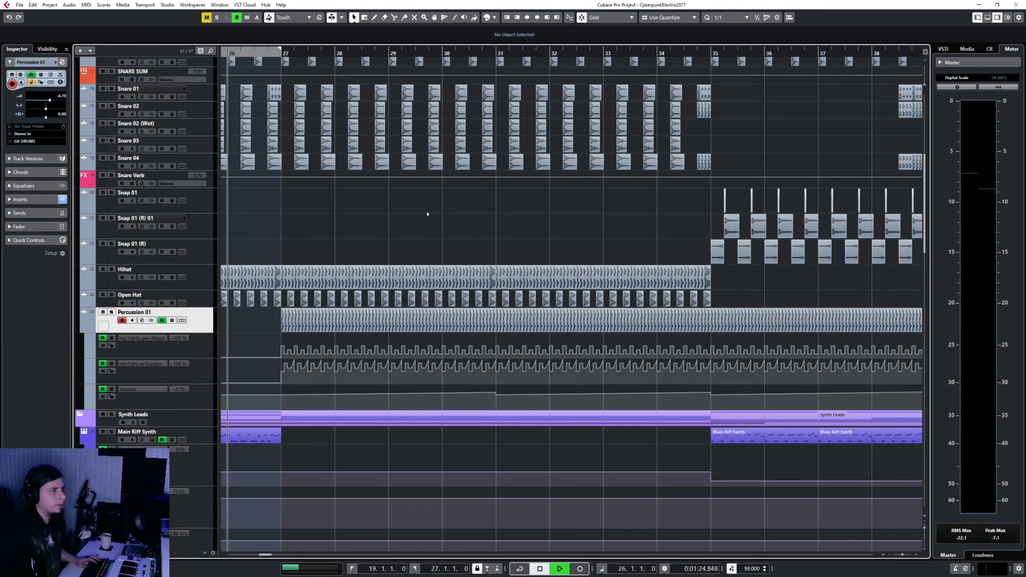
pyautogui.press('space')
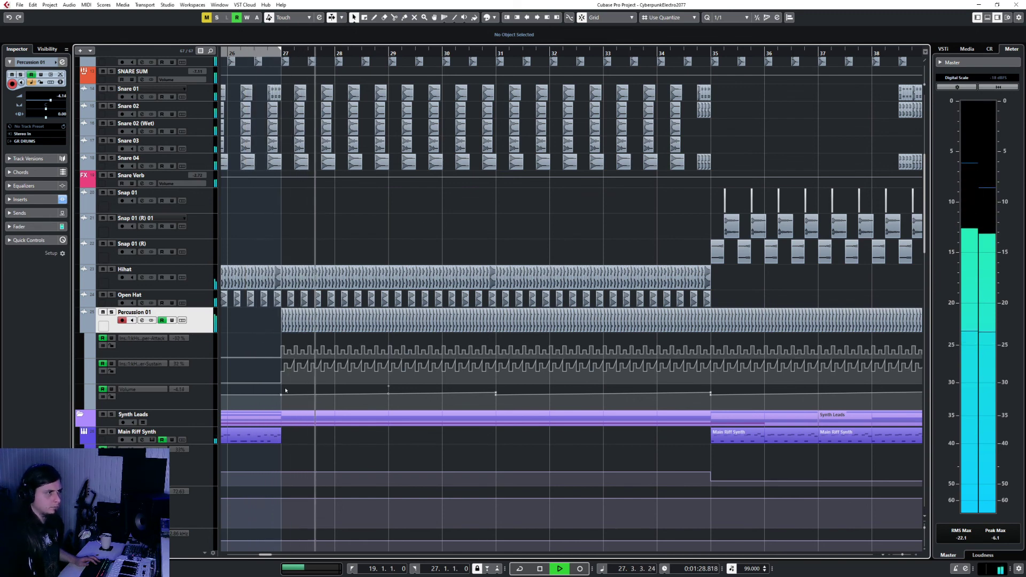
pyautogui.moveTo(290, 387); pyautogui.dragTo(711, 396)
pyautogui.press('Delete')
pyautogui.click(711, 394)
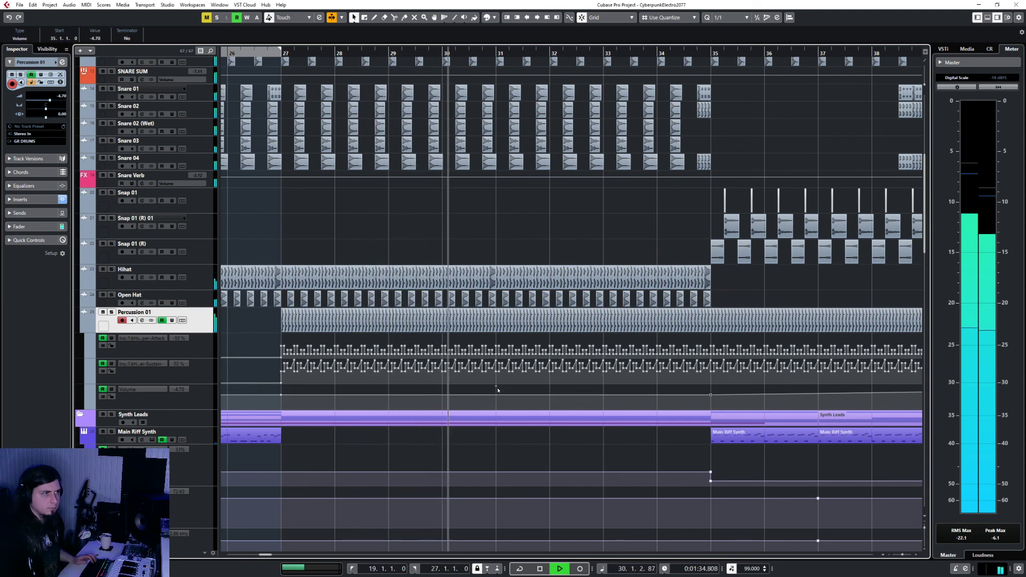
pyautogui.moveTo(498, 390); pyautogui.dragTo(495, 393)
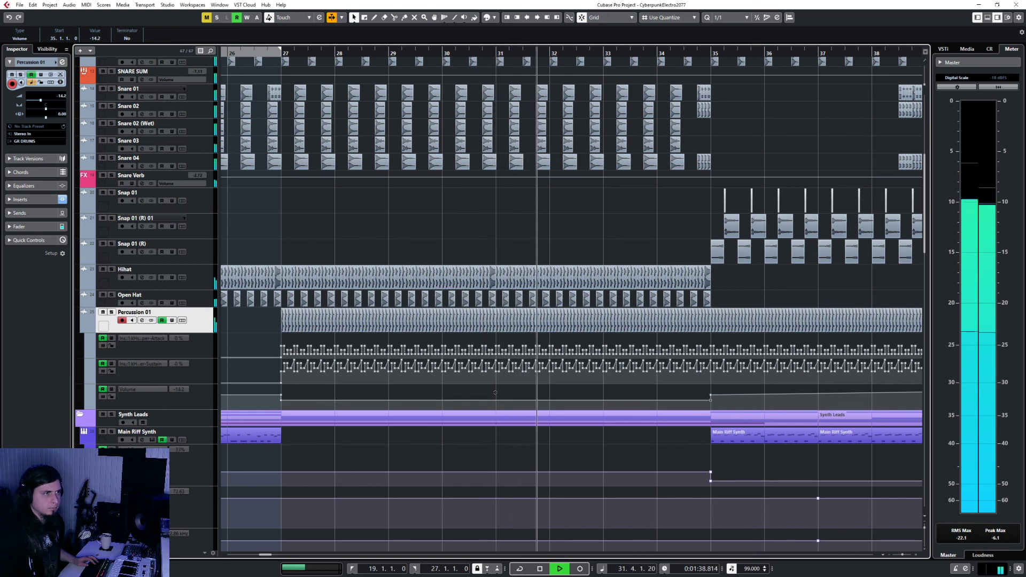
pyautogui.click(502, 393)
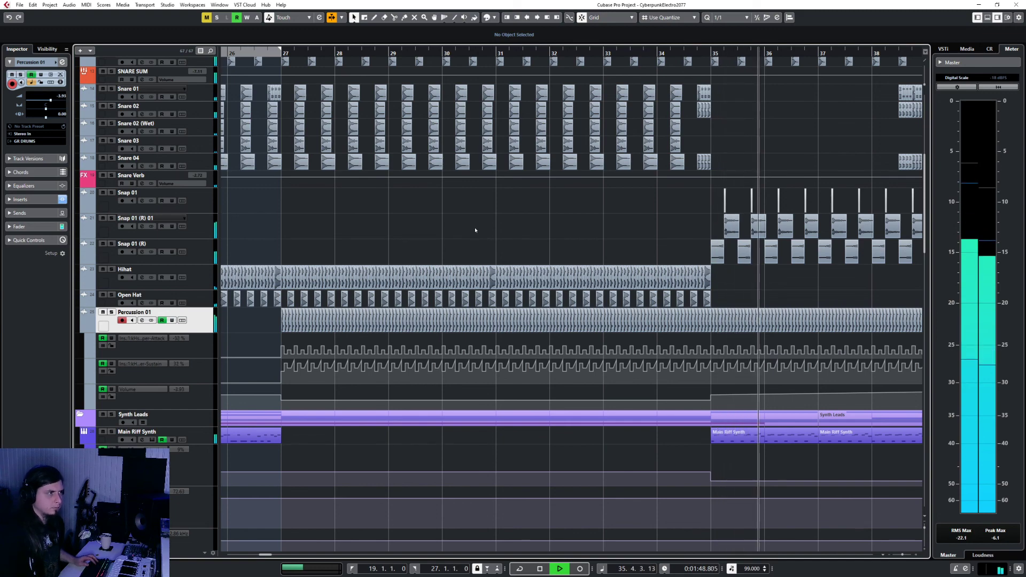
# Play on through the break into the Heavy Riff section while examining the bass, drum and synth lead tracks around bar 39
pyautogui.scroll(-3, 475, 230)
pyautogui.hscroll(2, 475, 230)
pyautogui.hscroll(-1, 476, 229)
pyautogui.scroll(3, 475, 230)
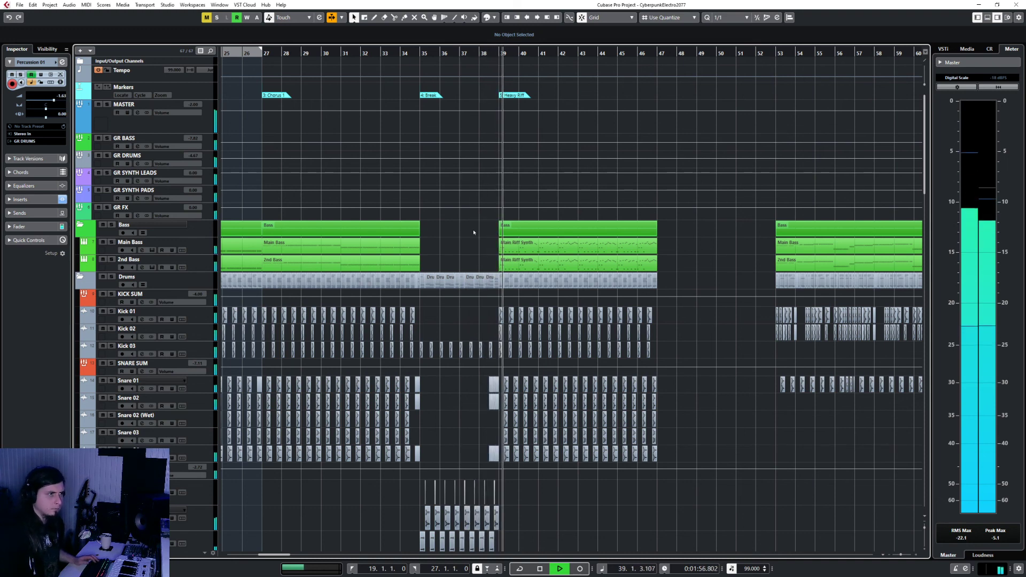
pyautogui.scroll(-3, 474, 232)
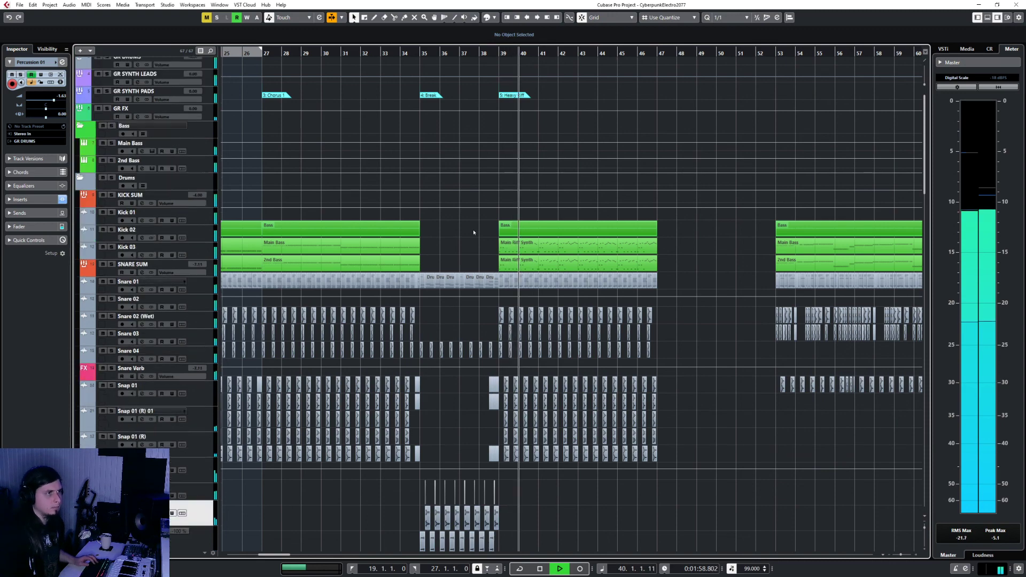
pyautogui.scroll(-10, 473, 233)
pyautogui.scroll(-8, 536, 363)
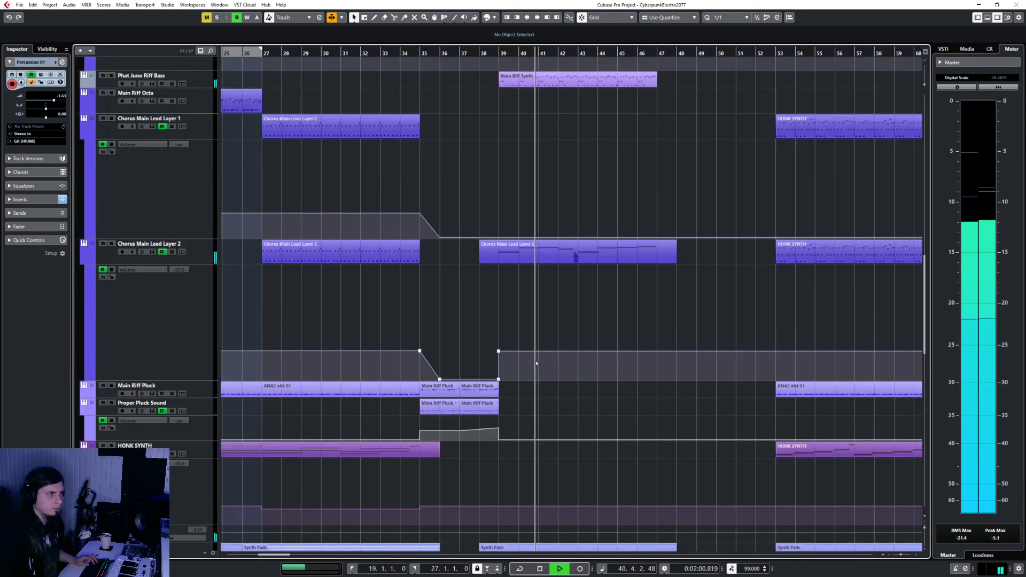
pyautogui.scroll(6, 520, 303)
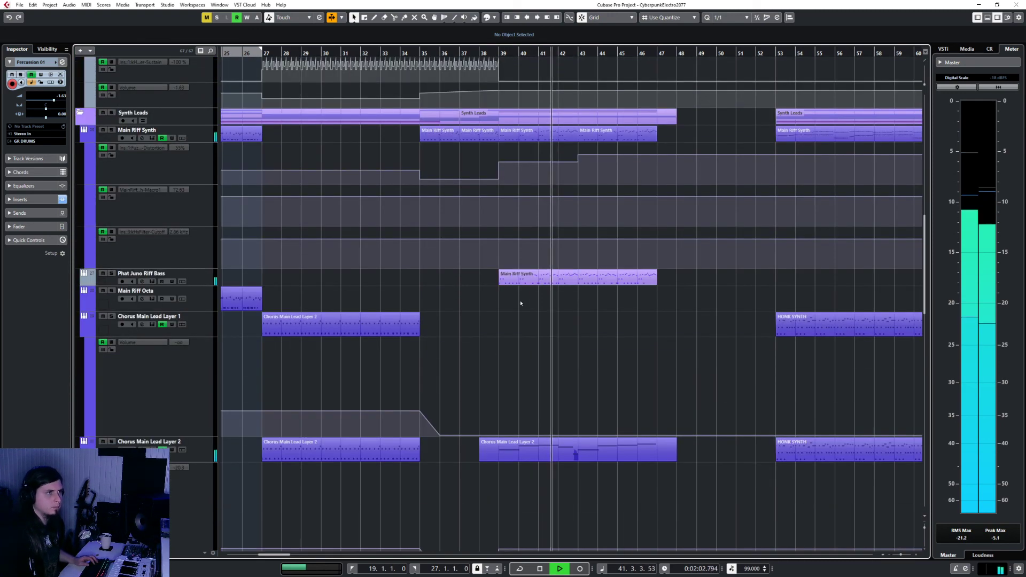
# Solo the Main Bass and 2nd Bass tracks to hear them together in the Heavy Riff section
pyautogui.scroll(14, 521, 303)
pyautogui.click(207, 144)
pyautogui.press('s')
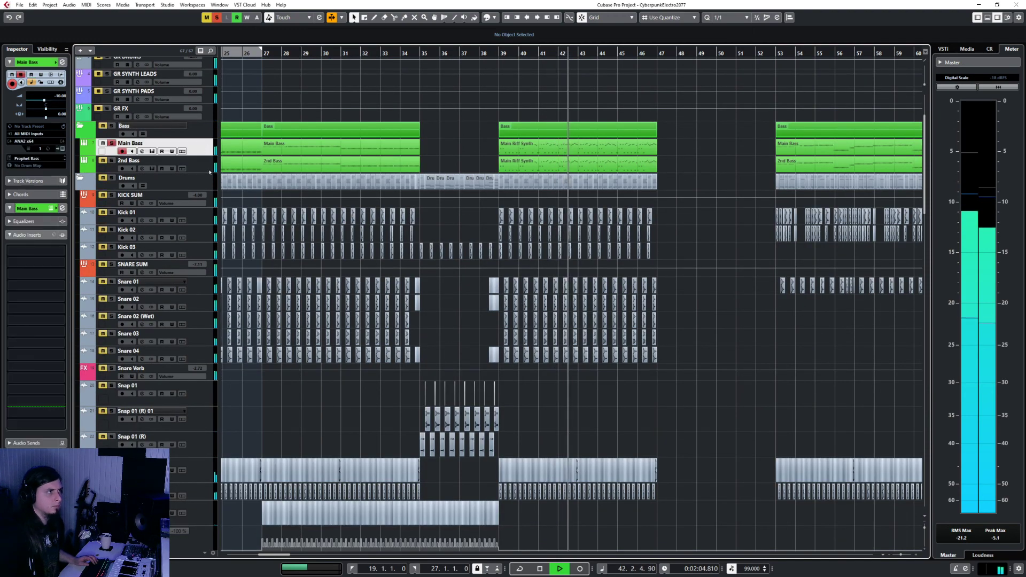
pyautogui.click(209, 165)
pyautogui.press('s')
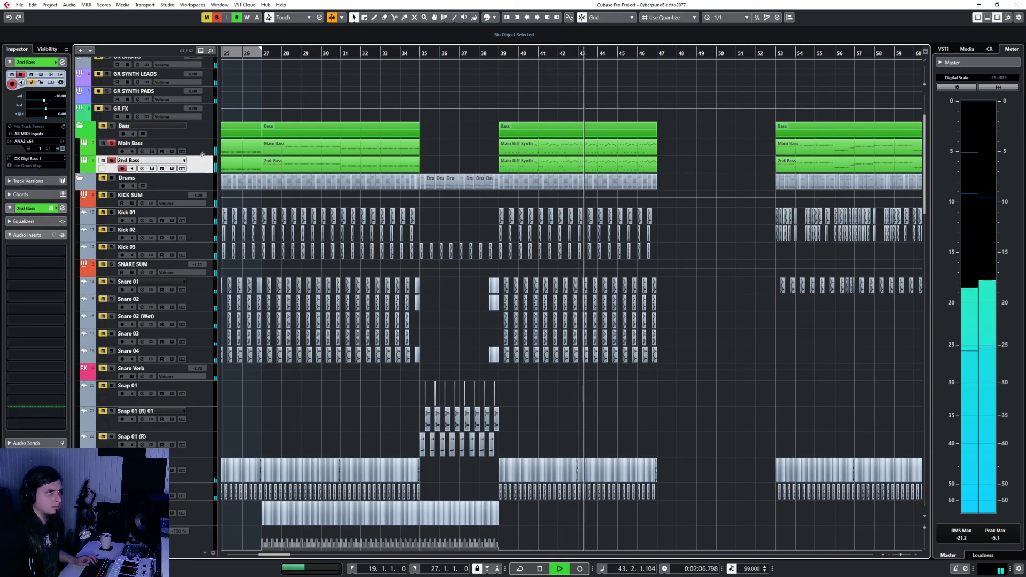
# Open the Heavy Riff parts of 2nd Bass and Main Bass in the note editor and compare their notes
pyautogui.doubleClick(547, 164)
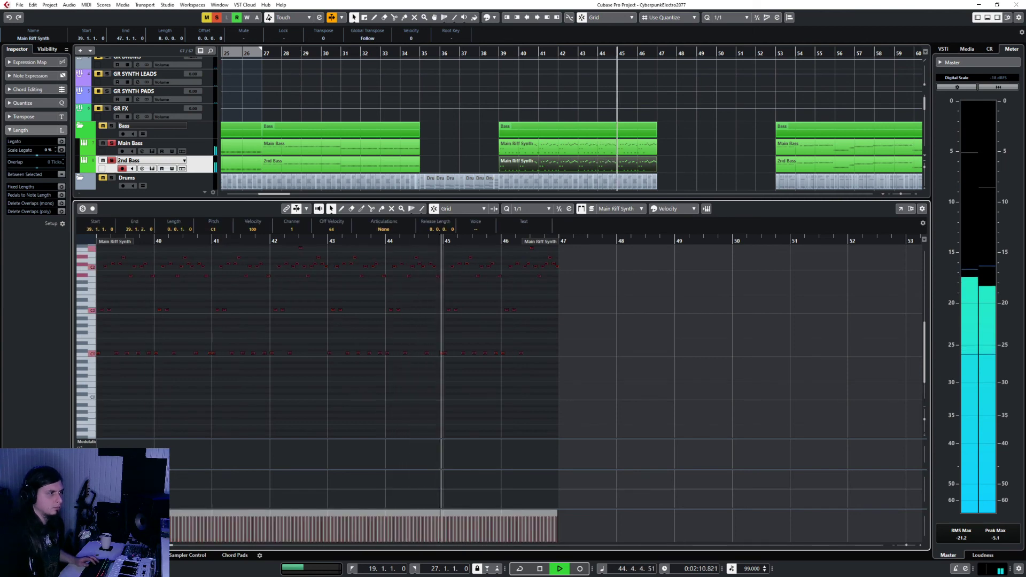
pyautogui.press('Return')
pyautogui.doubleClick(568, 145)
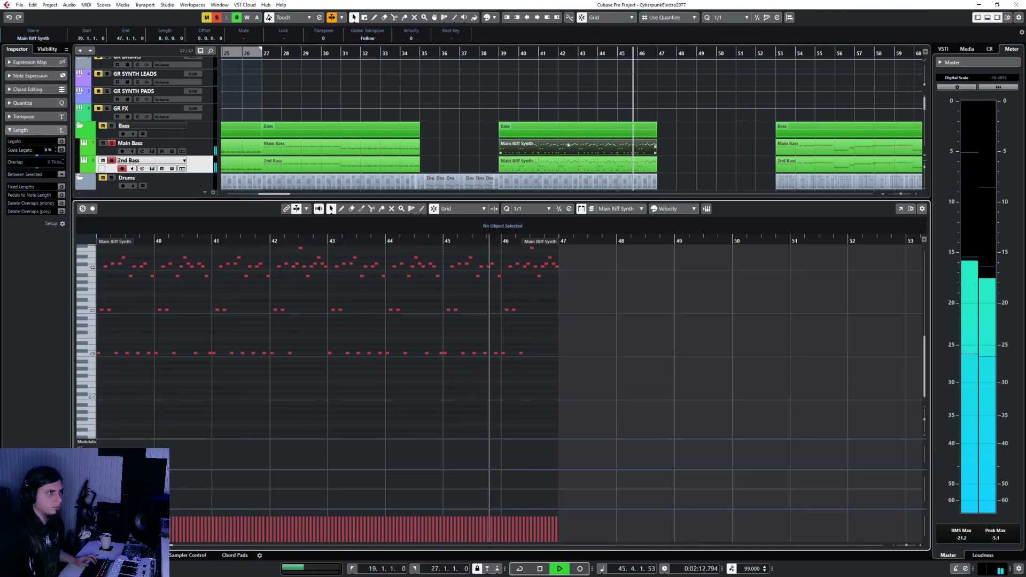
pyautogui.hotkey('ctrl', 'a')
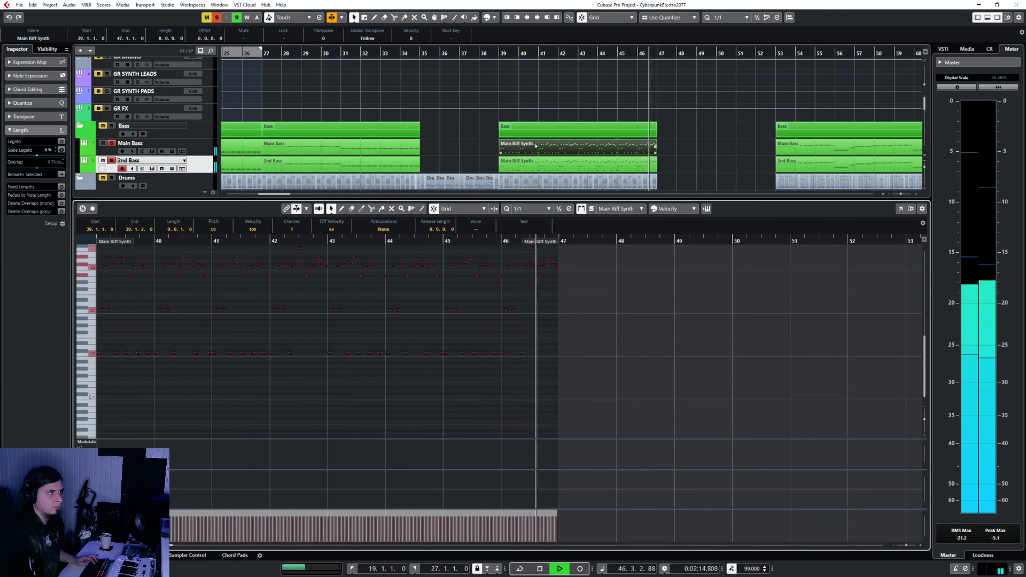
# Clear the bass solos, replay the full mix from bar 39 and close the note editor
pyautogui.press('space')
pyautogui.click(112, 144)
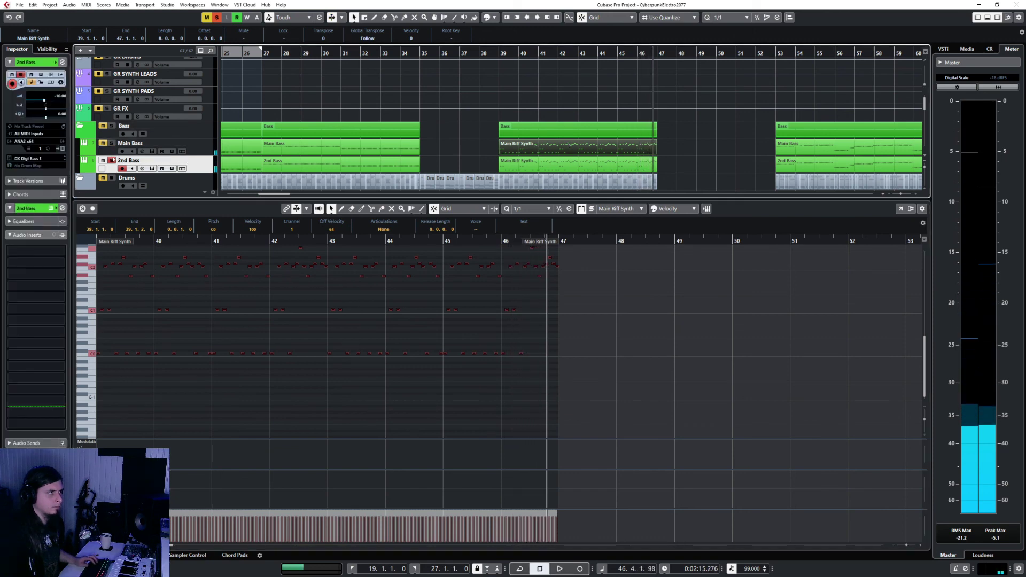
pyautogui.click(497, 54)
pyautogui.press('space')
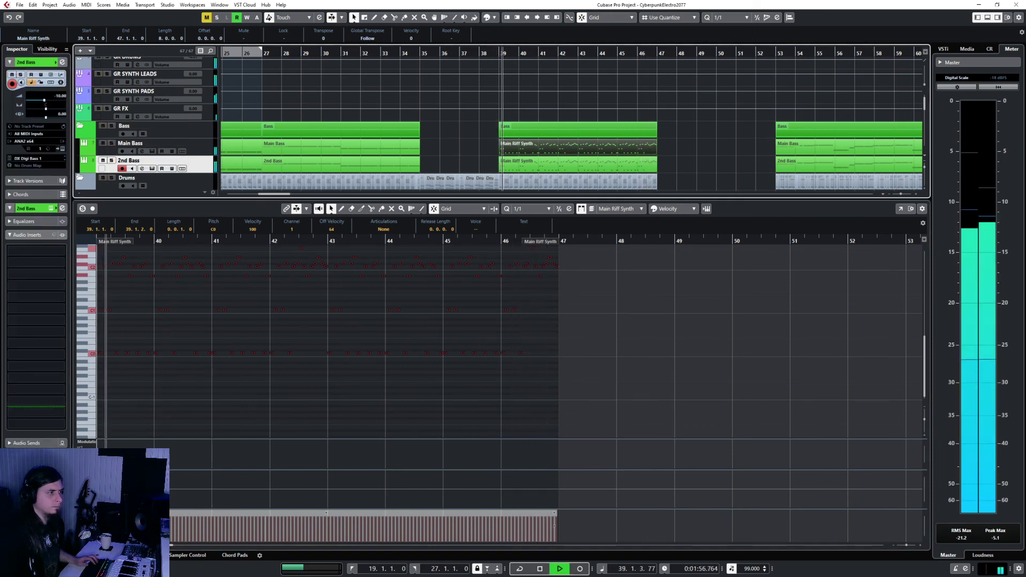
pyautogui.press('Return')
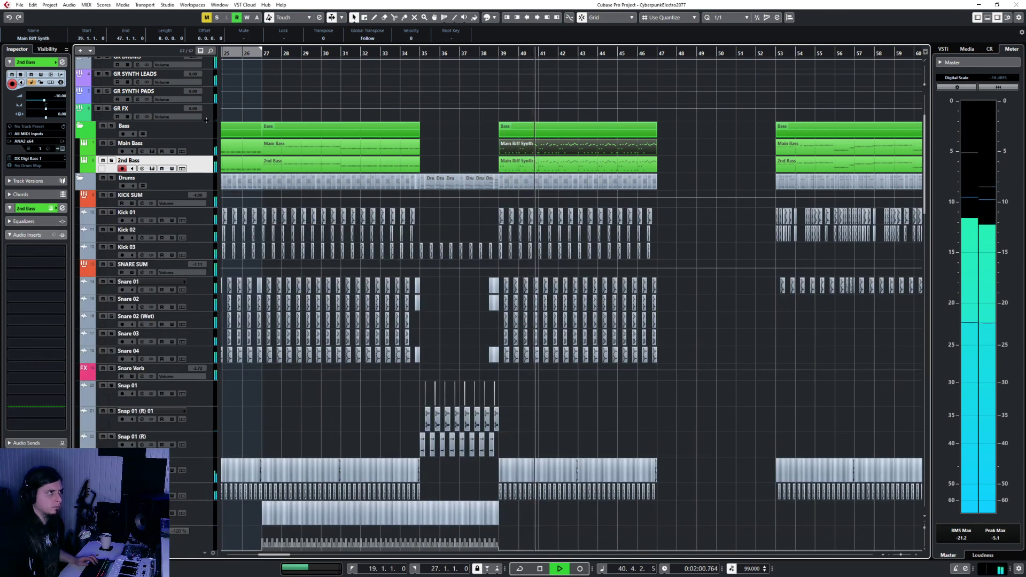
# Audition the Drums and Bass folders soloed together, clear the solos and select the 2nd Bass track
pyautogui.click(202, 181)
pyautogui.press('s')
pyautogui.click(203, 132)
pyautogui.press('s')
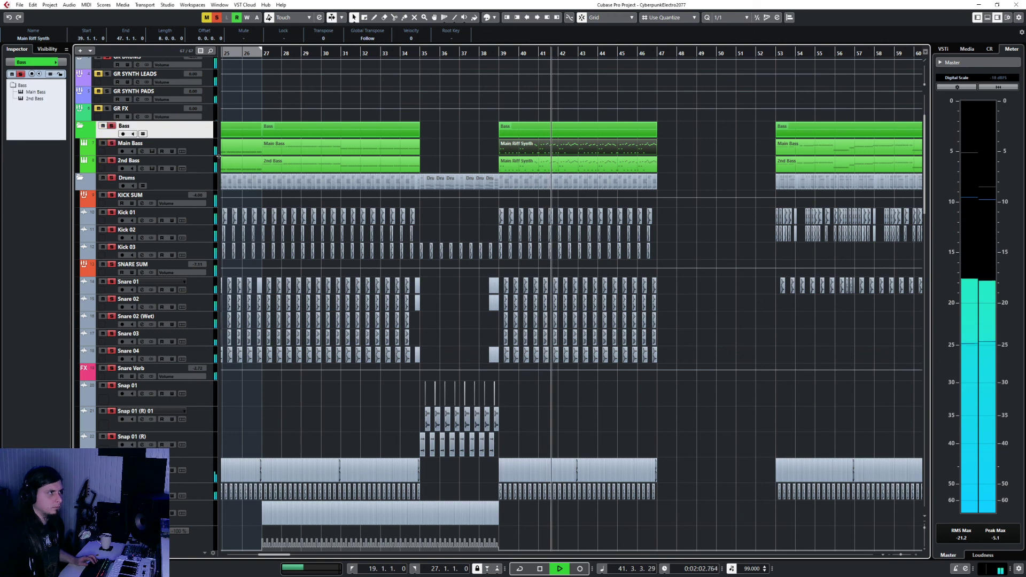
pyautogui.click(202, 183)
pyautogui.click(205, 127)
pyautogui.press('s')
pyautogui.click(207, 162)
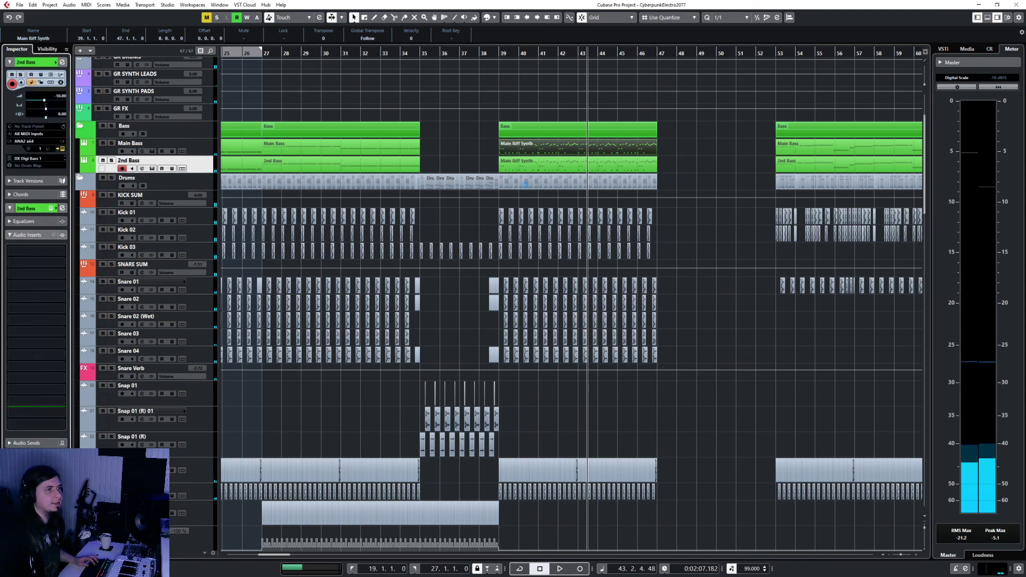
# Open the ANA instrument of the soloed 2nd Bass and play the song from the first bass part
pyautogui.click(62, 149)
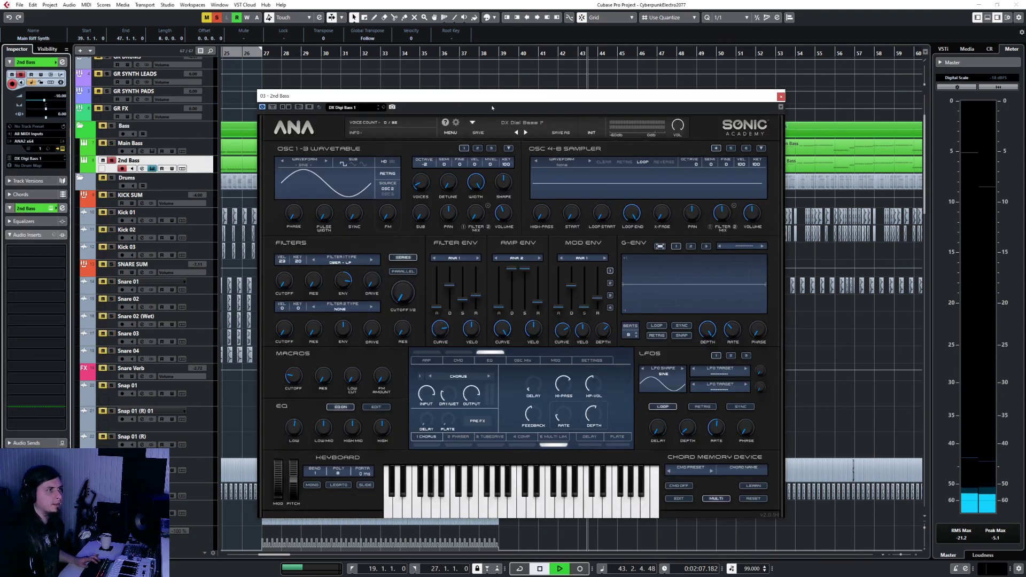
pyautogui.moveTo(238, 55); pyautogui.dragTo(241, 18)
pyautogui.moveTo(337, 96); pyautogui.dragTo(557, 110)
pyautogui.hscroll(-2, 404, 219)
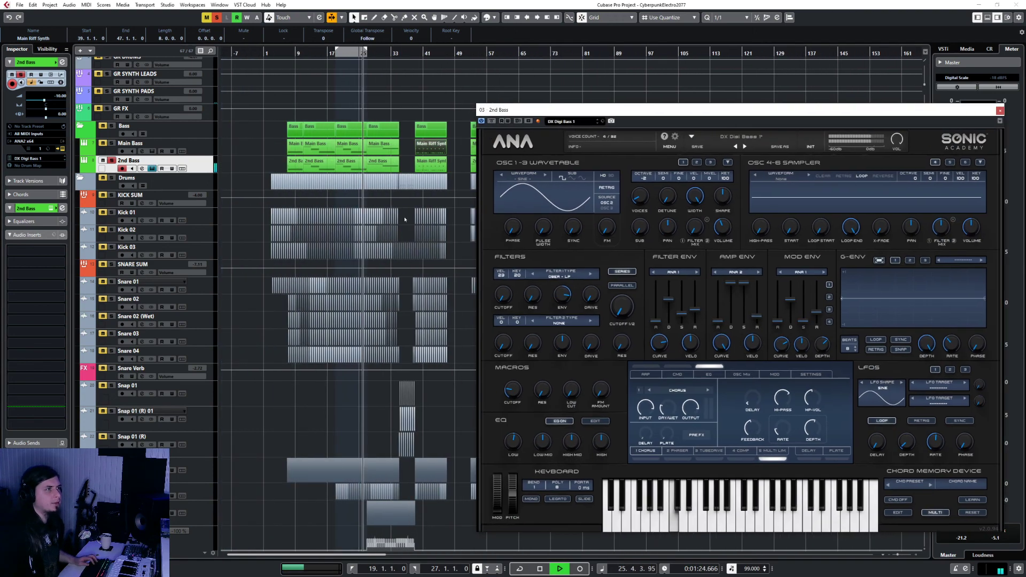
pyautogui.click(289, 54)
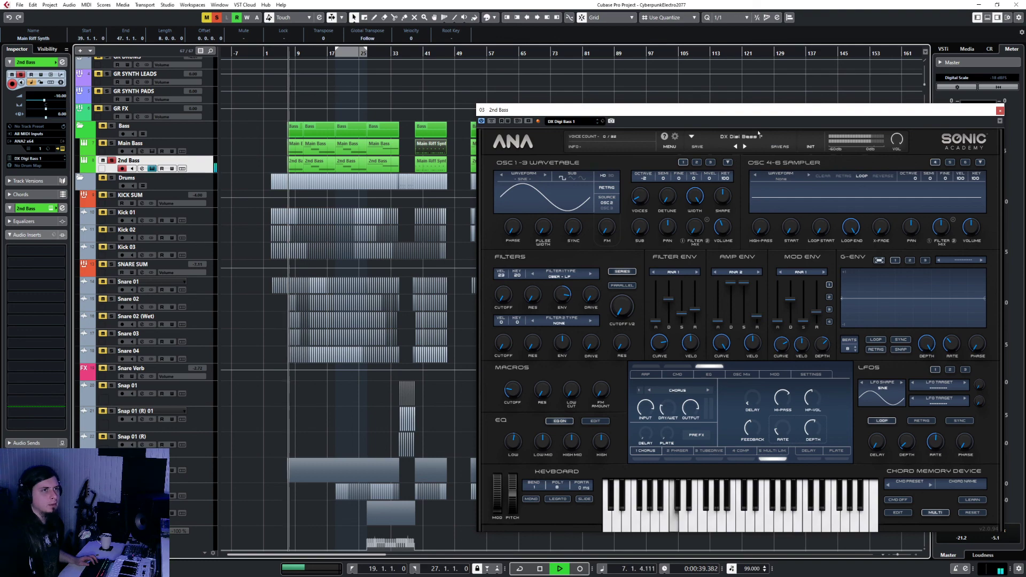
pyautogui.moveTo(723, 119); pyautogui.dragTo(538, 116)
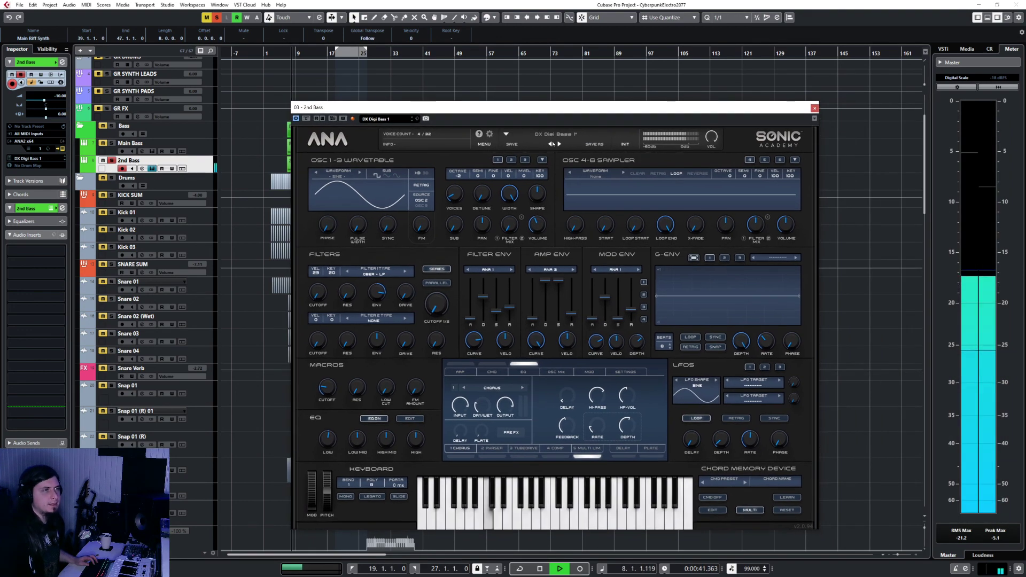
# Browse the ANA presets for the 2nd Bass, filtered to the Bass category across all banks
pyautogui.click(556, 134)
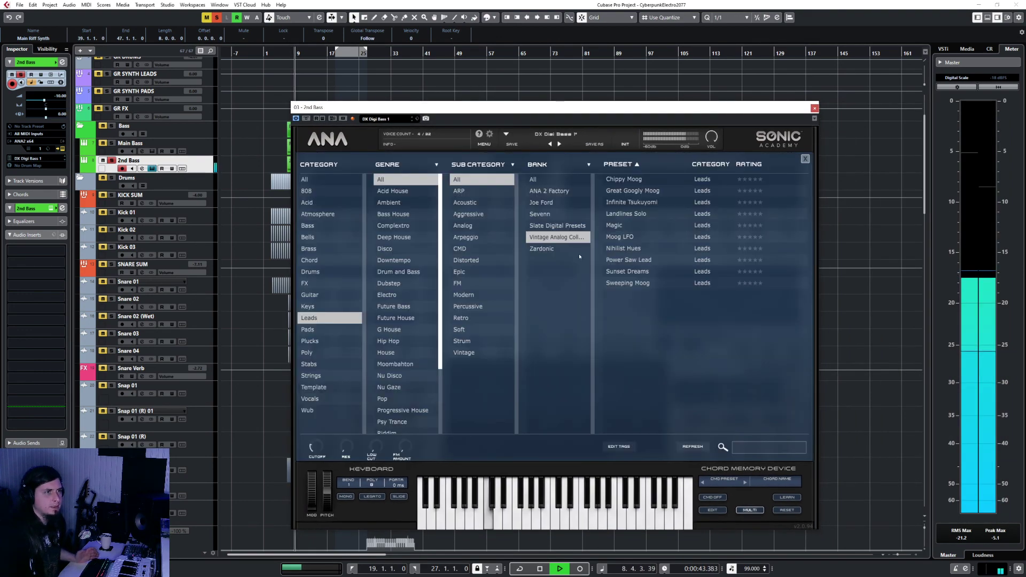
pyautogui.click(320, 228)
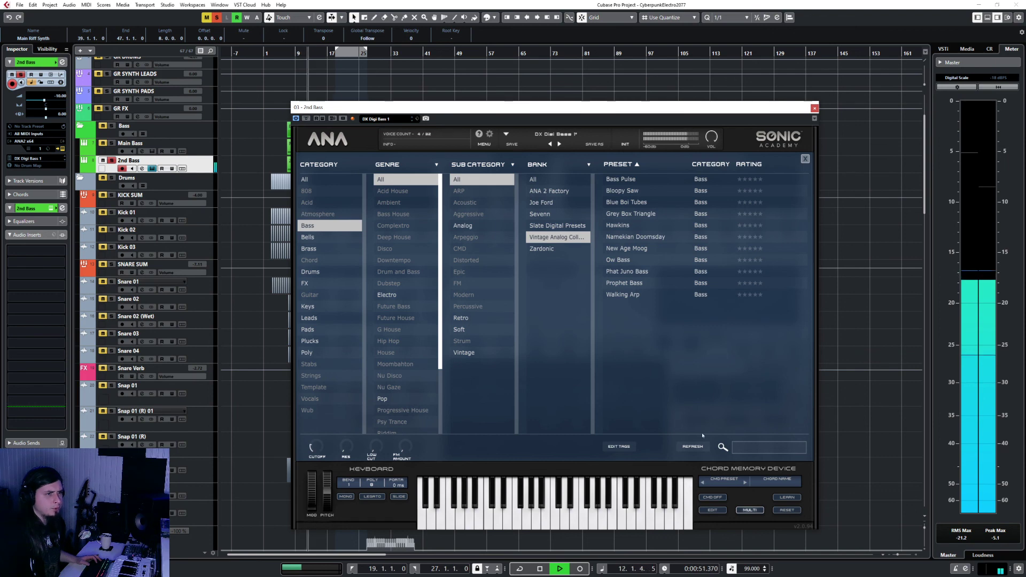
pyautogui.click(537, 180)
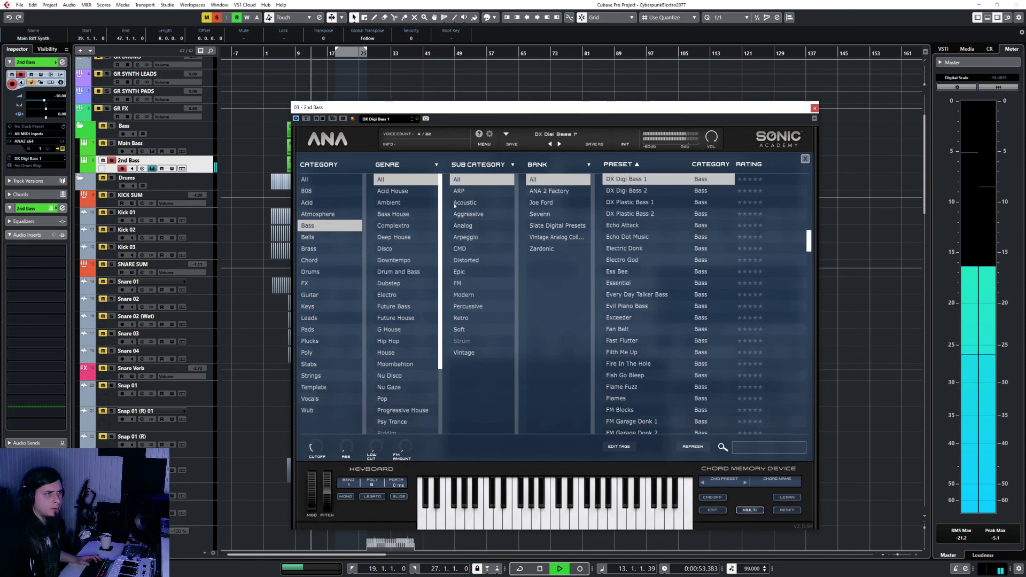
# Audition the bass presets from DX Digi Bass 2 onwards, load Electro God for the 2nd Bass and close the preset browser
pyautogui.click(623, 192)
pyautogui.click(628, 203)
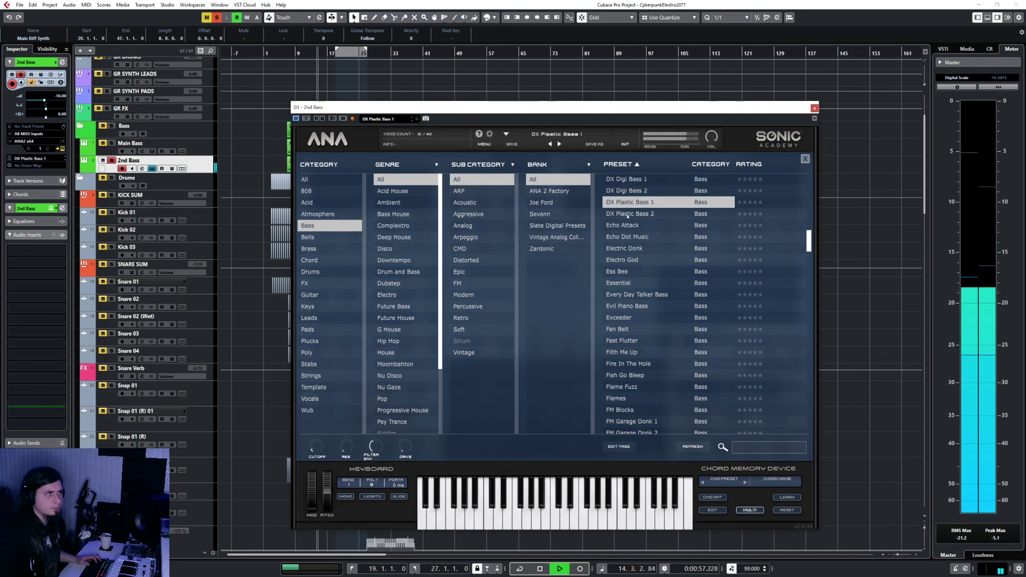
pyautogui.click(628, 215)
pyautogui.press('Down')
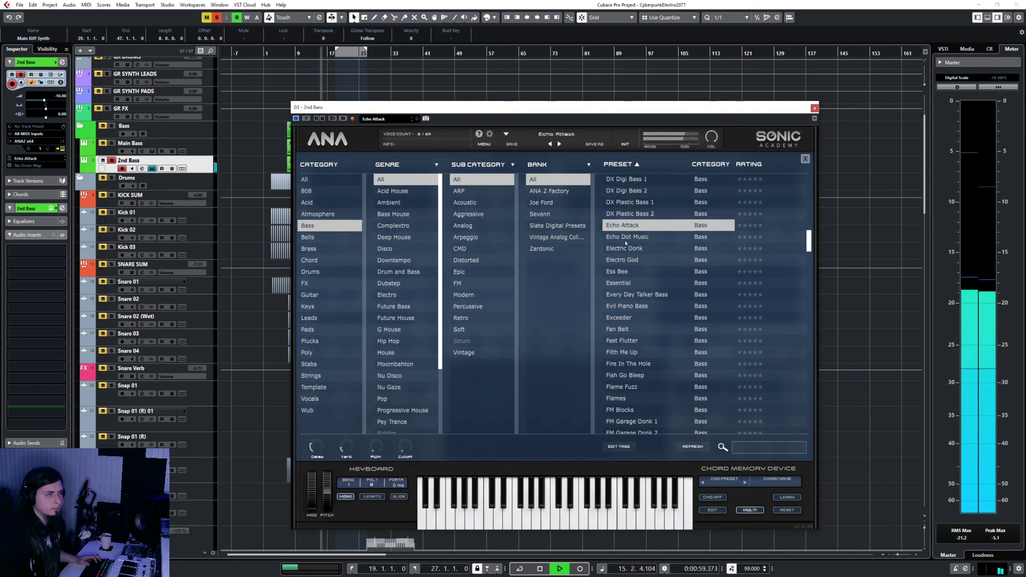
pyautogui.click(626, 238)
pyautogui.click(624, 249)
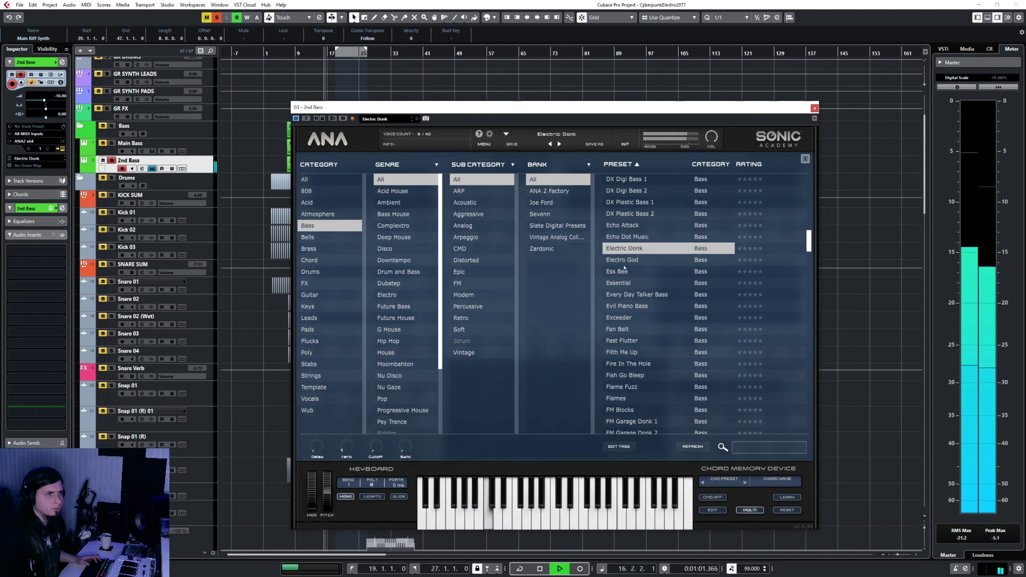
pyautogui.click(623, 262)
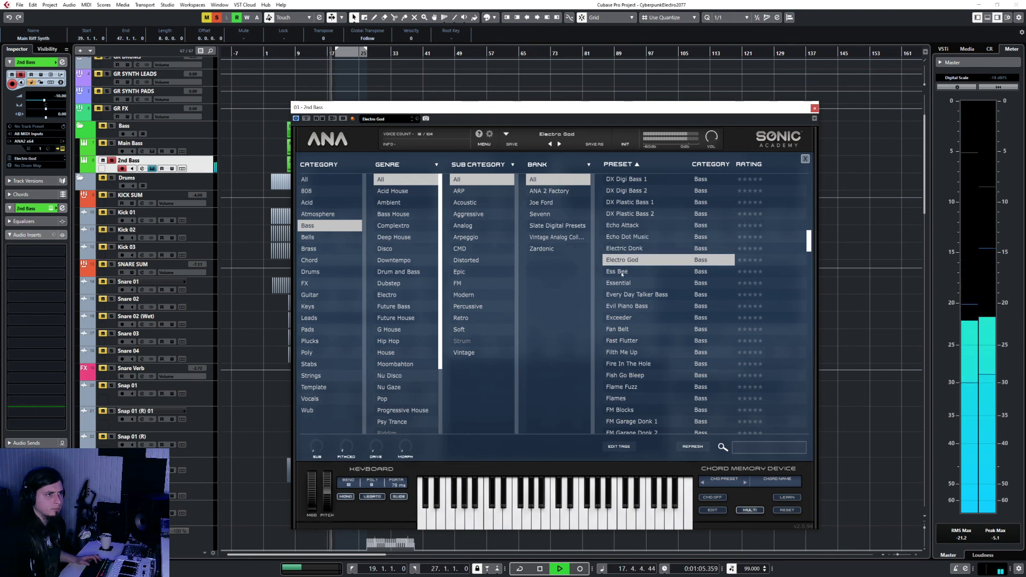
pyautogui.click(806, 159)
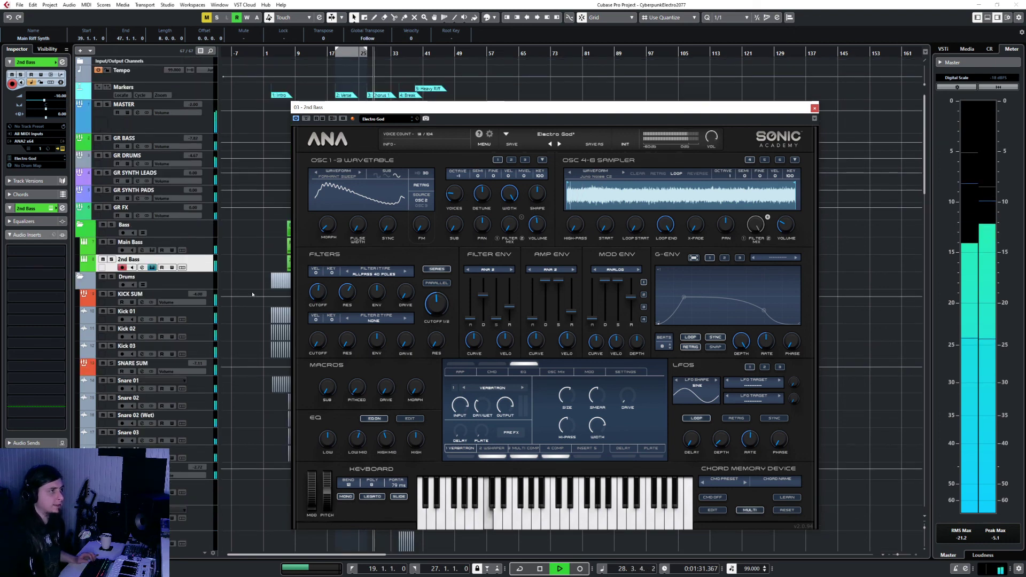
# Solo the GR BASS and GR DRUMS groups, listen to the Electro God bass with the drums, and close the ANA window
pyautogui.scroll(3, 210, 161)
pyautogui.click(210, 149)
pyautogui.click(209, 142)
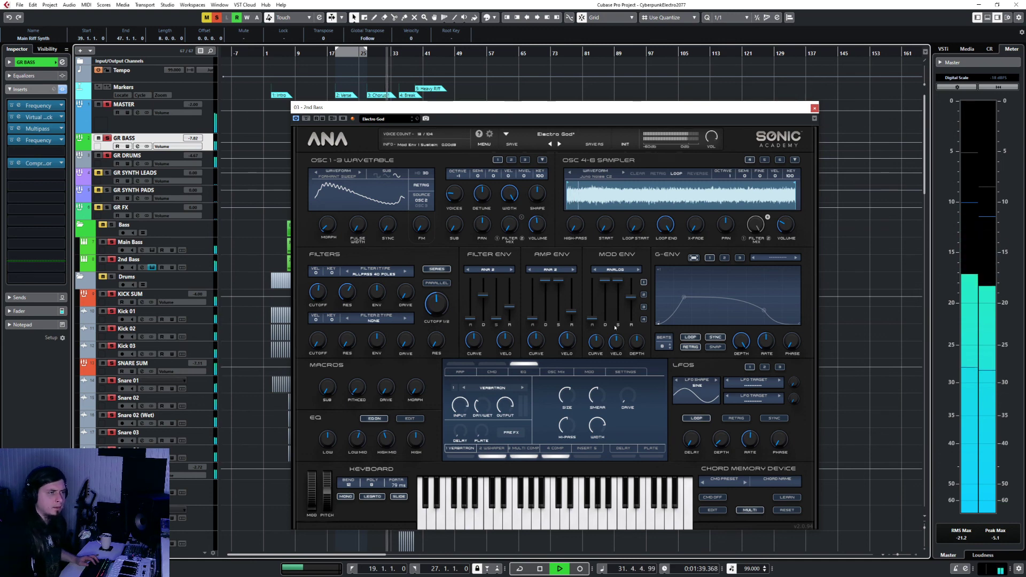
pyautogui.moveTo(327, 393)
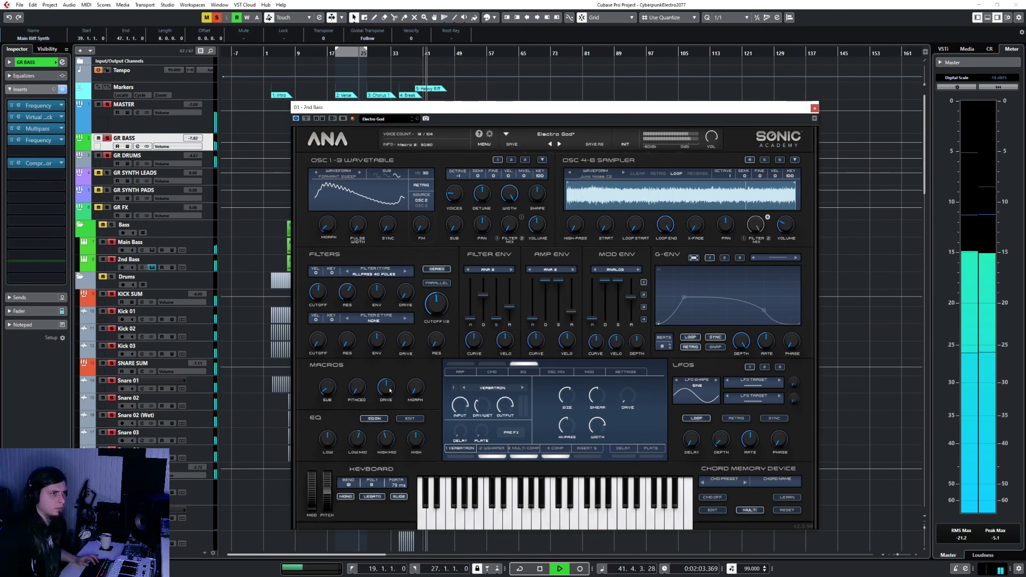
pyautogui.click(814, 109)
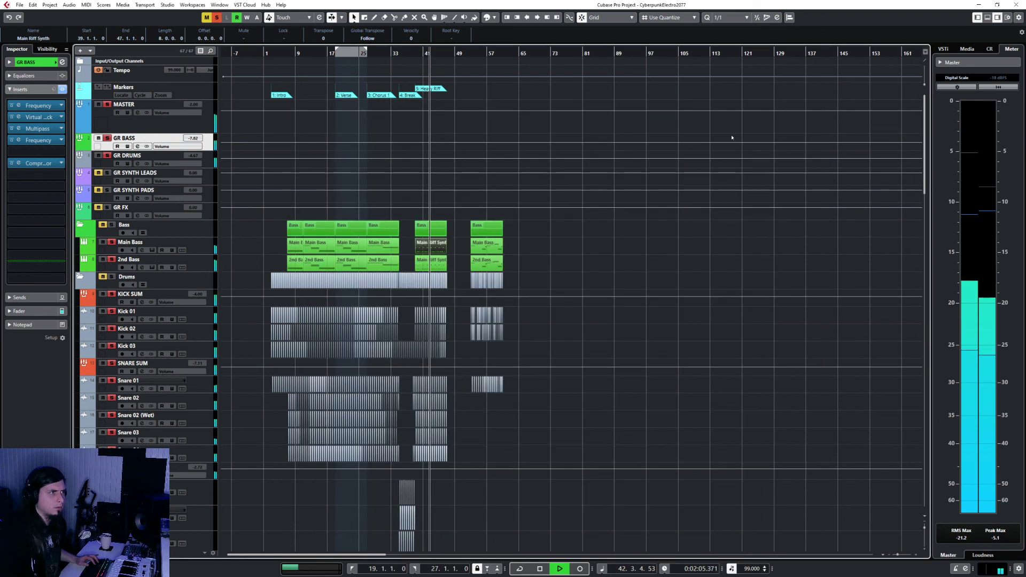
# Open the Heavy Riff part on the Main Bass track and shorten all its notes to 0.0.0.55
pyautogui.doubleClick(430, 250)
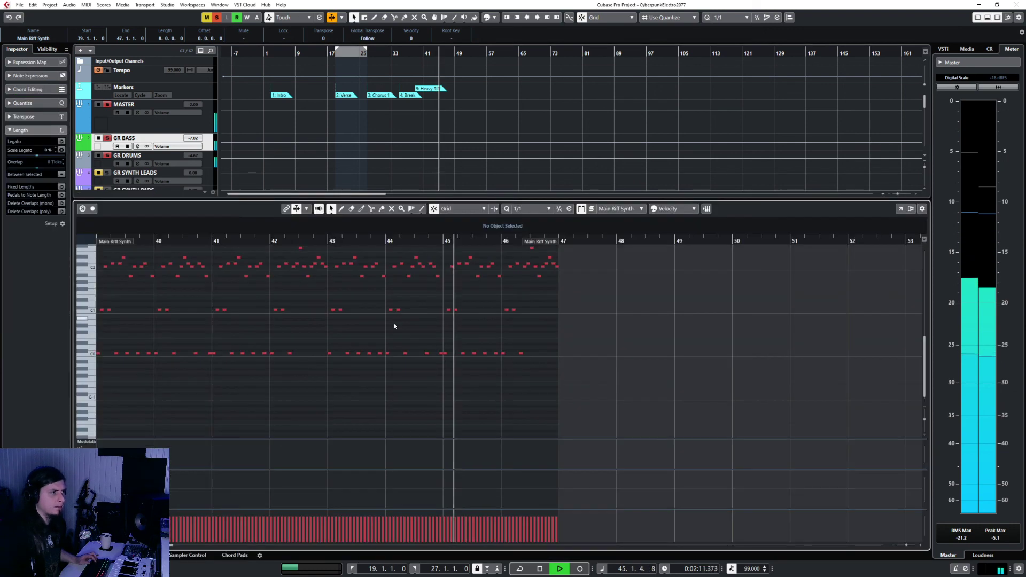
pyautogui.scroll(1, 469, 282)
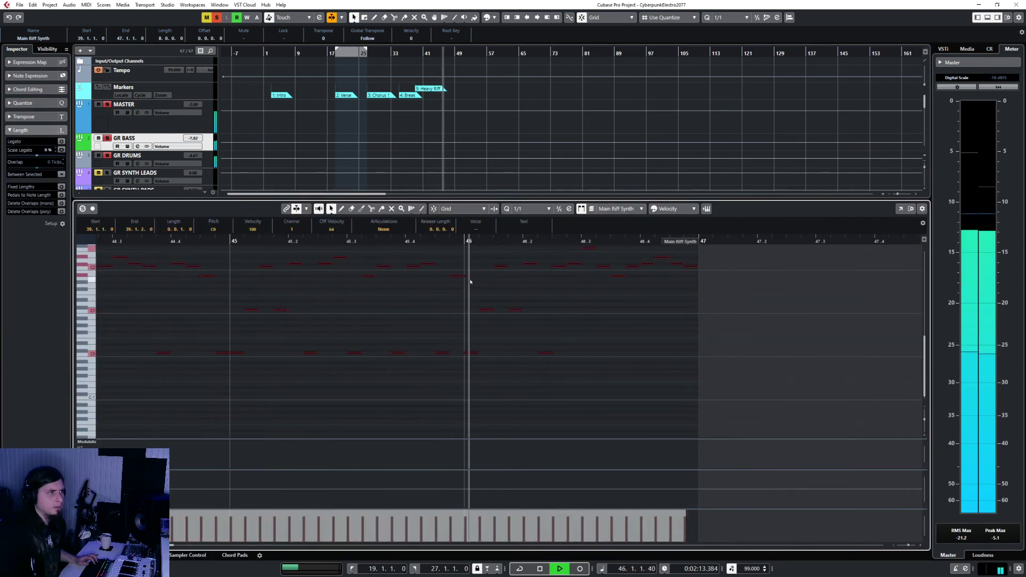
pyautogui.moveTo(464, 276); pyautogui.dragTo(455, 277)
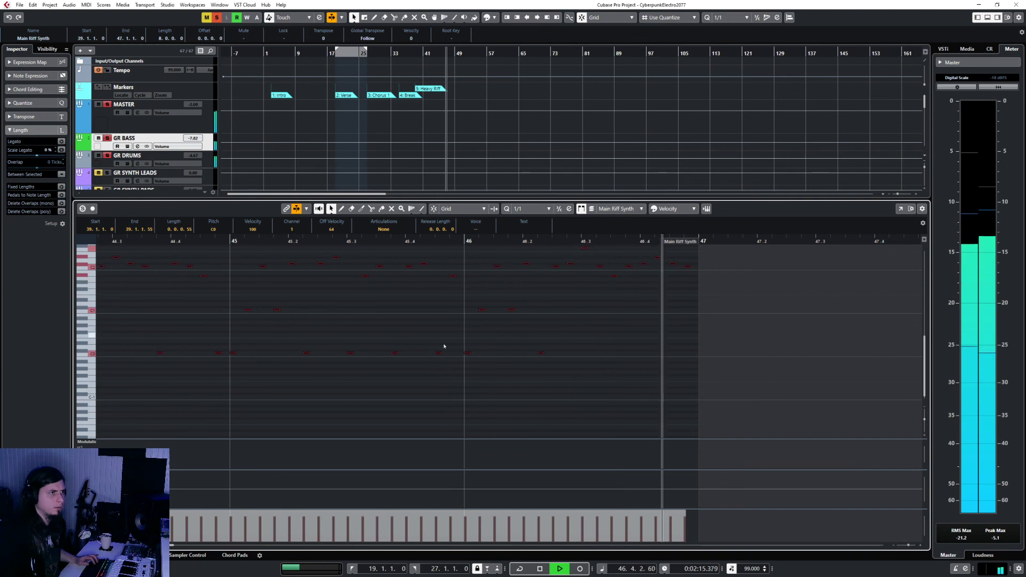
pyautogui.hotkey('ctrl', 'e')
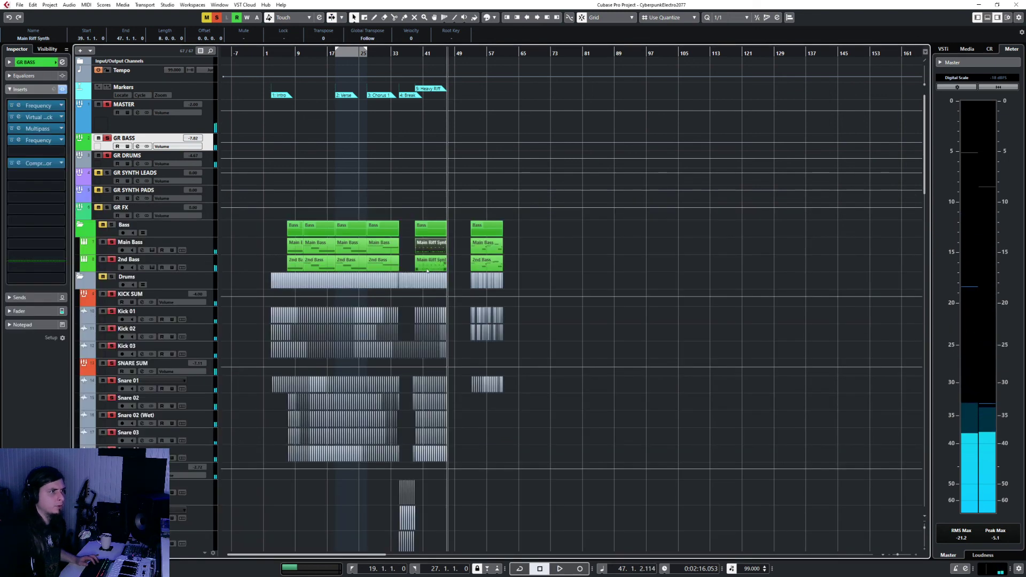
# Shorten all notes of the 2nd Bass track's Heavy Riff part to a length of 0.0.0.105 while playing from bar 39
pyautogui.doubleClick(431, 250)
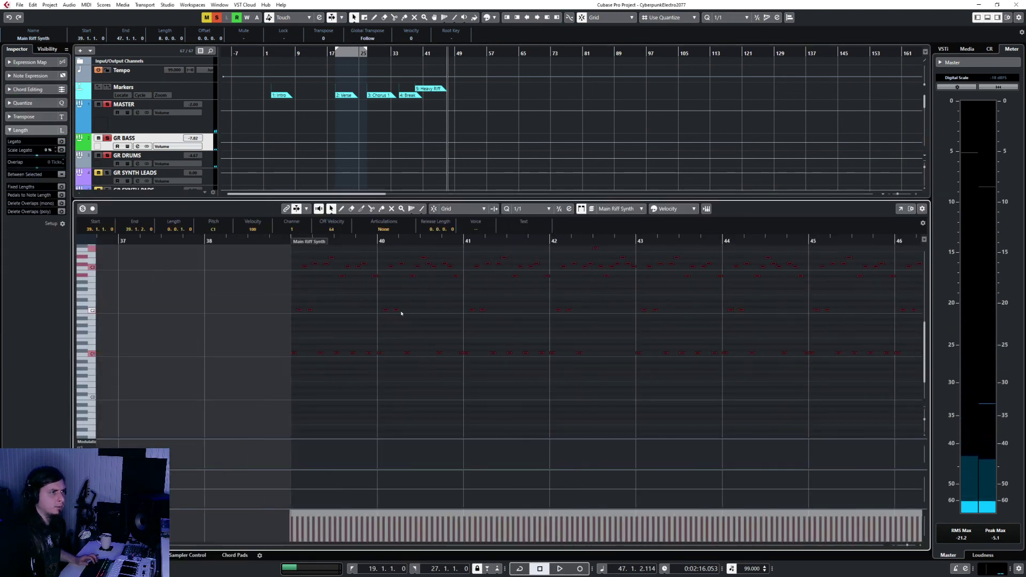
pyautogui.scroll(2, 402, 314)
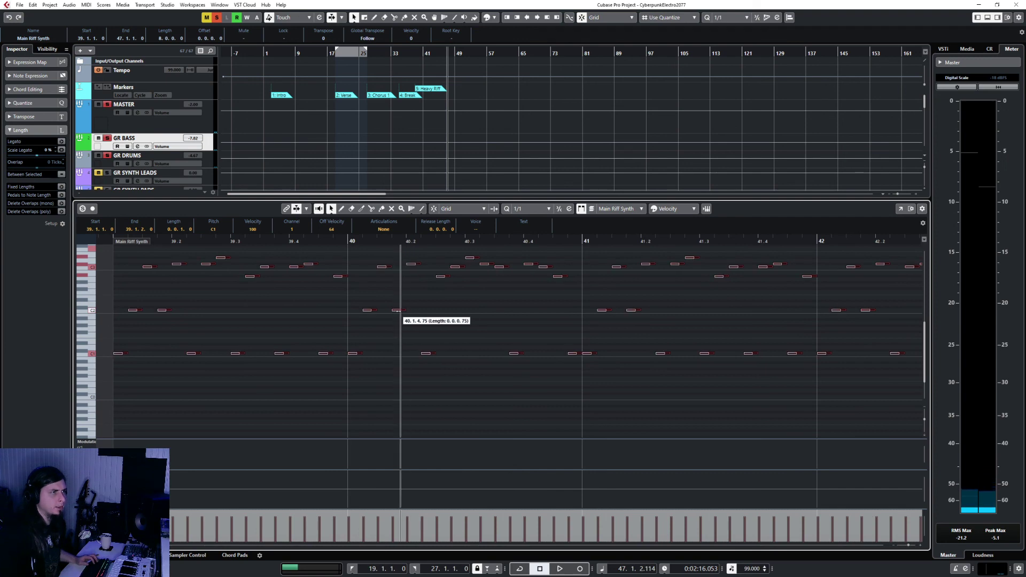
pyautogui.scroll(-2, 393, 295)
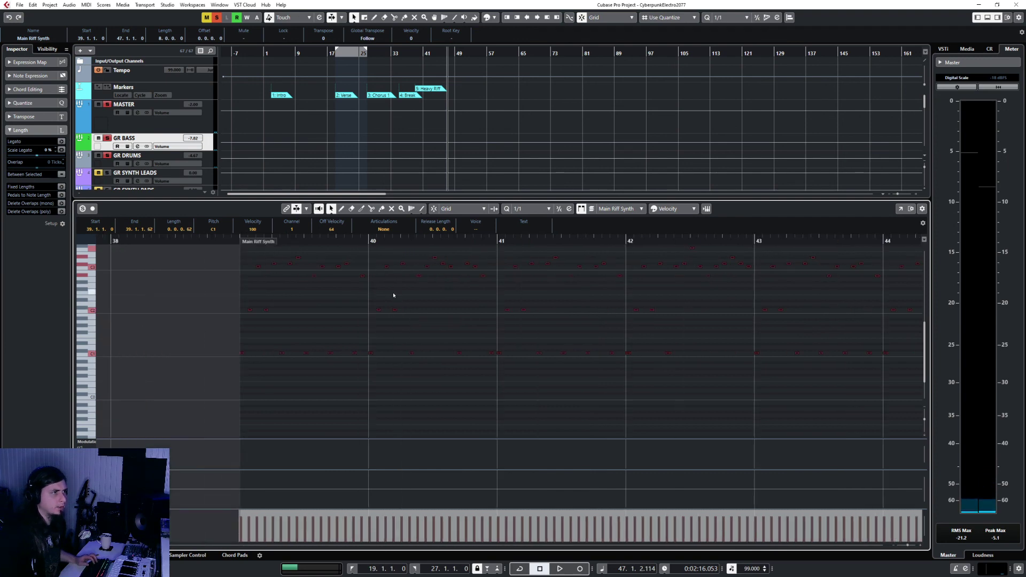
pyautogui.click(246, 241)
pyautogui.press('space')
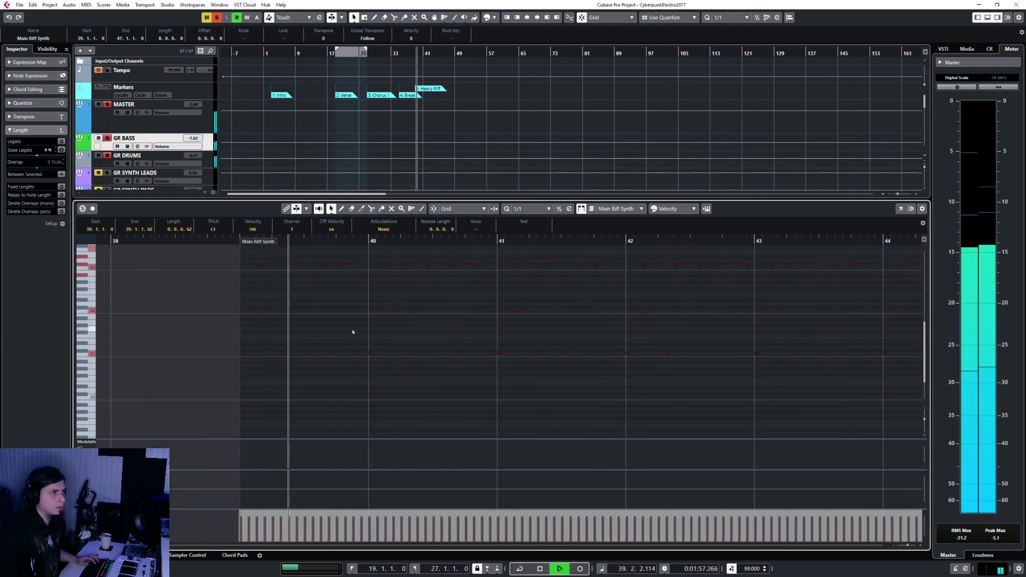
pyautogui.scroll(-2, 351, 331)
pyautogui.scroll(2, 364, 340)
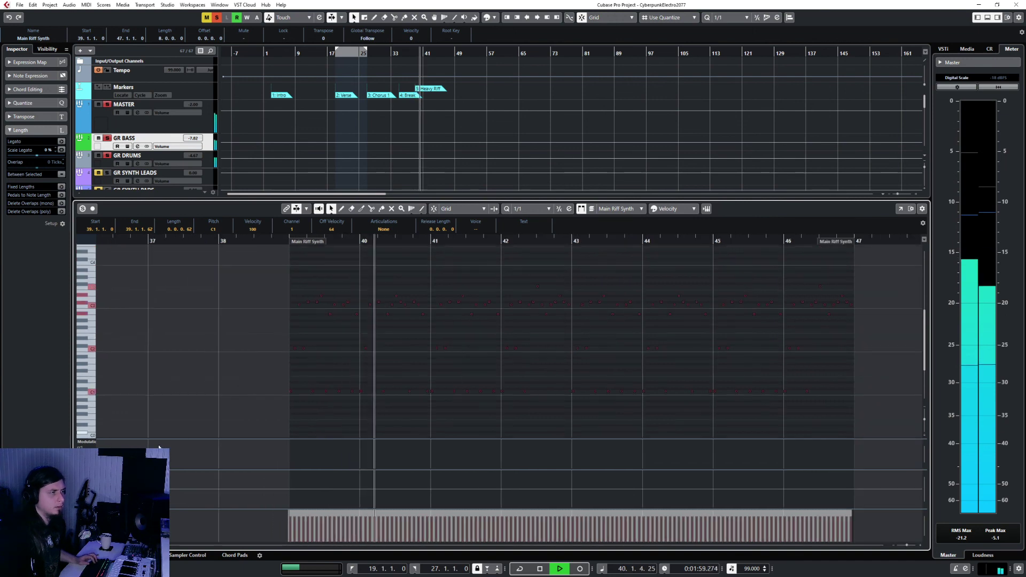
pyautogui.moveTo(261, 269); pyautogui.dragTo(848, 391)
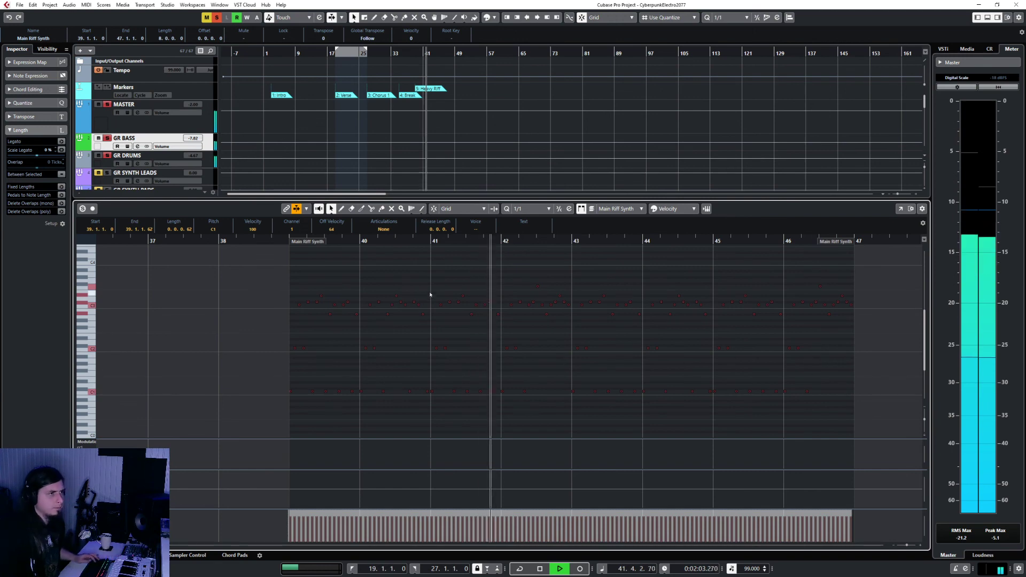
pyautogui.scroll(3, 431, 314)
pyautogui.moveTo(410, 314); pyautogui.dragTo(414, 315)
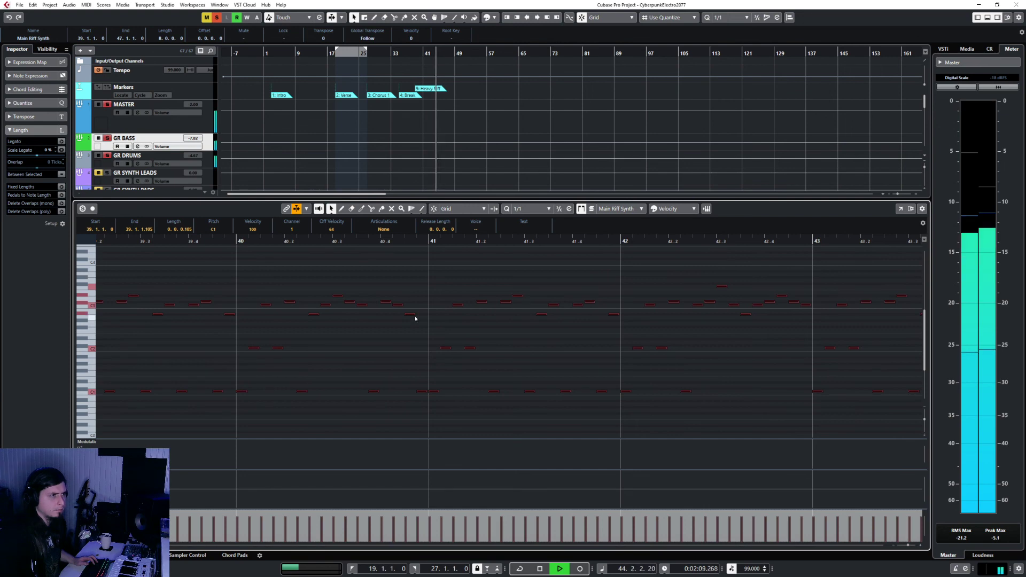
pyautogui.press('Return')
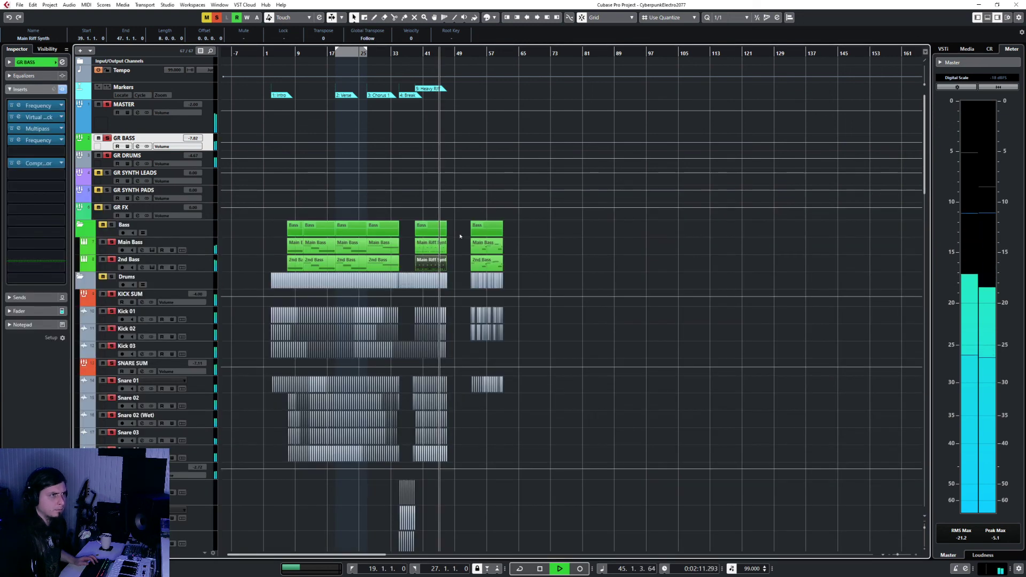
# Set the length of all notes in the Main Bass track's Heavy Riff part to 0.0.0.81
pyautogui.doubleClick(418, 255)
pyautogui.hotkey('ctrl', 'a')
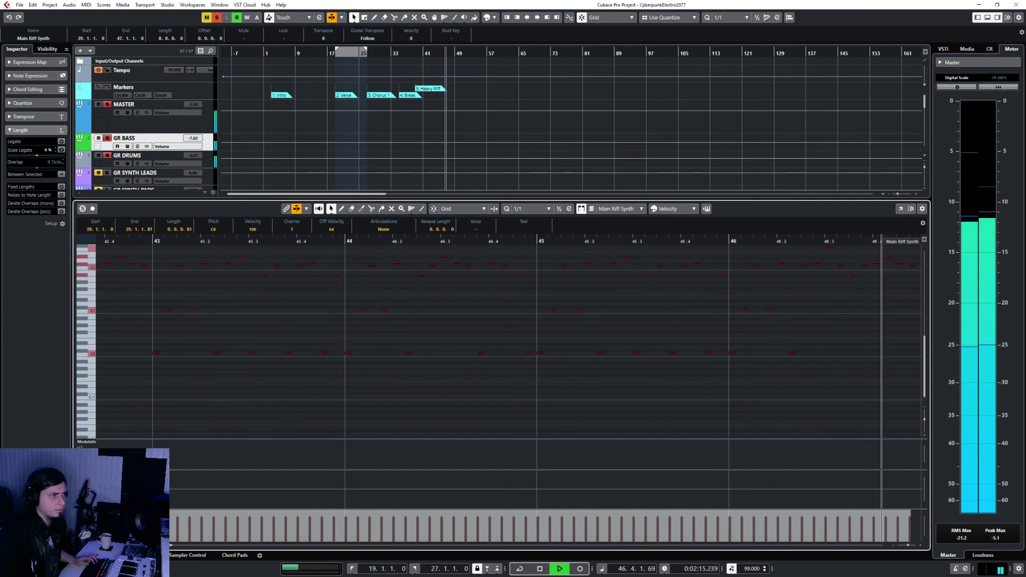
pyautogui.press('Return')
# Play the soloed bass and drums from the break and the intro, and clear the solos on GR BASS and GR DRUMS
pyautogui.click(407, 54)
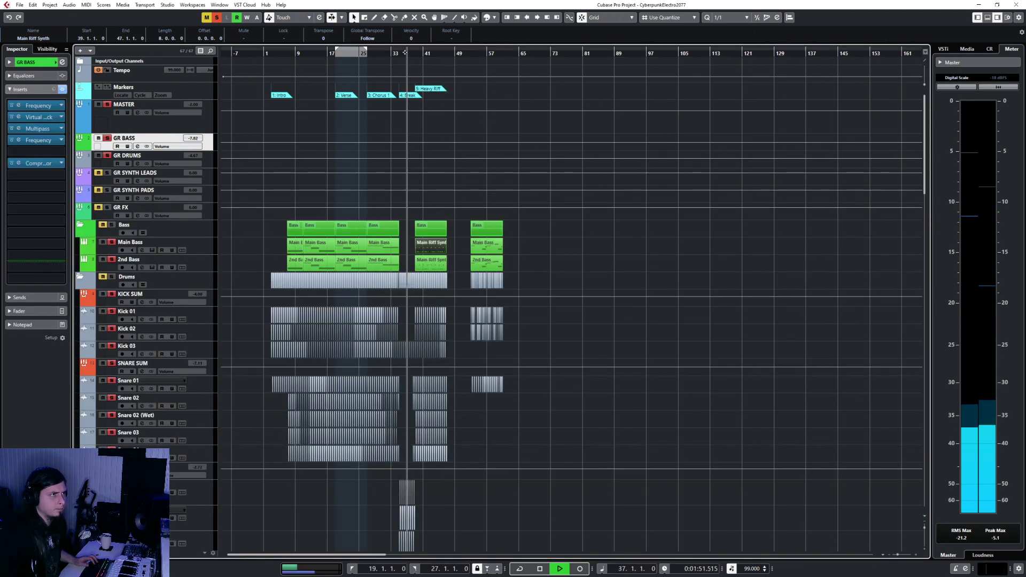
pyautogui.click(284, 54)
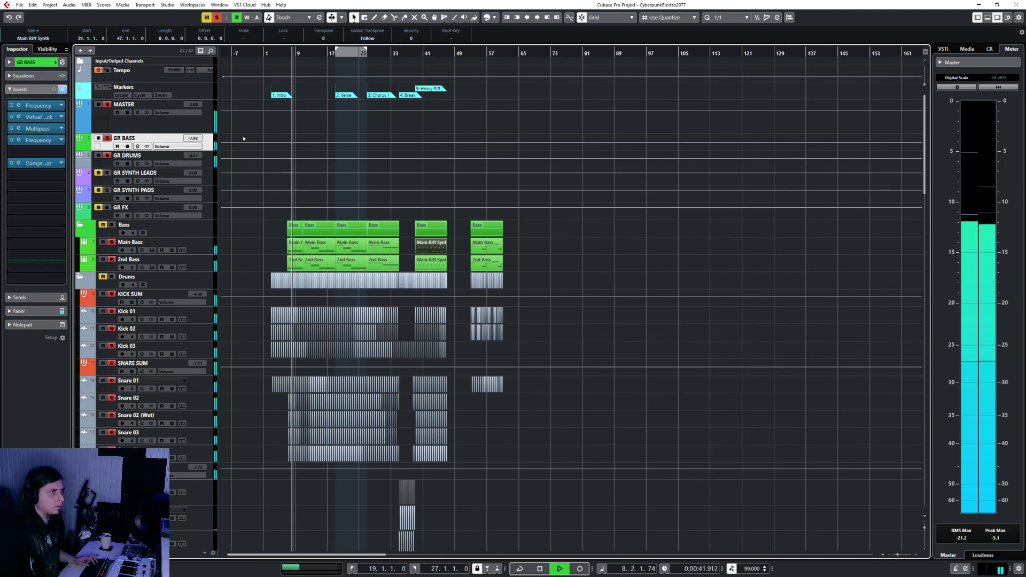
pyautogui.click(209, 161)
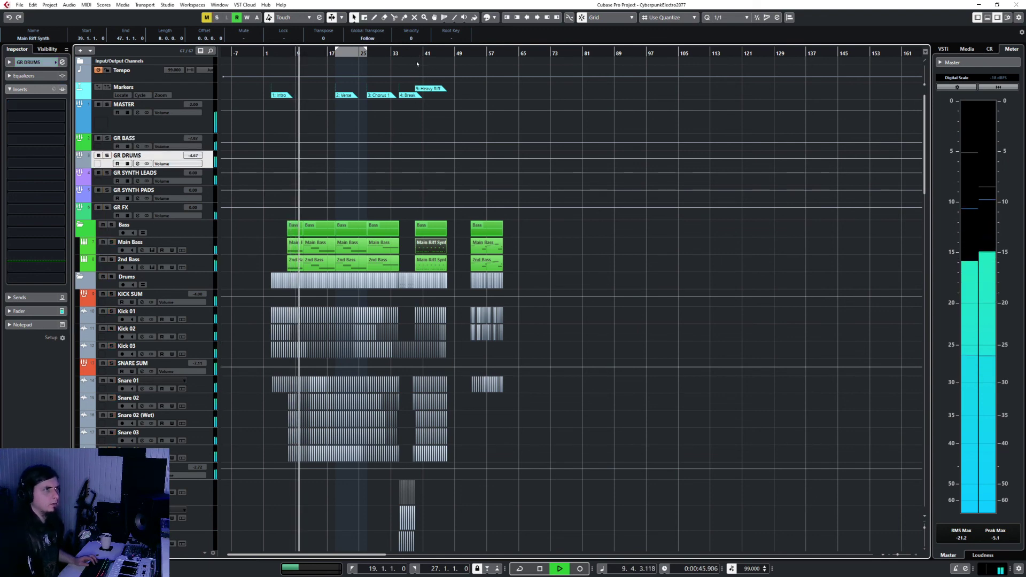
# Play the full mix from the Heavy Riff marker and examine its drum, bass and synth tracks up close
pyautogui.press('KP_5')
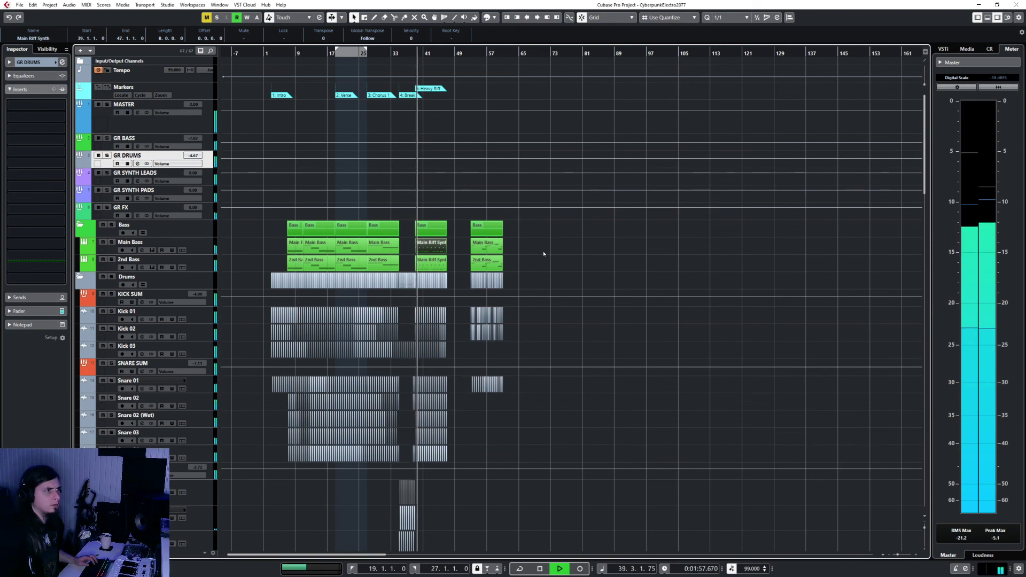
pyautogui.click(487, 295)
pyautogui.scroll(3, 437, 322)
pyautogui.scroll(5, 438, 322)
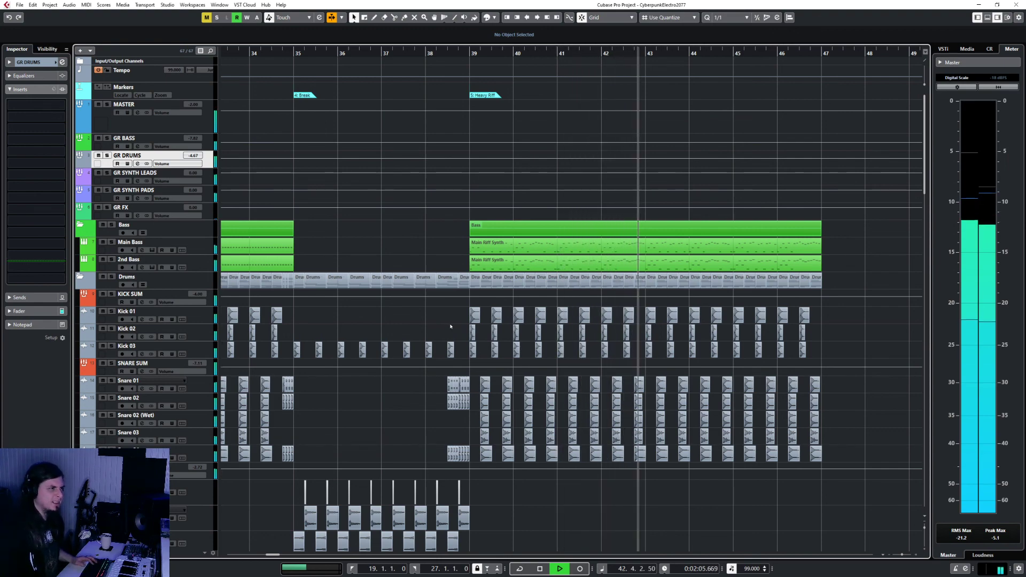
pyautogui.scroll(-10, 450, 324)
pyautogui.scroll(-10, 450, 324)
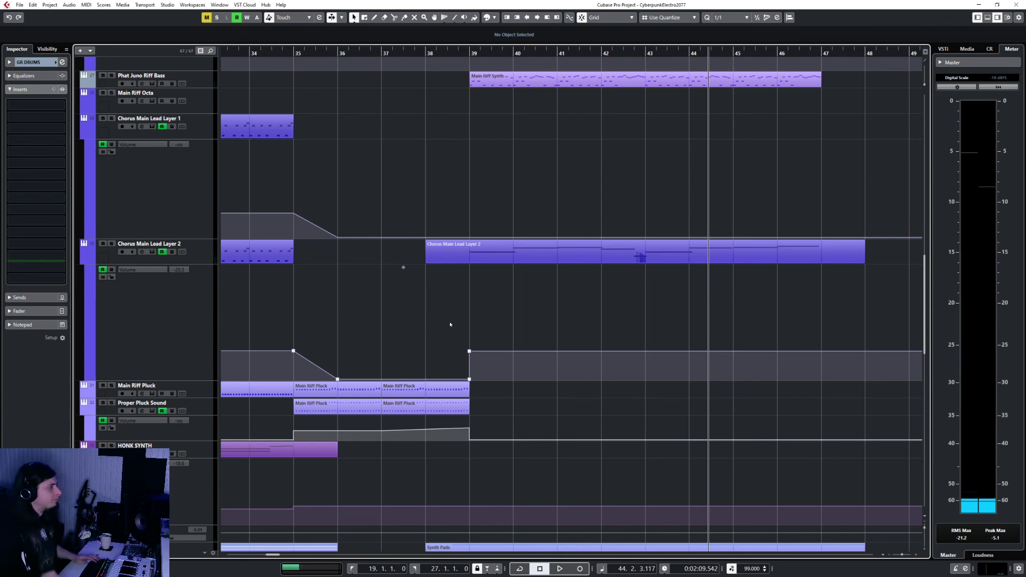
pyautogui.scroll(15, 450, 324)
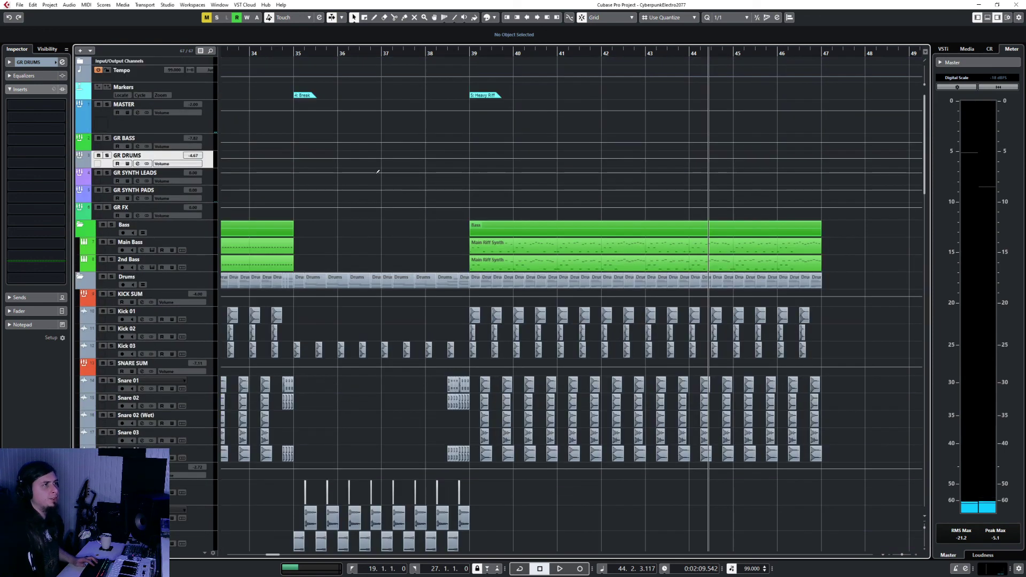
# Insert a Frequency EQ in the first insert slot of the MASTER group
pyautogui.click(203, 124)
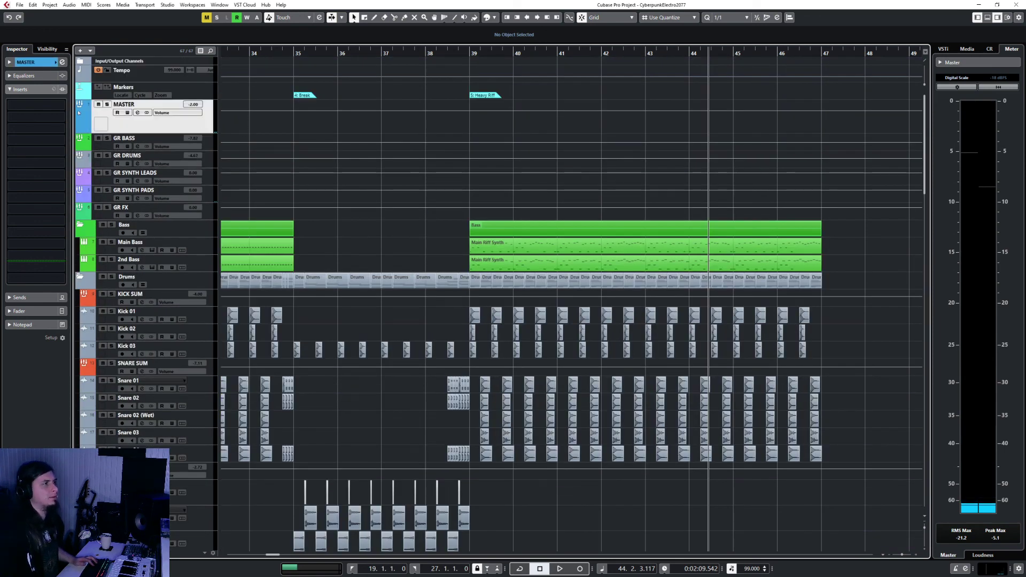
pyautogui.click(36, 104)
pyautogui.write('freq')
pyautogui.click(42, 128)
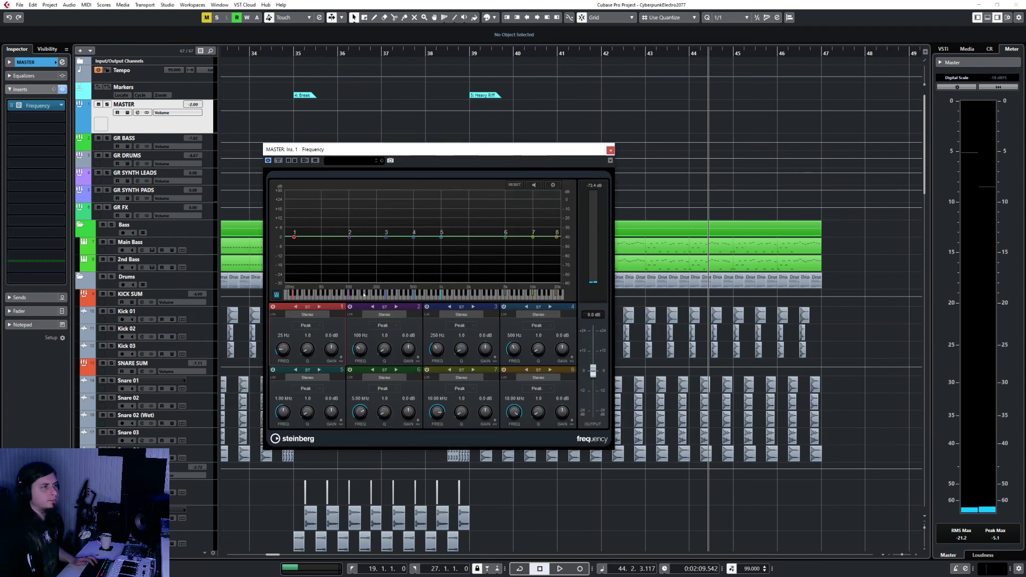
# Set band 1 of the master Frequency EQ to the Cut 24 filter type, leaving band 2 enabled
pyautogui.click(350, 307)
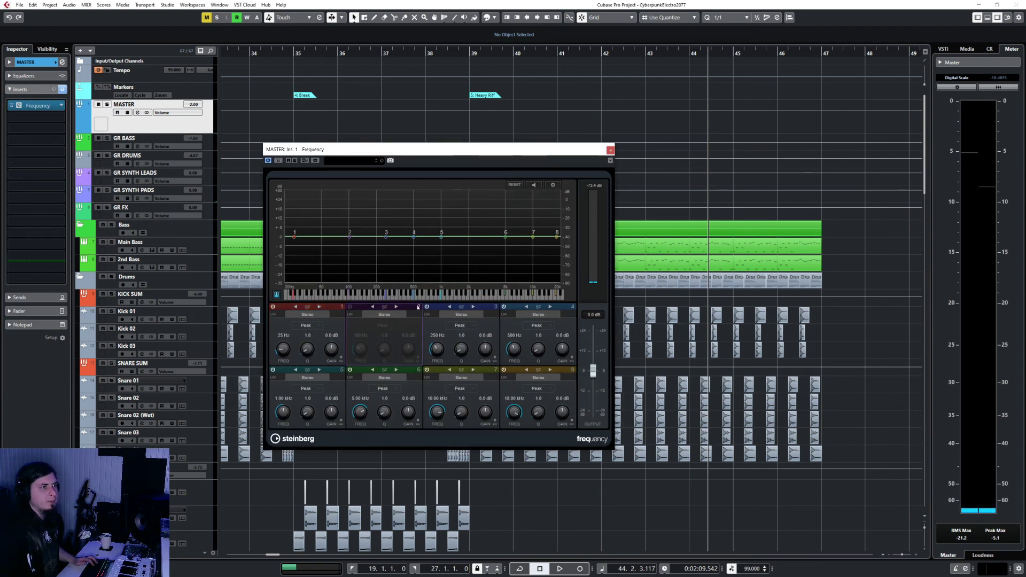
pyautogui.click(351, 307)
pyautogui.click(305, 325)
pyautogui.click(337, 351)
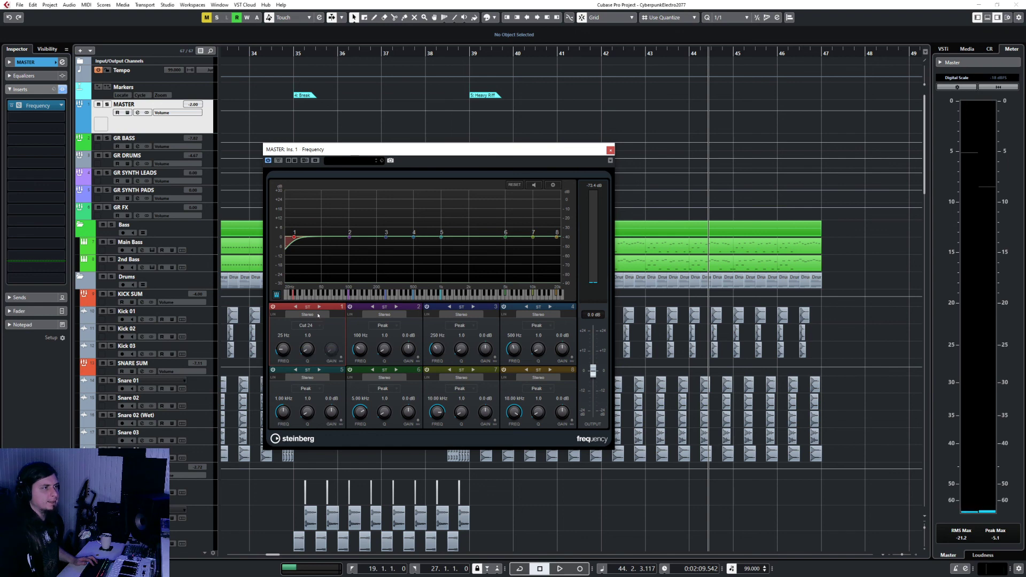